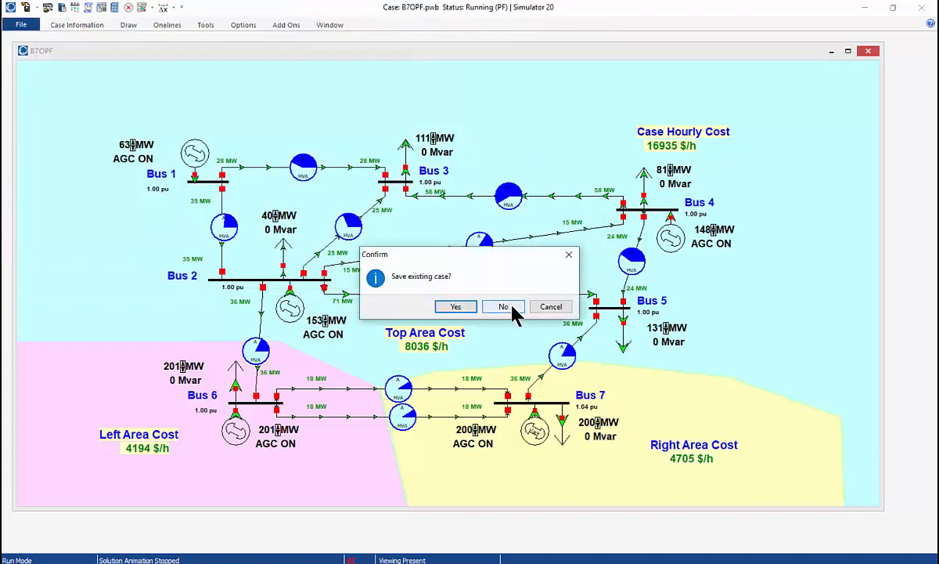
Load the ACTIVSg10kOPF.raw case without saving the existing case, check the Western Case slides, and close the message log.
{"action": "left_click", "coordinate": [505, 312]}
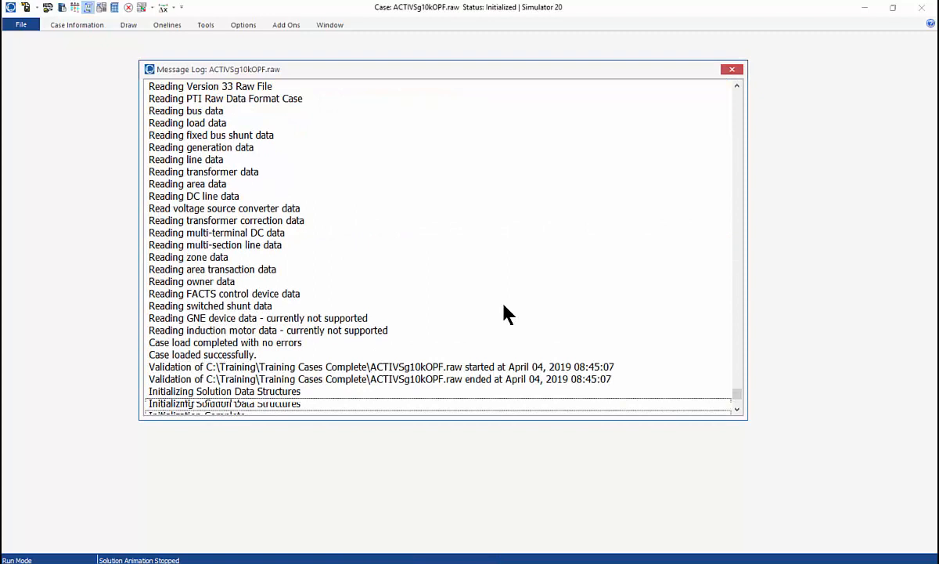
{"action": "key", "text": "alt+Tab"}
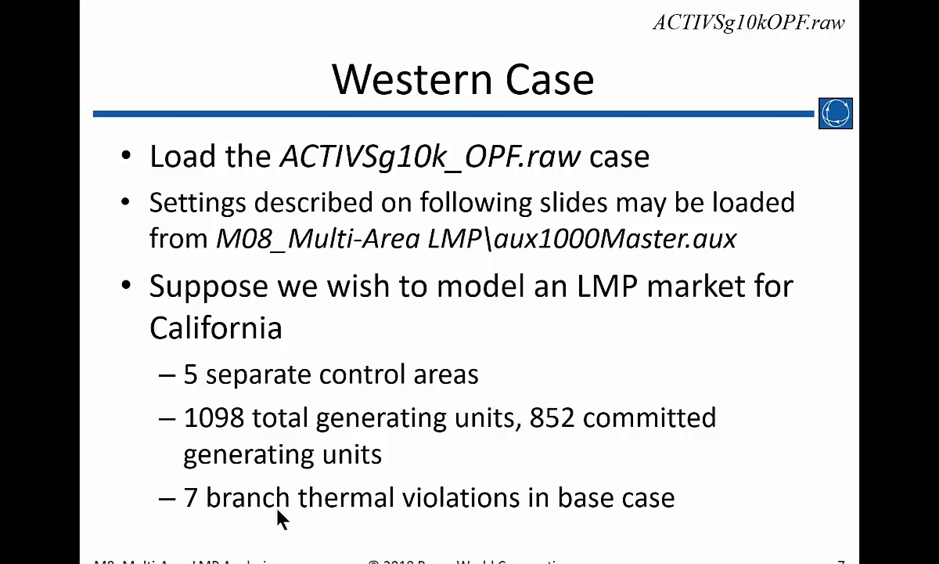
{"action": "left_click", "coordinate": [345, 518]}
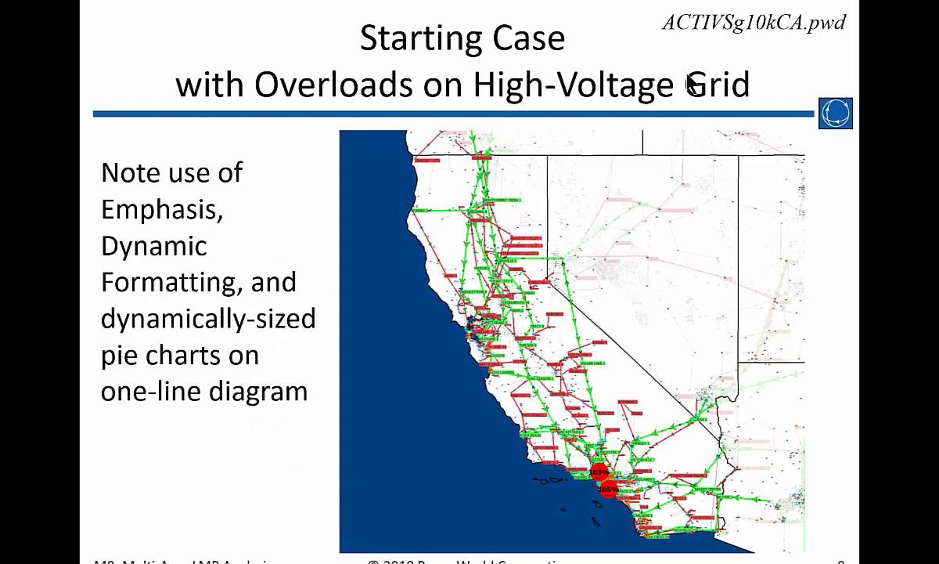
{"action": "key", "text": "alt+Tab"}
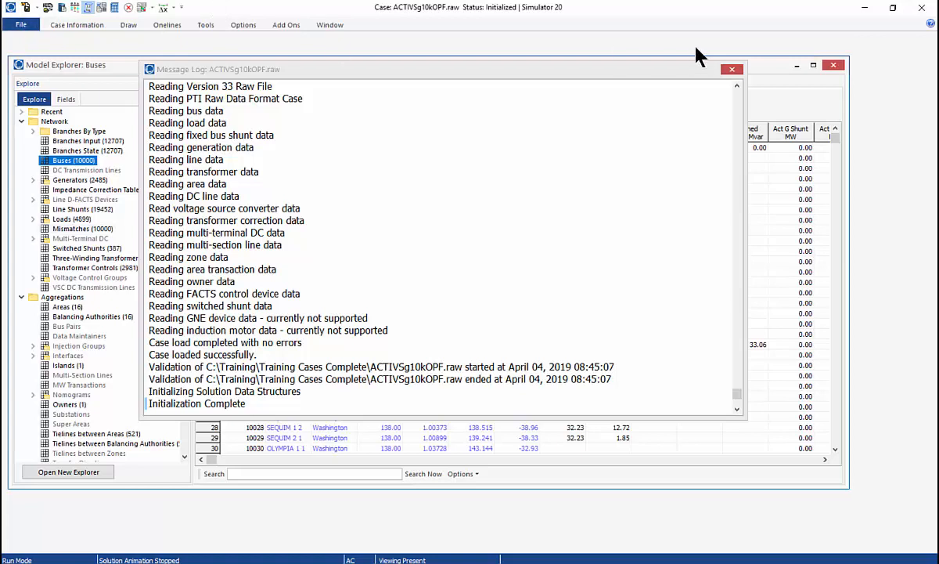
{"action": "left_click", "coordinate": [730, 72]}
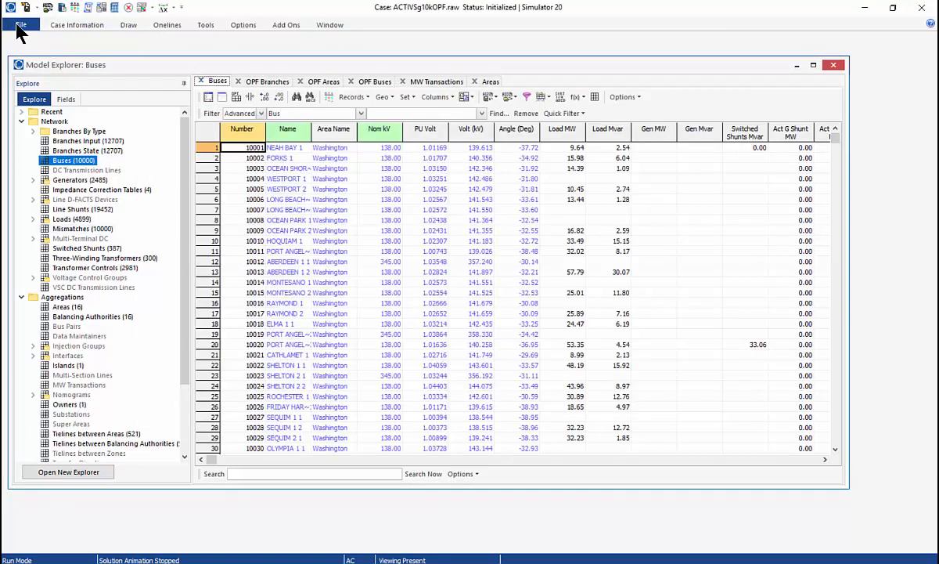
Open the oneline display file ACTIVSg10kCA.pwd from the Training Cases Complete folder.
{"action": "left_click", "coordinate": [19, 26]}
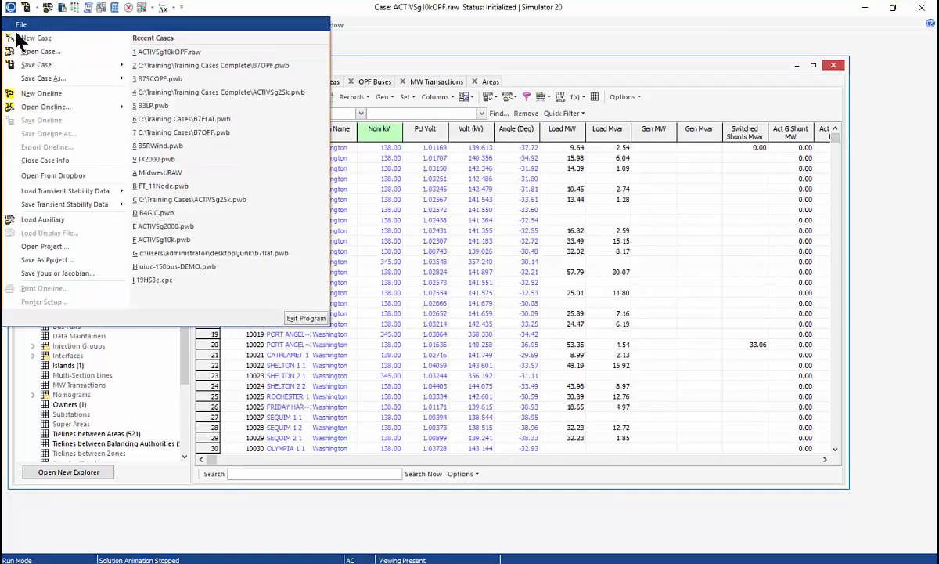
{"action": "mouse_move", "coordinate": [39, 109]}
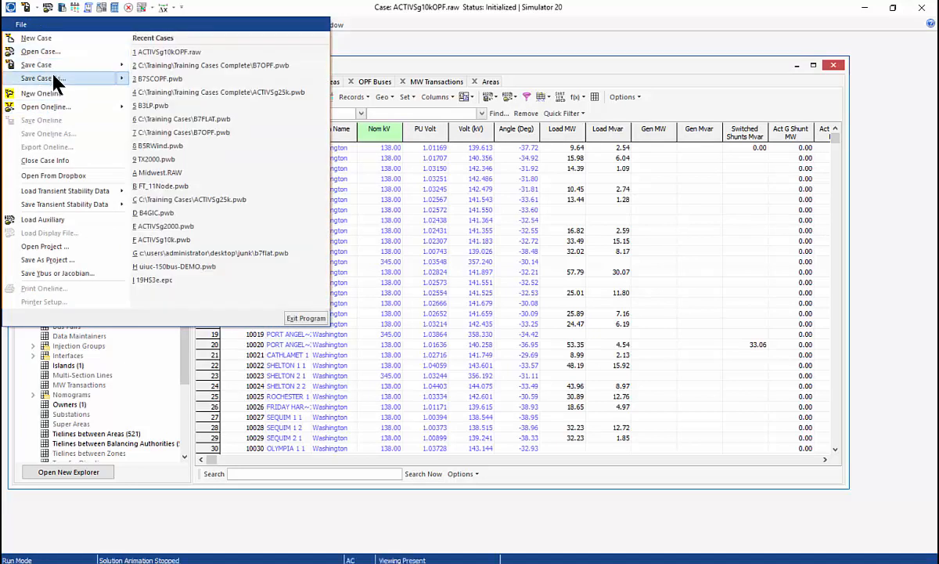
{"action": "left_click", "coordinate": [46, 106]}
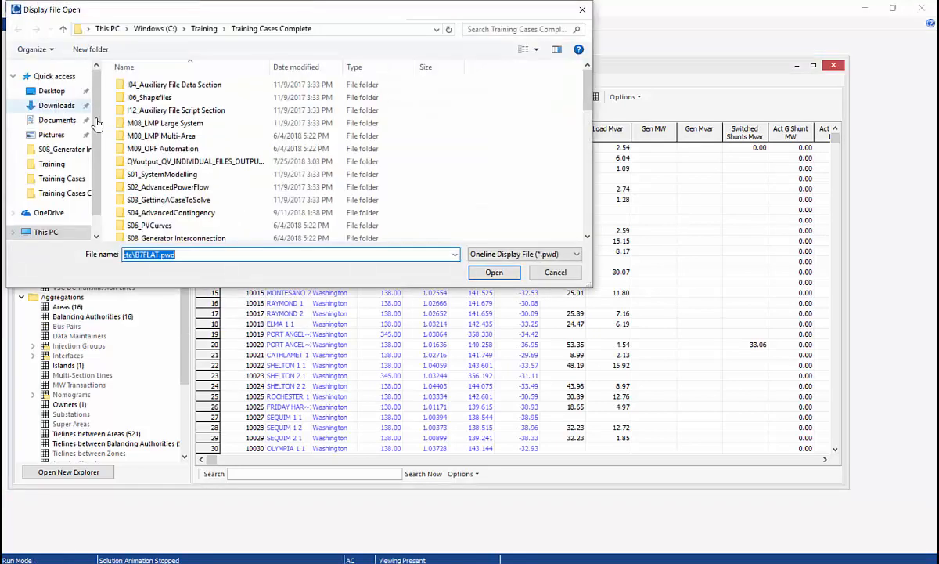
{"action": "left_click_drag", "start_coordinate": [586, 92], "coordinate": [588, 148]}
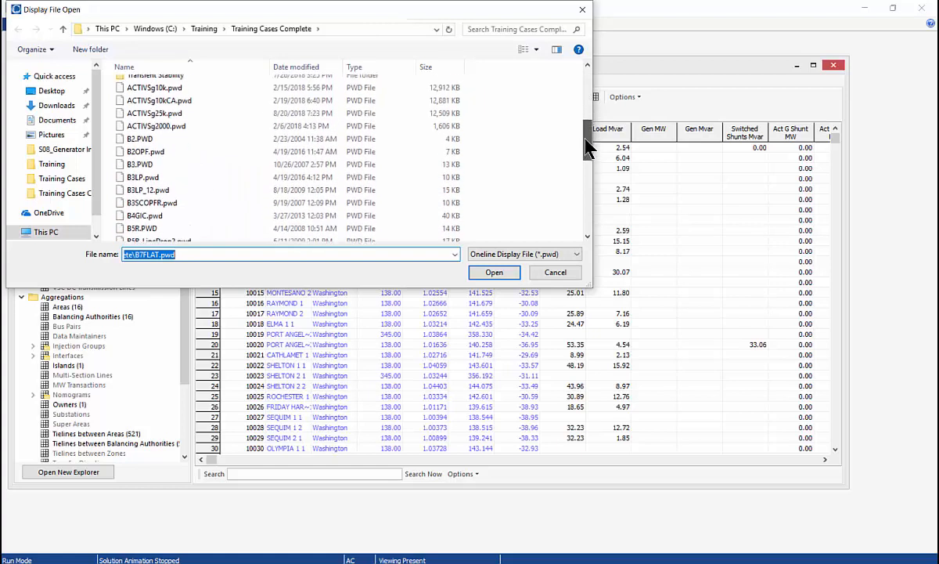
{"action": "left_click", "coordinate": [167, 102]}
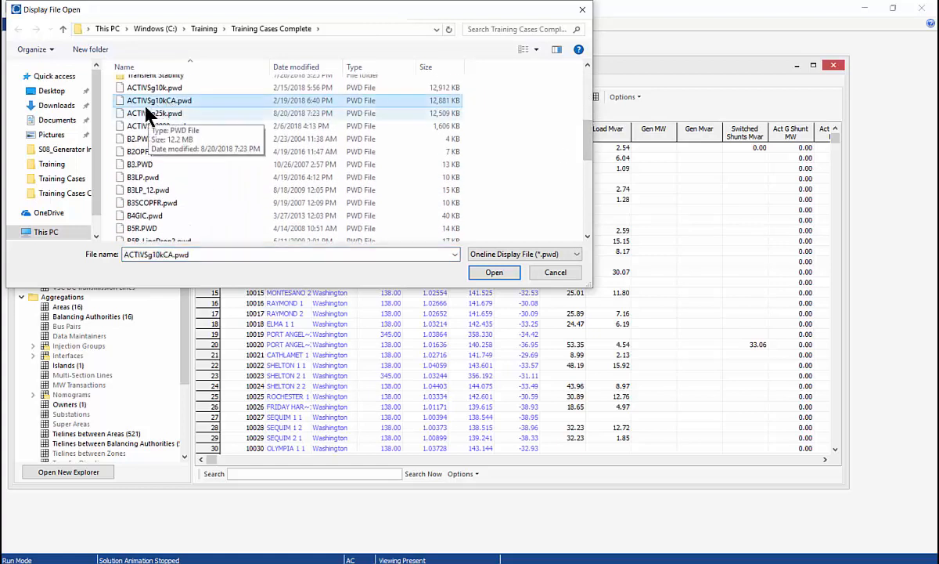
{"action": "left_click", "coordinate": [492, 274]}
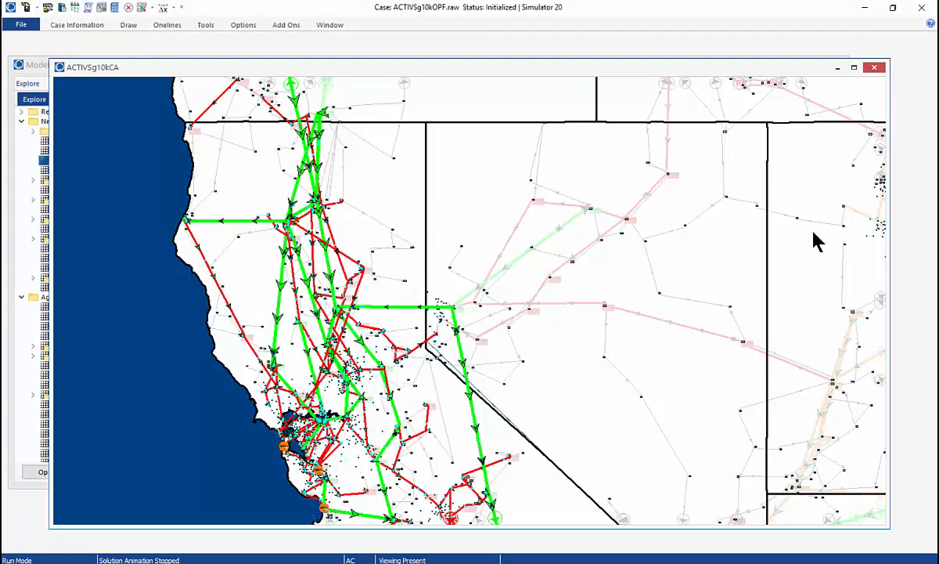
Narrow the ACTIVSg10kCA oneline window and examine the overloaded branch pie charts in Southern California up close.
{"action": "left_click_drag", "start_coordinate": [888, 289], "coordinate": [587, 331]}
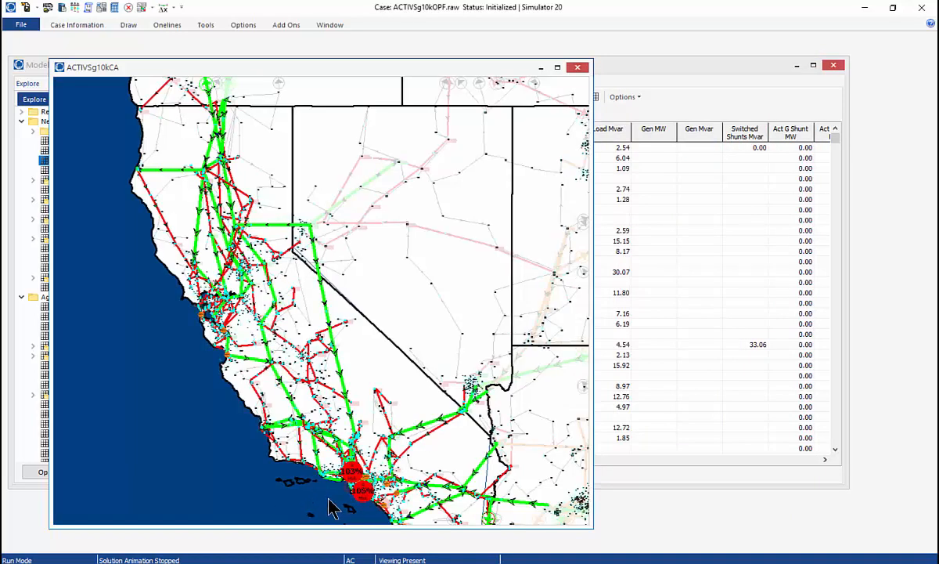
{"action": "scroll", "coordinate": [319, 461], "scroll_direction": "down", "scroll_amount": 3}
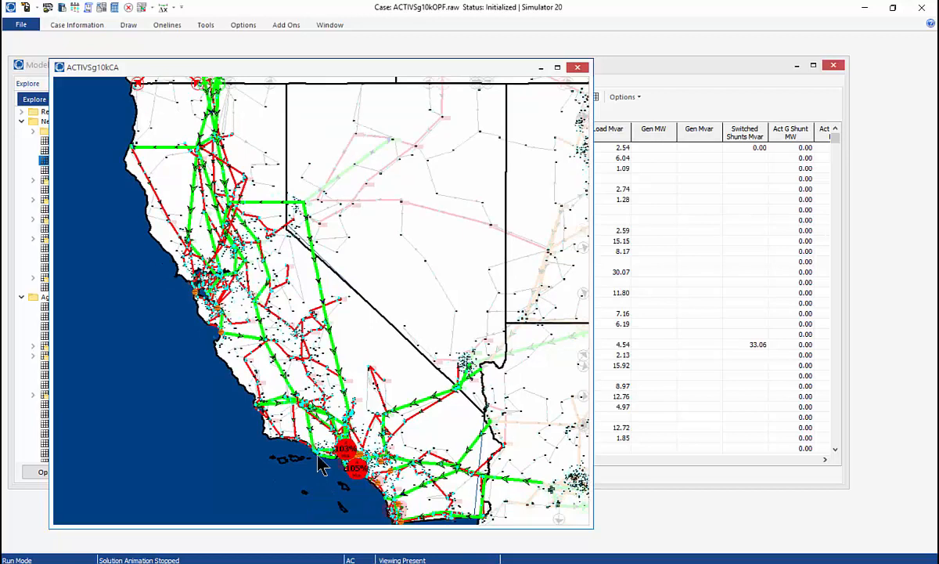
{"action": "left_click", "coordinate": [206, 26]}
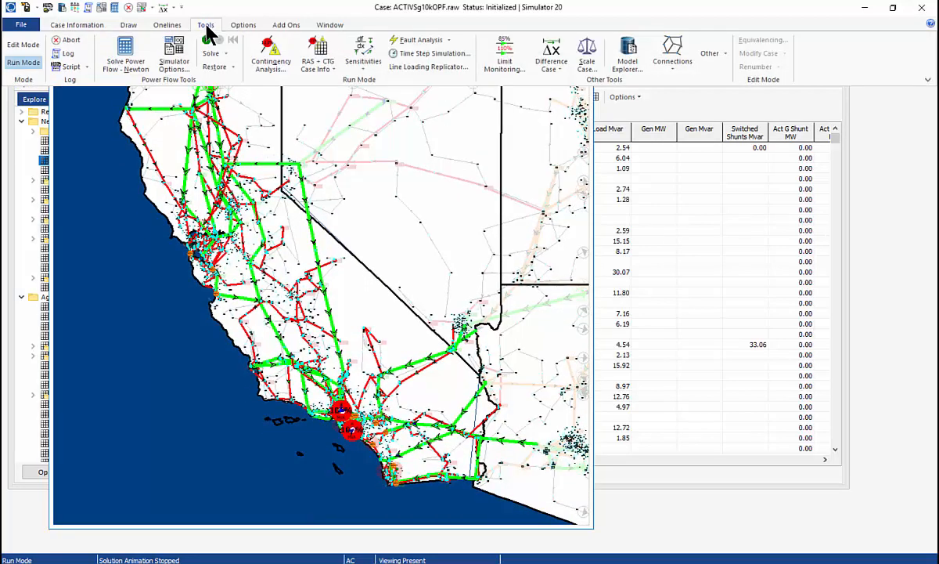
{"action": "left_click", "coordinate": [174, 28]}
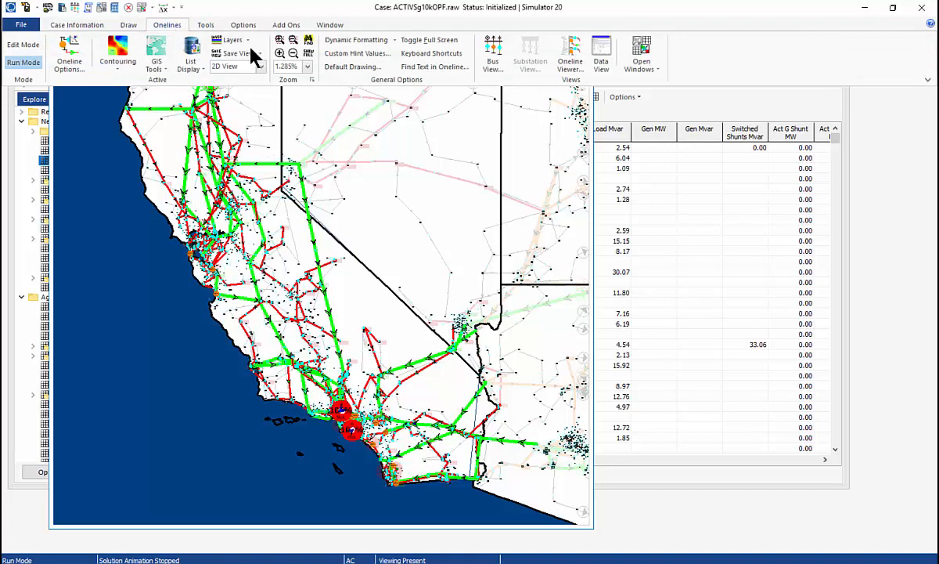
{"action": "left_click", "coordinate": [280, 41]}
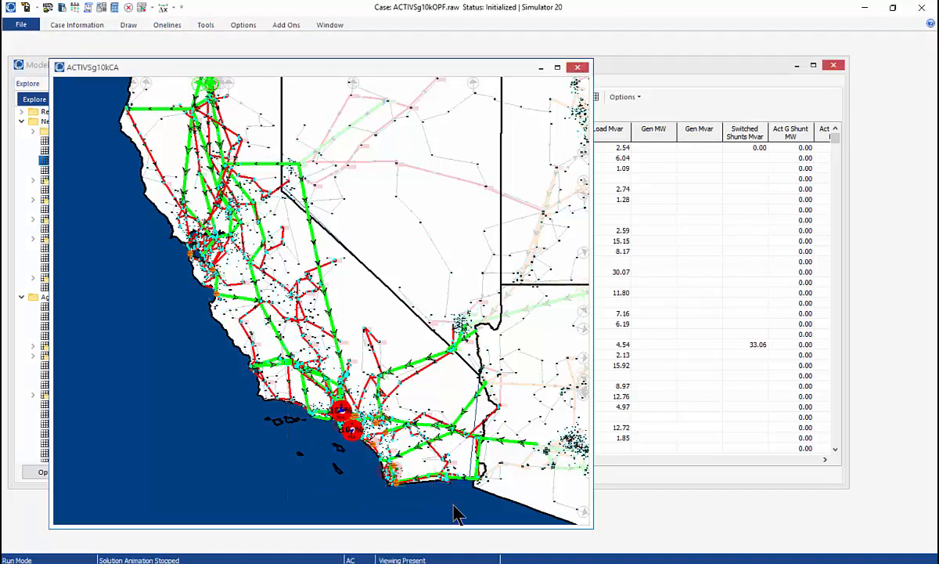
{"action": "scroll", "coordinate": [458, 513], "scroll_direction": "up", "scroll_amount": 5}
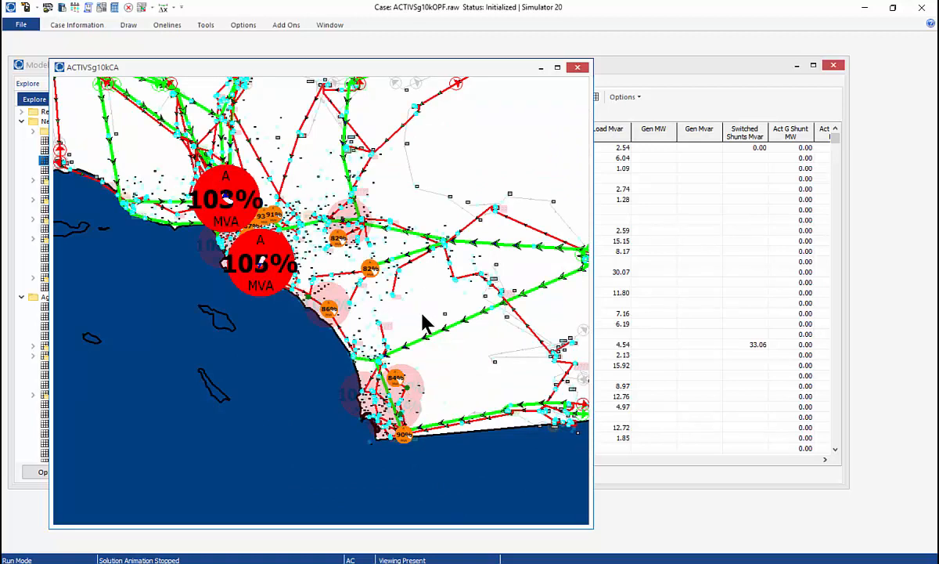
Review the oneline's emphasis filter criteria, including area numbers, nominal voltage range and object types, and leave without changing them.
{"action": "left_click", "coordinate": [167, 25]}
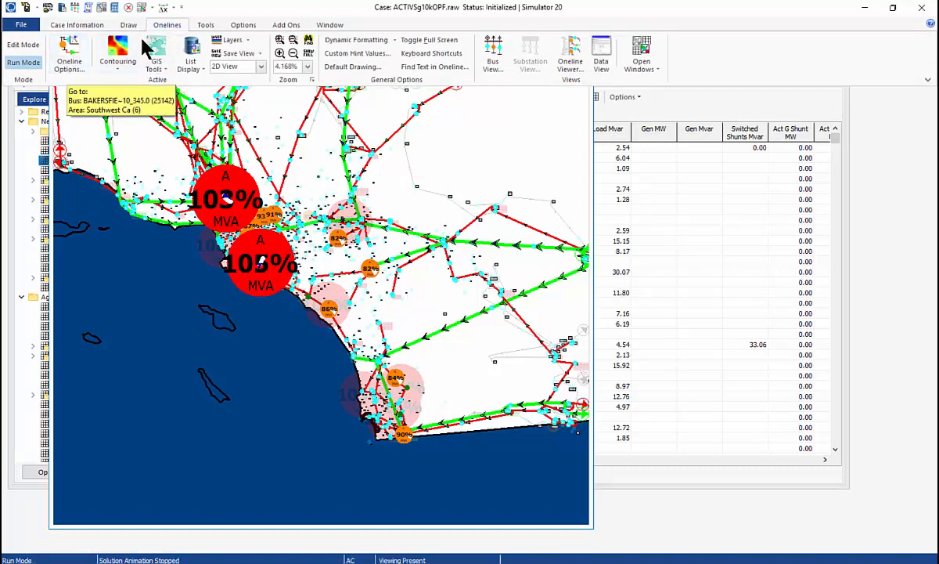
{"action": "left_click", "coordinate": [69, 63]}
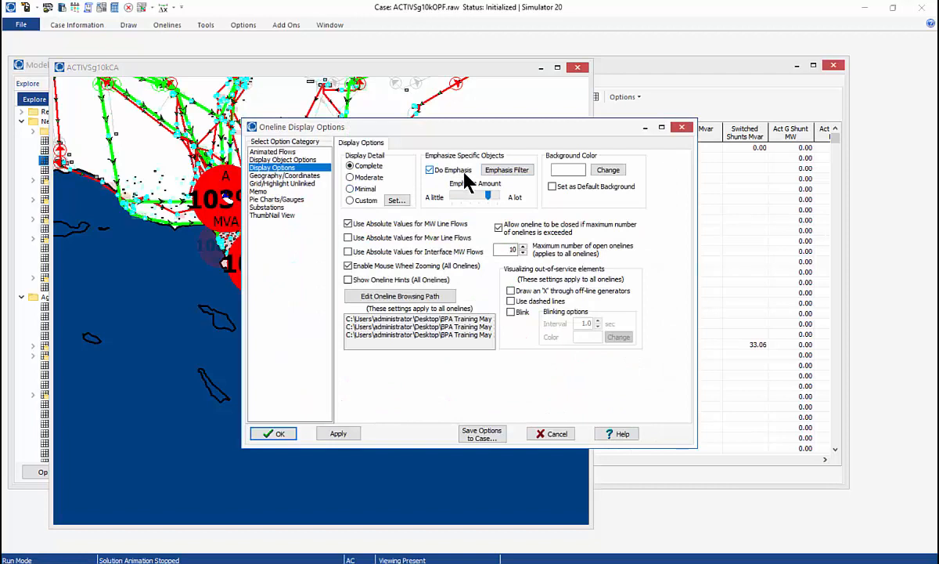
{"action": "left_click", "coordinate": [516, 173]}
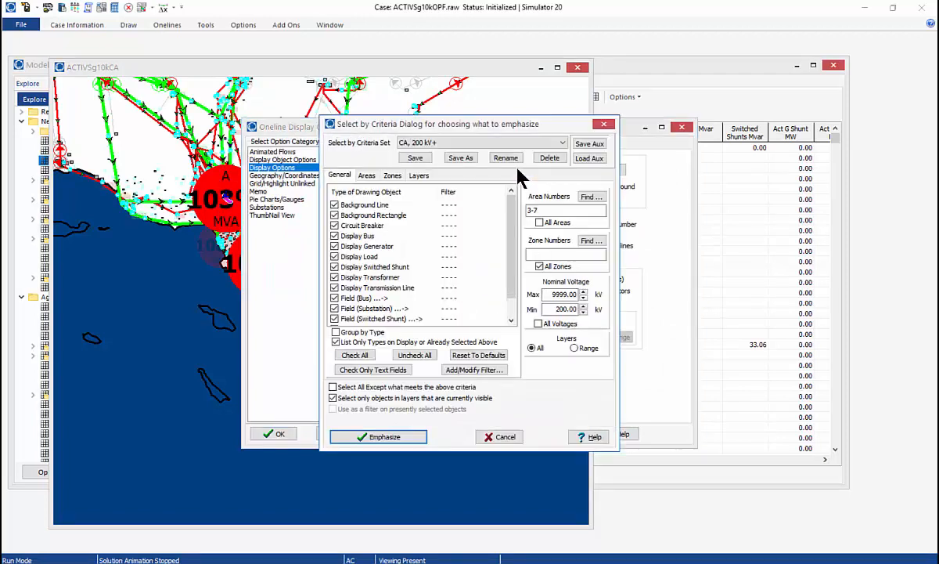
{"action": "scroll", "coordinate": [510, 219], "scroll_direction": "down", "scroll_amount": 1}
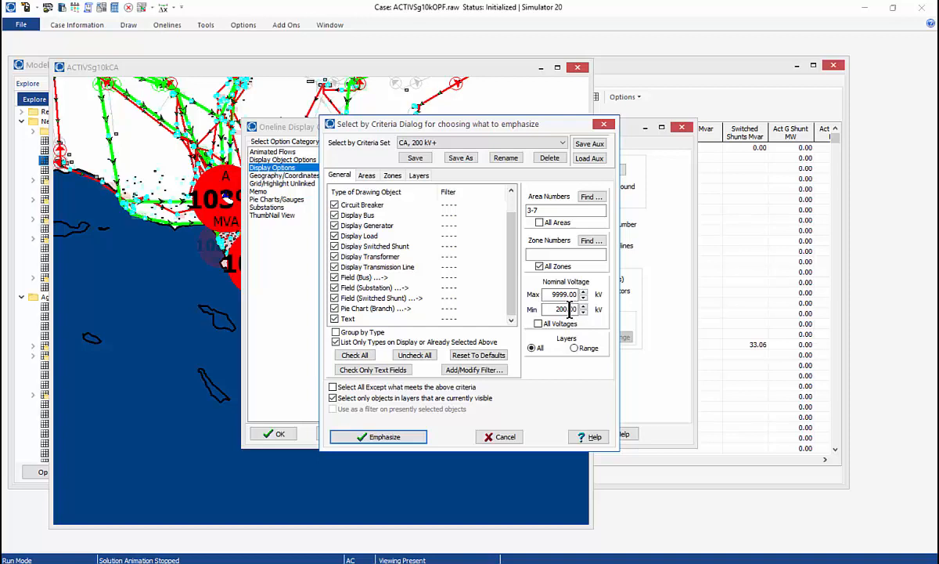
{"action": "left_click", "coordinate": [495, 440]}
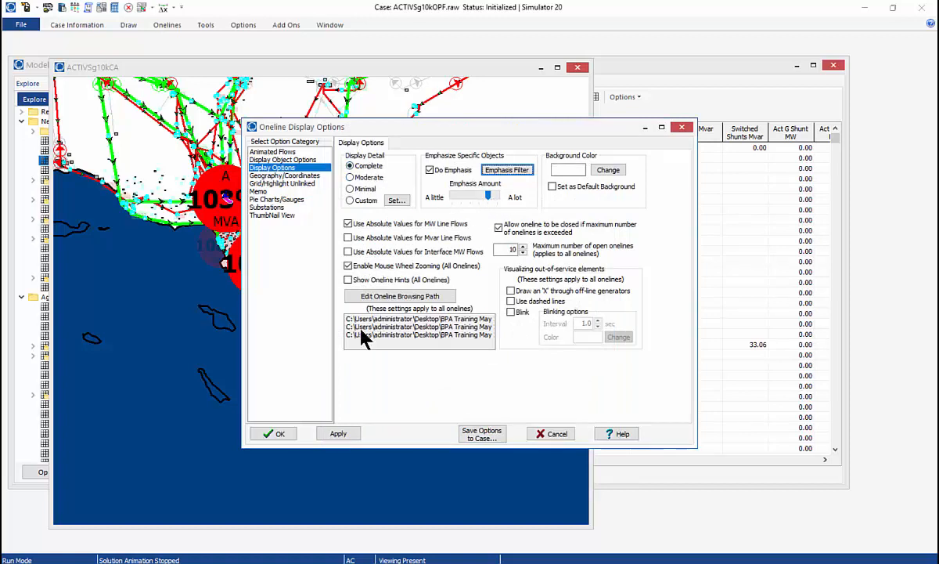
{"action": "left_click", "coordinate": [552, 435]}
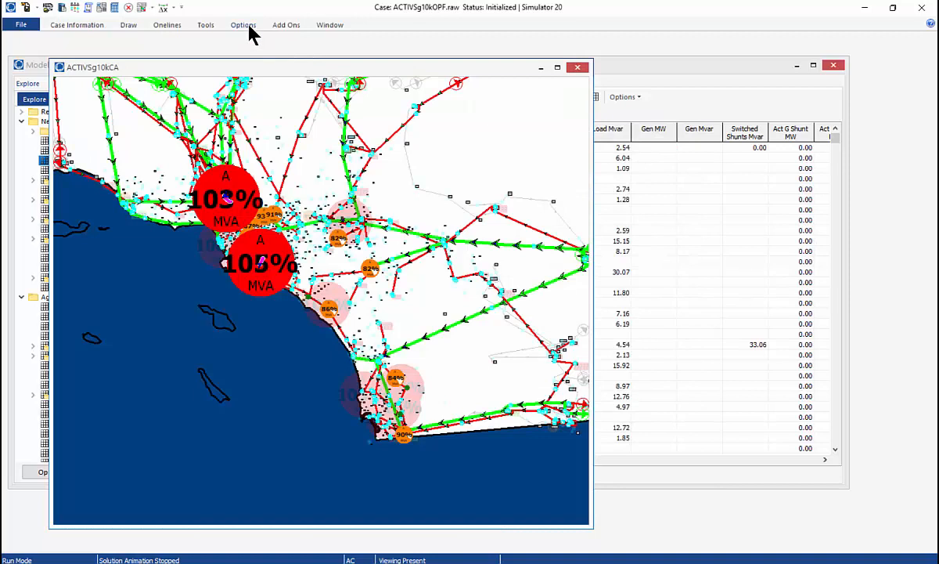
Review the Overloaded Lines dynamic formatting defined for the active oneline, including its filter, line thickness and color.
{"action": "left_click", "coordinate": [167, 25]}
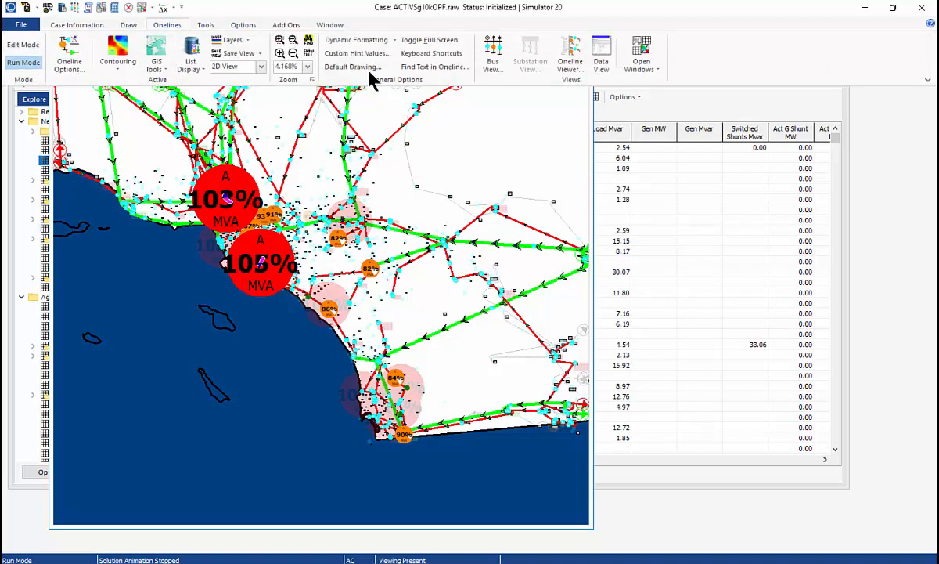
{"action": "left_click", "coordinate": [378, 44]}
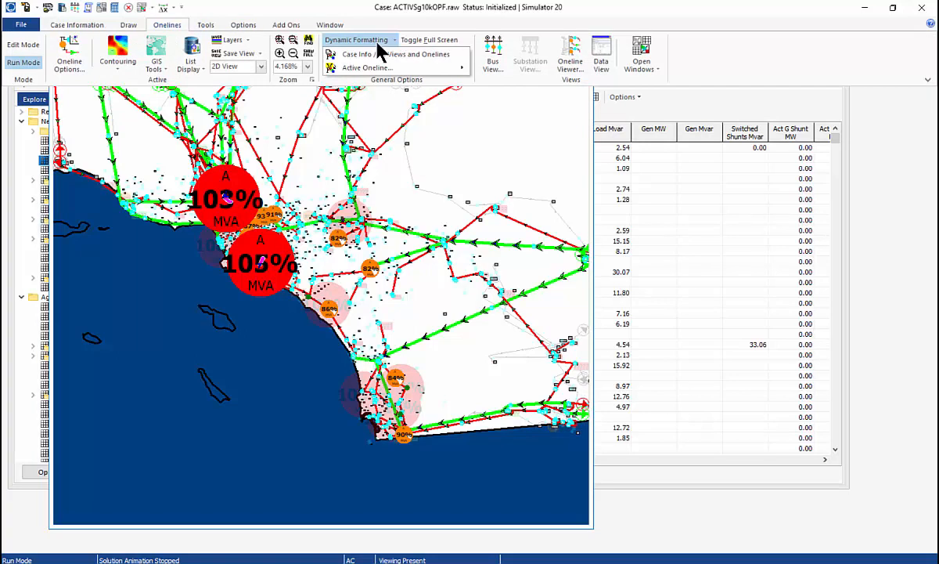
{"action": "left_click", "coordinate": [373, 68]}
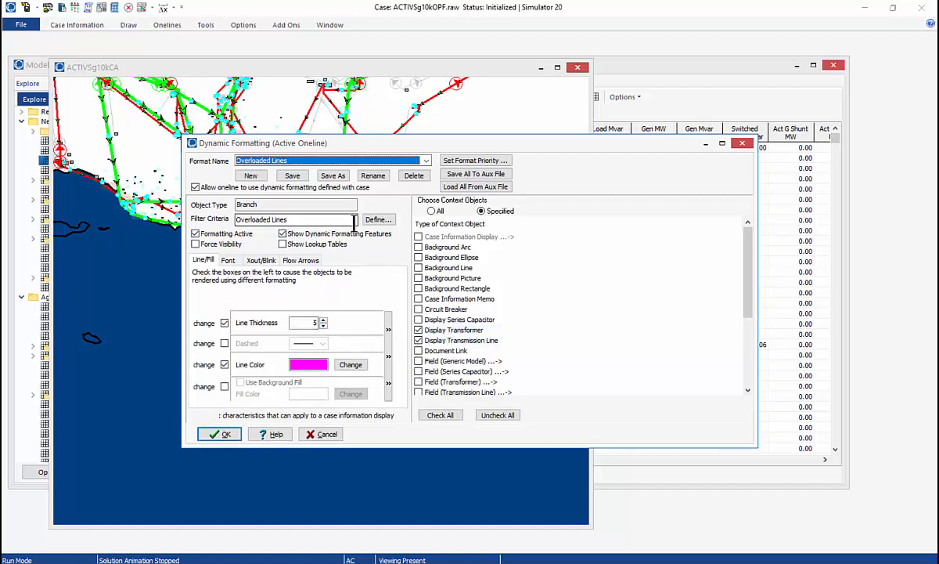
{"action": "left_click", "coordinate": [220, 434]}
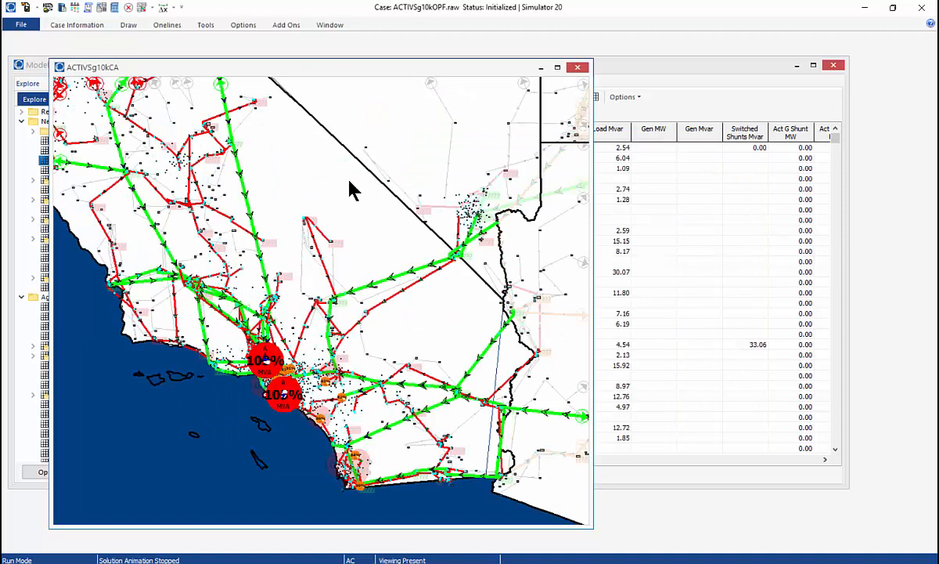
Display the oneline's saved California view, followed by its saved COB view.
{"action": "left_click", "coordinate": [174, 28]}
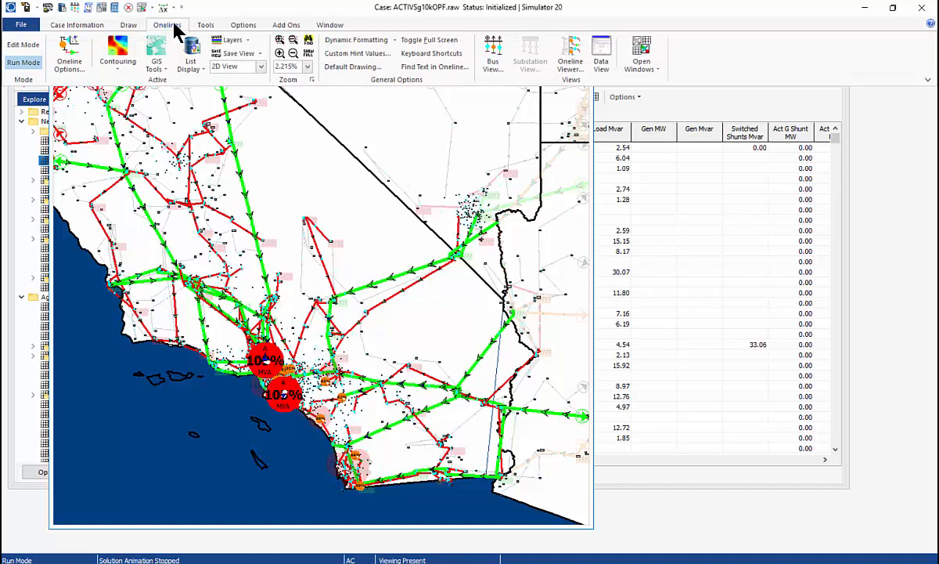
{"action": "left_click", "coordinate": [242, 52]}
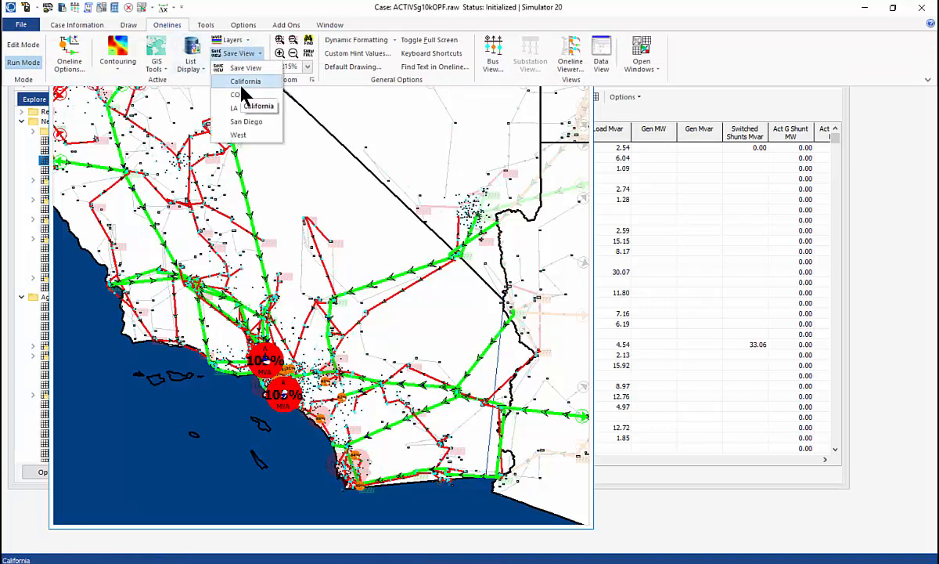
{"action": "left_click", "coordinate": [247, 84]}
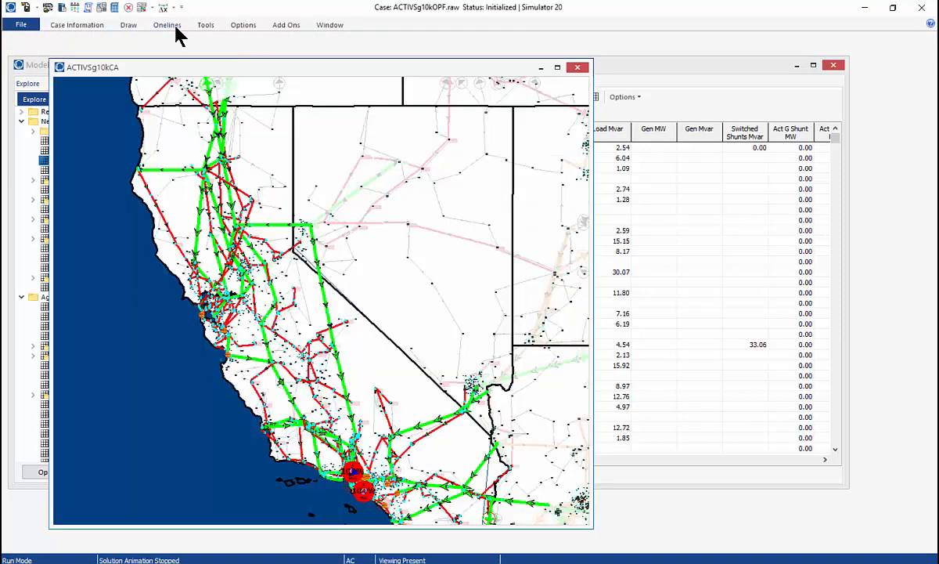
{"action": "left_click", "coordinate": [174, 28]}
{"action": "left_click", "coordinate": [237, 55]}
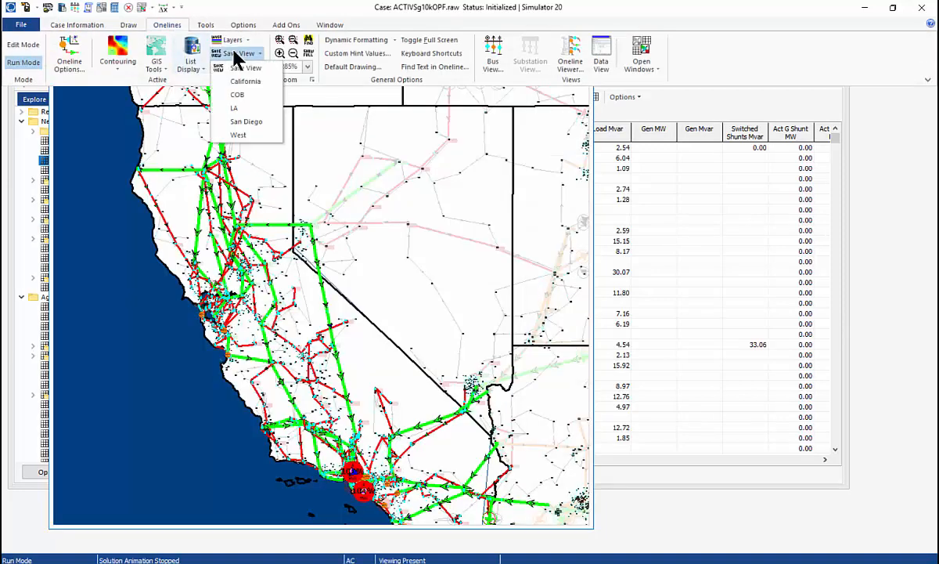
{"action": "left_click", "coordinate": [241, 97]}
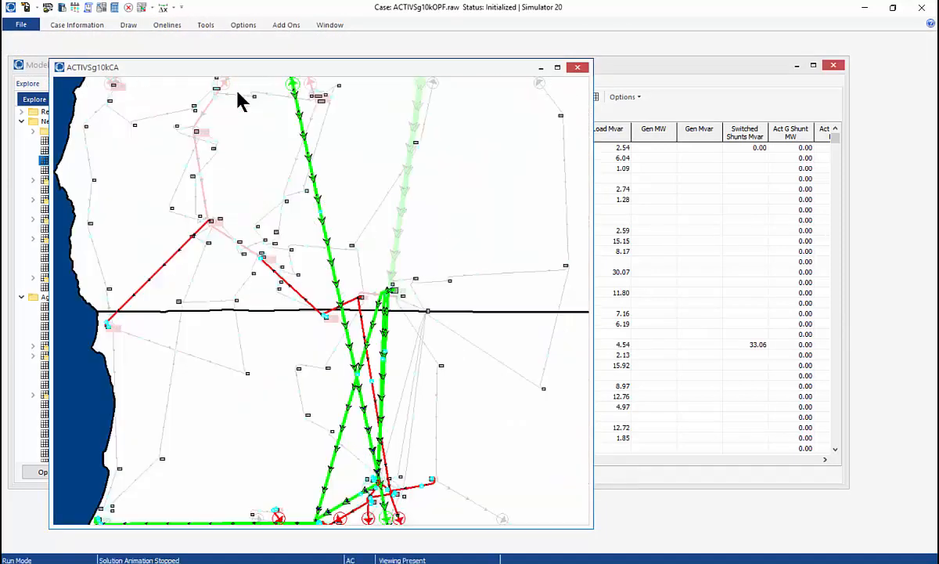
Display the oneline's saved West view.
{"action": "left_click", "coordinate": [204, 31]}
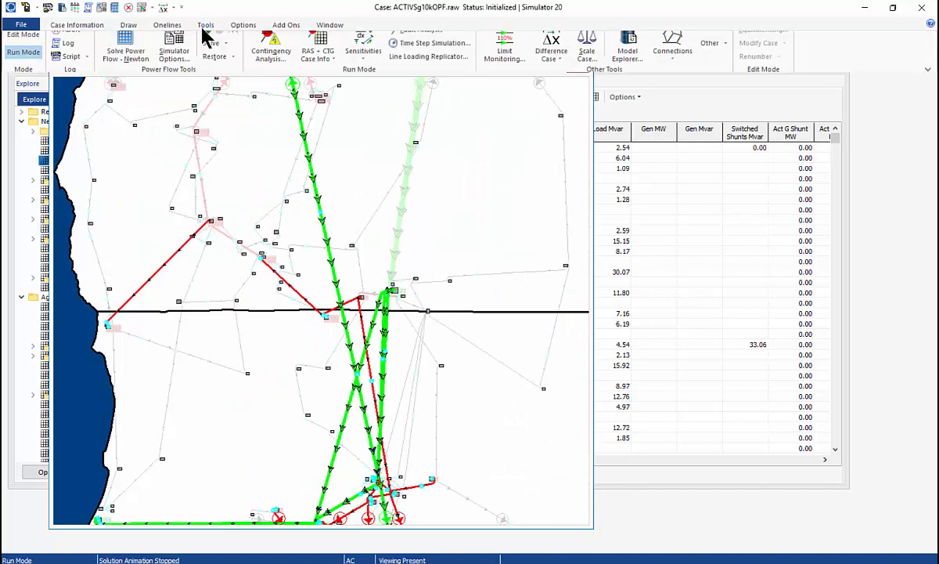
{"action": "left_click", "coordinate": [167, 25]}
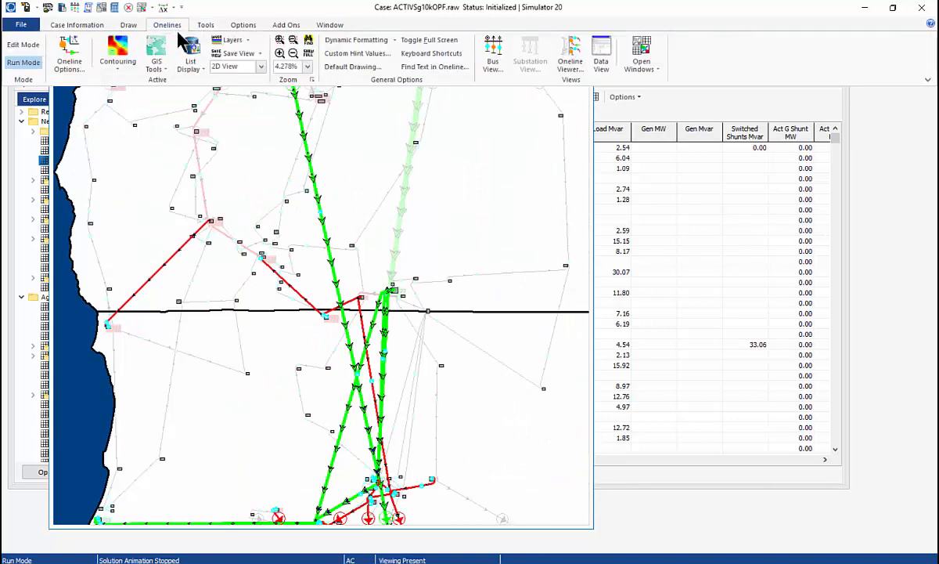
{"action": "left_click", "coordinate": [239, 53]}
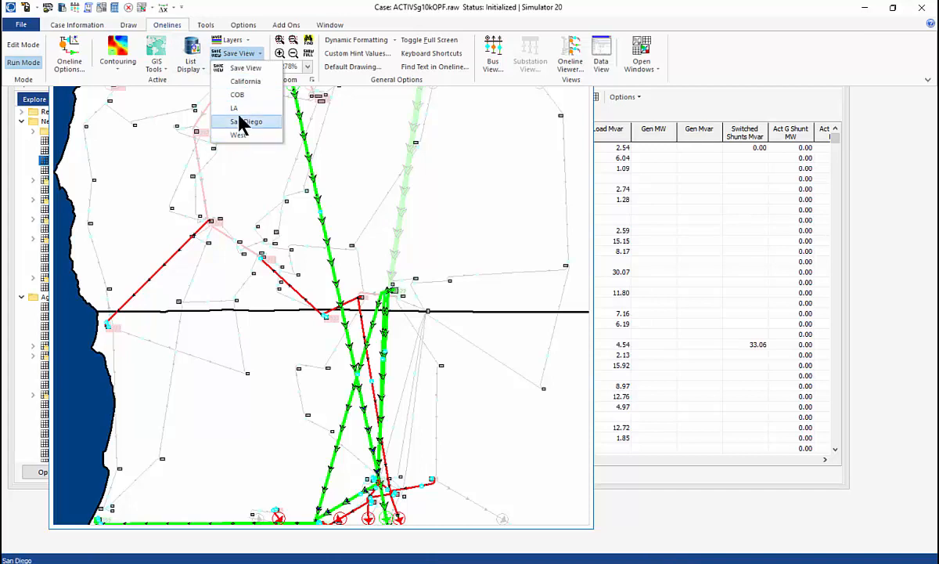
{"action": "left_click", "coordinate": [239, 135]}
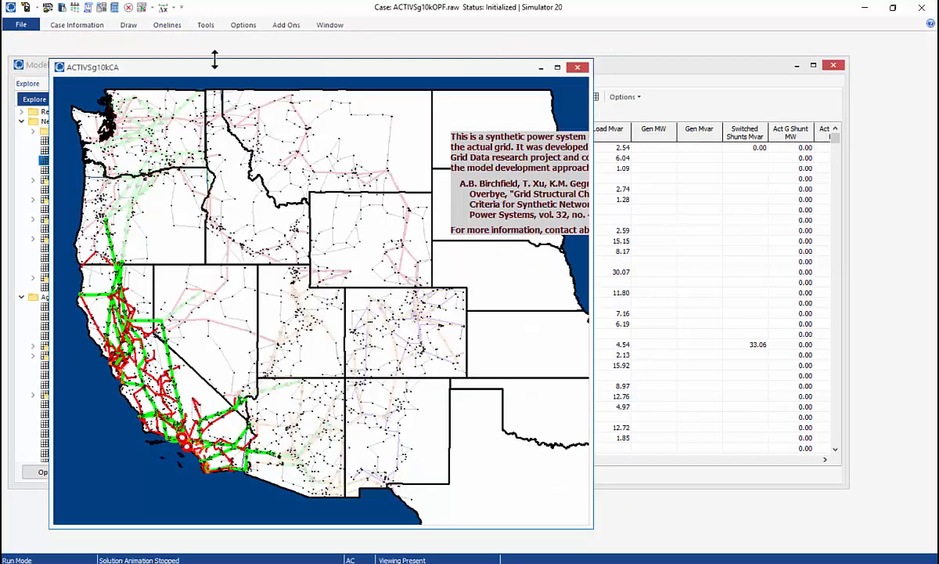
Consult the Case Development slide in the presentation for the case preparation tasks, and return to Simulator.
{"action": "key", "text": "alt+Tab"}
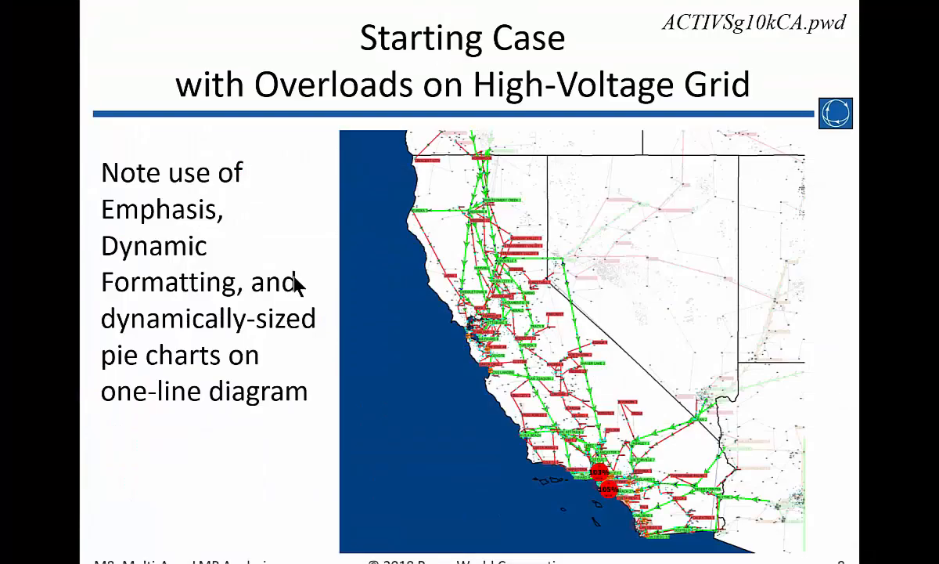
{"action": "left_click", "coordinate": [285, 305]}
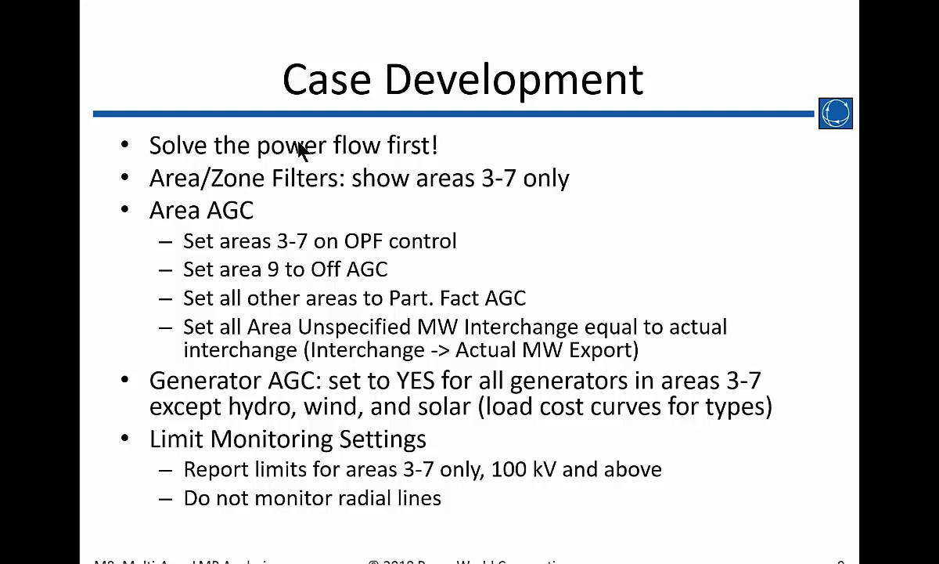
{"action": "key", "text": "alt+Tab"}
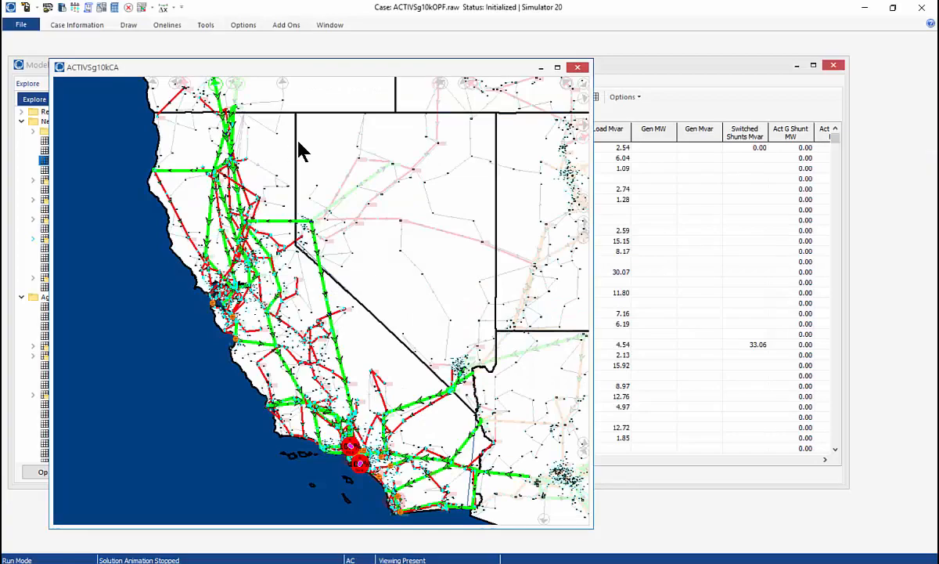
Solve the power flow with the message log displayed, check the solution messages, and close the log.
{"action": "left_click", "coordinate": [88, 9]}
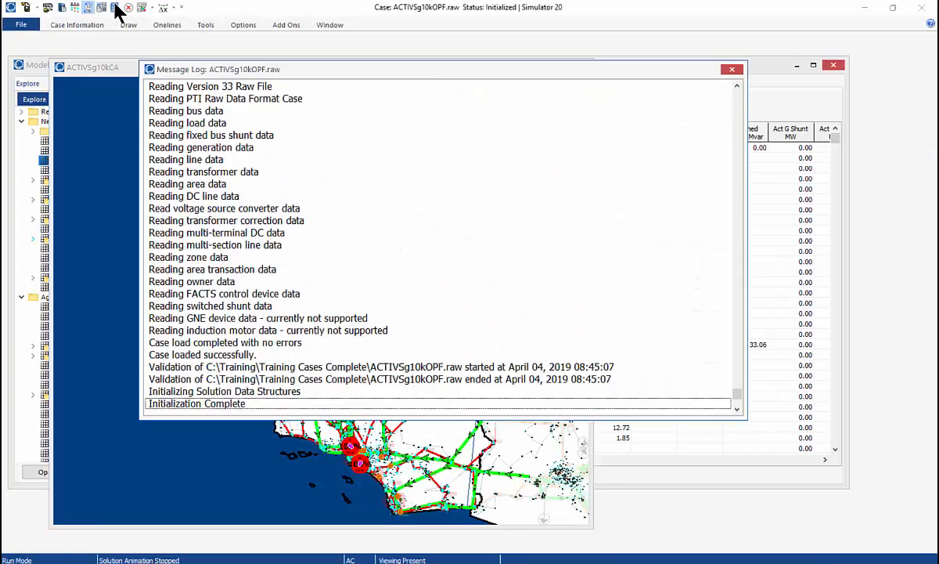
{"action": "left_click", "coordinate": [737, 408]}
{"action": "left_click", "coordinate": [736, 408]}
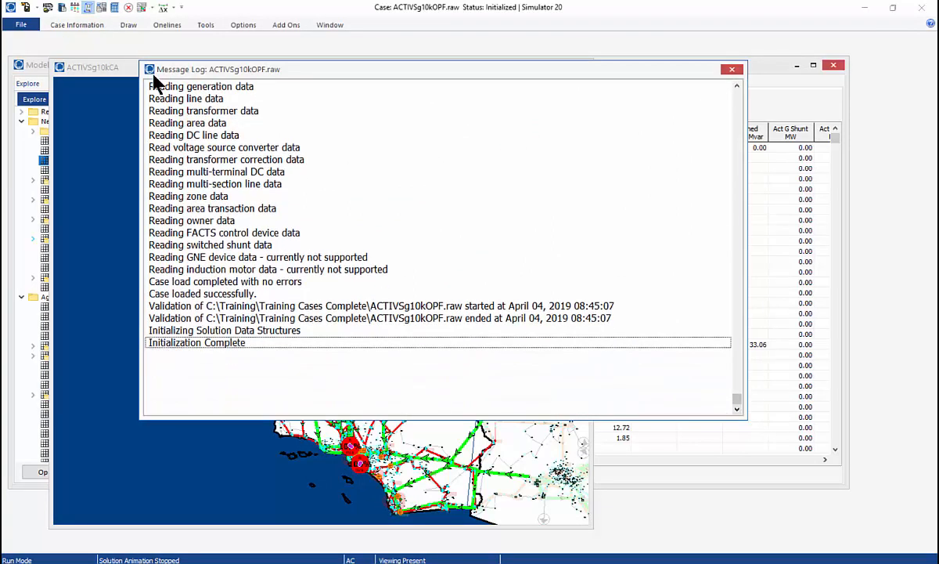
{"action": "left_click", "coordinate": [114, 8]}
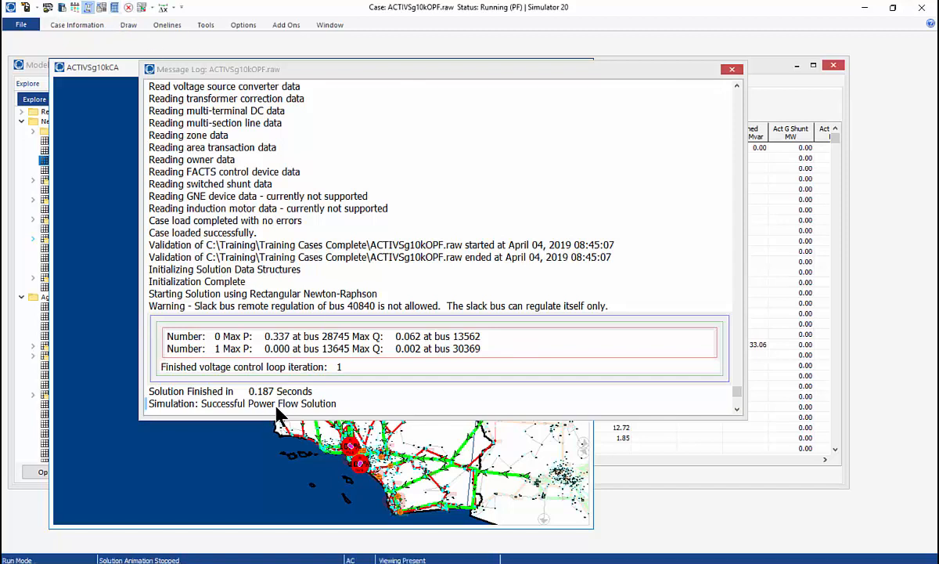
{"action": "left_click", "coordinate": [732, 71]}
{"action": "left_click", "coordinate": [733, 71]}
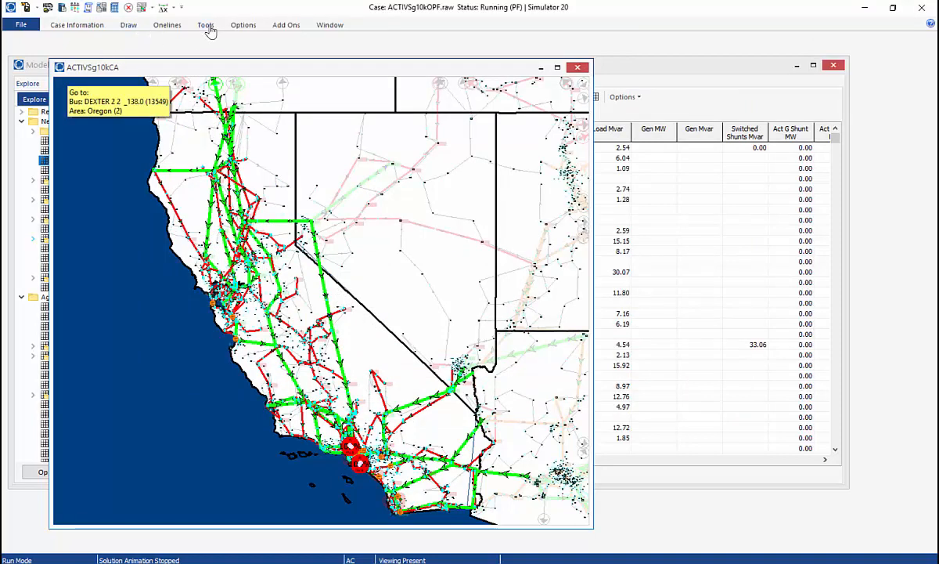
Bring the Model Explorer forward and set Shown to NO for every area in the Area/Zone/Owner filters.
{"action": "left_click", "coordinate": [675, 67]}
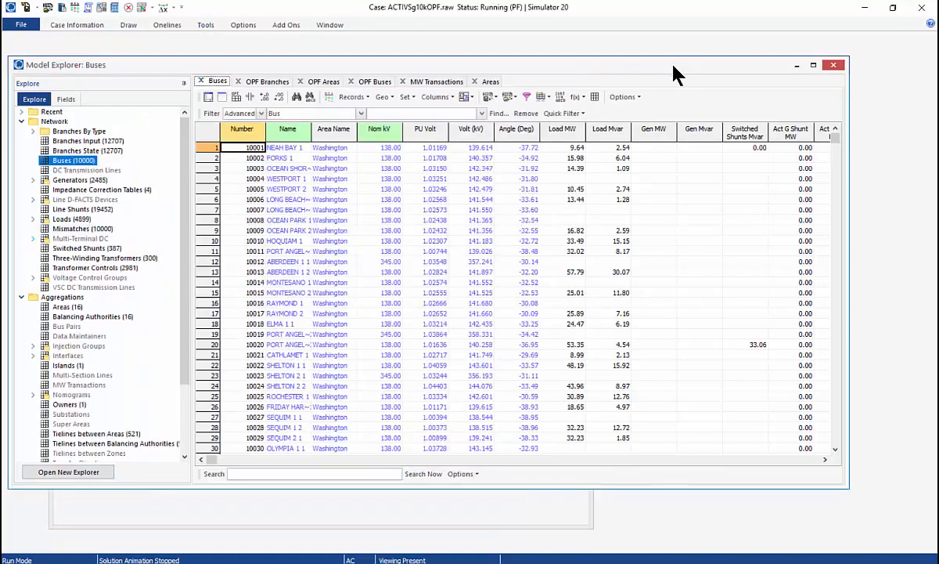
{"action": "left_click", "coordinate": [526, 95]}
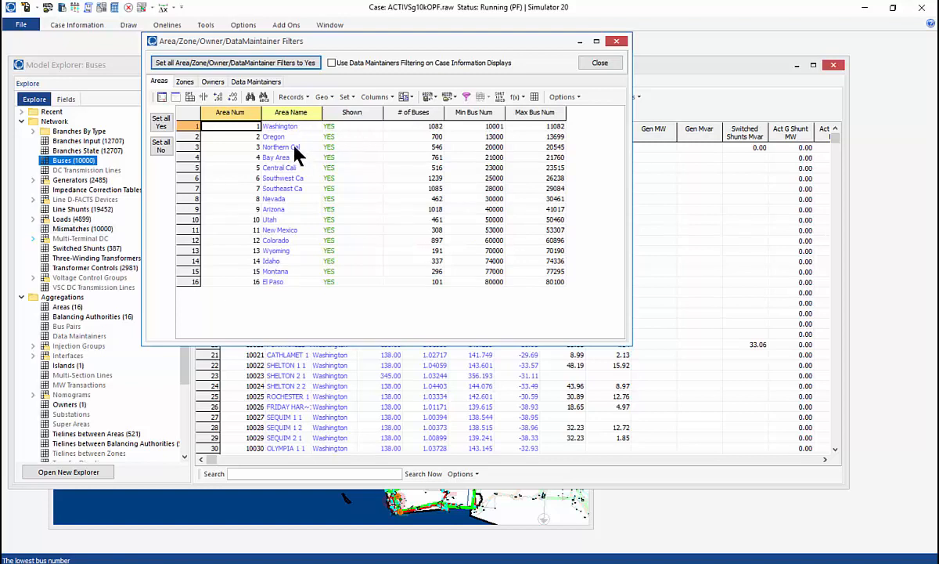
{"action": "left_click", "coordinate": [335, 149]}
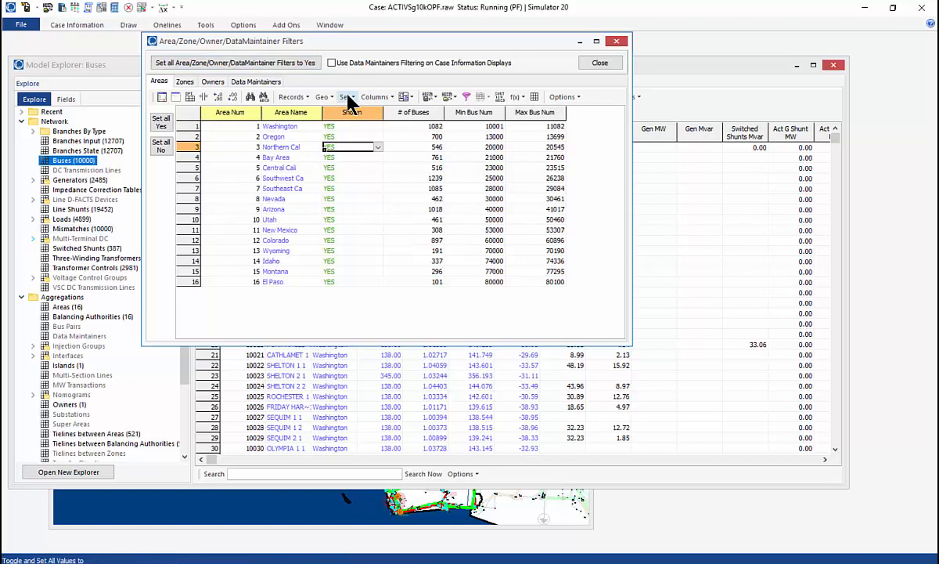
{"action": "left_click", "coordinate": [342, 167]}
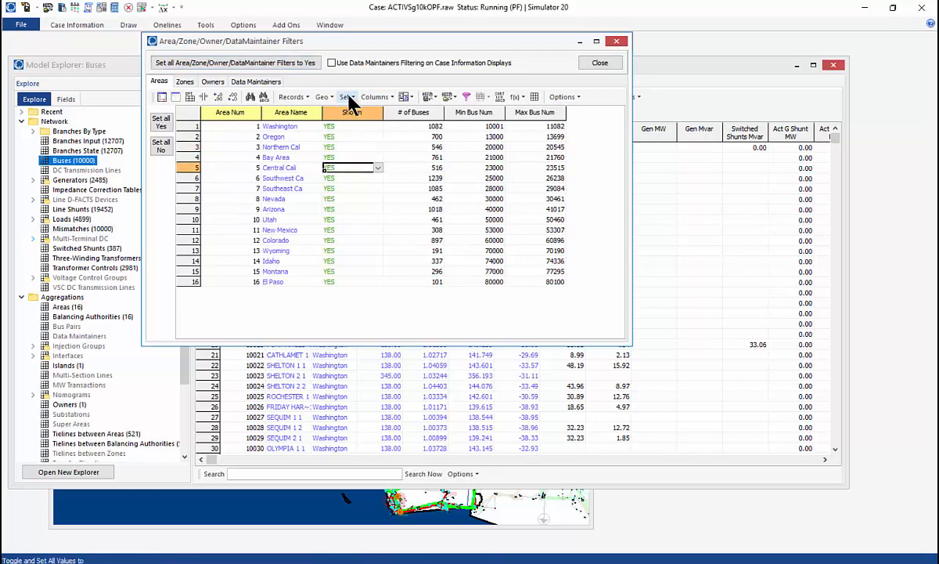
{"action": "left_click", "coordinate": [347, 97]}
{"action": "left_click", "coordinate": [353, 112]}
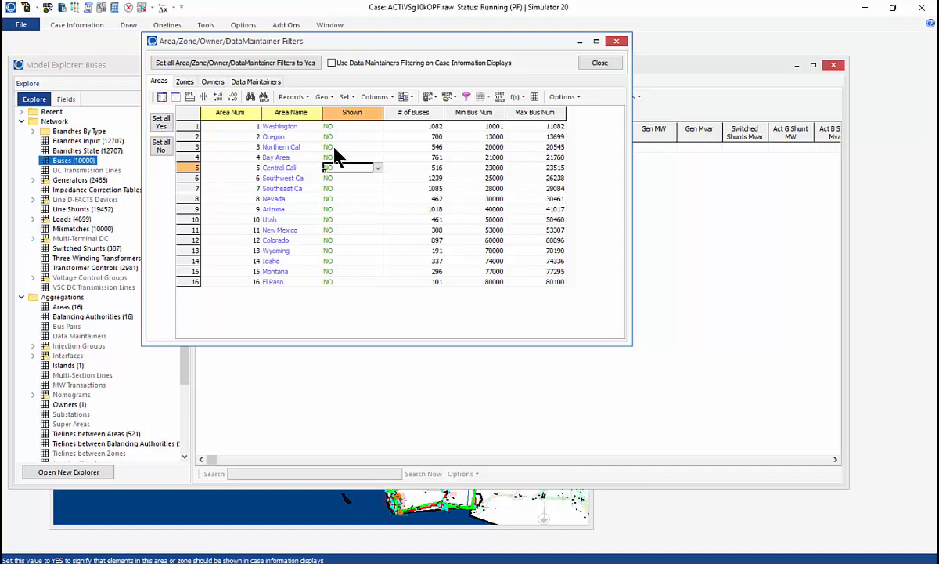
Set Shown to YES for Northern Cal, Bay Area, Central Cali, Southwest Ca and Southeast Ca, and close the filters.
{"action": "left_click", "coordinate": [333, 148]}
{"action": "left_click", "coordinate": [333, 156]}
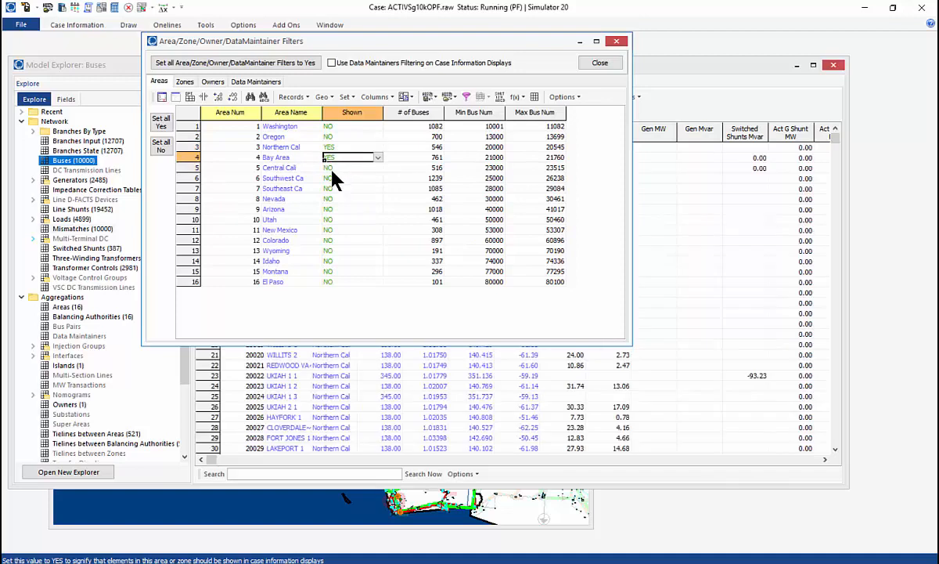
{"action": "left_click", "coordinate": [333, 167]}
{"action": "left_click", "coordinate": [334, 178]}
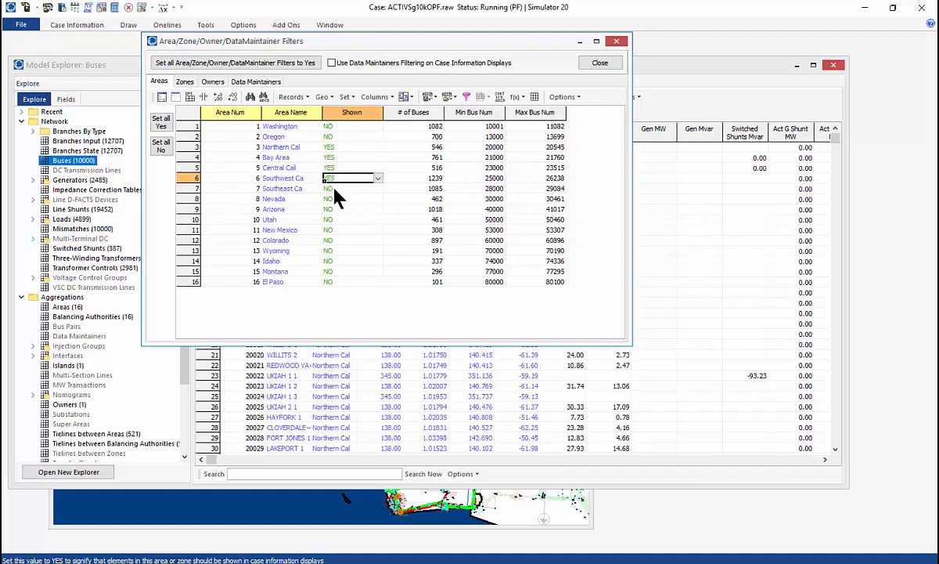
{"action": "left_click", "coordinate": [337, 189]}
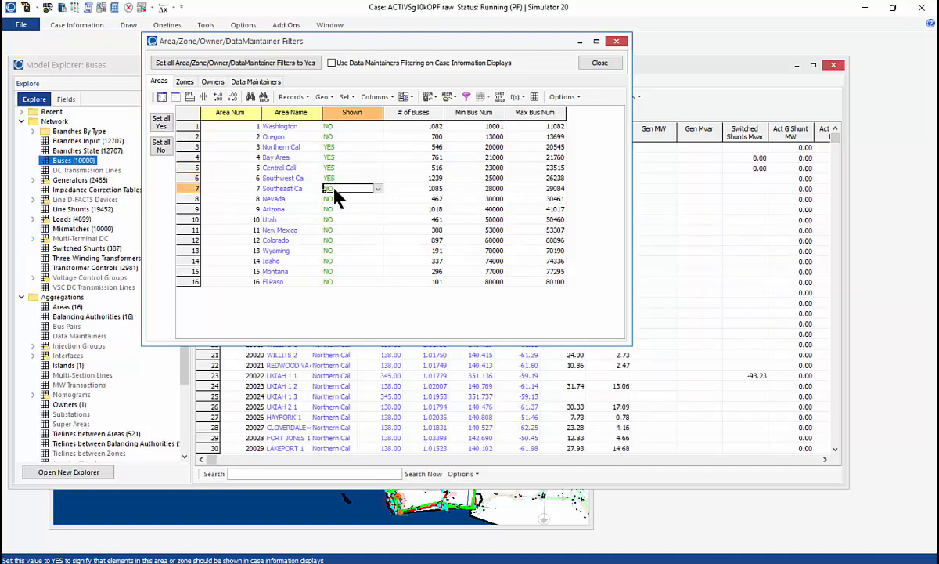
{"action": "left_click", "coordinate": [607, 66]}
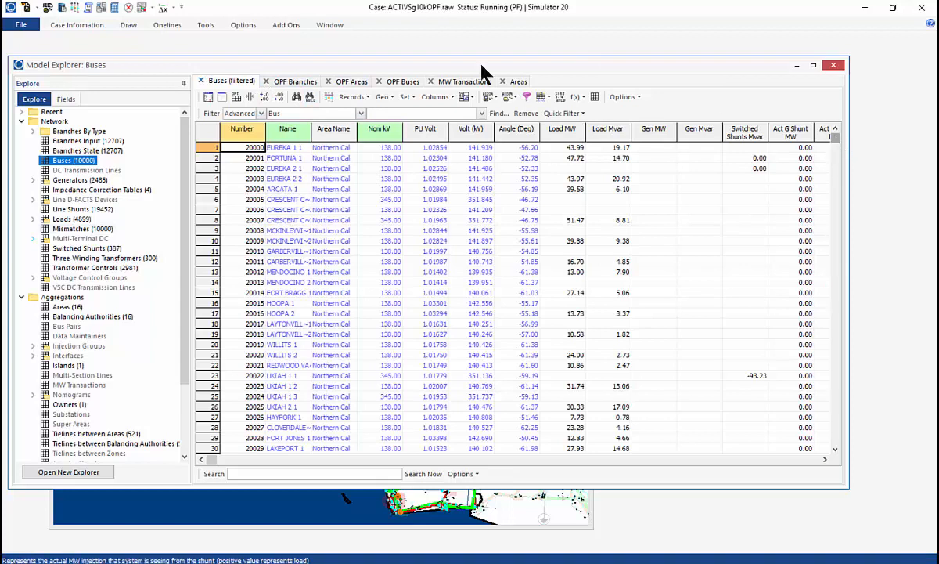
Check the Buses display's filter options and look through the generator list filtered to the California areas, including its cost models.
{"action": "left_click", "coordinate": [550, 95]}
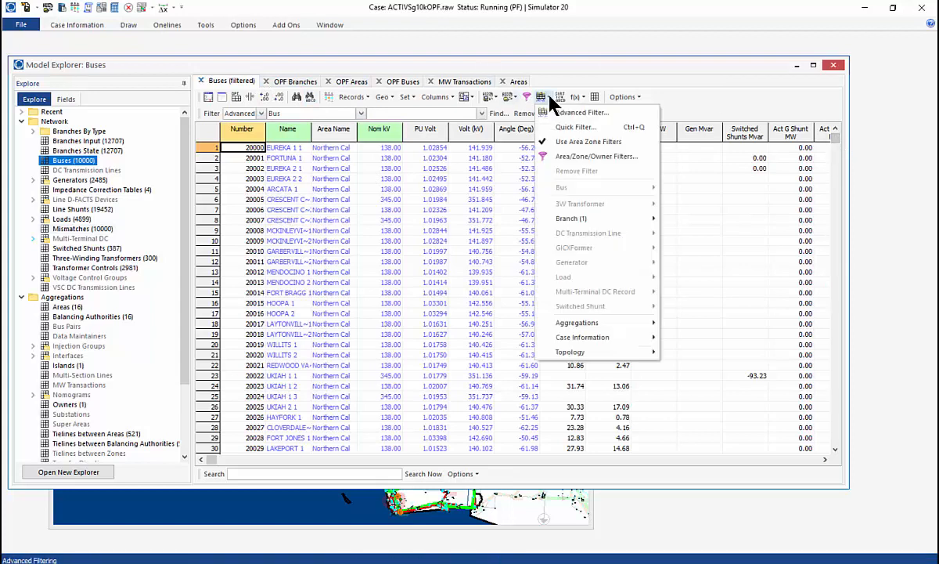
{"action": "left_click", "coordinate": [550, 96]}
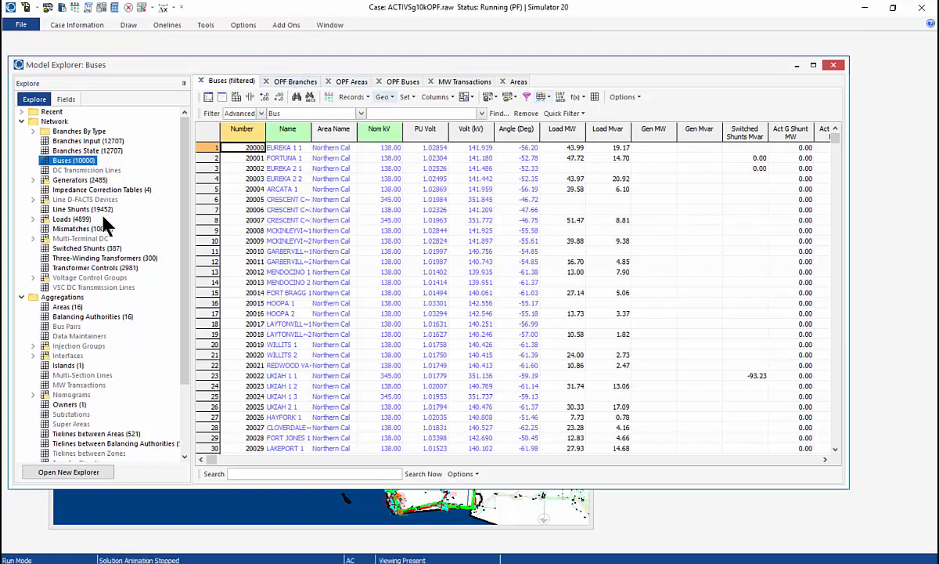
{"action": "left_click", "coordinate": [75, 180]}
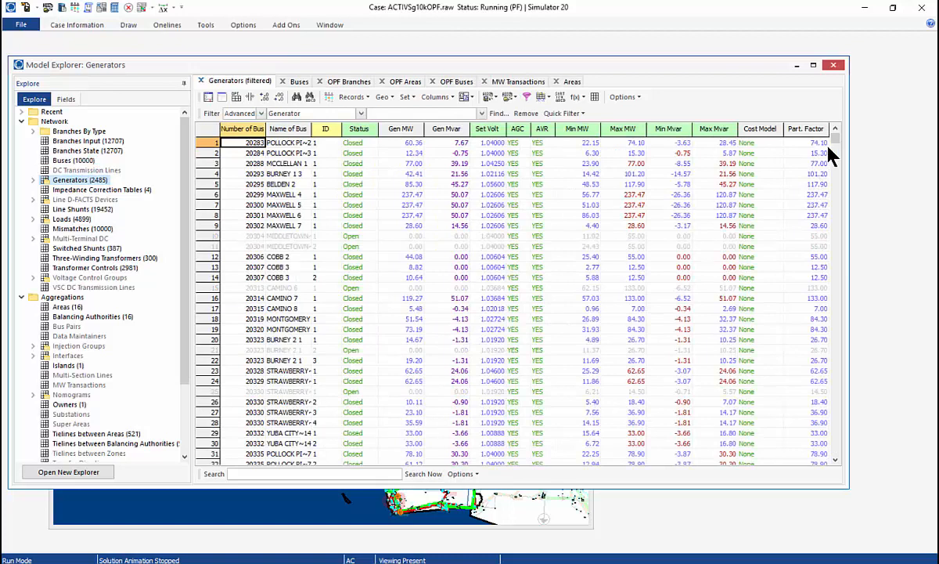
{"action": "left_click_drag", "start_coordinate": [836, 143], "coordinate": [826, 472]}
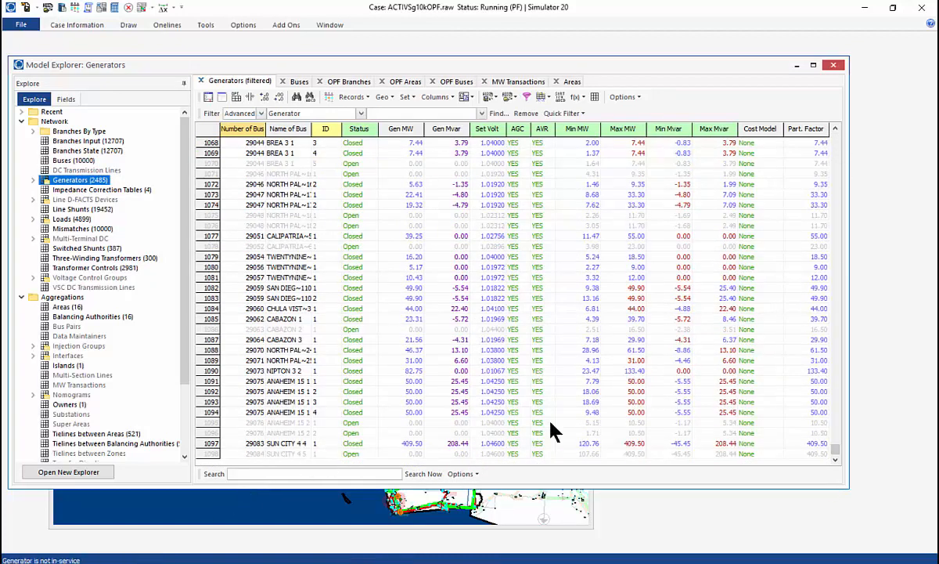
{"action": "left_click_drag", "start_coordinate": [835, 448], "coordinate": [837, 140]}
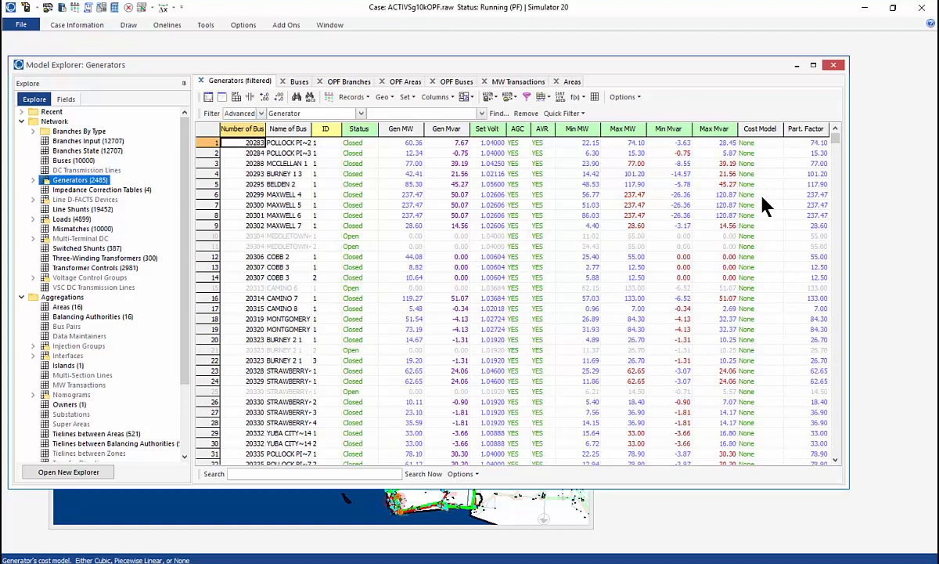
{"action": "left_click", "coordinate": [34, 180]}
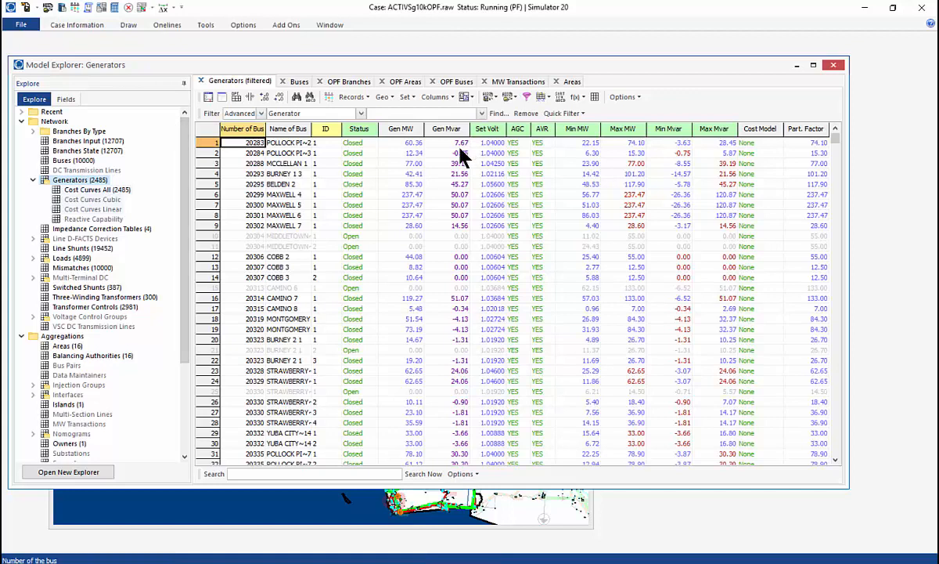
Consult the Case Development slide and examine the ACE MW values of Bay Area, Central Cali and Southwest Ca in the Areas display.
{"action": "key", "text": "alt+Tab"}
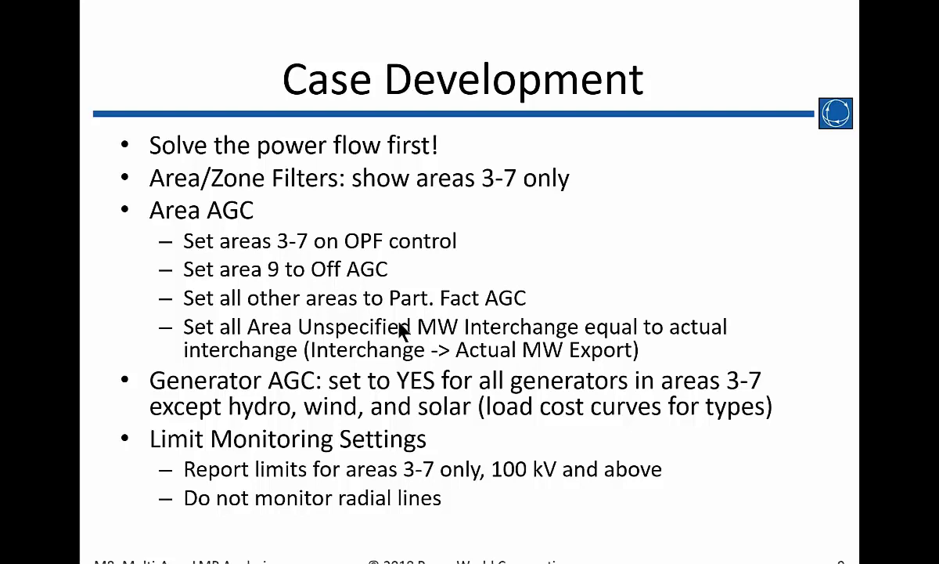
{"action": "key", "text": "alt+Tab"}
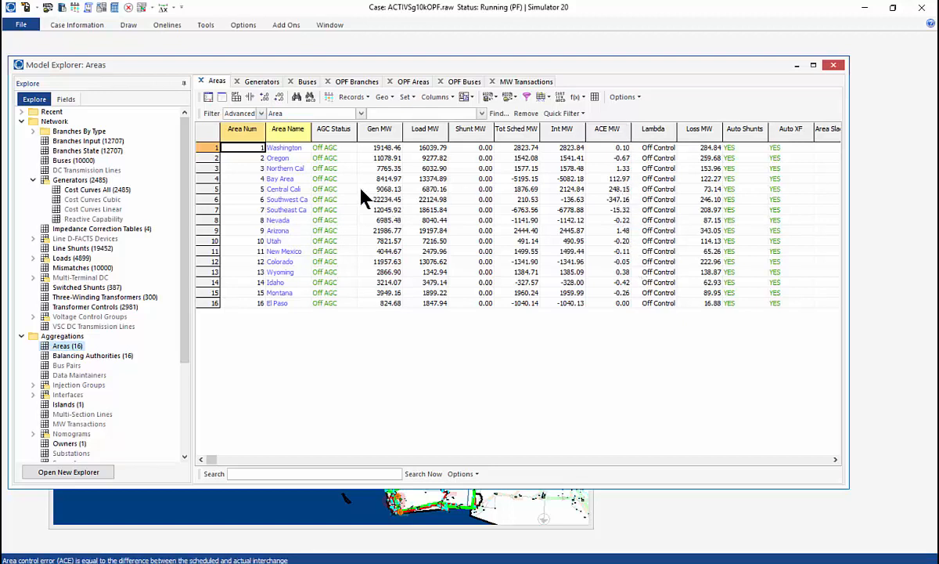
{"action": "left_click", "coordinate": [323, 179]}
{"action": "left_click_drag", "start_coordinate": [610, 179], "coordinate": [615, 200]}
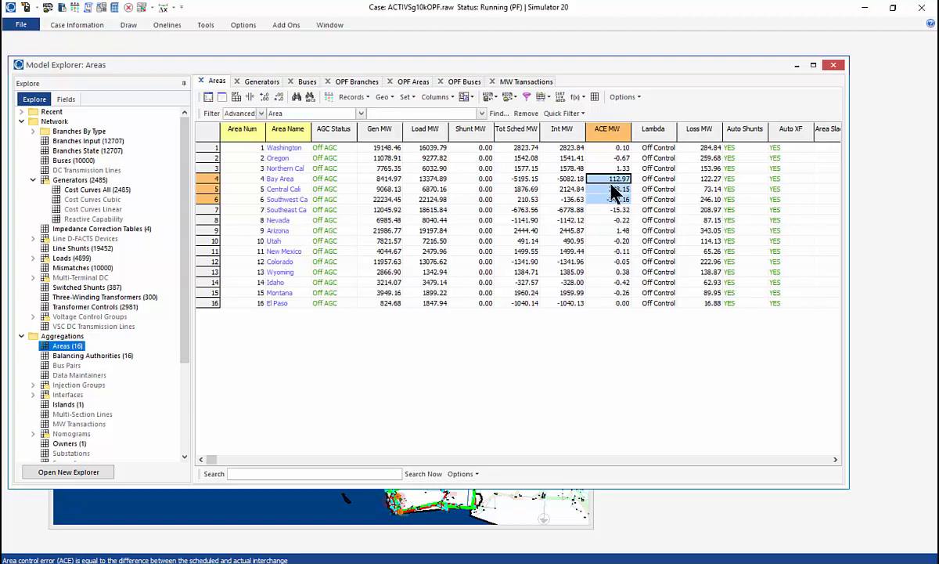
Set the AGC Status of all areas to Part. AGC.
{"action": "left_click", "coordinate": [335, 148]}
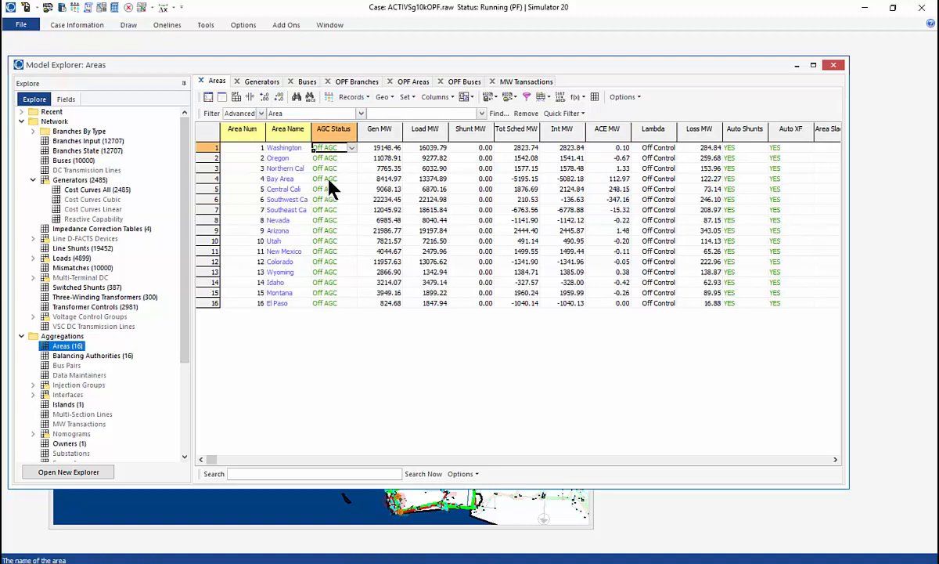
{"action": "left_click", "coordinate": [406, 97]}
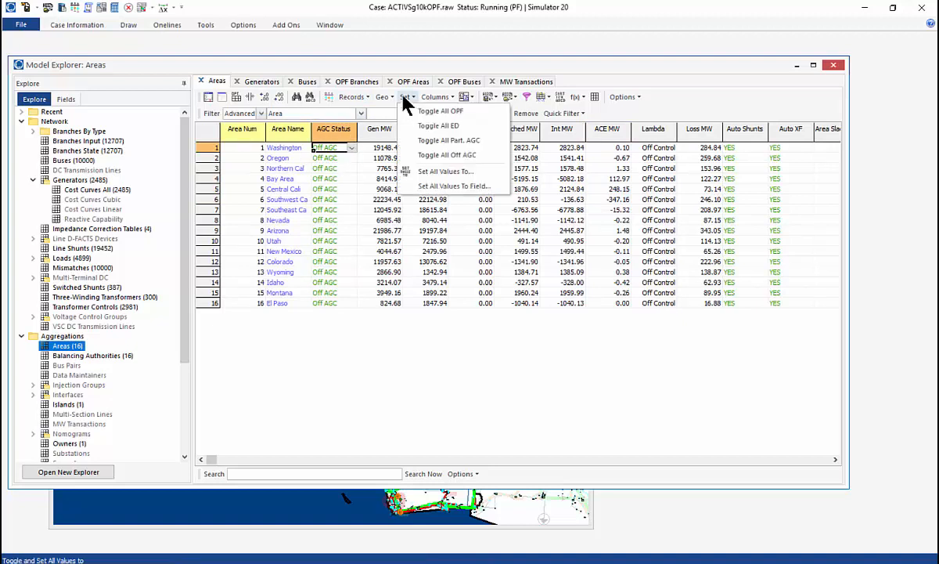
{"action": "left_click", "coordinate": [443, 143]}
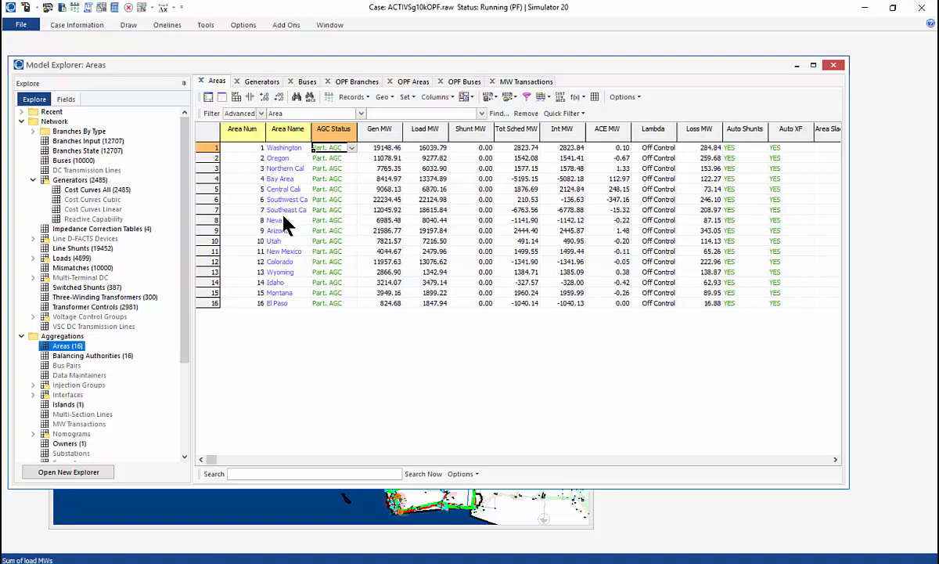
Set the AGC Status of the Northern Cal area to OPF.
{"action": "left_click", "coordinate": [325, 169]}
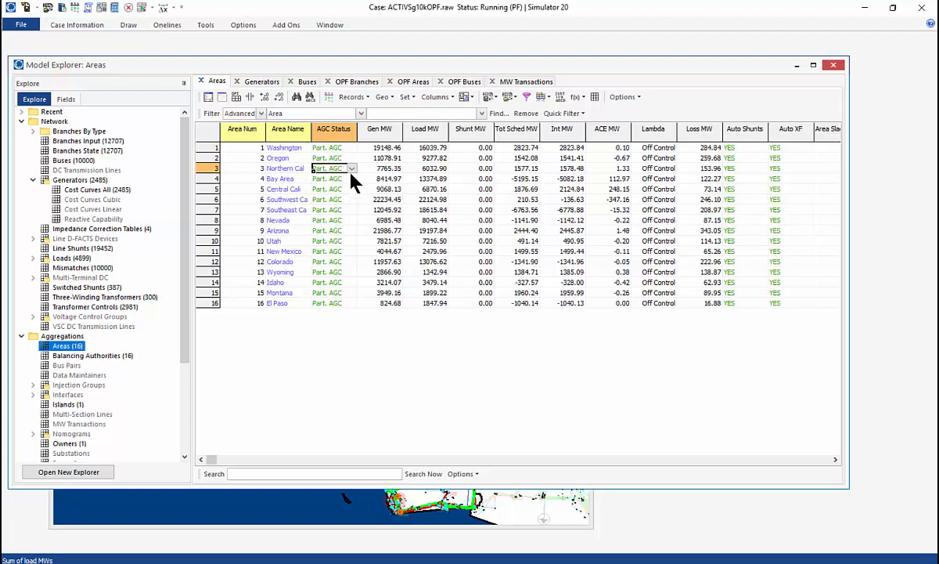
{"action": "left_click", "coordinate": [352, 169]}
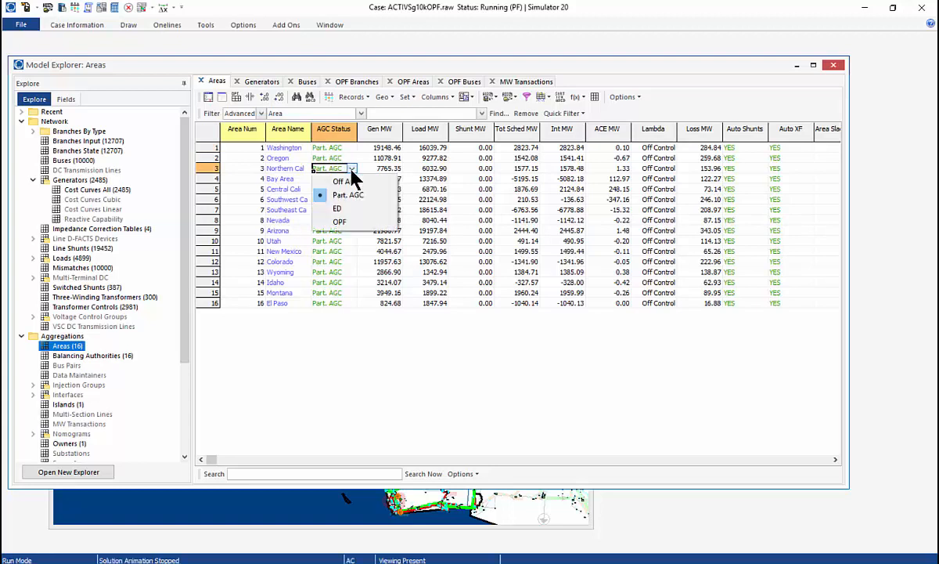
{"action": "left_click", "coordinate": [344, 222]}
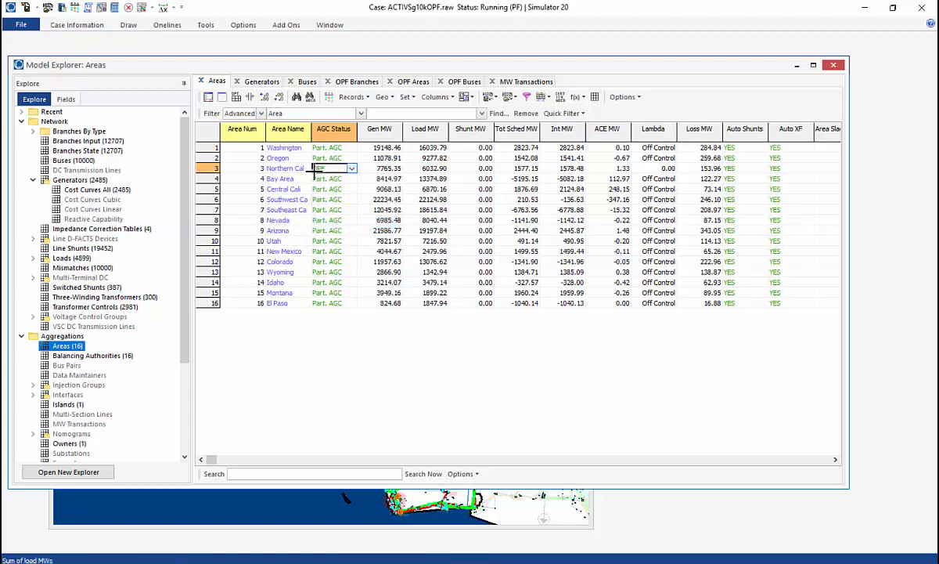
Copy the OPF AGC Status from Northern Cal to areas 4-7 and set Arizona's AGC Status to Off AGC.
{"action": "left_click_drag", "start_coordinate": [317, 169], "coordinate": [310, 208]}
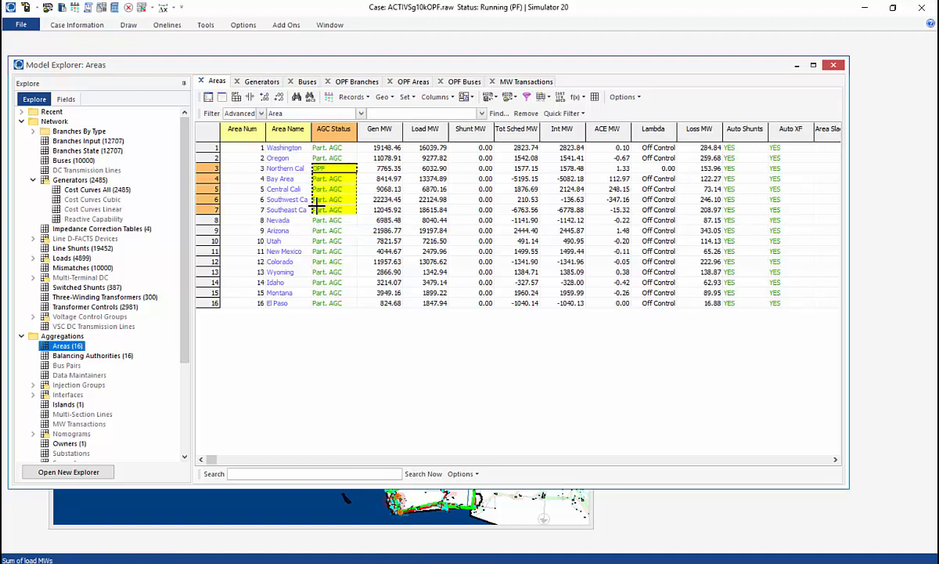
{"action": "left_click", "coordinate": [506, 306]}
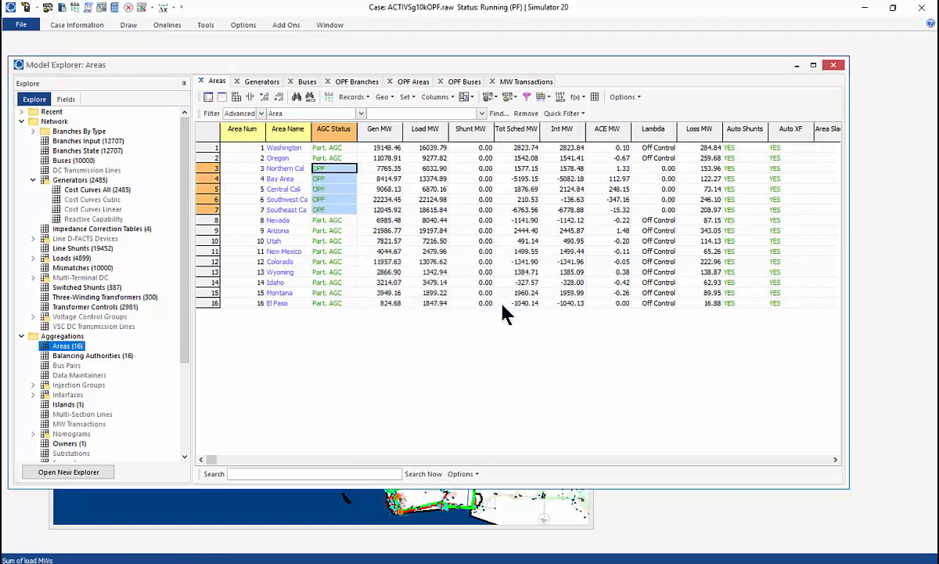
{"action": "left_click", "coordinate": [339, 231]}
{"action": "left_click", "coordinate": [338, 231]}
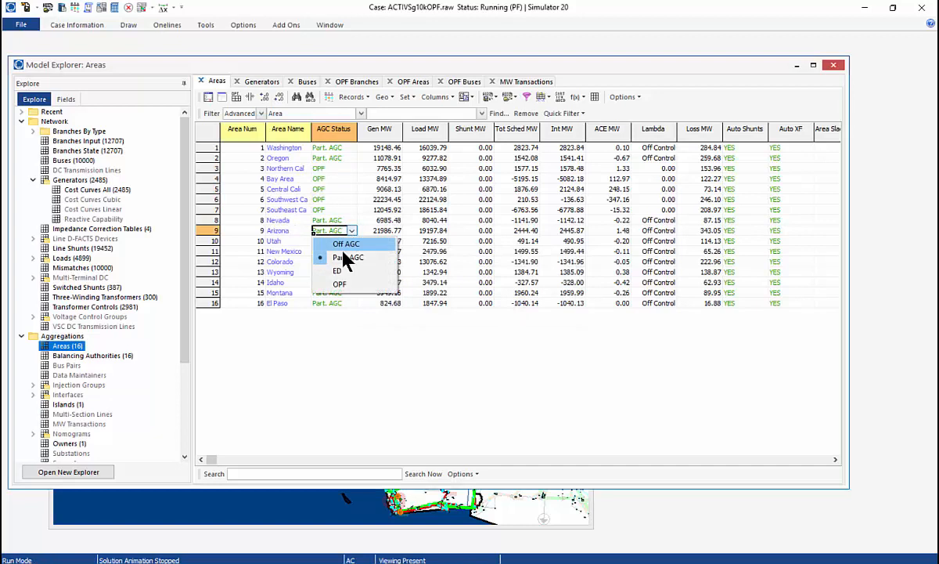
{"action": "left_click", "coordinate": [346, 245]}
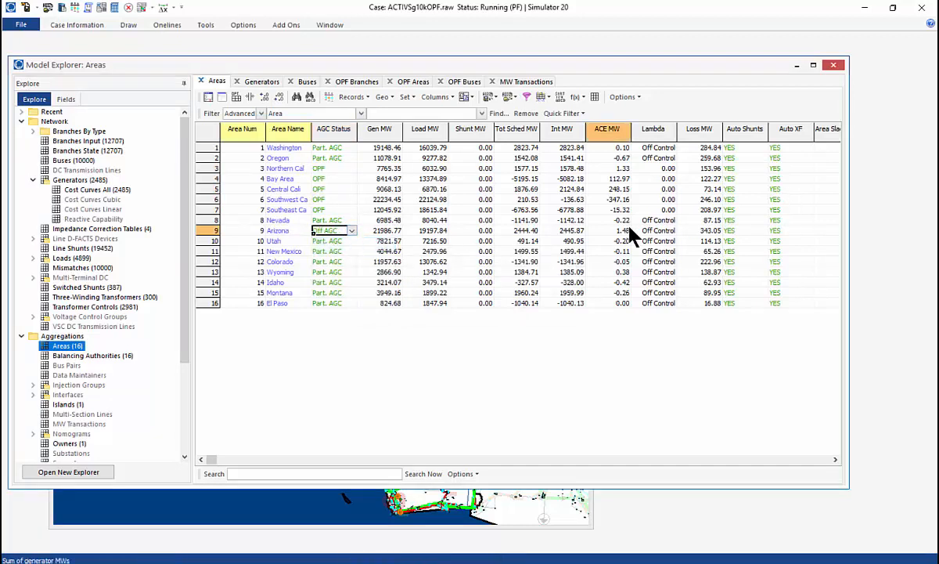
Examine the ACE MW and Unspec. MW Inter. columns of the areas and check the interchange instruction on the Case Development slide.
{"action": "left_click", "coordinate": [619, 169]}
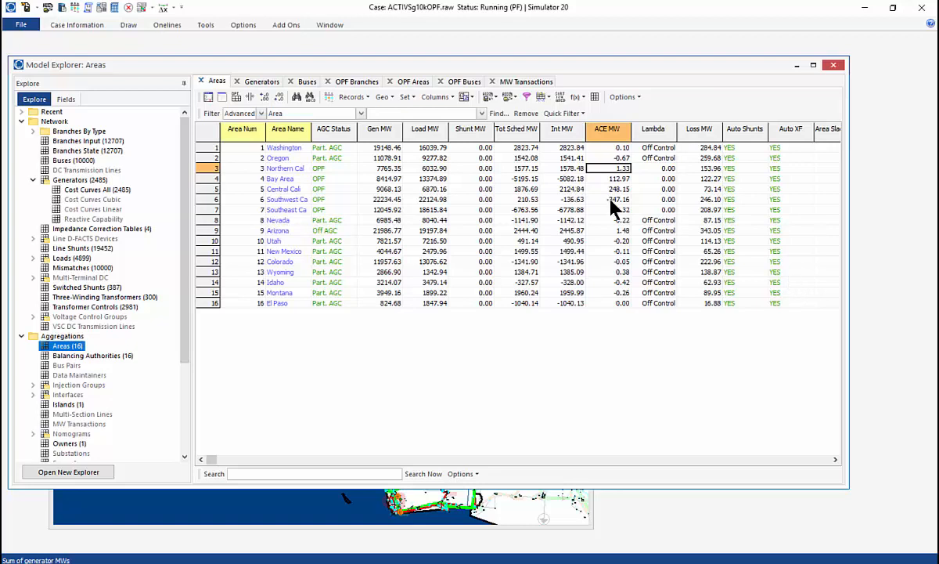
{"action": "key", "text": "Right"}
{"action": "key", "text": "Right"}
{"action": "key", "text": "Right"}
{"action": "key", "text": "Right"}
{"action": "key", "text": "Right"}
{"action": "key", "text": "Right"}
{"action": "key", "text": "Right"}
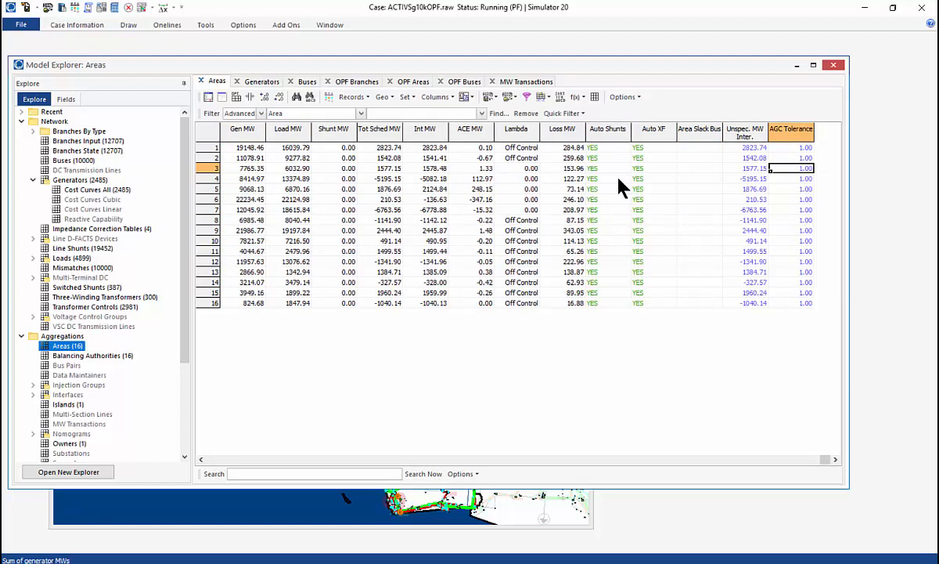
{"action": "left_click", "coordinate": [764, 145]}
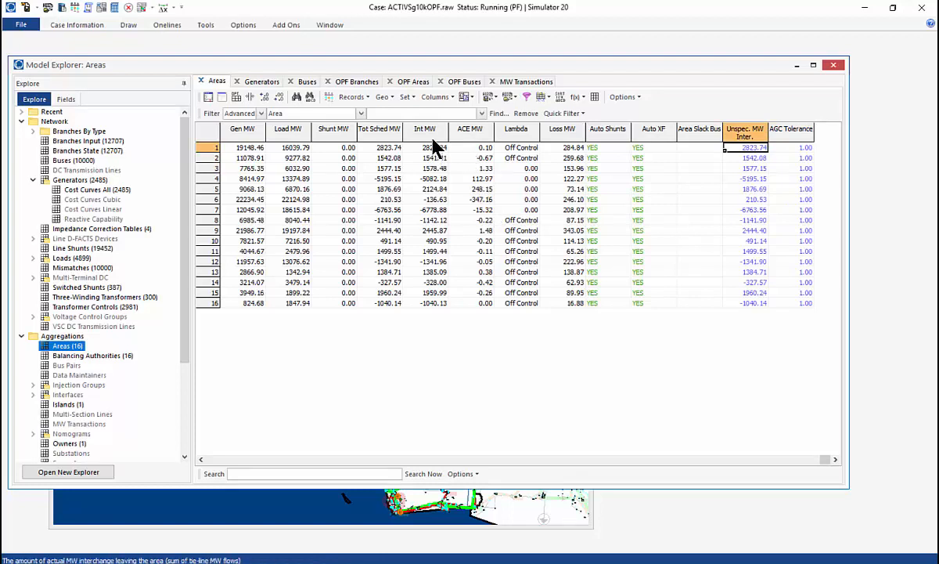
{"action": "key", "text": "alt+Tab"}
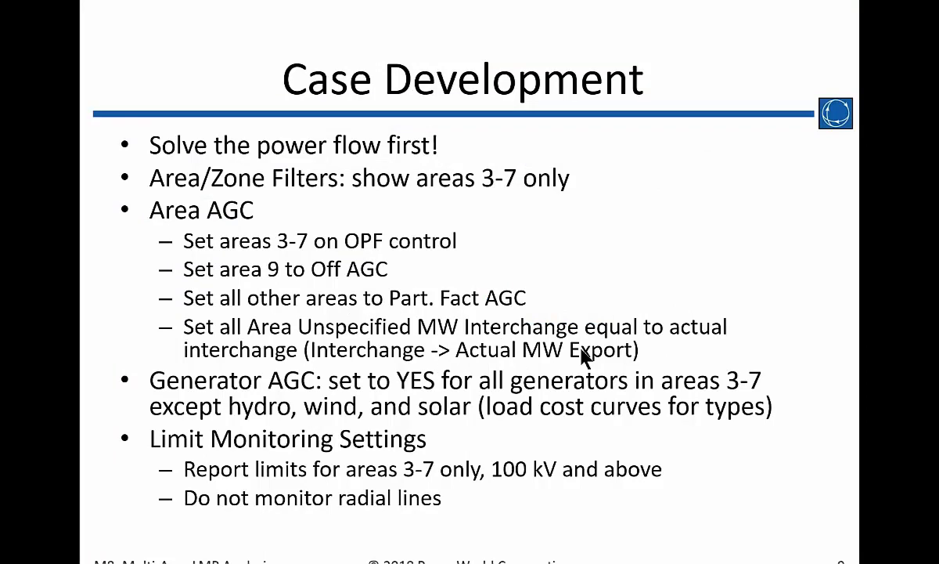
{"action": "key", "text": "alt+Tab"}
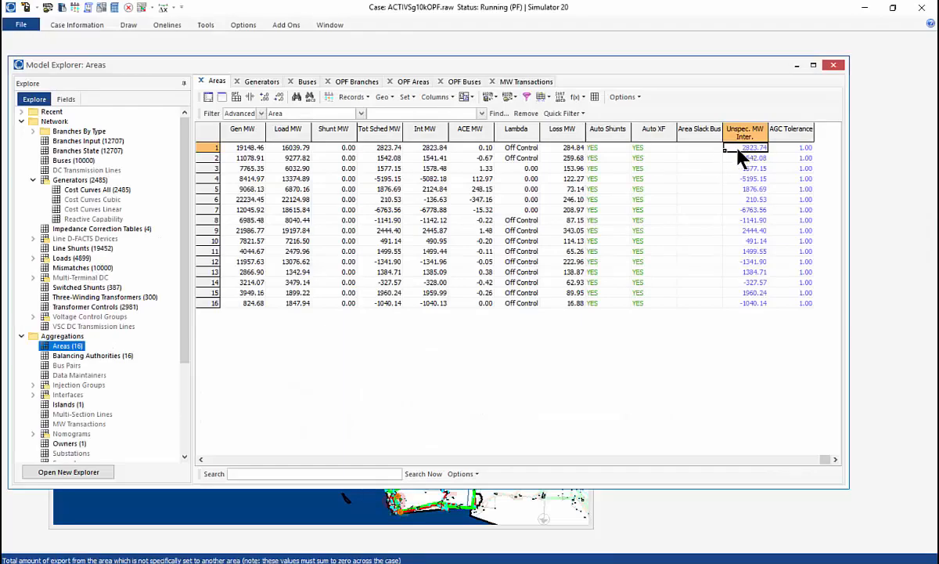
Set all Unspec. MW Inter. values of the areas to the Interchange field Actual MW Export.
{"action": "left_click", "coordinate": [413, 97]}
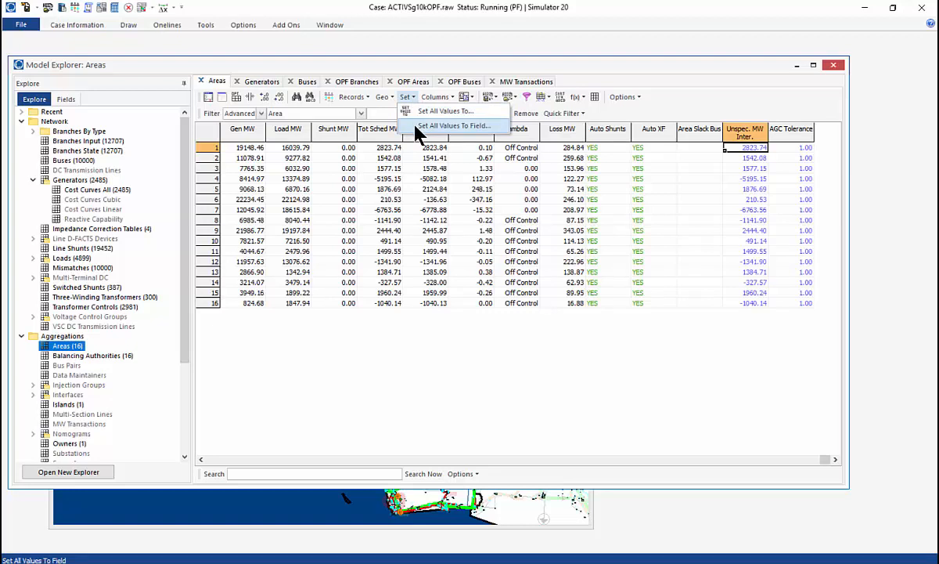
{"action": "left_click", "coordinate": [415, 127]}
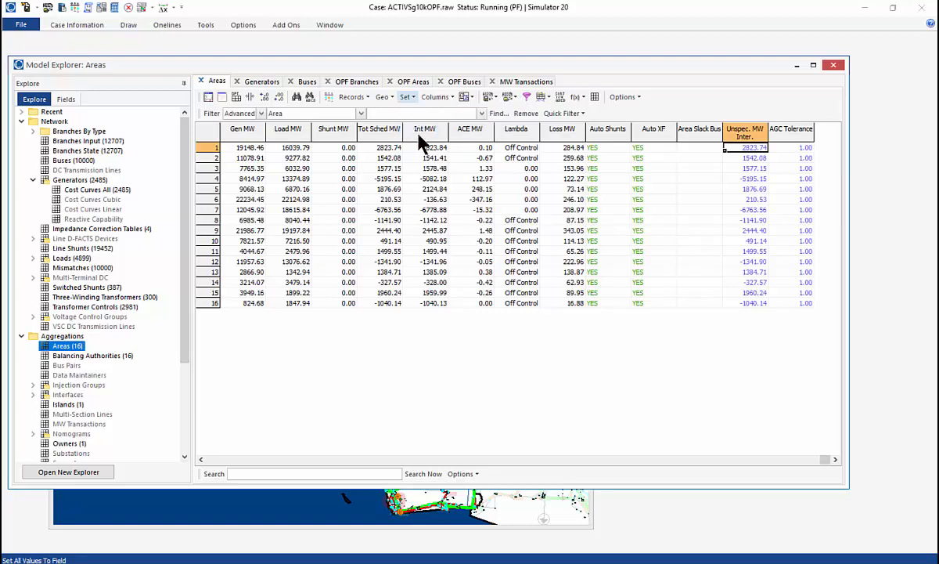
{"action": "left_click_drag", "start_coordinate": [439, 179], "coordinate": [691, 209]}
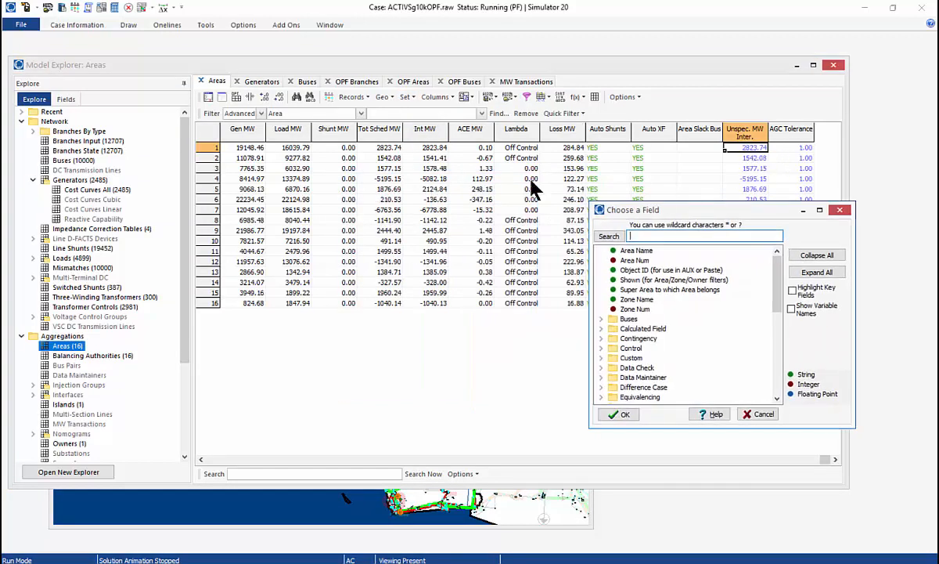
{"action": "left_click_drag", "start_coordinate": [783, 289], "coordinate": [782, 338]}
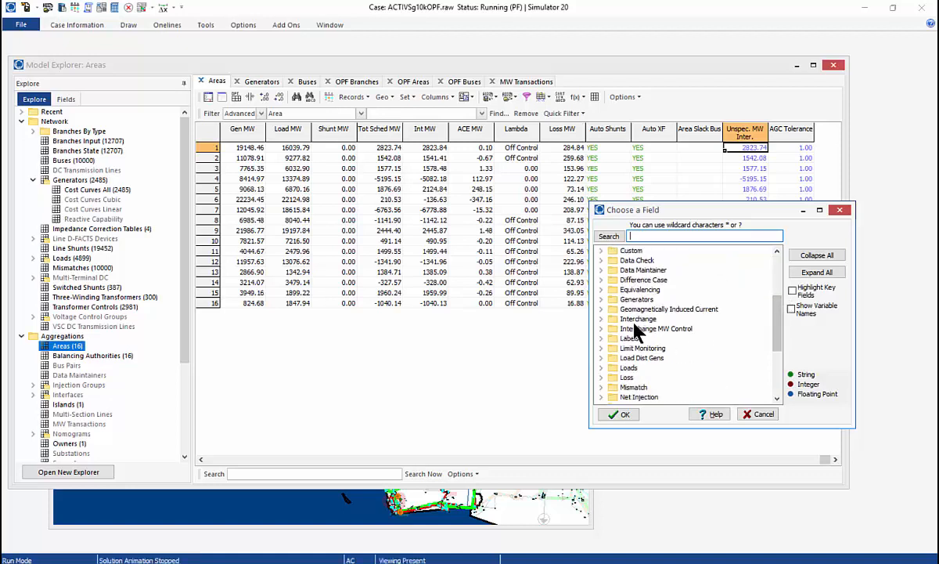
{"action": "left_click", "coordinate": [601, 319]}
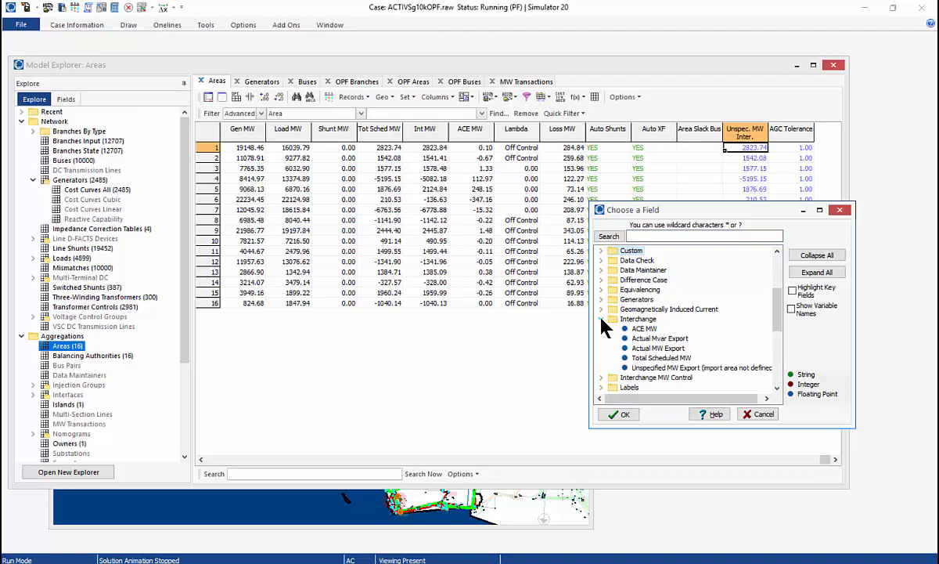
{"action": "left_click", "coordinate": [668, 349]}
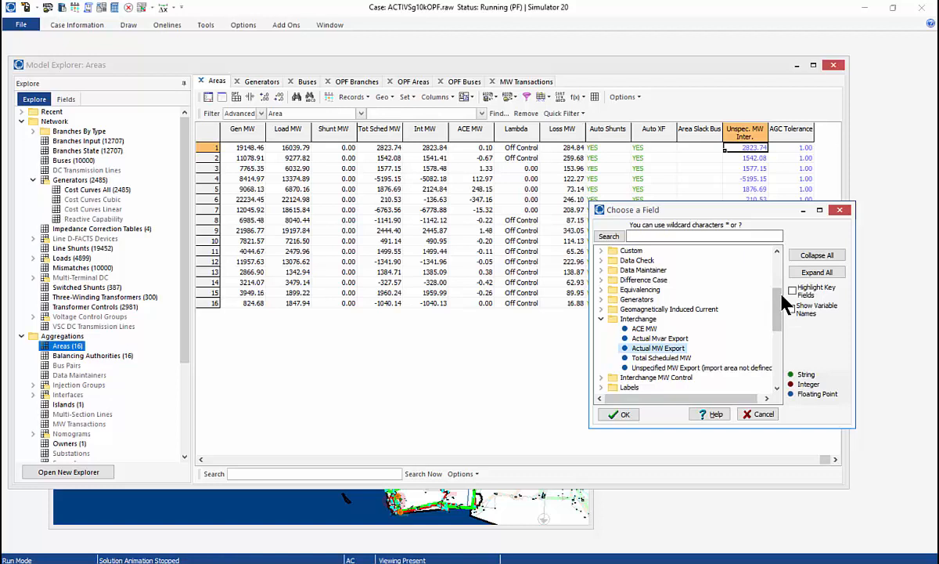
{"action": "left_click_drag", "start_coordinate": [780, 294], "coordinate": [769, 319]}
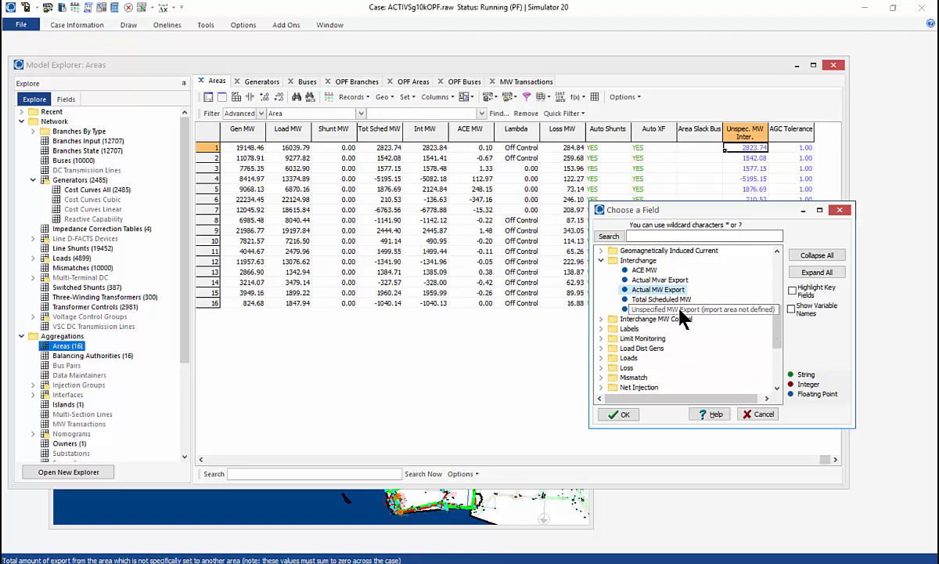
{"action": "left_click", "coordinate": [623, 415]}
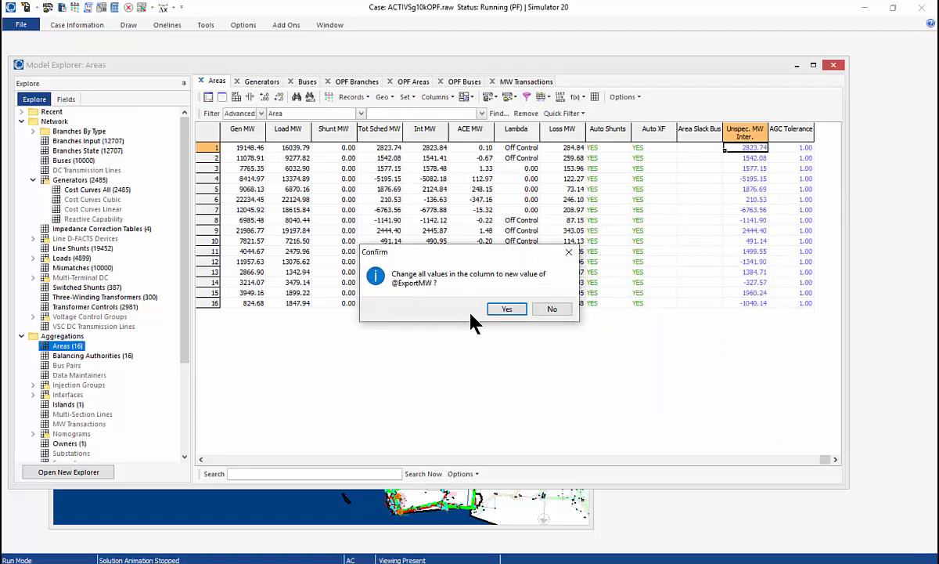
{"action": "left_click", "coordinate": [501, 309]}
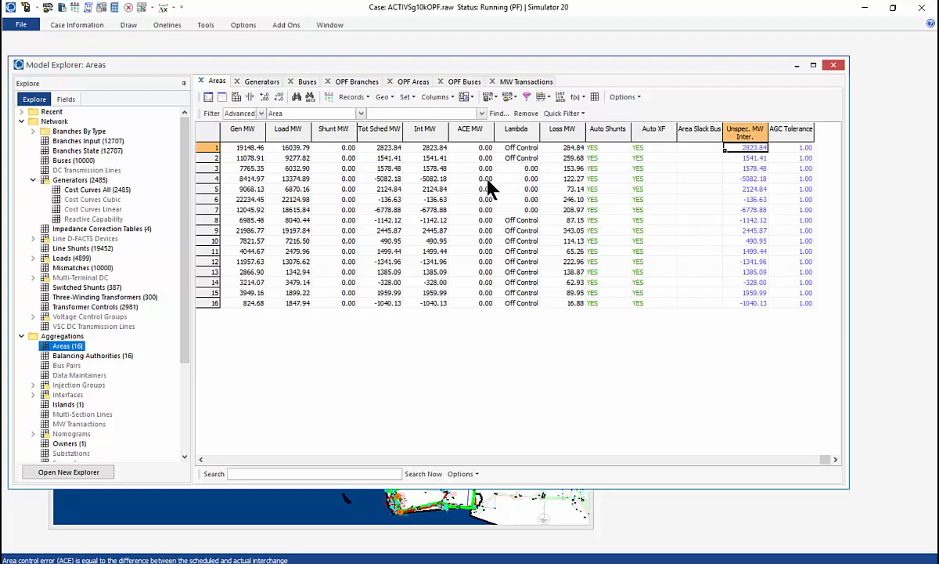
Solve the power flow with the message log open and close the log.
{"action": "left_click", "coordinate": [89, 13]}
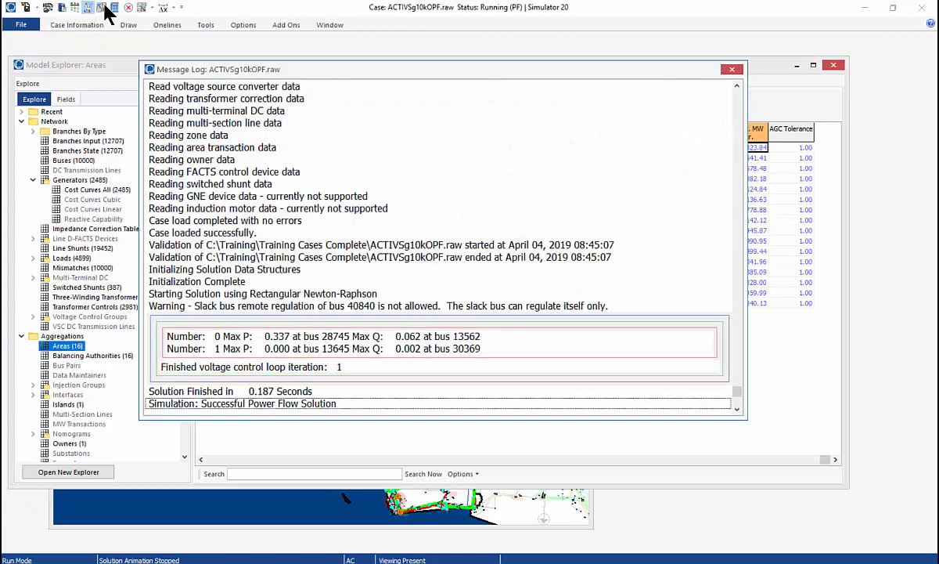
{"action": "left_click", "coordinate": [117, 6]}
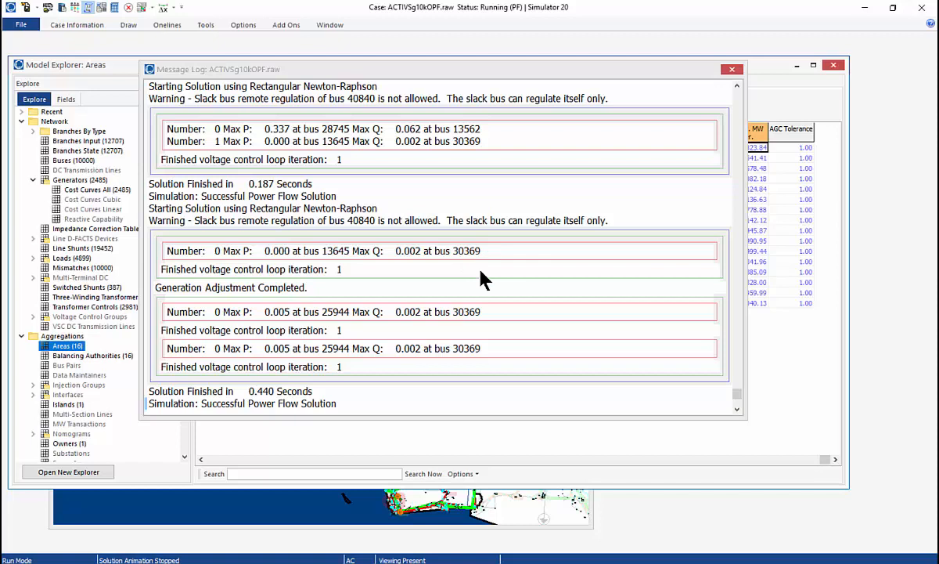
{"action": "left_click", "coordinate": [735, 69]}
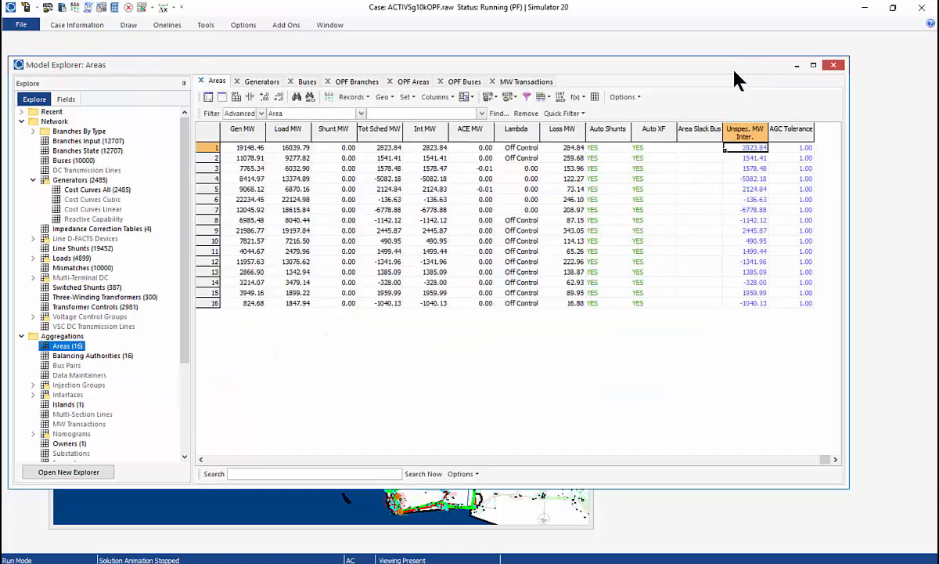
Check the generator AGC instruction on the Case Development slide and show the filtered Generators display in a wider Model Explorer window.
{"action": "key", "text": "alt+Tab"}
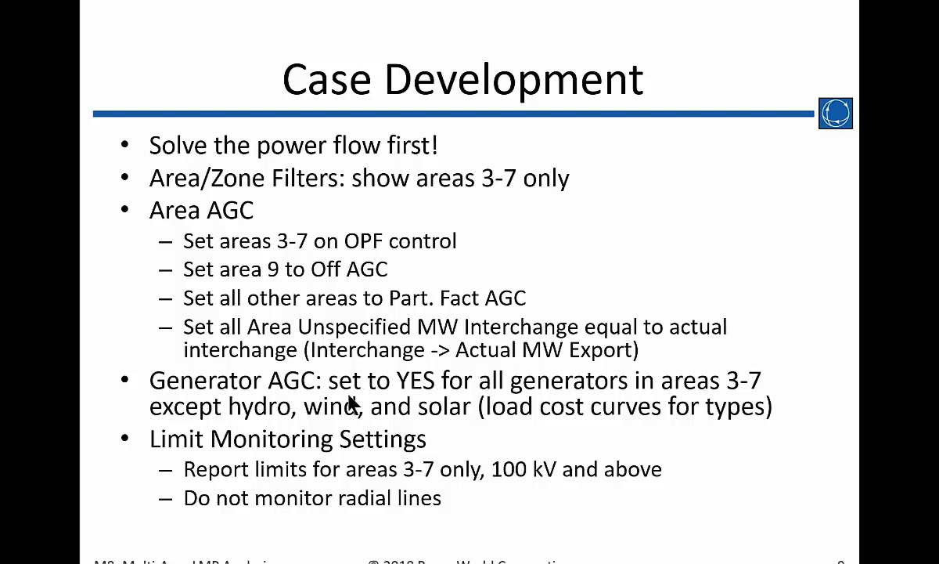
{"action": "key", "text": "alt+Tab"}
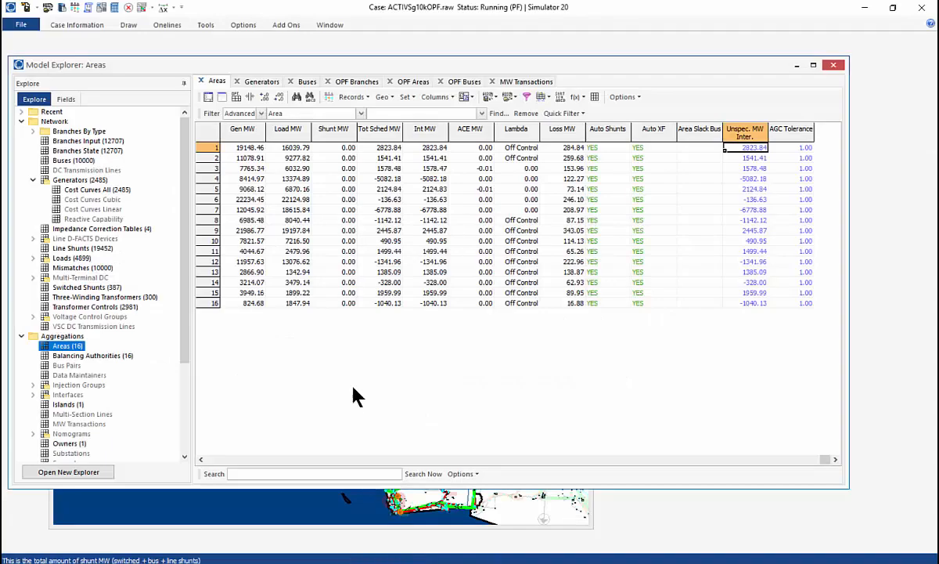
{"action": "left_click", "coordinate": [258, 81]}
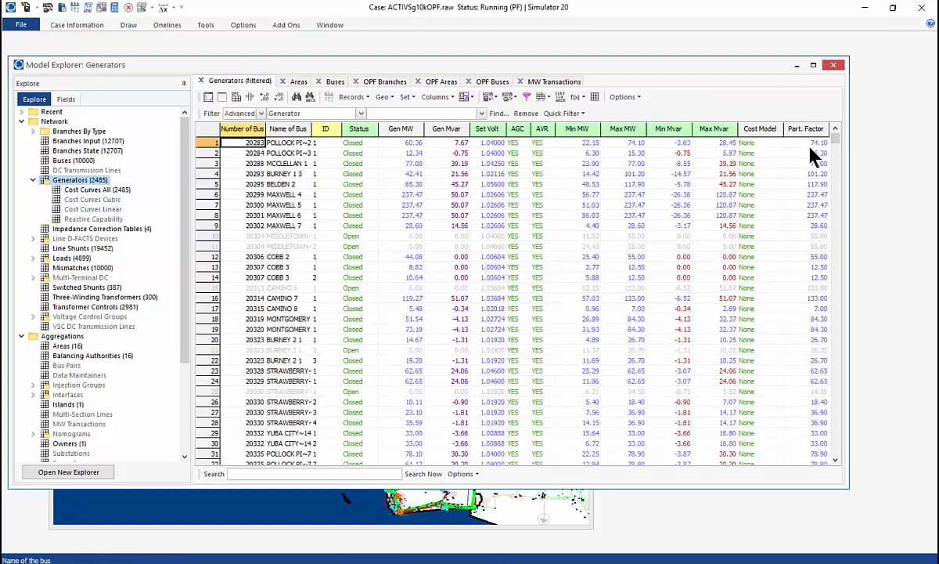
{"action": "left_click_drag", "start_coordinate": [840, 148], "coordinate": [837, 126]}
{"action": "left_click_drag", "start_coordinate": [849, 295], "coordinate": [904, 190]}
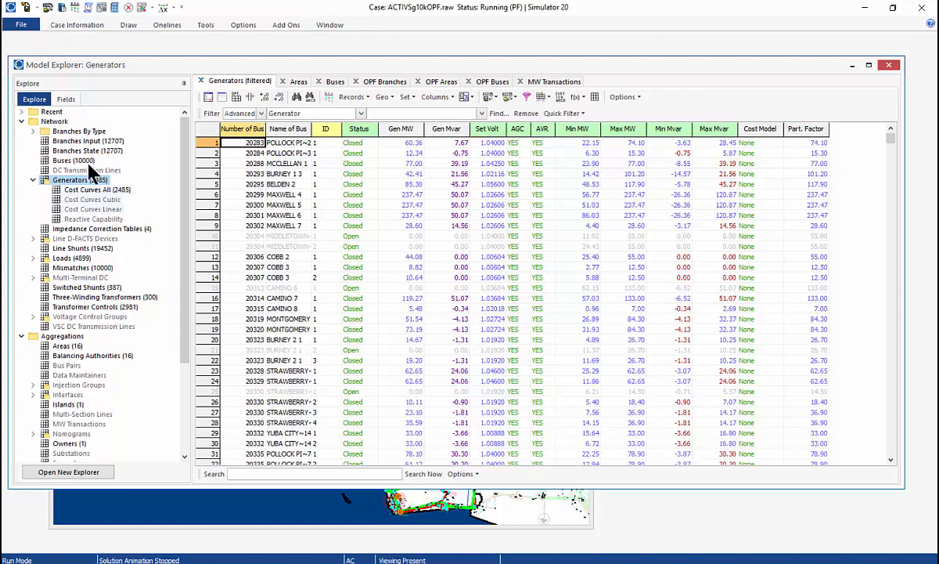
Browse for an auxiliary file to load in the M08_LMP Multi-Area folder and open aux1060GeneratorCostModels.aux for editing in Notepad.
{"action": "left_click", "coordinate": [48, 7]}
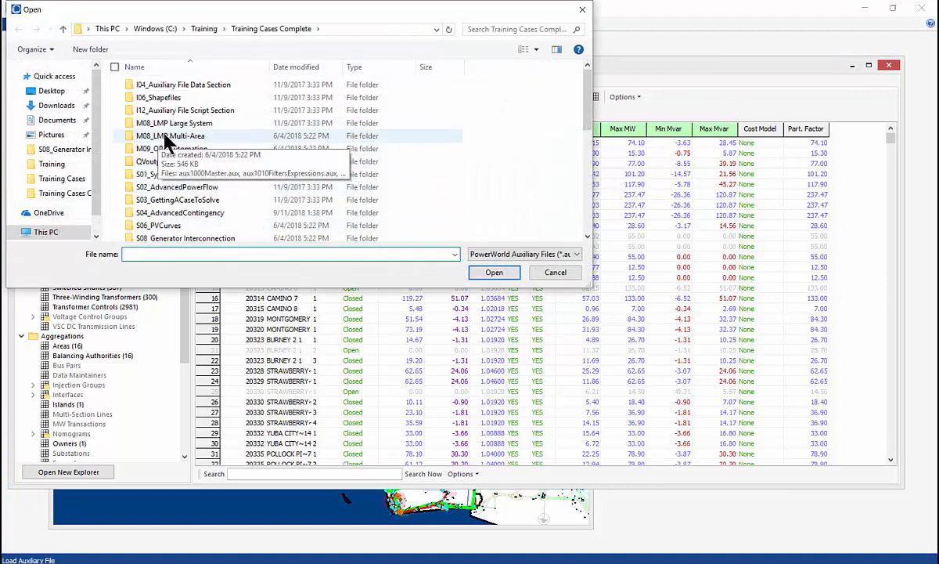
{"action": "left_click", "coordinate": [161, 141]}
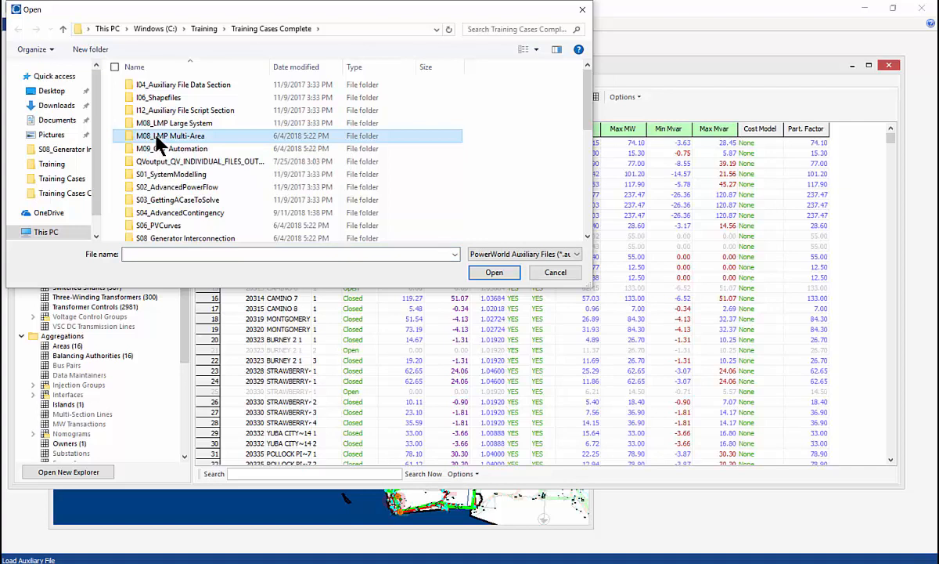
{"action": "double_click", "coordinate": [157, 139]}
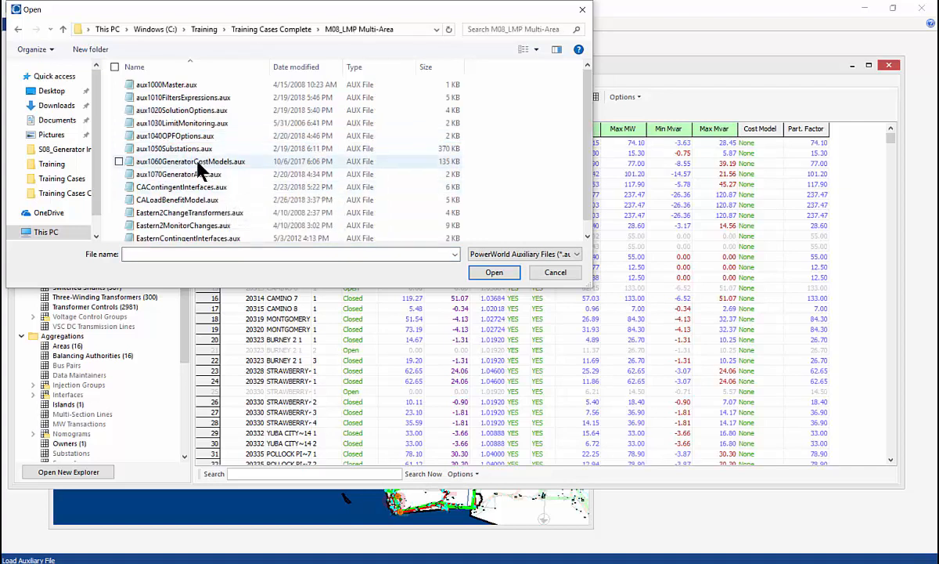
{"action": "left_click", "coordinate": [200, 165]}
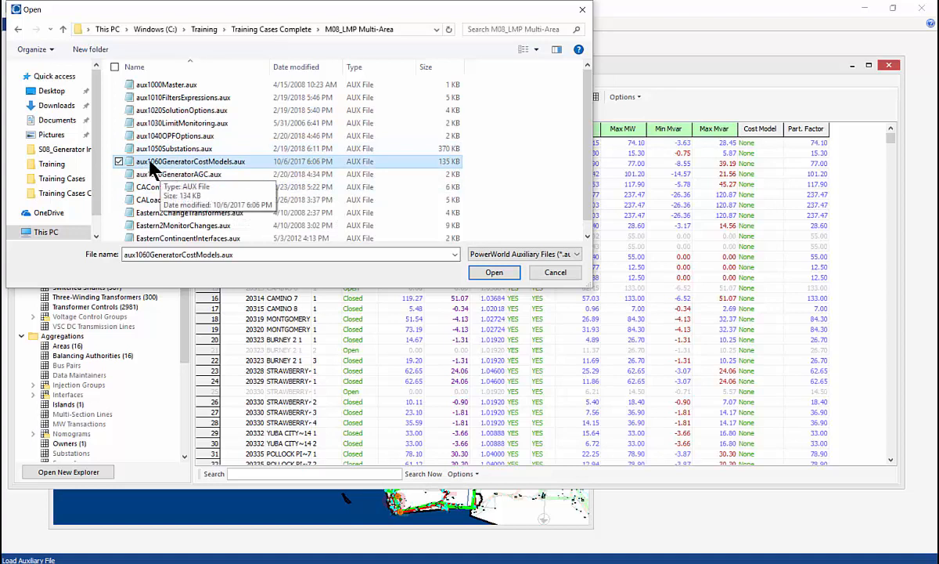
{"action": "right_click", "coordinate": [176, 162]}
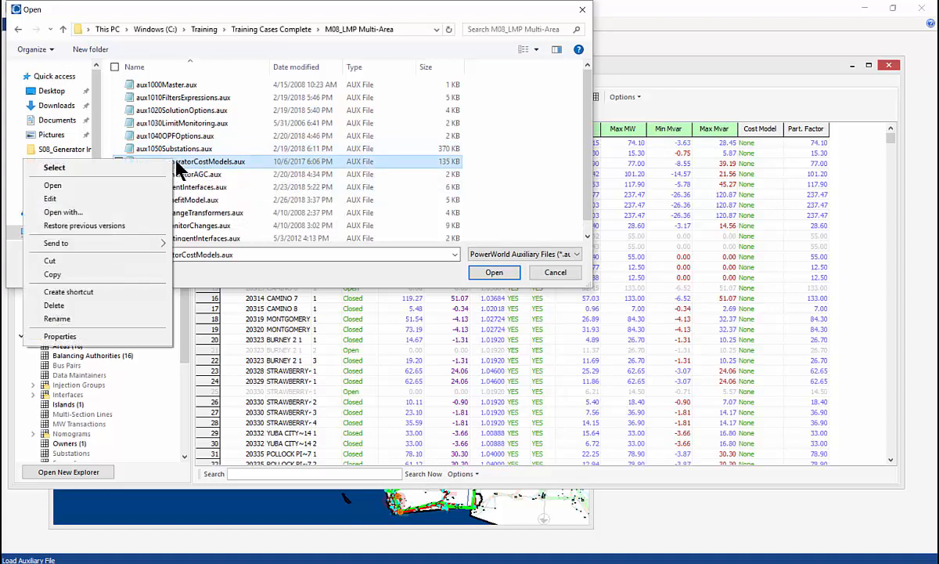
{"action": "left_click", "coordinate": [100, 198]}
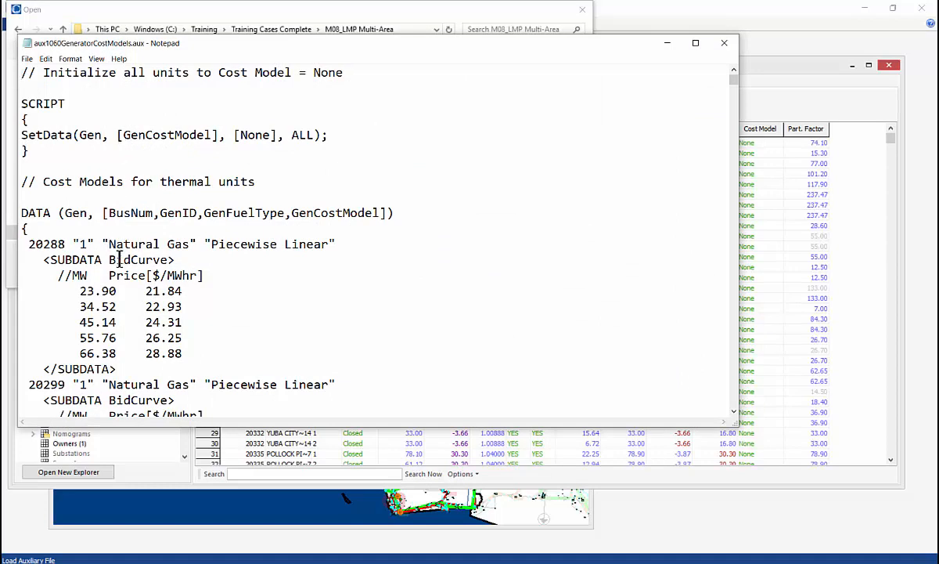
Look through the cost model file's bid curves for thermal units and its entries for hydro, wind and solar units.
{"action": "scroll", "coordinate": [112, 259], "scroll_direction": "down", "scroll_amount": 1}
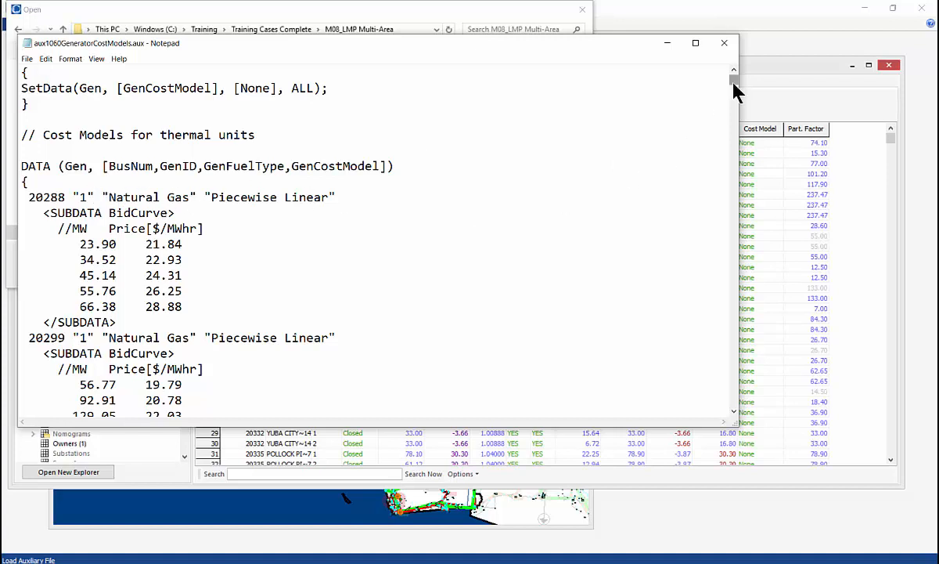
{"action": "left_click_drag", "start_coordinate": [732, 82], "coordinate": [741, 388]}
{"action": "scroll", "coordinate": [109, 205], "scroll_direction": "up", "scroll_amount": 9}
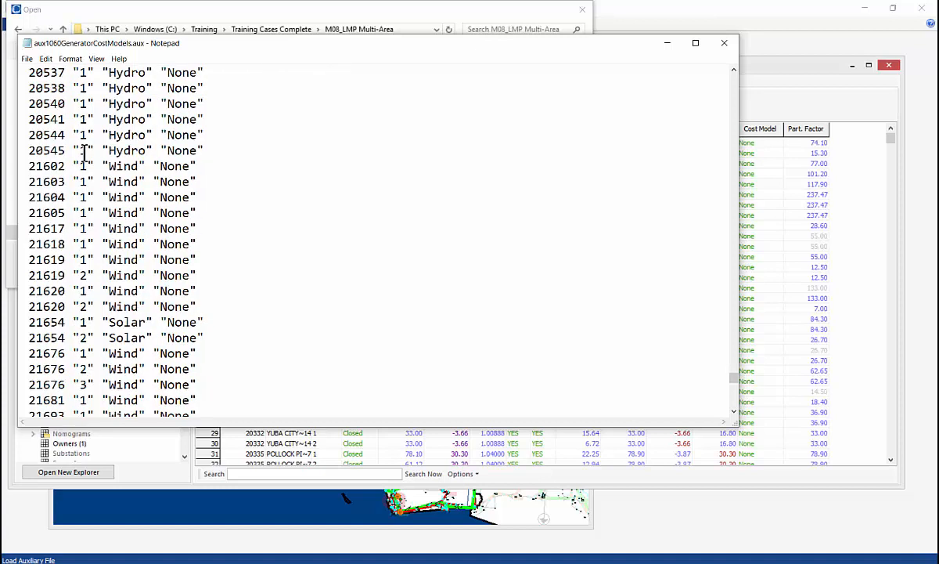
{"action": "scroll", "coordinate": [139, 326], "scroll_direction": "down", "scroll_amount": 2}
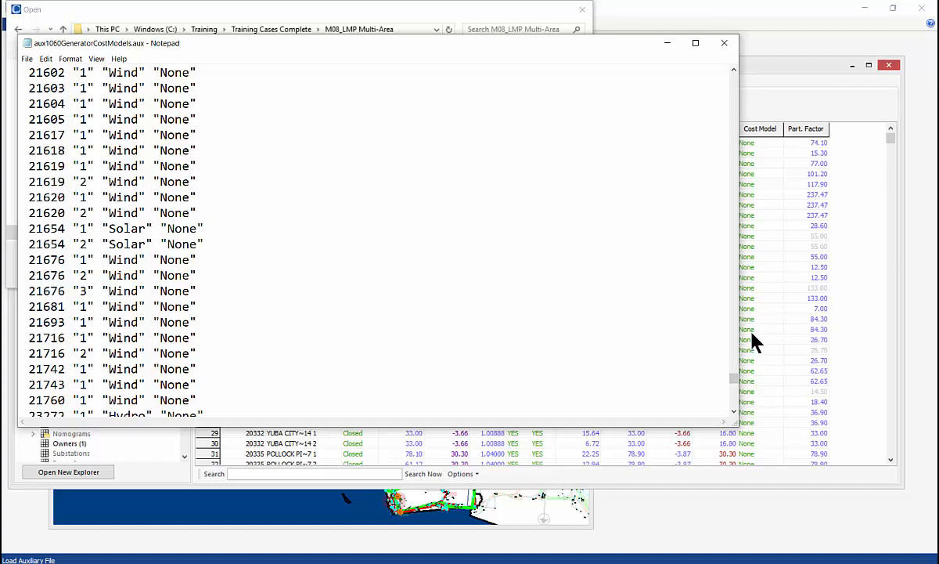
{"action": "left_click_drag", "start_coordinate": [735, 380], "coordinate": [744, 351]}
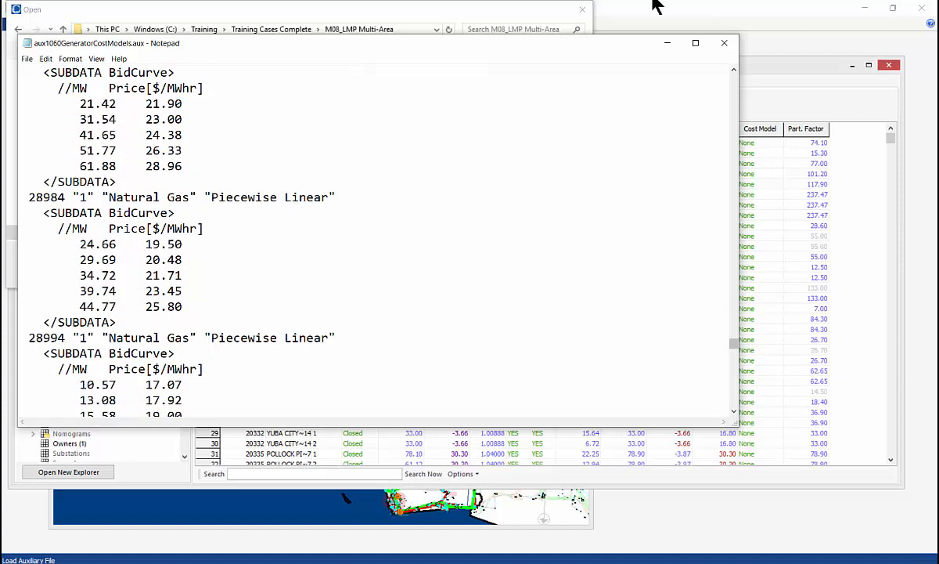
Close the Notepad file, load aux1060GeneratorCostModels.aux into the case and display the generators' linear cost curves.
{"action": "left_click", "coordinate": [728, 45]}
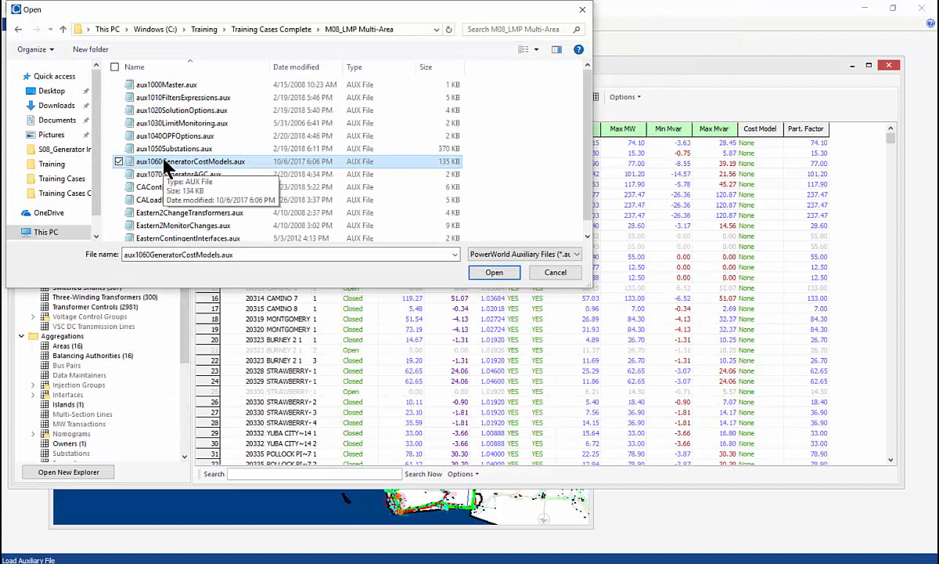
{"action": "double_click", "coordinate": [163, 164]}
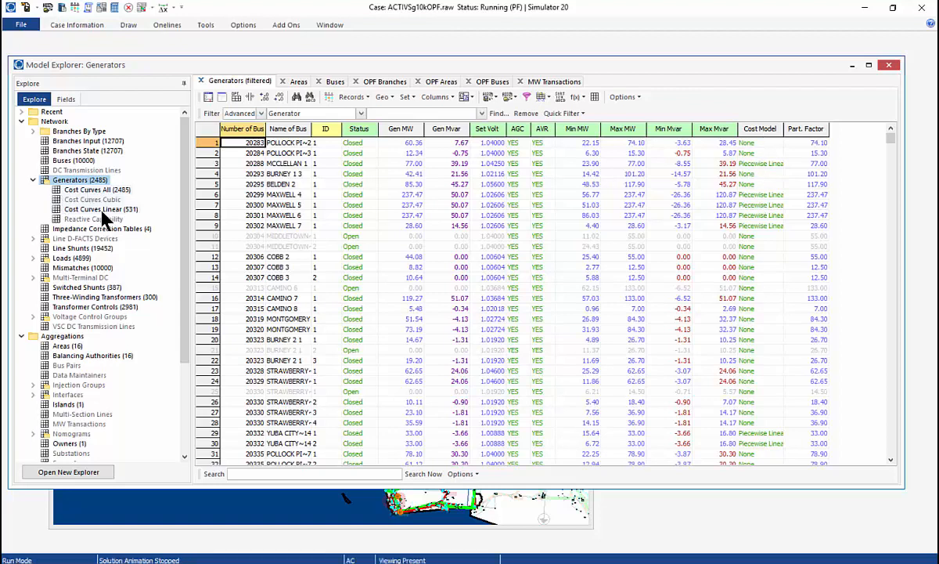
{"action": "left_click", "coordinate": [32, 180]}
{"action": "left_click", "coordinate": [32, 180]}
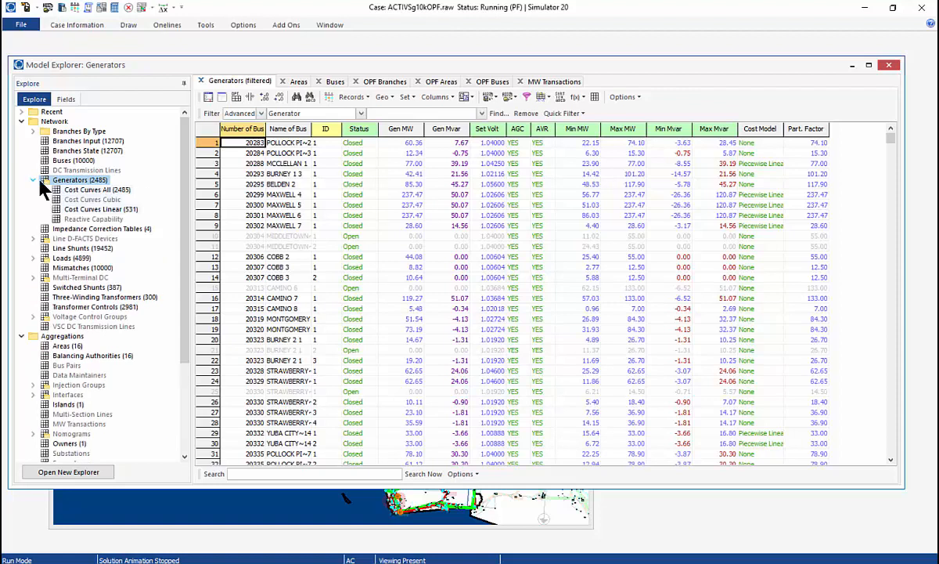
{"action": "left_click", "coordinate": [84, 209]}
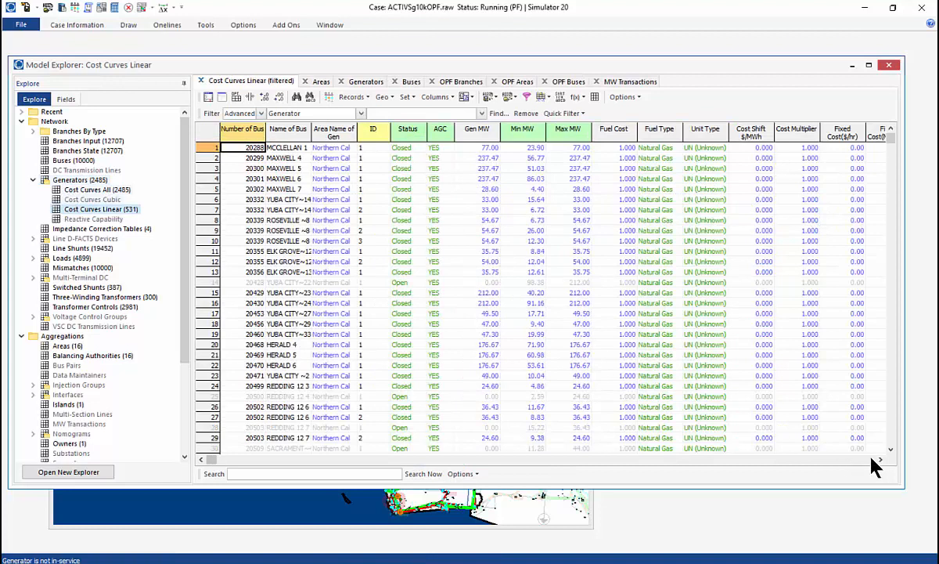
Examine the linear cost curves' MW break and price columns, the full list of units and their fuel types.
{"action": "left_click_drag", "start_coordinate": [881, 461], "coordinate": [880, 461]}
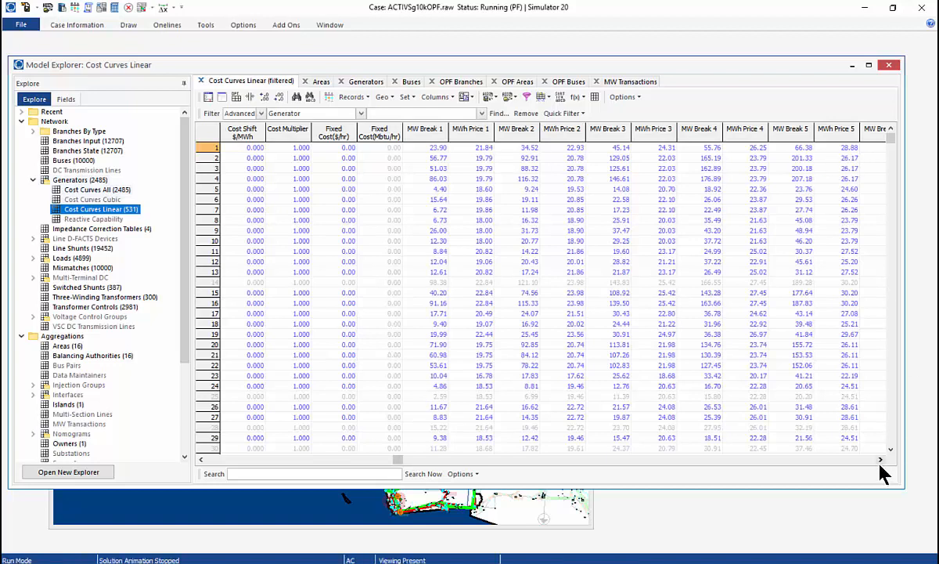
{"action": "left_click_drag", "start_coordinate": [881, 460], "coordinate": [881, 460]}
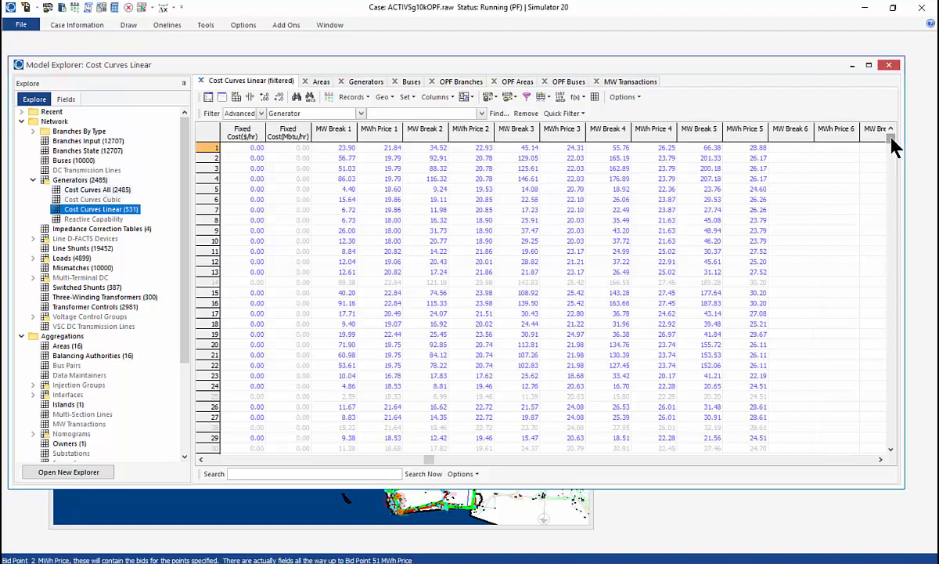
{"action": "left_click_drag", "start_coordinate": [893, 132], "coordinate": [898, 443]}
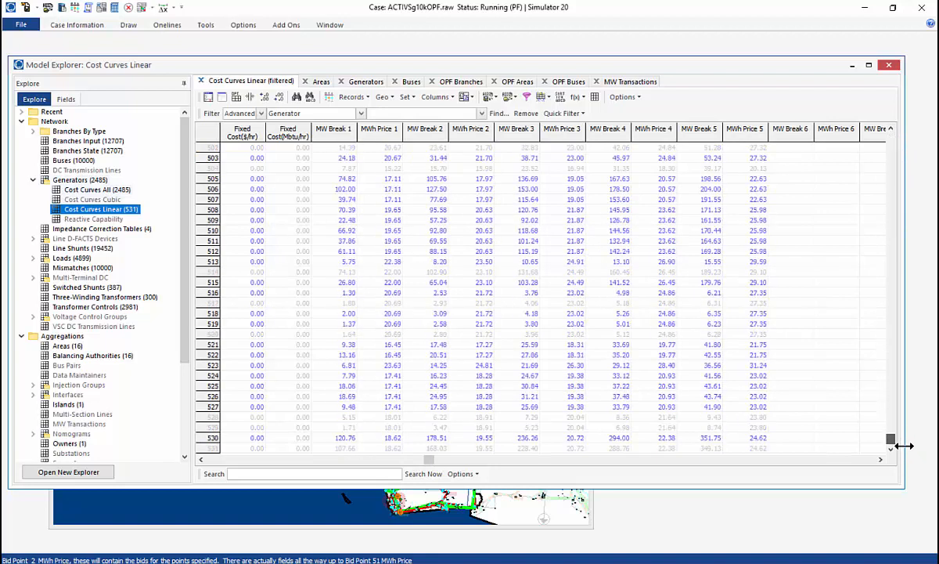
{"action": "left_click", "coordinate": [248, 460]}
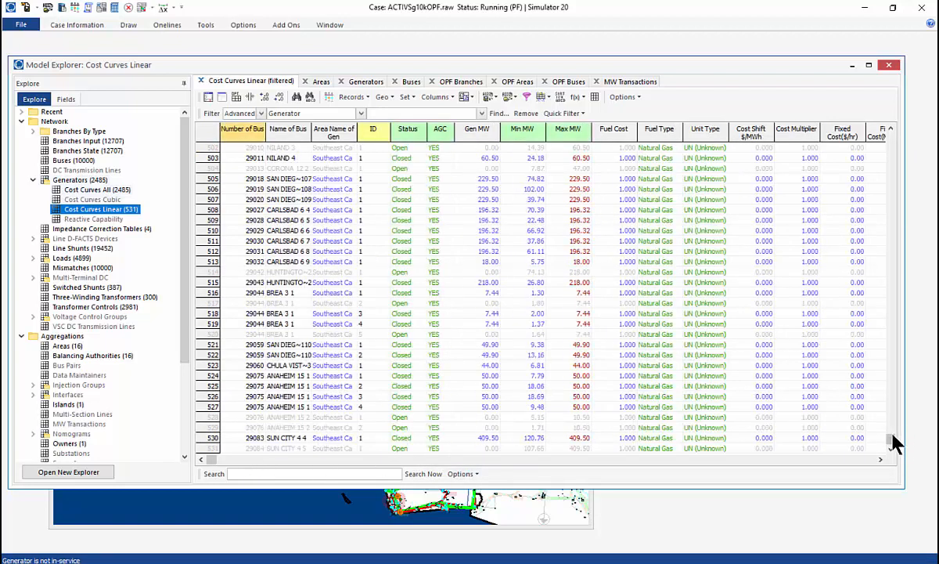
{"action": "left_click_drag", "start_coordinate": [897, 442], "coordinate": [920, 126]}
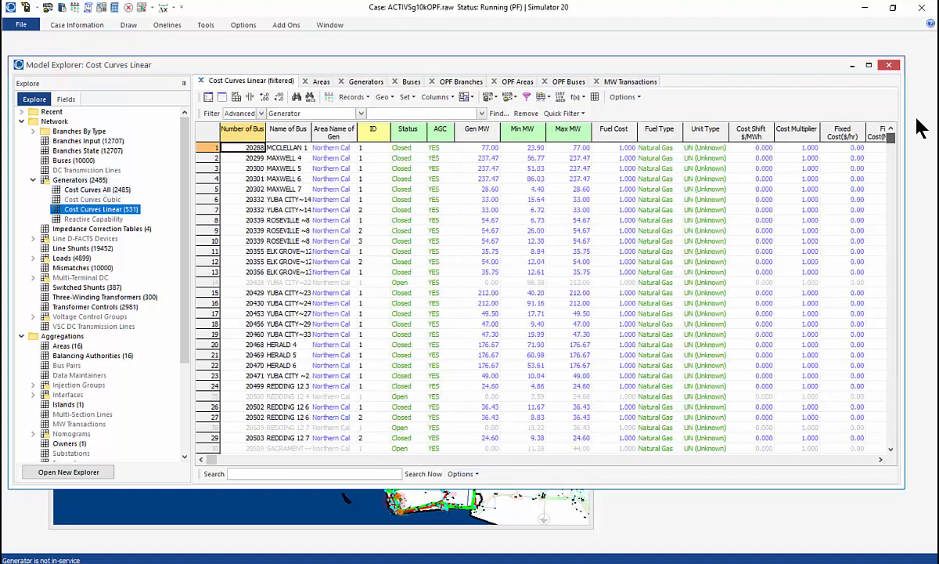
{"action": "left_click", "coordinate": [659, 129]}
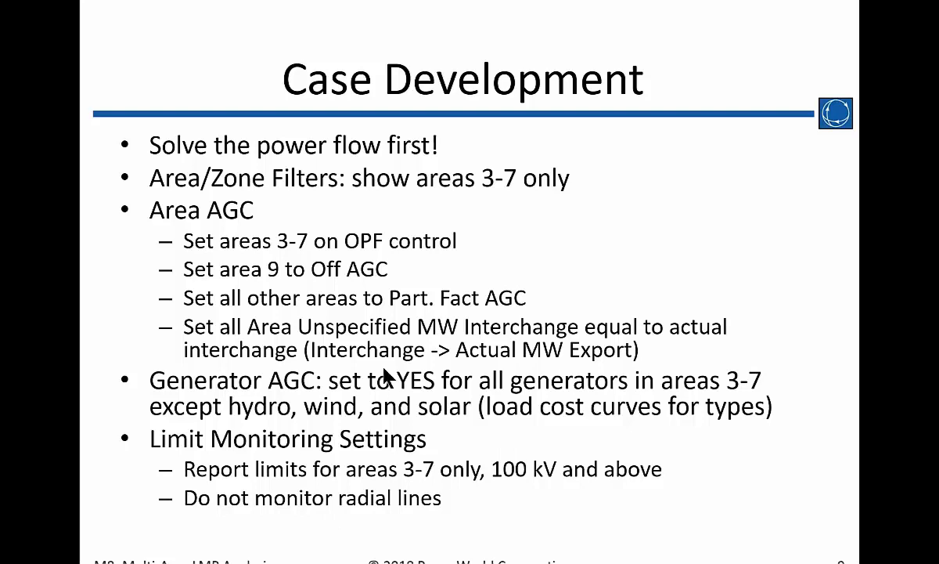
Return from the slide to Simulator and set Report Limits to NO for all areas in the limit monitoring settings.
{"action": "key", "text": "alt+Tab"}
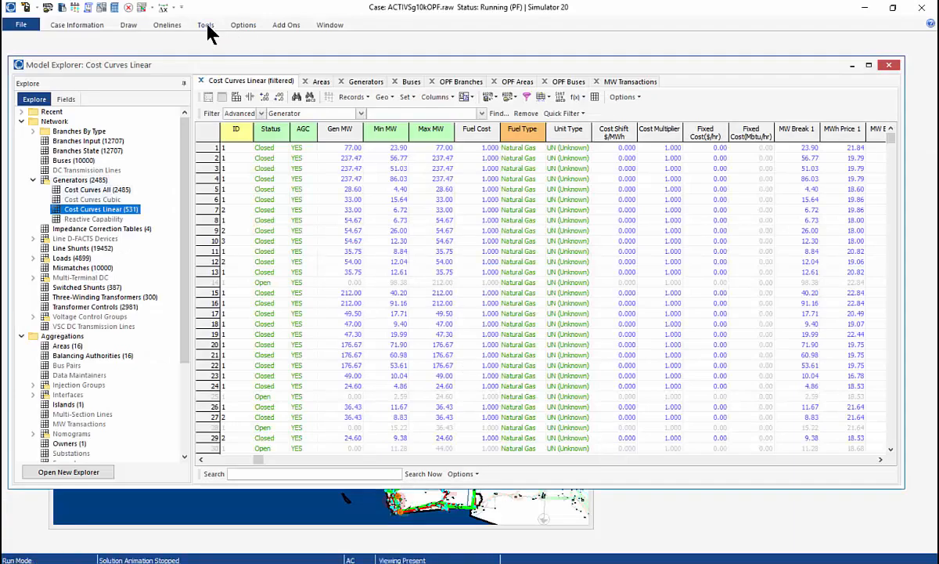
{"action": "left_click", "coordinate": [206, 26]}
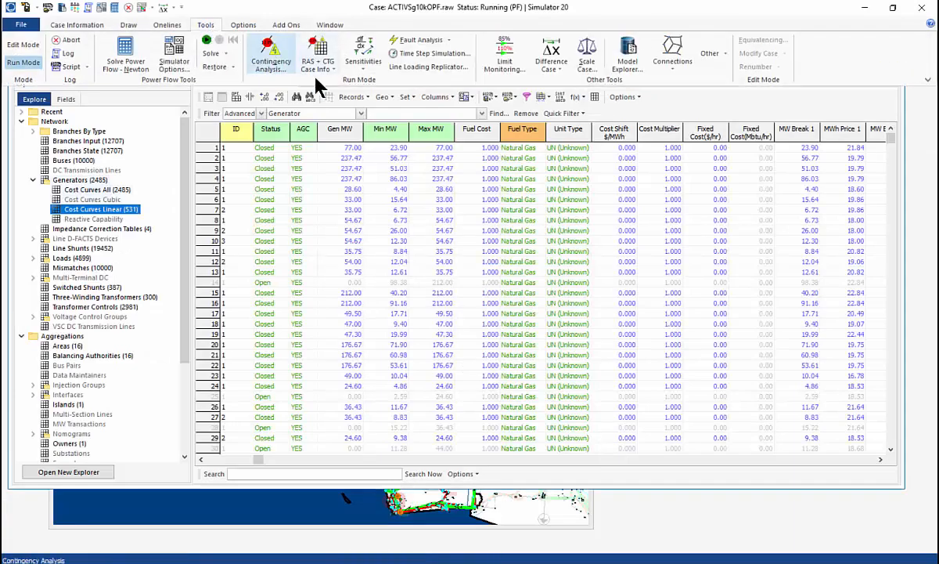
{"action": "left_click", "coordinate": [506, 64]}
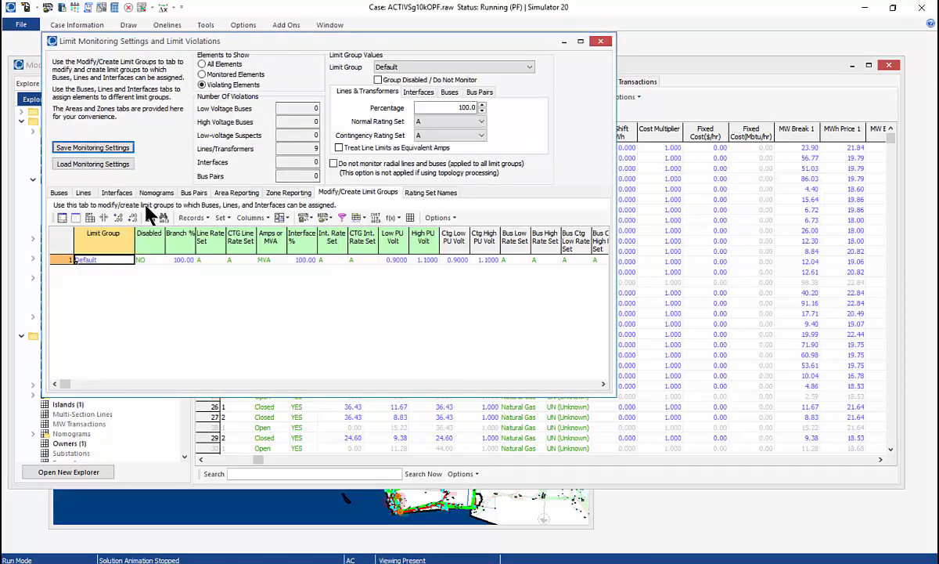
{"action": "left_click", "coordinate": [239, 192]}
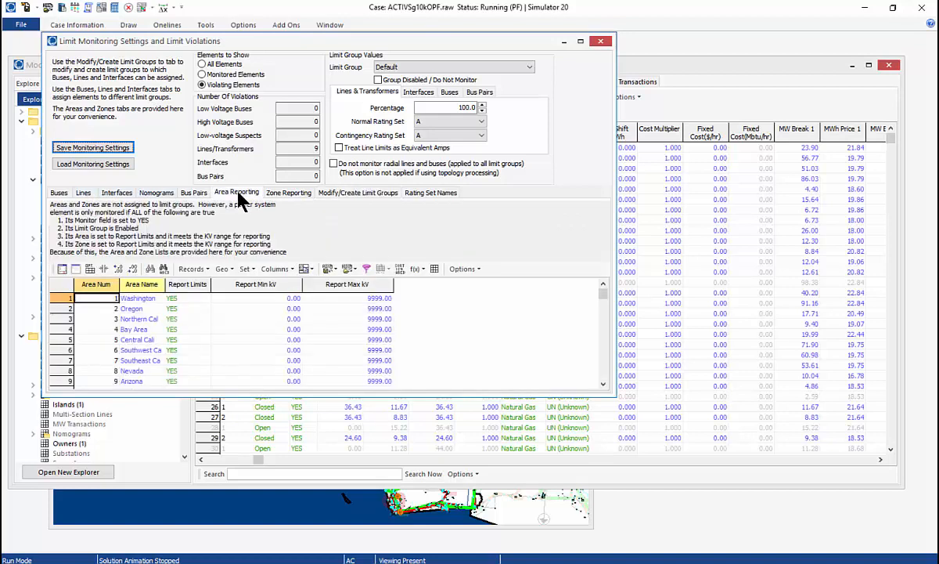
{"action": "left_click", "coordinate": [187, 298]}
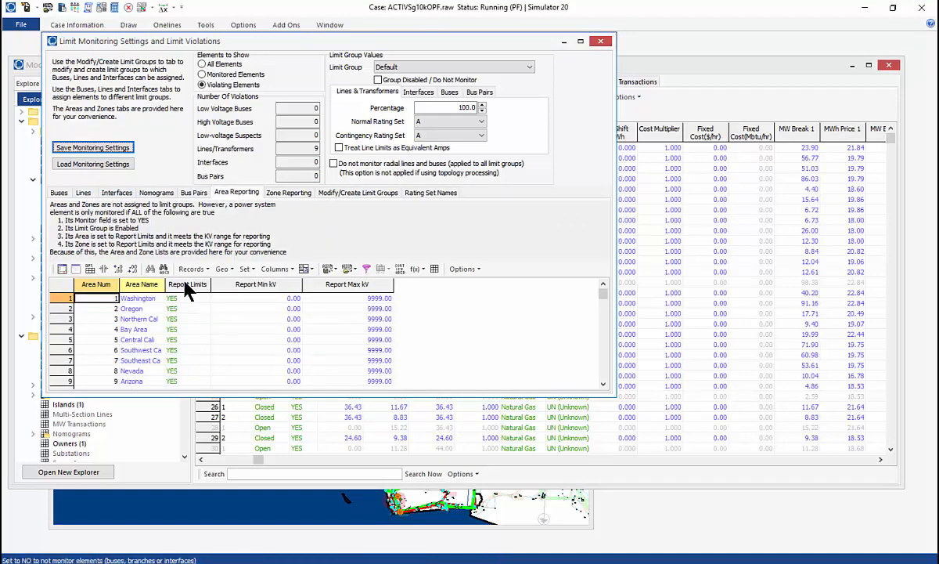
{"action": "left_click", "coordinate": [245, 269]}
{"action": "left_click", "coordinate": [266, 282]}
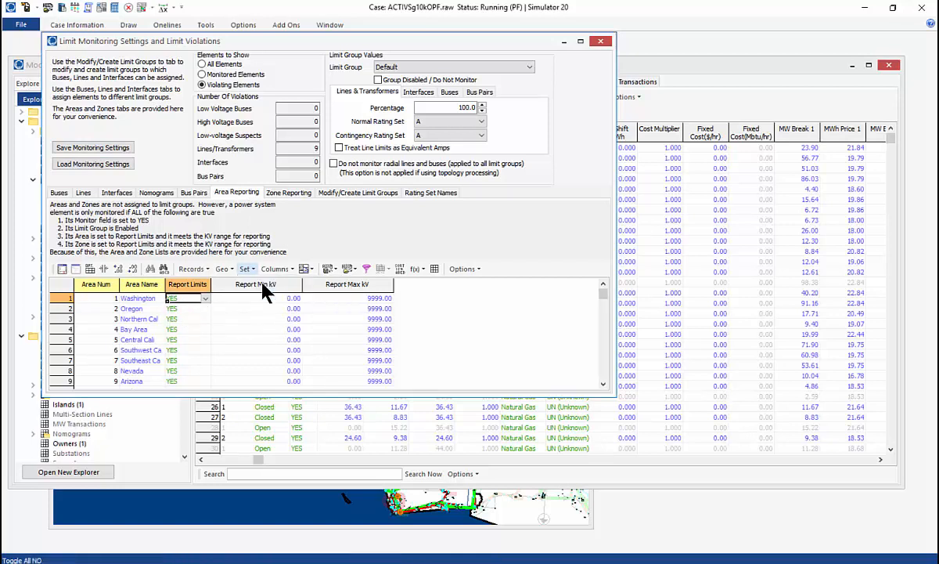
Set Report Limits to YES for areas 3 to 7, Northern Cal through Southeast Ca.
{"action": "double_click", "coordinate": [172, 319]}
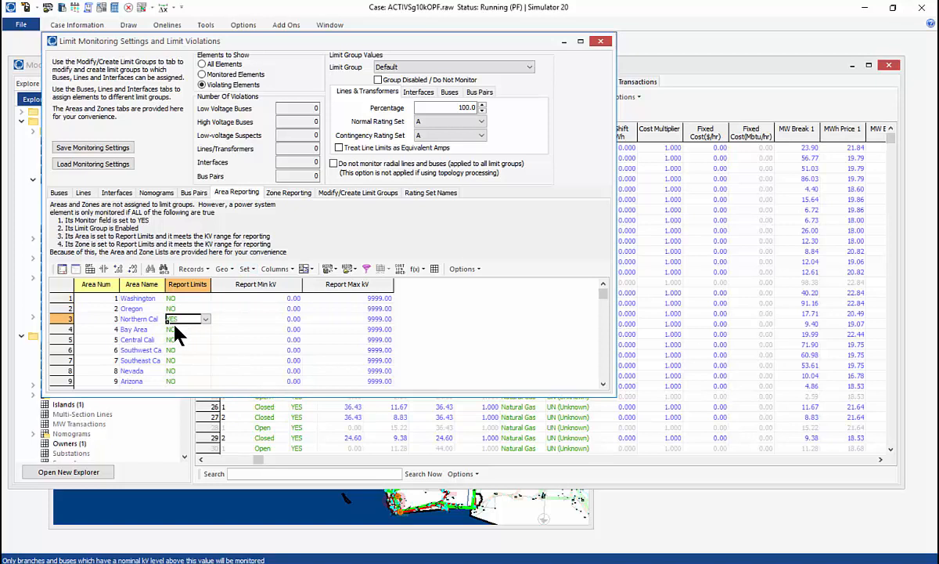
{"action": "left_click", "coordinate": [173, 329]}
{"action": "double_click", "coordinate": [174, 332]}
{"action": "left_click", "coordinate": [174, 339]}
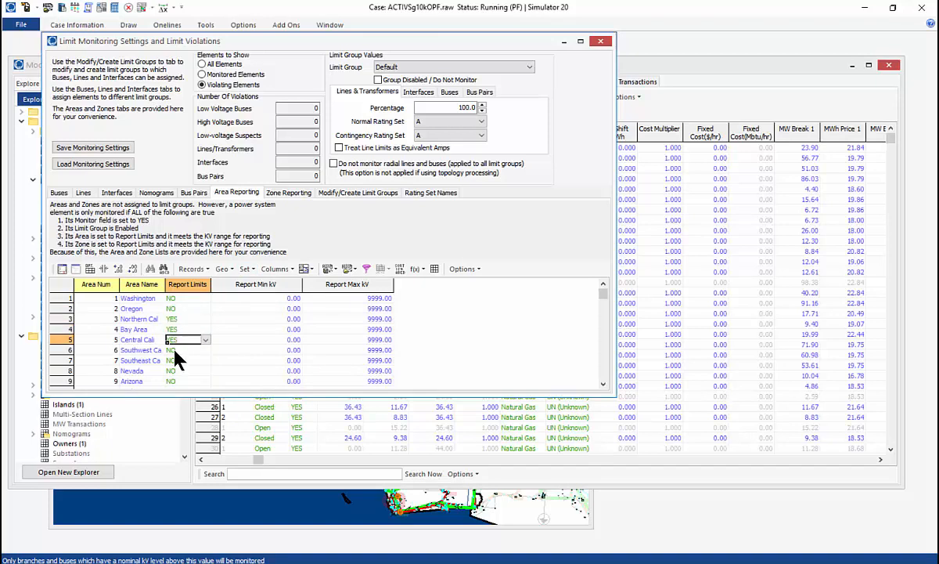
{"action": "double_click", "coordinate": [174, 350]}
{"action": "left_click", "coordinate": [177, 360]}
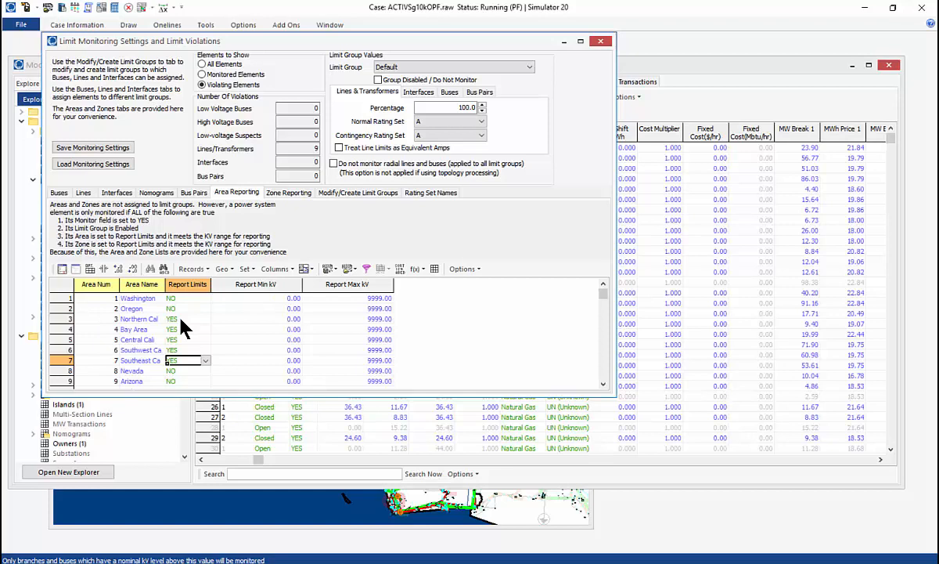
Set Report Min kV to 100 for all areas and turn on Do not monitor radial lines and buses.
{"action": "left_click", "coordinate": [272, 308]}
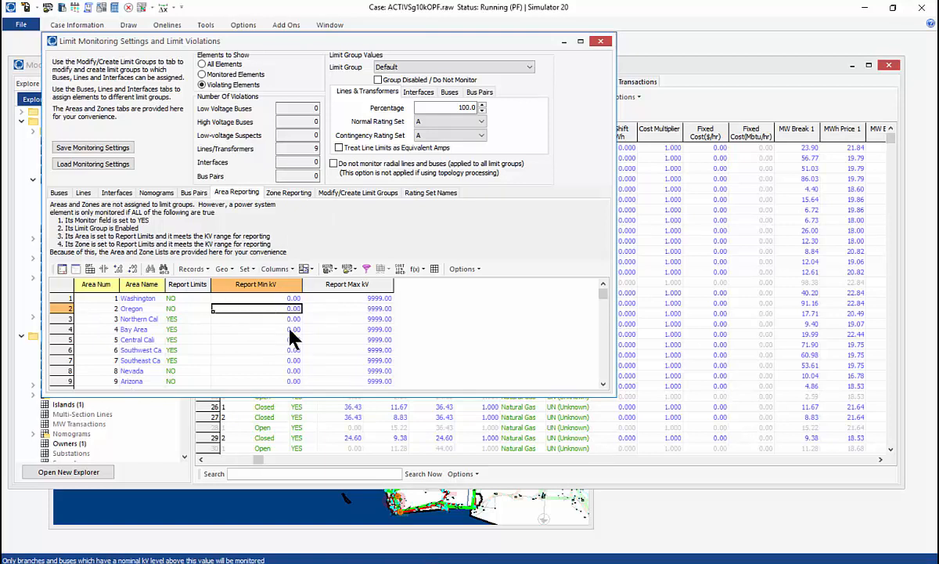
{"action": "left_click", "coordinate": [246, 268]}
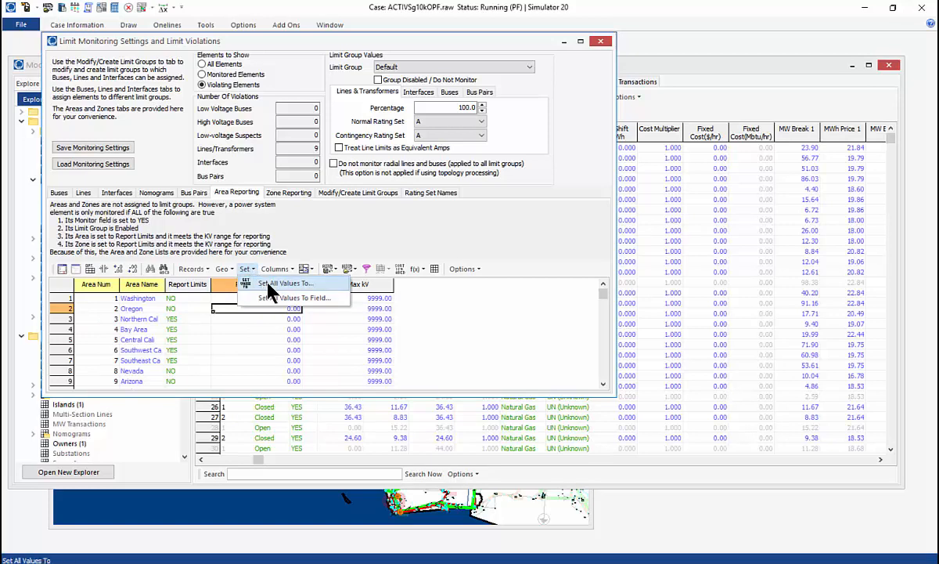
{"action": "left_click", "coordinate": [268, 285]}
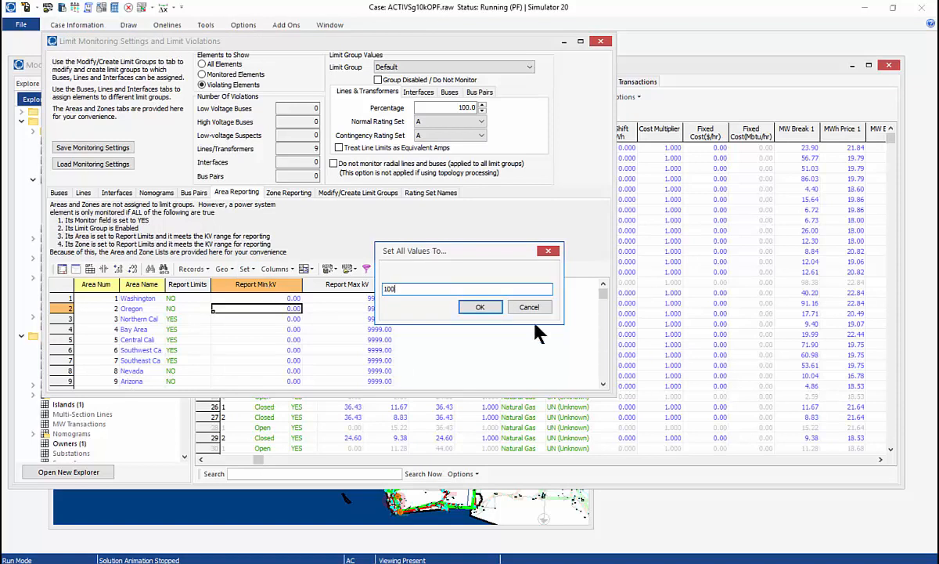
{"action": "left_click", "coordinate": [489, 309]}
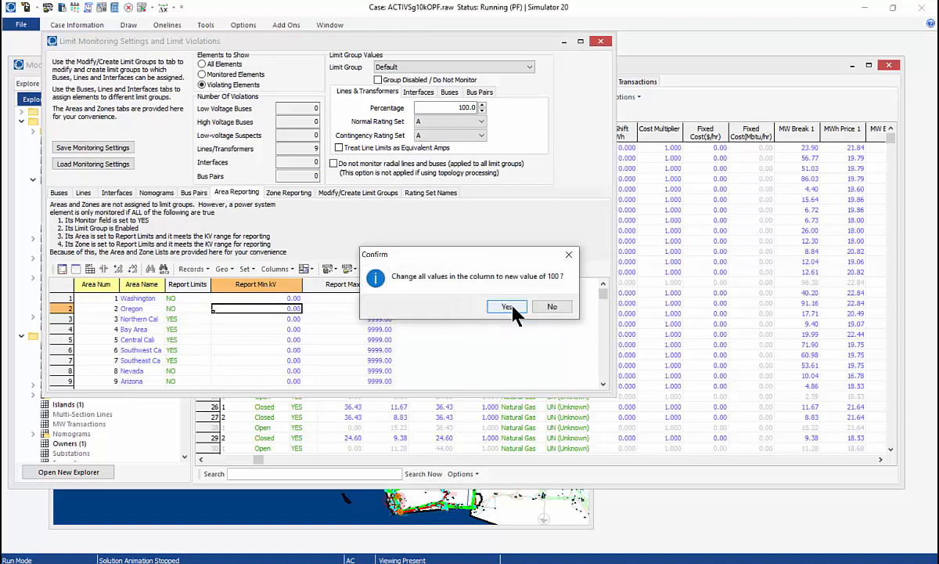
{"action": "left_click", "coordinate": [507, 307]}
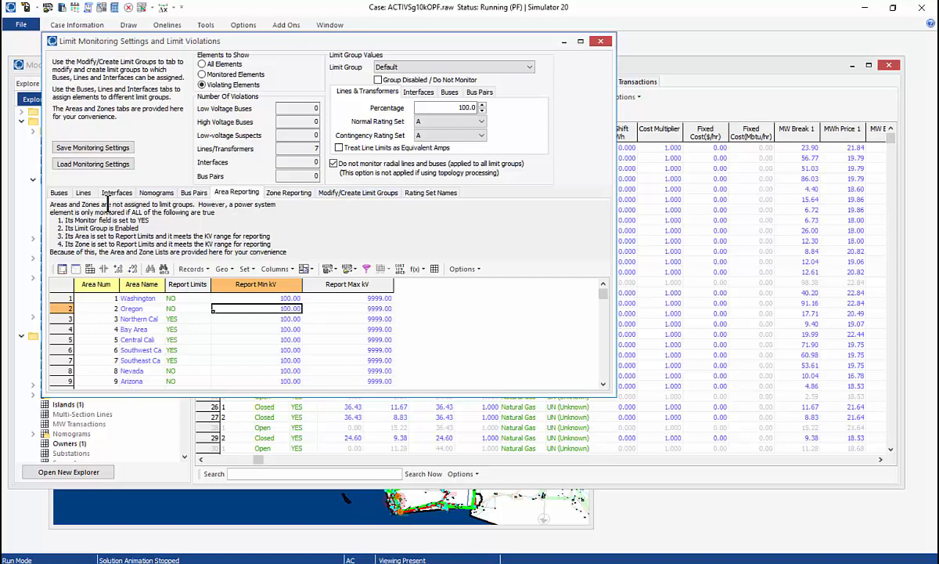
Review the violating lines and their percentage of limit used, and close the limit monitoring settings.
{"action": "left_click", "coordinate": [83, 192]}
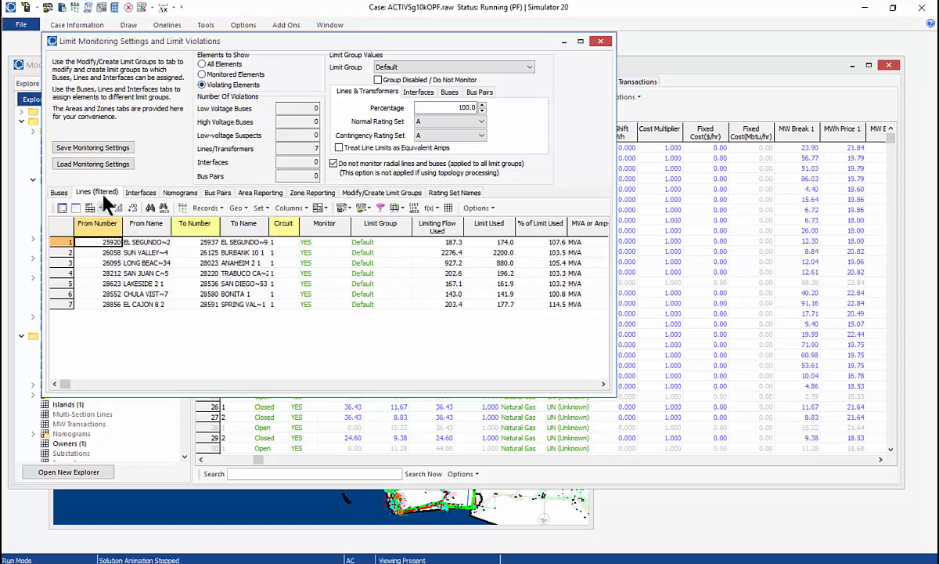
{"action": "left_click", "coordinate": [604, 387]}
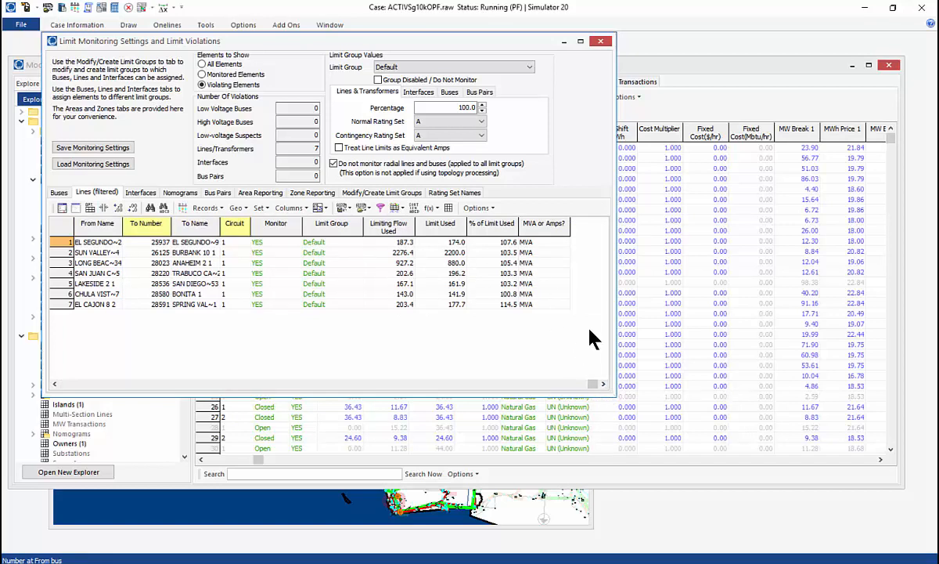
{"action": "left_click", "coordinate": [601, 41]}
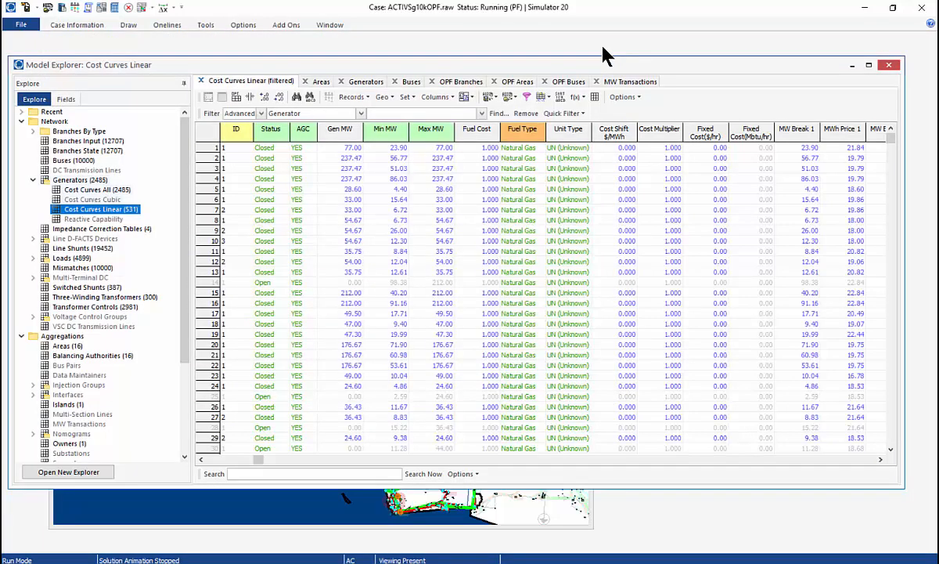
Review the Case Development and Cost Curves slides, and check the cost models under Cost Curves All and Generators in the Model Explorer.
{"action": "key", "text": "alt+Tab"}
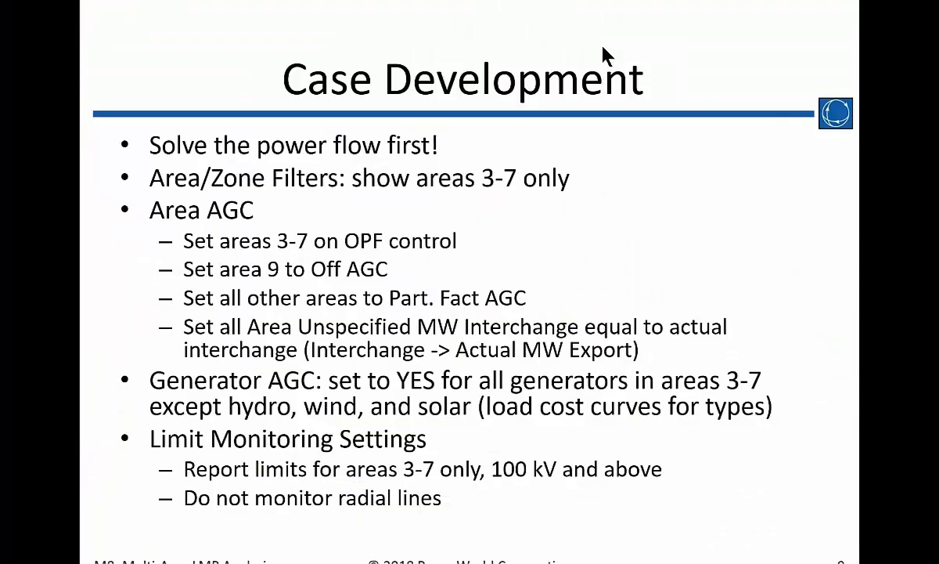
{"action": "left_click", "coordinate": [438, 193]}
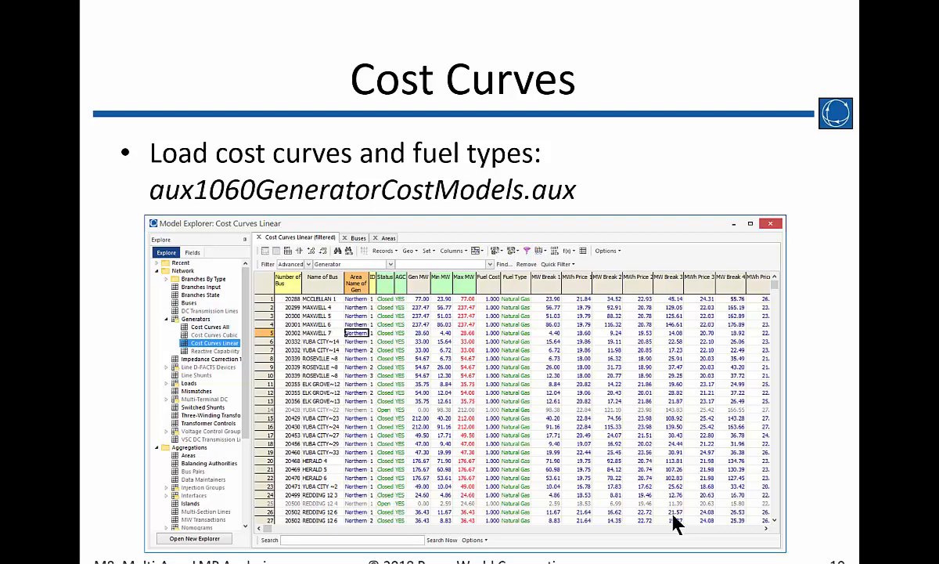
{"action": "key", "text": "Right"}
{"action": "key", "text": "alt+Tab"}
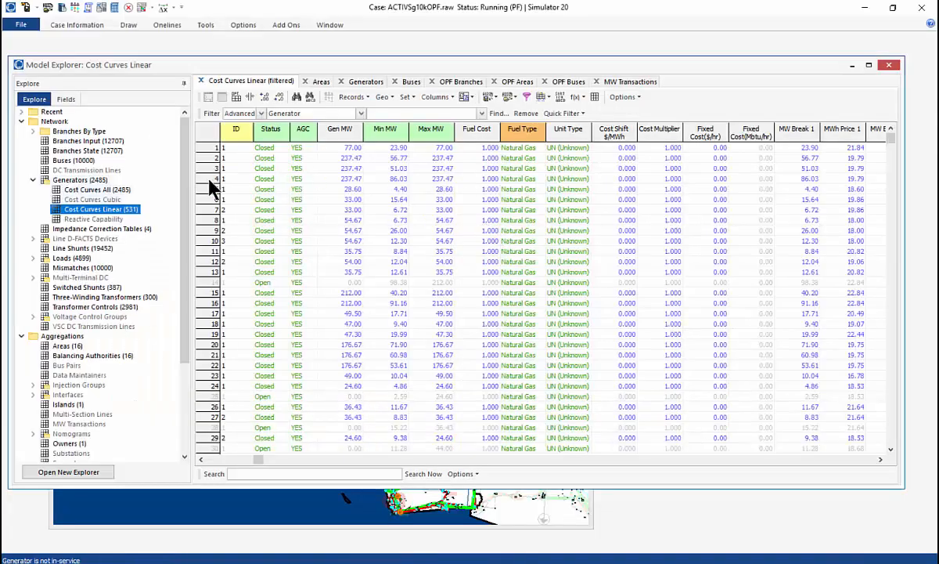
{"action": "left_click", "coordinate": [80, 189]}
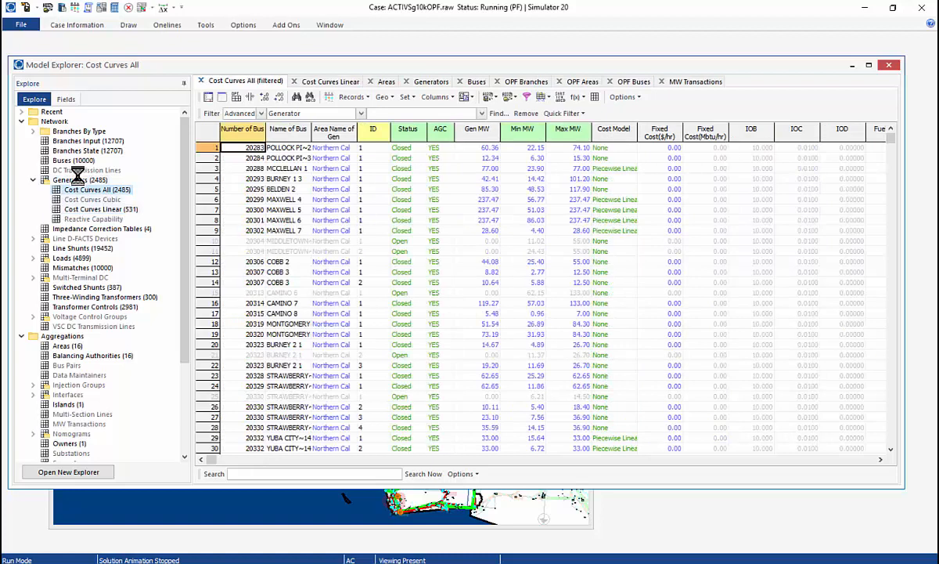
{"action": "left_click", "coordinate": [78, 180]}
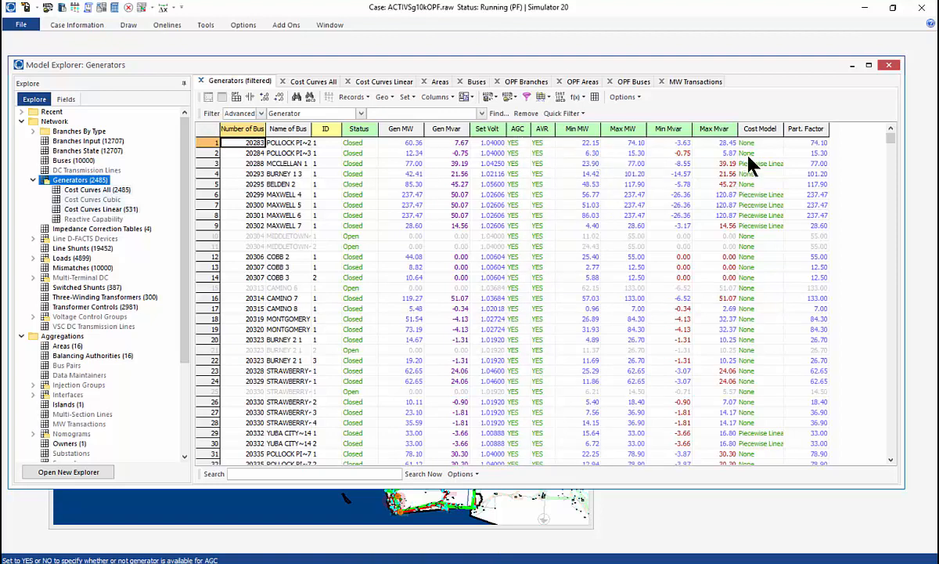
Start loading an auxiliary file from the M08_LMP Multi-Area folder and open aux1010FiltersExpressions.aux in Notepad for reading.
{"action": "left_click", "coordinate": [47, 8]}
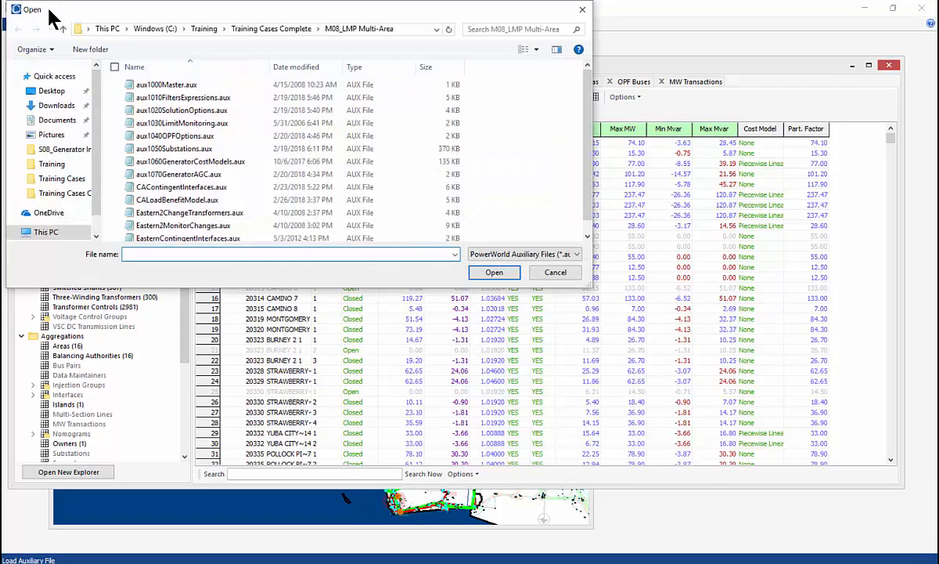
{"action": "left_click", "coordinate": [181, 97]}
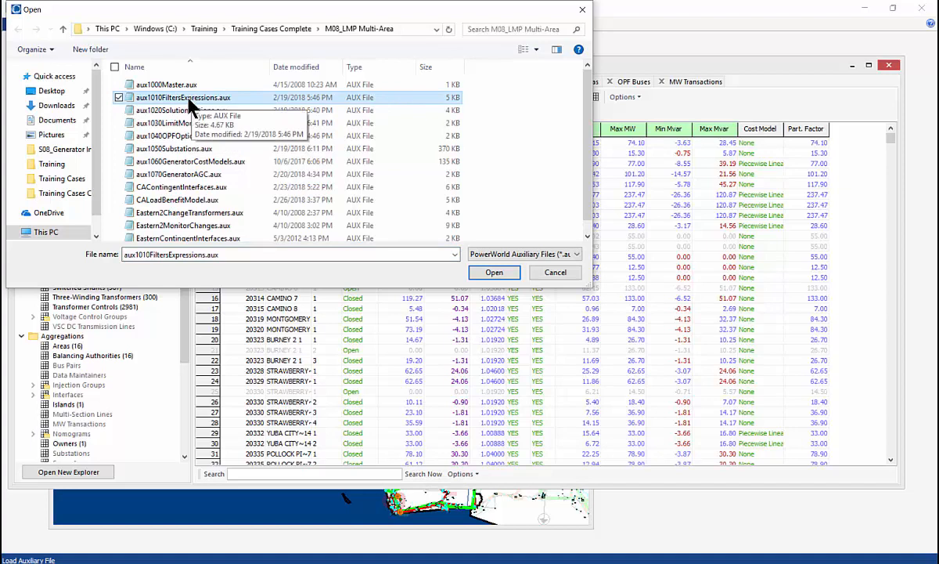
{"action": "right_click", "coordinate": [188, 101]}
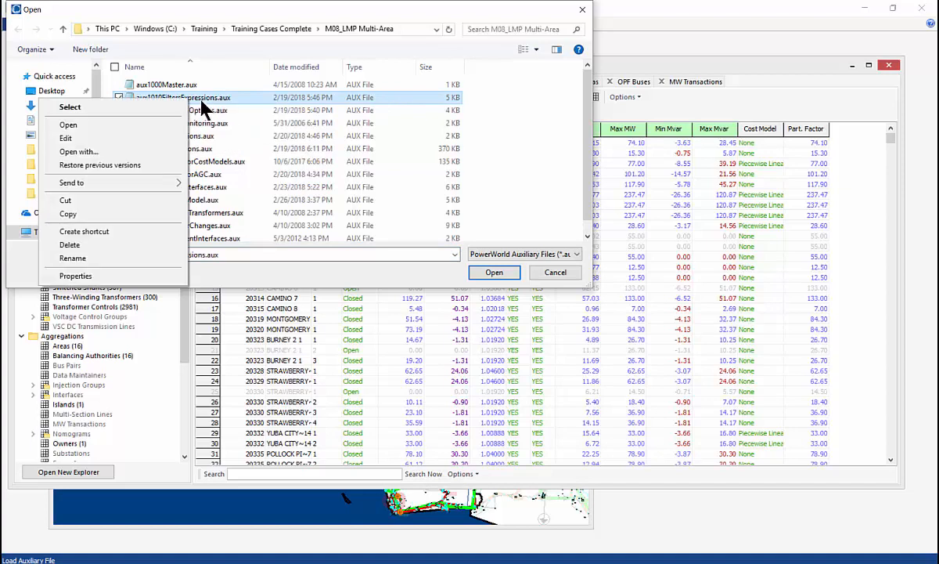
{"action": "left_click", "coordinate": [104, 140]}
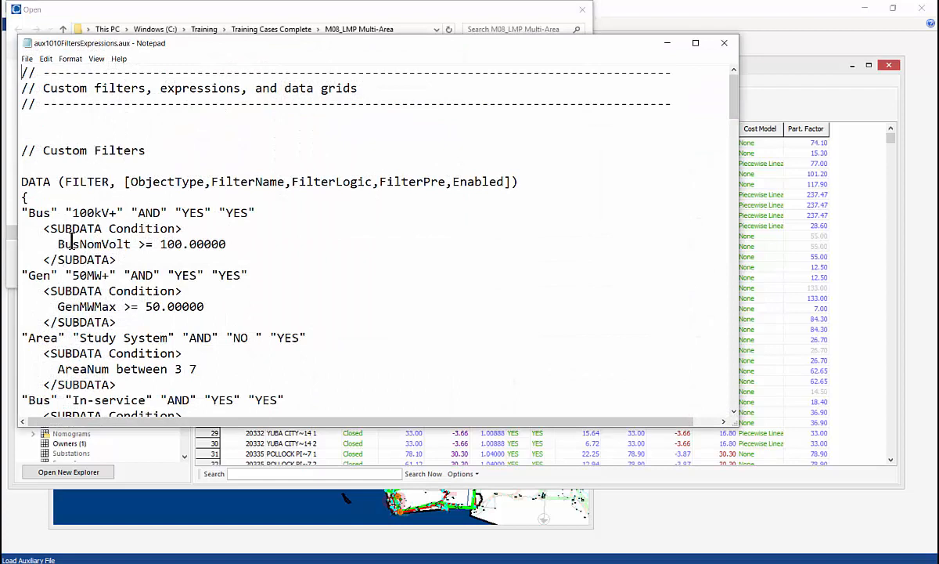
Examine the custom bus, generator, area and branch filter definitions in aux1010FiltersExpressions.aux, and close the text file.
{"action": "scroll", "coordinate": [72, 243], "scroll_direction": "down", "scroll_amount": 1}
{"action": "scroll", "coordinate": [72, 243], "scroll_direction": "down", "scroll_amount": 1}
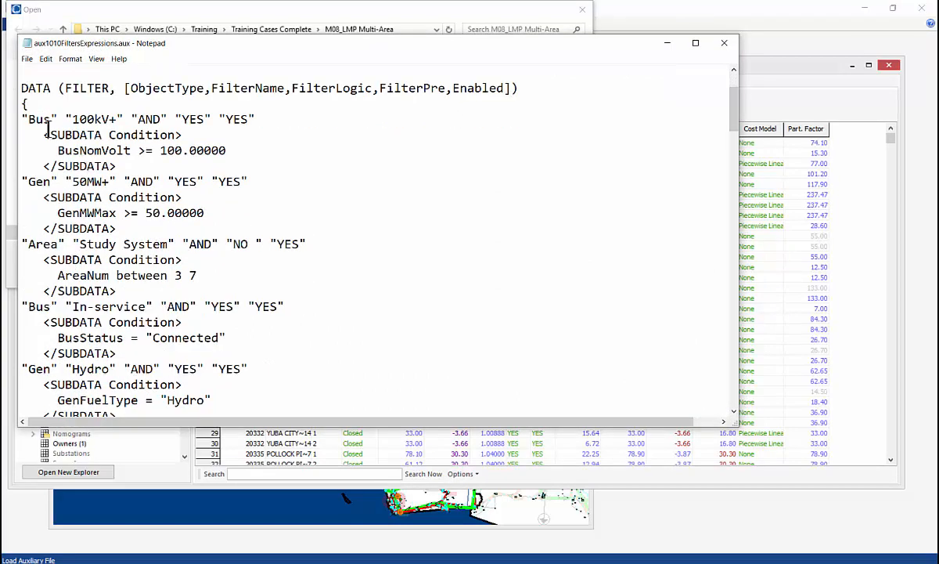
{"action": "scroll", "coordinate": [52, 224], "scroll_direction": "down", "scroll_amount": 1}
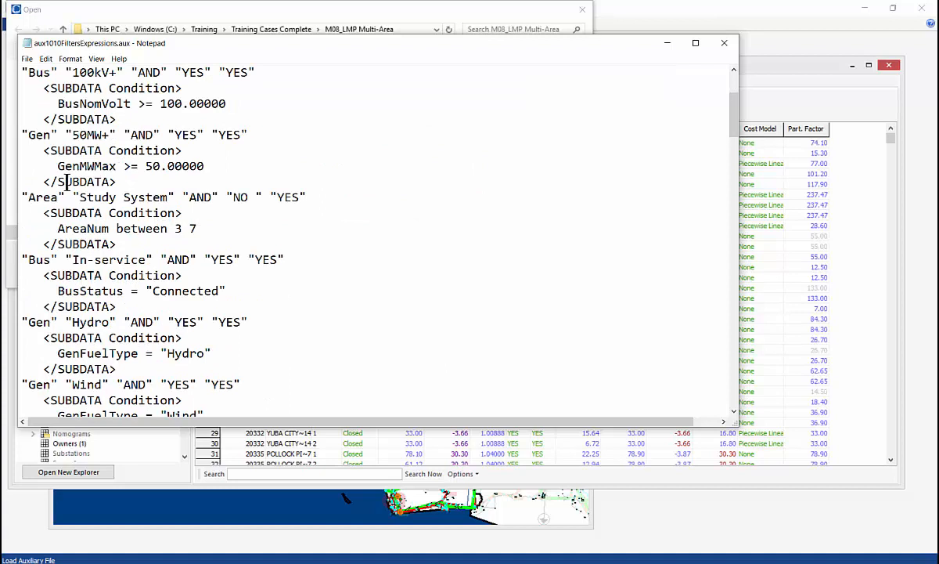
{"action": "scroll", "coordinate": [74, 205], "scroll_direction": "down", "scroll_amount": 3}
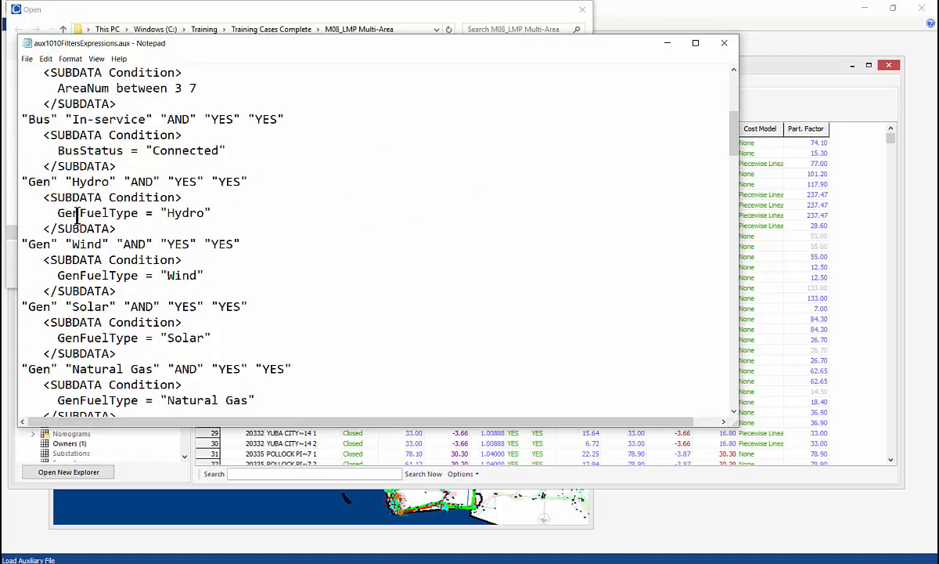
{"action": "scroll", "coordinate": [77, 212], "scroll_direction": "down", "scroll_amount": 1}
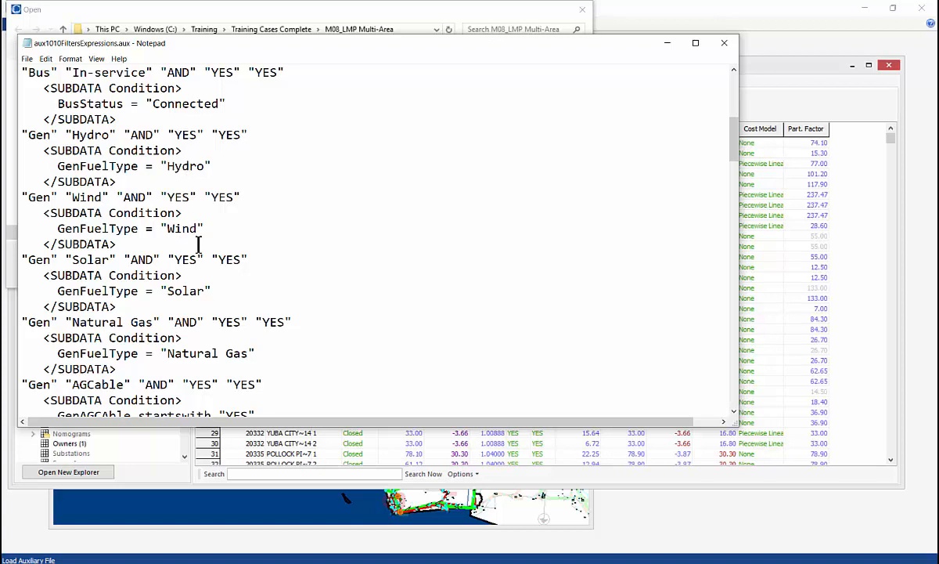
{"action": "scroll", "coordinate": [194, 249], "scroll_direction": "down", "scroll_amount": 1}
{"action": "scroll", "coordinate": [226, 291], "scroll_direction": "down", "scroll_amount": 1}
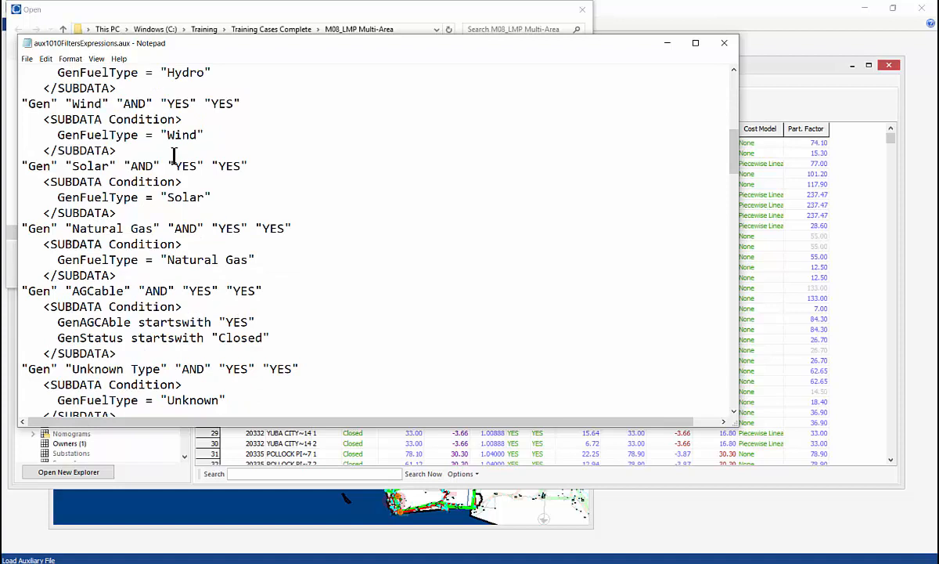
{"action": "scroll", "coordinate": [331, 222], "scroll_direction": "down", "scroll_amount": 3}
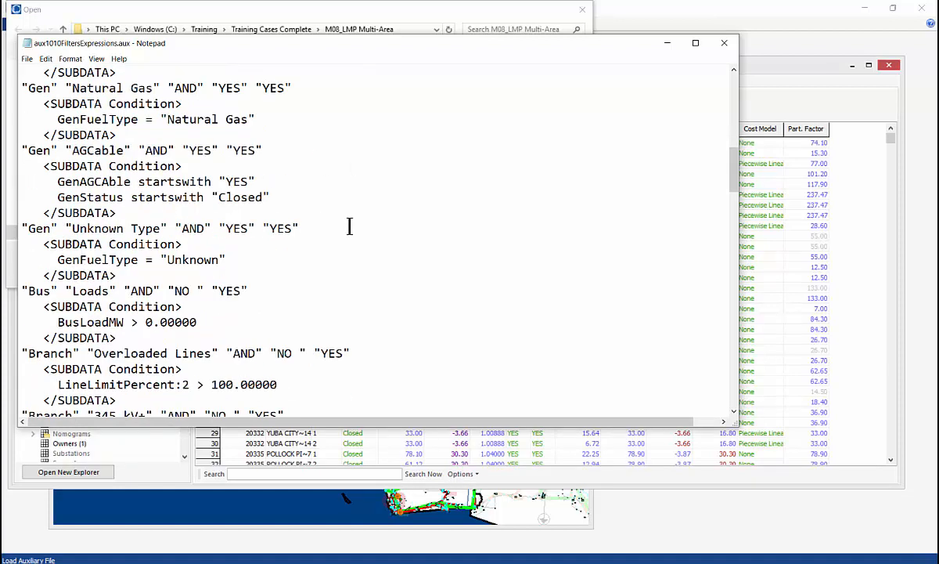
{"action": "scroll", "coordinate": [349, 227], "scroll_direction": "down", "scroll_amount": 3}
{"action": "scroll", "coordinate": [437, 290], "scroll_direction": "down", "scroll_amount": 1}
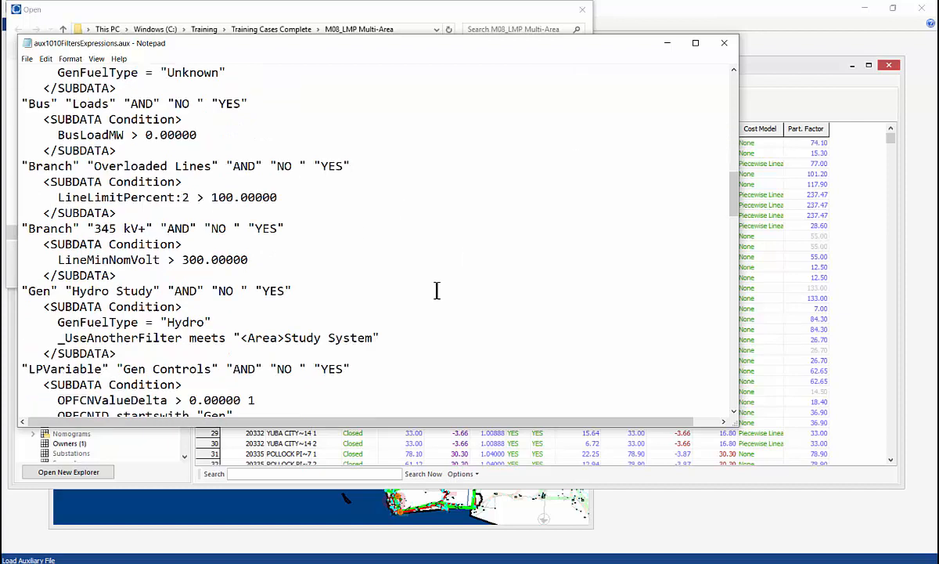
{"action": "left_click", "coordinate": [724, 42]}
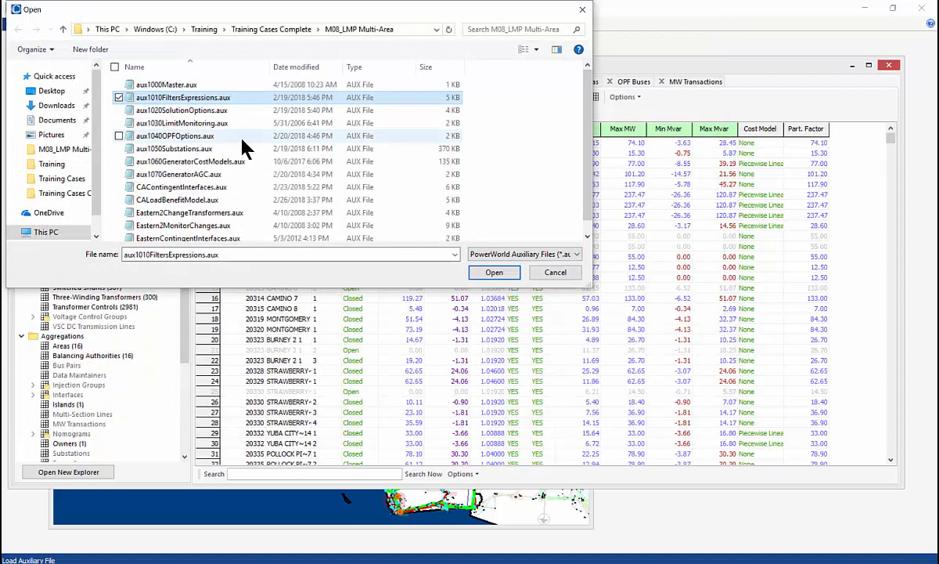
Load aux1010FiltersExpressions.aux into the case and agree to create all the new filters and other objects it defines.
{"action": "double_click", "coordinate": [191, 100]}
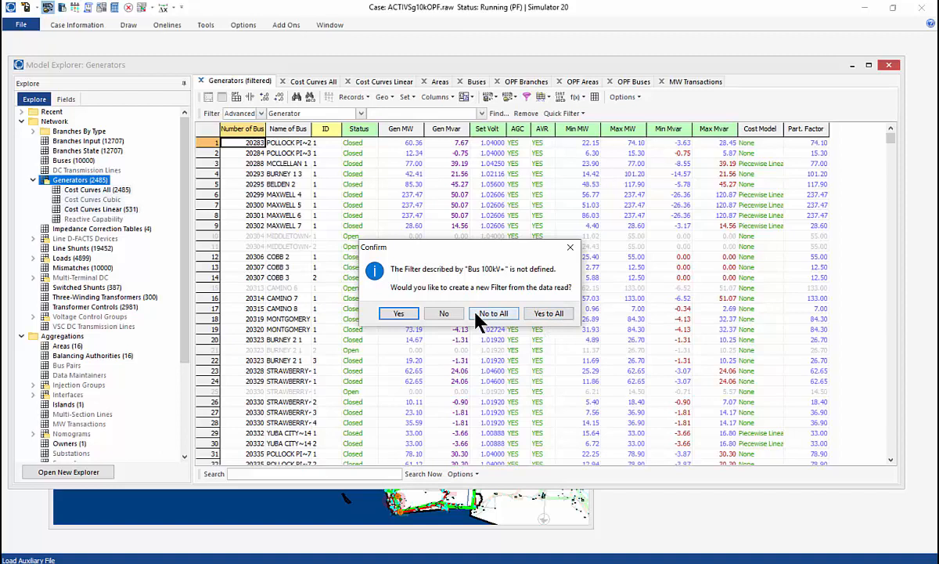
{"action": "left_click", "coordinate": [552, 314]}
{"action": "left_click", "coordinate": [554, 319]}
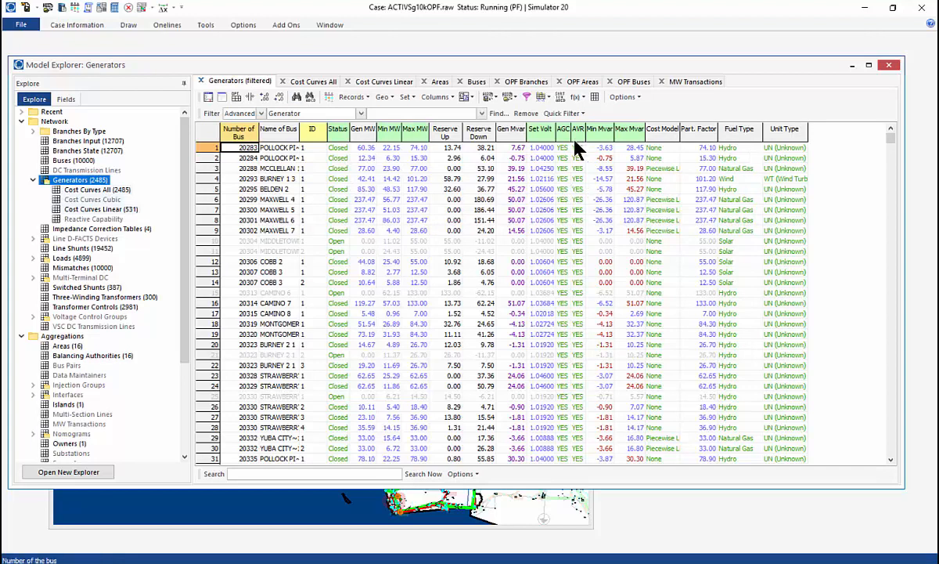
Review the Cost Curves Linear list and look through the Generators list with its fuel type and unit type columns.
{"action": "left_click", "coordinate": [109, 209]}
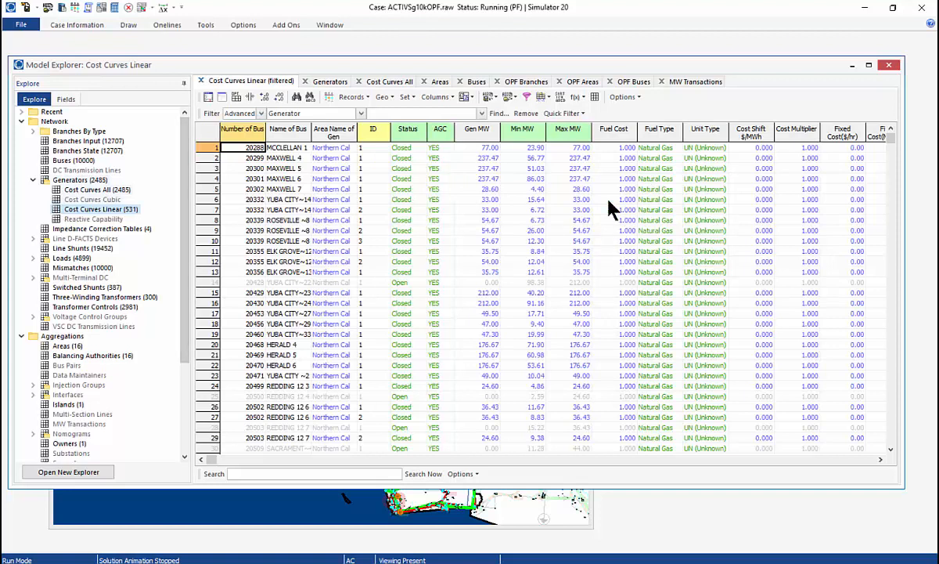
{"action": "left_click", "coordinate": [93, 181]}
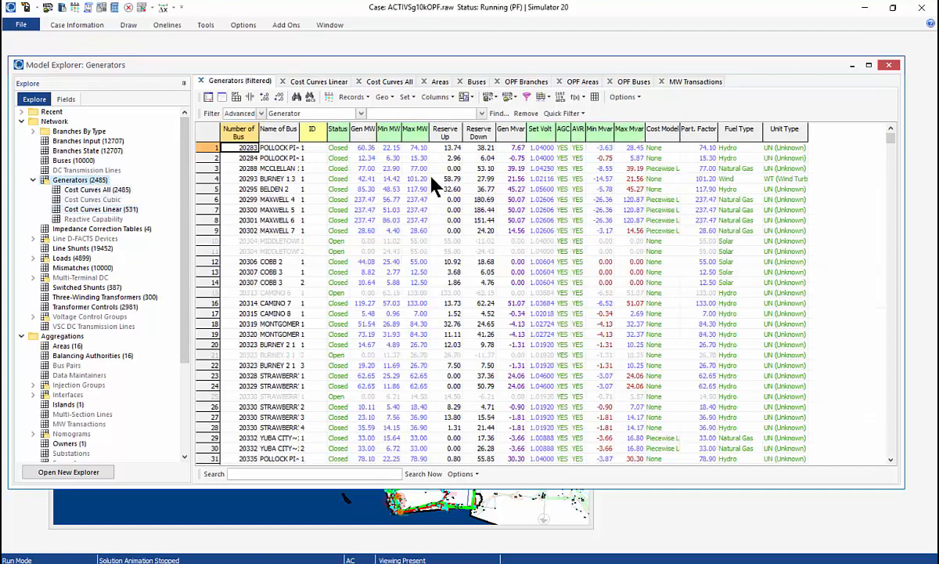
{"action": "left_click_drag", "start_coordinate": [895, 140], "coordinate": [889, 508]}
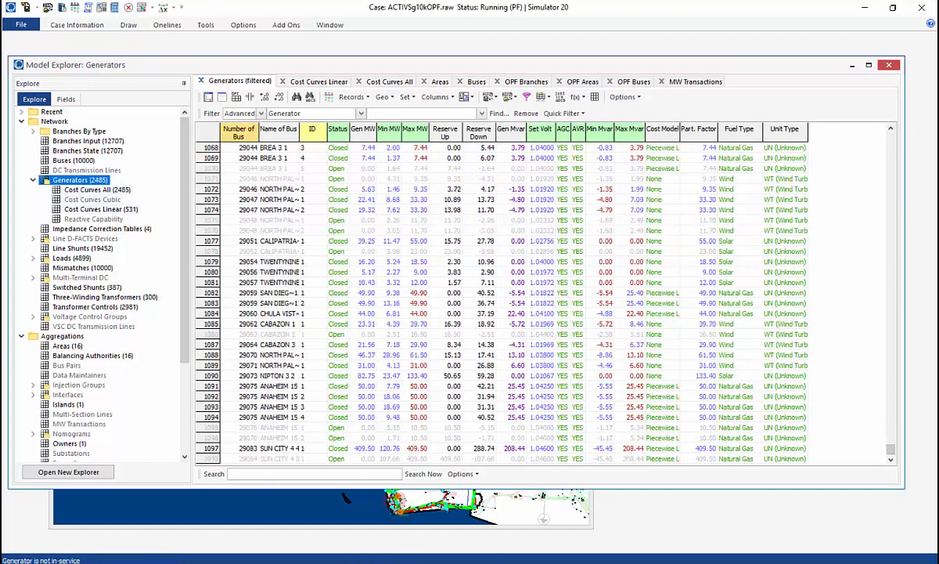
{"action": "left_click_drag", "start_coordinate": [891, 450], "coordinate": [891, 375]}
{"action": "left_click_drag", "start_coordinate": [892, 262], "coordinate": [890, 135]}
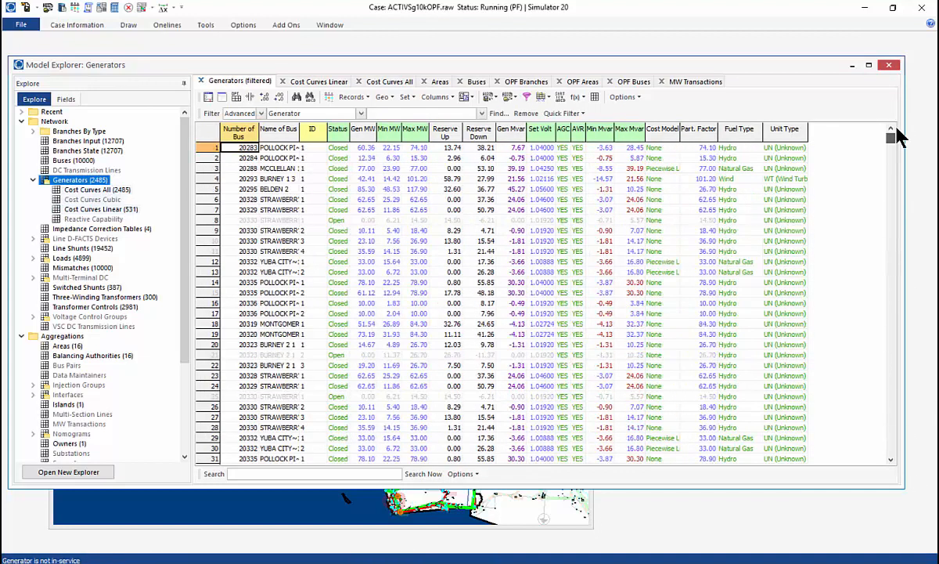
Filter the Generators list with the Hydro filter and set AGC to NO for all the hydro units.
{"action": "left_click", "coordinate": [483, 113]}
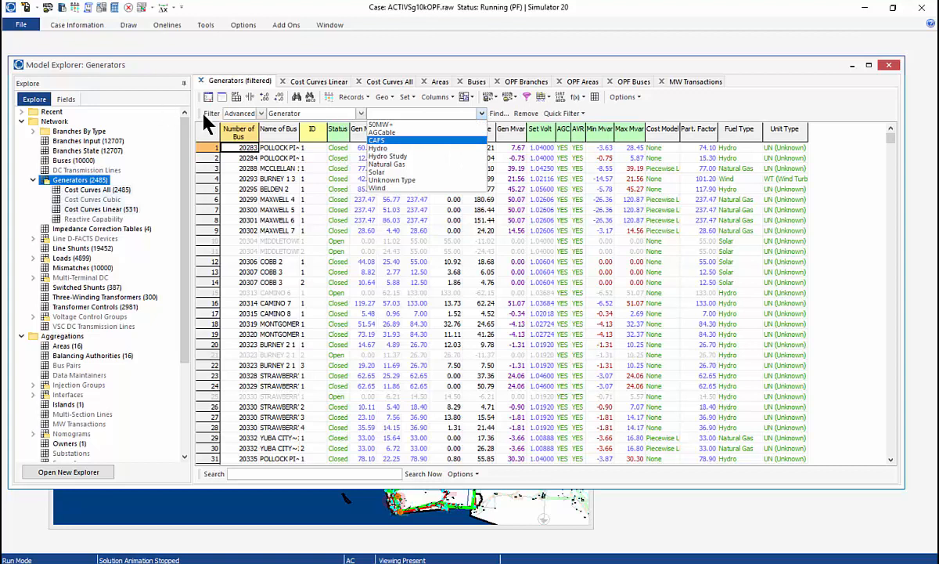
{"action": "left_click", "coordinate": [395, 149]}
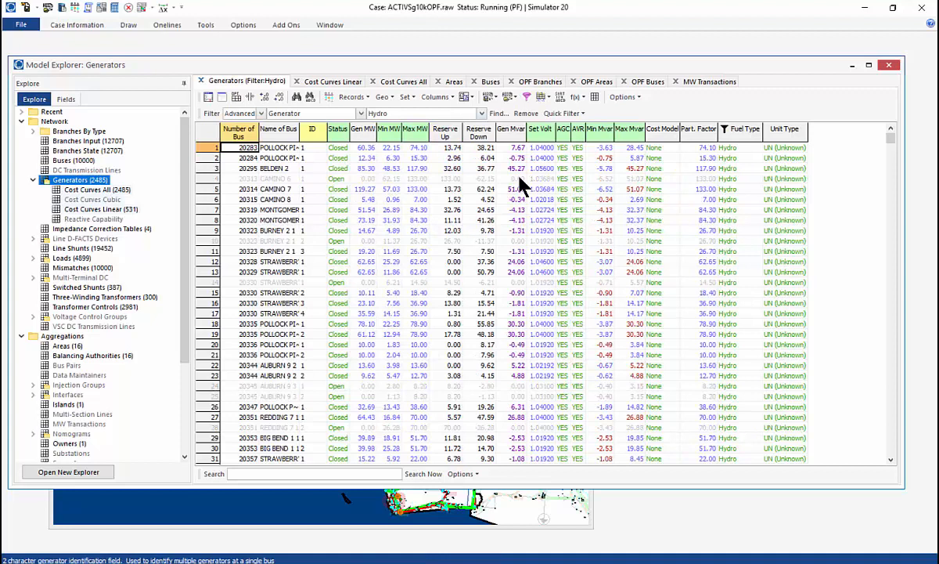
{"action": "left_click", "coordinate": [563, 157]}
{"action": "left_click", "coordinate": [405, 96]}
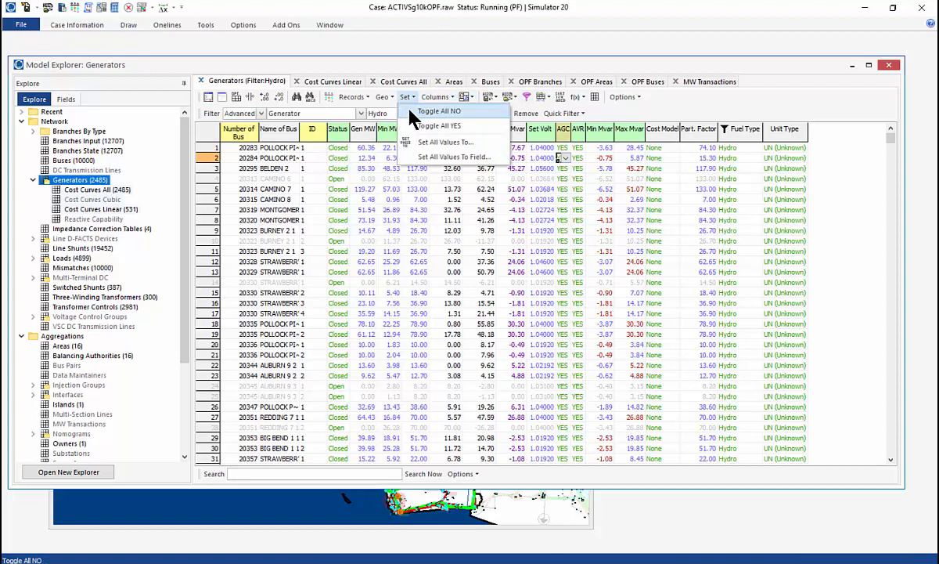
{"action": "left_click", "coordinate": [410, 111]}
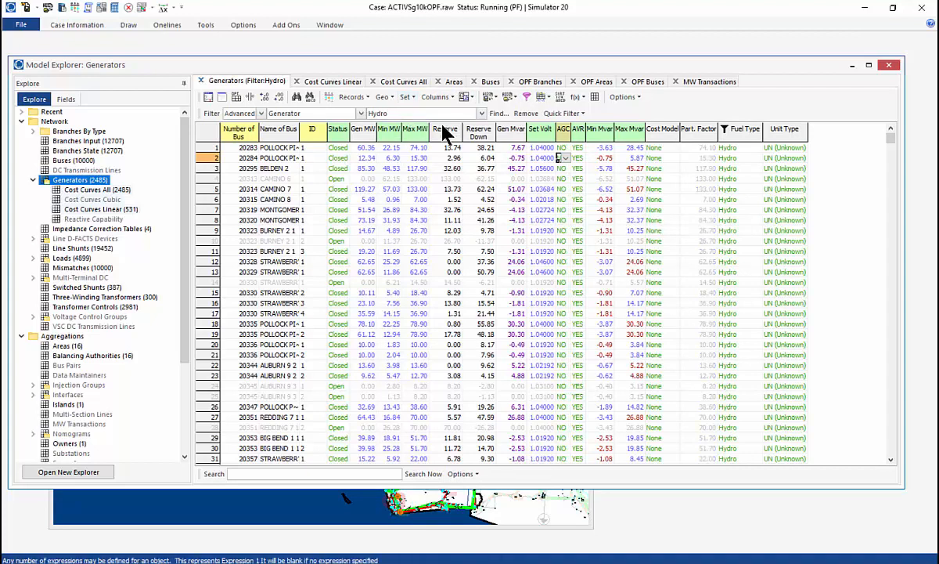
Switch the generator filter to Solar and set AGC to NO for all the solar units.
{"action": "left_click", "coordinate": [482, 114]}
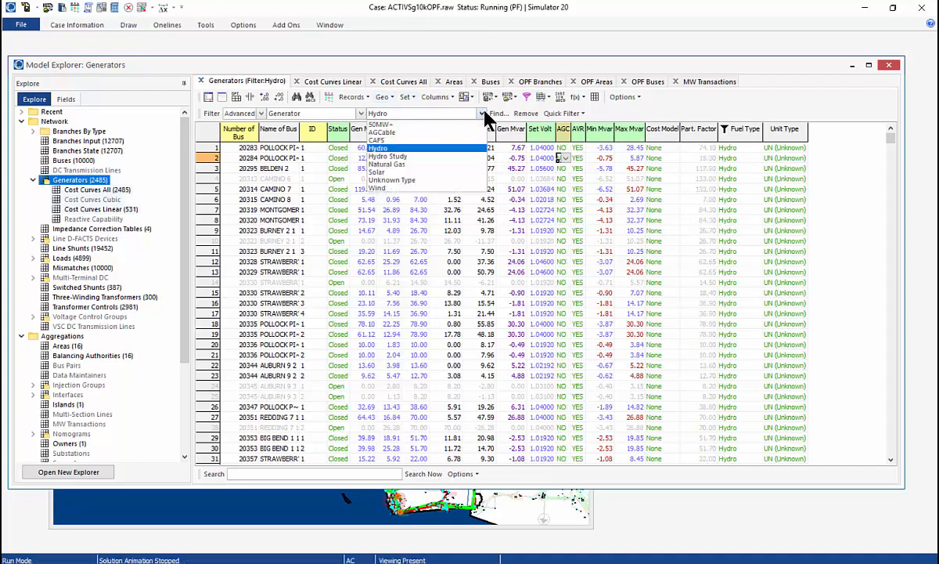
{"action": "left_click", "coordinate": [421, 173]}
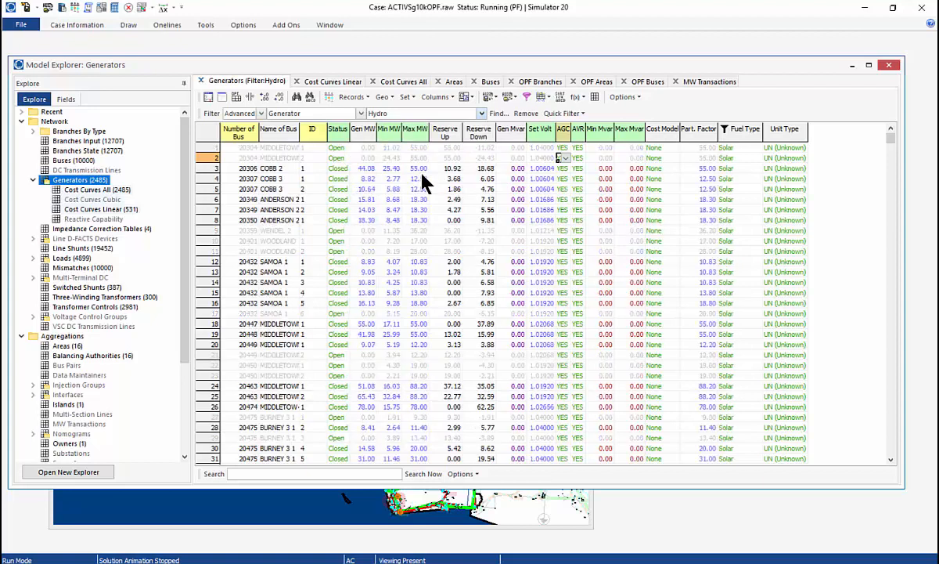
{"action": "left_click", "coordinate": [409, 98]}
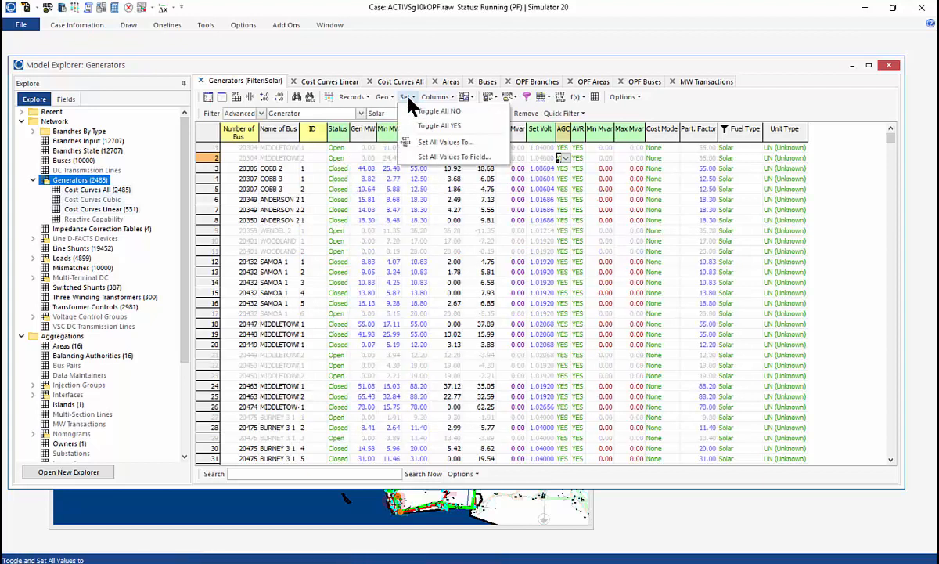
{"action": "left_click", "coordinate": [413, 116]}
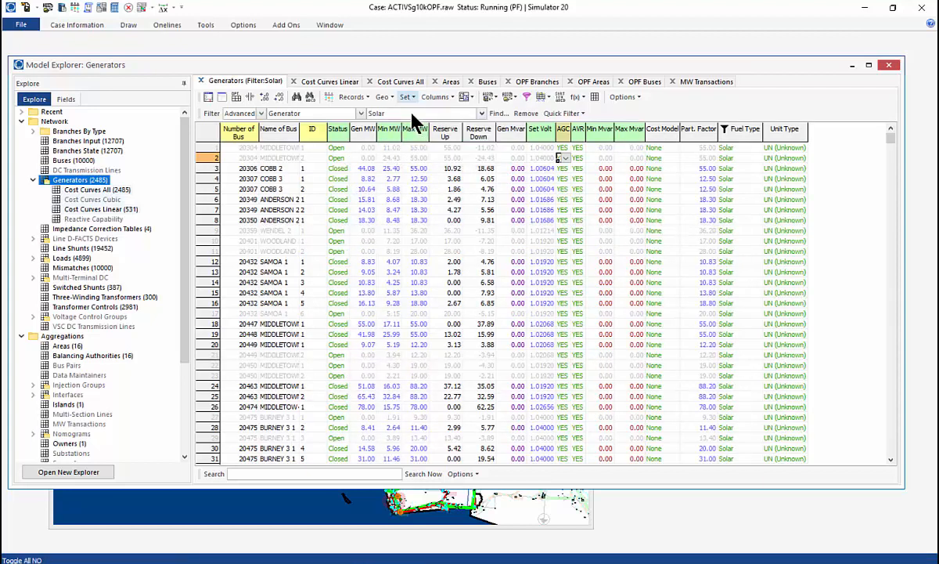
Switch the generator filter to Wind and set AGC to NO for all the wind units.
{"action": "left_click", "coordinate": [482, 114]}
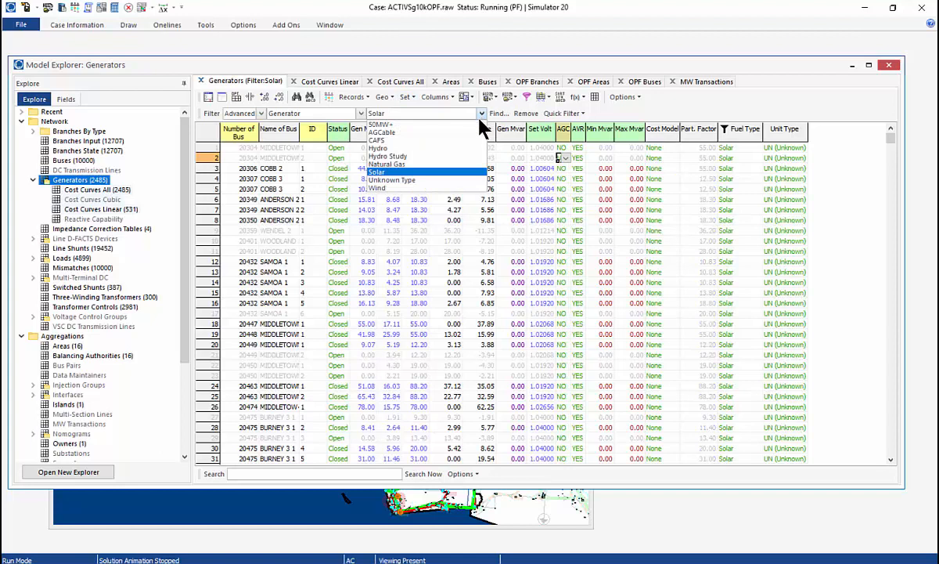
{"action": "left_click", "coordinate": [416, 189]}
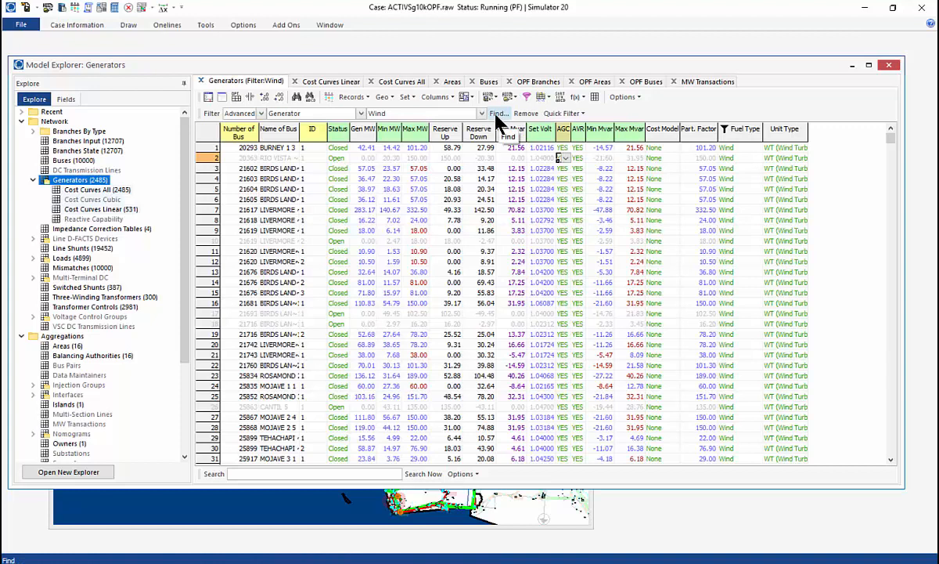
{"action": "left_click", "coordinate": [407, 97]}
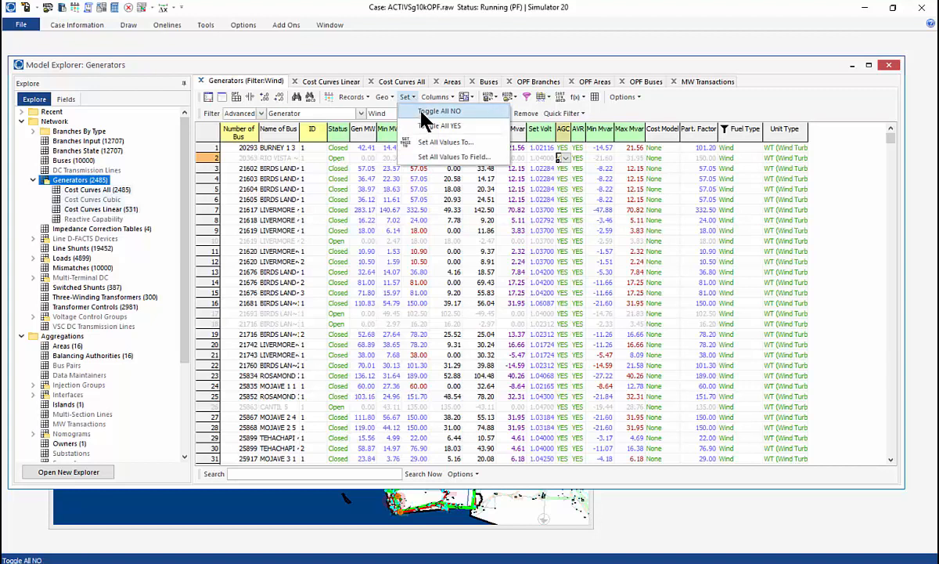
{"action": "left_click", "coordinate": [423, 117]}
Check the generators under the Unknown Type filter, and remove the filter from the Generators list.
{"action": "left_click", "coordinate": [481, 113]}
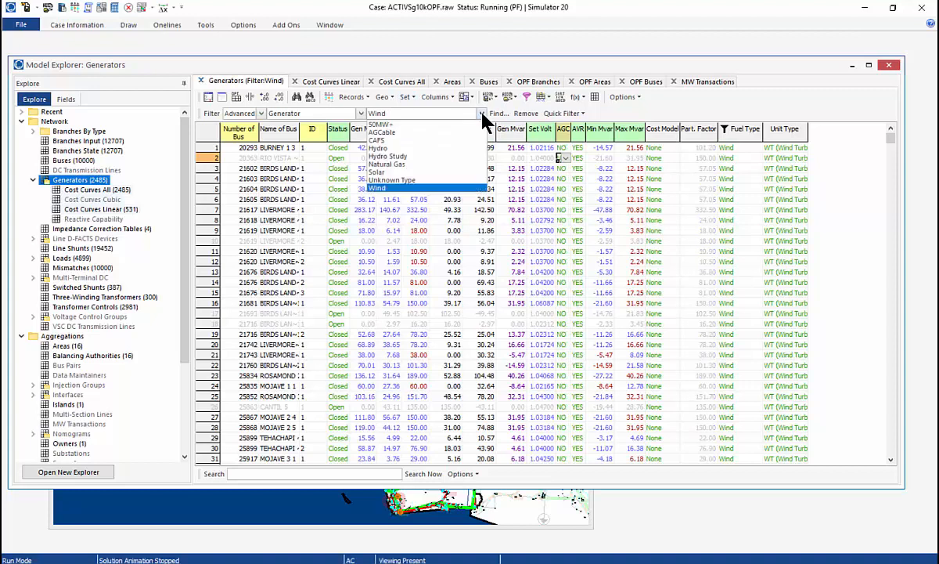
{"action": "left_click", "coordinate": [426, 181]}
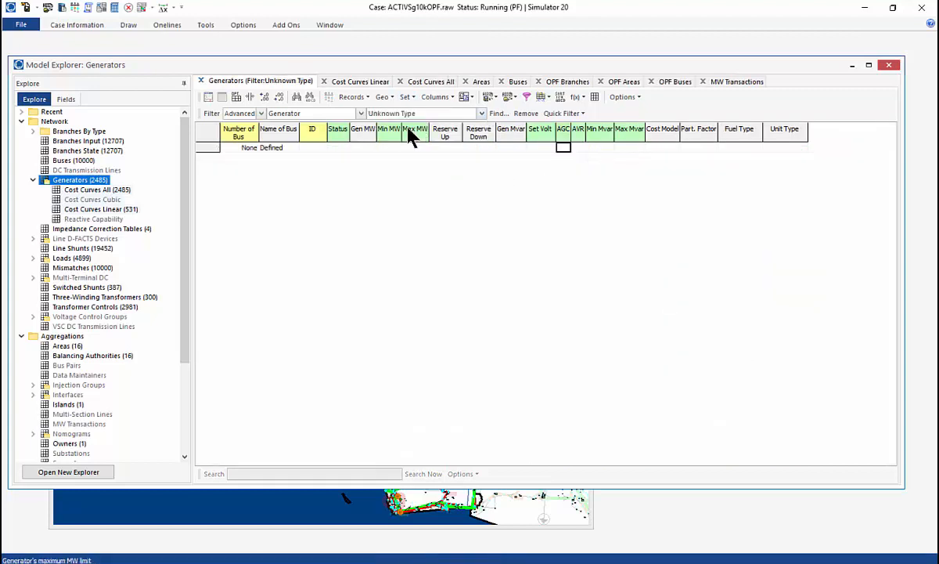
{"action": "left_click", "coordinate": [456, 115]}
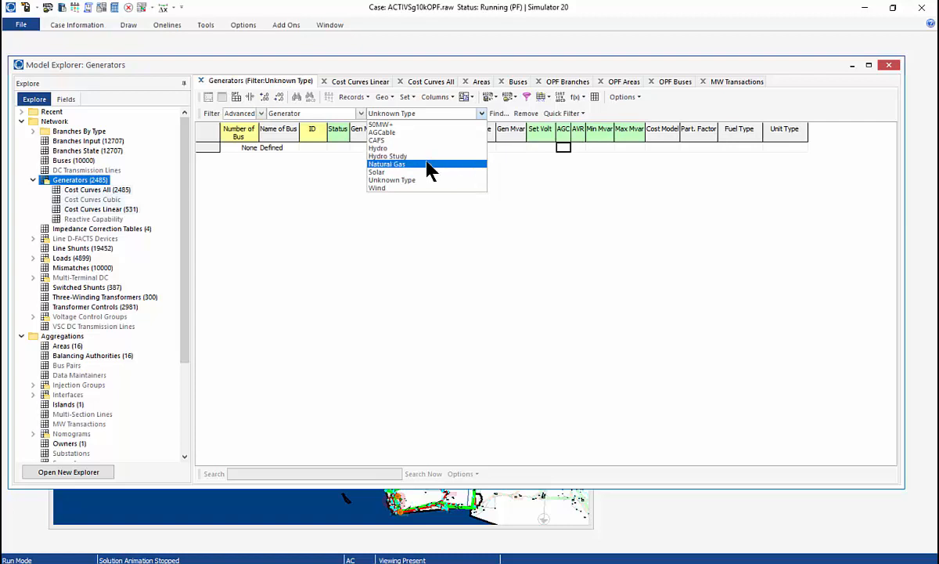
{"action": "left_click", "coordinate": [526, 113]}
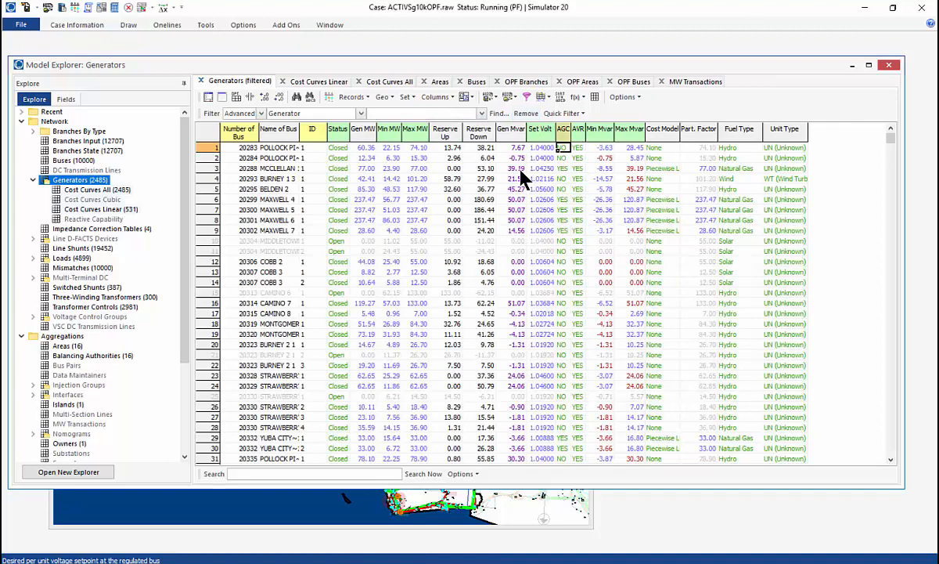
Switch to the presentation and review the Generator AGC and Limit Monitoring slides.
{"action": "key", "text": "alt+Tab"}
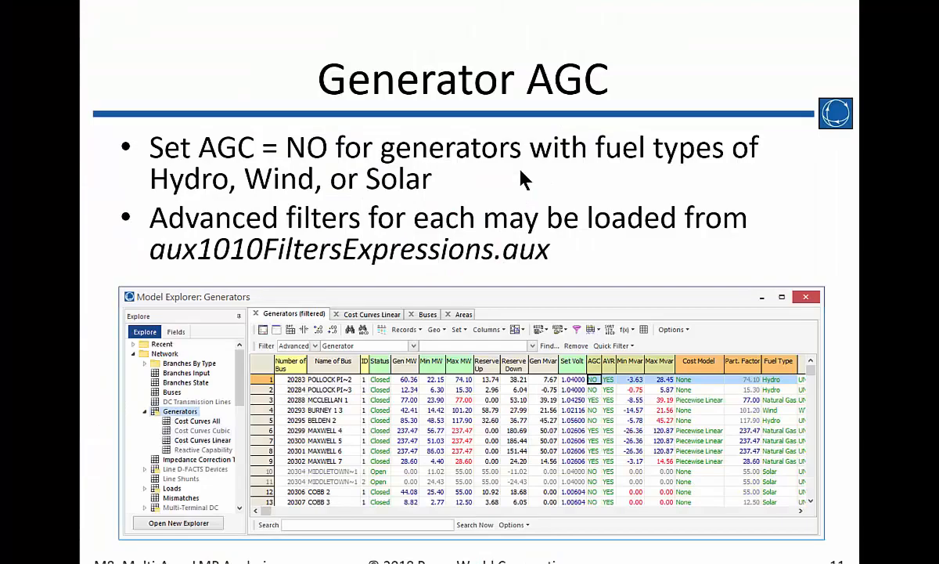
{"action": "left_click", "coordinate": [490, 210]}
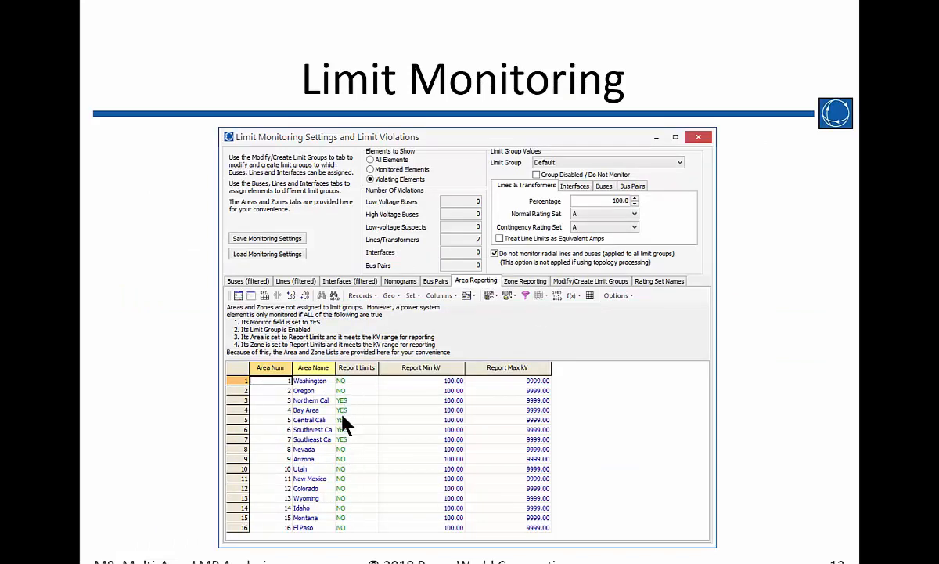
Show the Solve Unconstrained OPF slide, and in Simulator place a narrowed message log beside the LP OPF dialog with its latest entries in view.
{"action": "left_click", "coordinate": [447, 393]}
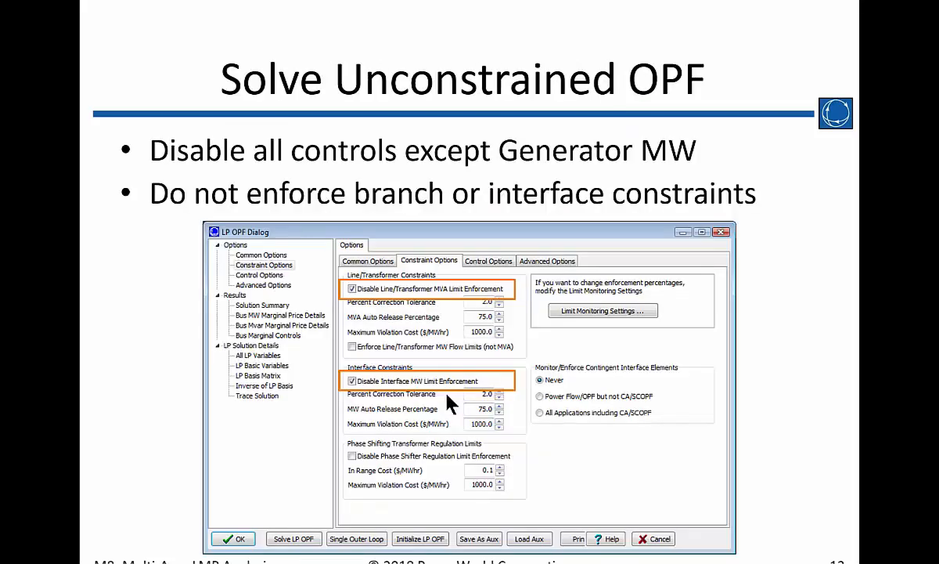
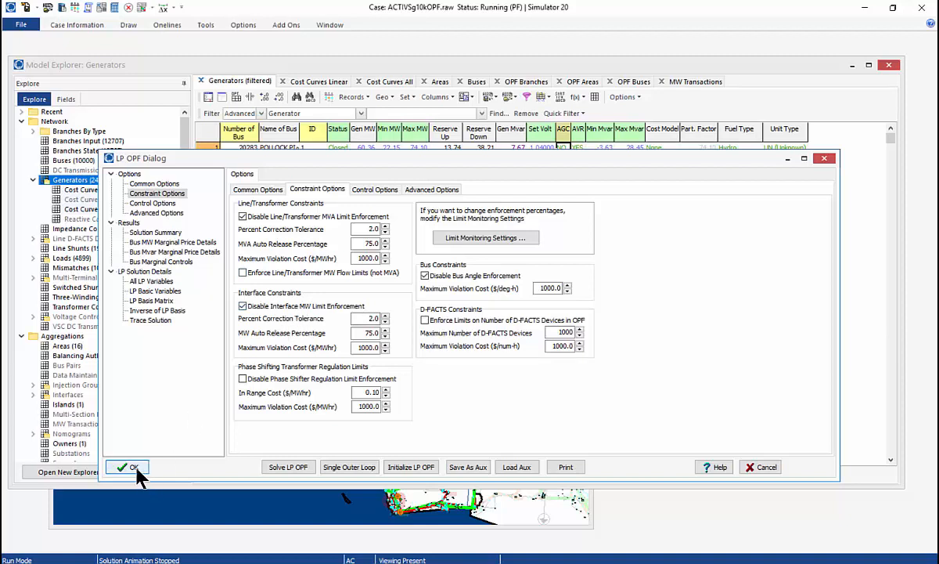
{"action": "left_click", "coordinate": [89, 9]}
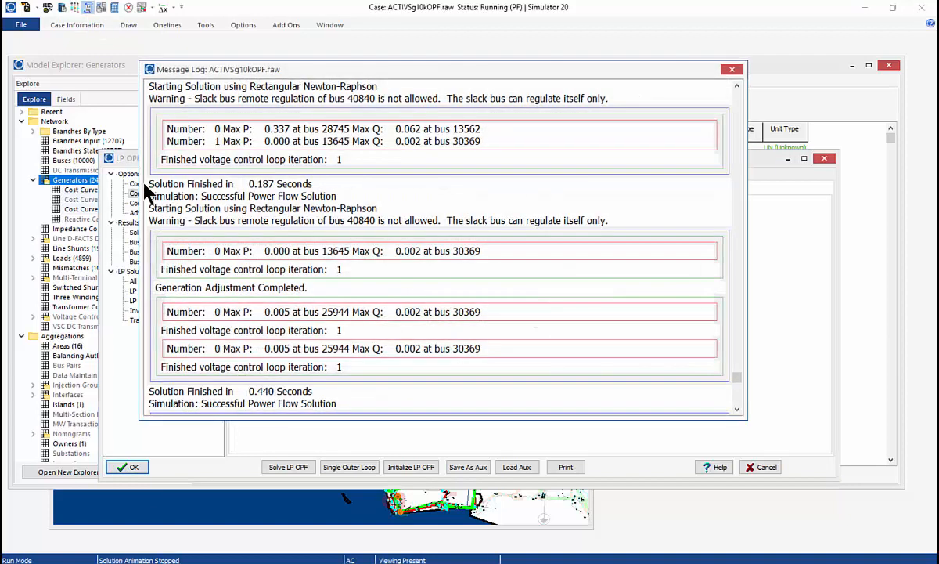
{"action": "left_click_drag", "start_coordinate": [141, 188], "coordinate": [394, 205]}
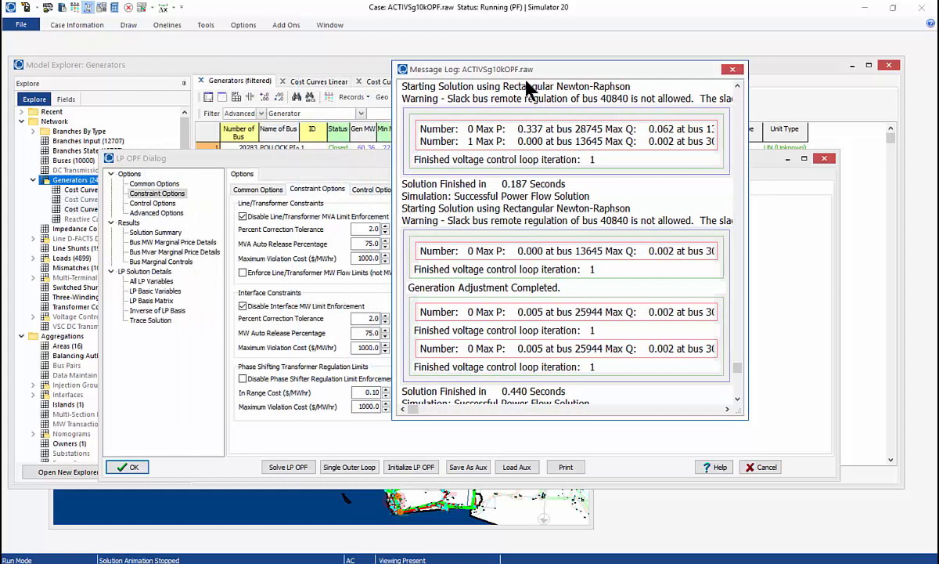
{"action": "left_click_drag", "start_coordinate": [530, 75], "coordinate": [690, 36]}
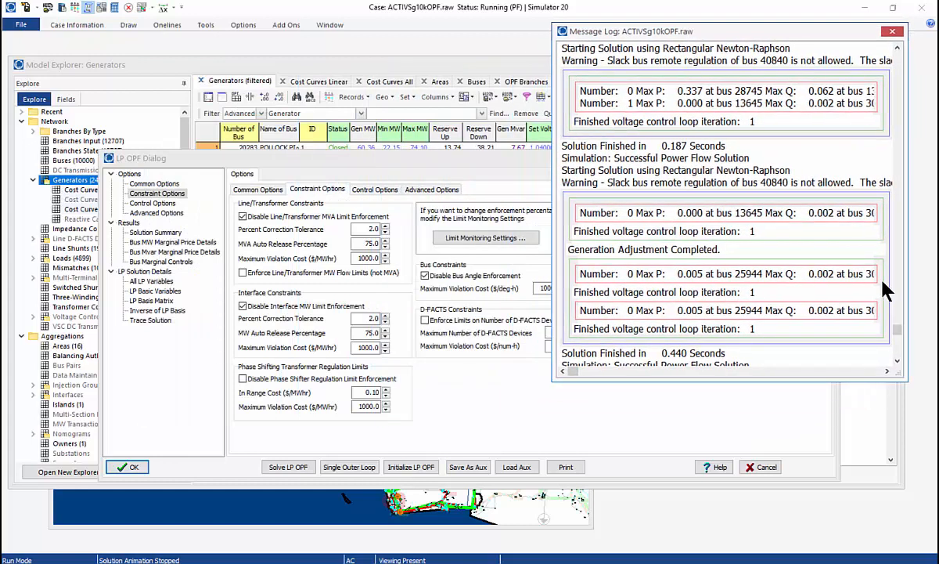
{"action": "left_click_drag", "start_coordinate": [899, 332], "coordinate": [901, 354]}
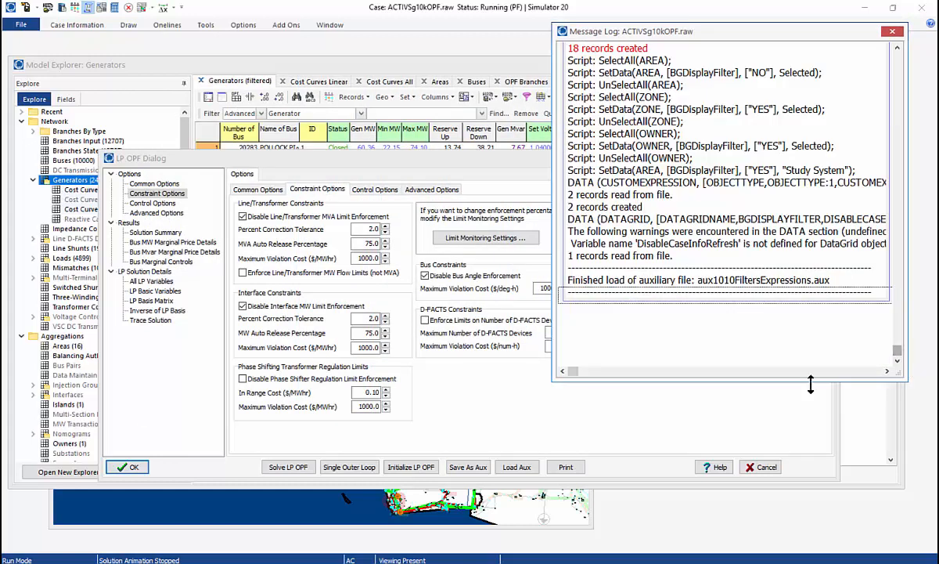
Solve the LP OPF with line/transformer and interface limit enforcement disabled, and close the message log after reading the solution messages.
{"action": "left_click", "coordinate": [304, 475]}
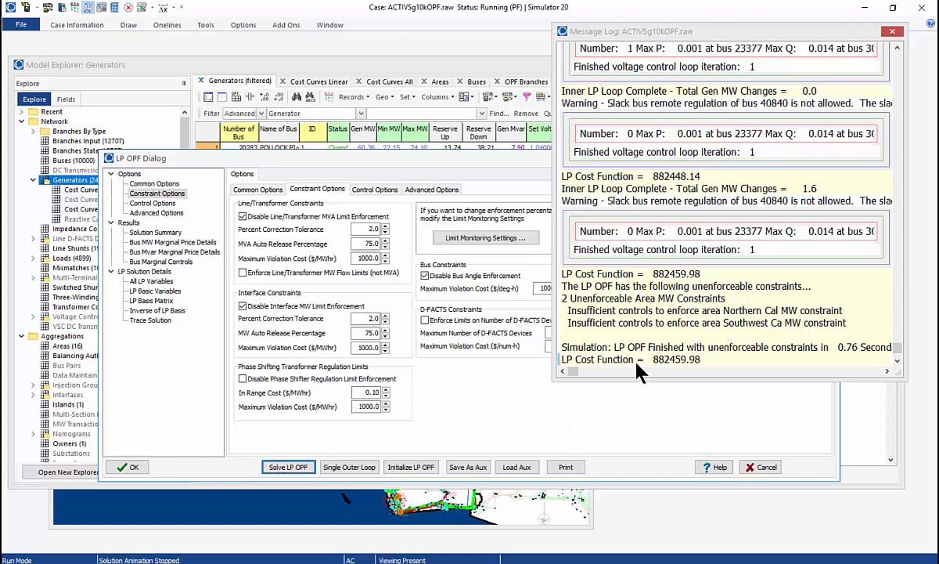
{"action": "left_click", "coordinate": [898, 35]}
{"action": "left_click", "coordinate": [893, 32]}
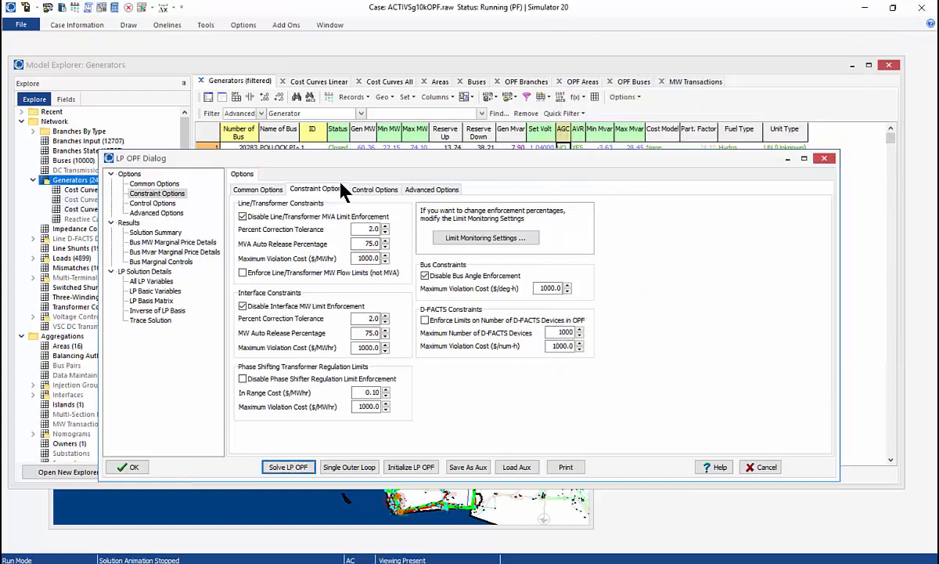
Review the Bus MW Marginal Price Details in the OPF results and the Unenforceable Area Constraints slide.
{"action": "left_click", "coordinate": [171, 243]}
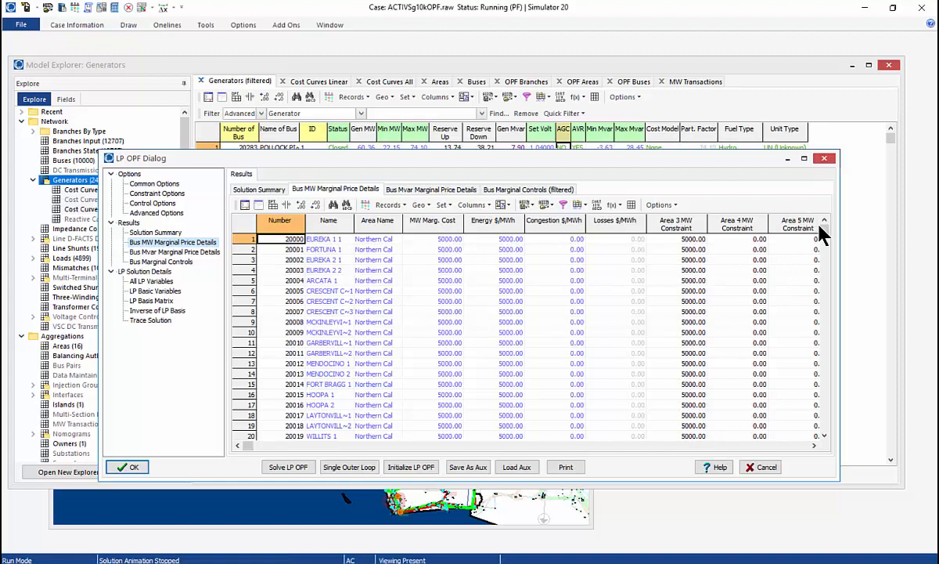
{"action": "mouse_move", "coordinate": [826, 231]}
{"action": "left_mouse_down"}
{"action": "mouse_move", "coordinate": [809, 360]}
{"action": "mouse_move", "coordinate": [817, 391]}
{"action": "mouse_move", "coordinate": [774, 389]}
{"action": "mouse_move", "coordinate": [827, 425]}
{"action": "mouse_move", "coordinate": [829, 235]}
{"action": "left_mouse_up"}
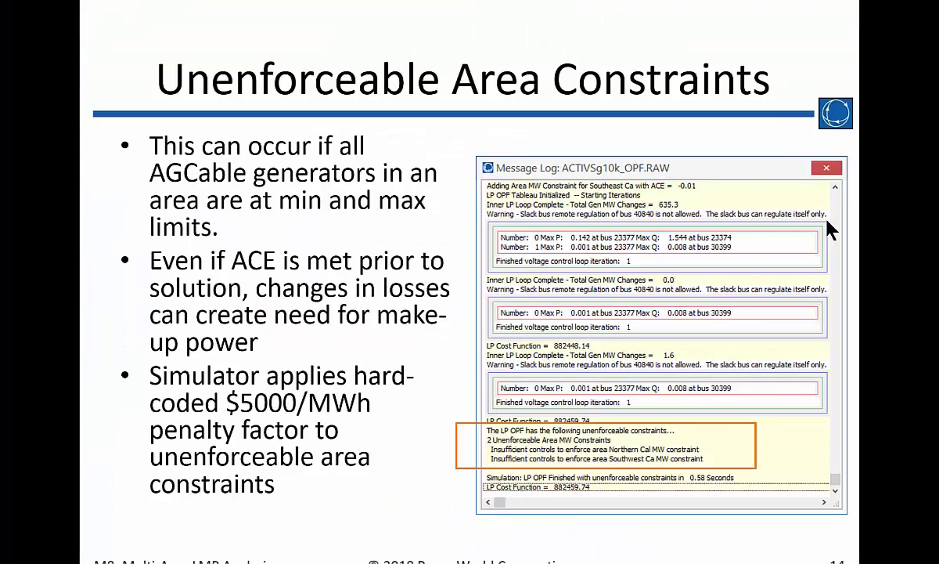
{"action": "left_click", "coordinate": [827, 221]}
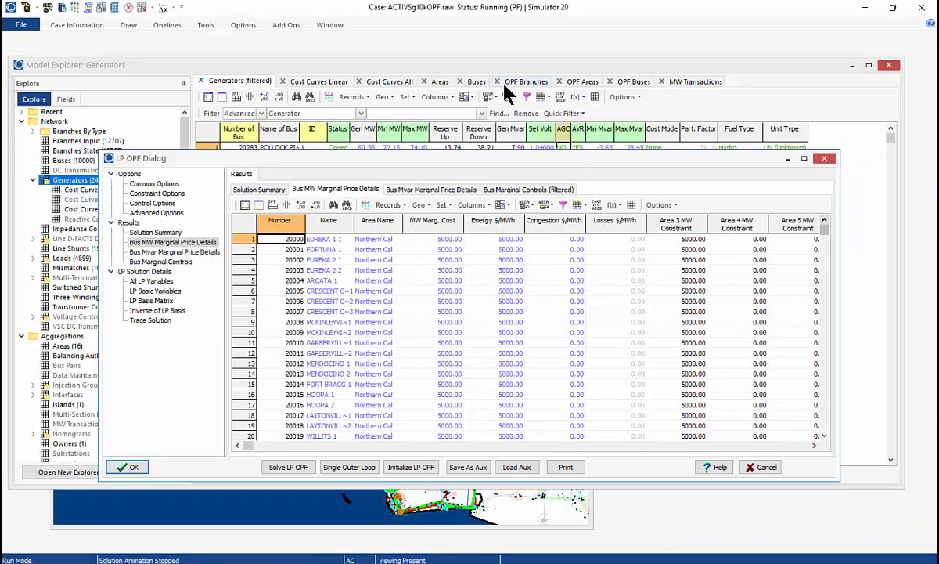
Show the Optimal Power Flow Areas list in the Model Explorer and examine the average MW marginal cost of the California areas.
{"action": "left_click", "coordinate": [440, 73]}
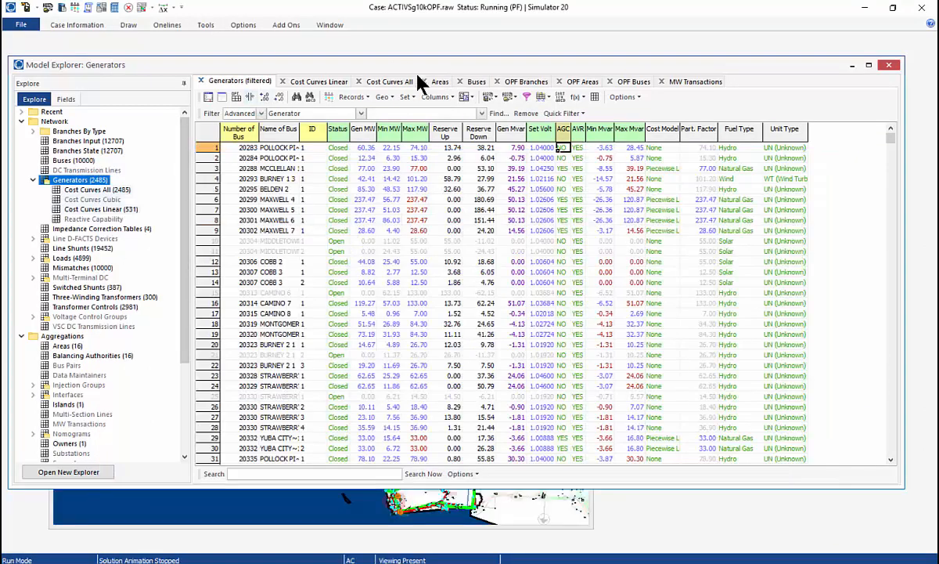
{"action": "left_click", "coordinate": [440, 81]}
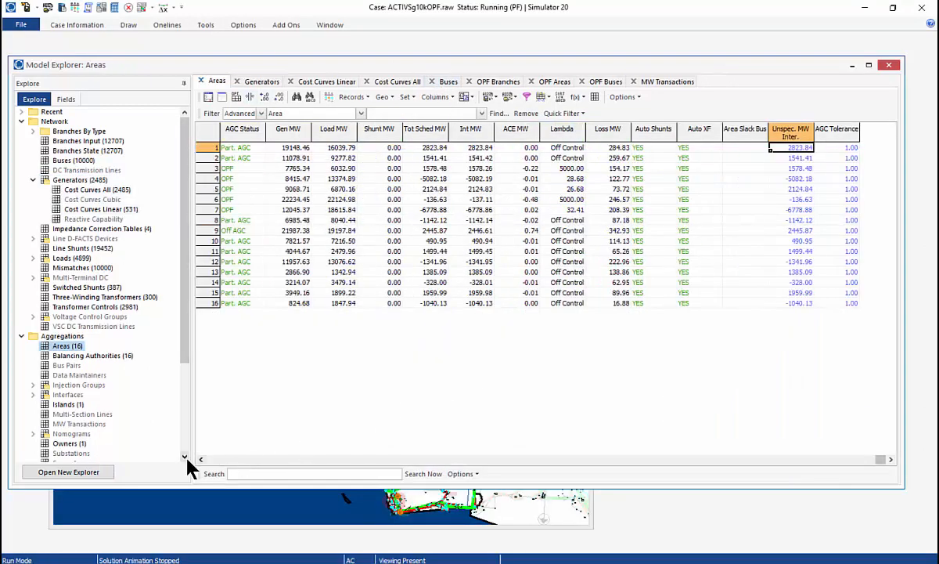
{"action": "left_click_drag", "start_coordinate": [186, 329], "coordinate": [179, 429]}
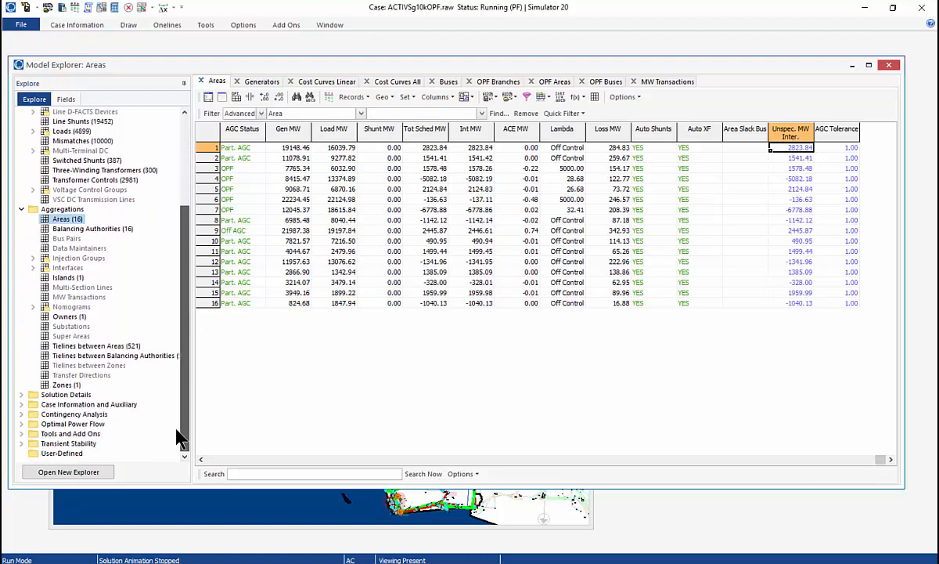
{"action": "left_click", "coordinate": [20, 423]}
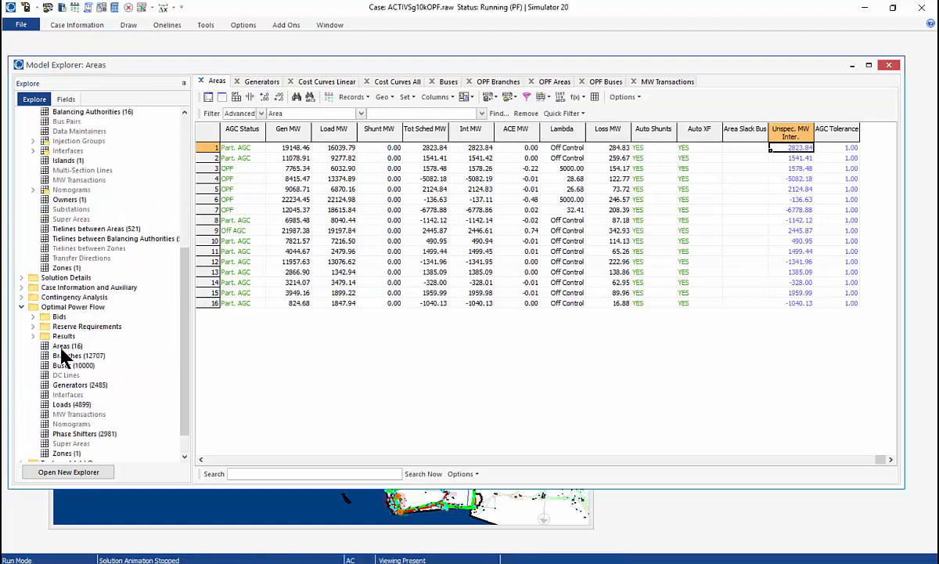
{"action": "left_click", "coordinate": [64, 345]}
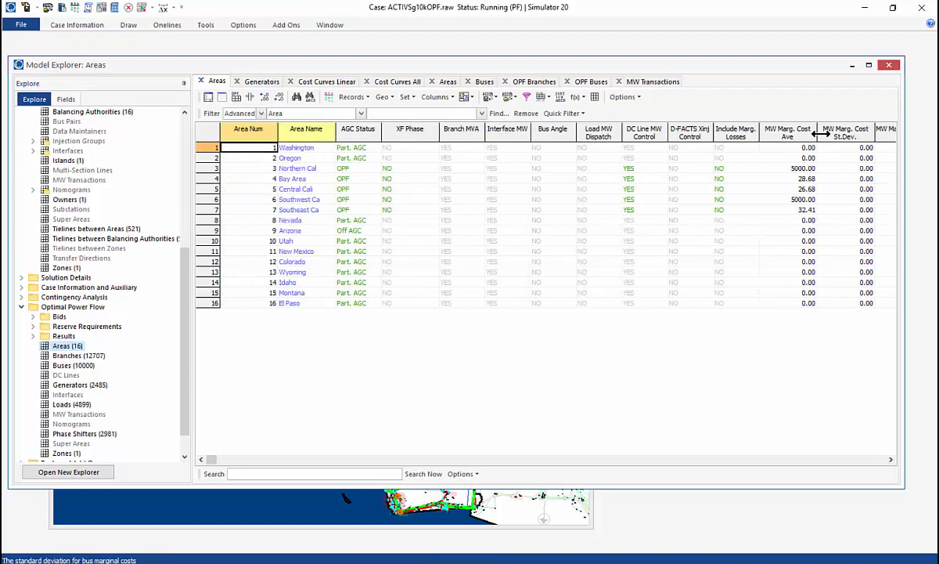
{"action": "left_click", "coordinate": [794, 168]}
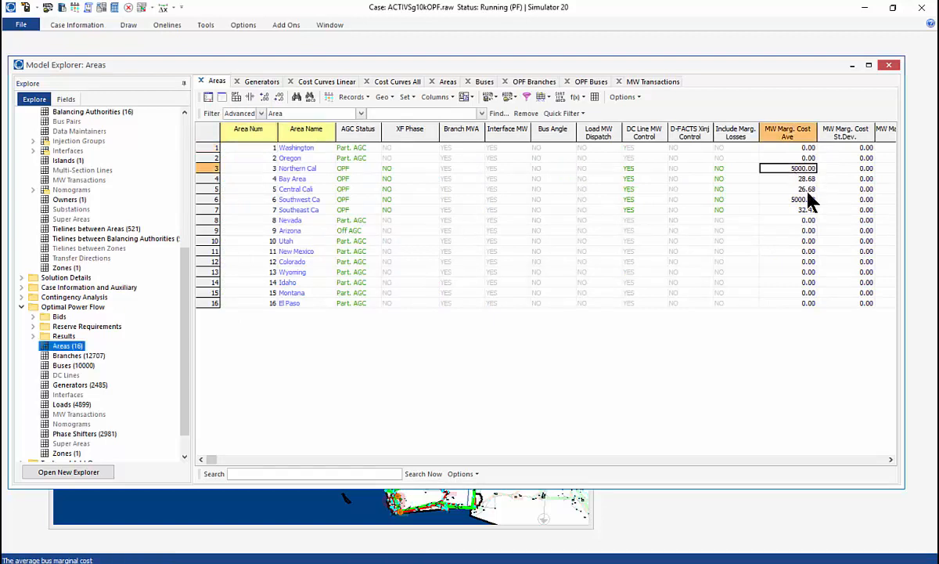
{"action": "key", "text": "Down"}
{"action": "key", "text": "Down"}
{"action": "key", "text": "Down"}
Open the area information dialog for Northern Cal, enlarge it and show the area's generators.
{"action": "right_click", "coordinate": [806, 172]}
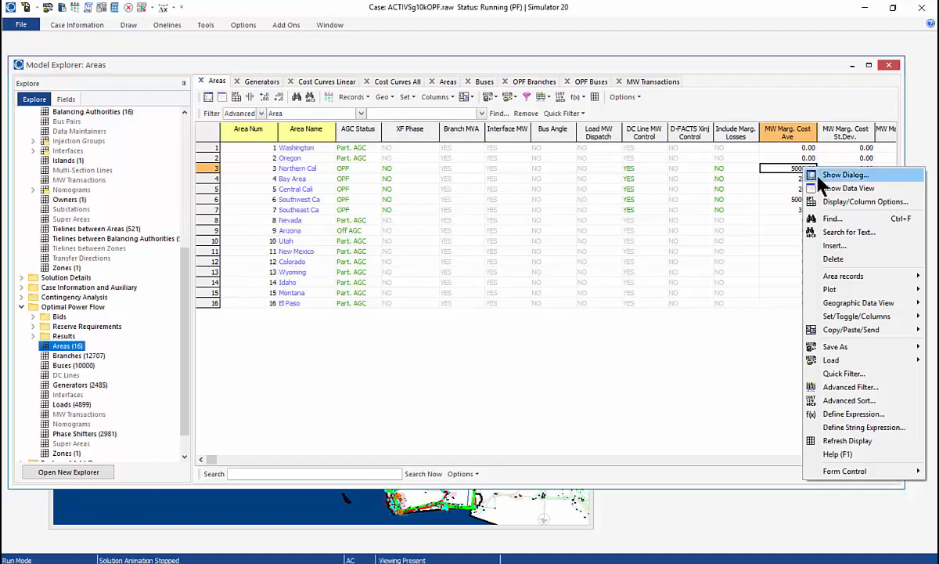
{"action": "left_click", "coordinate": [836, 175]}
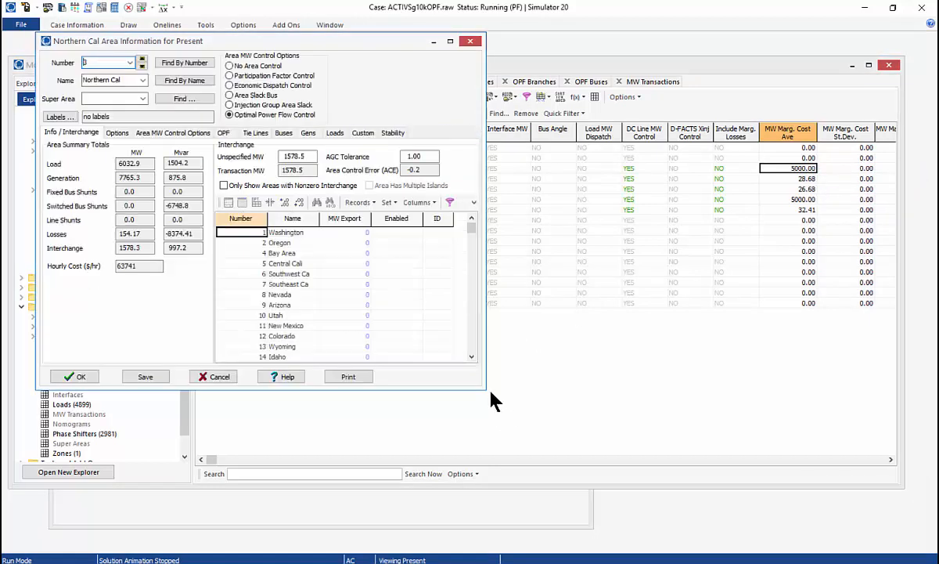
{"action": "left_click_drag", "start_coordinate": [487, 389], "coordinate": [634, 465]}
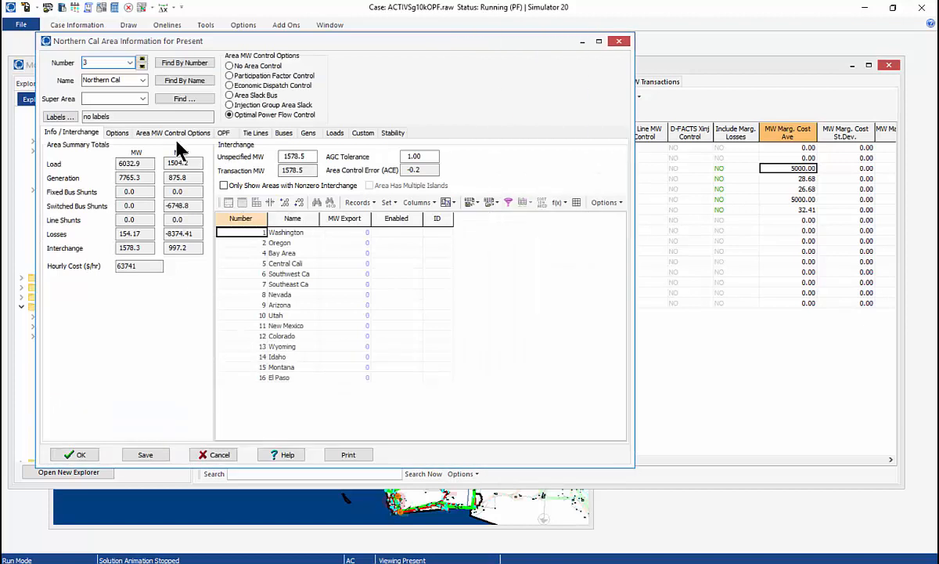
{"action": "left_click", "coordinate": [308, 133]}
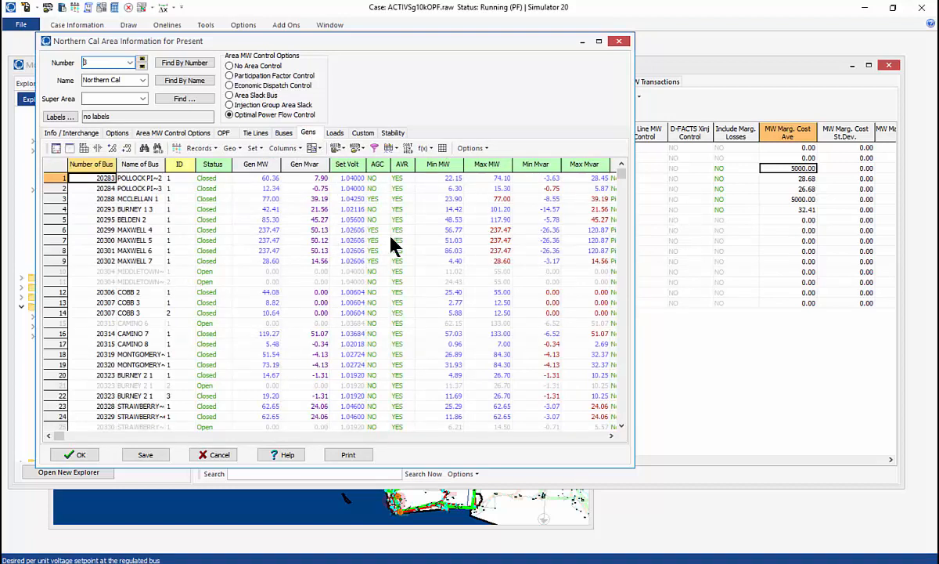
Compare the AGC settings and maximum MW limits of the Northern Cal generators.
{"action": "left_click", "coordinate": [502, 222]}
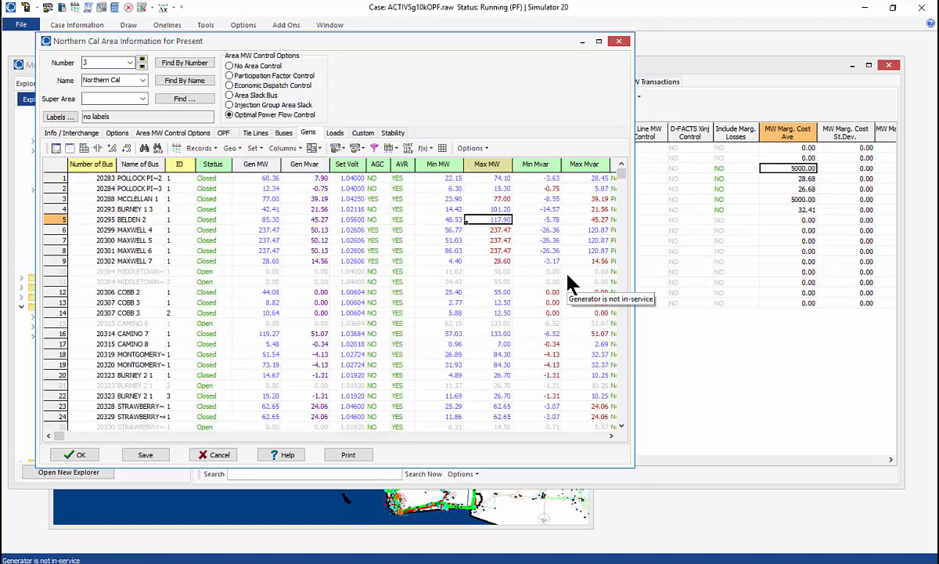
{"action": "left_click", "coordinate": [377, 211]}
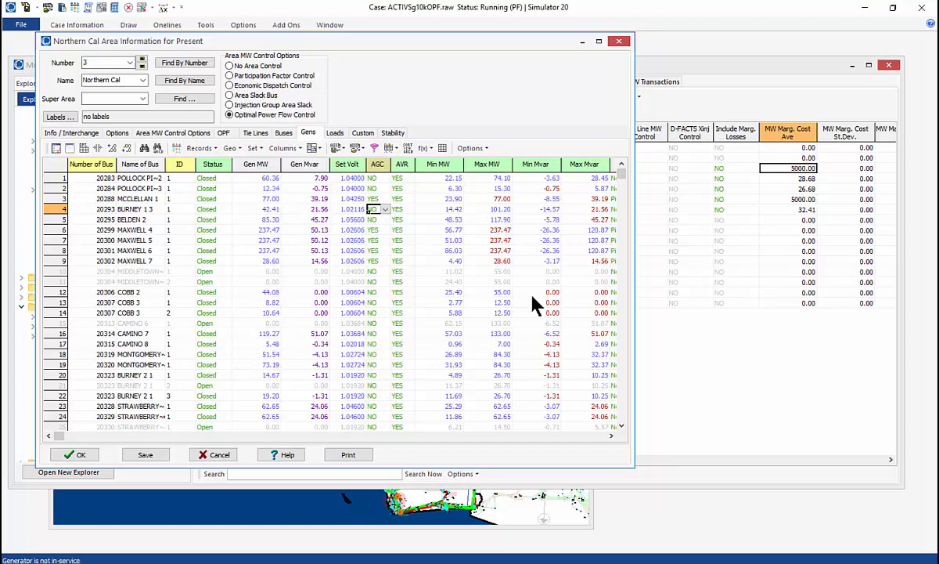
{"action": "key", "text": "Tab"}
{"action": "key", "text": "Tab"}
{"action": "key", "text": "Tab"}
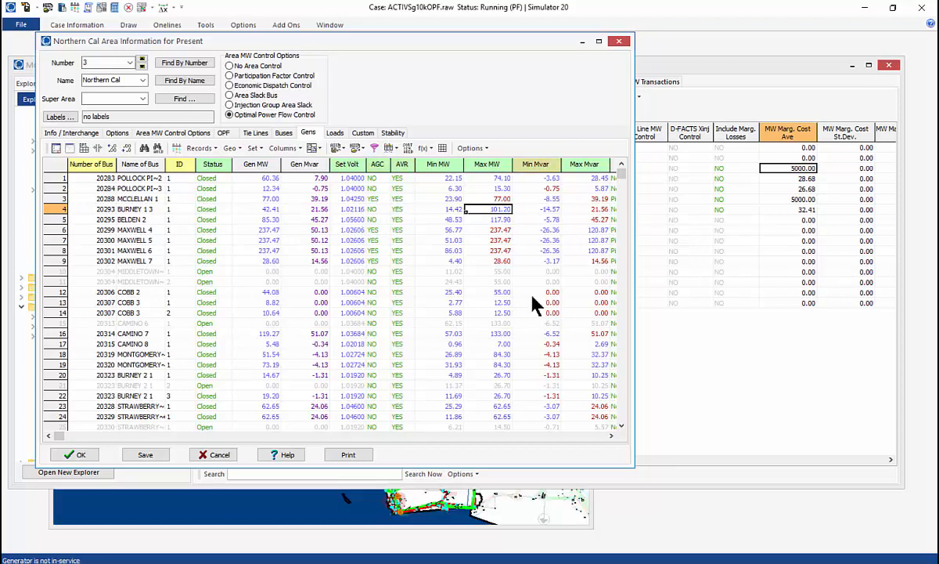
{"action": "key", "text": "Down"}
{"action": "key", "text": "Down"}
{"action": "key", "text": "Down"}
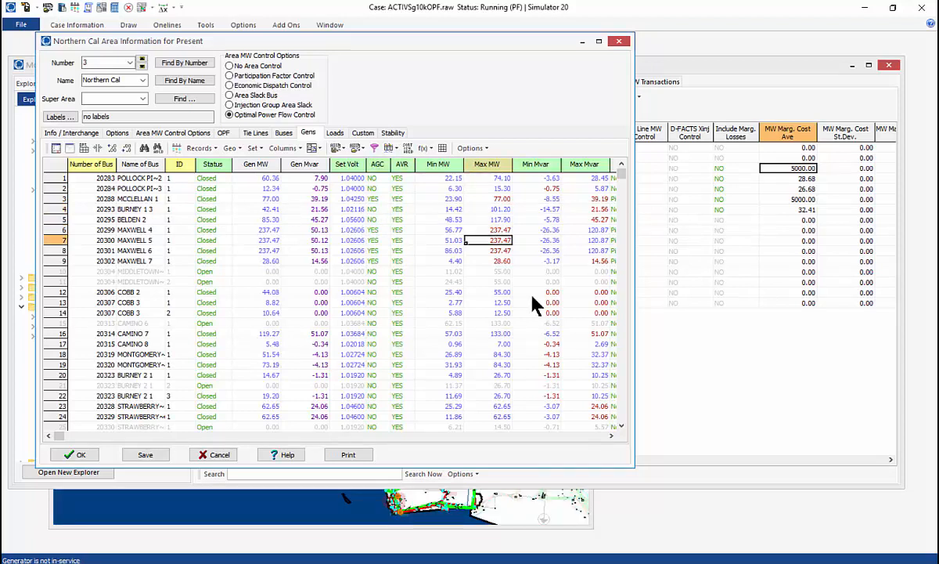
Sort the Northern Cal generators by AGC to review the AGC units, and re-sort them by Max MW in descending order.
{"action": "left_click", "coordinate": [376, 166]}
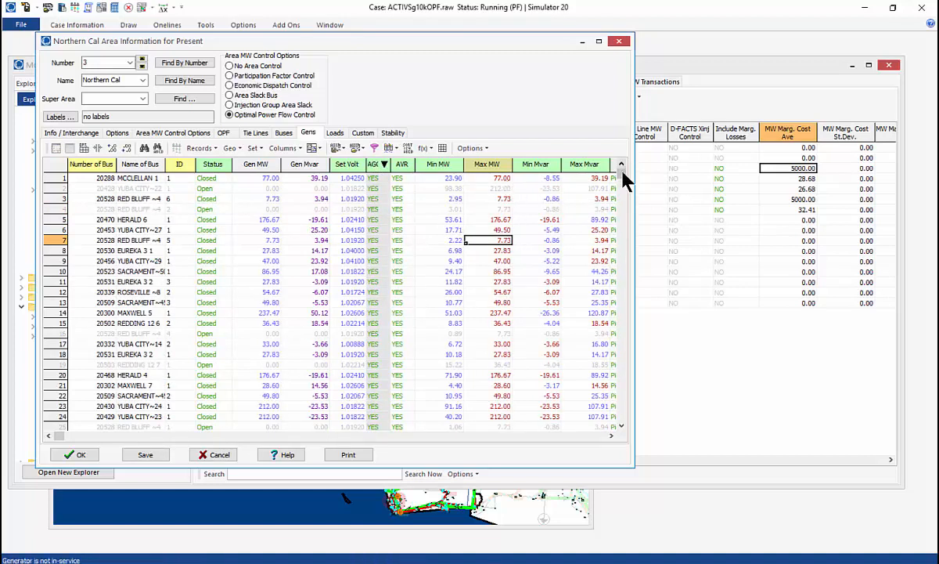
{"action": "mouse_move", "coordinate": [623, 173]}
{"action": "left_mouse_down"}
{"action": "mouse_move", "coordinate": [624, 231]}
{"action": "mouse_move", "coordinate": [625, 173]}
{"action": "left_mouse_up"}
{"action": "left_click", "coordinate": [501, 166]}
{"action": "left_click", "coordinate": [501, 166]}
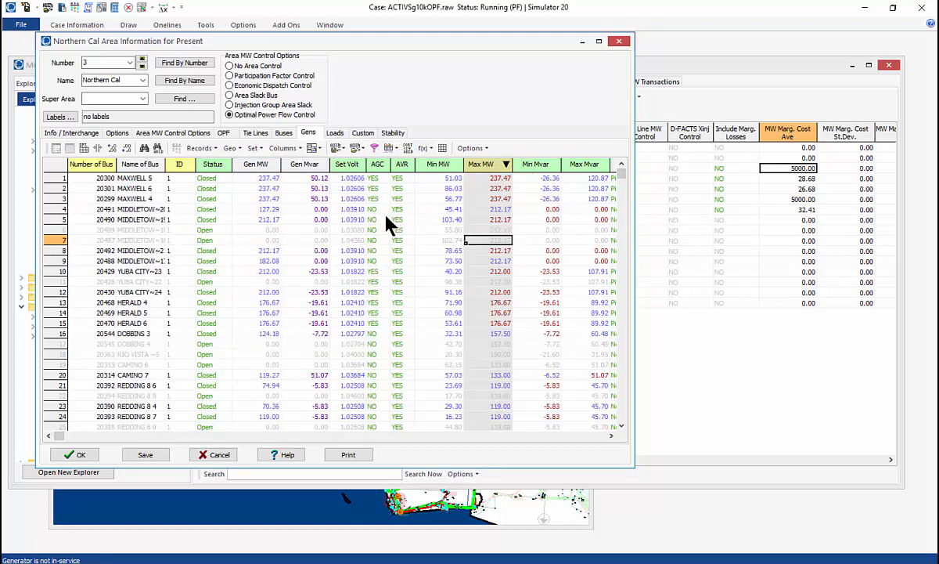
Set the status of the YUBA CITY~22 generator at bus 20428 to Closed, and solve the power flow with the message log shown.
{"action": "left_click", "coordinate": [376, 281]}
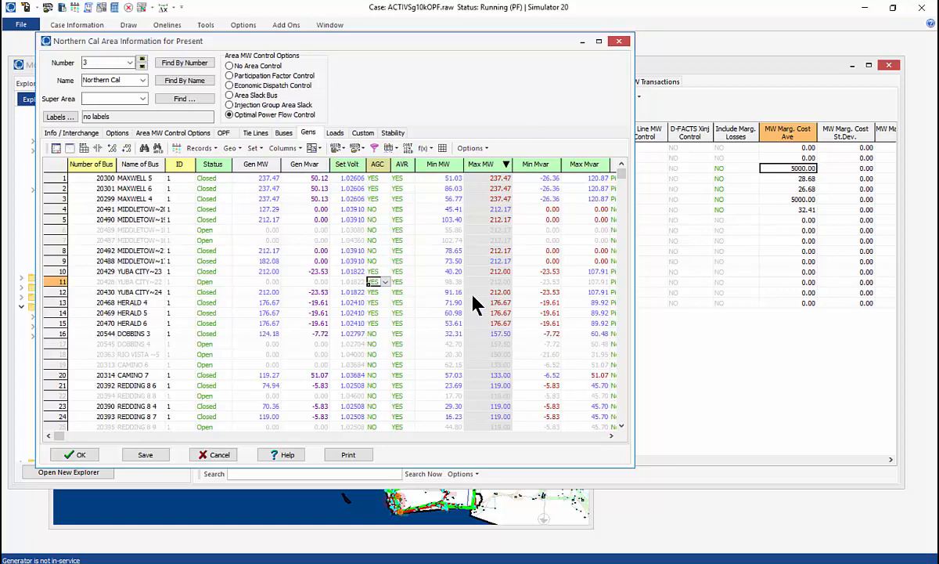
{"action": "double_click", "coordinate": [208, 282]}
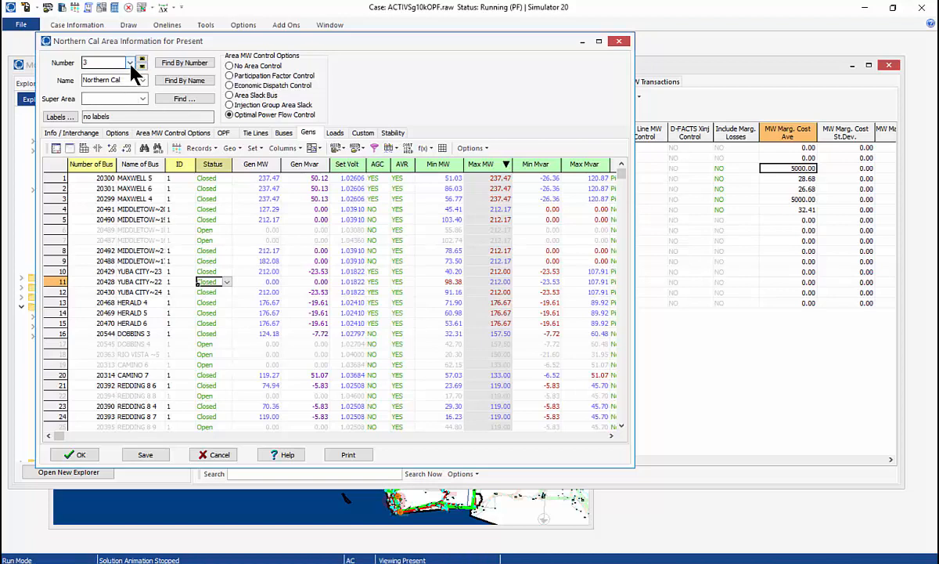
{"action": "left_click", "coordinate": [89, 9]}
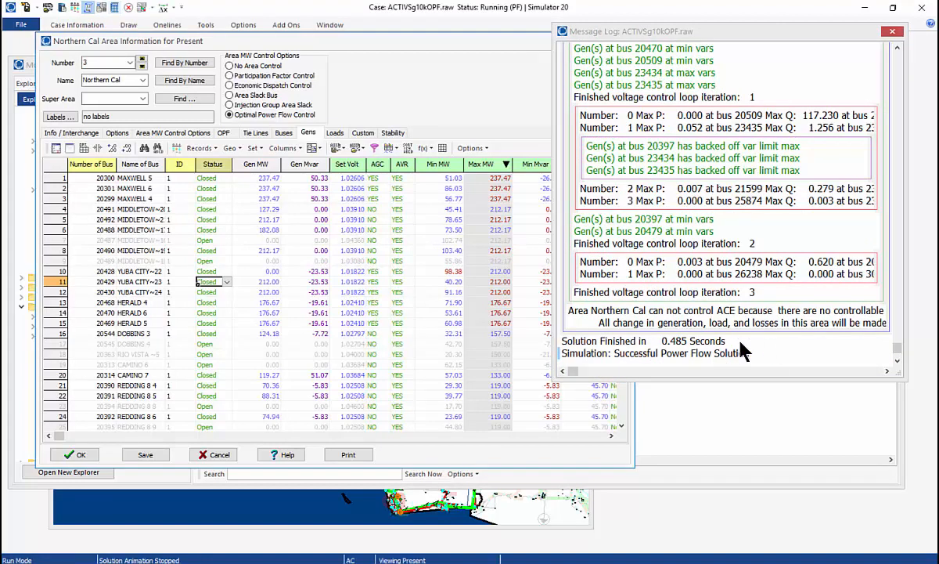
{"action": "left_click", "coordinate": [373, 281]}
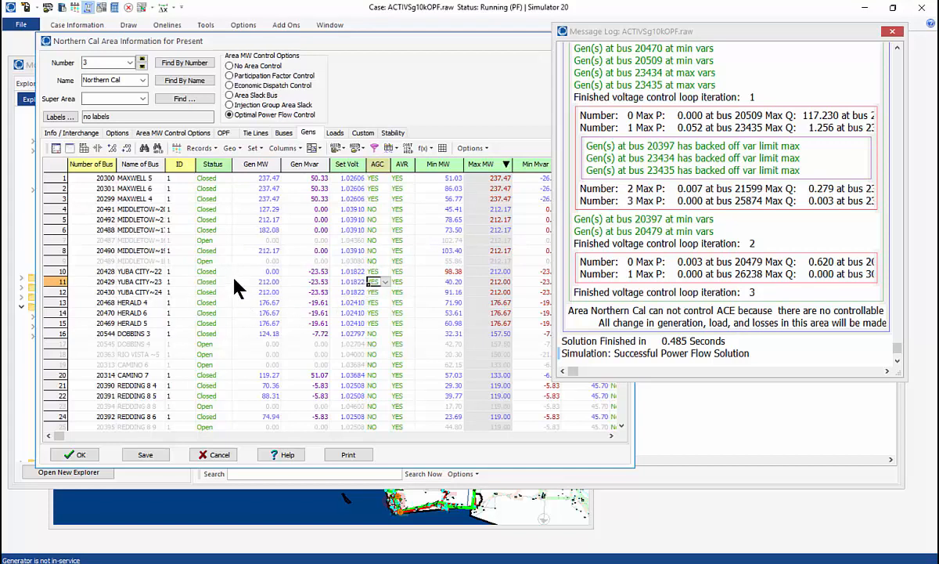
{"action": "left_click", "coordinate": [451, 273]}
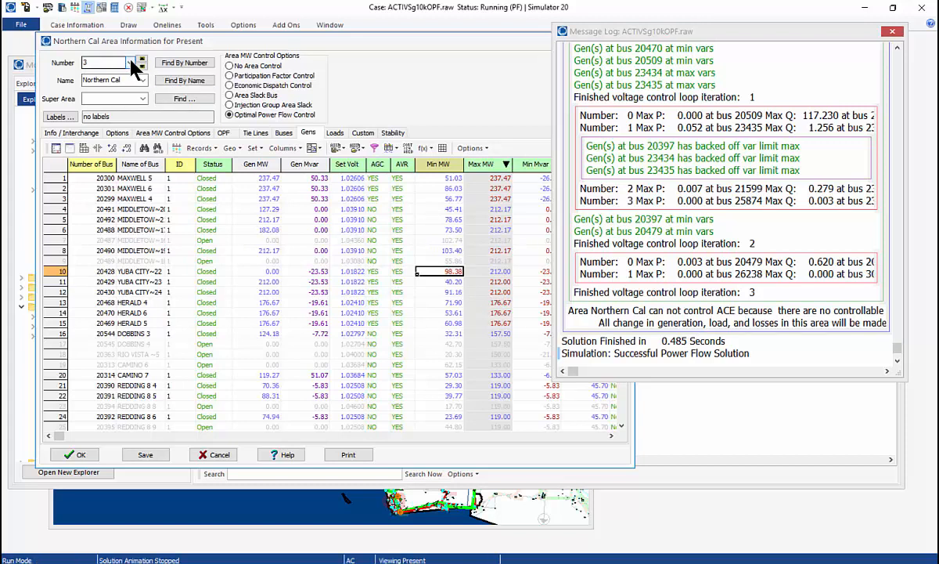
Reposition the area information dialog and switch it to area 7, Southeast Ca.
{"action": "left_click_drag", "start_coordinate": [287, 41], "coordinate": [277, 54]}
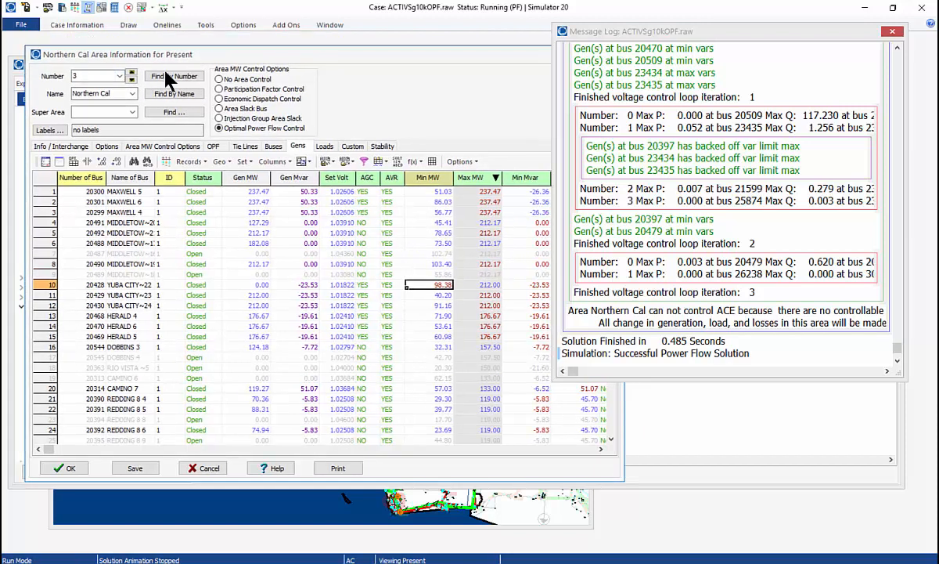
{"action": "left_click", "coordinate": [119, 76]}
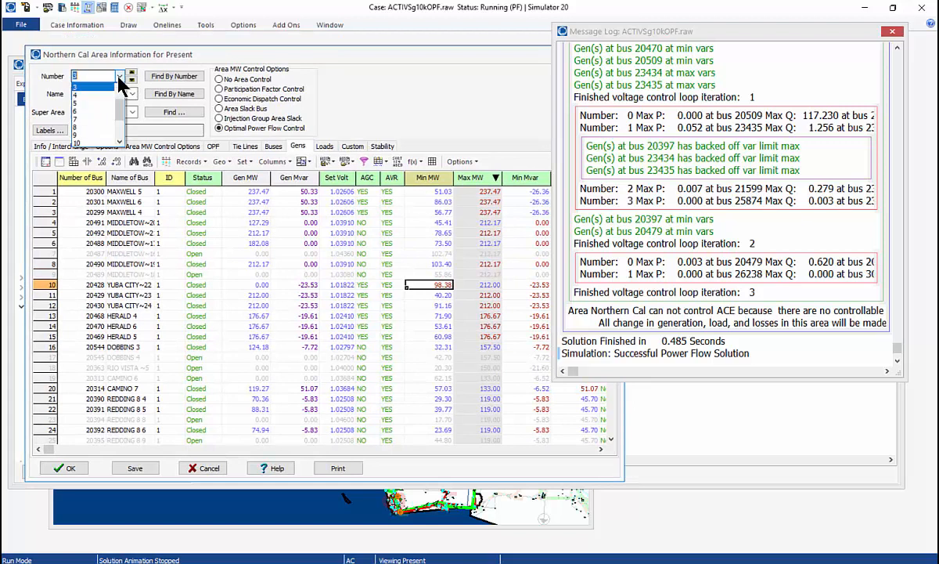
{"action": "left_click", "coordinate": [99, 123]}
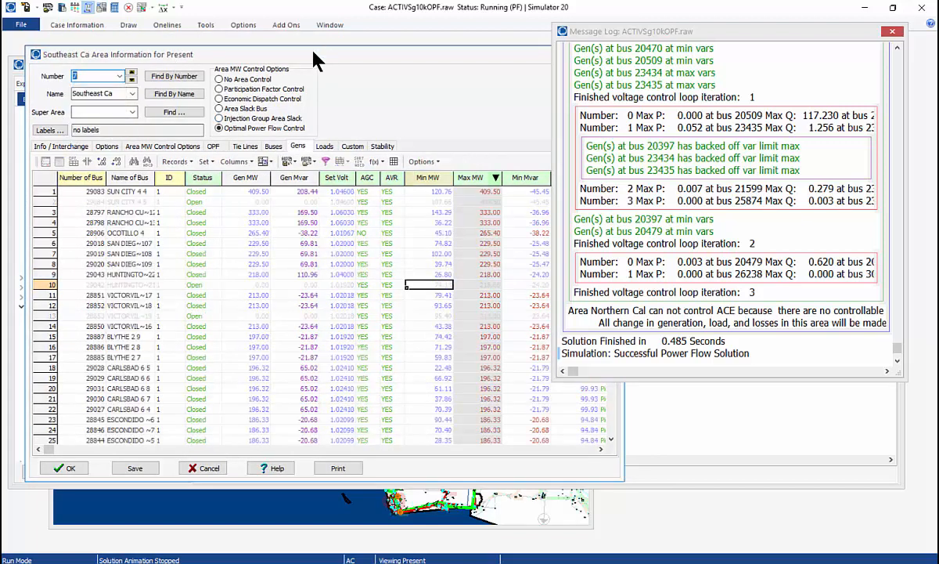
Move the area information dialog aside, close the message log, and check the average MW marginal costs in the OPF areas table.
{"action": "left_click_drag", "start_coordinate": [317, 61], "coordinate": [510, 478]}
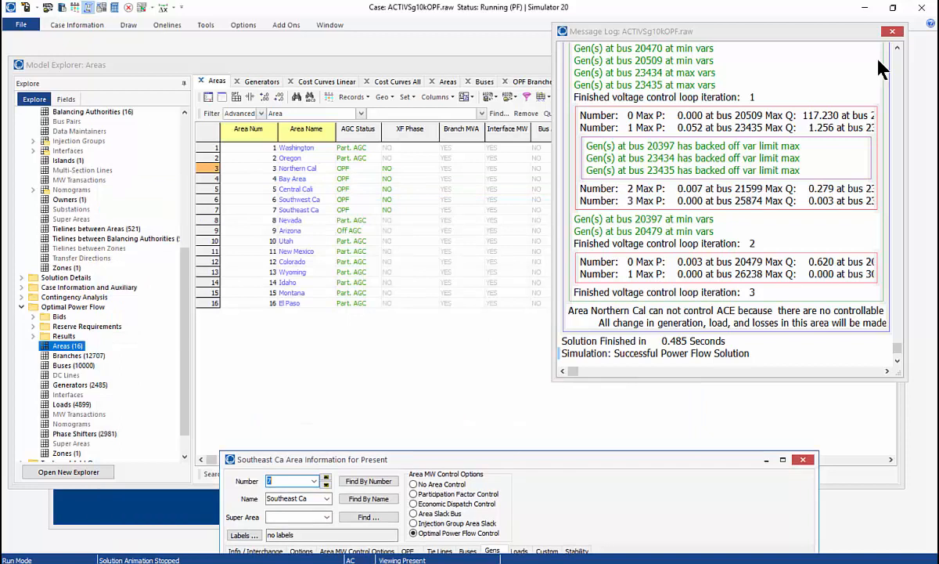
{"action": "left_click", "coordinate": [892, 32]}
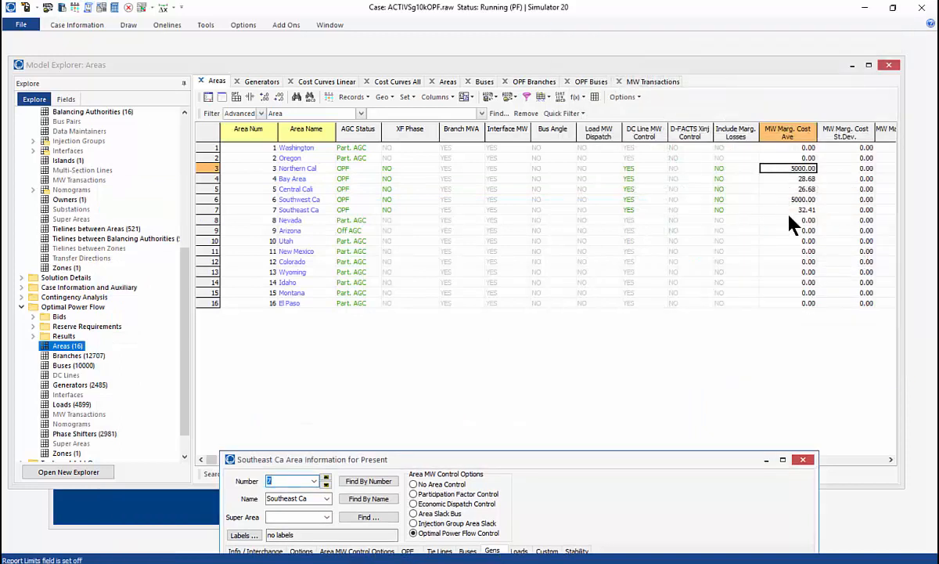
{"action": "left_click", "coordinate": [796, 199]}
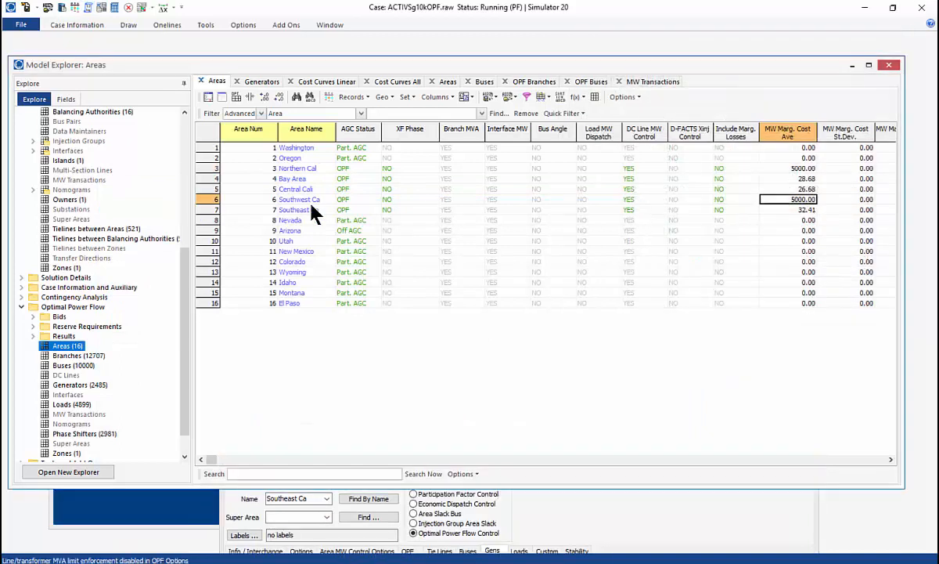
Bring the area information dialog back into view and switch it to area 6, Southwest Ca.
{"action": "left_click", "coordinate": [609, 513]}
{"action": "left_click_drag", "start_coordinate": [498, 460], "coordinate": [437, 124]}
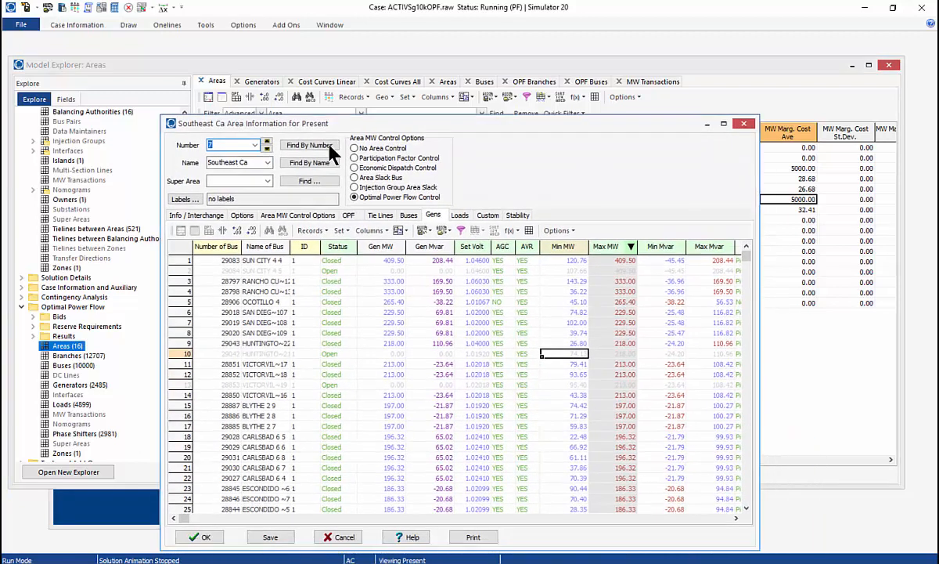
{"action": "left_click", "coordinate": [254, 146]}
{"action": "left_click", "coordinate": [256, 156]}
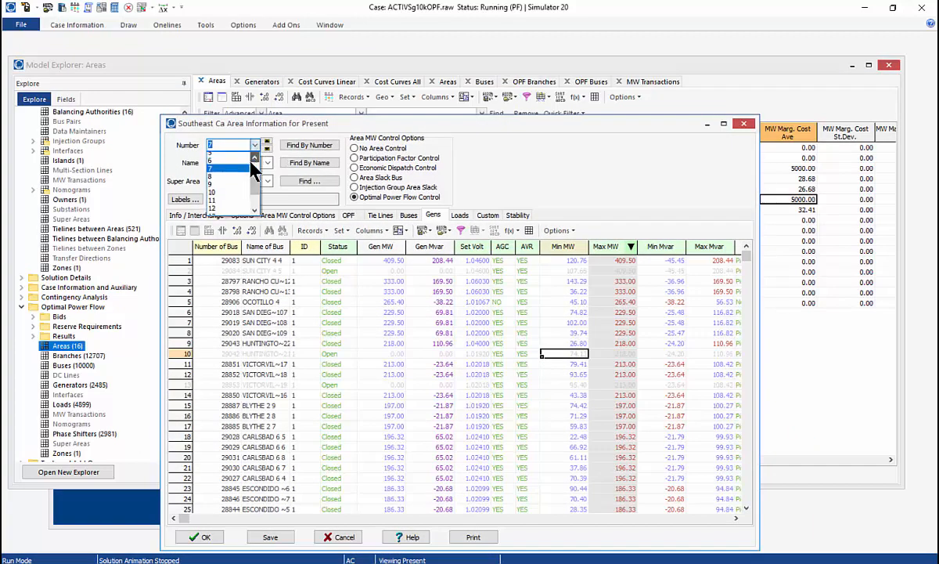
{"action": "left_click", "coordinate": [224, 163]}
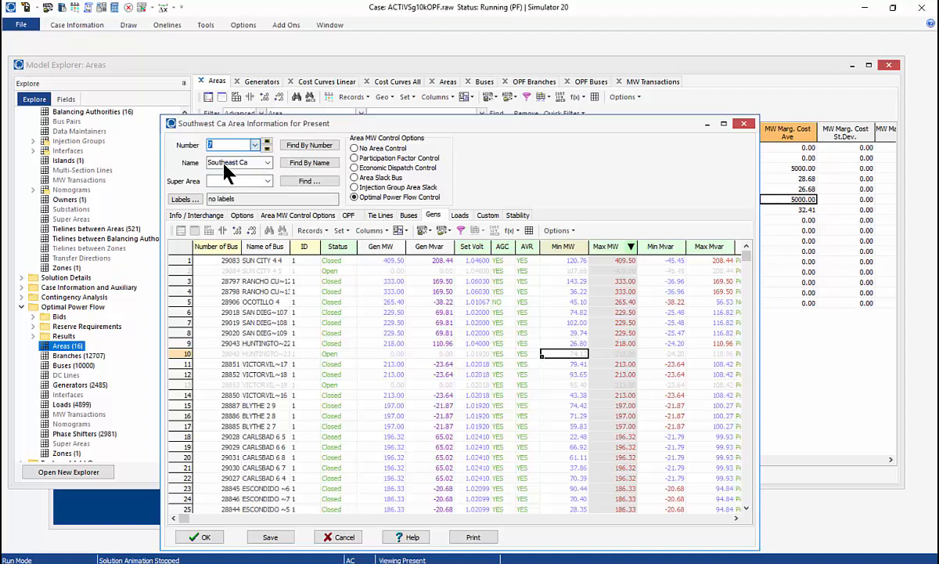
{"action": "left_click_drag", "start_coordinate": [295, 127], "coordinate": [255, 62]}
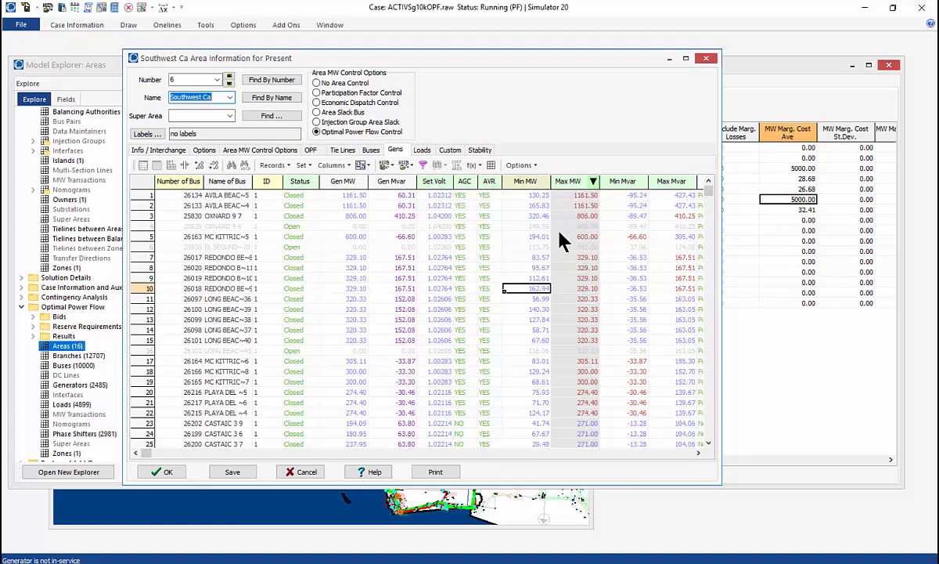
Set the status of the OXNARD 9 6 generator at bus 25829 to Closed, and re-solve the power flow with the message log shown.
{"action": "left_click", "coordinate": [286, 226]}
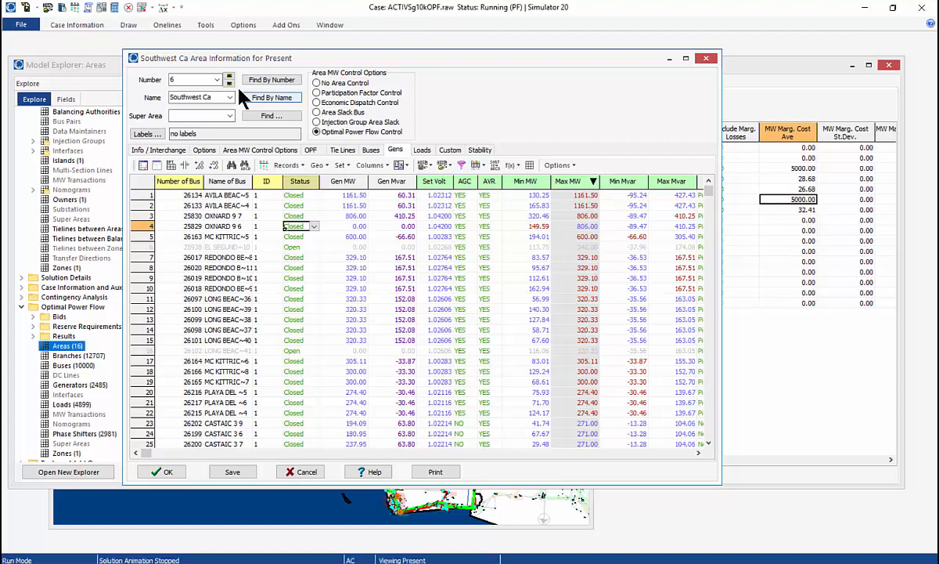
{"action": "left_click", "coordinate": [114, 8]}
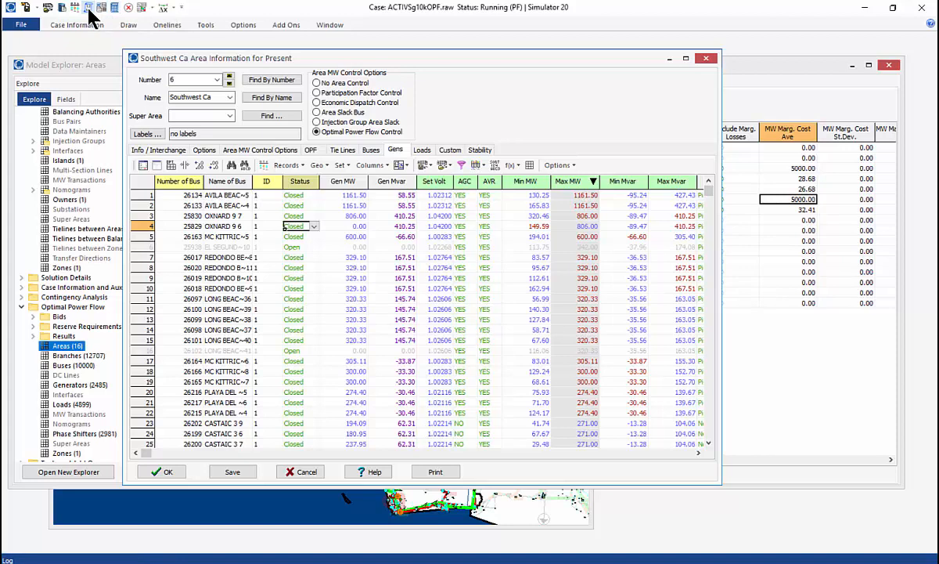
{"action": "left_click", "coordinate": [88, 9]}
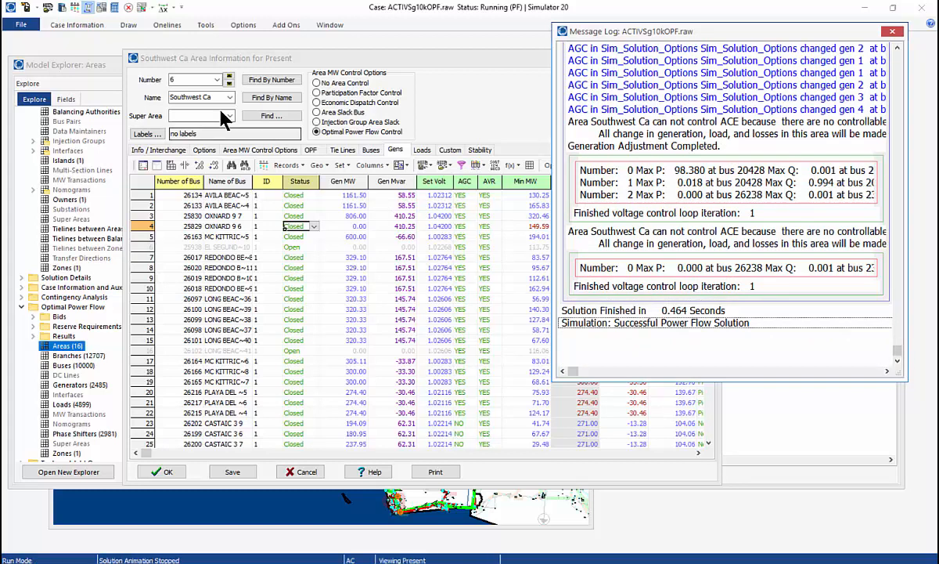
{"action": "left_click", "coordinate": [113, 8]}
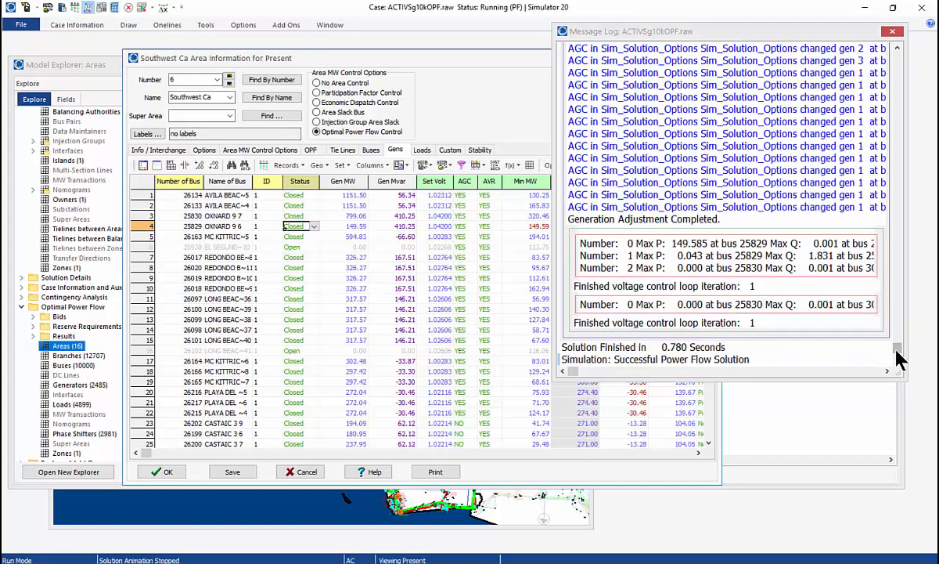
Widen the message log to read the AGC generation changes of the power flow solution, and close the log.
{"action": "left_click_drag", "start_coordinate": [898, 357], "coordinate": [900, 366]}
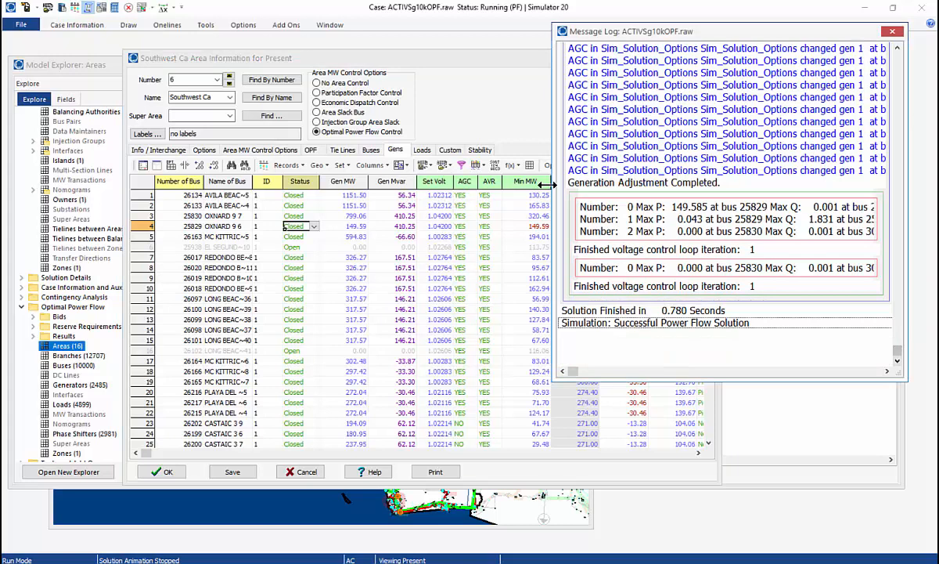
{"action": "left_click_drag", "start_coordinate": [559, 160], "coordinate": [415, 160]}
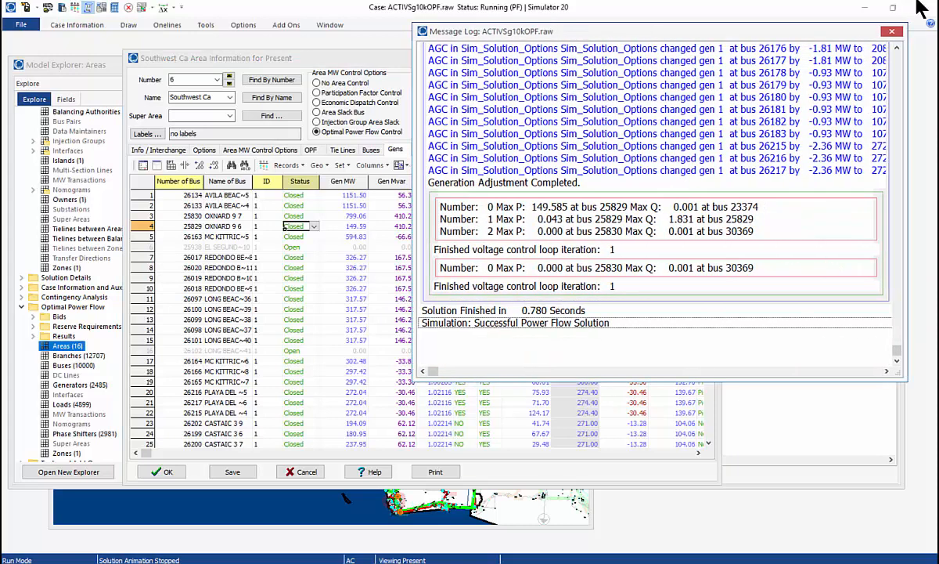
{"action": "left_click", "coordinate": [892, 30]}
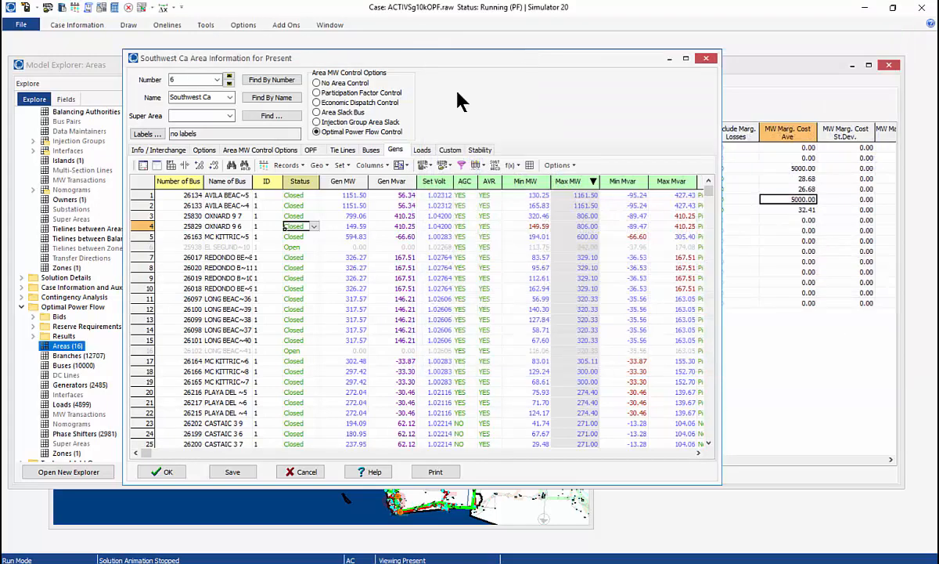
Solve the Primal LP OPF and select the average MW marginal costs of areas 3 through 7 for comparison.
{"action": "left_click", "coordinate": [294, 25]}
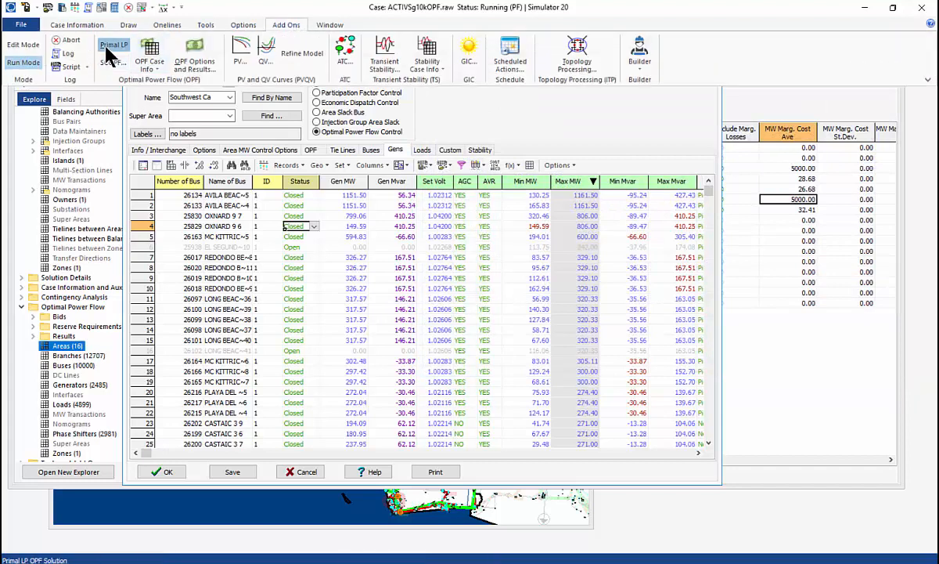
{"action": "left_click", "coordinate": [107, 45]}
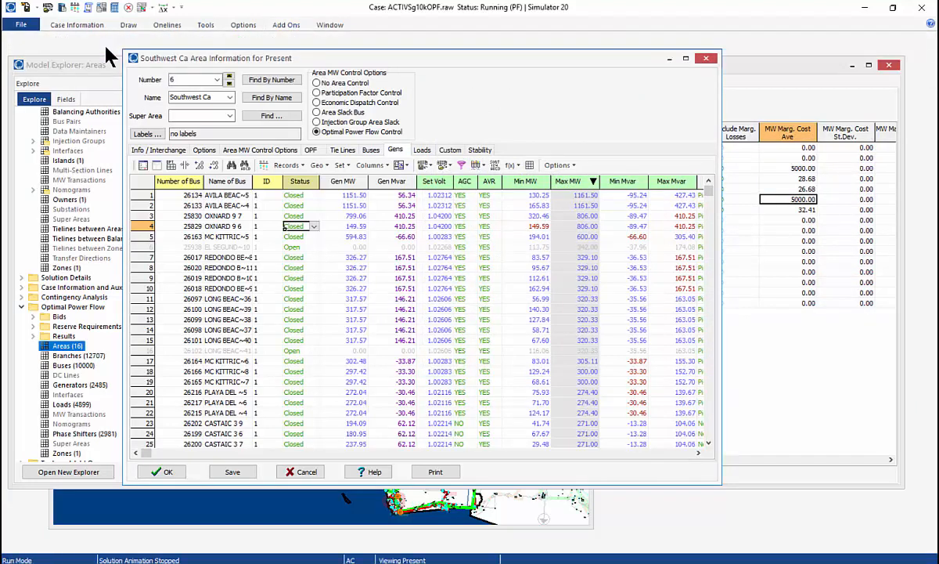
{"action": "left_click", "coordinate": [792, 170]}
{"action": "left_click_drag", "start_coordinate": [791, 168], "coordinate": [792, 208]}
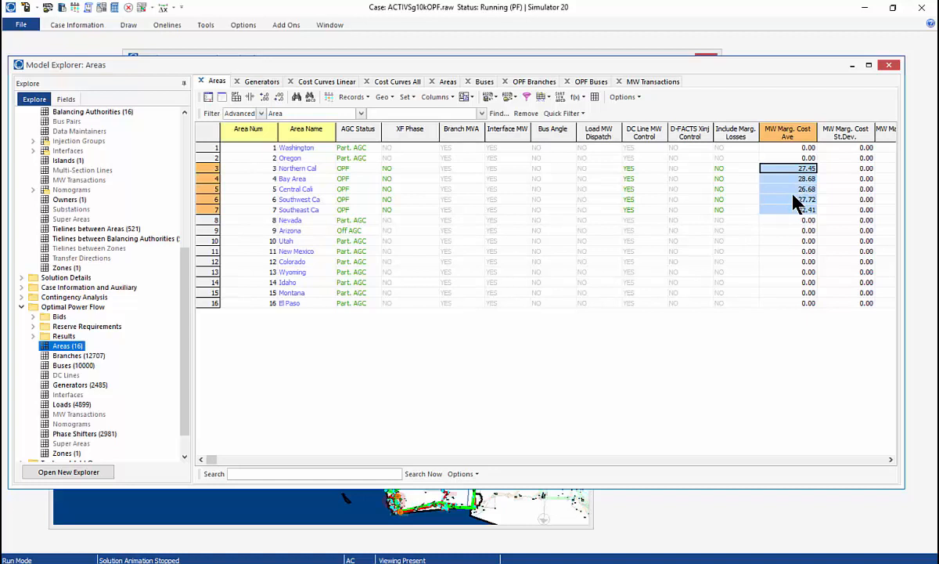
Review the final LP OPF solution messages in the message log and close it.
{"action": "left_click", "coordinate": [83, 8]}
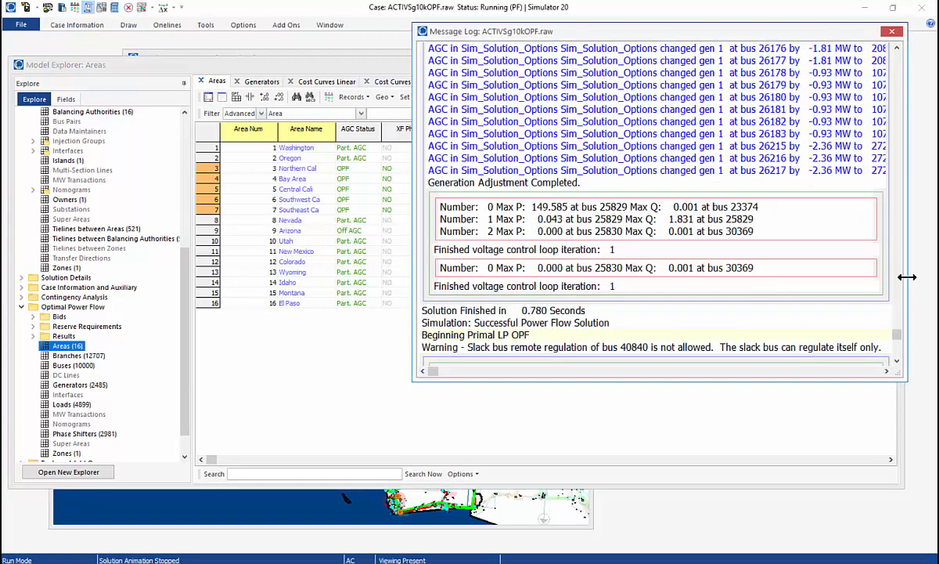
{"action": "left_click_drag", "start_coordinate": [897, 336], "coordinate": [895, 353]}
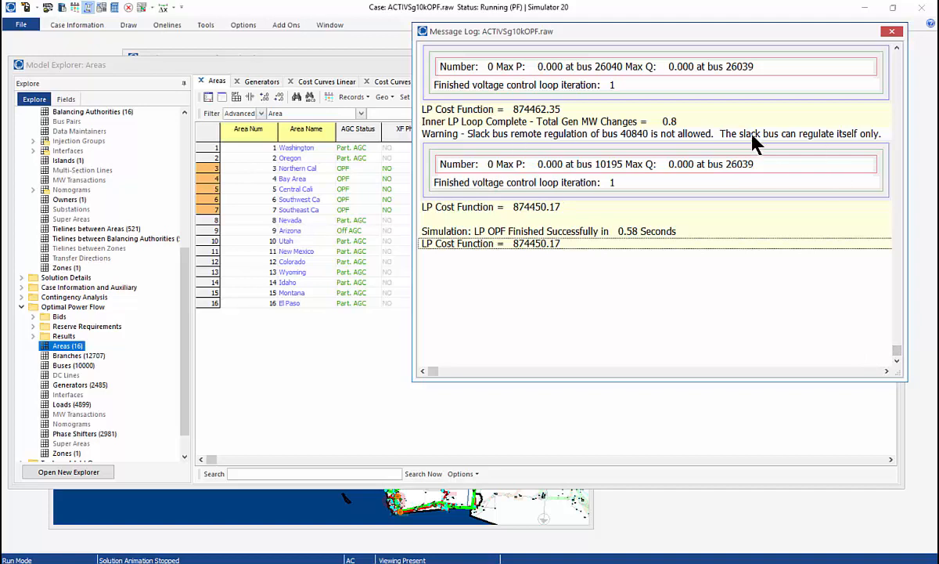
{"action": "left_click", "coordinate": [892, 32]}
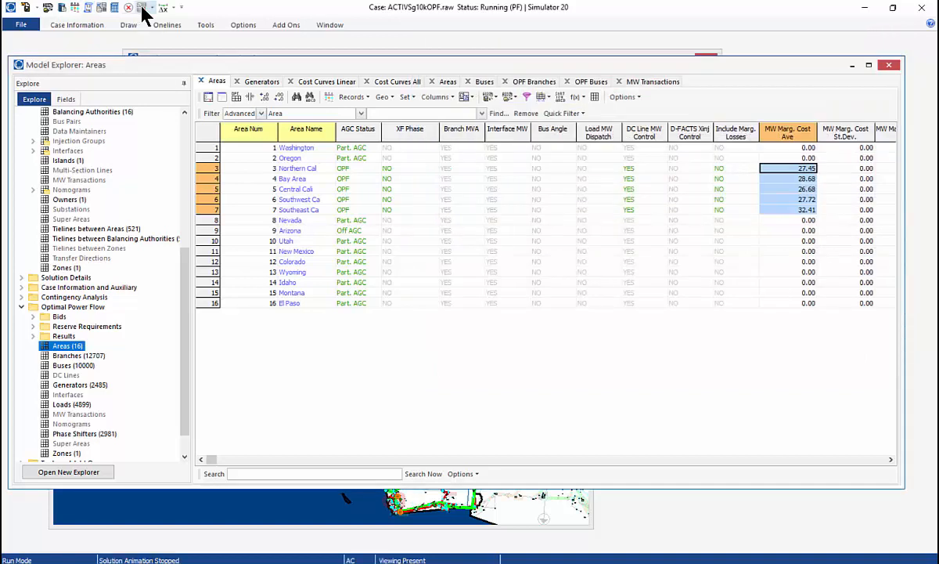
Review the solution summary in the LP OPF dialog, including unenforceable area constraints and marginal costs, and close the dialog.
{"action": "left_click", "coordinate": [141, 7]}
{"action": "left_click", "coordinate": [149, 36]}
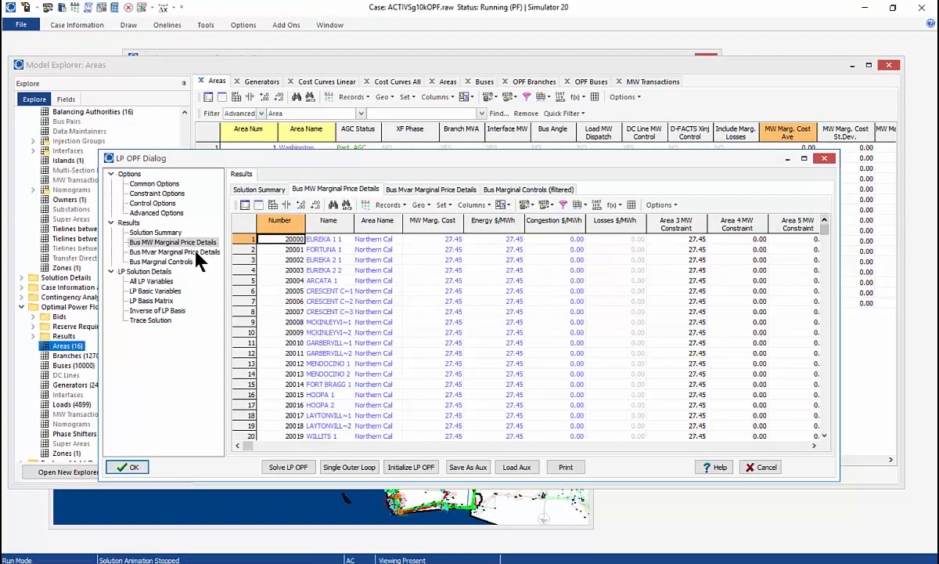
{"action": "left_click", "coordinate": [155, 232]}
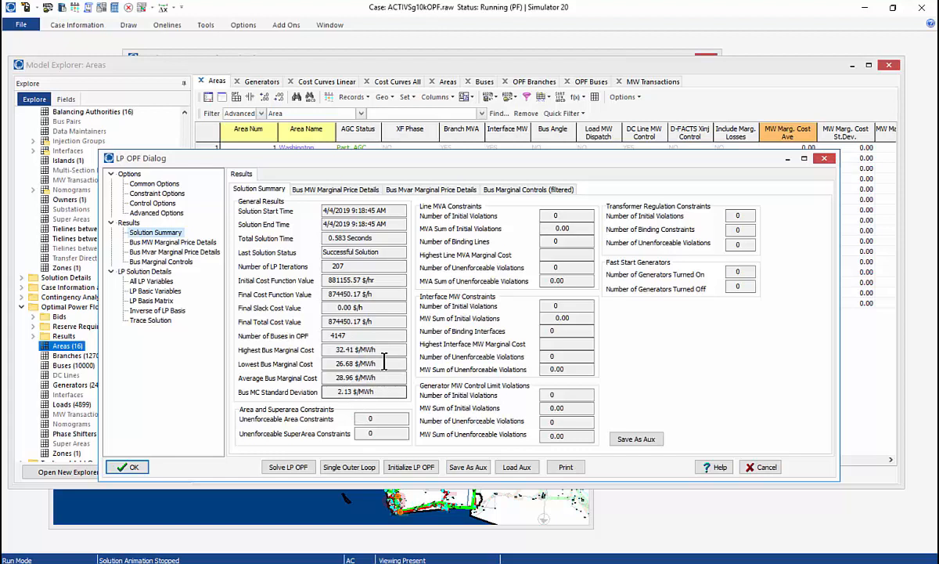
{"action": "left_click", "coordinate": [823, 159]}
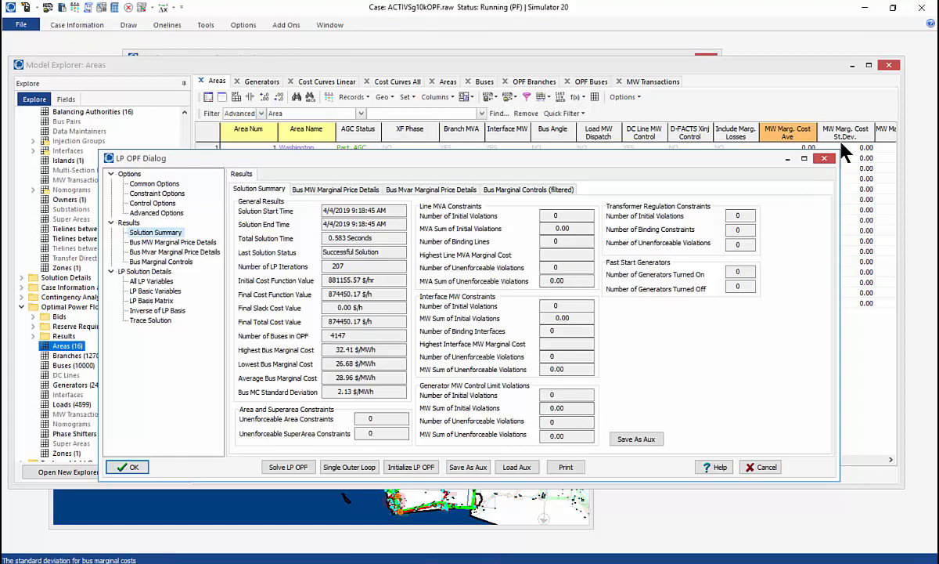
{"action": "left_click", "coordinate": [826, 161]}
Switch to the PowerPoint slide show, advance to the Unconstrained OPF slide, and return to PowerWorld Simulator.
{"action": "key", "text": "alt+Tab"}
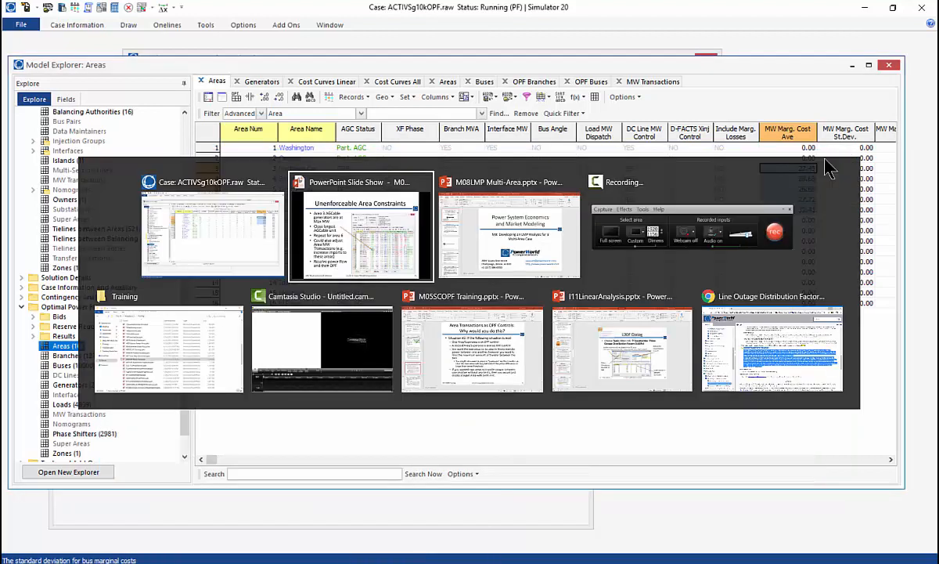
{"action": "left_click", "coordinate": [826, 160]}
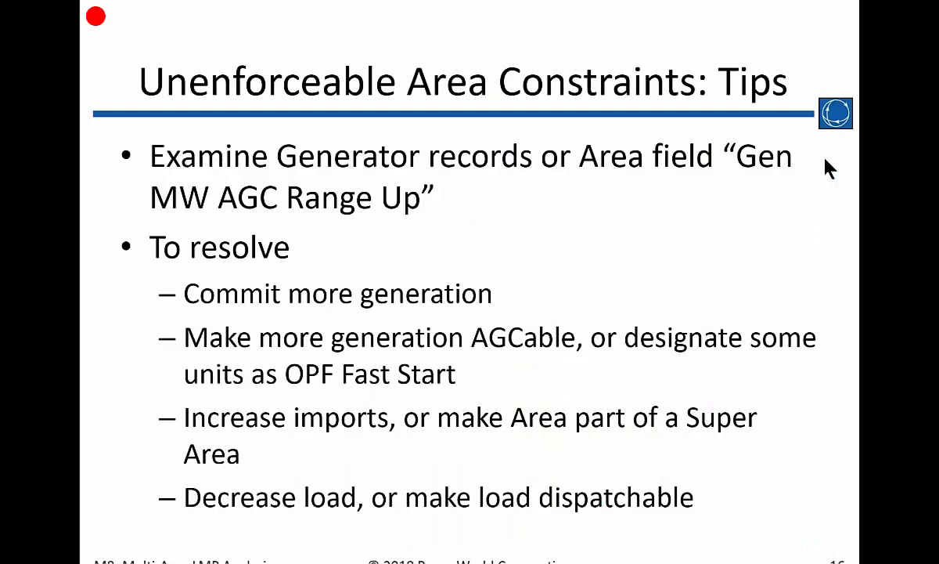
{"action": "left_click", "coordinate": [349, 525]}
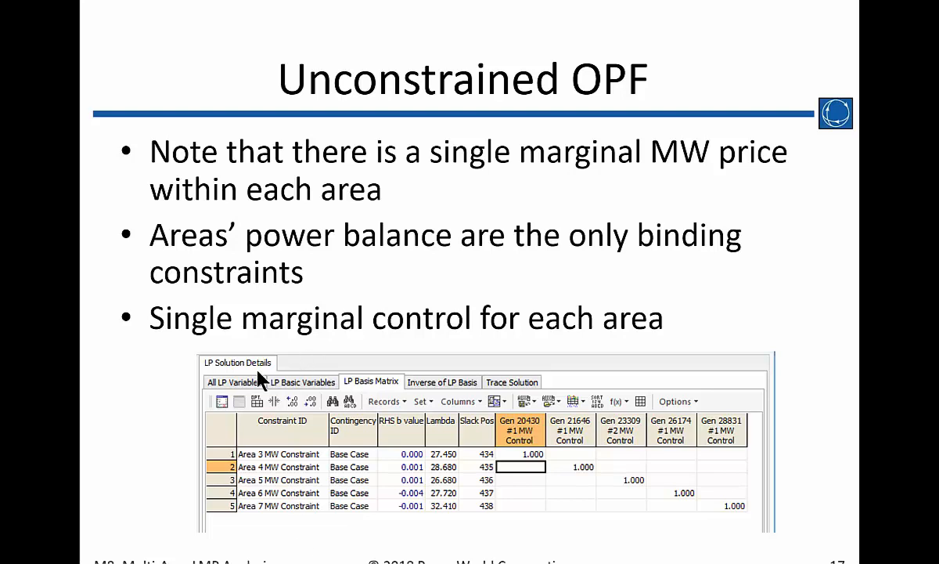
{"action": "key", "text": "alt+Tab"}
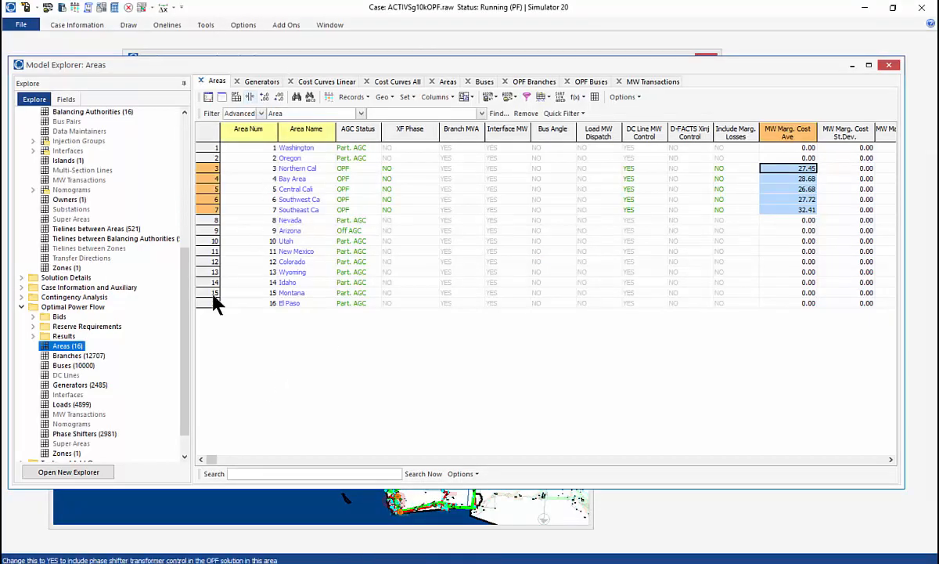
Open the OPF options and results and examine the bus marginal controls across all the marginal generator columns.
{"action": "left_click_drag", "start_coordinate": [183, 340], "coordinate": [185, 348]}
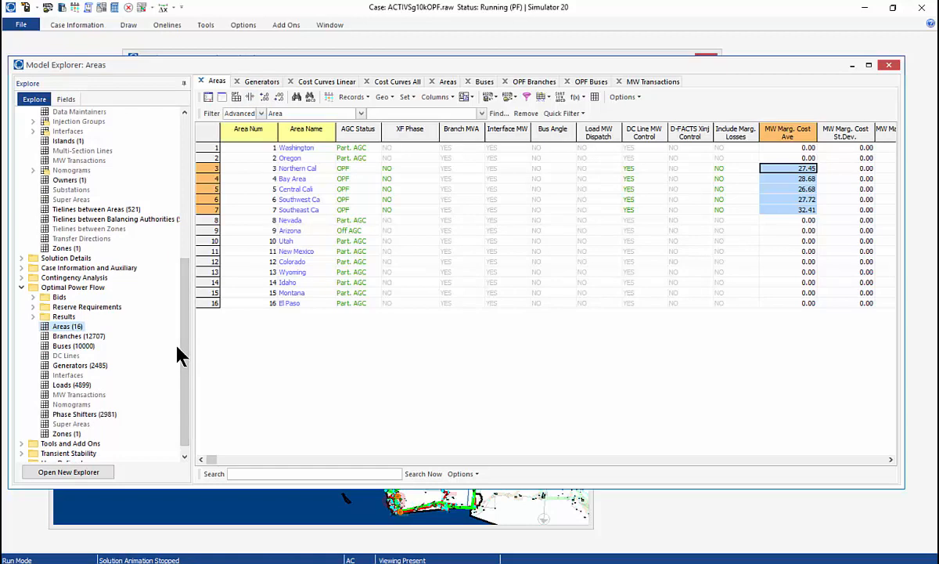
{"action": "left_click", "coordinate": [148, 9]}
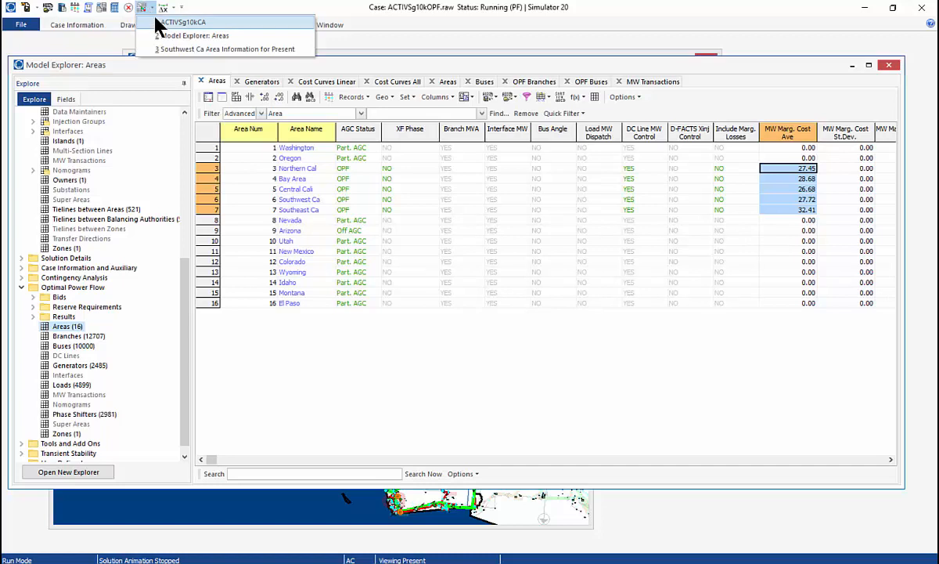
{"action": "left_click", "coordinate": [274, 21]}
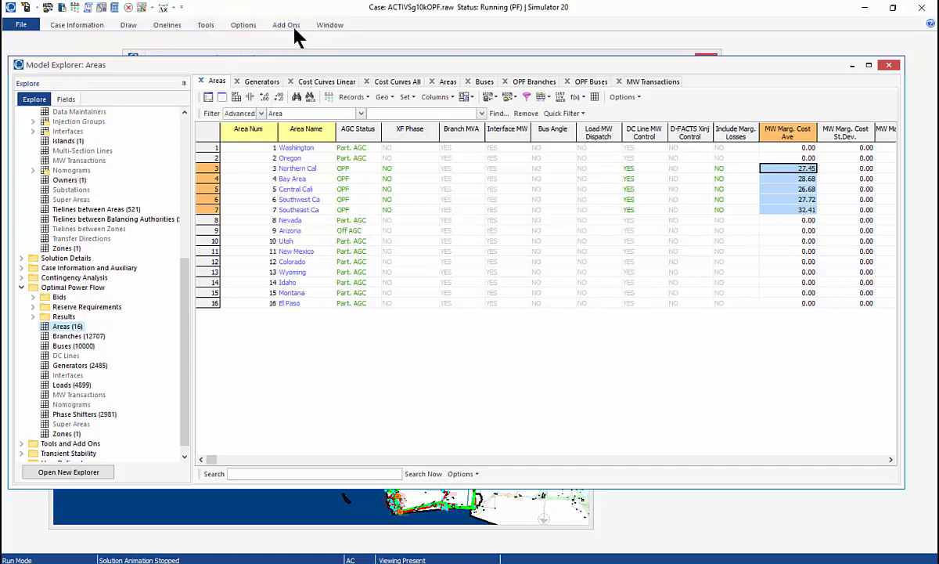
{"action": "left_click", "coordinate": [274, 22]}
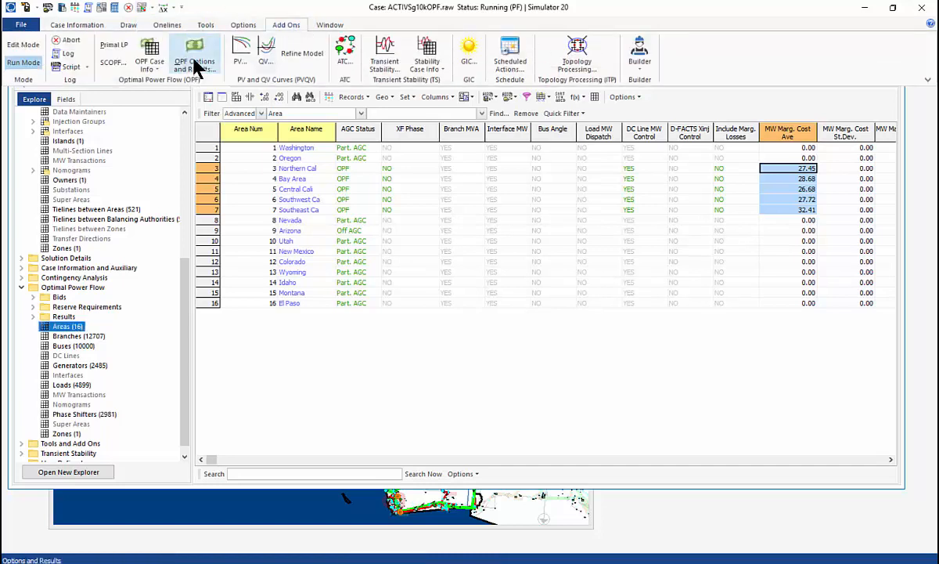
{"action": "left_click", "coordinate": [193, 65]}
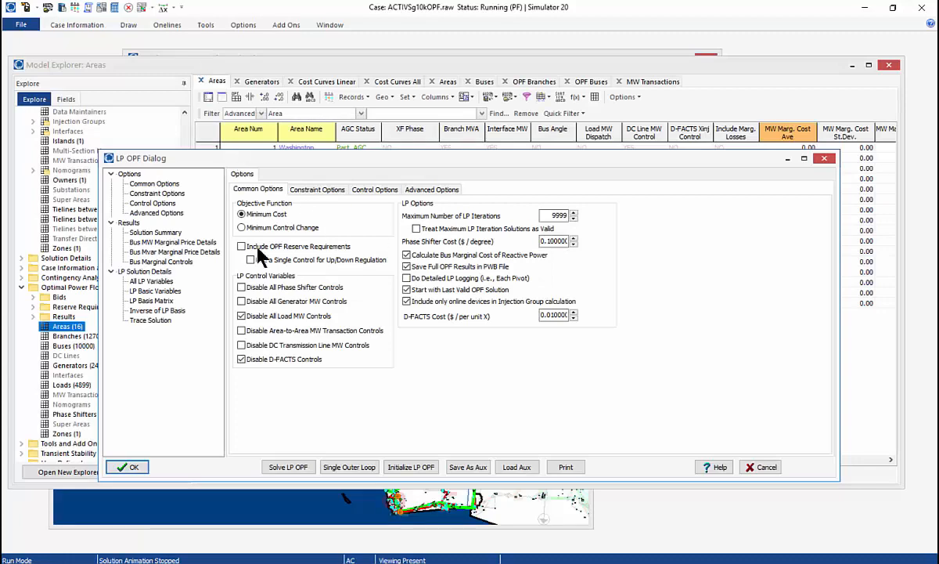
{"action": "left_click", "coordinate": [156, 263]}
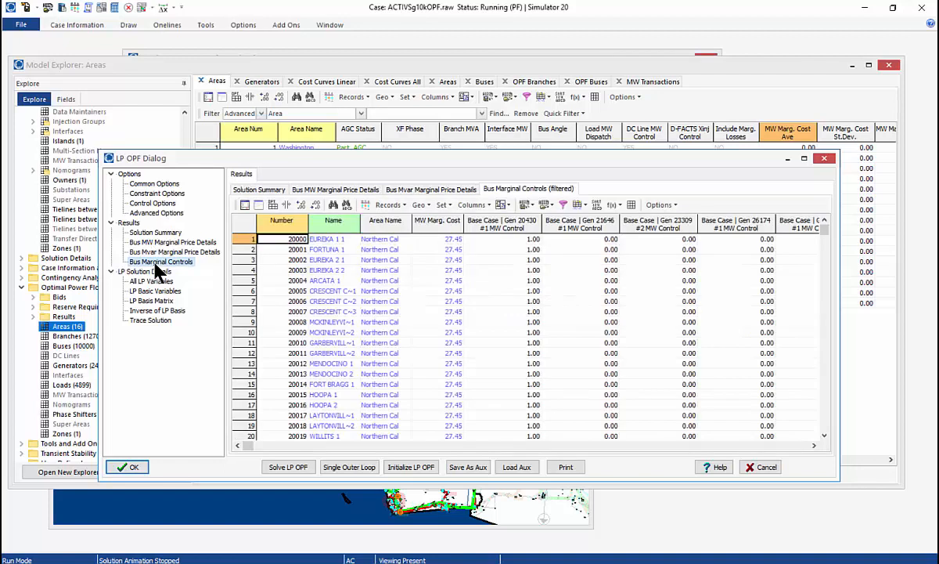
{"action": "scroll", "coordinate": [626, 380], "scroll_direction": "down", "scroll_amount": 11}
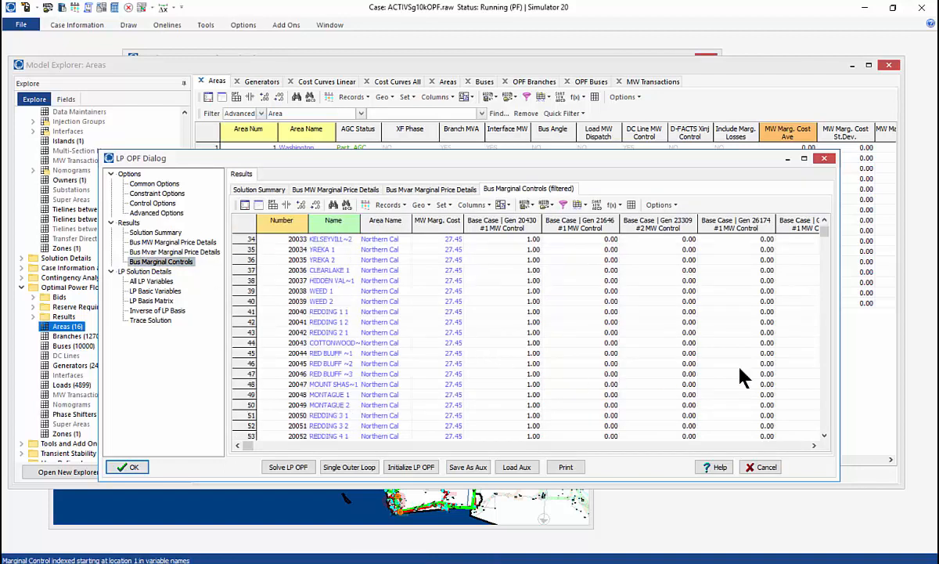
{"action": "left_click", "coordinate": [813, 445]}
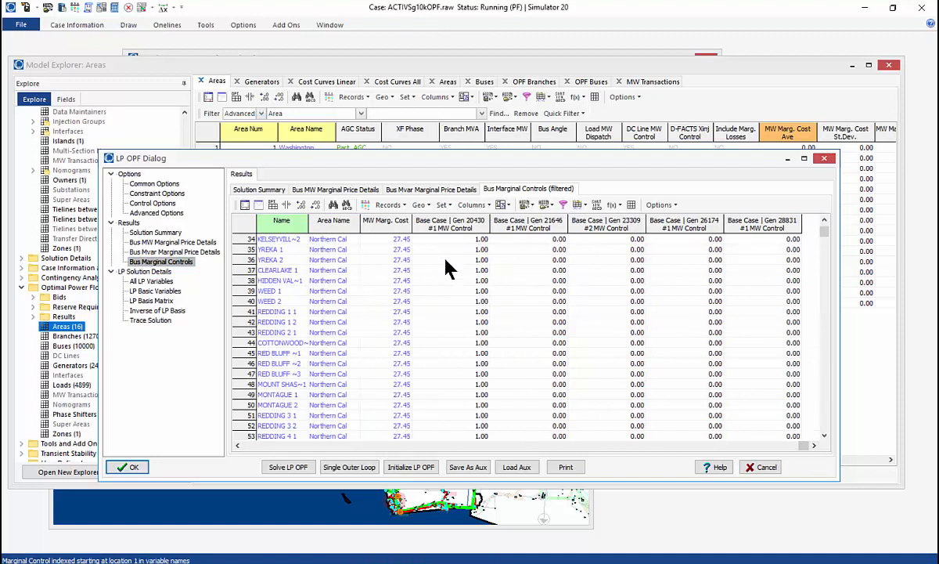
Examine the LP Basis Matrix, narrowing the Constraint ID column to compare area constraints, lambdas and marginal generator controls.
{"action": "left_click", "coordinate": [162, 301]}
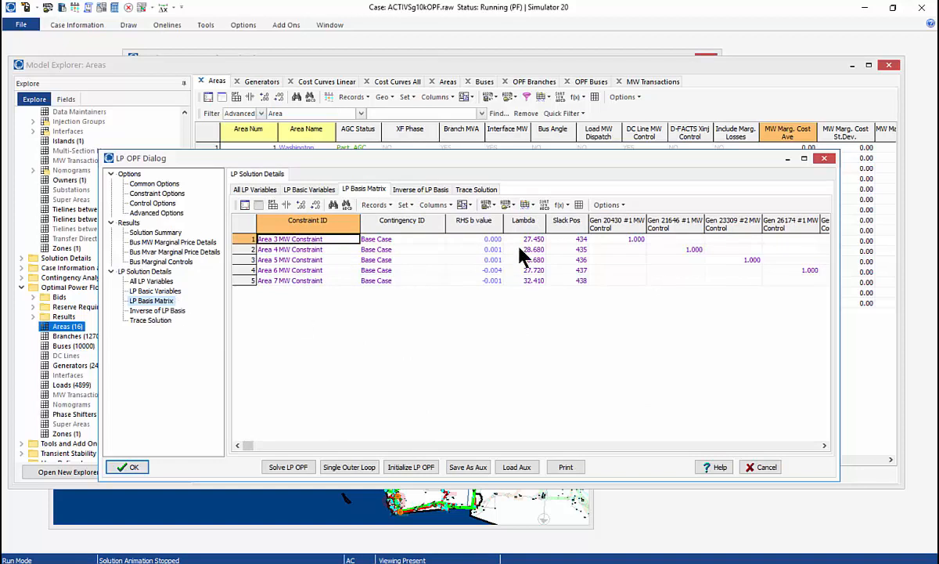
{"action": "left_click_drag", "start_coordinate": [445, 220], "coordinate": [346, 225]}
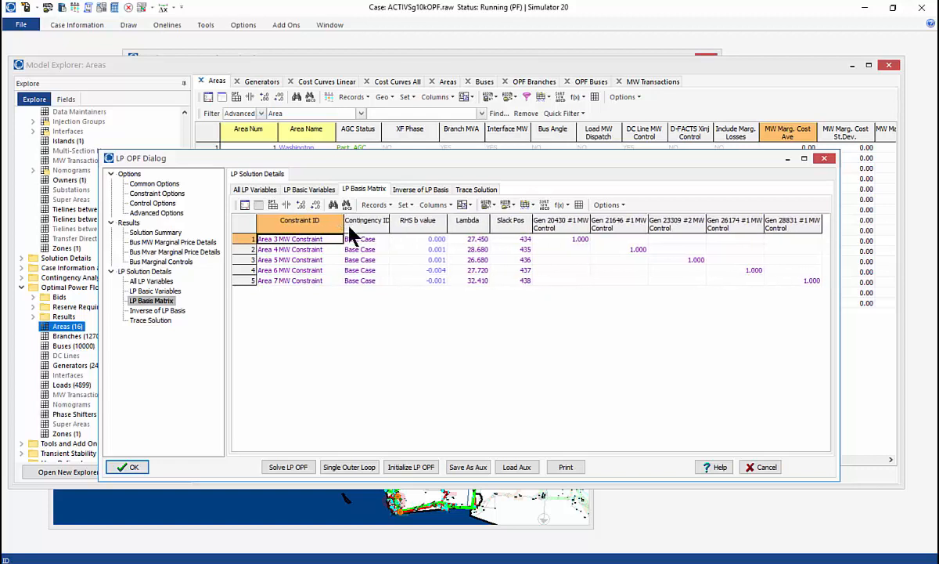
{"action": "left_click_drag", "start_coordinate": [469, 238], "coordinate": [483, 291]}
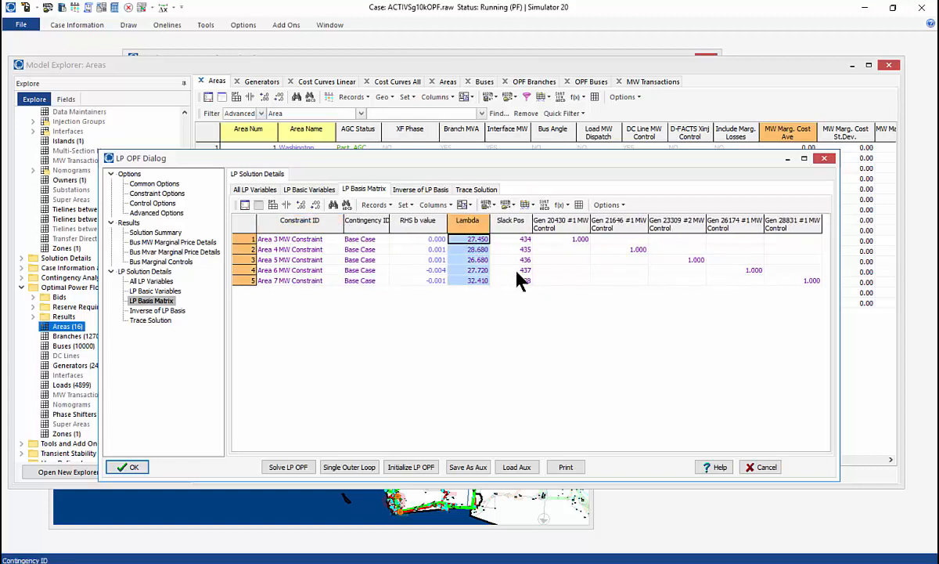
{"action": "left_click", "coordinate": [580, 242]}
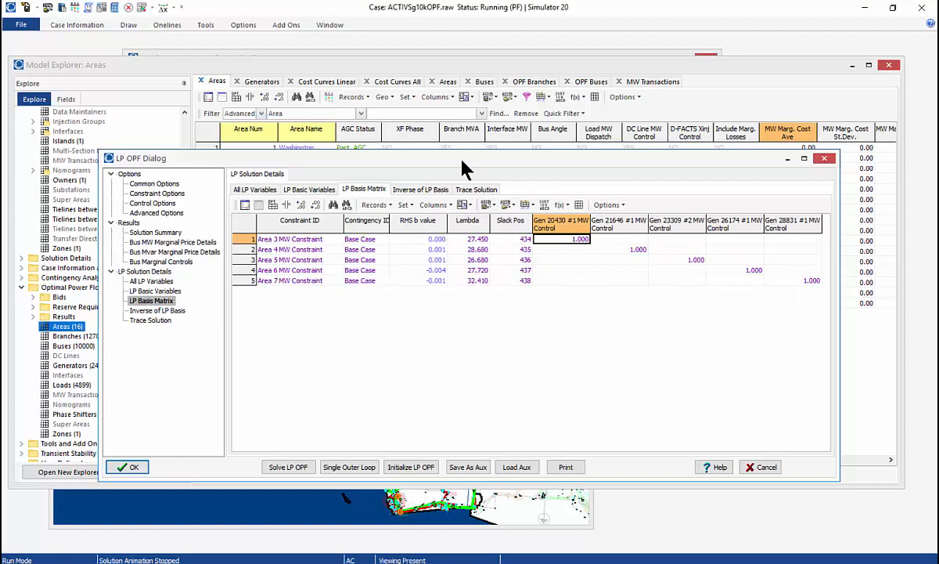
Switch to the PowerPoint slide show, advance to the Set Cost Curves for Hydro Units slide, and return to PowerWorld Simulator.
{"action": "key", "text": "alt+Tab"}
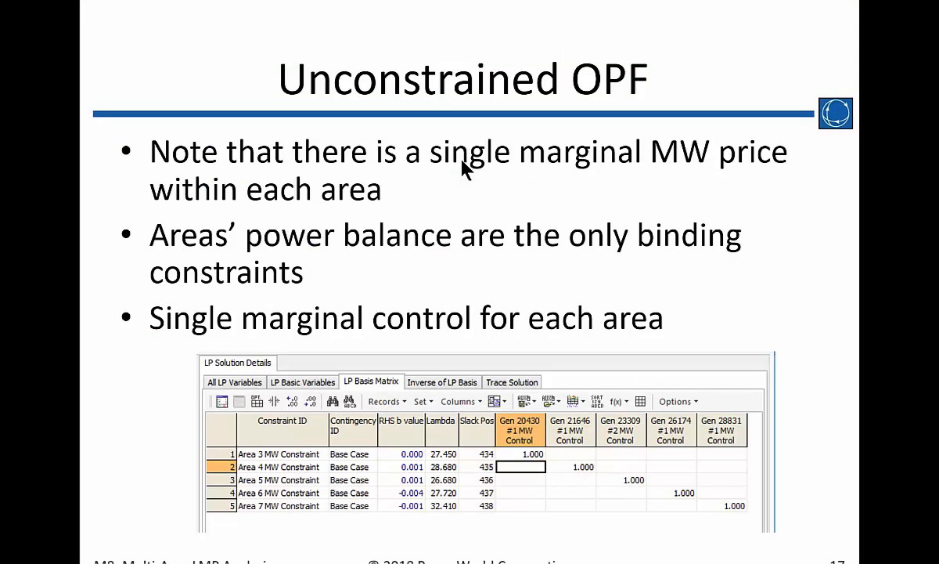
{"action": "key", "text": "Right"}
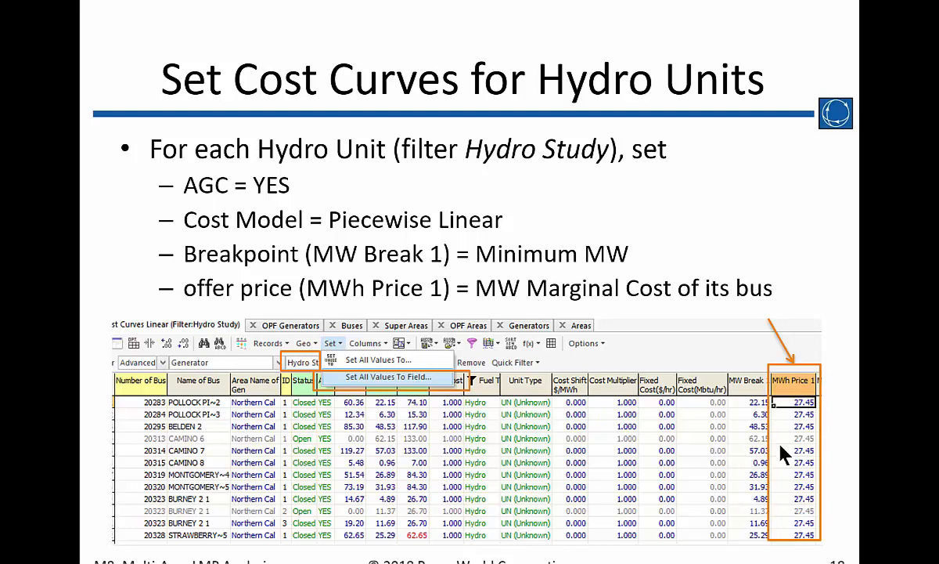
{"action": "key", "text": "alt+Tab"}
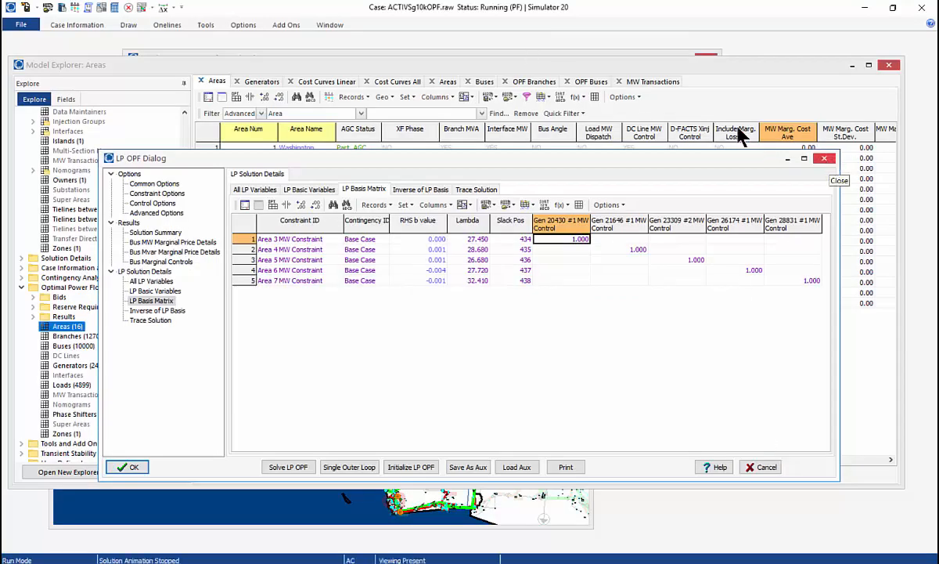
Filter the Model Explorer generators with the Hydro filter and set AGC to YES for all of them.
{"action": "left_click", "coordinate": [485, 66]}
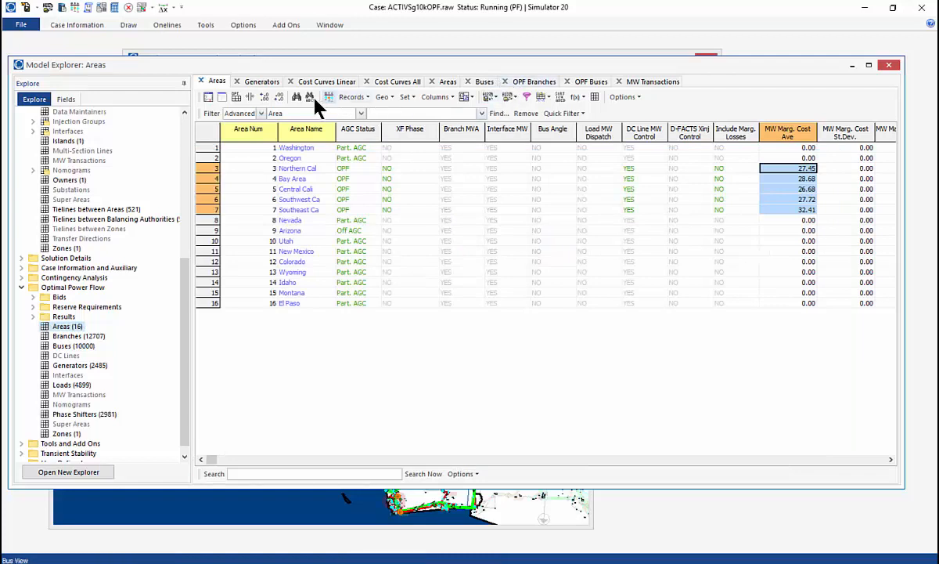
{"action": "left_click", "coordinate": [263, 83]}
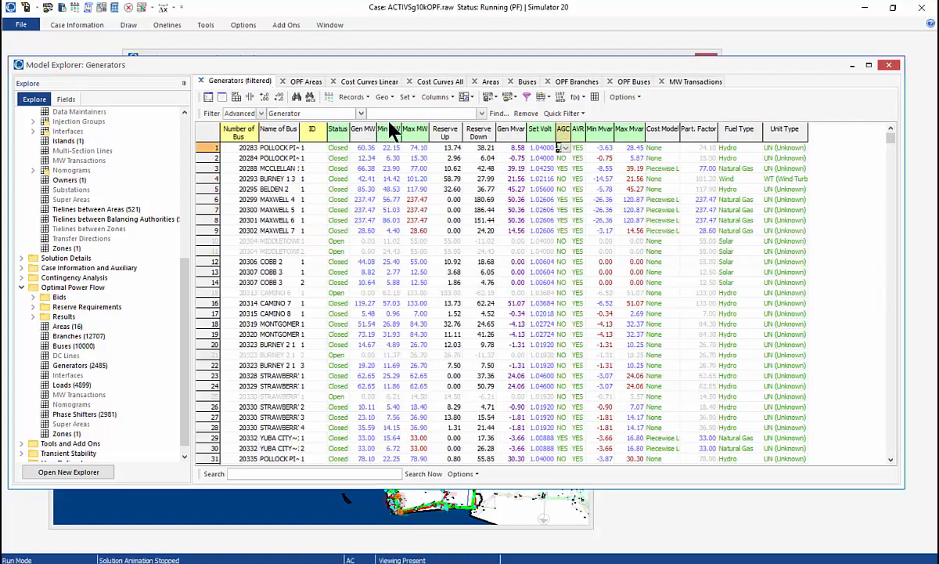
{"action": "left_click", "coordinate": [482, 113]}
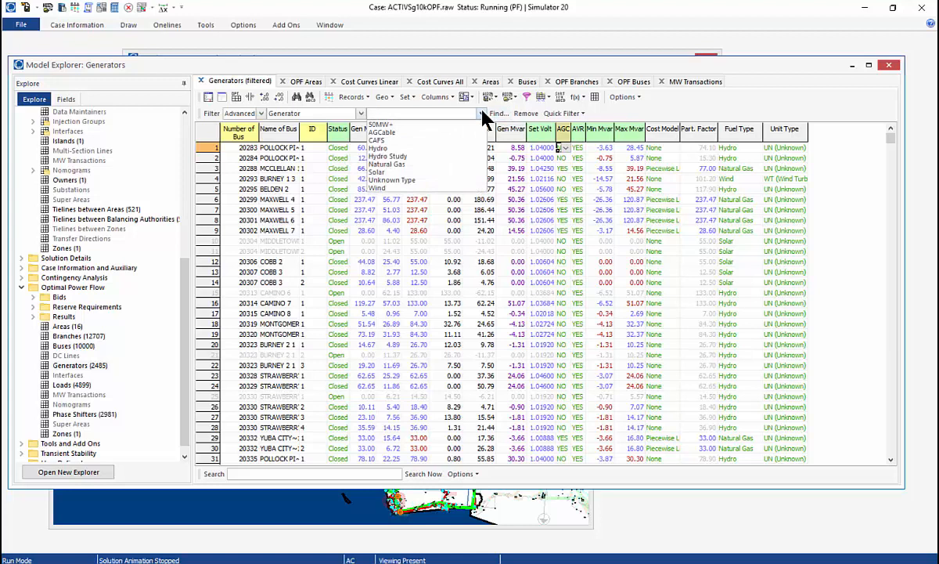
{"action": "left_click", "coordinate": [385, 147]}
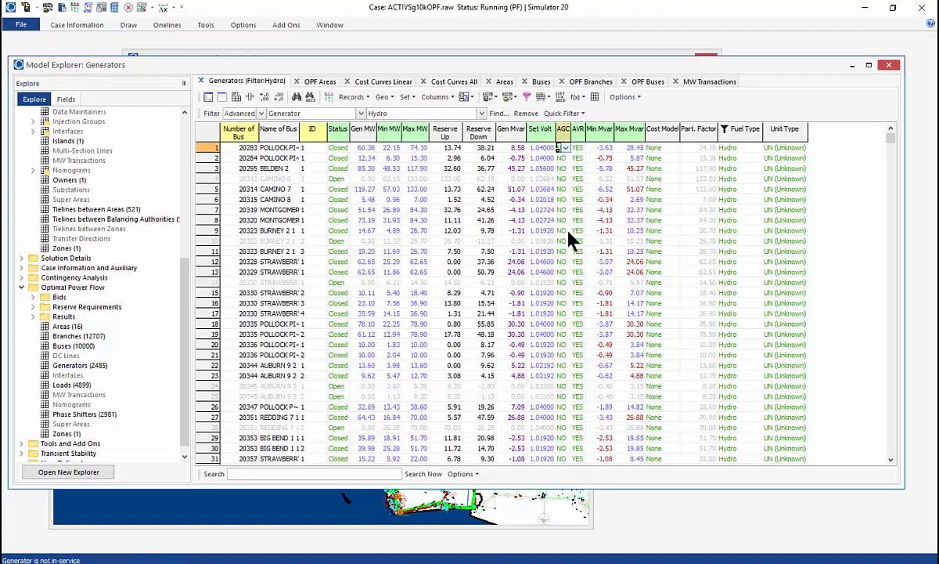
{"action": "left_click", "coordinate": [561, 179]}
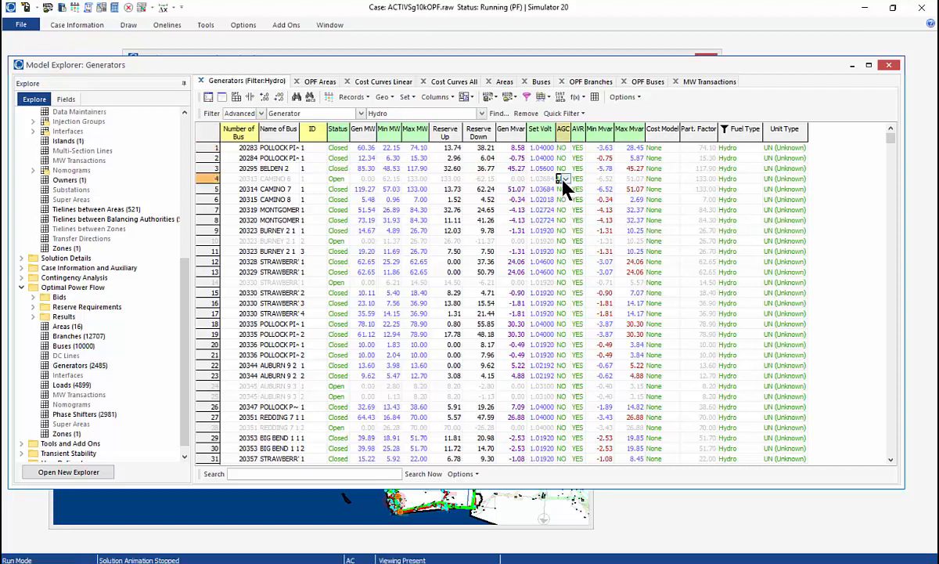
{"action": "left_click", "coordinate": [408, 96]}
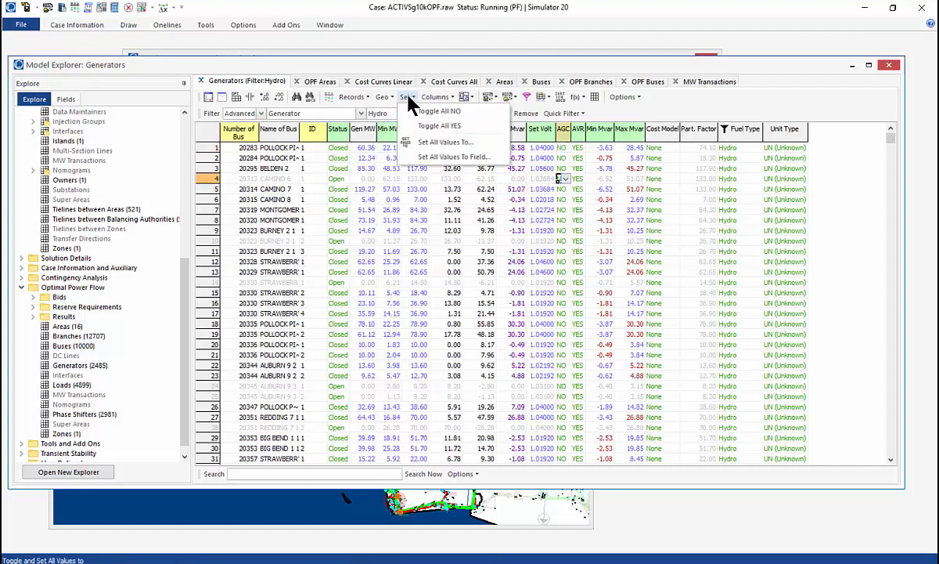
{"action": "left_click", "coordinate": [424, 126]}
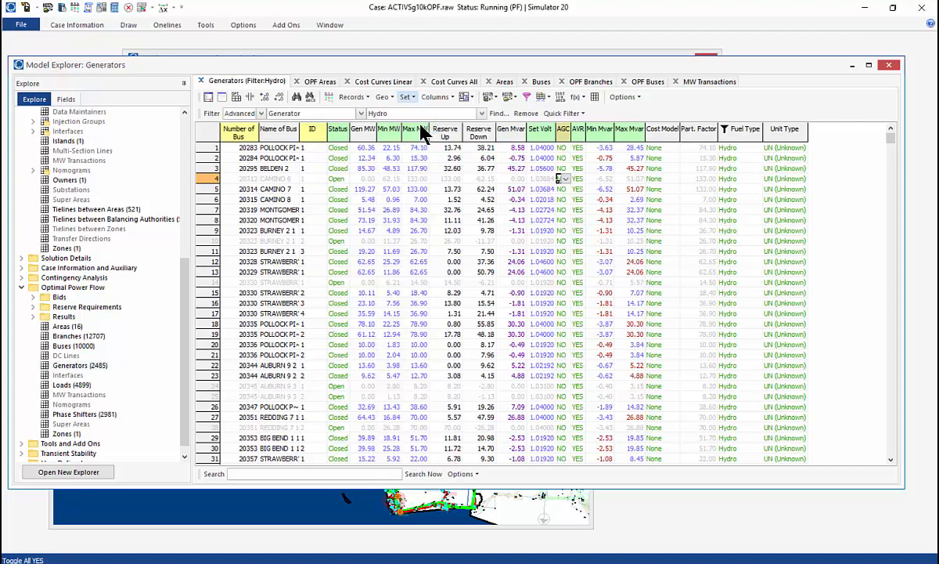
Set the Cost Model of all the filtered hydro generators to Piecewise Linear.
{"action": "left_click", "coordinate": [656, 158]}
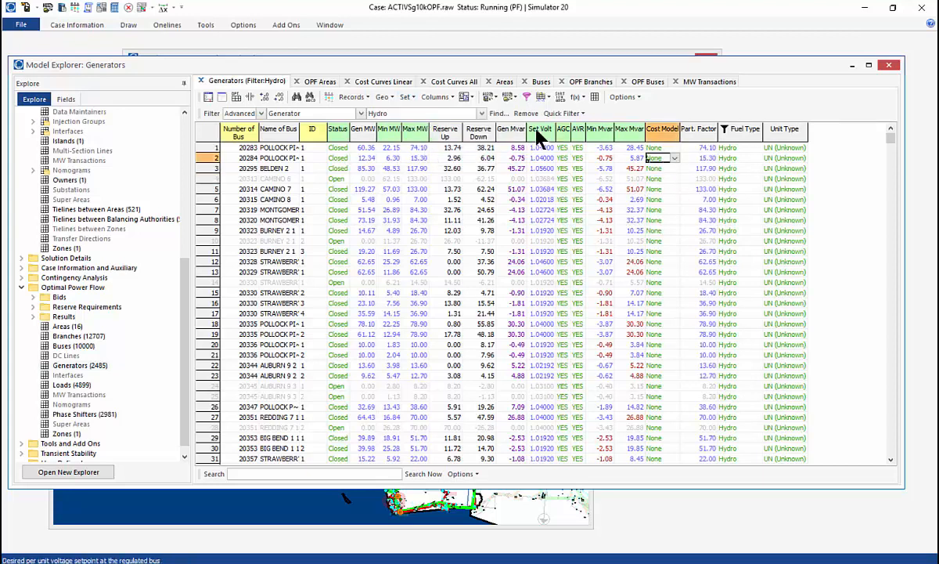
{"action": "left_click", "coordinate": [407, 97]}
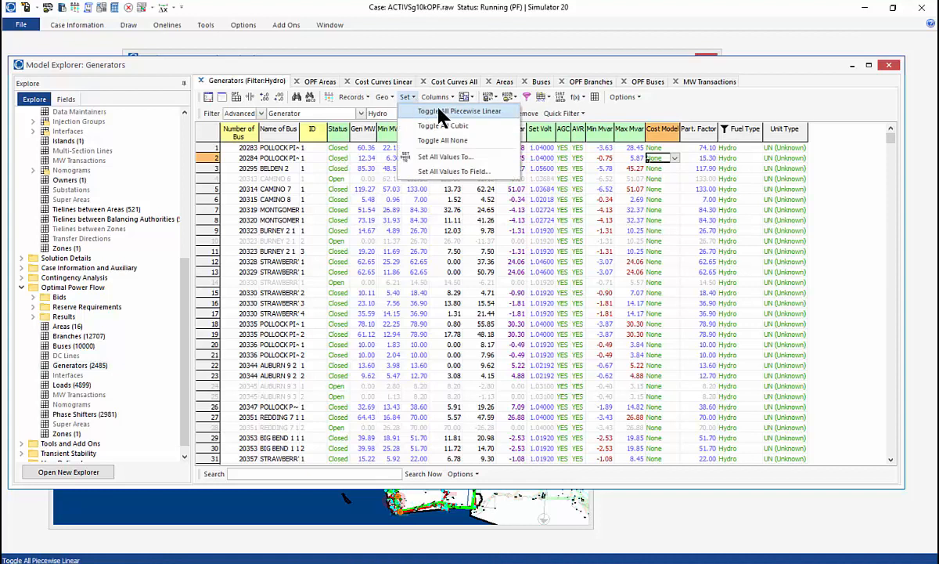
{"action": "left_click", "coordinate": [439, 110]}
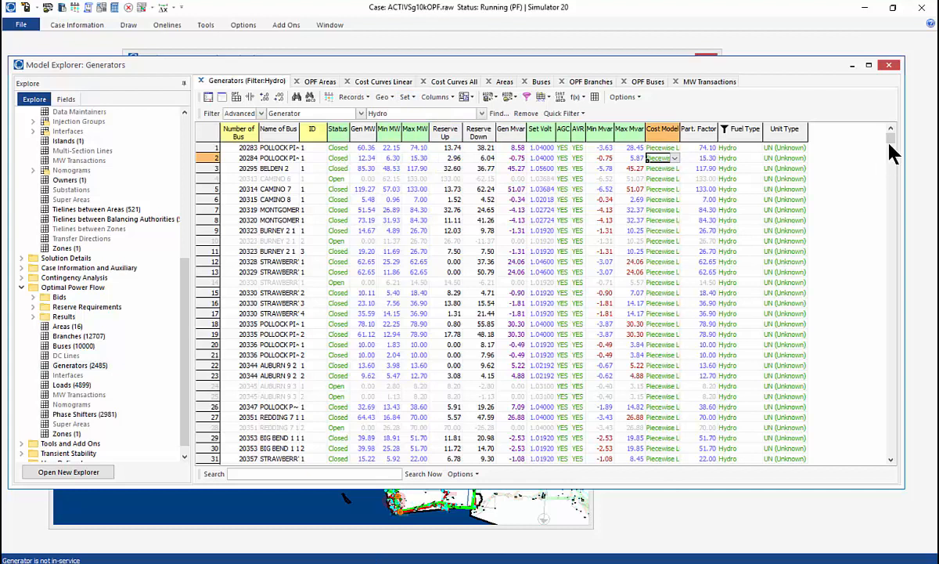
{"action": "left_click_drag", "start_coordinate": [892, 138], "coordinate": [884, 119]}
Show the generators' linear cost curves and filter them with the Hydro Study advanced filter.
{"action": "left_click", "coordinate": [377, 80]}
{"action": "left_click_drag", "start_coordinate": [184, 265], "coordinate": [188, 119]}
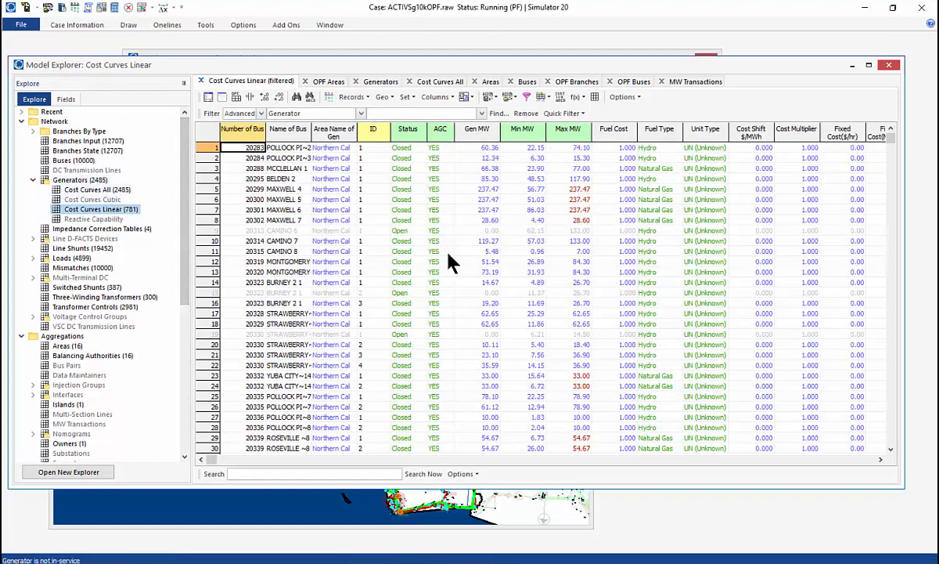
{"action": "left_click", "coordinate": [481, 113]}
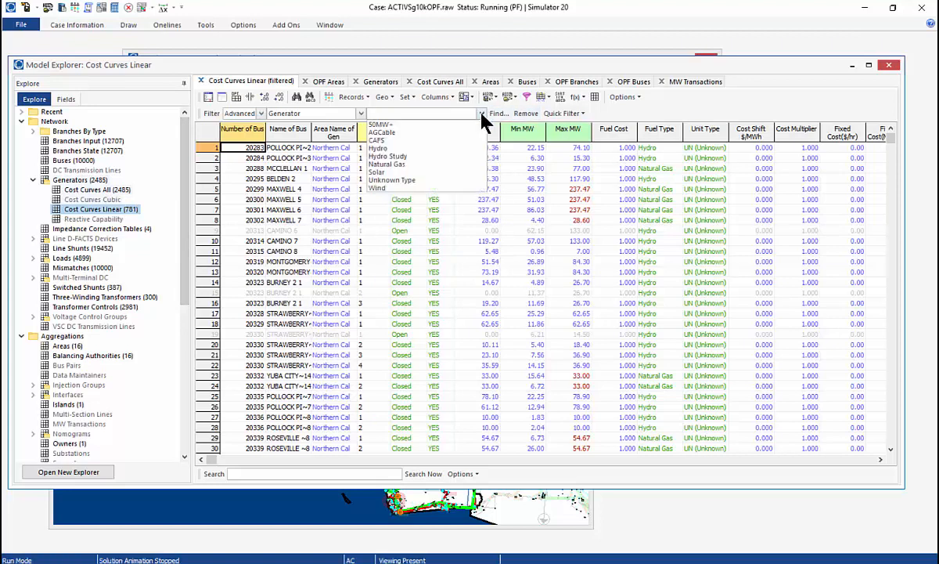
{"action": "left_click", "coordinate": [398, 149]}
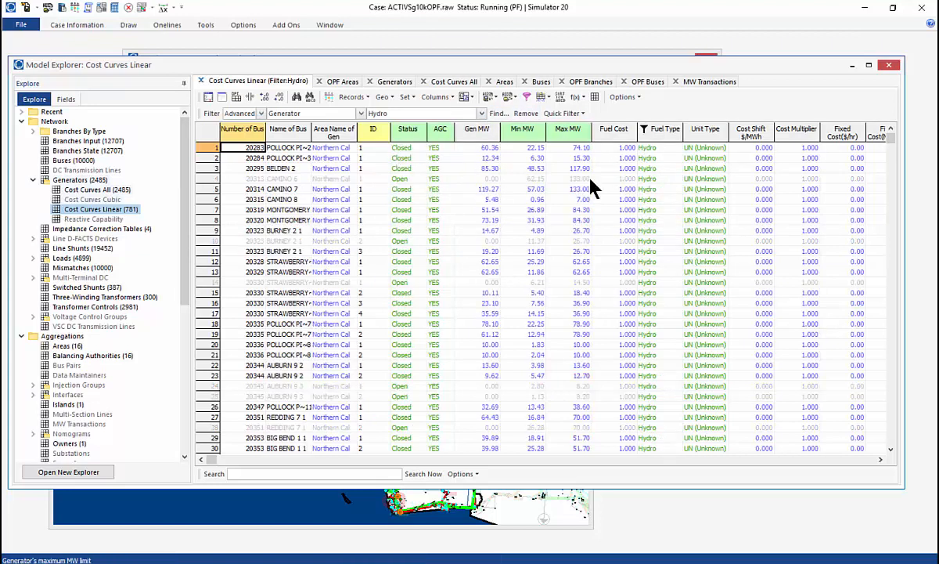
{"action": "left_click_drag", "start_coordinate": [891, 141], "coordinate": [927, 121]}
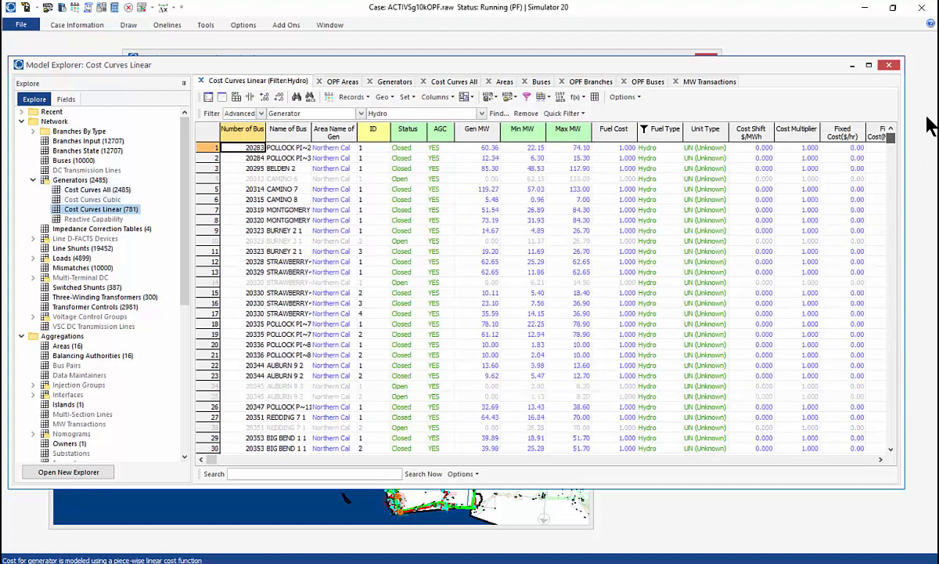
{"action": "left_click", "coordinate": [482, 113]}
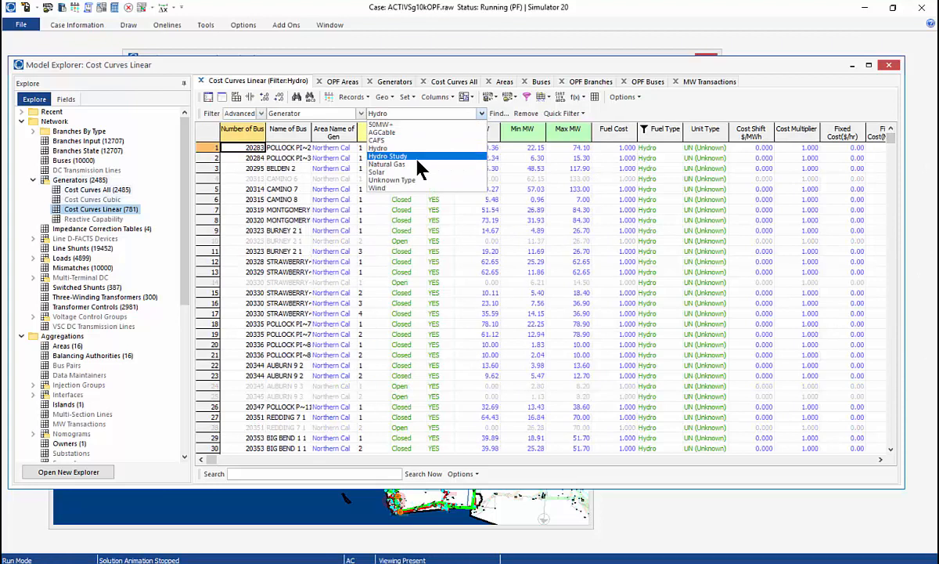
{"action": "left_click", "coordinate": [417, 158]}
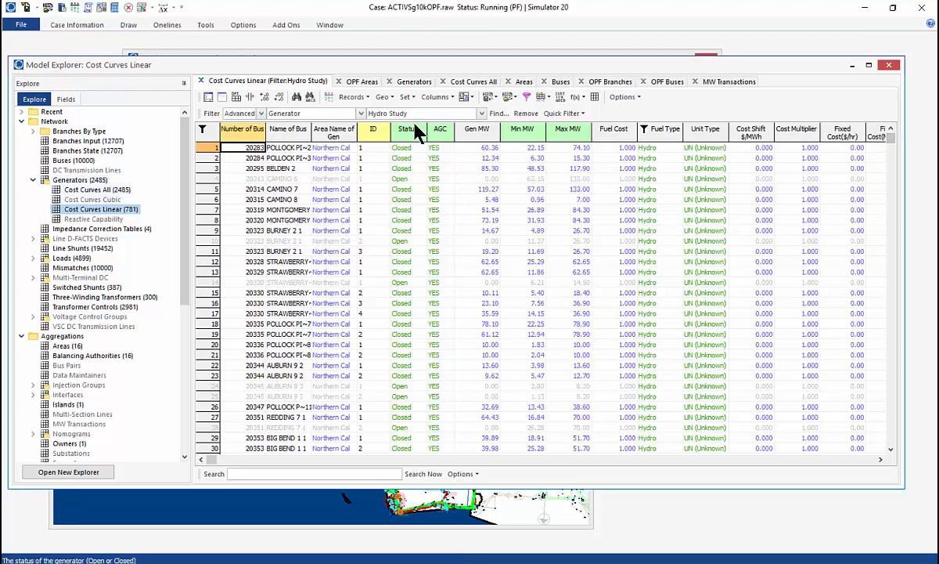
Set all MW Break 1 values of the Hydro Study generators to the MW (minimum) field from MW Output.
{"action": "left_click", "coordinate": [880, 459]}
{"action": "left_click", "coordinate": [880, 460]}
{"action": "left_click", "coordinate": [881, 459]}
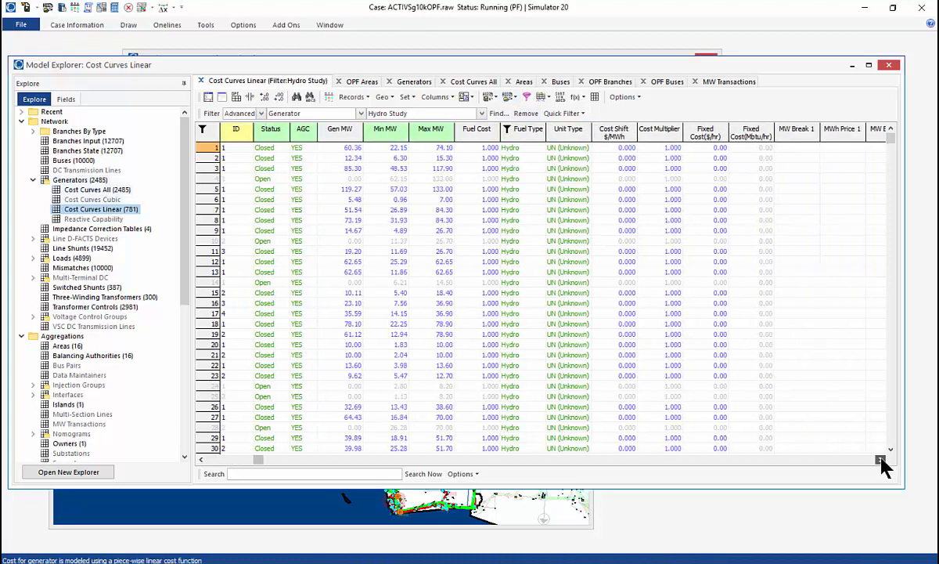
{"action": "left_click", "coordinate": [881, 460]}
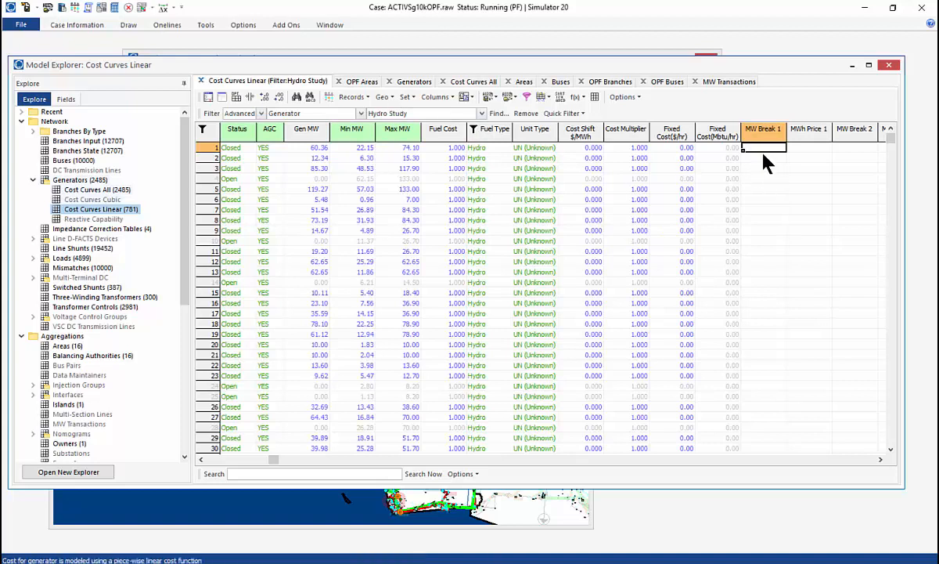
{"action": "left_click", "coordinate": [406, 97]}
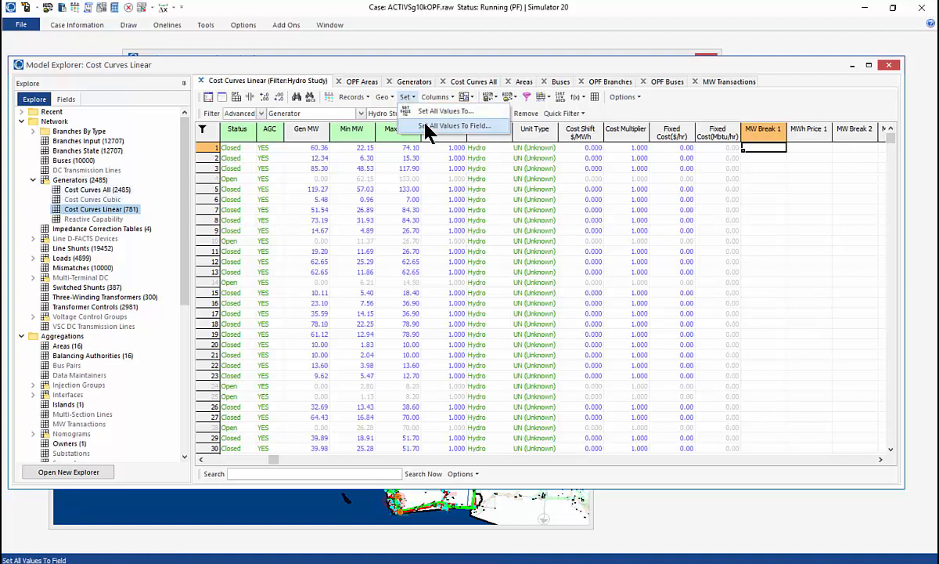
{"action": "left_click", "coordinate": [424, 124]}
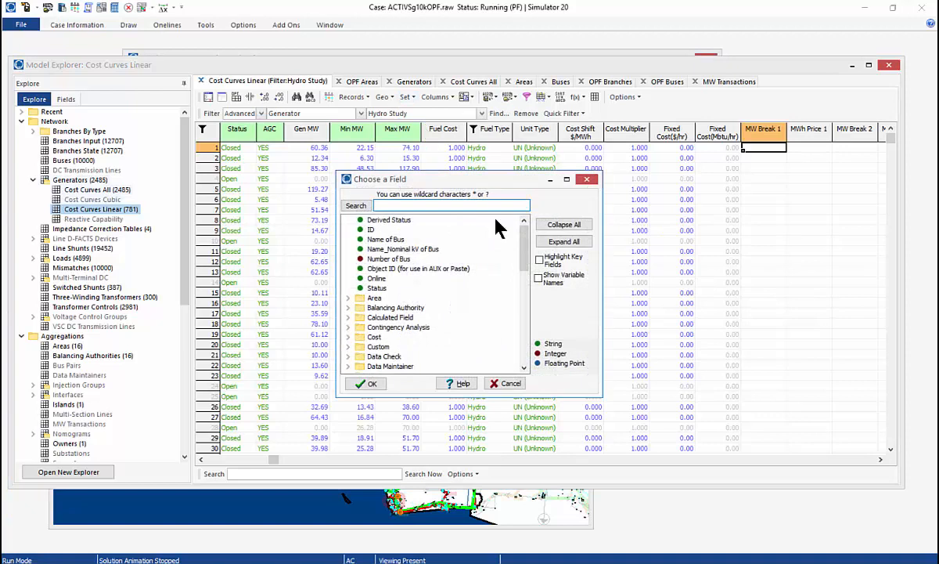
{"action": "left_click_drag", "start_coordinate": [525, 249], "coordinate": [524, 315]}
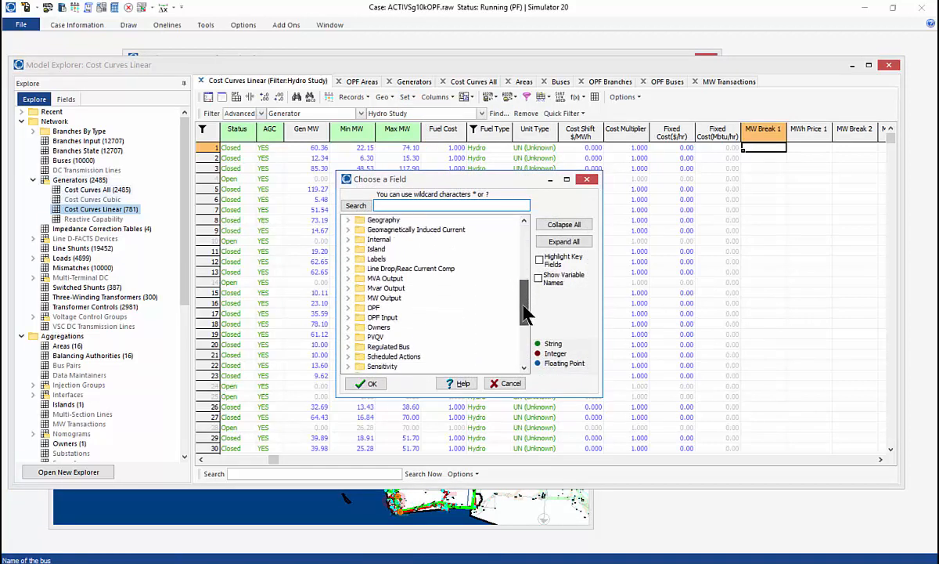
{"action": "left_click", "coordinate": [349, 297]}
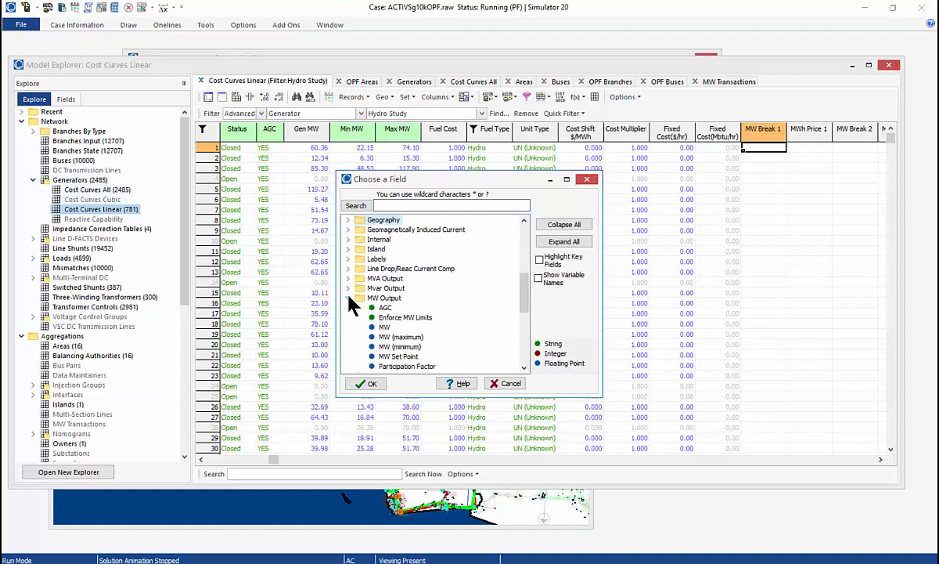
{"action": "left_click", "coordinate": [407, 347]}
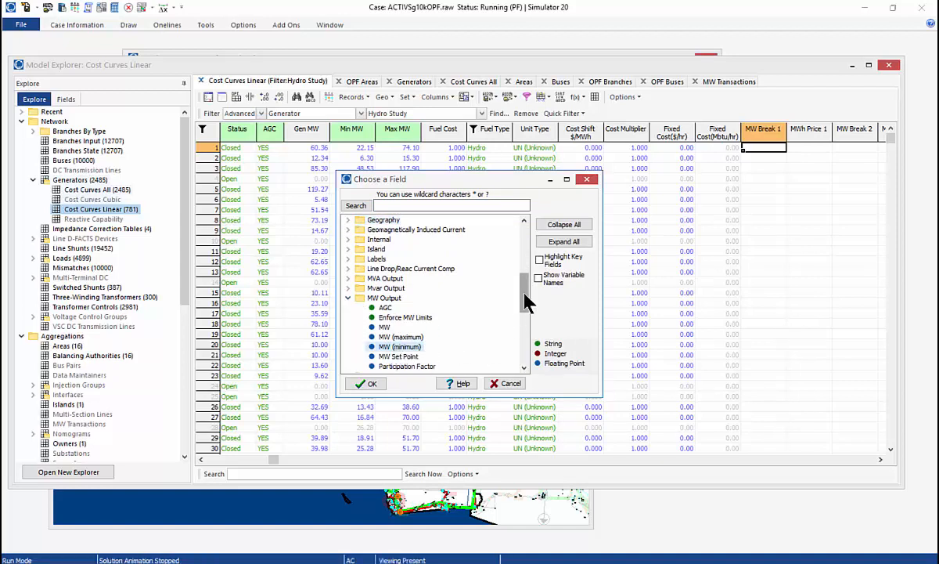
{"action": "left_click_drag", "start_coordinate": [526, 295], "coordinate": [526, 304]}
{"action": "left_click", "coordinate": [372, 386]}
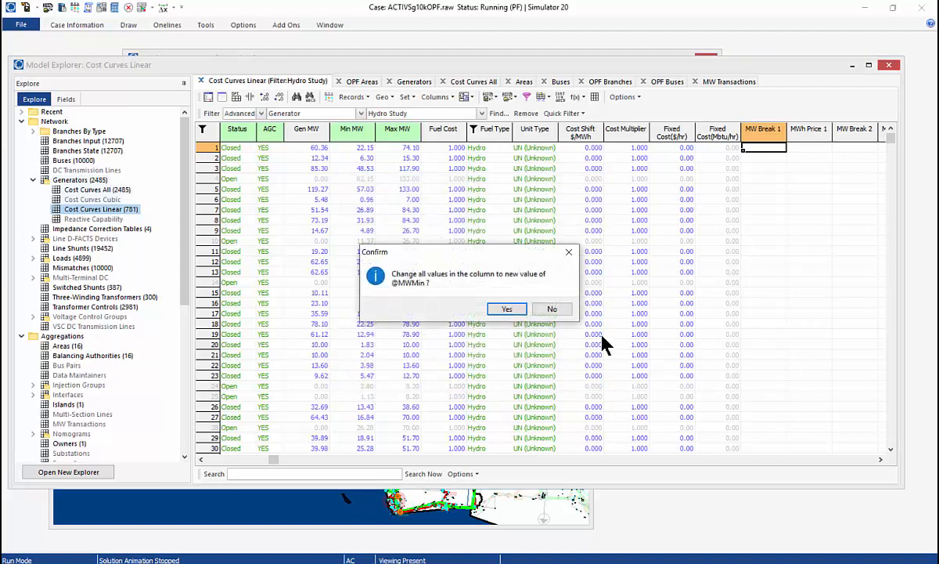
{"action": "left_click", "coordinate": [519, 311]}
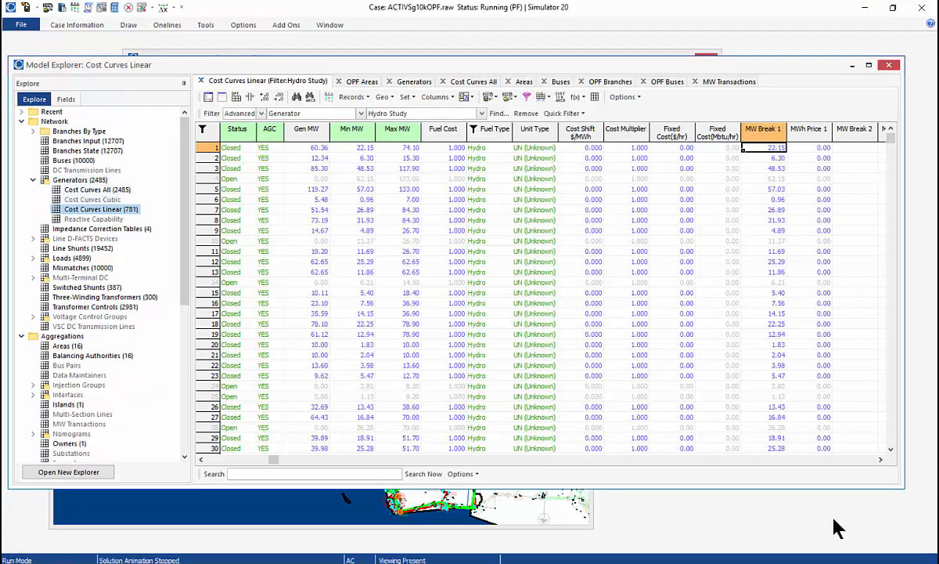
Select the MWh Price 1 value of the first Hydro Study generator in the linear cost curves.
{"action": "left_click", "coordinate": [880, 459]}
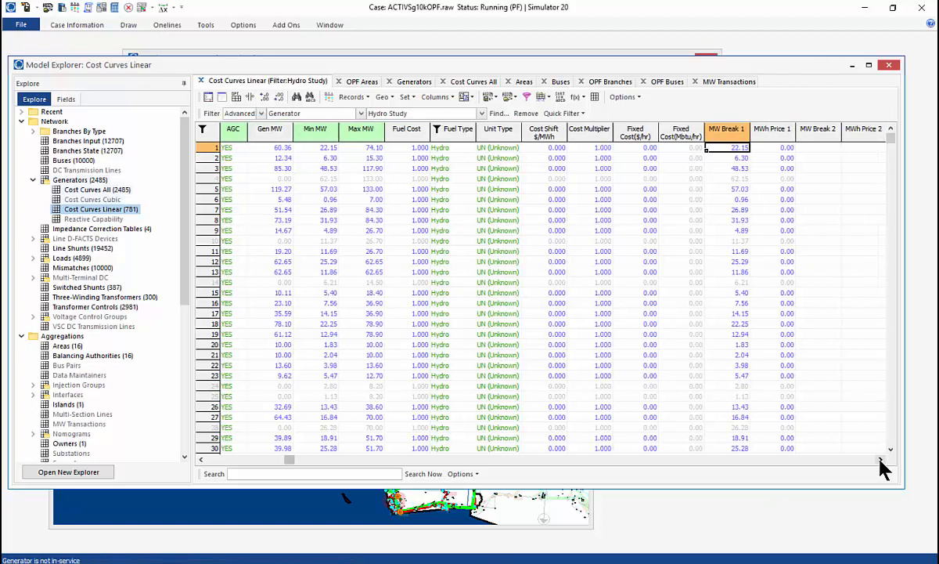
{"action": "left_click", "coordinate": [880, 459]}
{"action": "left_click", "coordinate": [881, 460]}
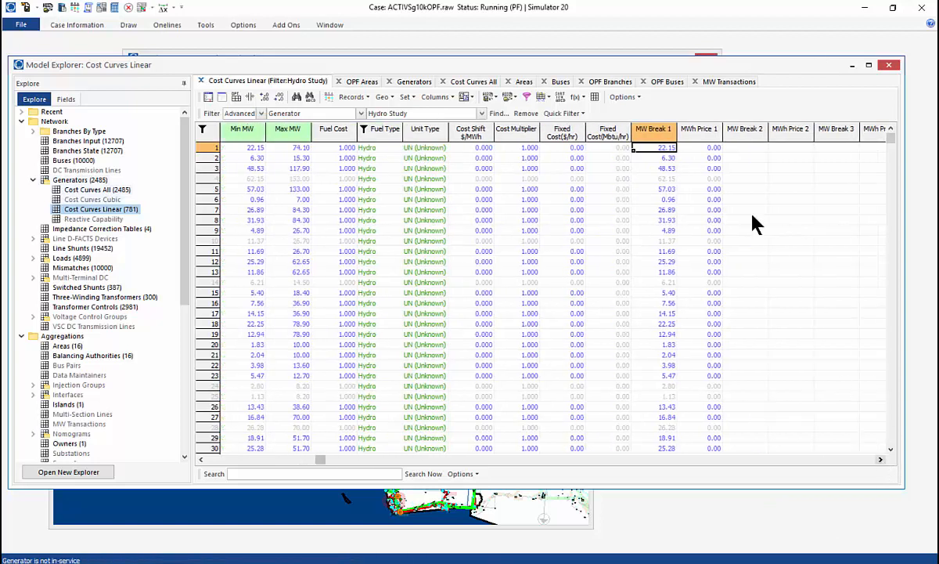
{"action": "left_click", "coordinate": [703, 148]}
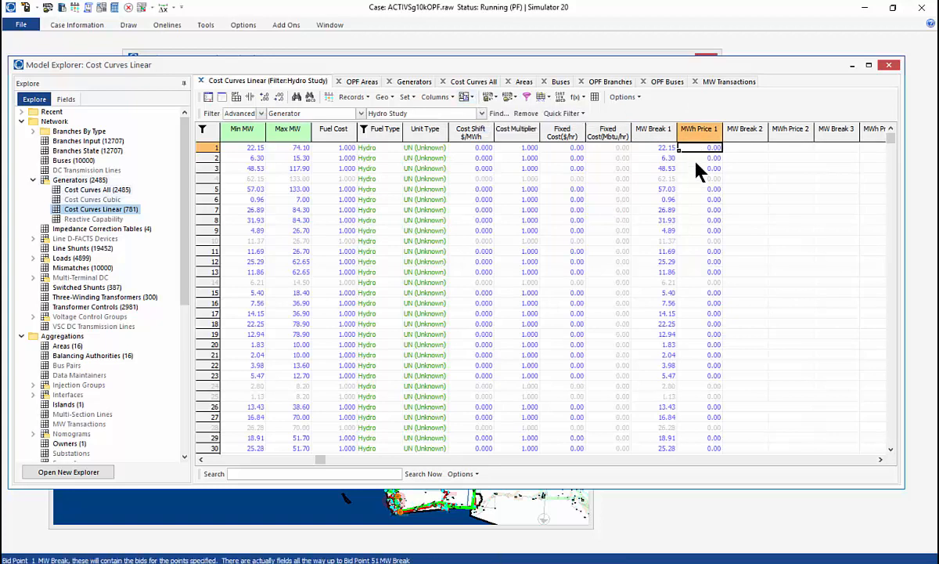
Set all MWh Price 1 values of the filtered hydro generators to the OPF field Marginal MW Cost of Bus.
{"action": "left_click", "coordinate": [415, 102]}
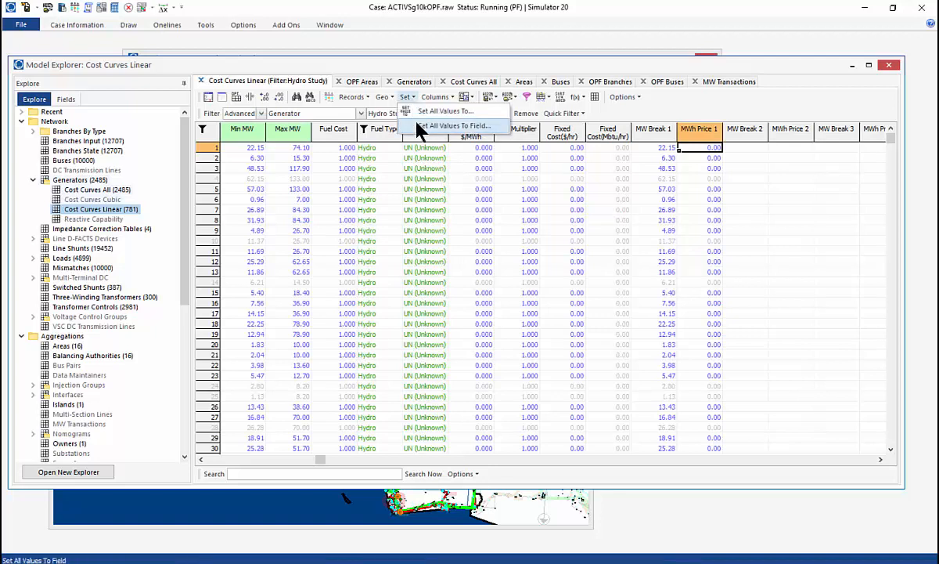
{"action": "left_click", "coordinate": [423, 124]}
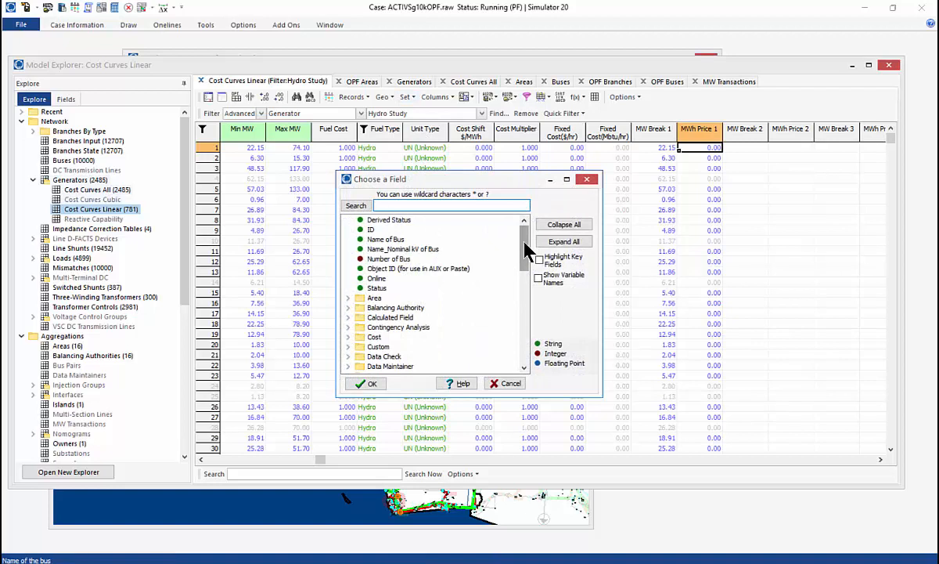
{"action": "left_click_drag", "start_coordinate": [524, 235], "coordinate": [526, 311]}
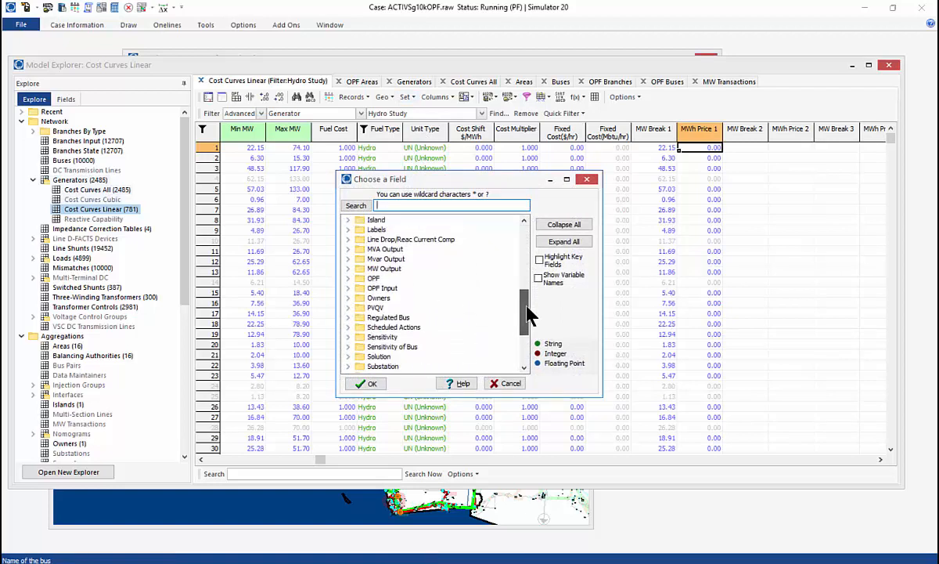
{"action": "left_click", "coordinate": [348, 278]}
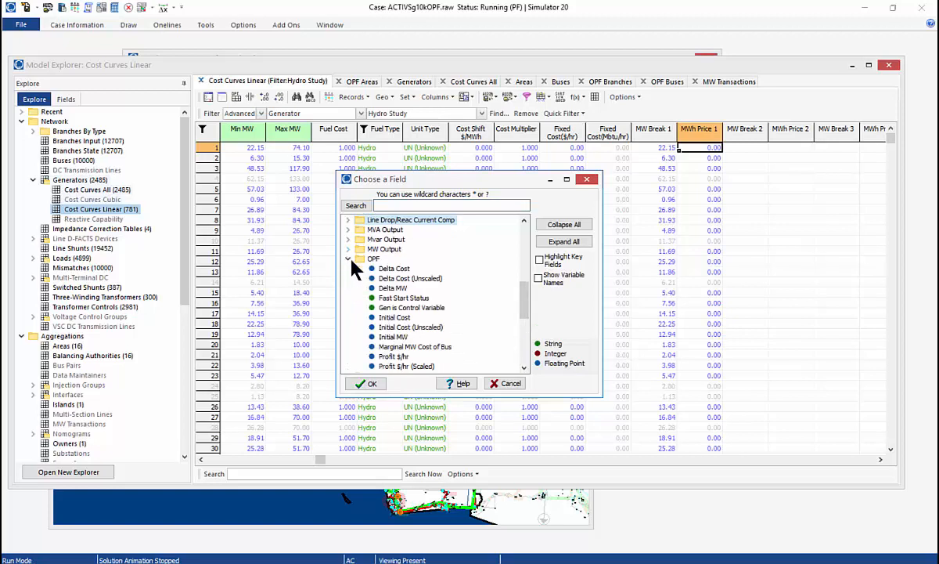
{"action": "left_click", "coordinate": [429, 347]}
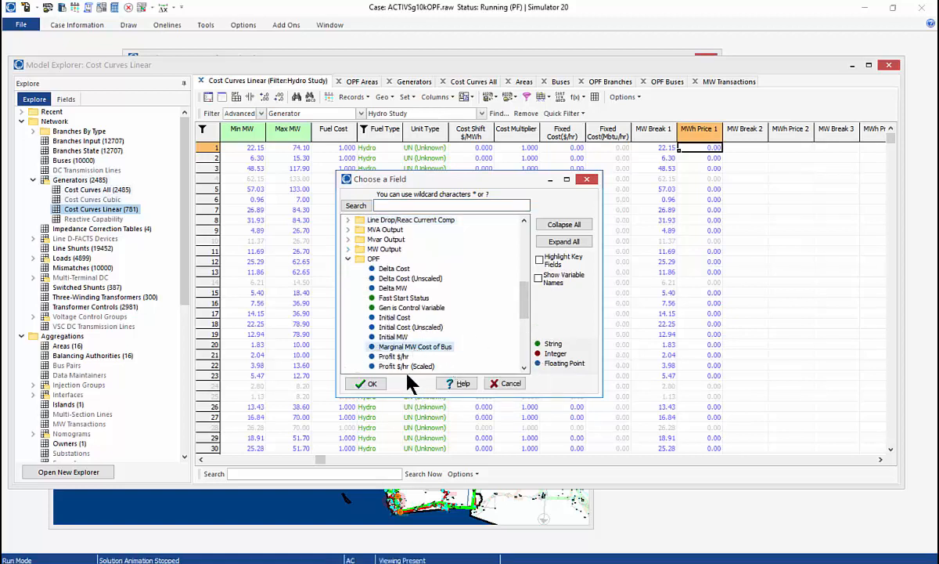
{"action": "left_click", "coordinate": [374, 384]}
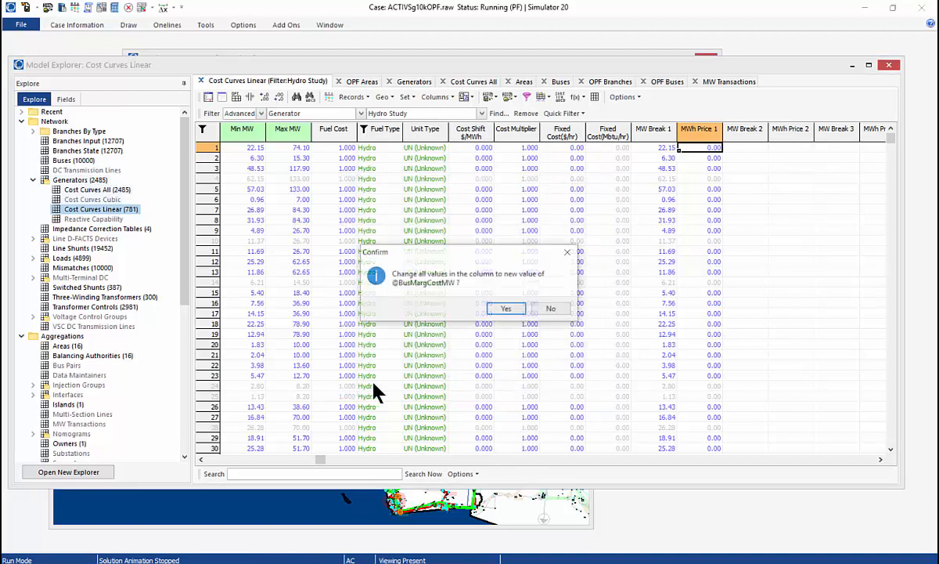
{"action": "left_click", "coordinate": [507, 309]}
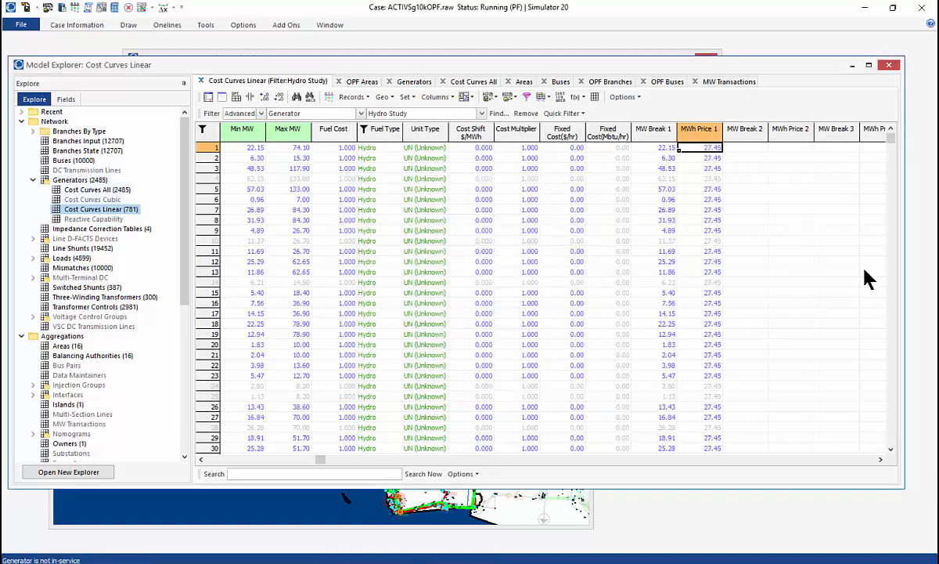
{"action": "left_click_drag", "start_coordinate": [895, 134], "coordinate": [877, 125]}
{"action": "left_click", "coordinate": [712, 200]}
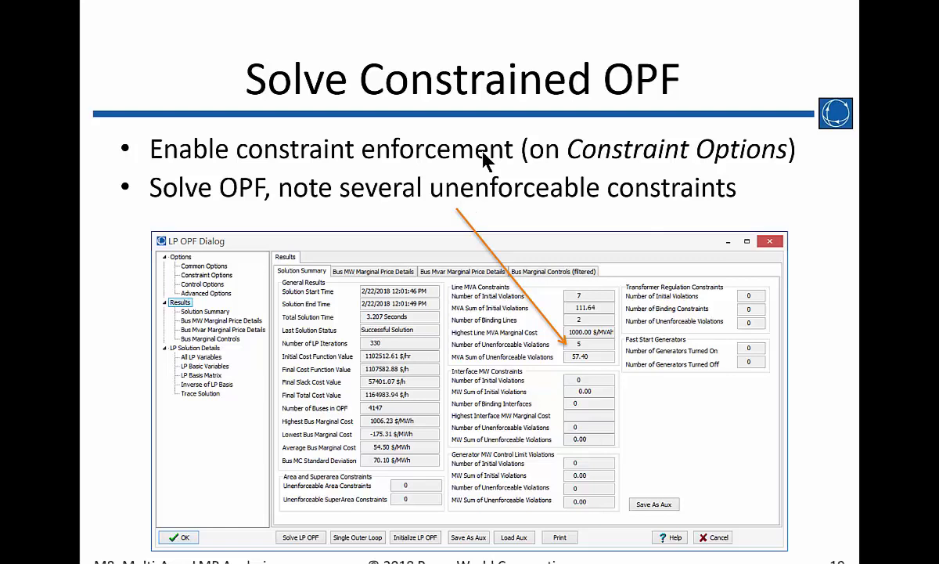
Enable line/transformer MVA and interface MW limit enforcement in the LP OPF constraint options.
{"action": "key", "text": "alt+Tab"}
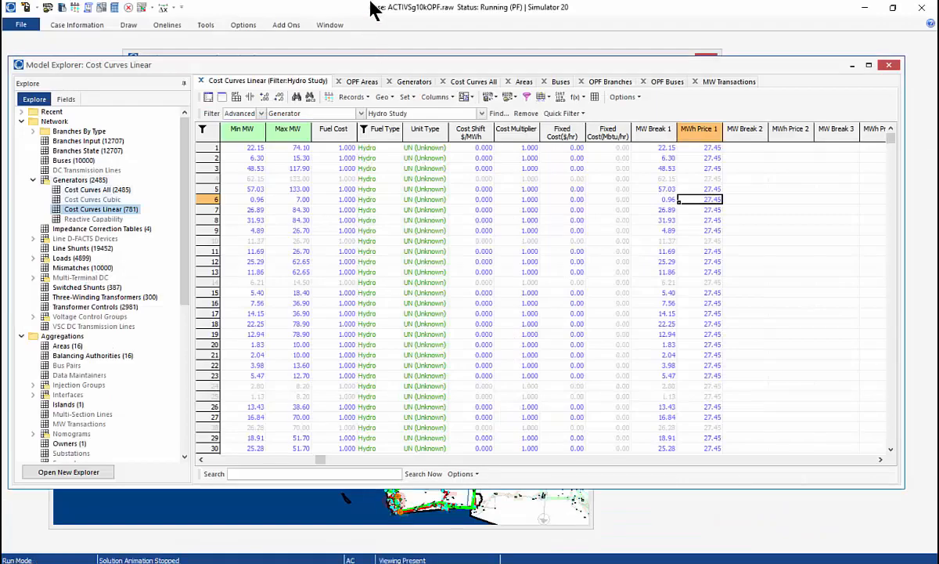
{"action": "left_click", "coordinate": [152, 8]}
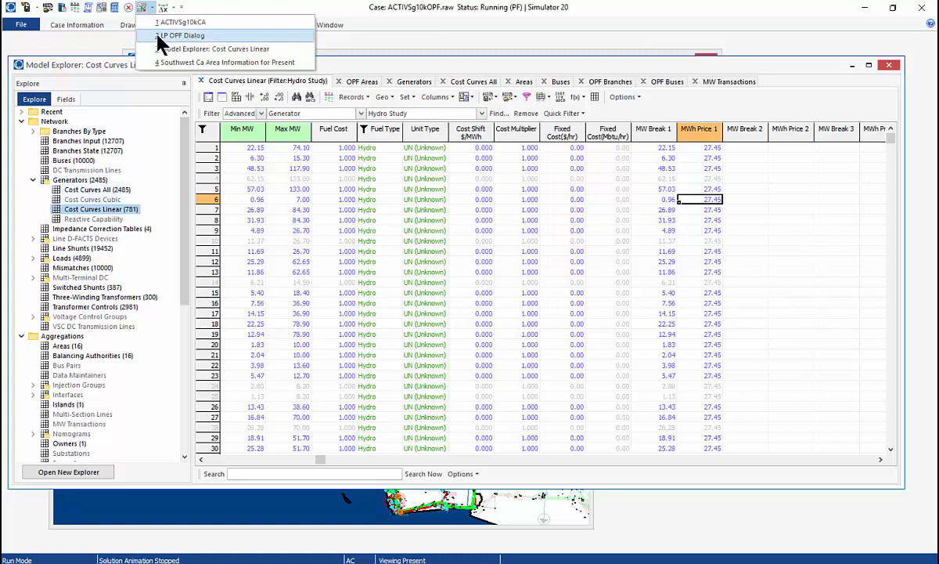
{"action": "left_click", "coordinate": [160, 36]}
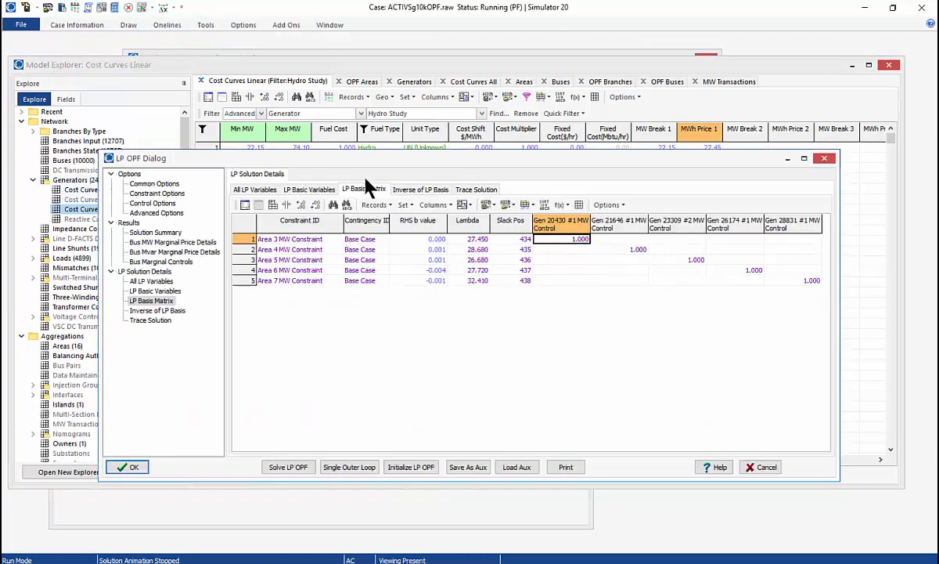
{"action": "left_click", "coordinate": [149, 193]}
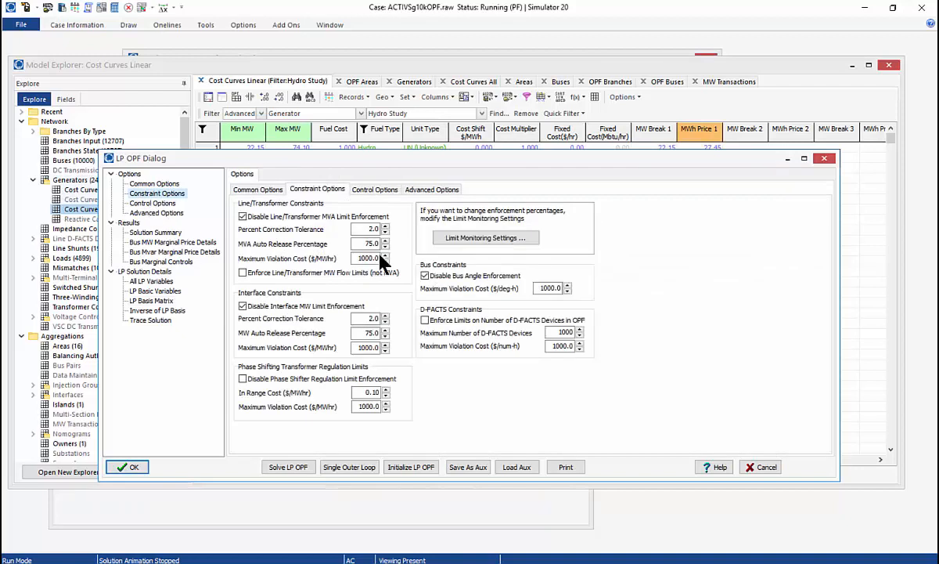
{"action": "left_click", "coordinate": [283, 217]}
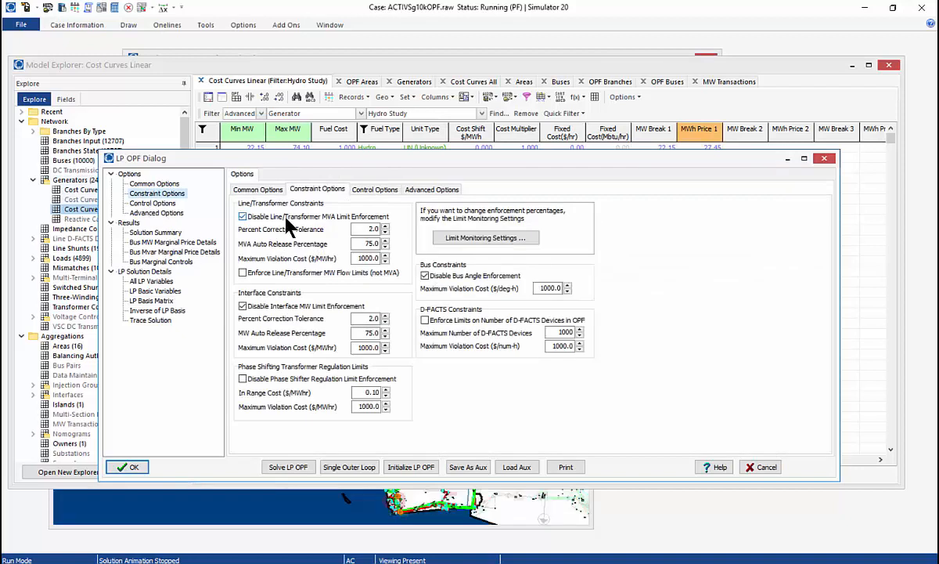
{"action": "left_click", "coordinate": [266, 307]}
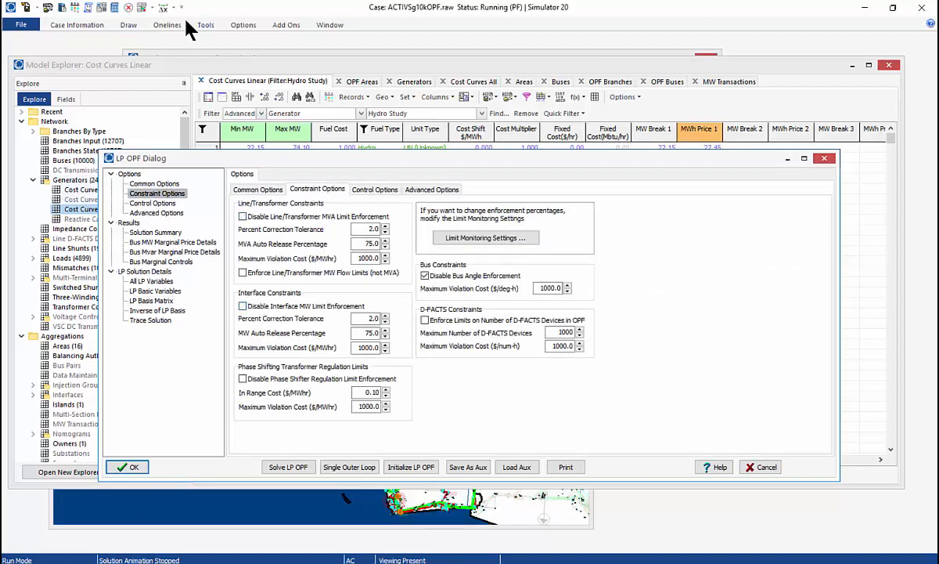
Solve the constrained LP OPF with the message log displayed beside the dialog, and close the log after checking it.
{"action": "left_click", "coordinate": [87, 13]}
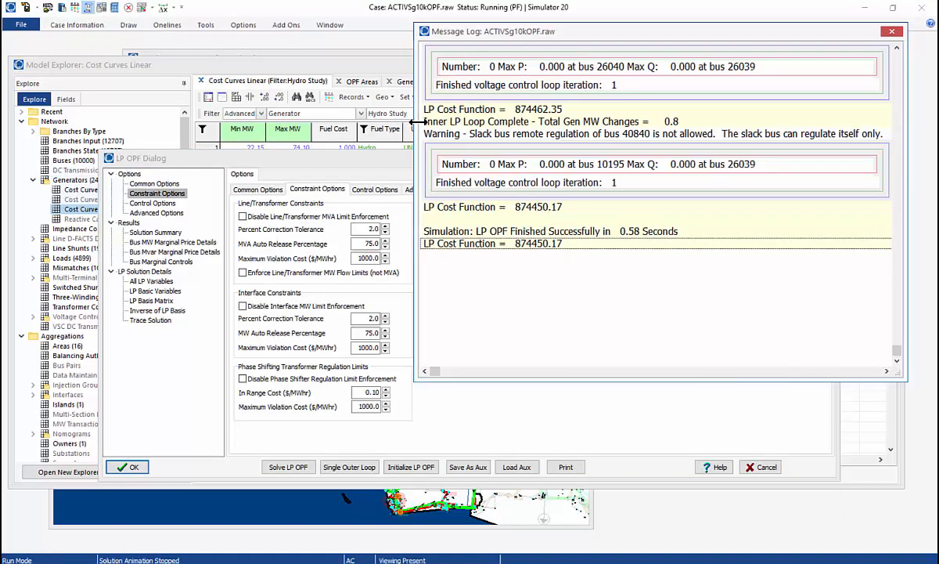
{"action": "left_click_drag", "start_coordinate": [416, 121], "coordinate": [474, 122]}
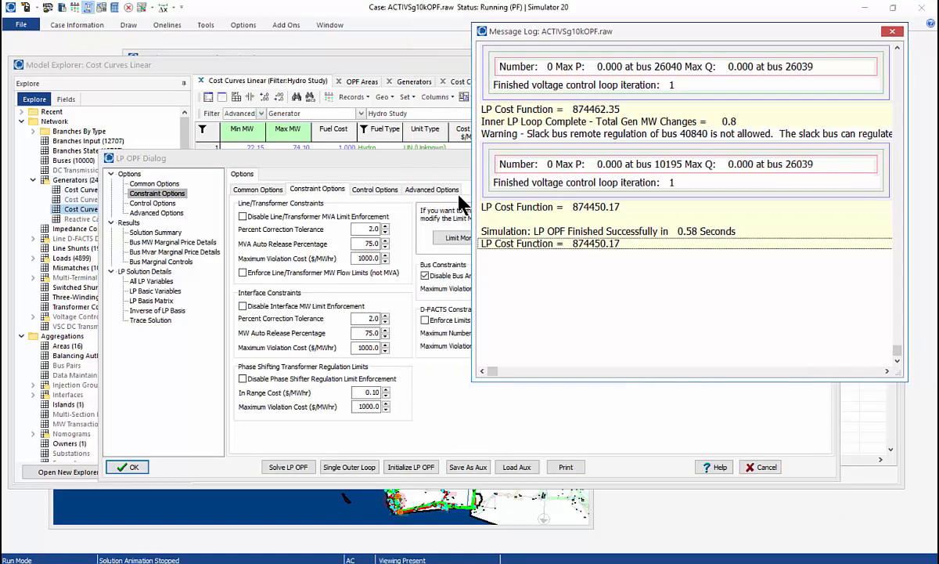
{"action": "left_click", "coordinate": [297, 472]}
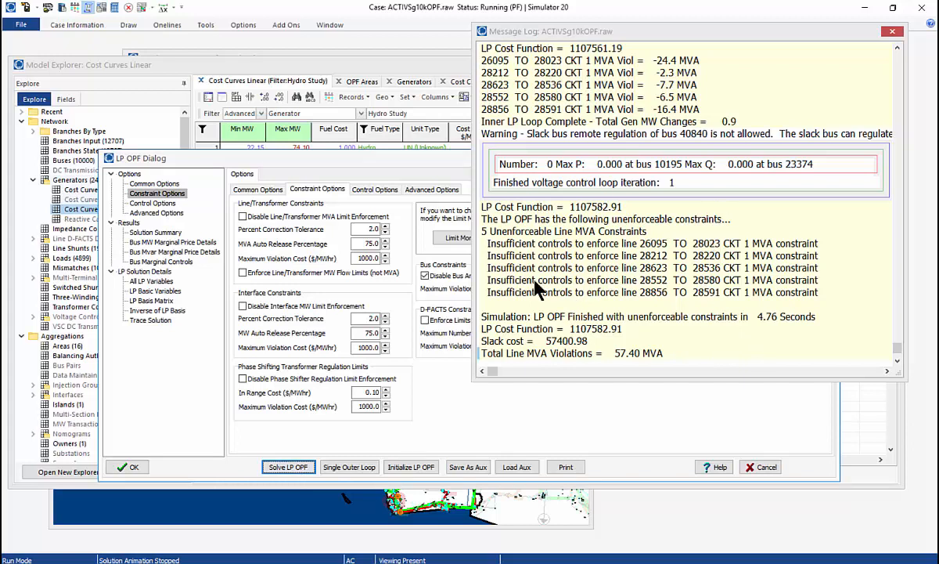
{"action": "key", "text": "alt+Tab"}
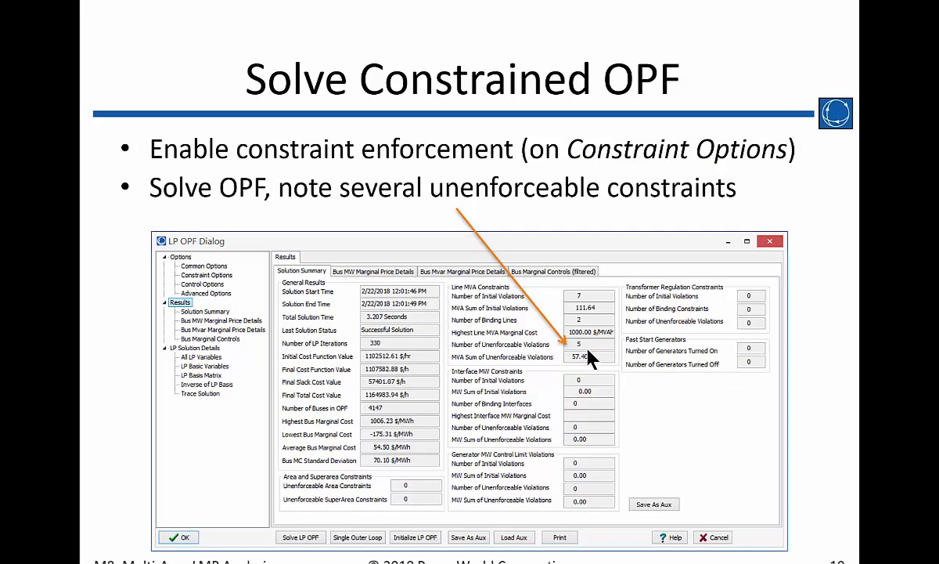
{"action": "key", "text": "alt+Tab"}
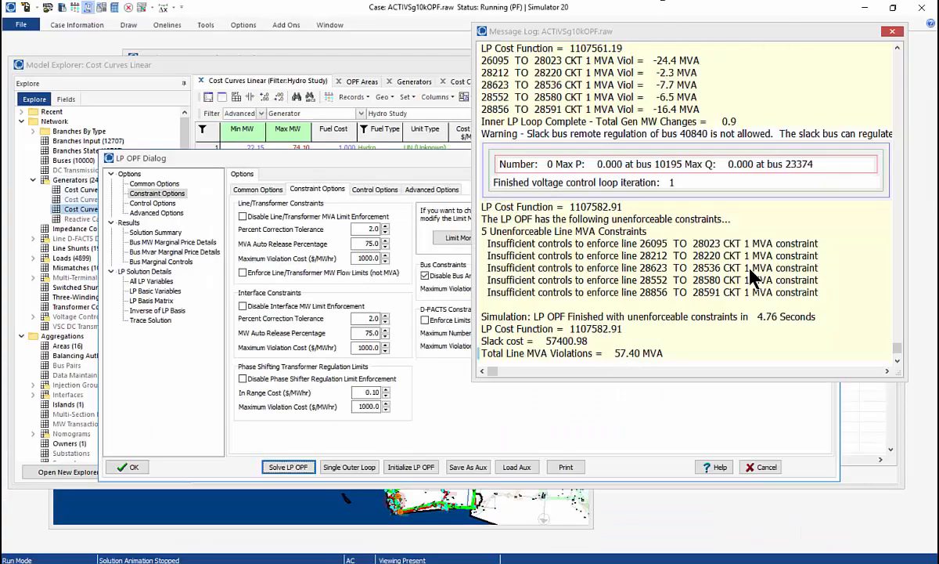
{"action": "left_click", "coordinate": [893, 32]}
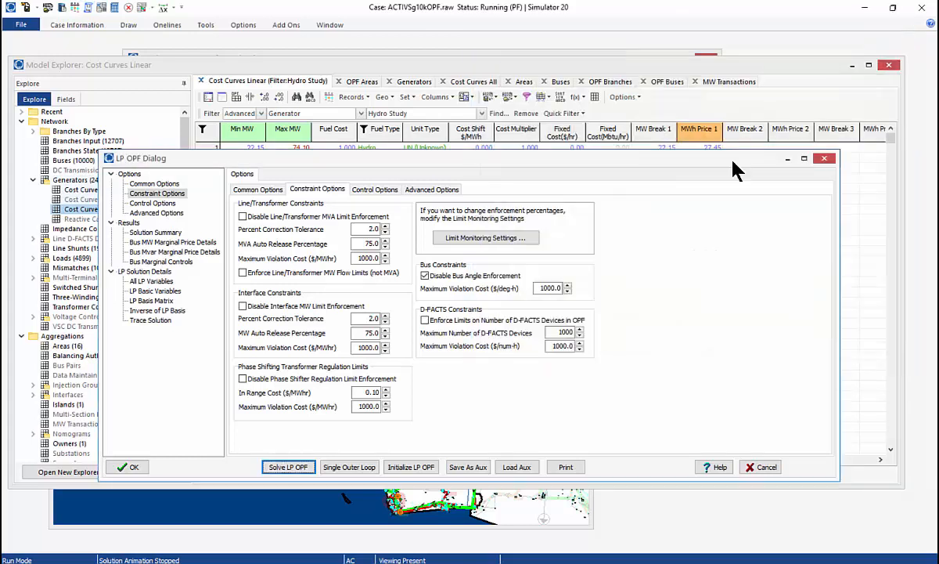
Examine the initial and unenforceable line MVA violation sums in the LP OPF solution summary.
{"action": "left_click", "coordinate": [144, 232]}
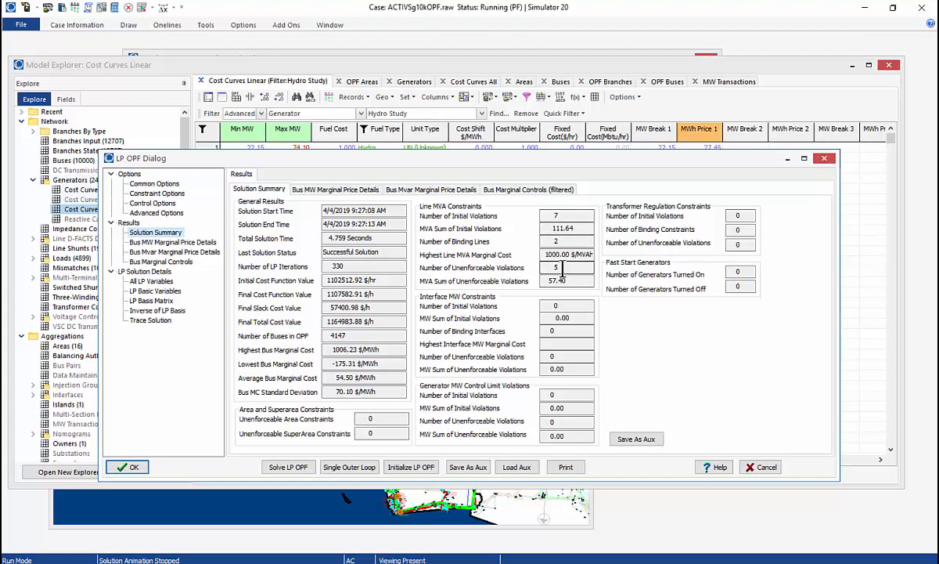
{"action": "left_click", "coordinate": [571, 228]}
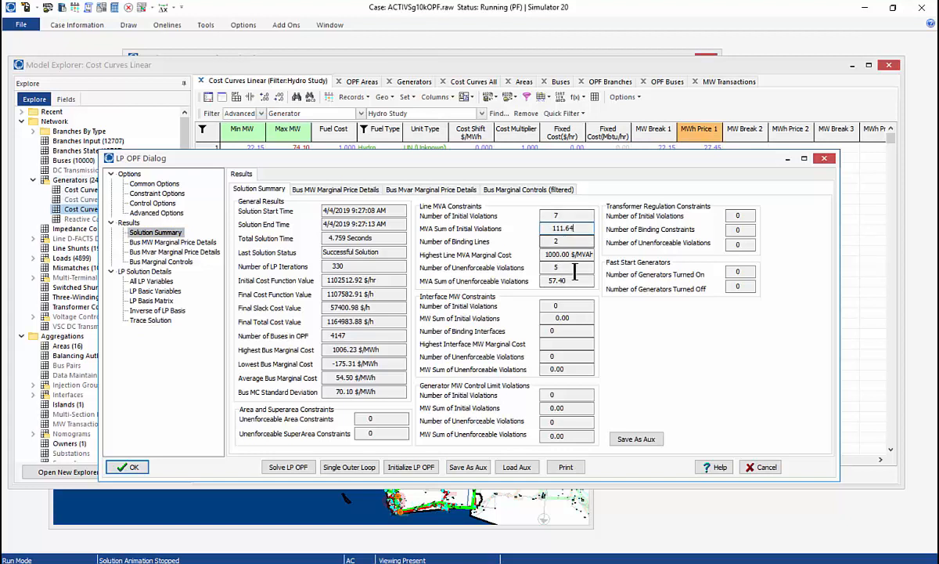
{"action": "left_click", "coordinate": [572, 280]}
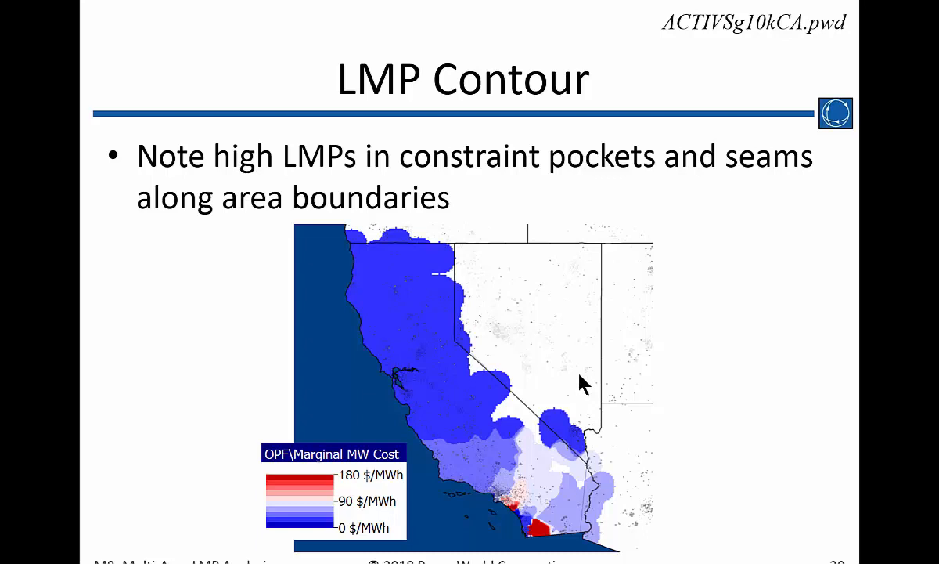
Contour the ACTIVSg10kCA oneline by bus OPF\Marginal MW Cost with a 0 to 180 $/MWh range.
{"action": "key", "text": "alt+Tab"}
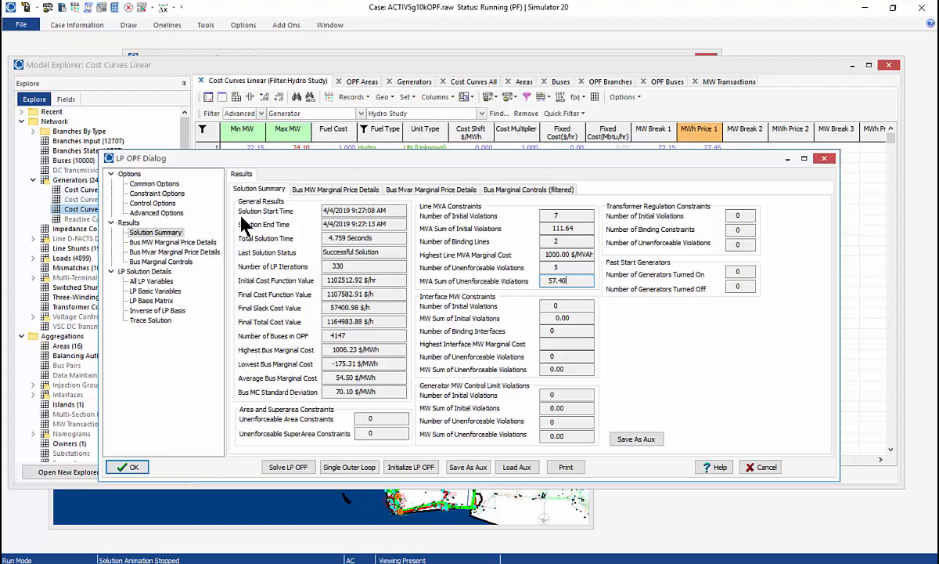
{"action": "left_click", "coordinate": [311, 517]}
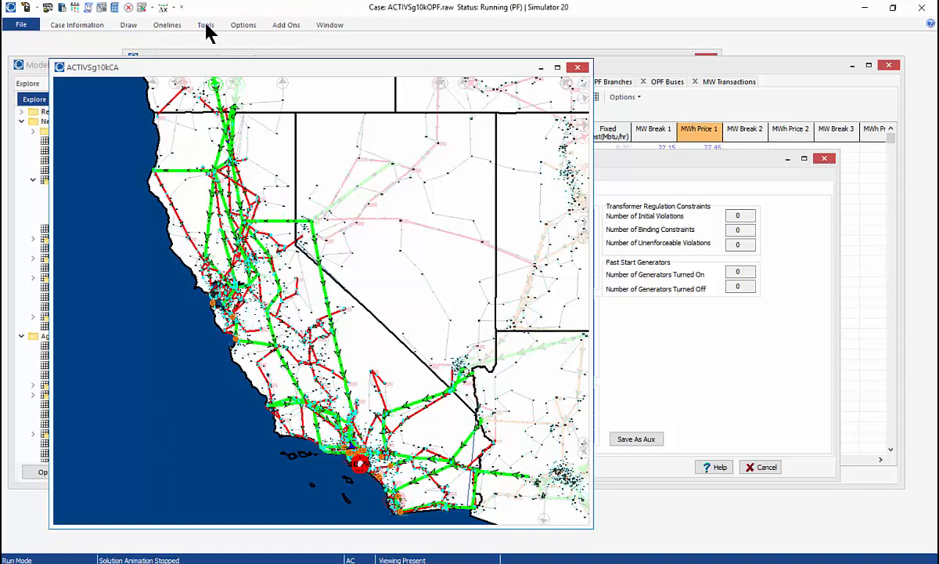
{"action": "left_click", "coordinate": [169, 26]}
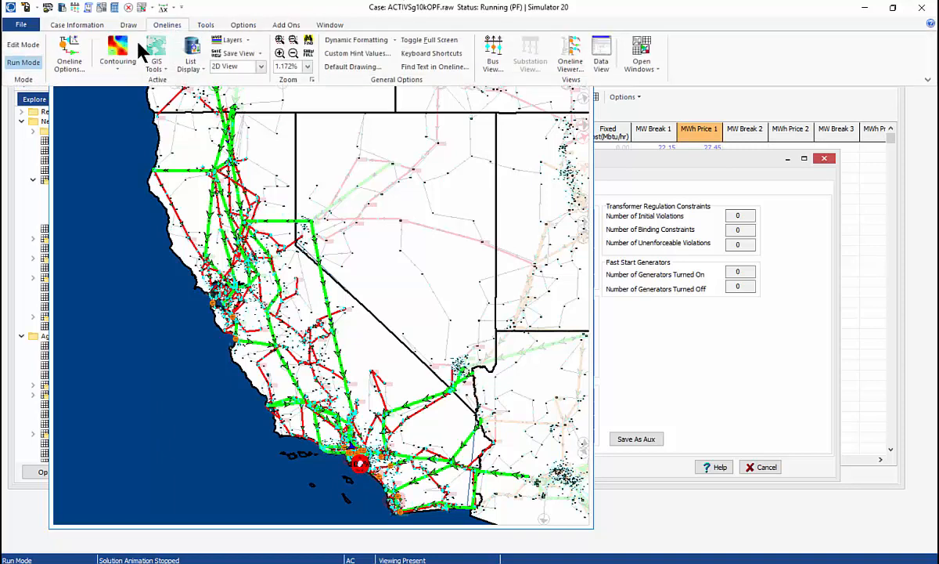
{"action": "left_click", "coordinate": [125, 60]}
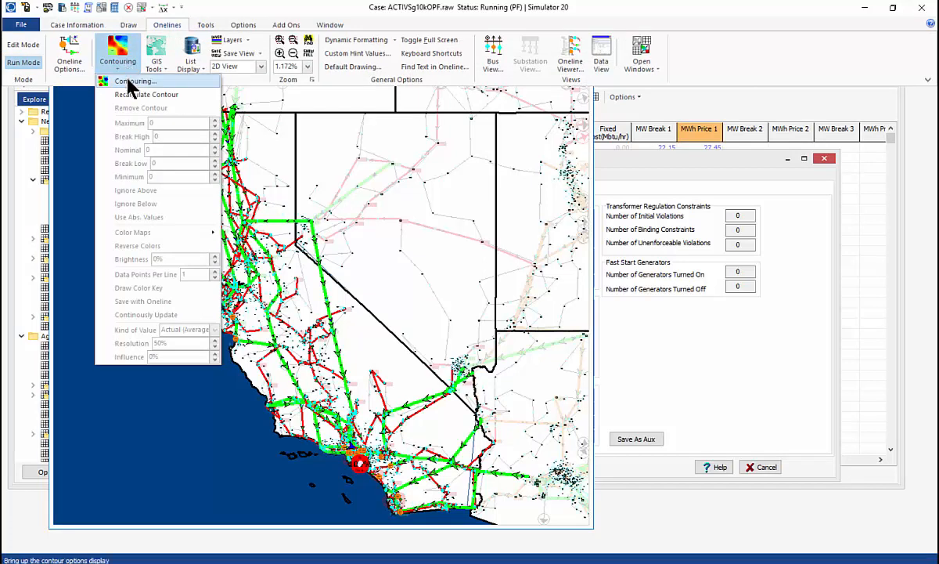
{"action": "left_click", "coordinate": [130, 82]}
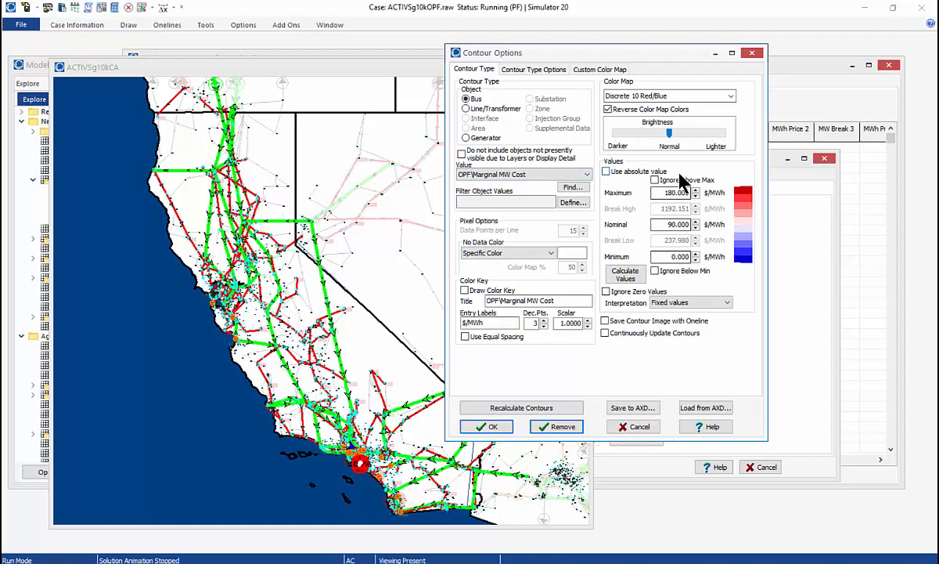
{"action": "left_click", "coordinate": [493, 426]}
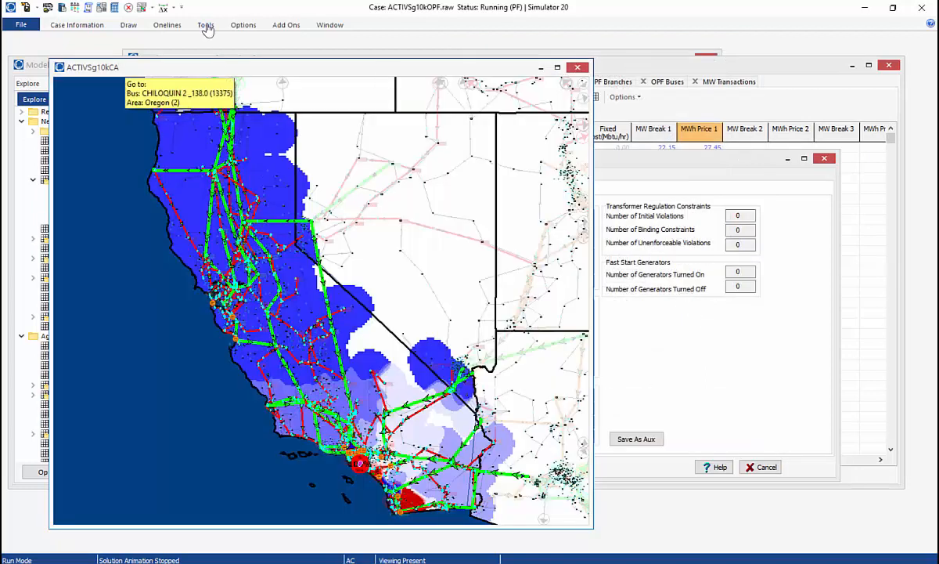
Show the saved LA view on the ACTIVSg10kCA oneline.
{"action": "left_click", "coordinate": [168, 25]}
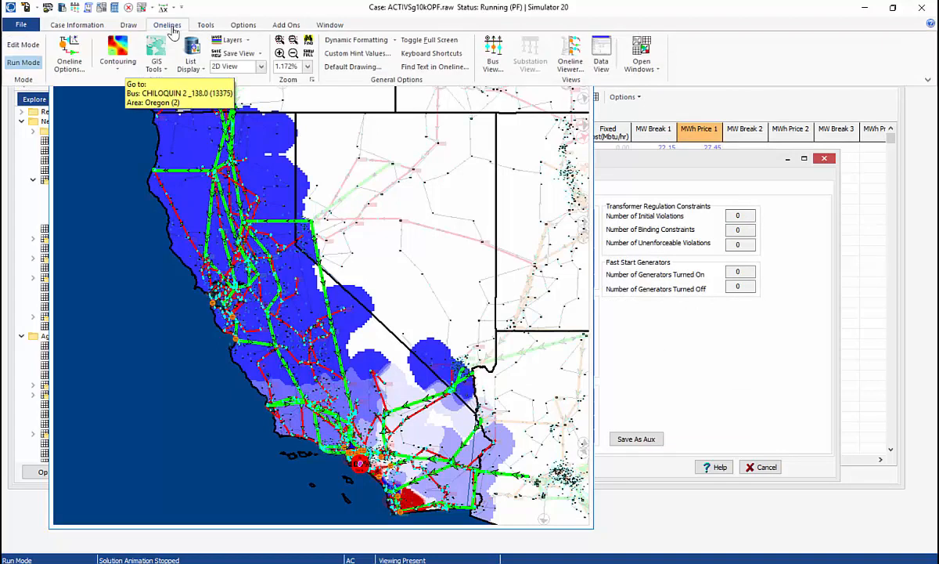
{"action": "left_click", "coordinate": [232, 53]}
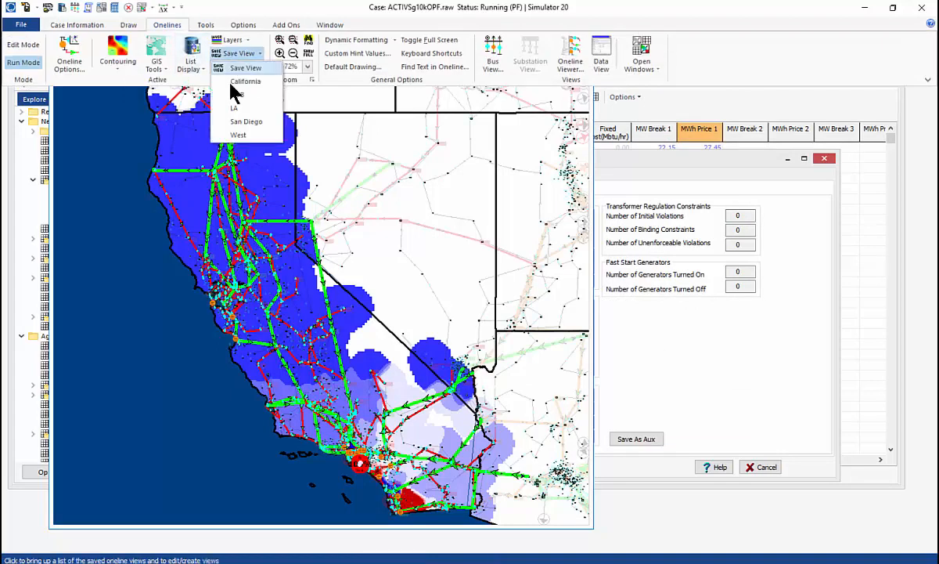
{"action": "left_click", "coordinate": [245, 110]}
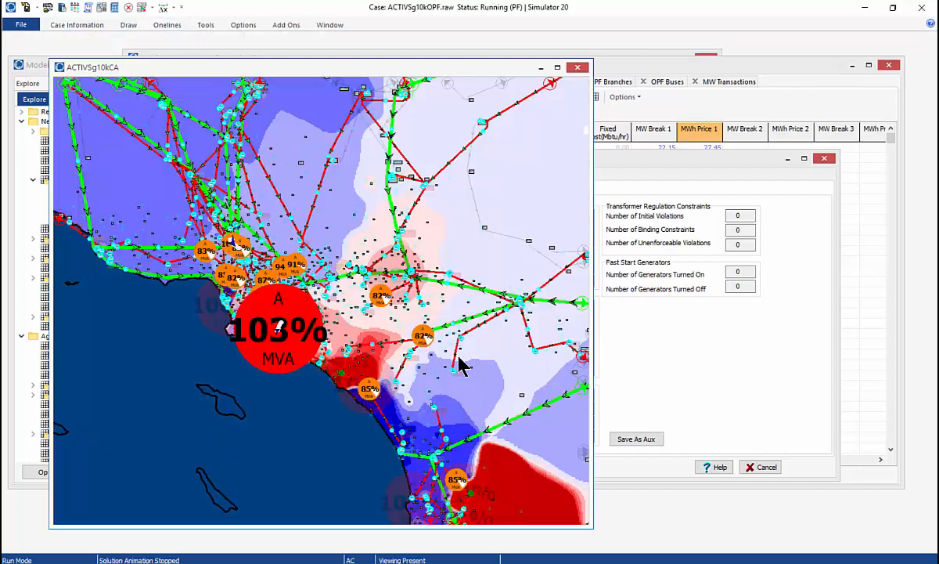
Recalculate the marginal cost contour for the area southeast of Los Angeles, around San Diego.
{"action": "left_click_drag", "start_coordinate": [462, 364], "coordinate": [329, 282]}
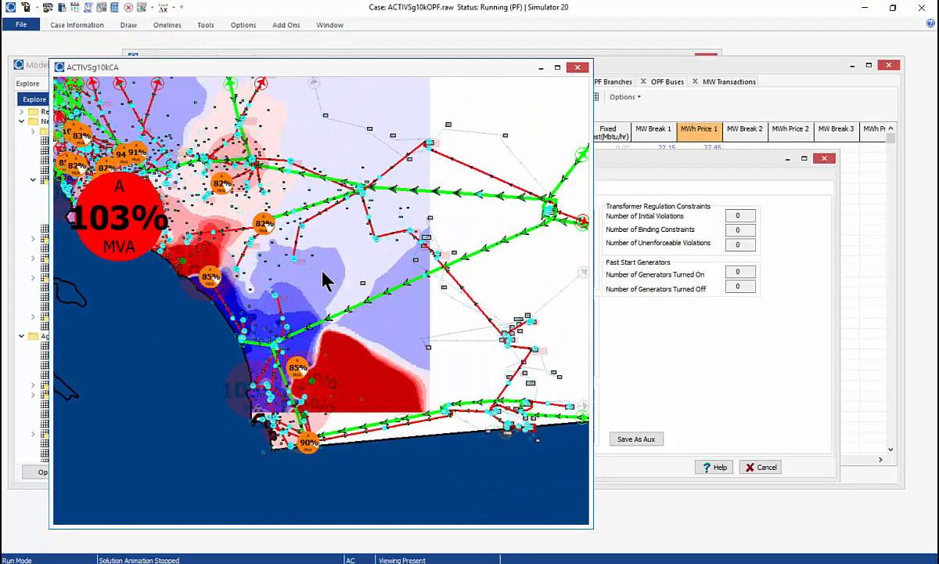
{"action": "left_click", "coordinate": [177, 25]}
{"action": "left_click", "coordinate": [120, 62]}
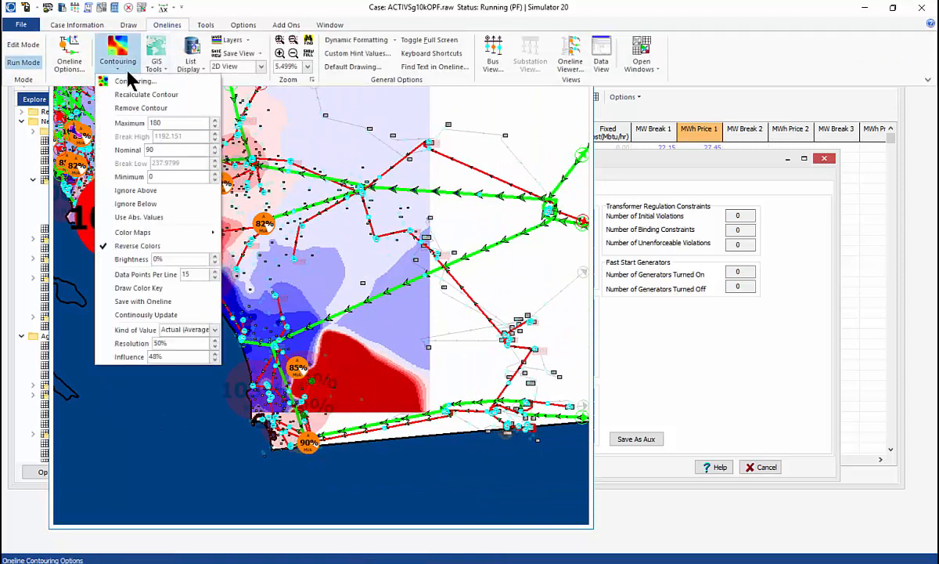
{"action": "left_click", "coordinate": [133, 95]}
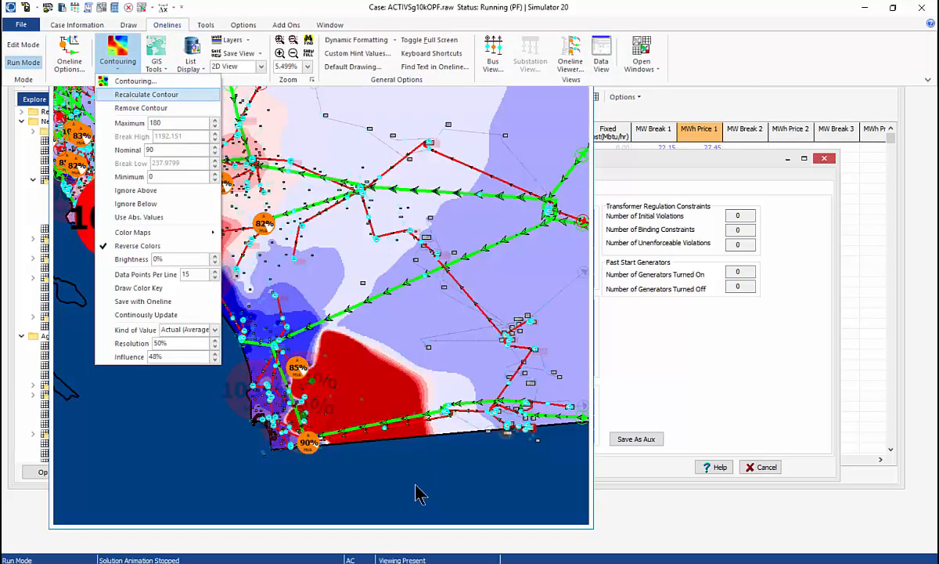
Switch to the PowerPoint slide show, view the Effect of Line Constraints slide, and return to Simulator.
{"action": "left_click", "coordinate": [120, 473]}
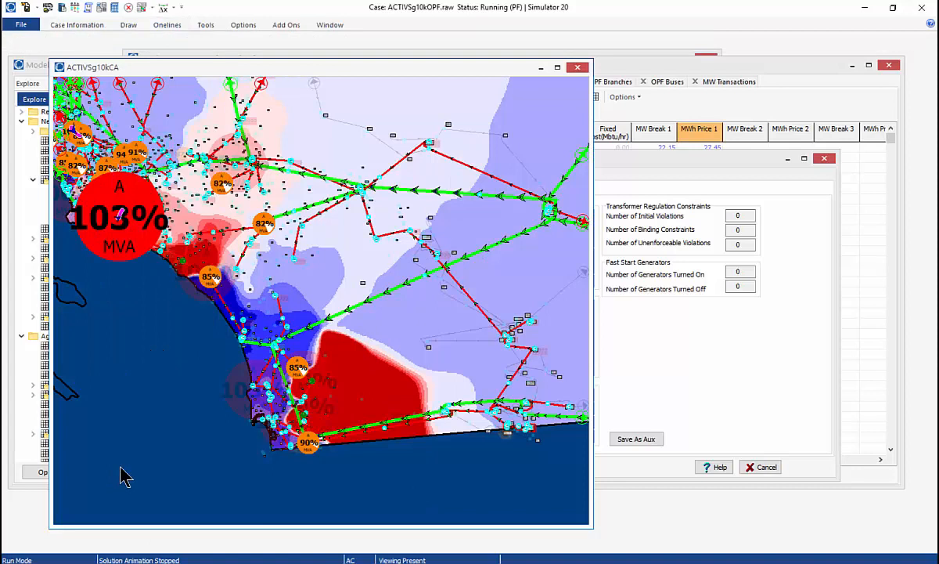
{"action": "key", "text": "alt+Tab"}
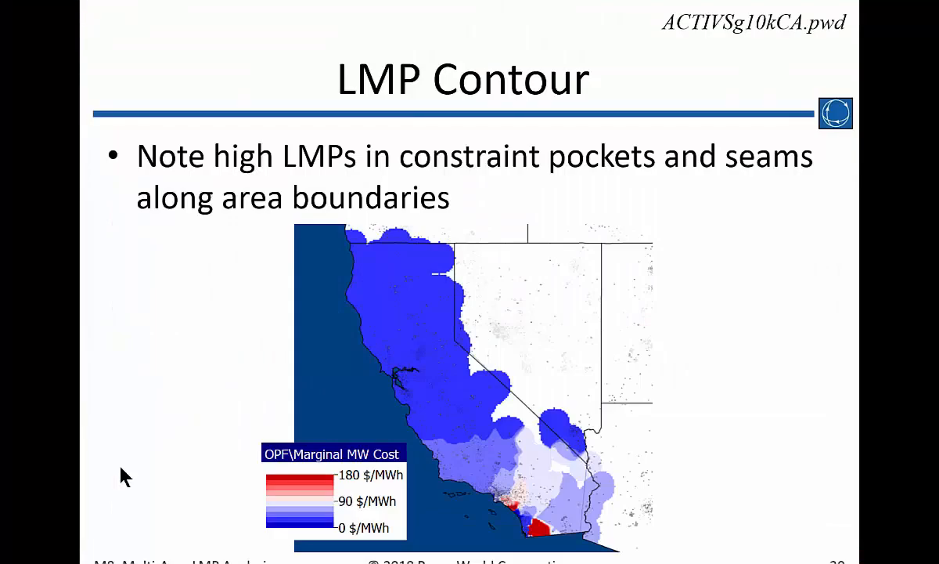
{"action": "left_click", "coordinate": [121, 468]}
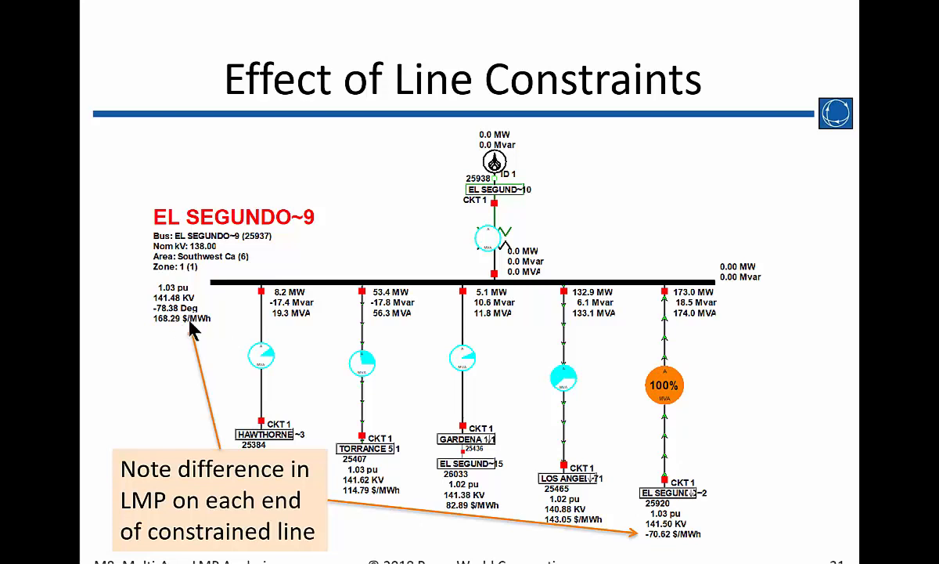
{"action": "key", "text": "alt+Tab"}
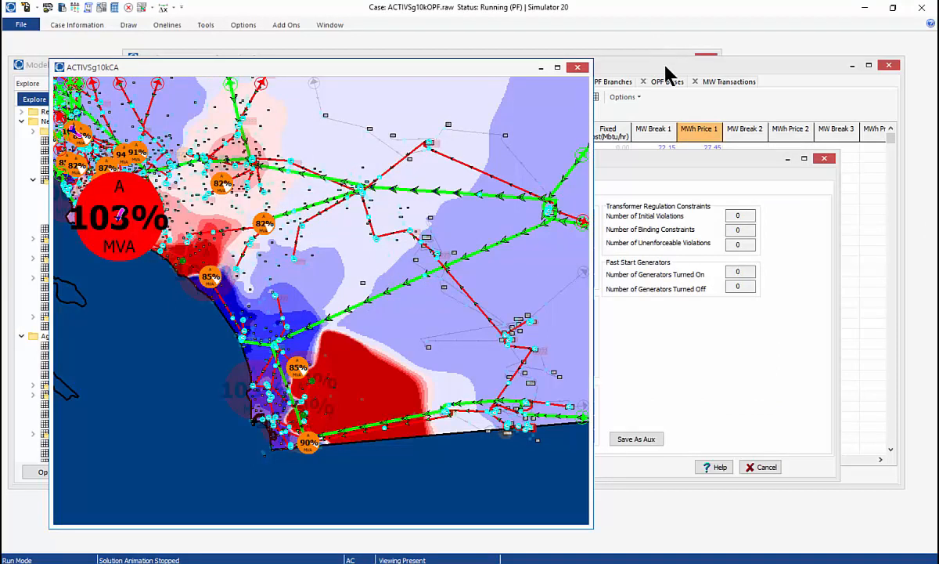
List the Optimal Power Flow branches in the Model Explorer and sort them by MVA marginal cost in descending order.
{"action": "left_click", "coordinate": [669, 75]}
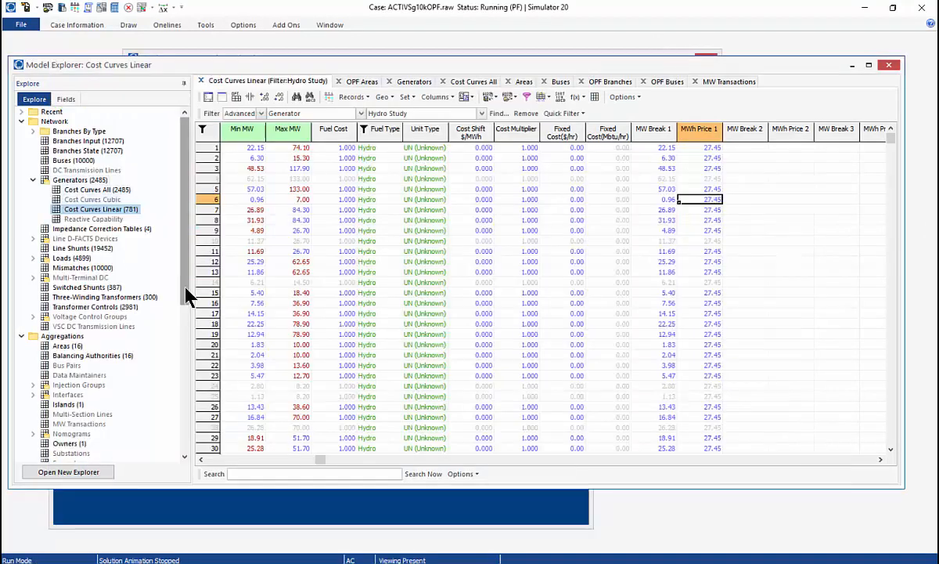
{"action": "left_click_drag", "start_coordinate": [188, 296], "coordinate": [191, 445]}
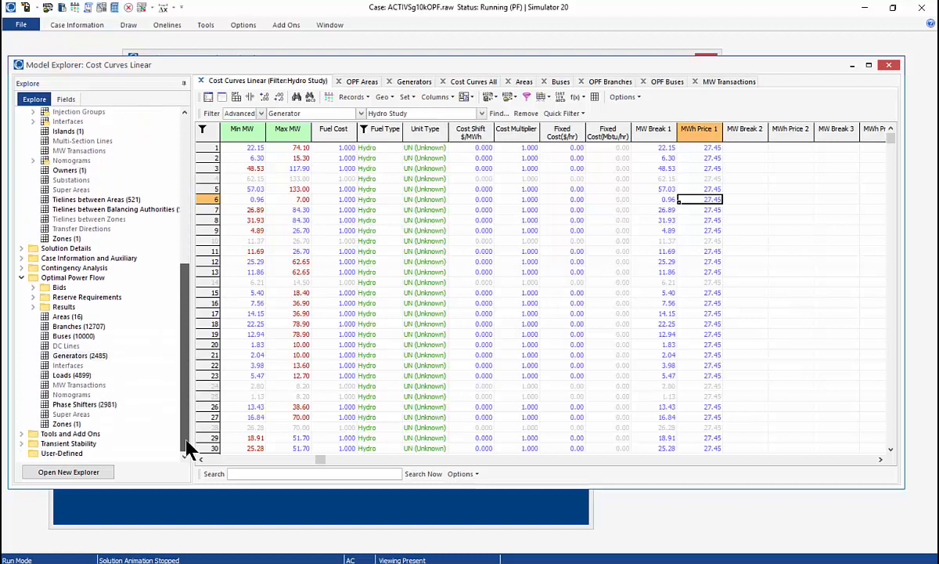
{"action": "left_click", "coordinate": [73, 325]}
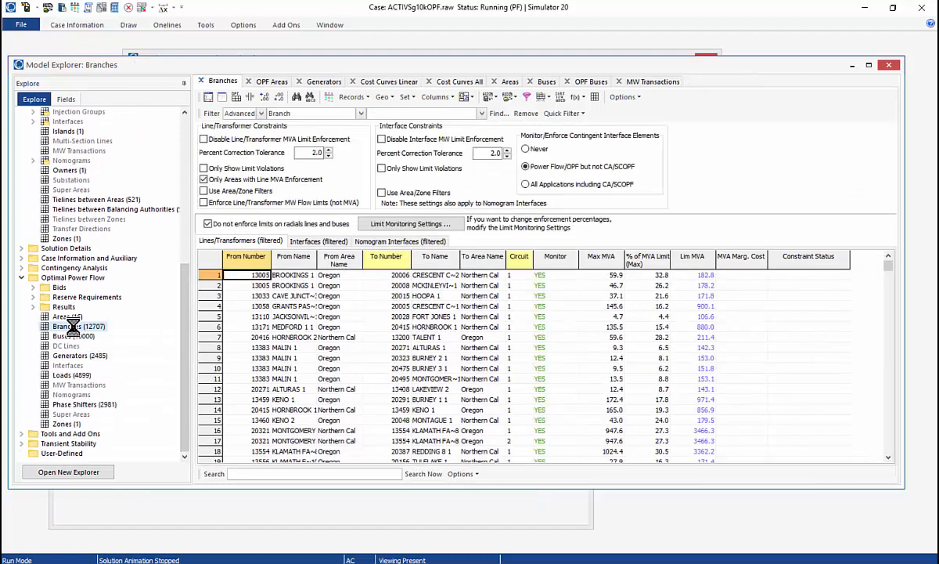
{"action": "left_click", "coordinate": [749, 266]}
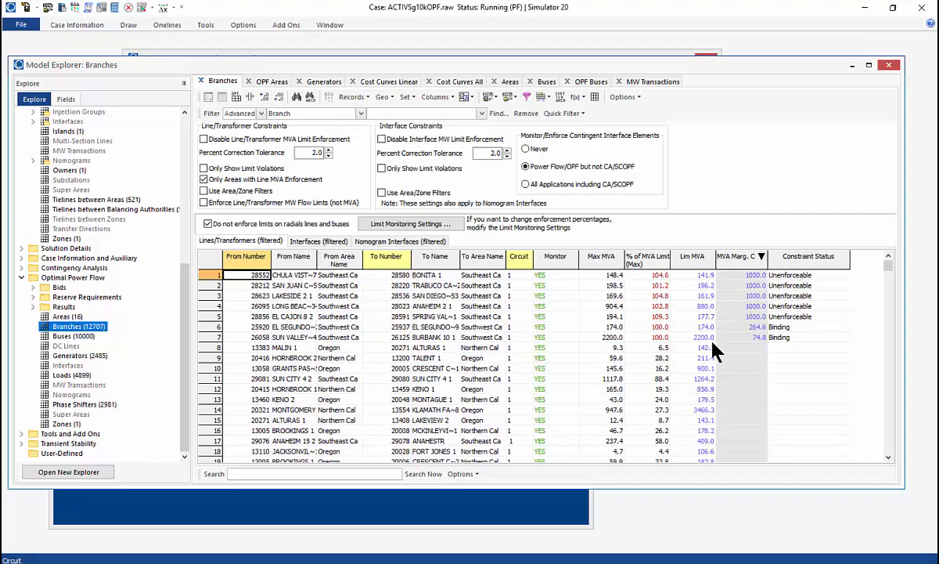
Open the bus view oneline for the branch from bus 25920 to bus 25937 at El Segundo.
{"action": "left_click", "coordinate": [265, 326]}
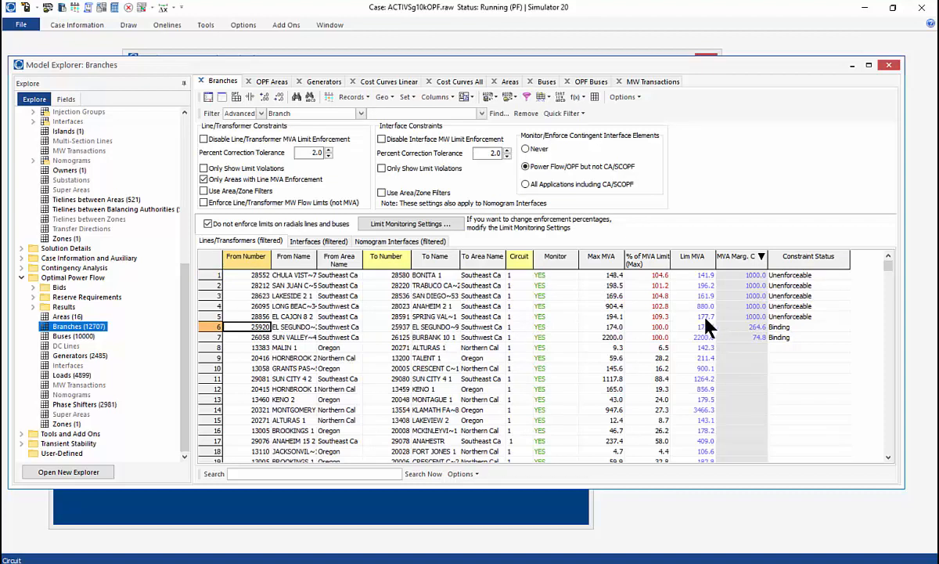
{"action": "right_click", "coordinate": [263, 332]}
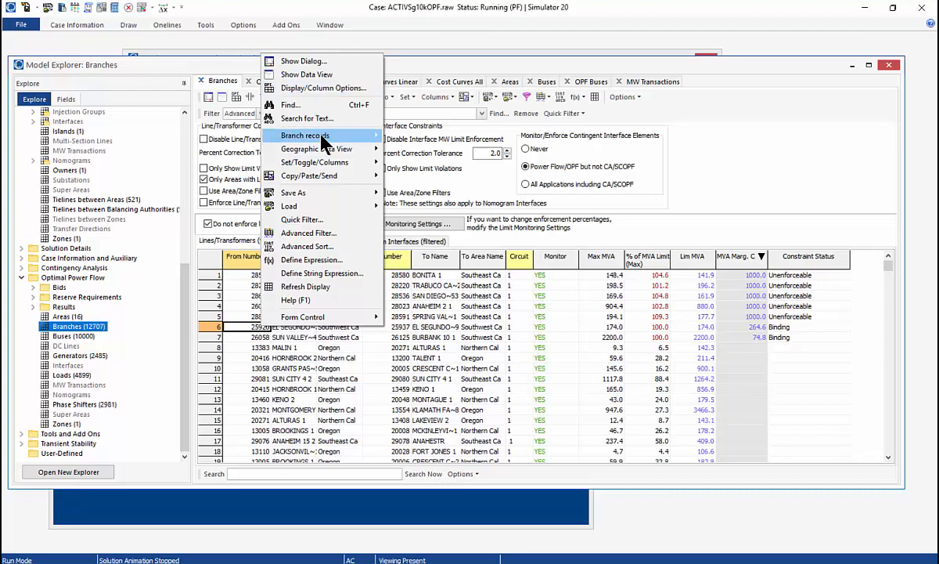
{"action": "mouse_move", "coordinate": [376, 135]}
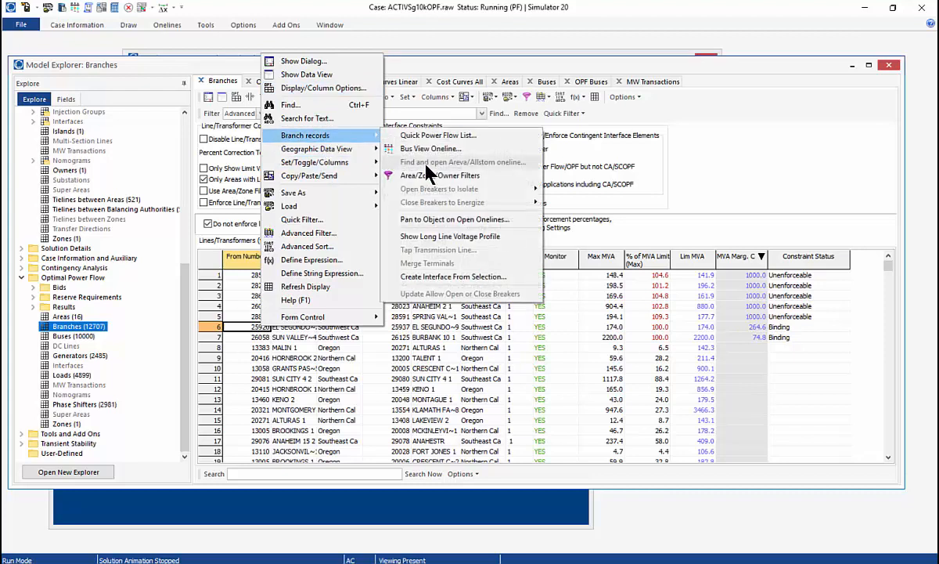
{"action": "left_click", "coordinate": [401, 149]}
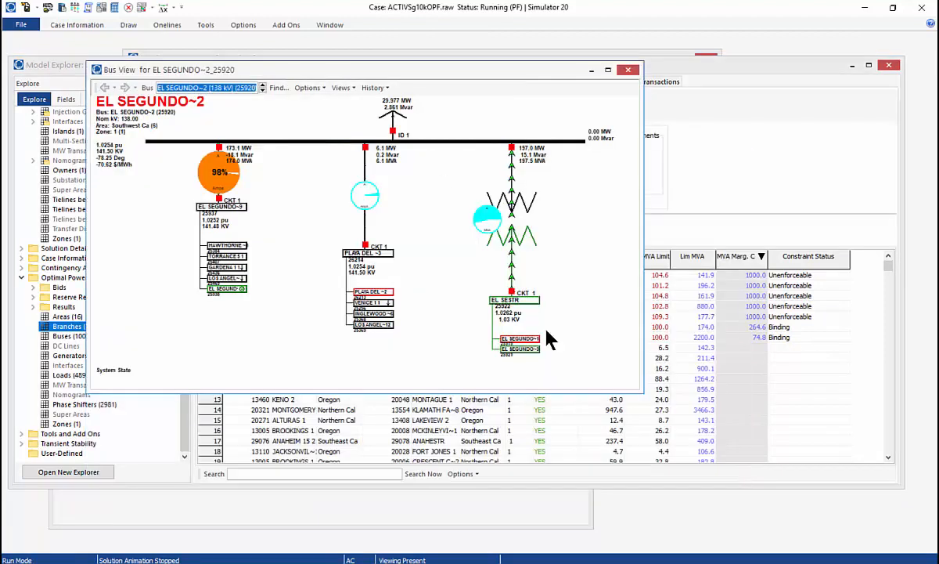
Compare the marginal prices at EL SEGUNDO~9 and EL SEGUNDO~2 in an enlarged bus view, and check the connecting line's MVA marginal cost.
{"action": "left_click_drag", "start_coordinate": [640, 389], "coordinate": [643, 529]}
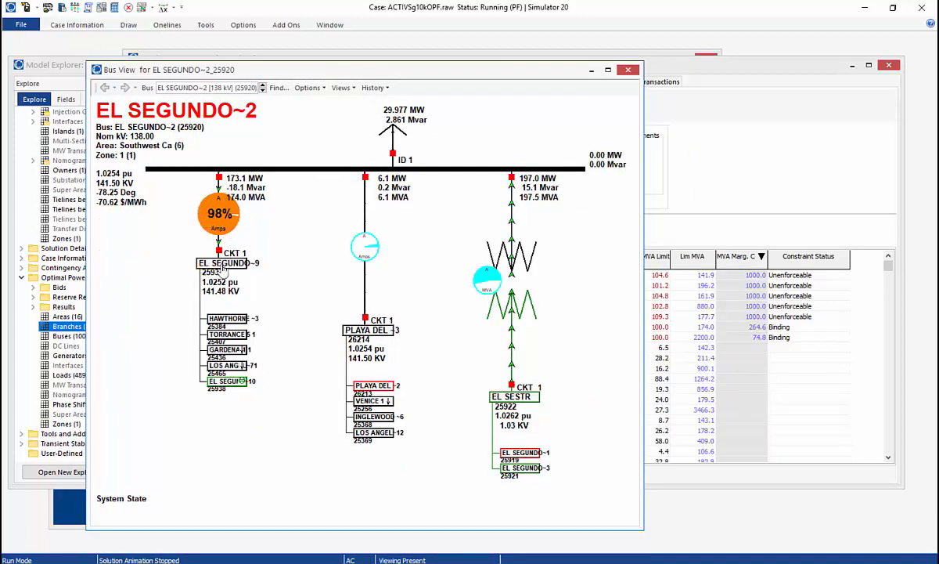
{"action": "left_click", "coordinate": [223, 265]}
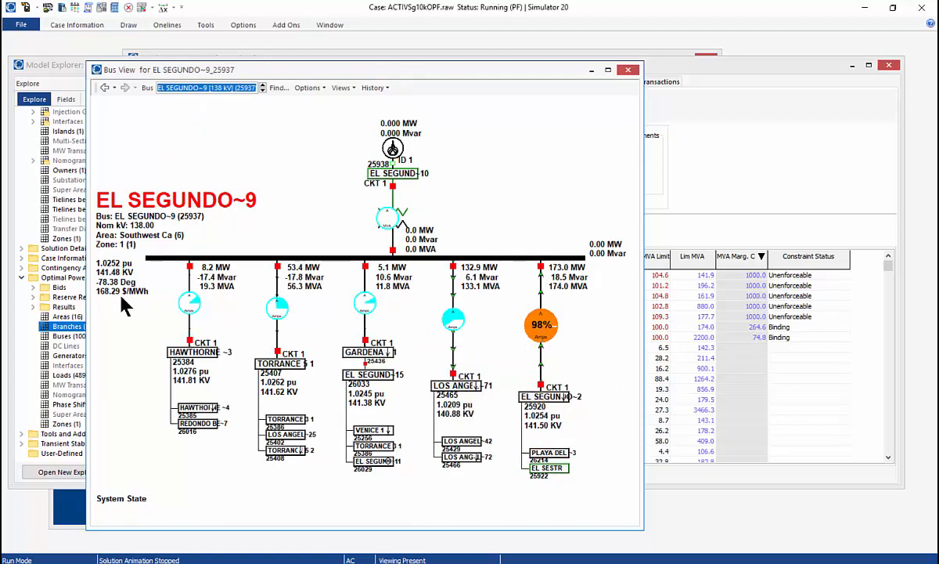
{"action": "left_click", "coordinate": [545, 397]}
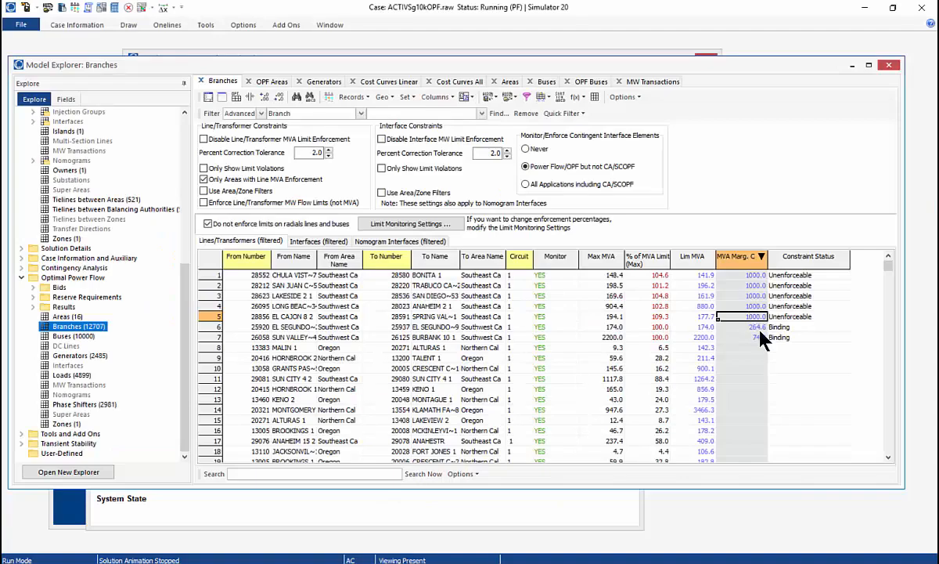
{"action": "left_click", "coordinate": [759, 328]}
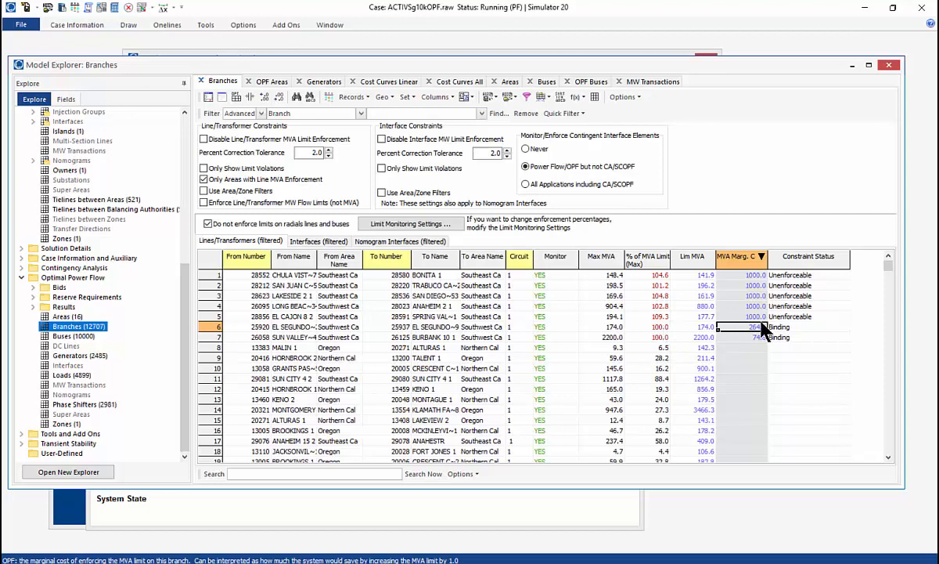
Switch to the PowerPoint slide show, glance at the Options for Further Analysis slide, and return to Effect of Line Constraints.
{"action": "key", "text": "alt+Tab"}
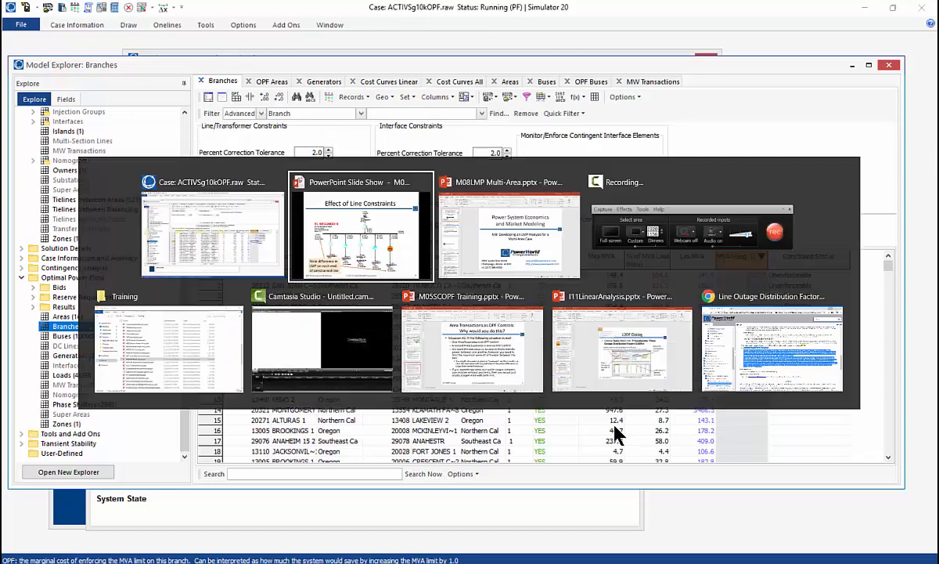
{"action": "key", "text": "Right"}
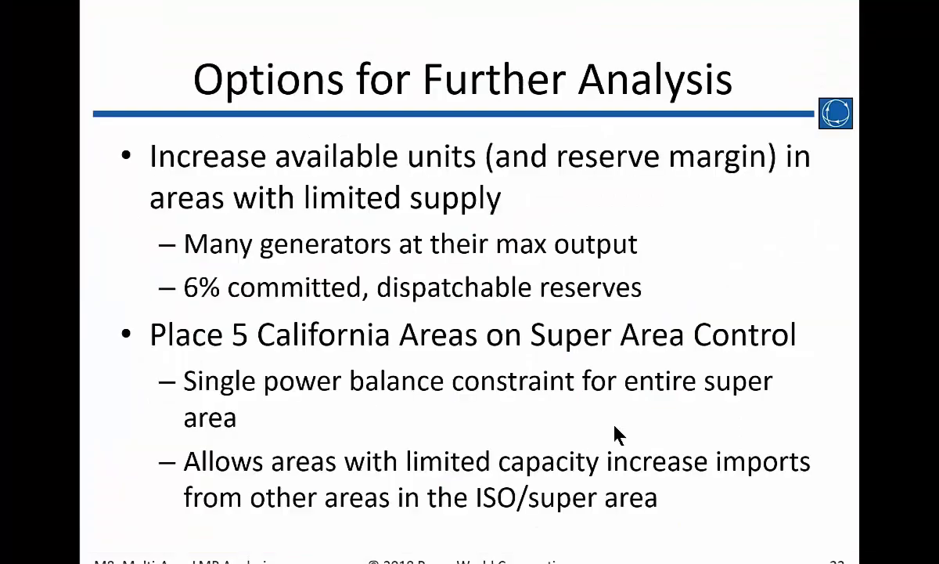
{"action": "key", "text": "Left"}
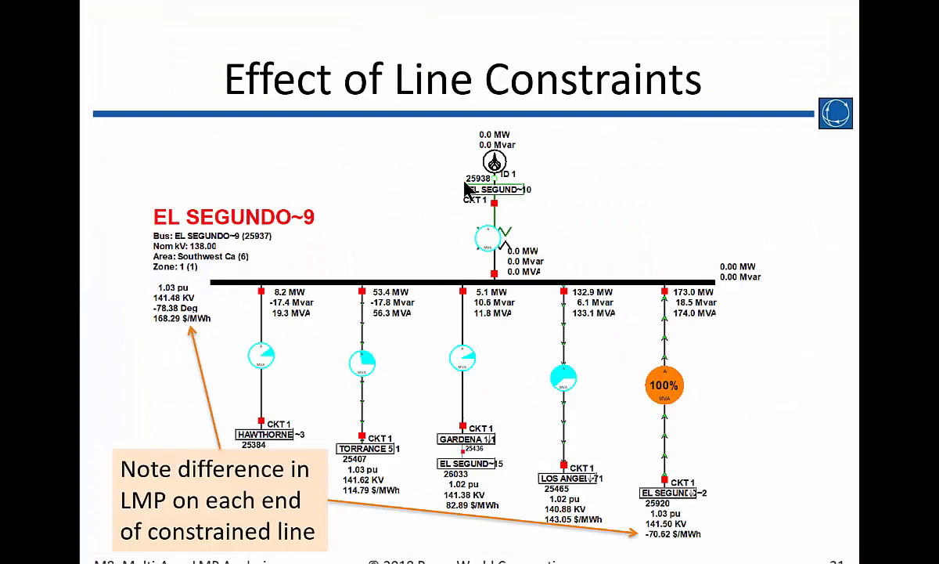
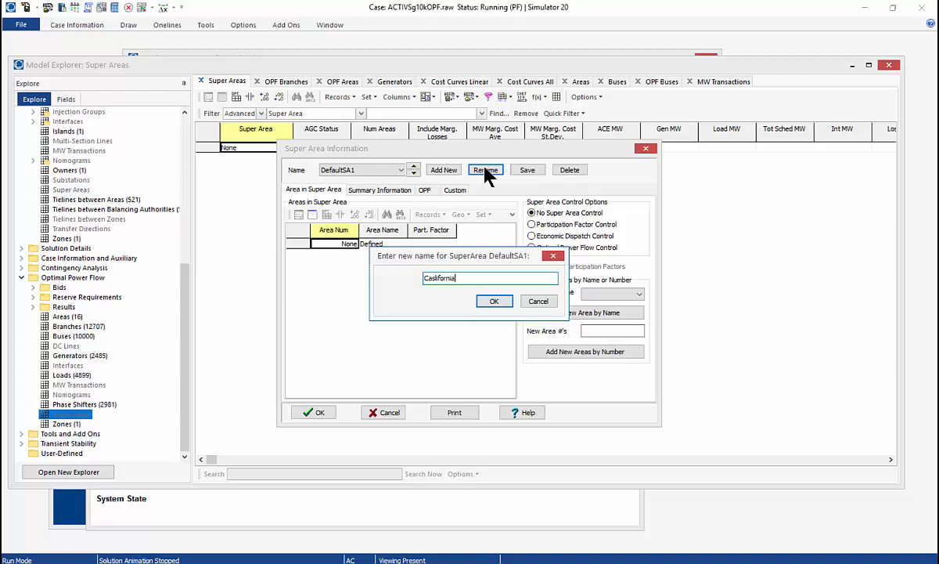
Confirm Caslifornia as the new name of the super area DefaultSA1.
{"action": "left_click", "coordinate": [497, 303]}
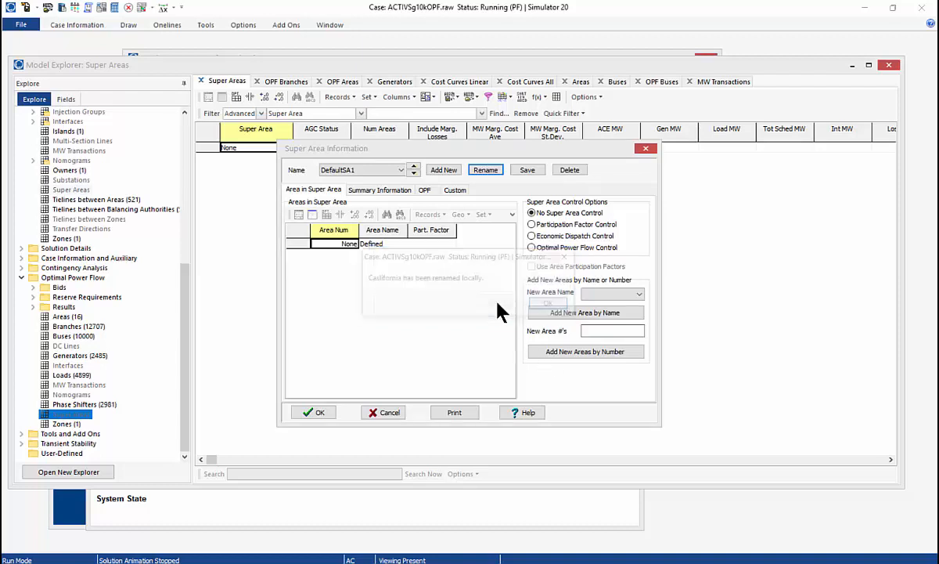
{"action": "left_click", "coordinate": [552, 304]}
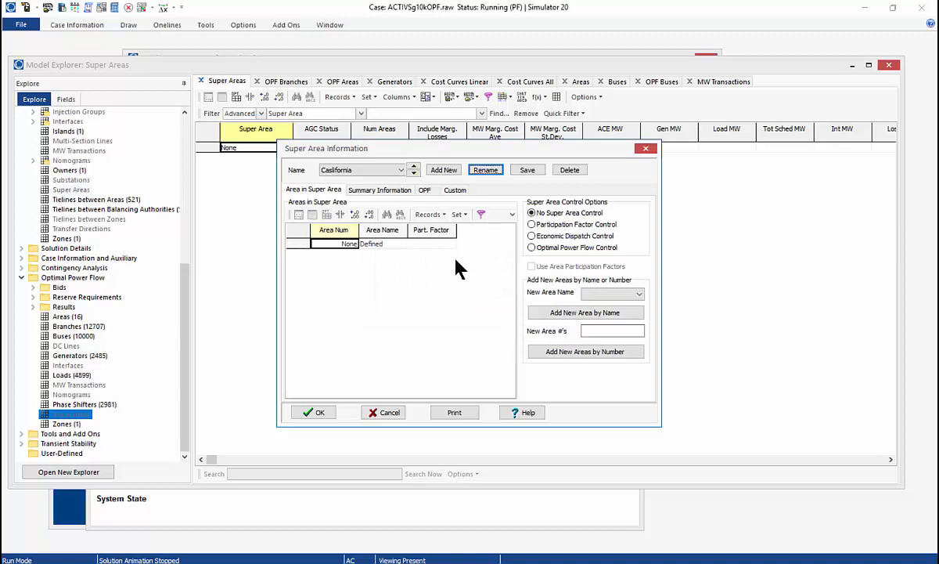
Add areas 3-7 to the super area by number and place it on Optimal Power Flow Control.
{"action": "left_click", "coordinate": [589, 330]}
{"action": "type", "text": "3-u7"}
{"action": "key", "text": "Left"}
{"action": "key", "text": "BackSpace"}
{"action": "left_click", "coordinate": [587, 357]}
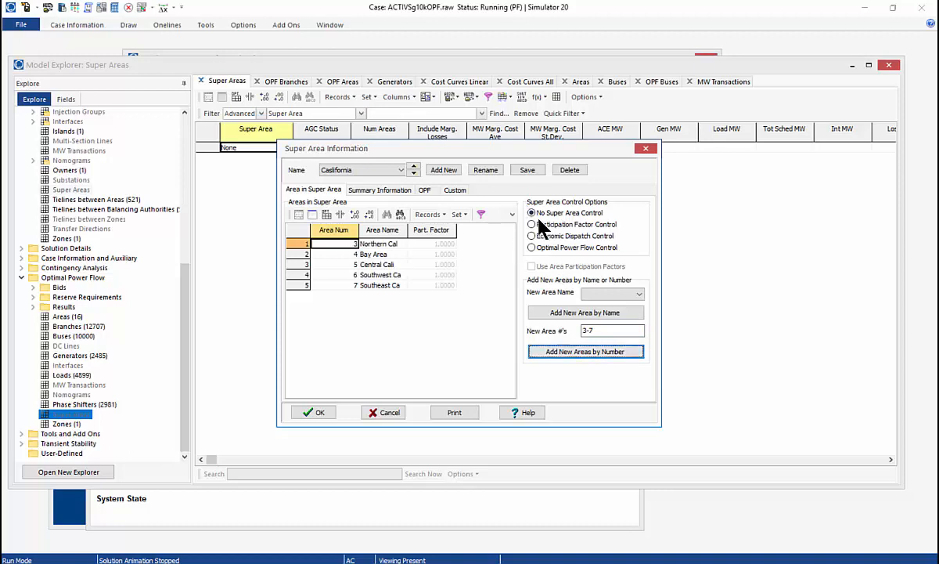
{"action": "left_click", "coordinate": [546, 250]}
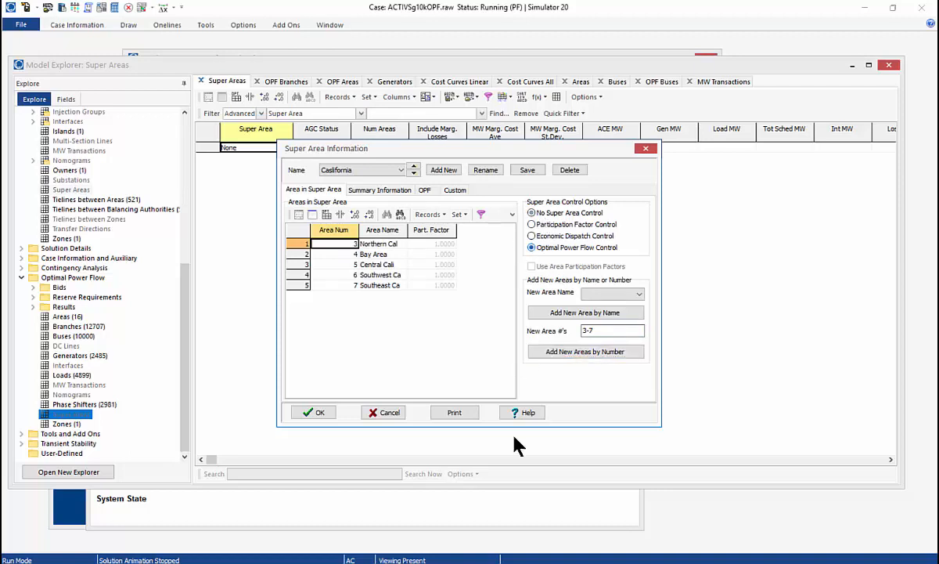
{"action": "left_click", "coordinate": [326, 413]}
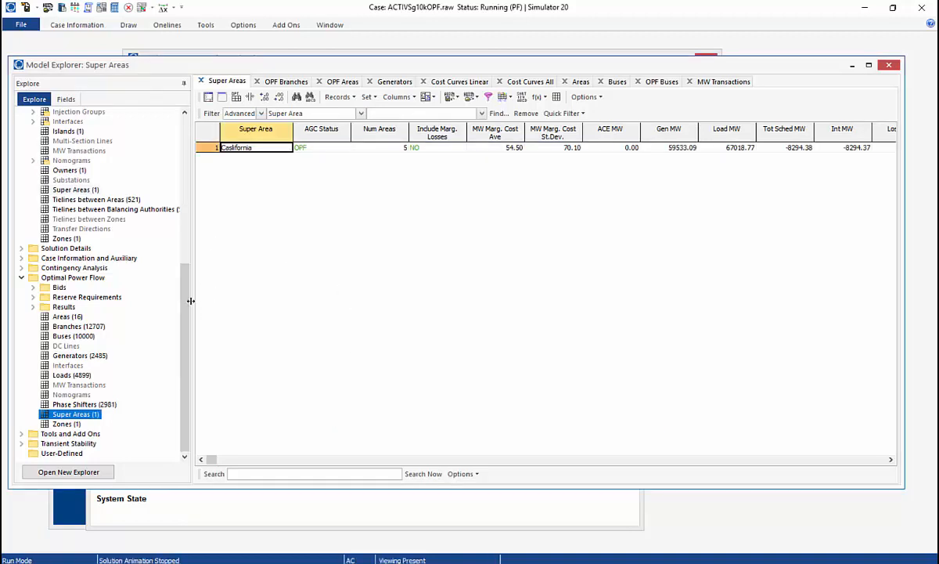
Examine the ACE MW values of the individual areas in the Areas table.
{"action": "left_click_drag", "start_coordinate": [185, 306], "coordinate": [186, 299]}
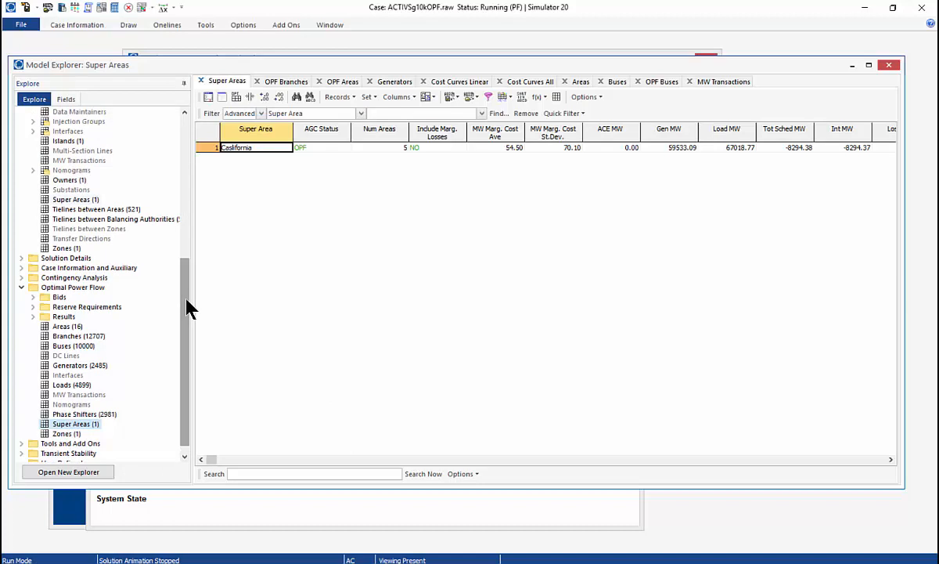
{"action": "left_click", "coordinate": [581, 83]}
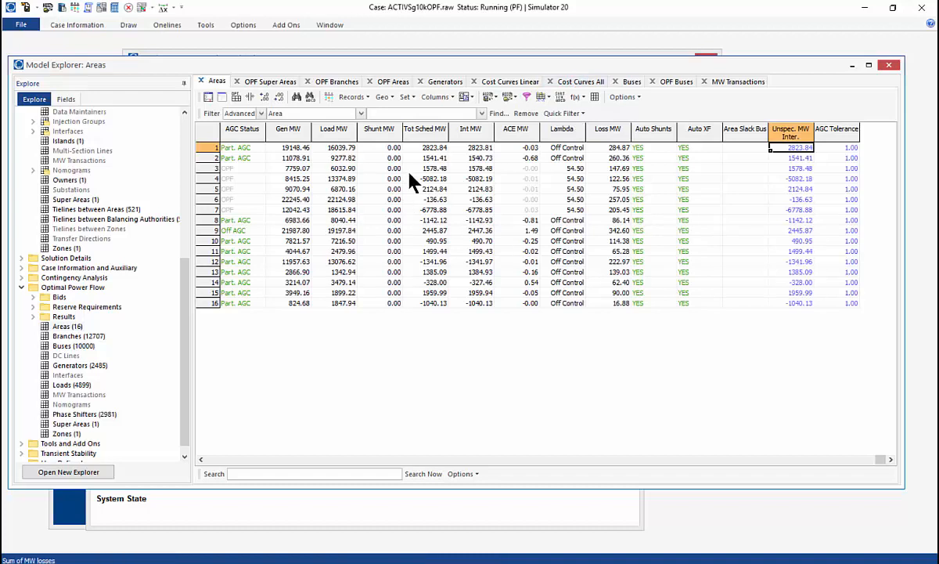
{"action": "left_click", "coordinate": [522, 178]}
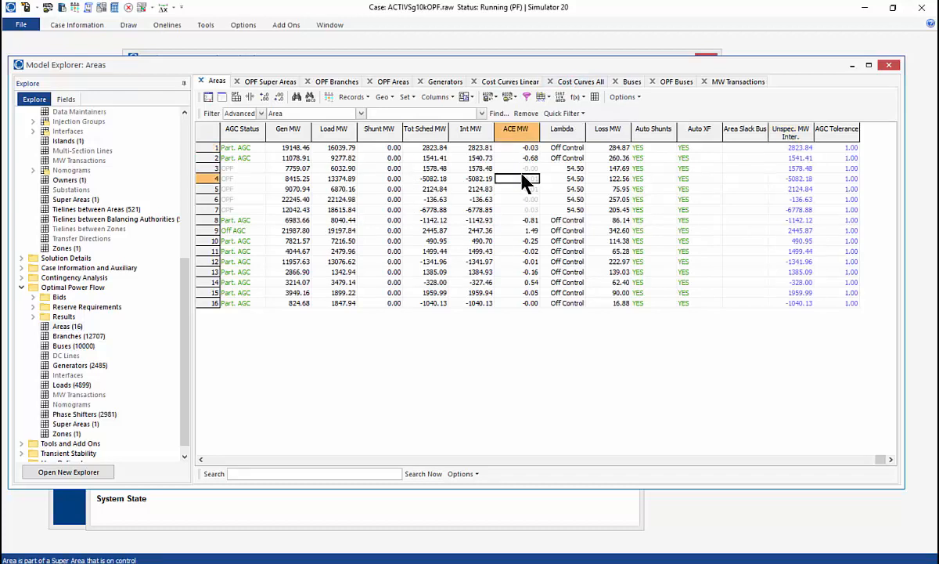
{"action": "left_click", "coordinate": [526, 220]}
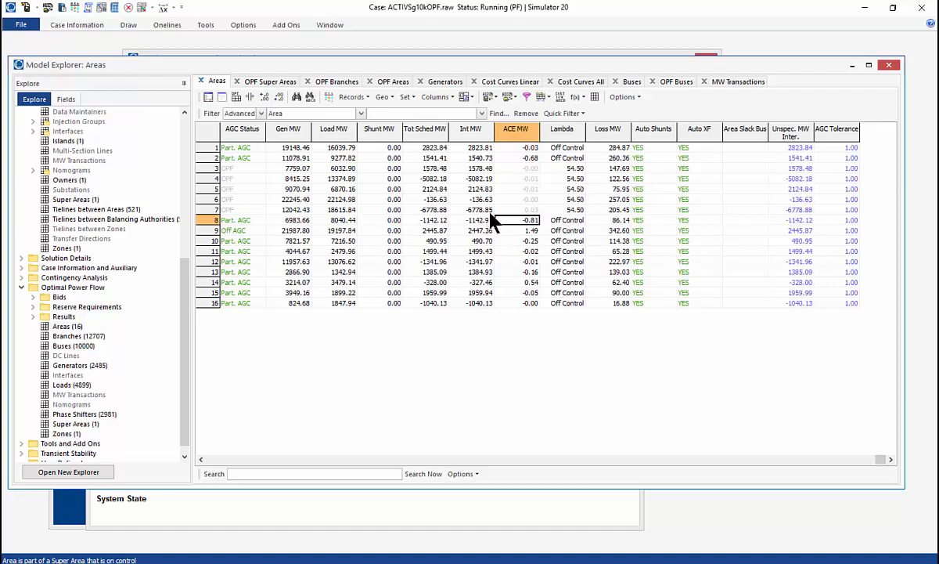
Show the message log and solve the OPF with Primal LP.
{"action": "left_click", "coordinate": [89, 9]}
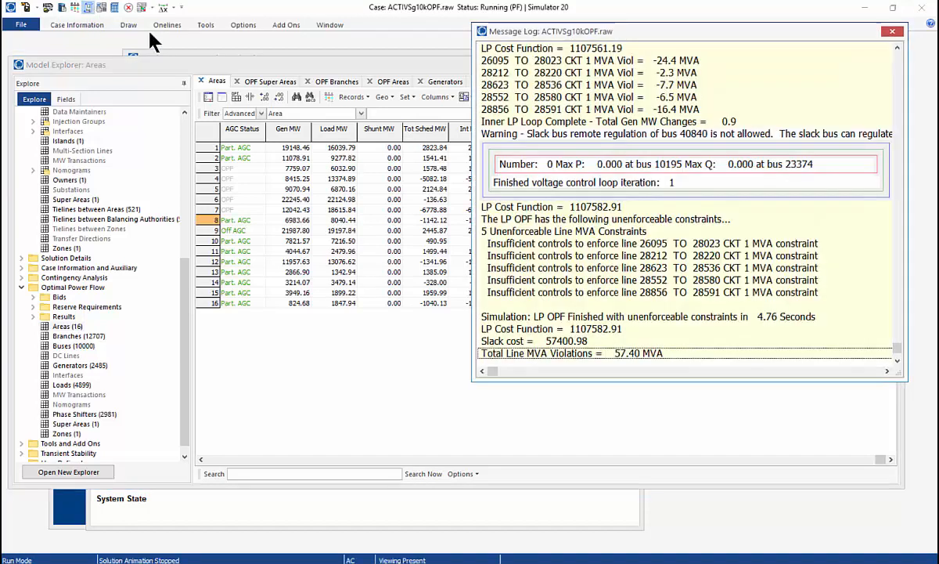
{"action": "left_click", "coordinate": [285, 26]}
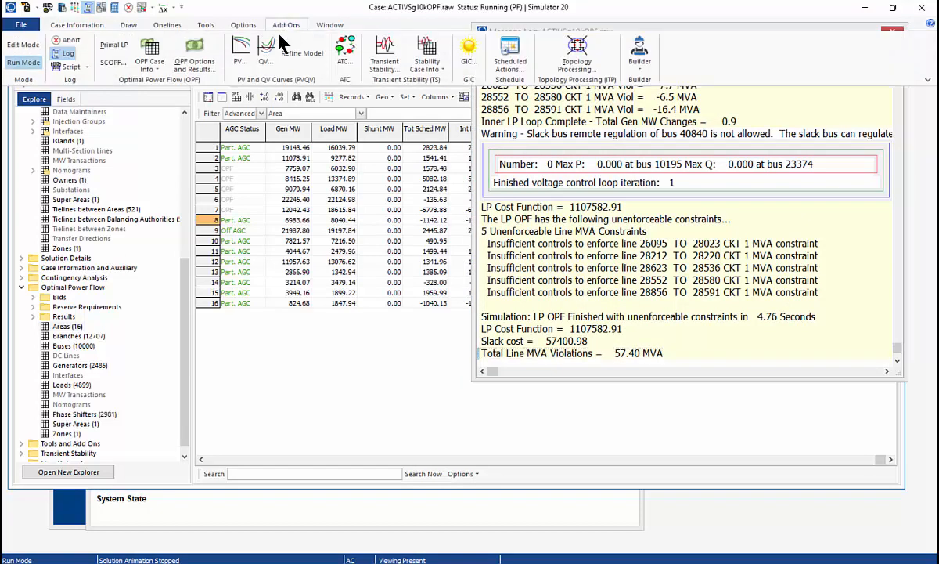
{"action": "left_click", "coordinate": [114, 47]}
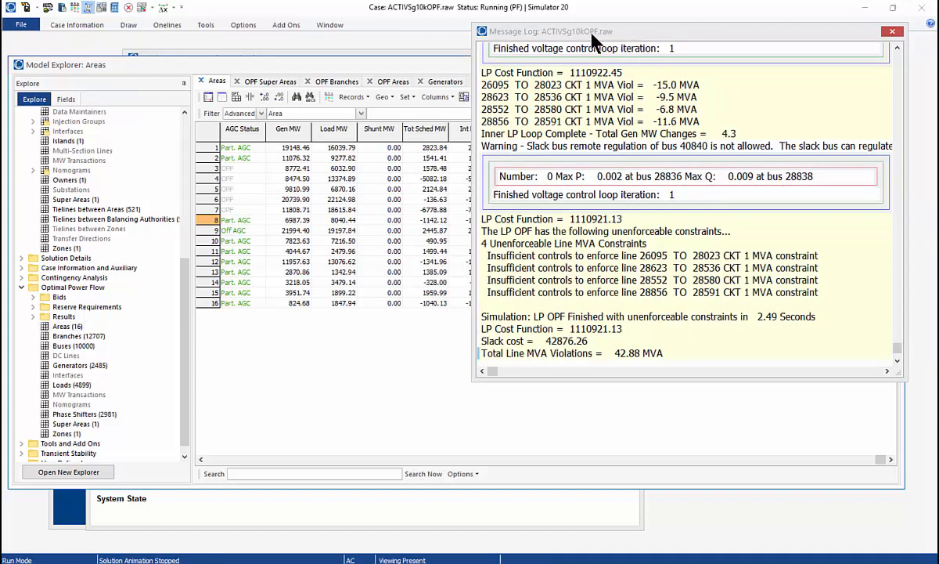
Move the message log clear of the Areas table and examine the California areas' ACE MW values and area names.
{"action": "left_click_drag", "start_coordinate": [593, 43], "coordinate": [680, 127]}
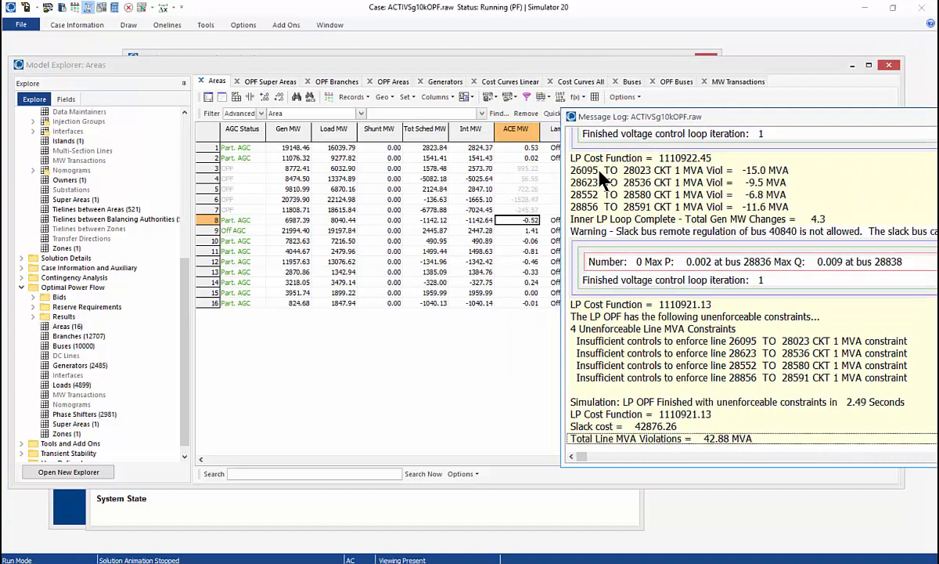
{"action": "left_click", "coordinate": [517, 179]}
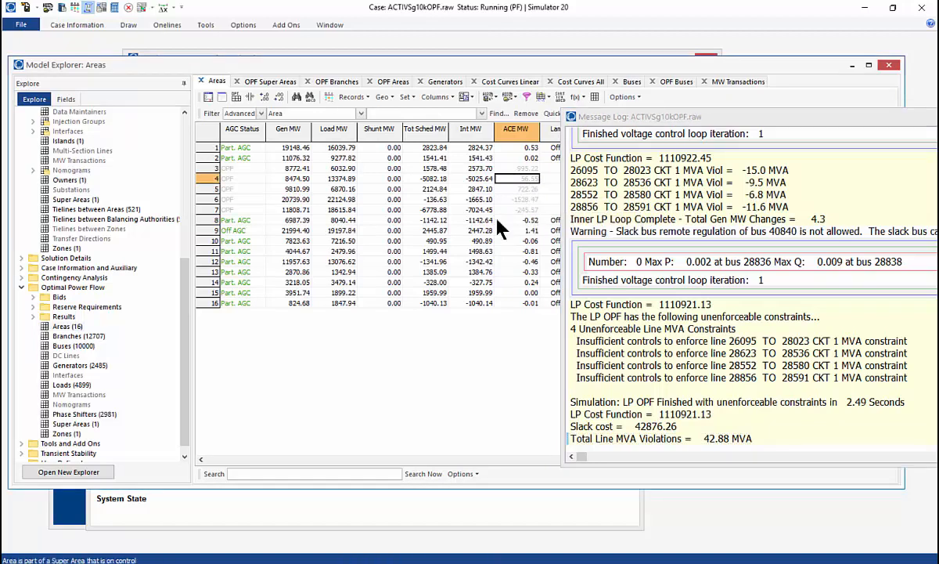
{"action": "left_click", "coordinate": [374, 202]}
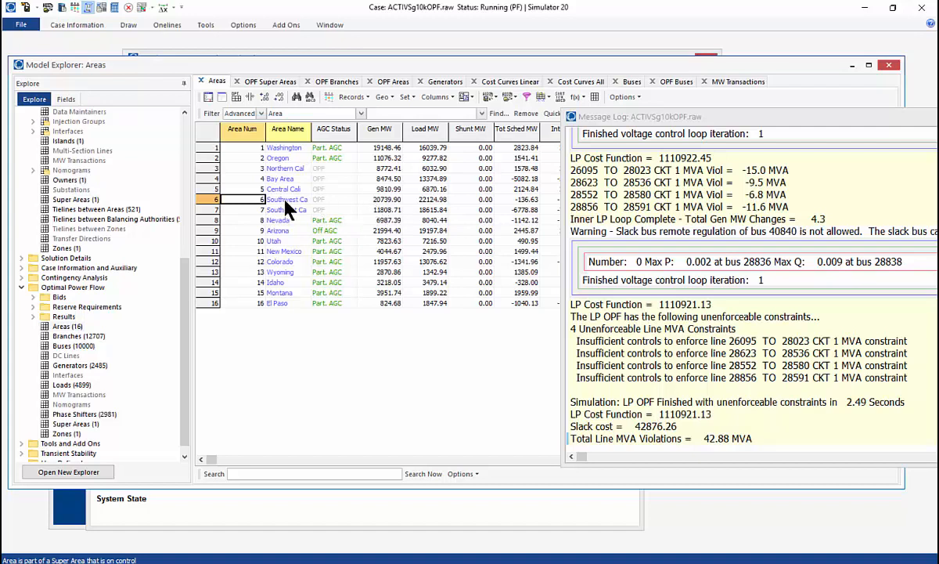
Close the message log and examine the load, interchange, Lambda and loss values of the California areas in the Areas table.
{"action": "left_click", "coordinate": [423, 200]}
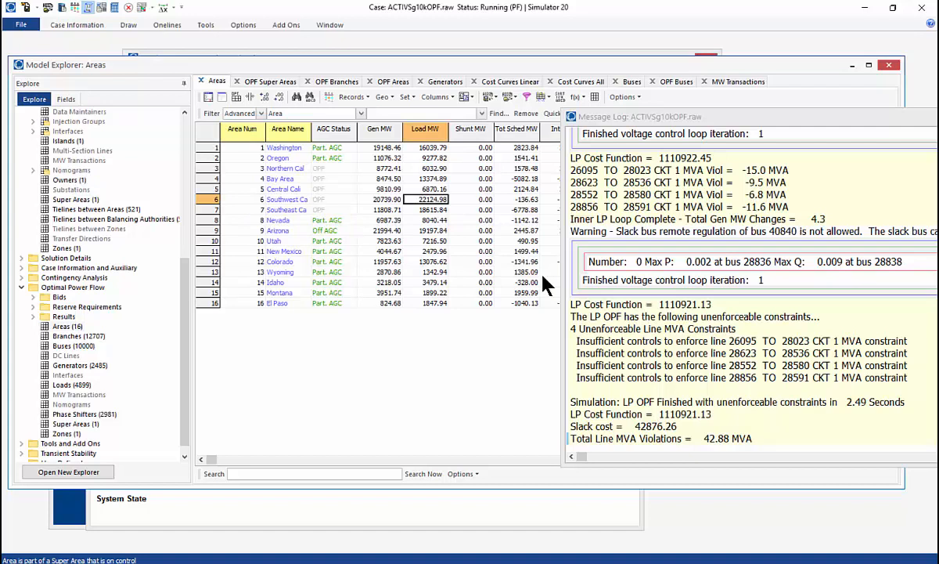
{"action": "key", "text": "Right"}
{"action": "key", "text": "Right"}
{"action": "key", "text": "Right"}
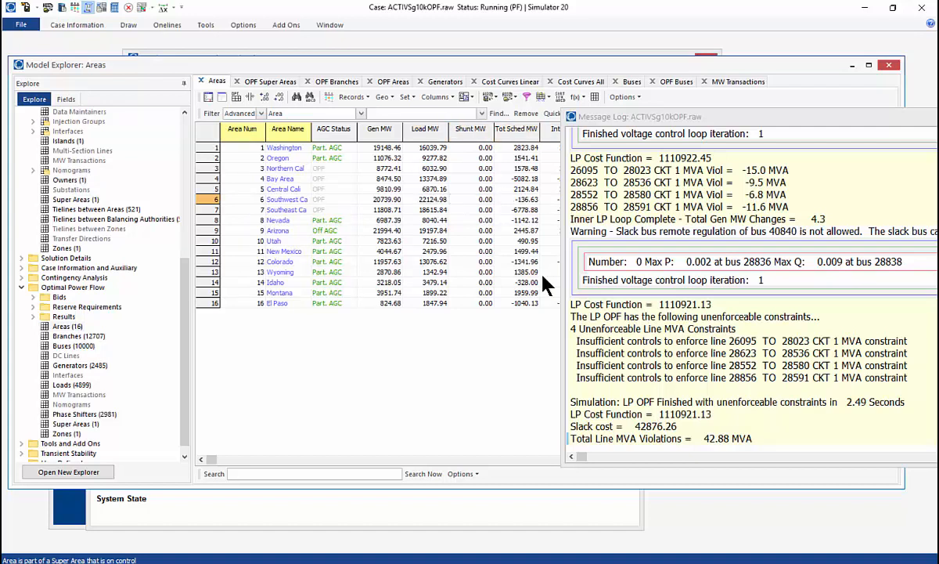
{"action": "left_click_drag", "start_coordinate": [901, 117], "coordinate": [810, 124]}
{"action": "left_click", "coordinate": [891, 123]}
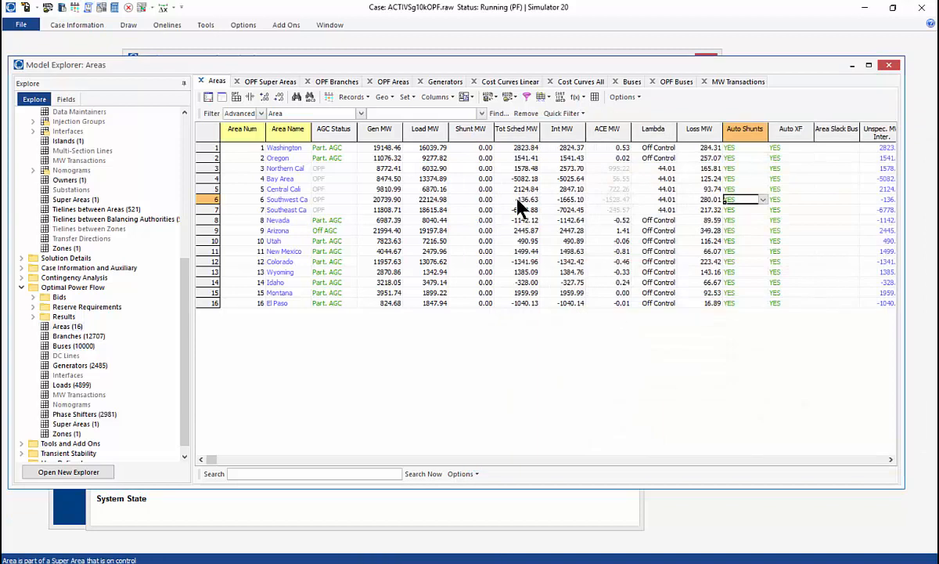
{"action": "key", "text": "Left"}
{"action": "key", "text": "Up"}
{"action": "key", "text": "Up"}
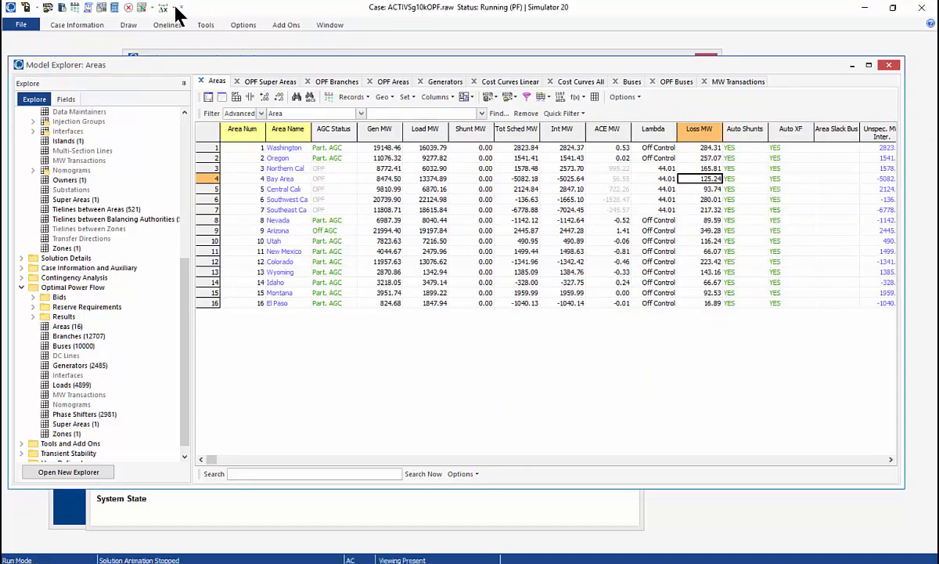
Bring up the LP OPF Dialog and review the solution summary for the California super area solution.
{"action": "left_click", "coordinate": [148, 10]}
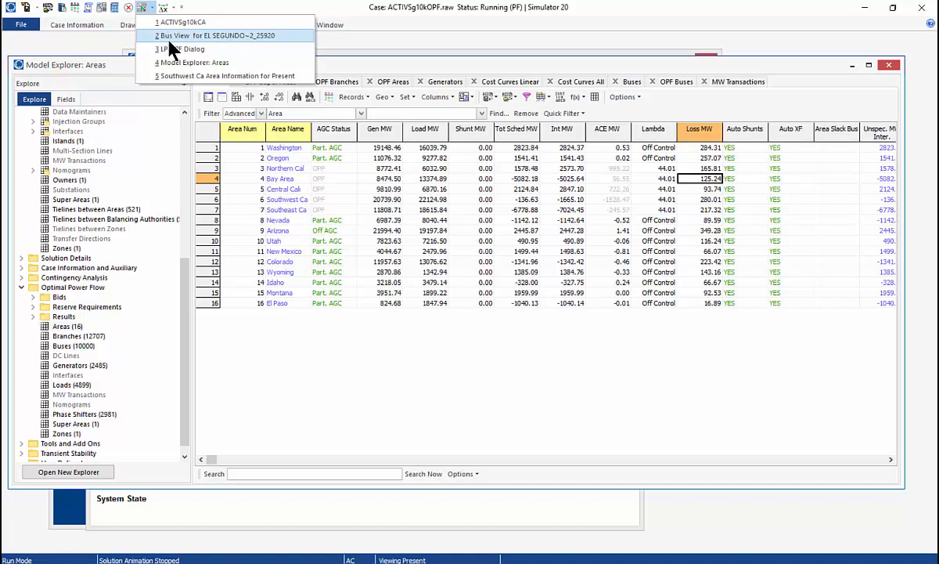
{"action": "left_click", "coordinate": [159, 46]}
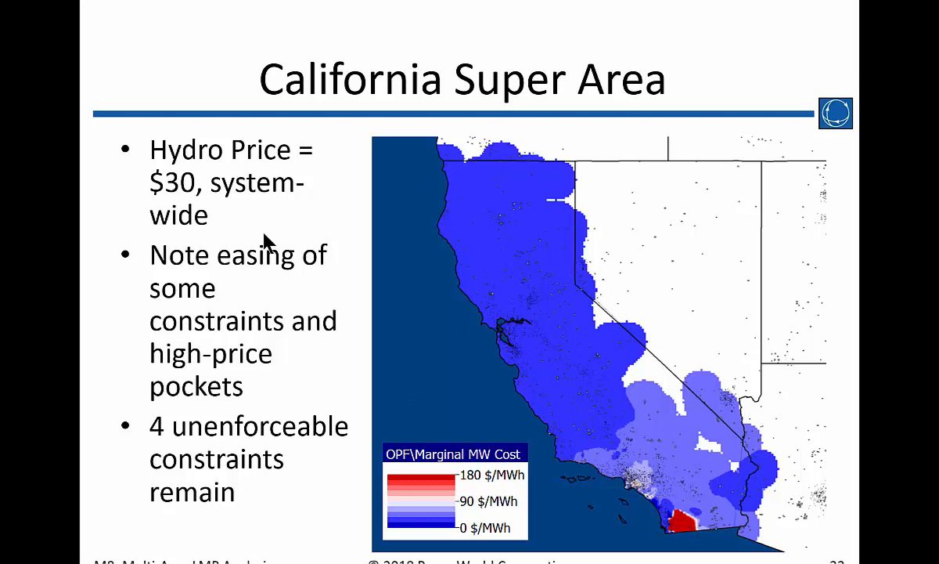
{"action": "key", "text": "alt+Tab"}
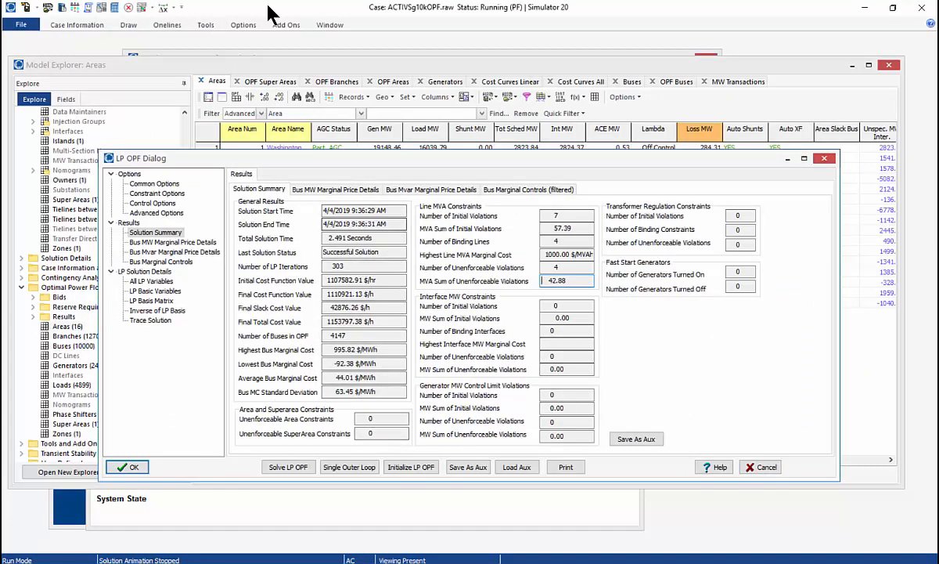
Set MWh Price 1 to 30 for all hydro generators in the filtered Cost Curves Linear table.
{"action": "left_click", "coordinate": [157, 64]}
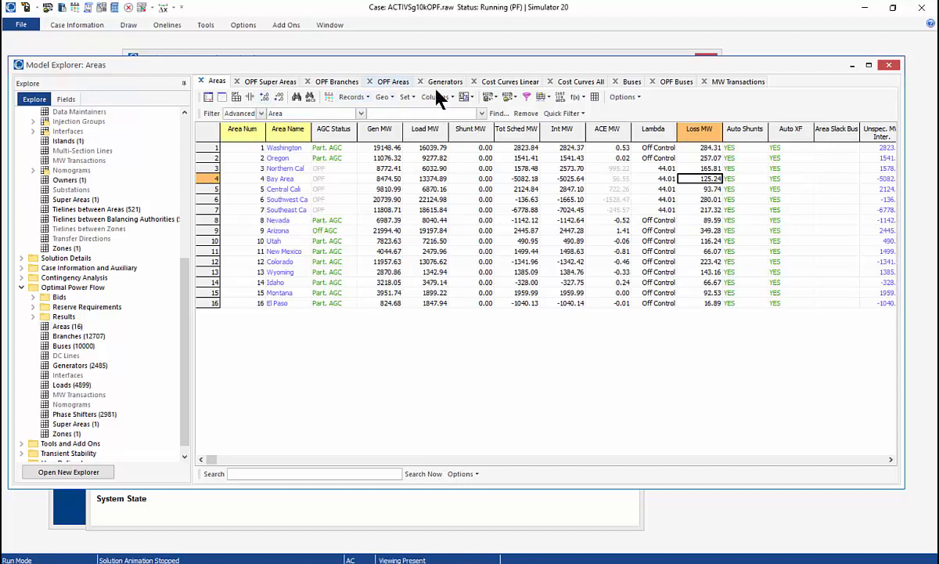
{"action": "left_click", "coordinate": [508, 82]}
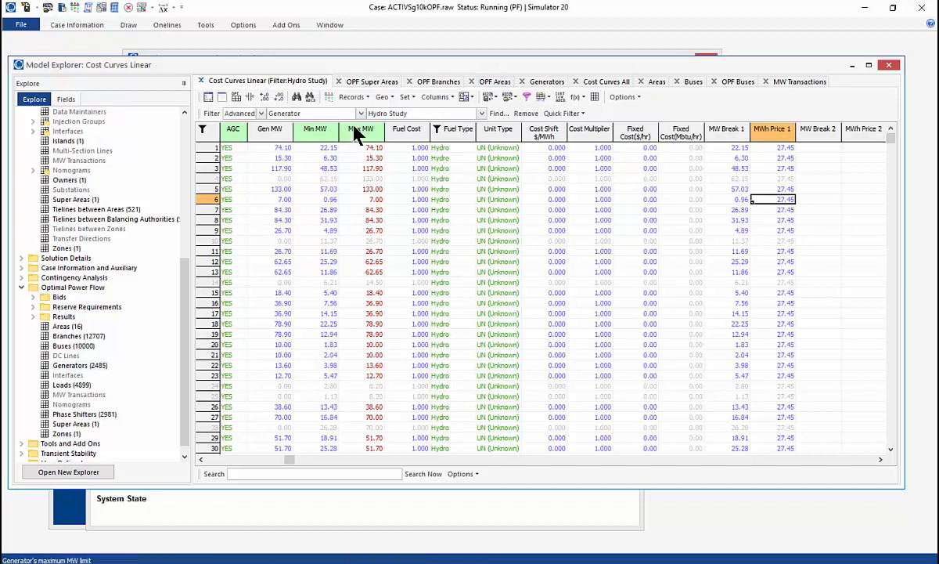
{"action": "left_click", "coordinate": [789, 167]}
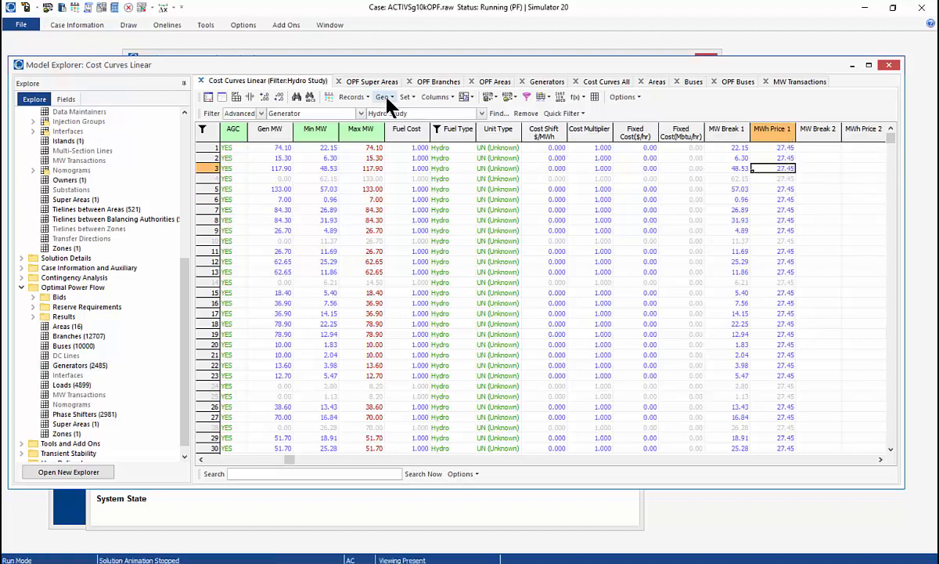
{"action": "left_click", "coordinate": [406, 97]}
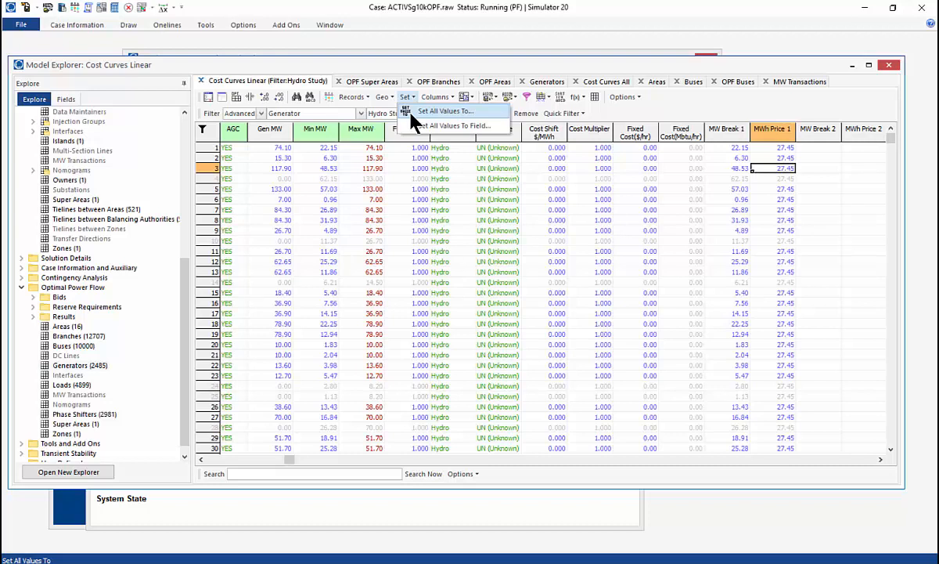
{"action": "left_click", "coordinate": [412, 112]}
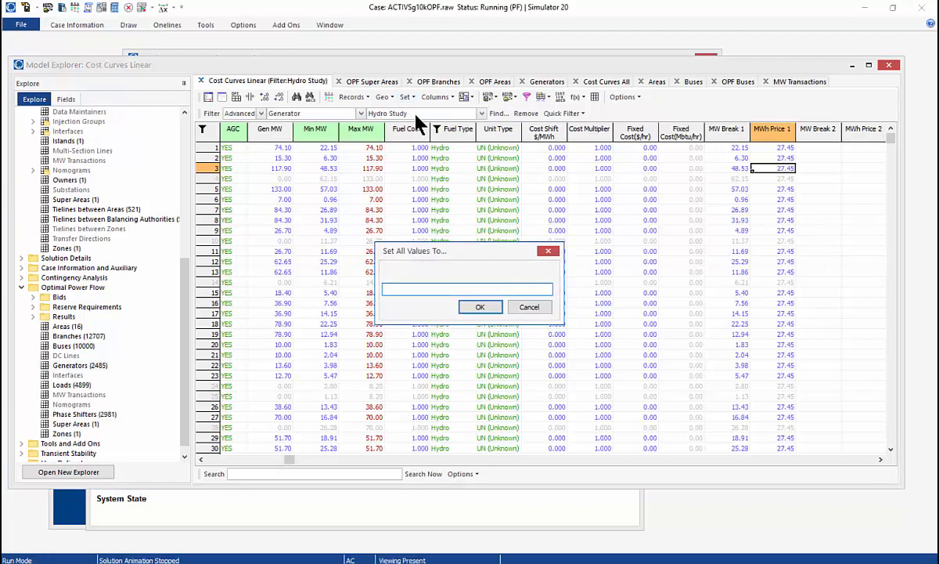
{"action": "type", "text": "30"}
{"action": "left_click", "coordinate": [494, 306]}
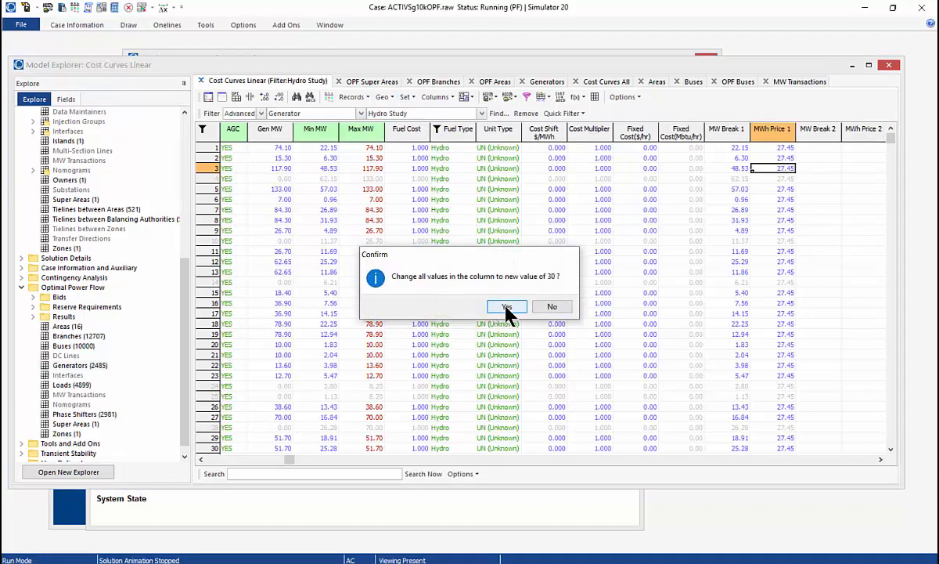
{"action": "left_click", "coordinate": [505, 311]}
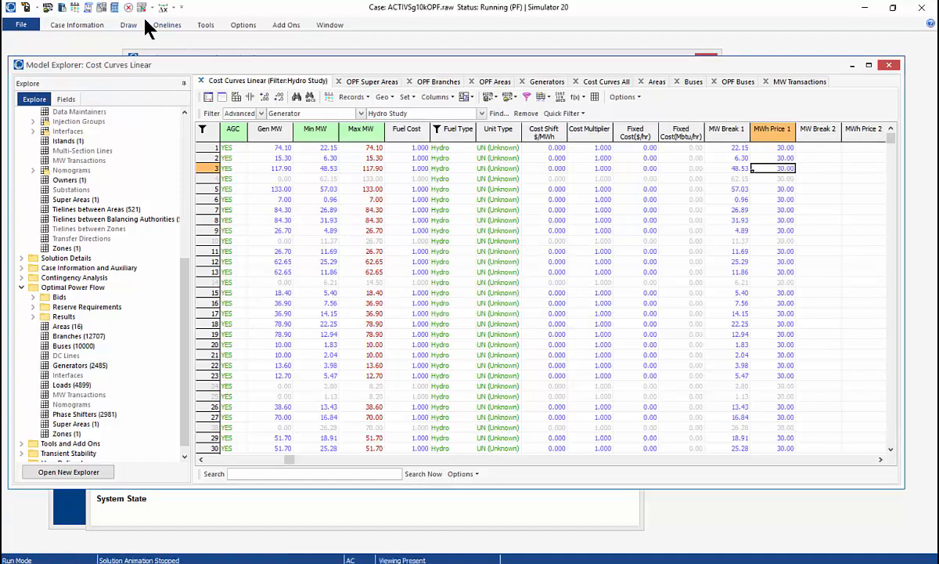
Show the message log, re-solve the OPF with Primal LP using the new hydro price, and close the log.
{"action": "left_click", "coordinate": [88, 8]}
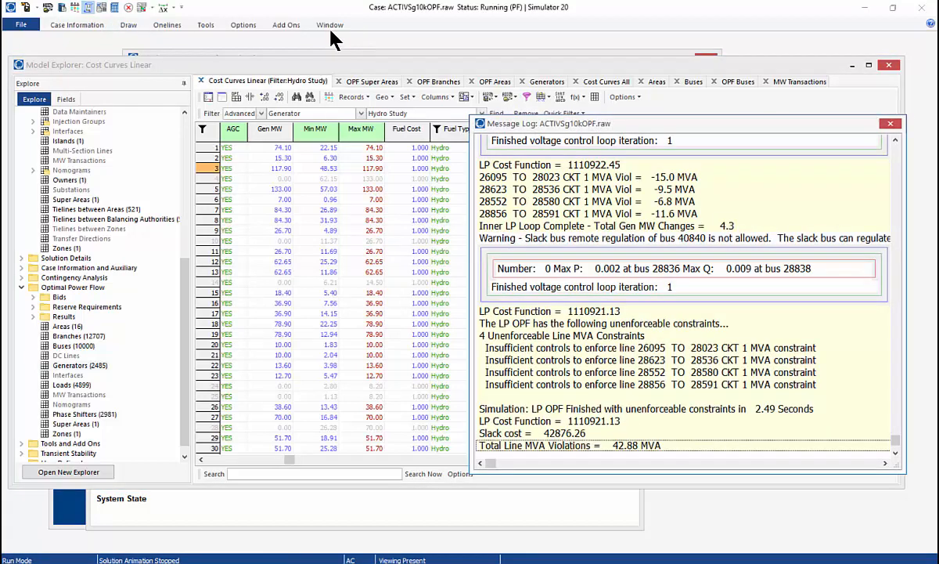
{"action": "left_click", "coordinate": [287, 25]}
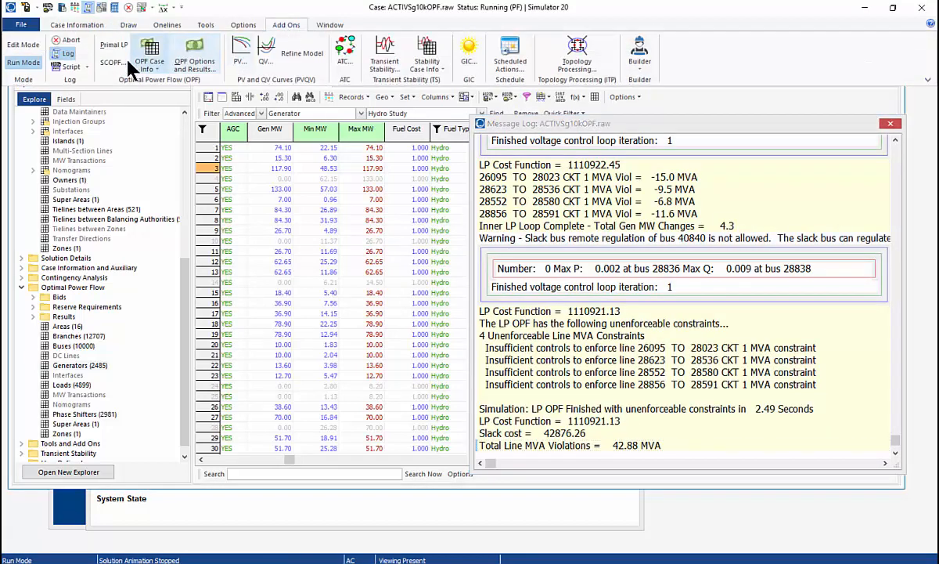
{"action": "left_click", "coordinate": [123, 52]}
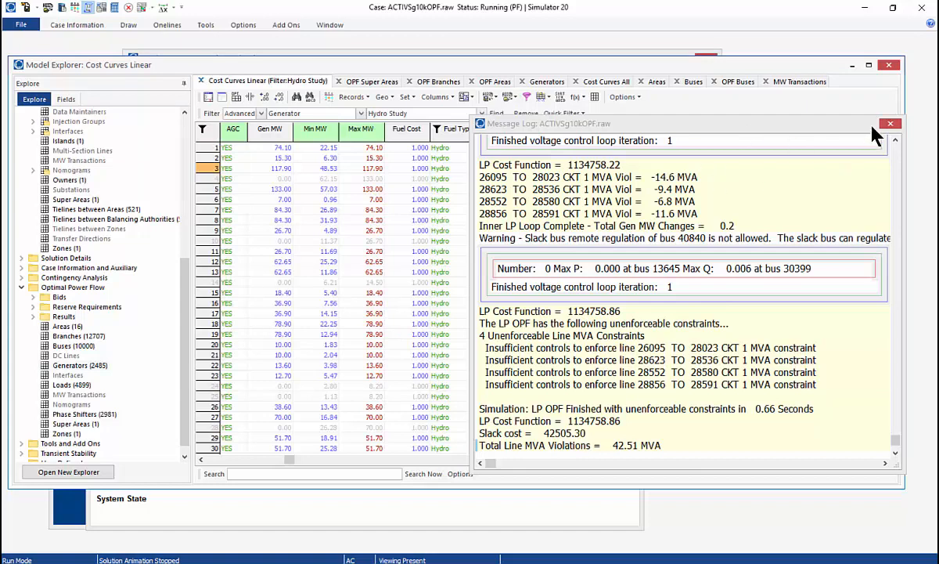
{"action": "left_click", "coordinate": [891, 124]}
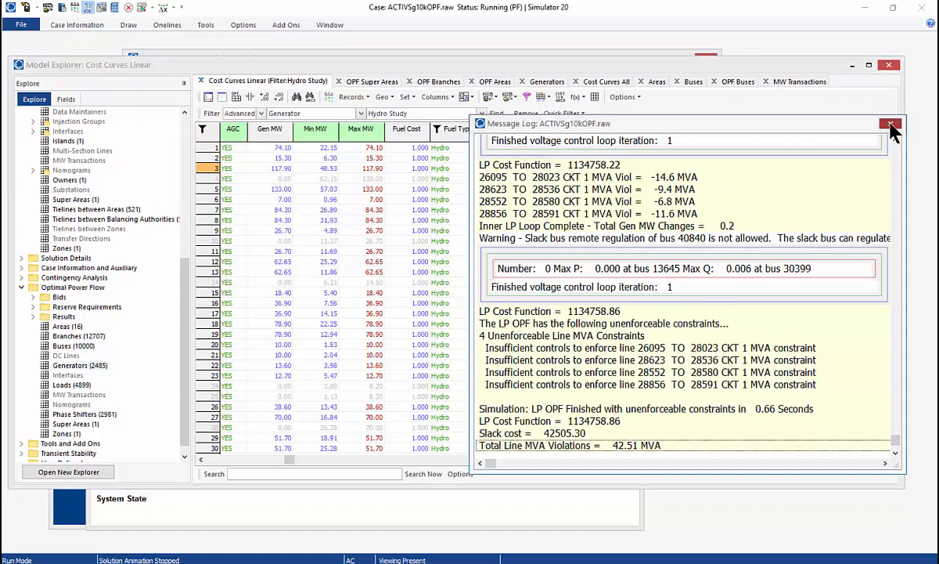
{"action": "left_click", "coordinate": [890, 124]}
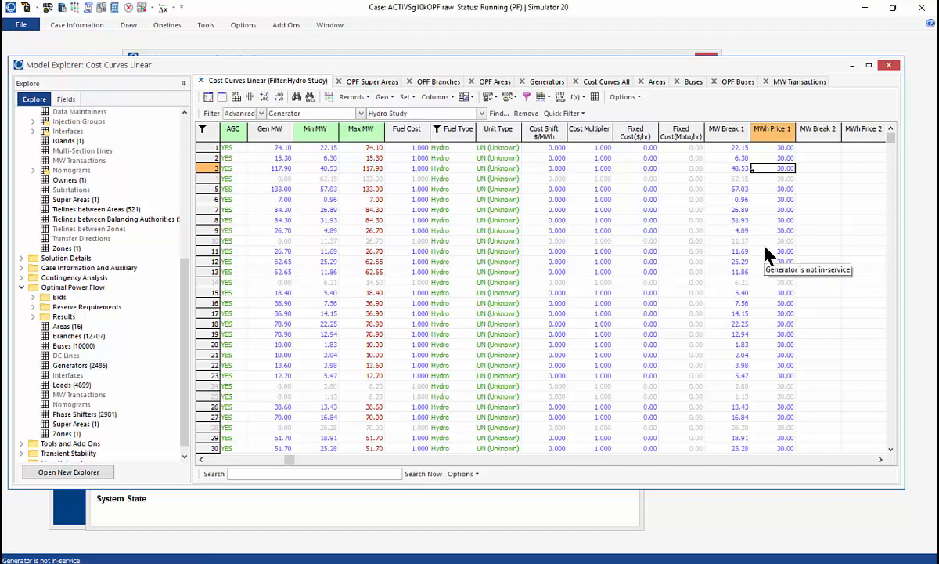
Bring the ACTIVSg10kCA oneline to the front and recalculate its marginal cost contour.
{"action": "key", "text": "alt+Tab"}
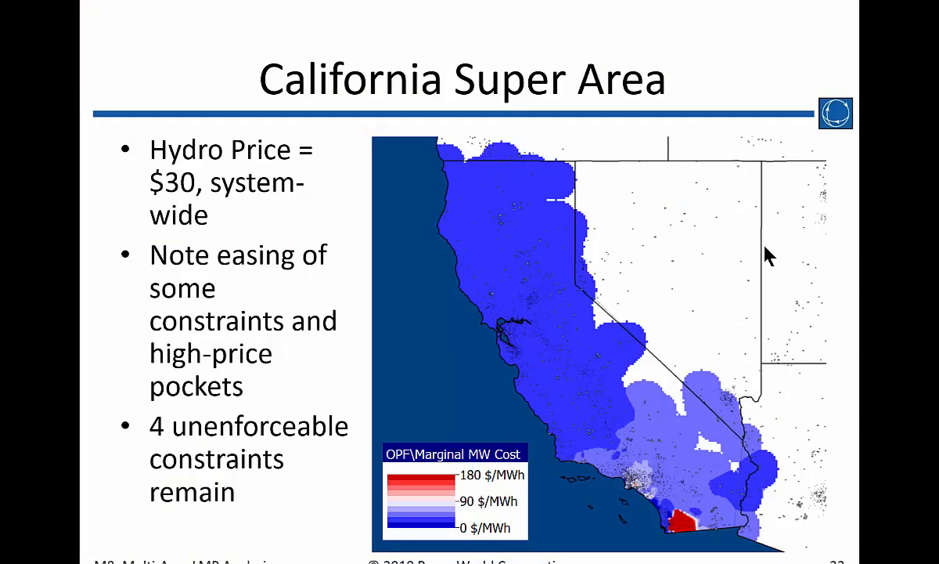
{"action": "key", "text": "alt+Tab"}
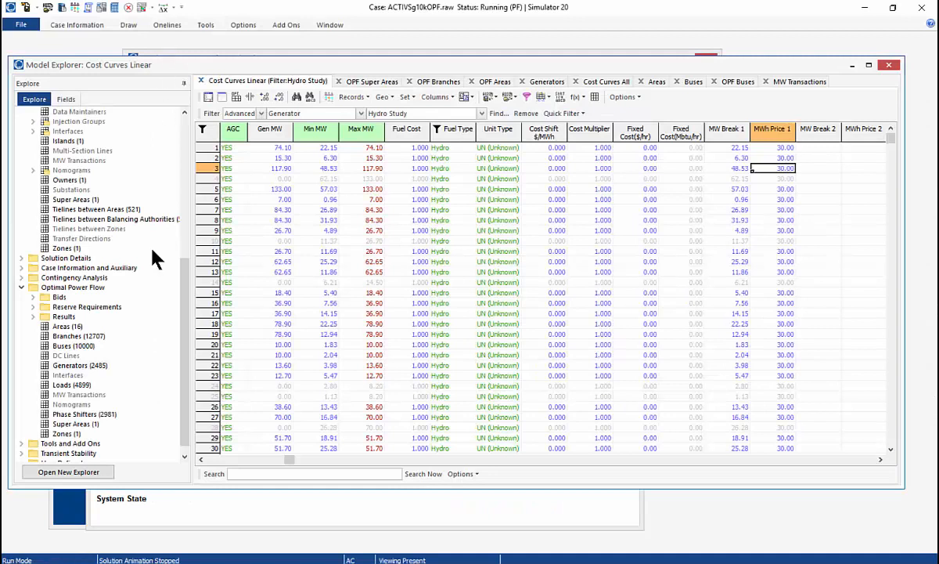
{"action": "left_click", "coordinate": [67, 471]}
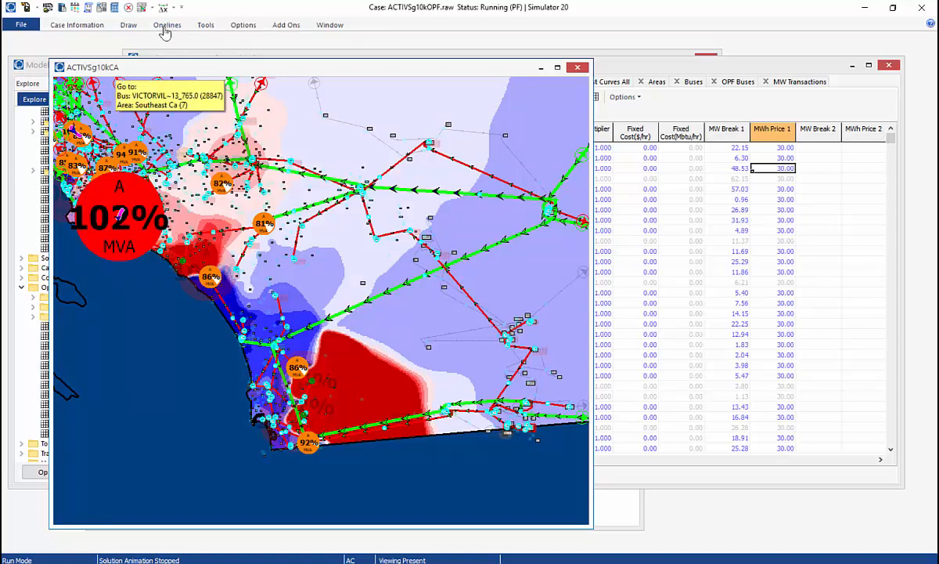
{"action": "left_click", "coordinate": [166, 25]}
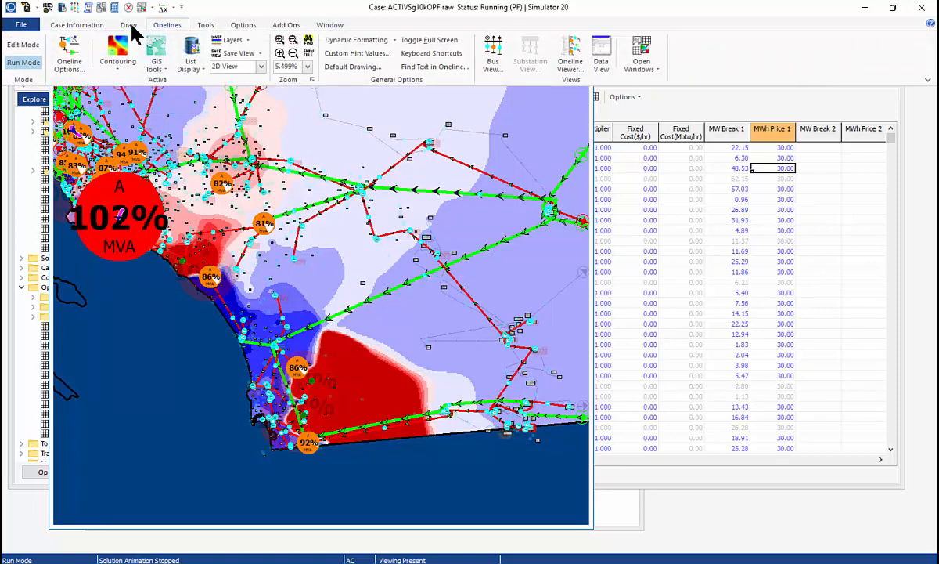
{"action": "left_click", "coordinate": [110, 72]}
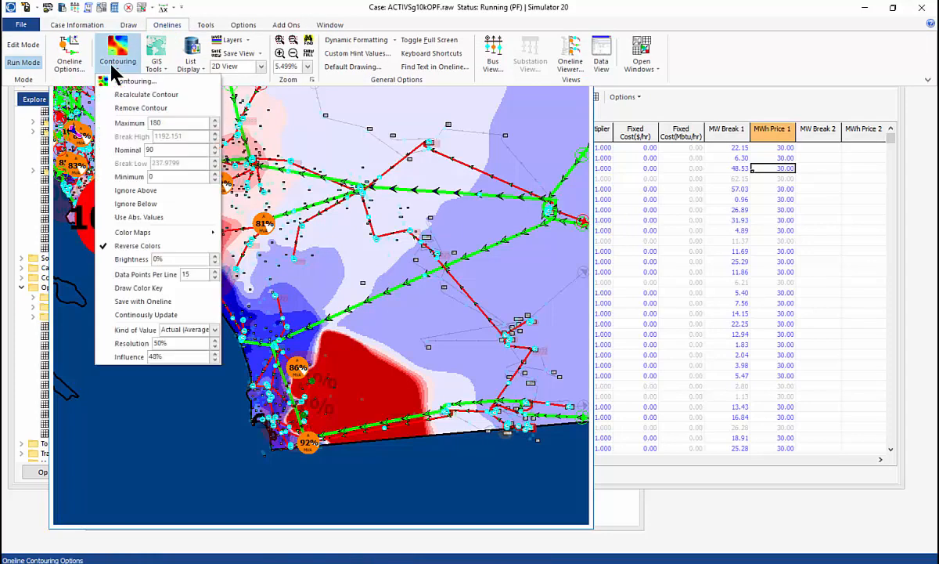
{"action": "left_click", "coordinate": [123, 95]}
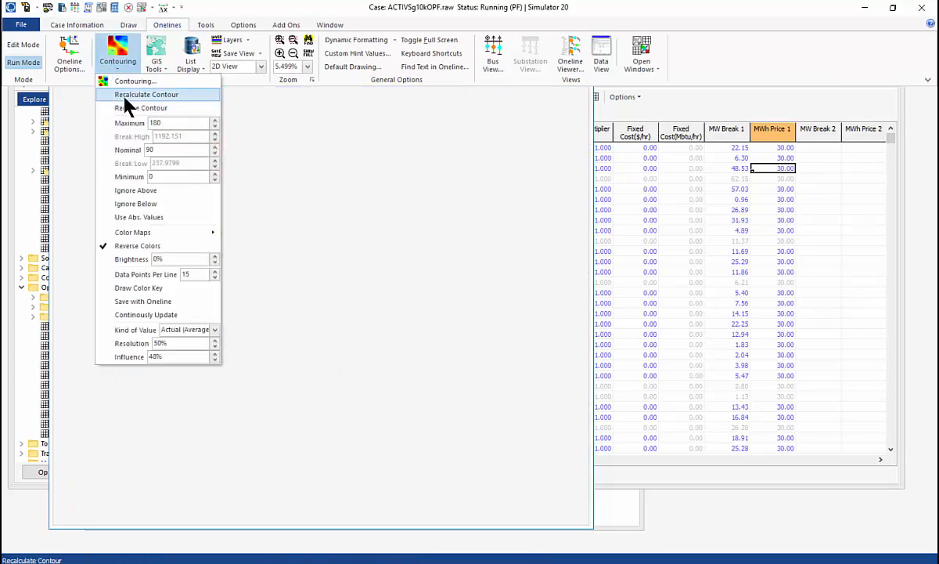
{"action": "left_click", "coordinate": [358, 150]}
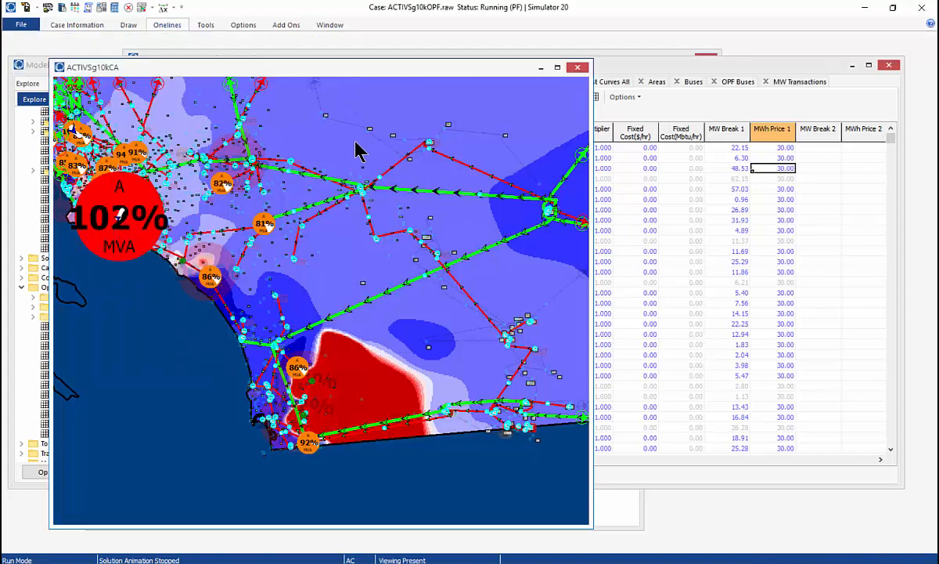
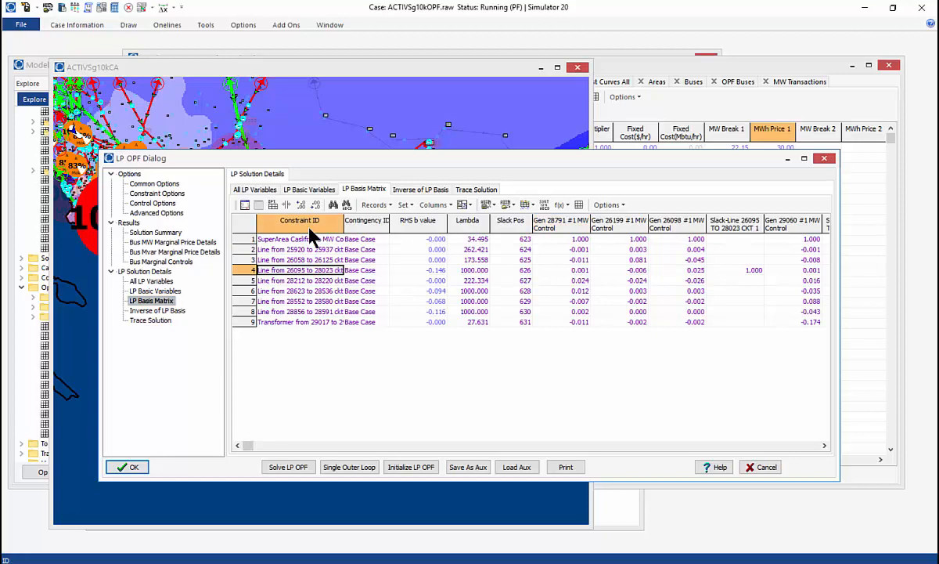
Fit the LP Basis Matrix column widths, enlarge its text, and sort the constraints by Lambda in descending order.
{"action": "left_click", "coordinate": [286, 205]}
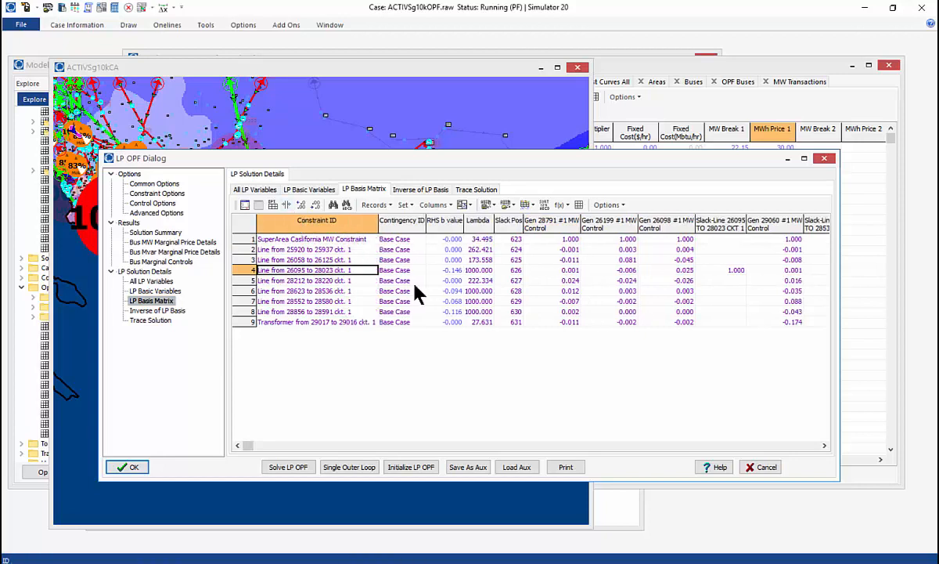
{"action": "scroll", "coordinate": [414, 285], "scroll_direction": "up", "scroll_amount": 5}
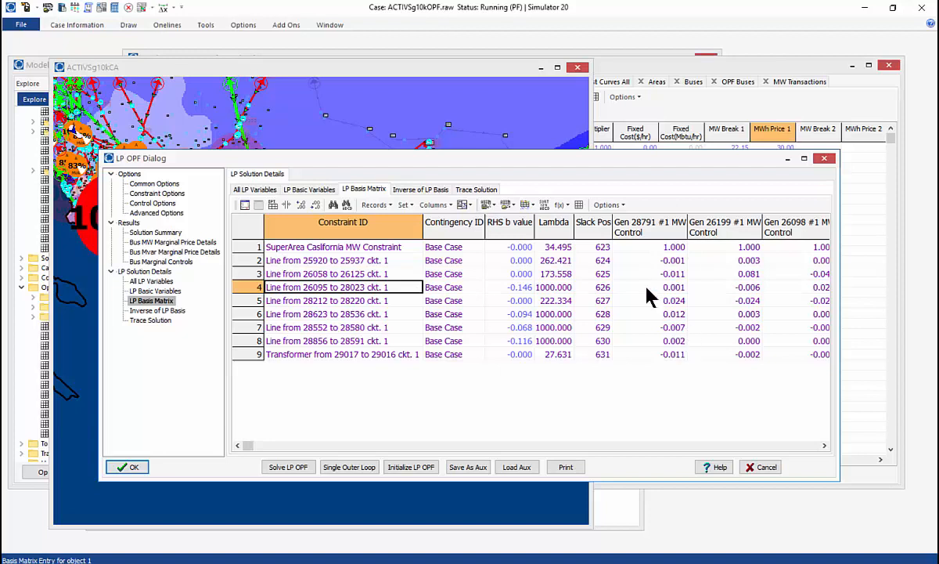
{"action": "left_click", "coordinate": [548, 225]}
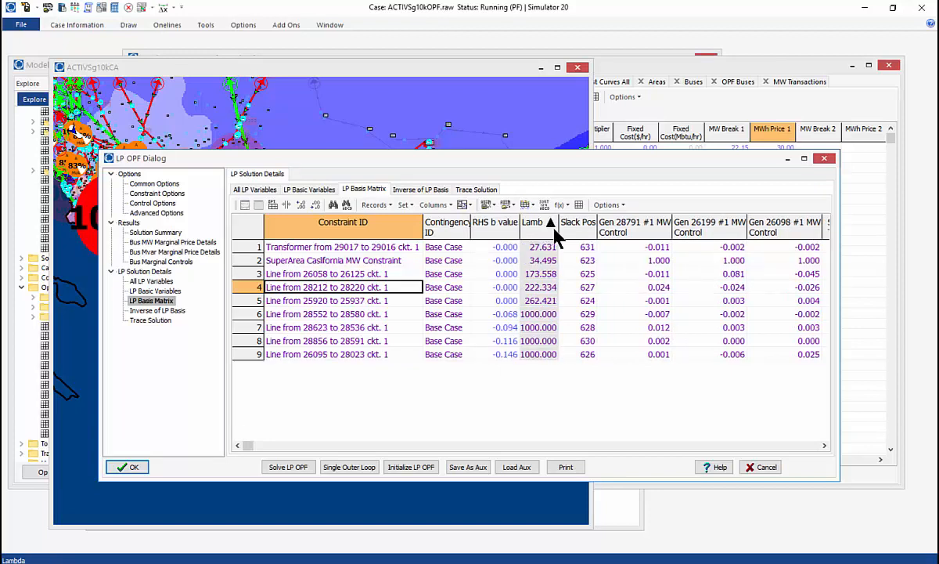
{"action": "left_click", "coordinate": [551, 229]}
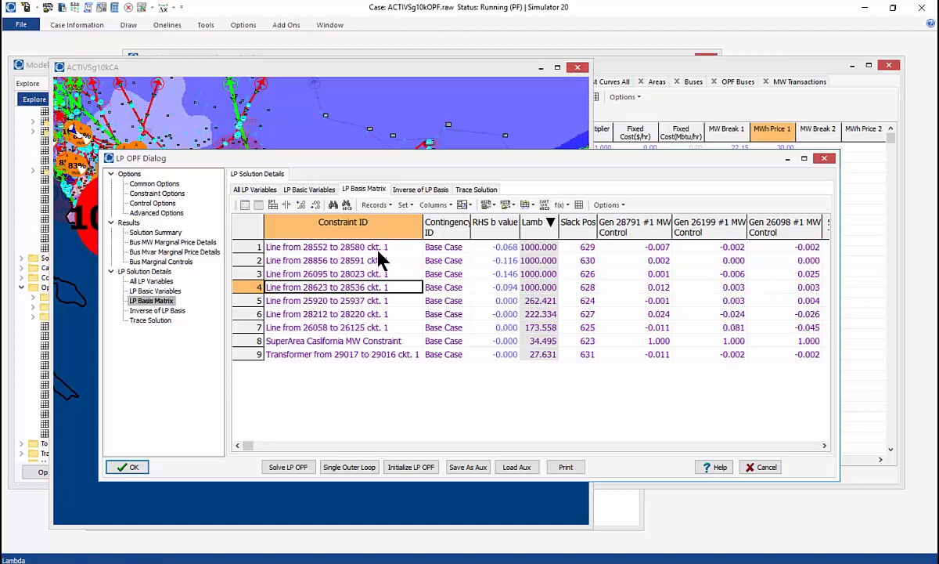
Examine the four line constraints with the highest Lambda and their generator and slack control sensitivities in the LP Basis Matrix.
{"action": "left_click_drag", "start_coordinate": [354, 245], "coordinate": [383, 294]}
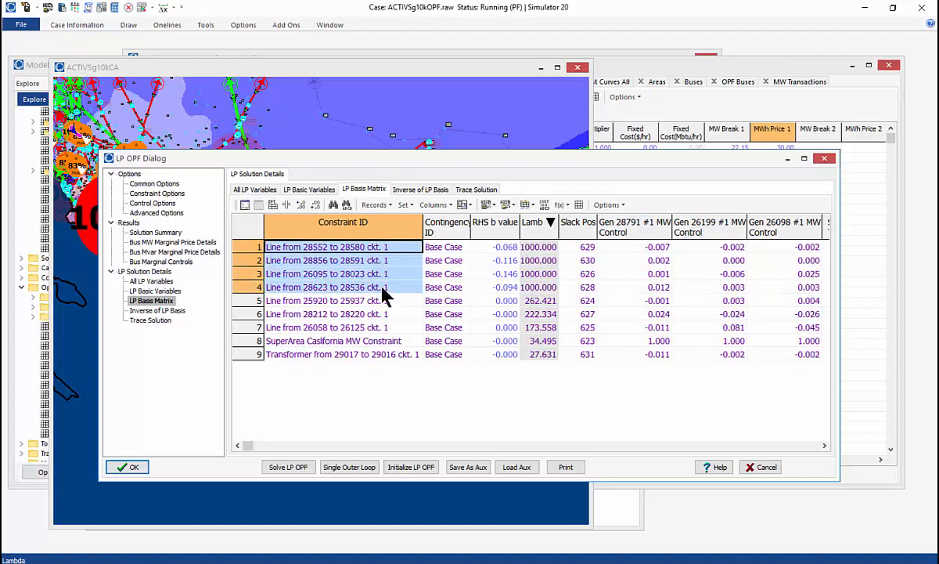
{"action": "left_click", "coordinate": [630, 287]}
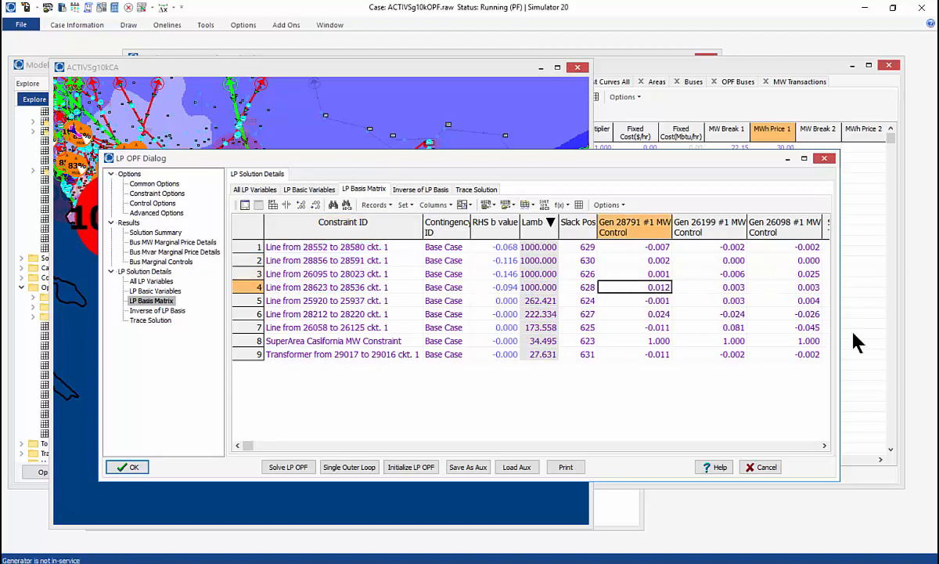
{"action": "key", "text": "Right"}
{"action": "key", "text": "Right"}
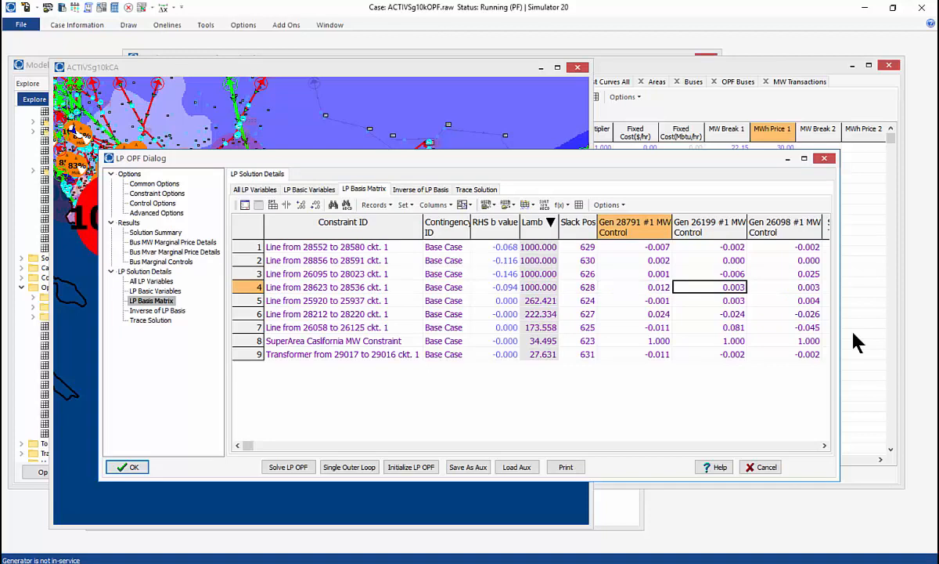
{"action": "key", "text": "Right"}
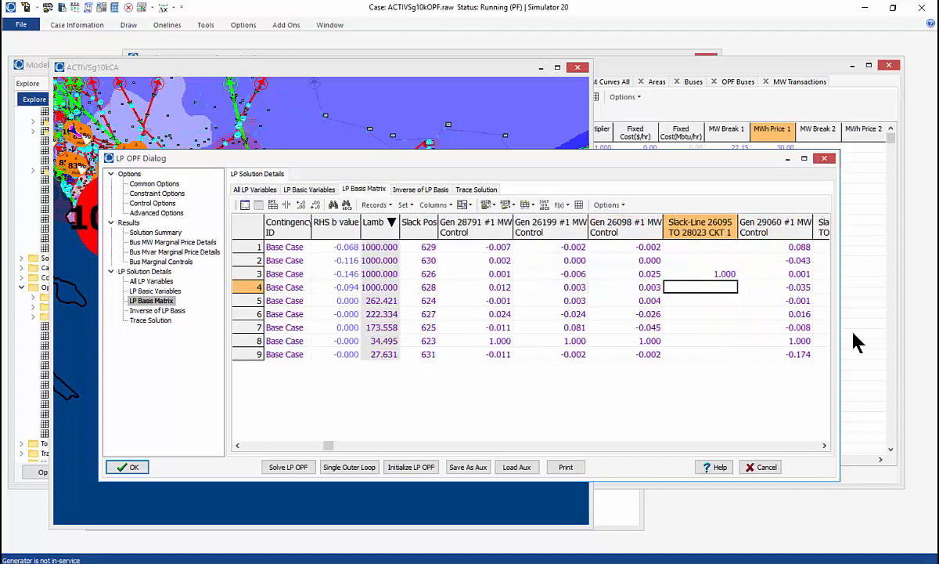
Examine the Gen 26098 and Gen 26199 MW control sensitivities for the line 26095 to 28023 constraint and the lower-Lambda lines.
{"action": "key", "text": "Left"}
{"action": "key", "text": "Up"}
{"action": "key", "text": "Up"}
{"action": "key", "text": "Up"}
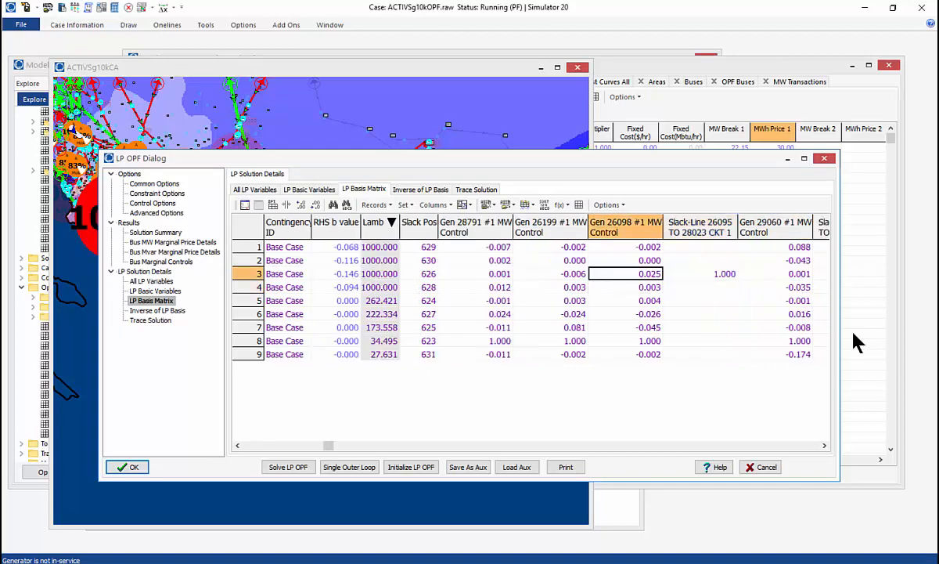
{"action": "key", "text": "Down"}
{"action": "key", "text": "Down"}
{"action": "key", "text": "Left"}
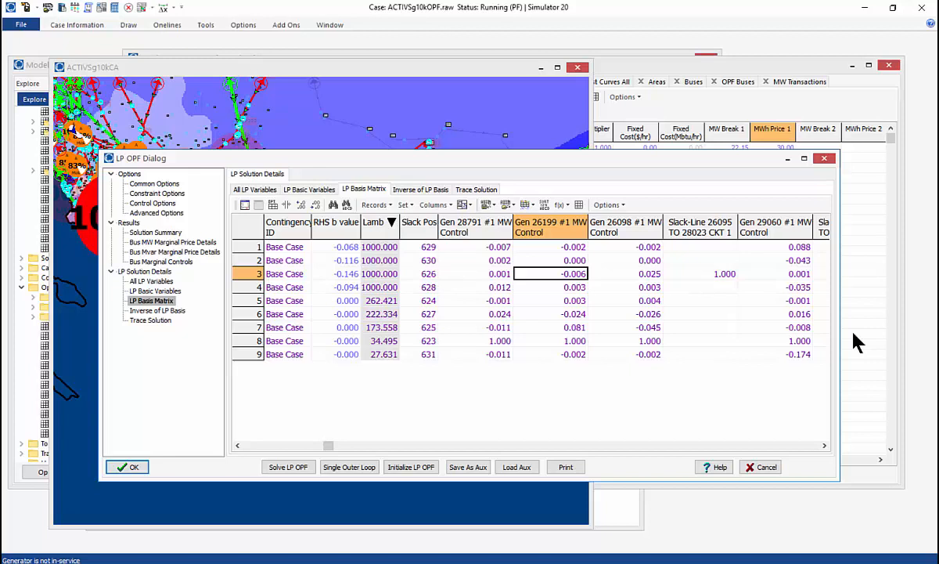
{"action": "key", "text": "Down"}
{"action": "key", "text": "Down"}
{"action": "key", "text": "Down"}
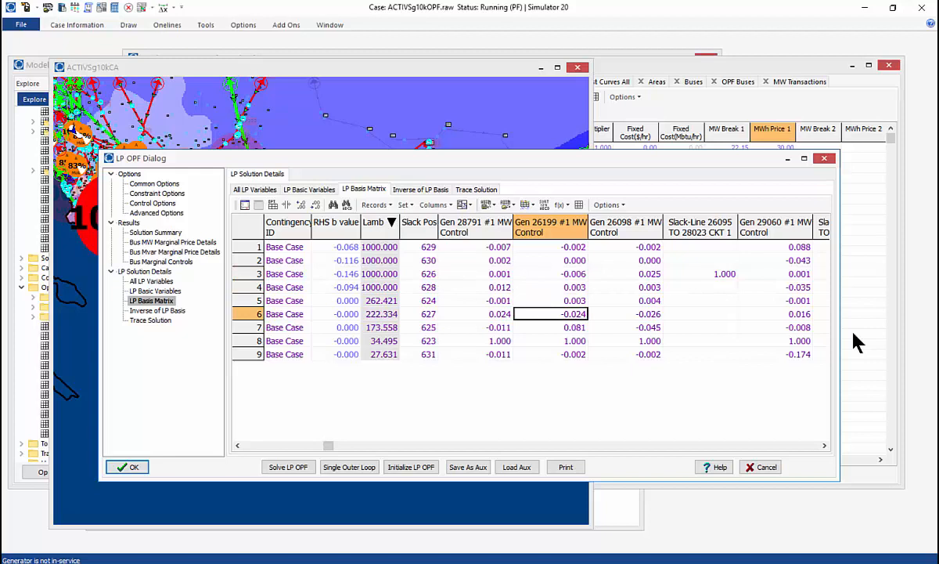
Identify the constraint in row 7 of the LP Basis Matrix and examine its Gen 26098, 26199 and 28791 control sensitivities.
{"action": "left_click", "coordinate": [567, 328]}
{"action": "left_click", "coordinate": [311, 329]}
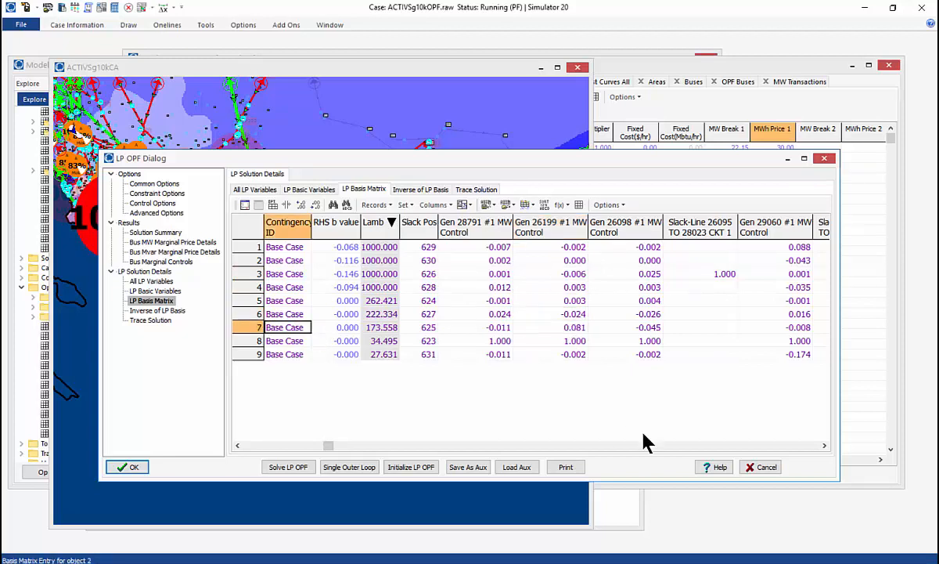
{"action": "key", "text": "Left"}
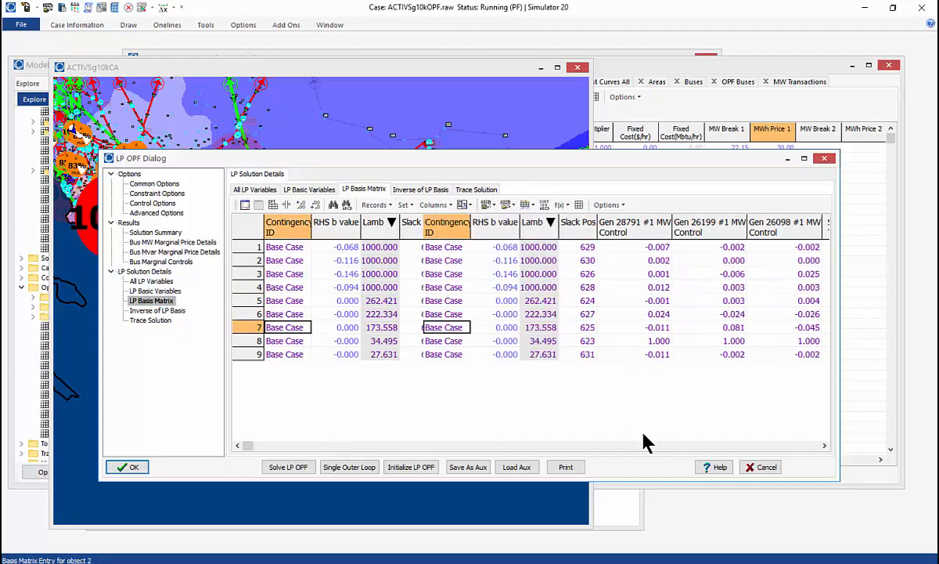
{"action": "key", "text": "Right"}
{"action": "key", "text": "Right"}
{"action": "key", "text": "Right"}
{"action": "key", "text": "Right"}
{"action": "key", "text": "Right"}
{"action": "key", "text": "Right"}
{"action": "key", "text": "Right"}
{"action": "key", "text": "Right"}
{"action": "key", "text": "Right"}
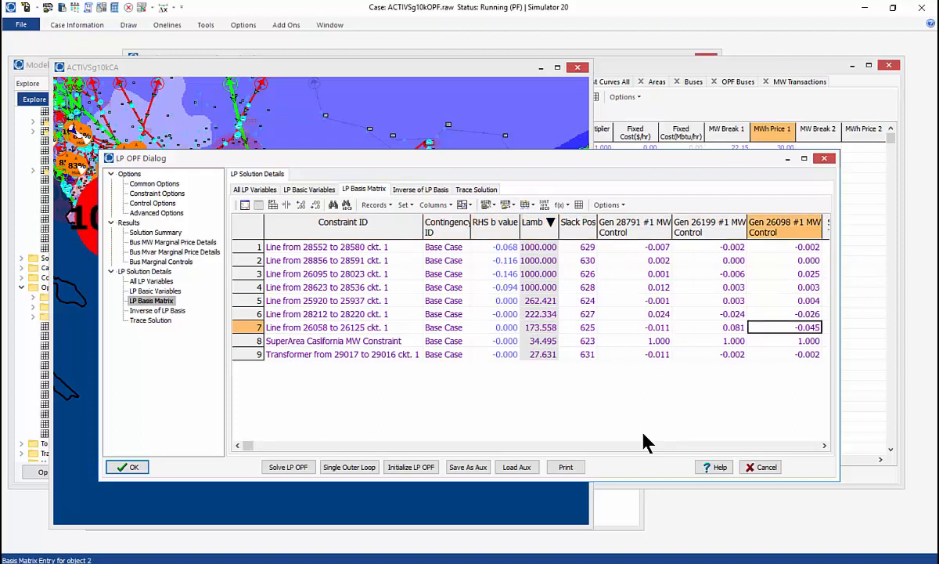
{"action": "key", "text": "Left"}
{"action": "key", "text": "Left"}
{"action": "key", "text": "Left"}
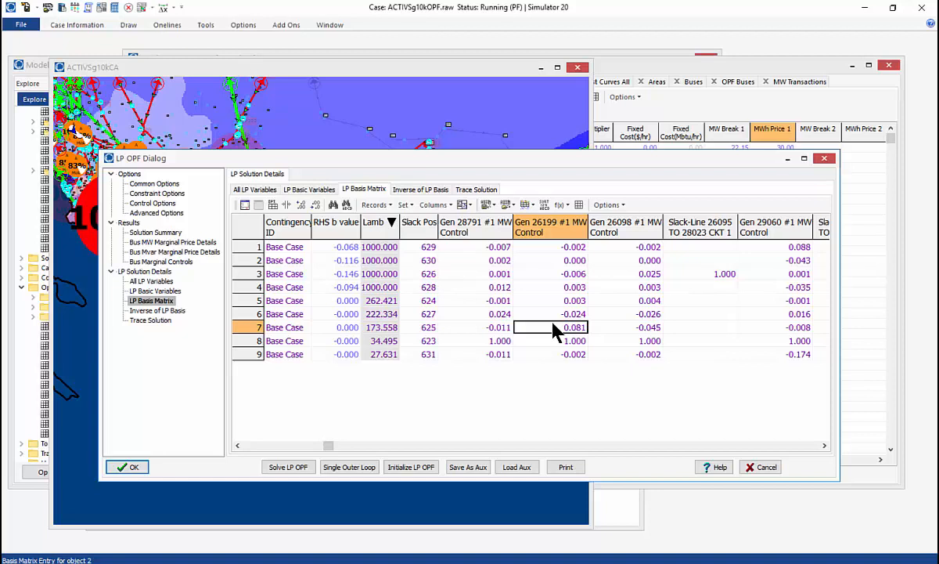
{"action": "key", "text": "Left"}
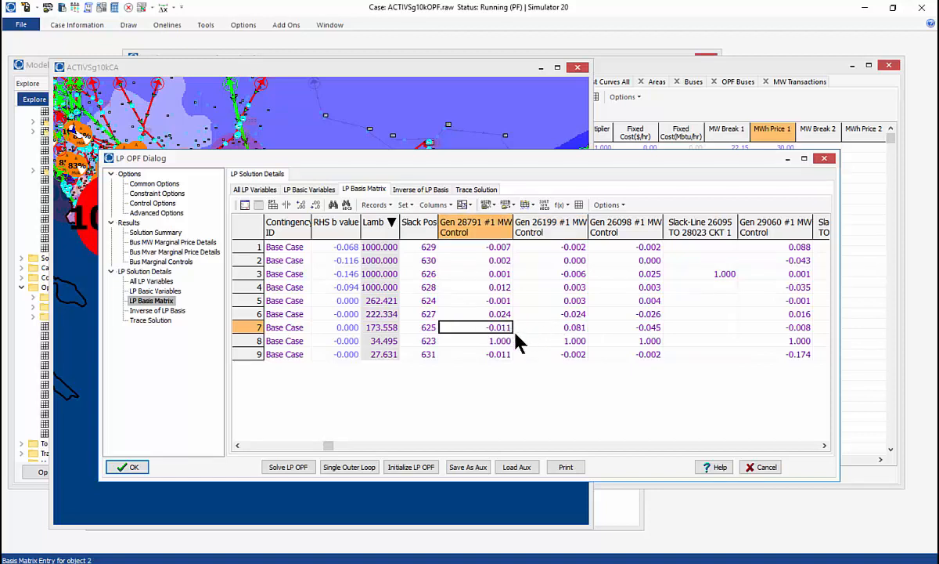
Compare the Gen 28791, 26199, 26098 and 29060 control sensitivities across the four line constraints with the highest Lambda.
{"action": "key", "text": "Up"}
{"action": "key", "text": "Up"}
{"action": "key", "text": "Up"}
{"action": "key", "text": "Up"}
{"action": "key", "text": "Up"}
{"action": "key", "text": "Up"}
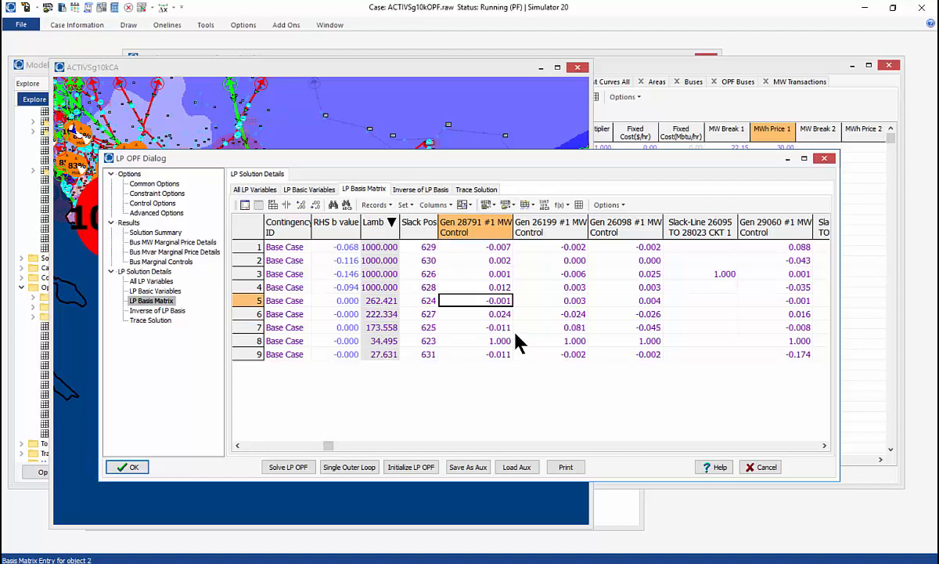
{"action": "key", "text": "Right"}
{"action": "key", "text": "Right"}
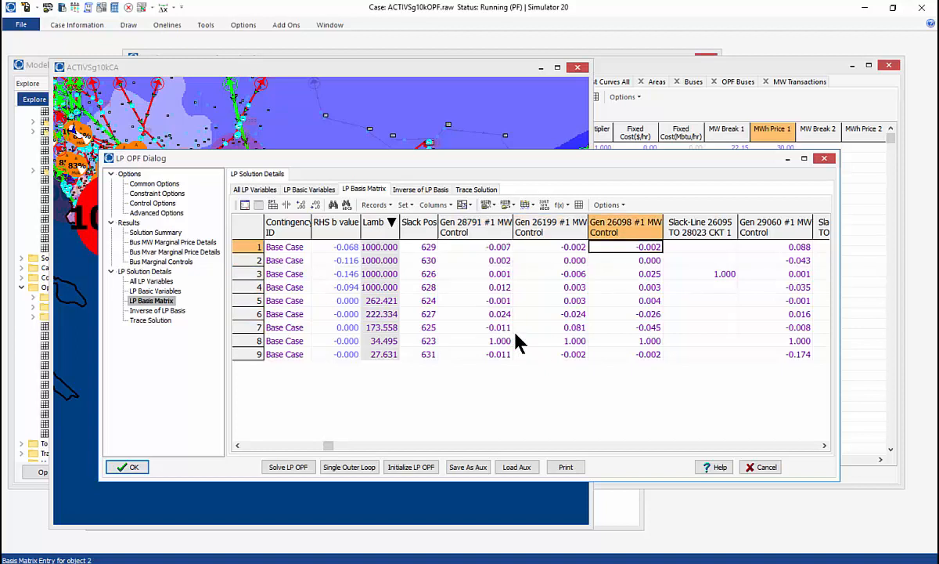
{"action": "key", "text": "Right"}
{"action": "key", "text": "Right"}
{"action": "key", "text": "Right"}
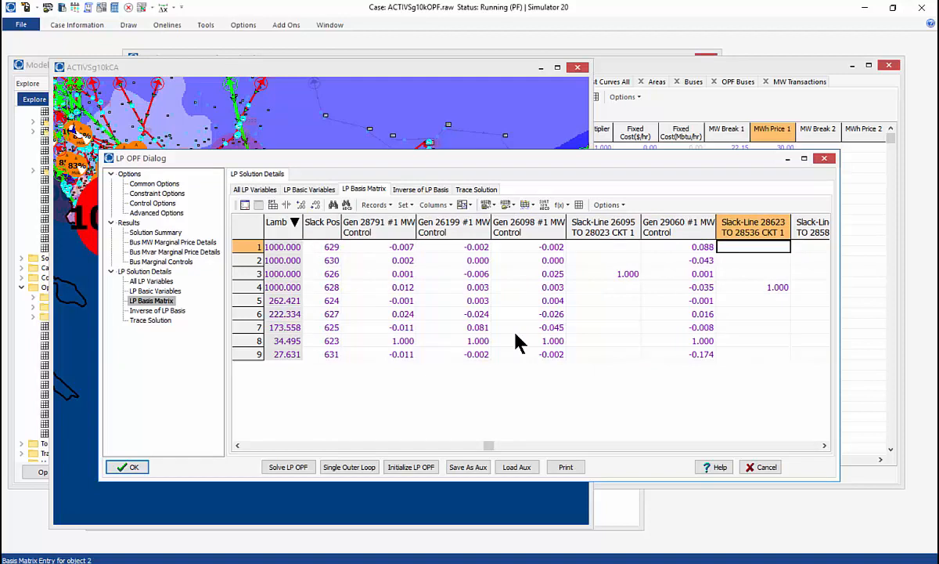
{"action": "key", "text": "Left"}
{"action": "key", "text": "Down"}
{"action": "key", "text": "Down"}
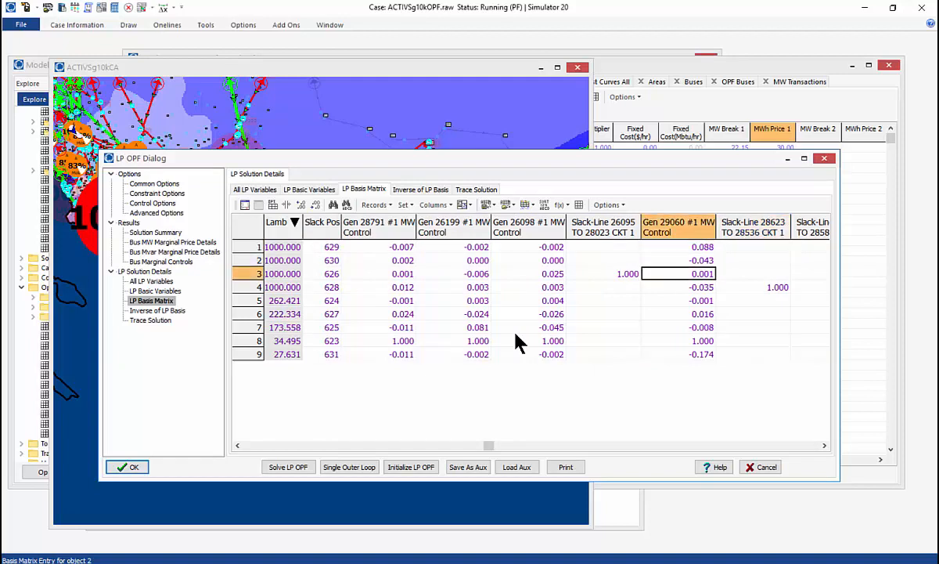
{"action": "key", "text": "Left"}
{"action": "key", "text": "Left"}
{"action": "key", "text": "Left"}
{"action": "key", "text": "Left"}
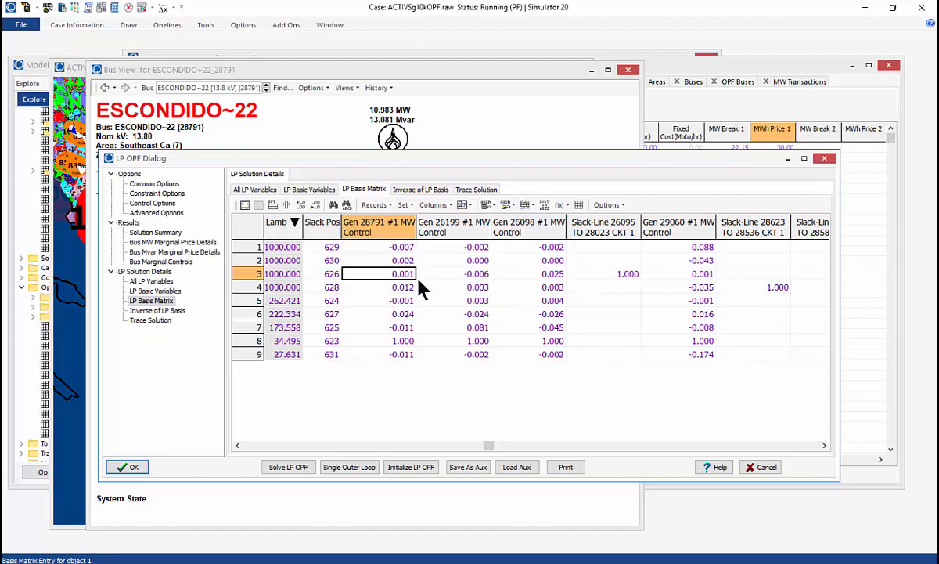
Show bus 28791 in the already open Bus View instead of opening a new one.
{"action": "left_click", "coordinate": [394, 302]}
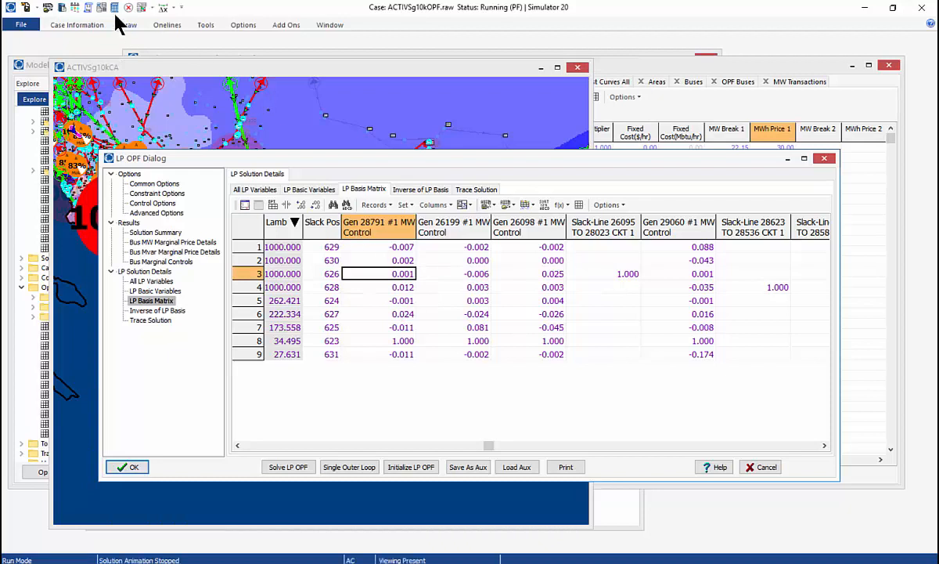
{"action": "left_click", "coordinate": [74, 7]}
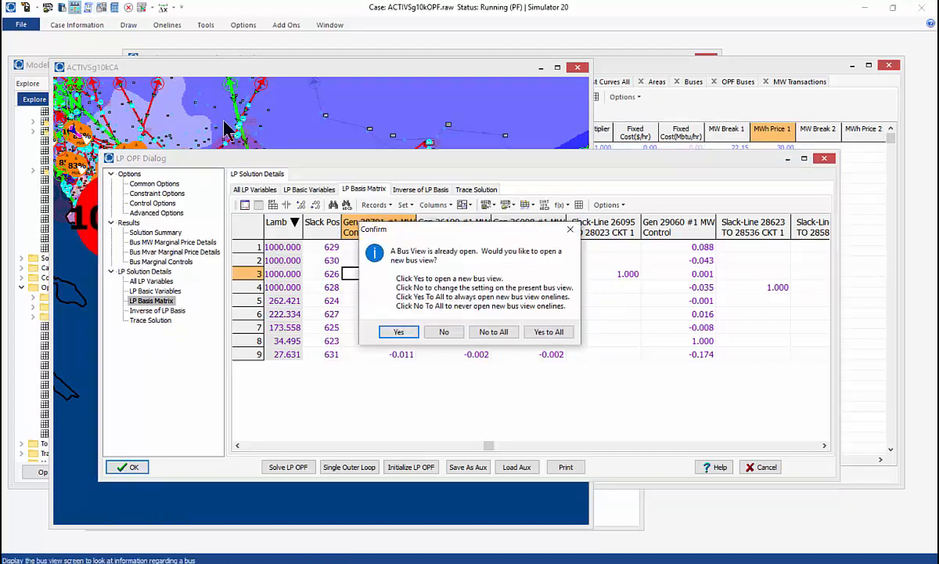
{"action": "left_click", "coordinate": [446, 332]}
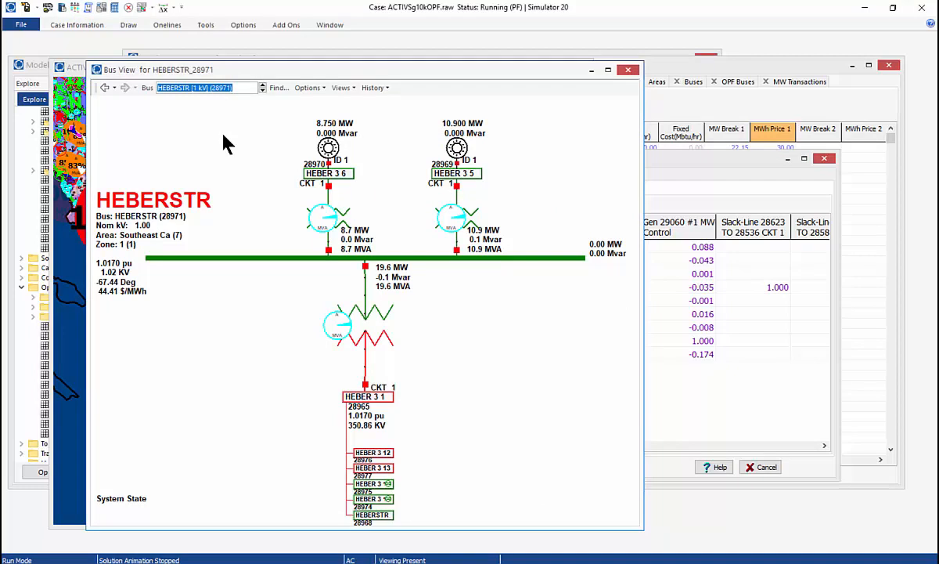
{"action": "type", "text": "28791"}
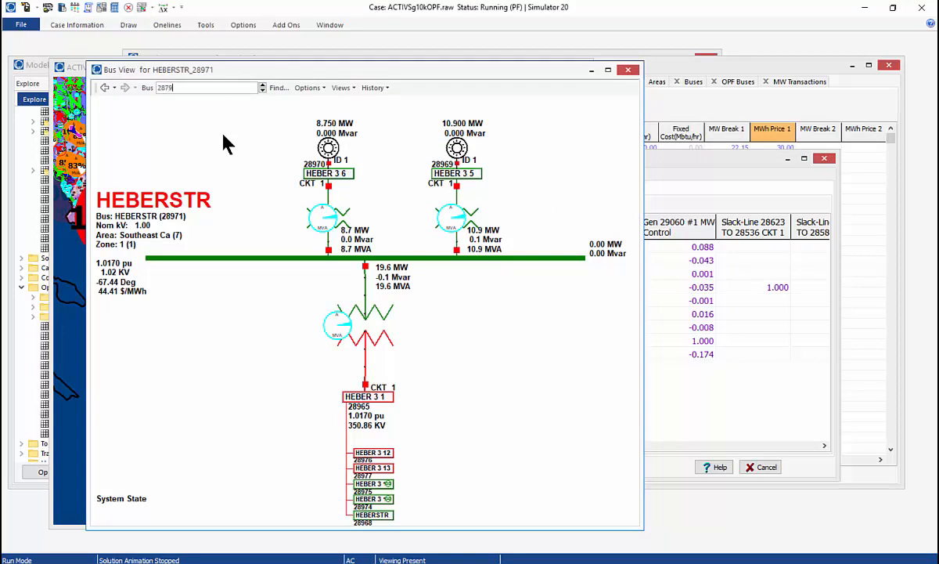
{"action": "key", "text": "Return"}
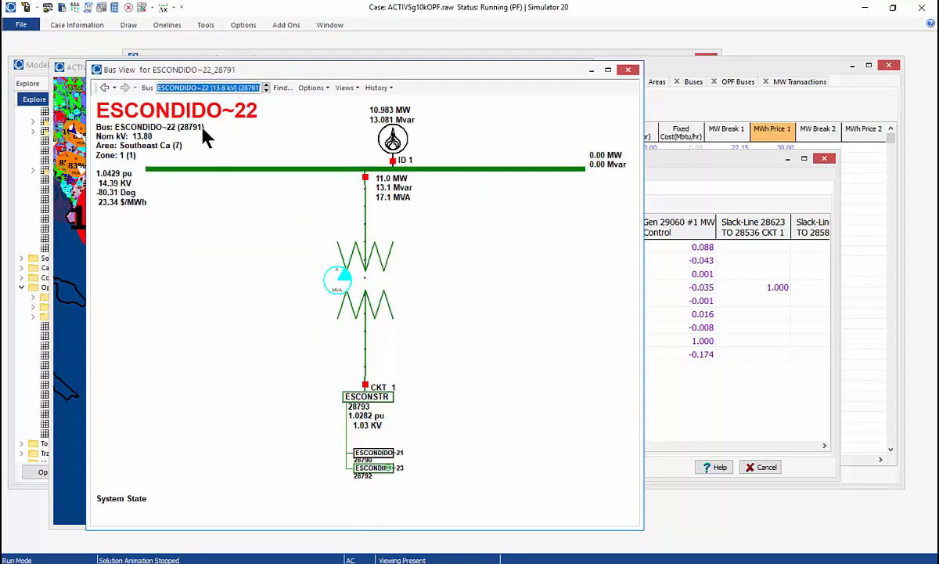
Inspect the output and MW limits of the generator at bus 28791 in its information dialog, and cancel without changes.
{"action": "right_click", "coordinate": [394, 148]}
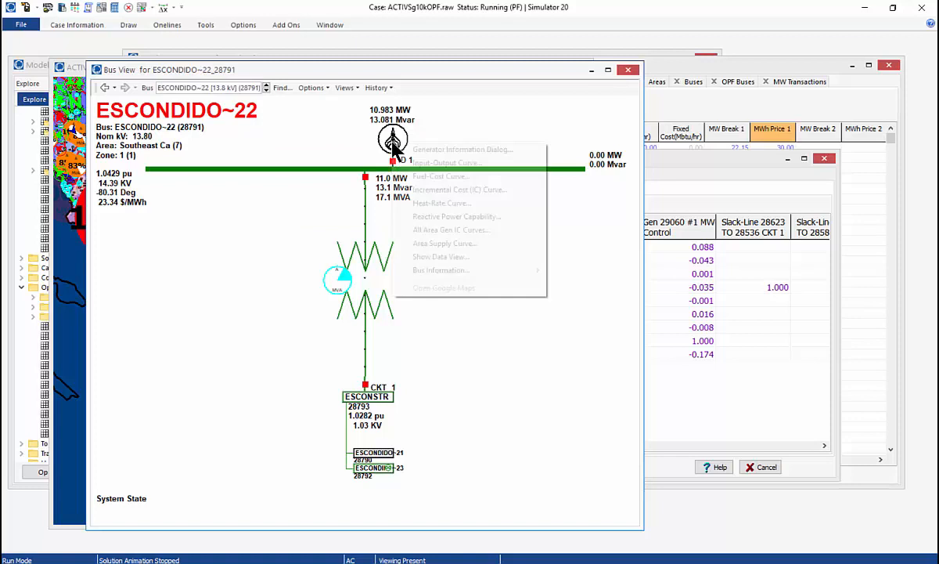
{"action": "left_click", "coordinate": [413, 149]}
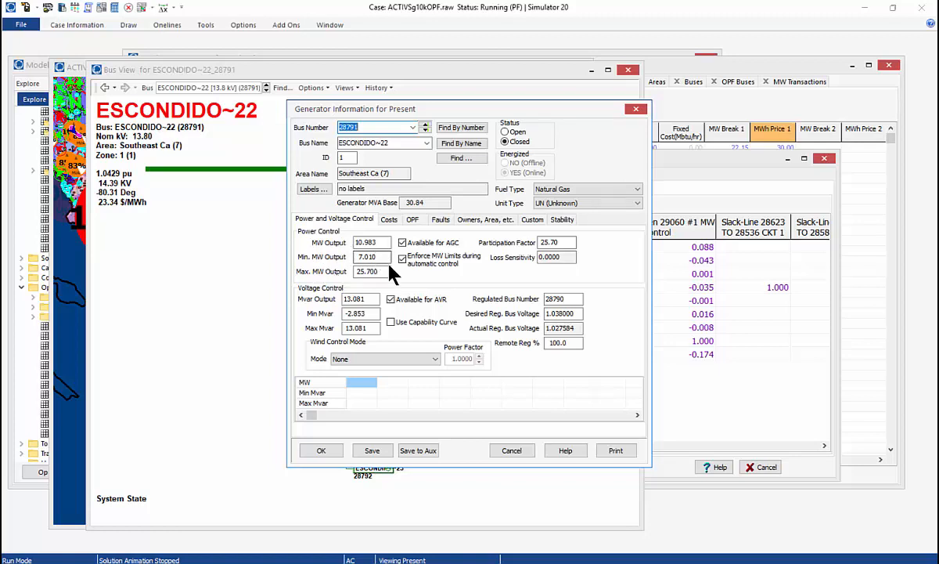
{"action": "left_click", "coordinate": [519, 454]}
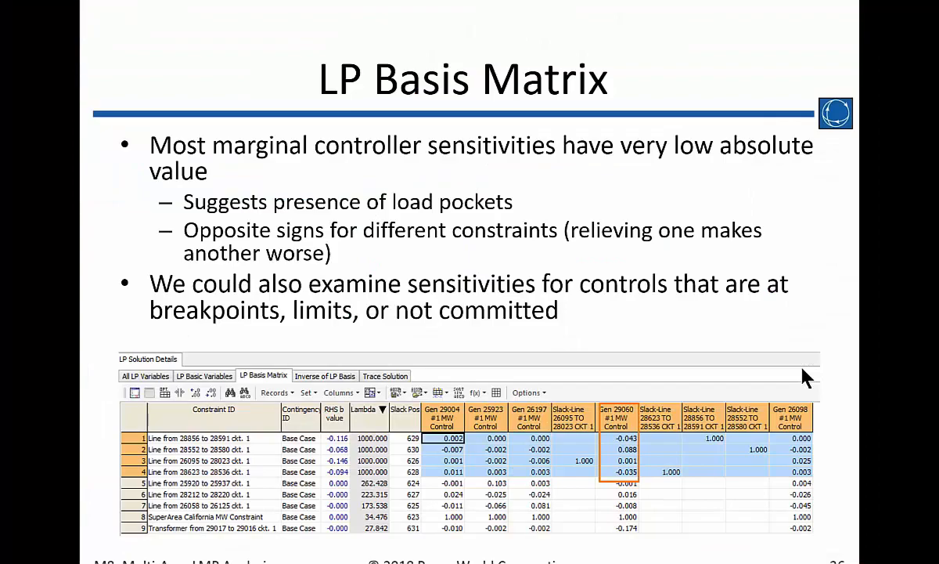
{"action": "left_click", "coordinate": [802, 368]}
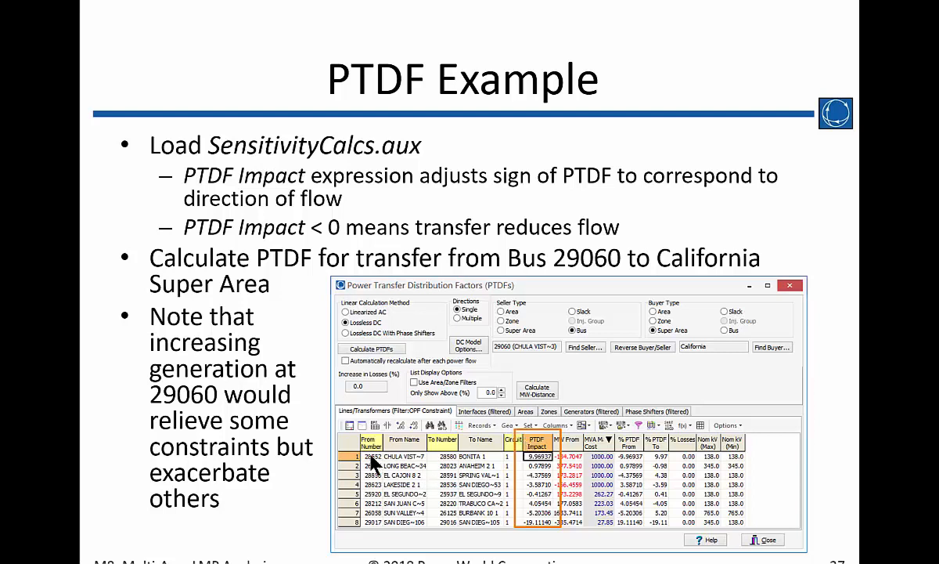
Switch back to Simulator and sort the LP Basis Matrix by the Gen 29060 #1 MW control in descending order.
{"action": "key", "text": "alt+Tab"}
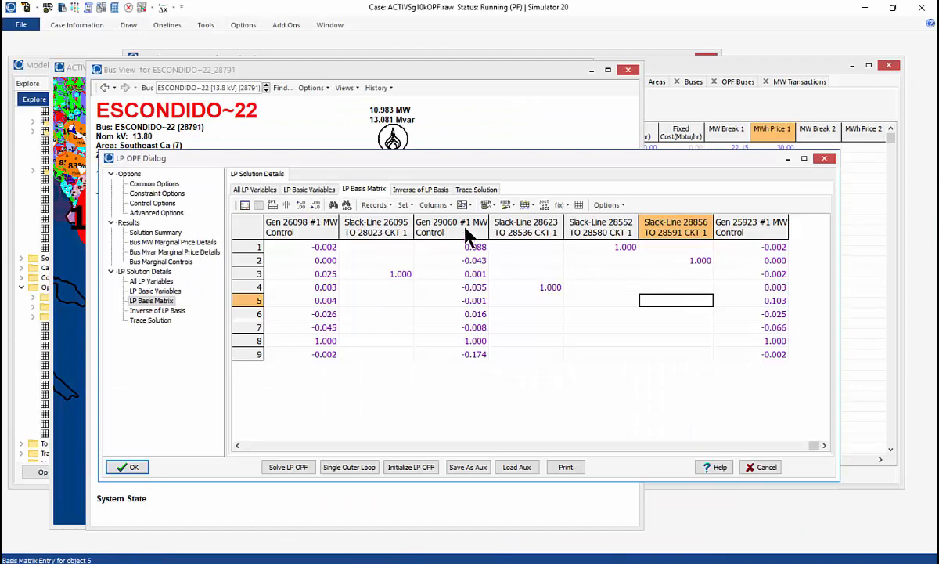
{"action": "left_click", "coordinate": [466, 228]}
{"action": "left_click", "coordinate": [475, 228]}
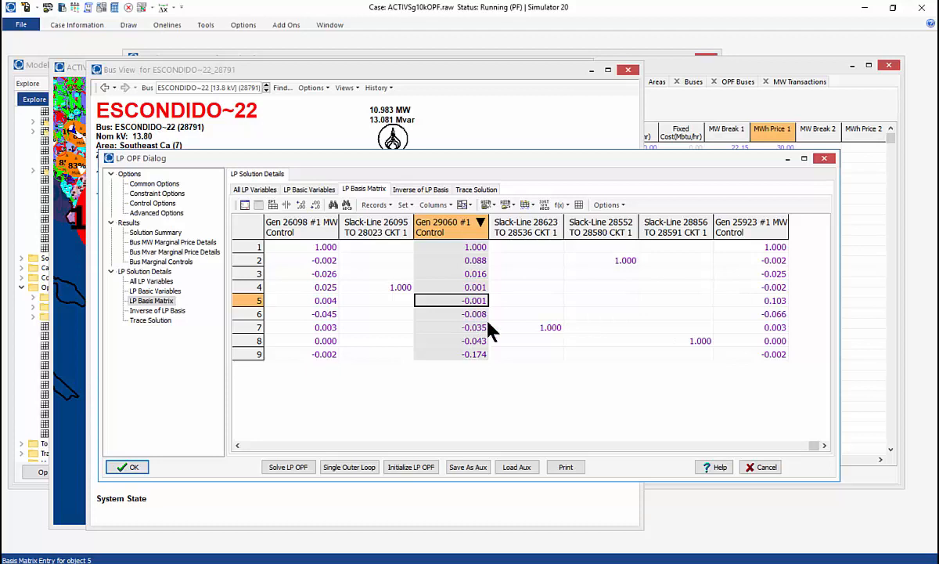
Match the sorted Gen 29060 sensitivities to their constraint IDs, and close the LP OPF dialog with Cancel.
{"action": "key", "text": "Left"}
{"action": "key", "text": "Left"}
{"action": "key", "text": "Left"}
{"action": "key", "text": "Left"}
{"action": "key", "text": "Left"}
{"action": "key", "text": "Left"}
{"action": "key", "text": "Left"}
{"action": "key", "text": "Left"}
{"action": "key", "text": "Left"}
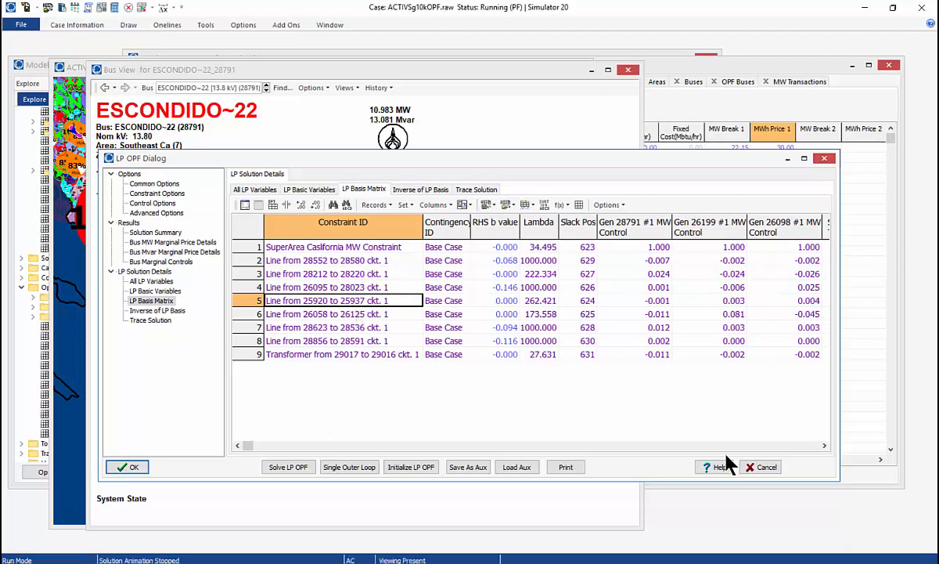
{"action": "left_click", "coordinate": [763, 467]}
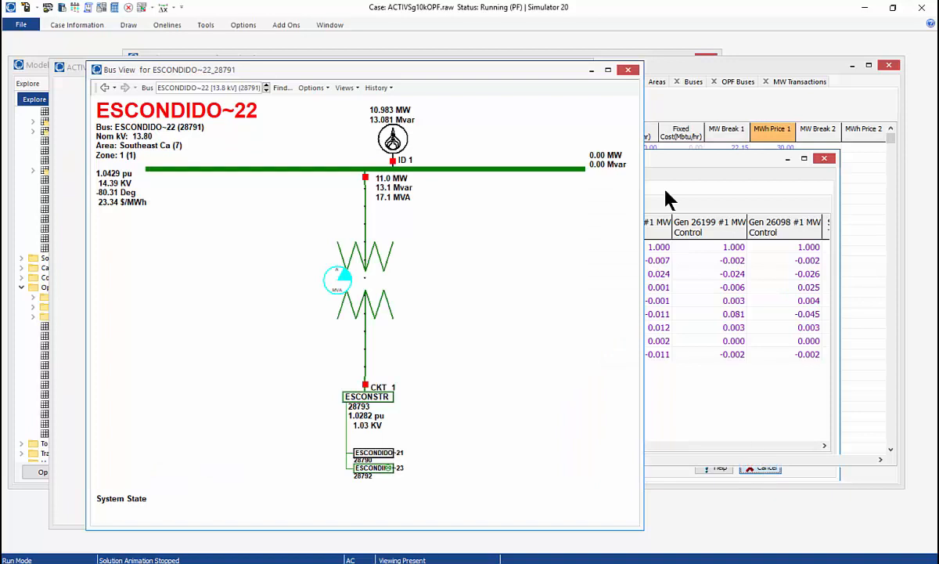
Browse for an auxiliary file in the M08_LMP Multi-Area folder and open SensitivityCalcs.aux for editing in Notepad.
{"action": "left_click", "coordinate": [48, 10]}
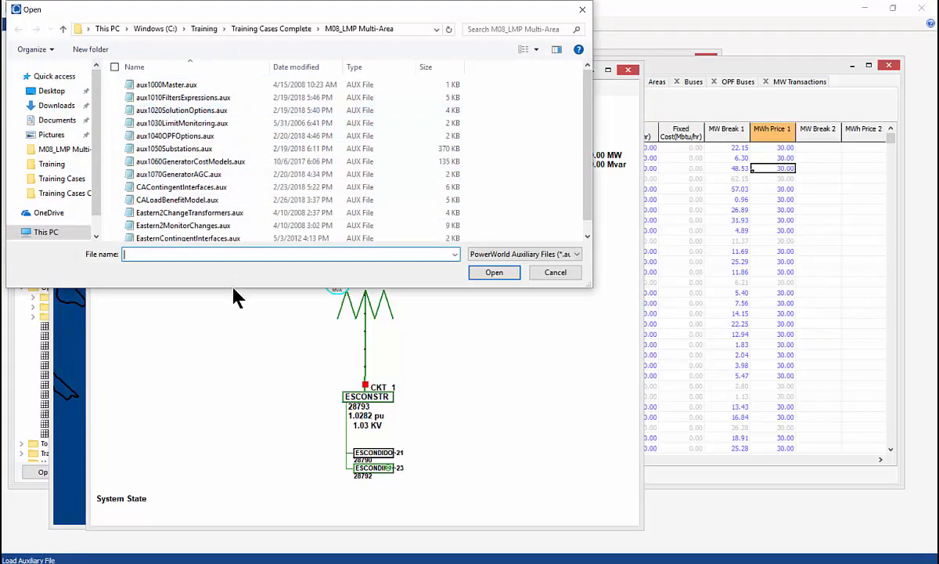
{"action": "left_click_drag", "start_coordinate": [232, 288], "coordinate": [238, 376]}
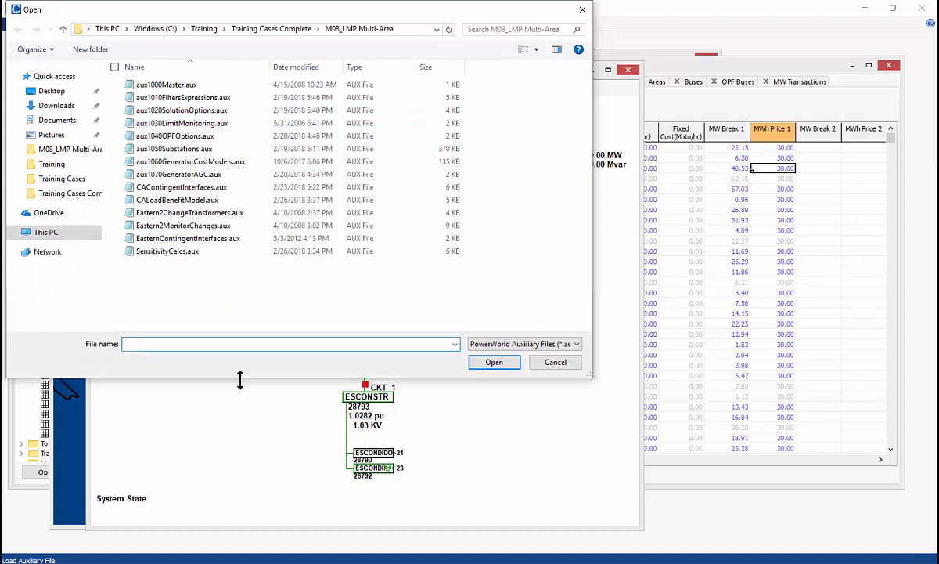
{"action": "right_click", "coordinate": [177, 251]}
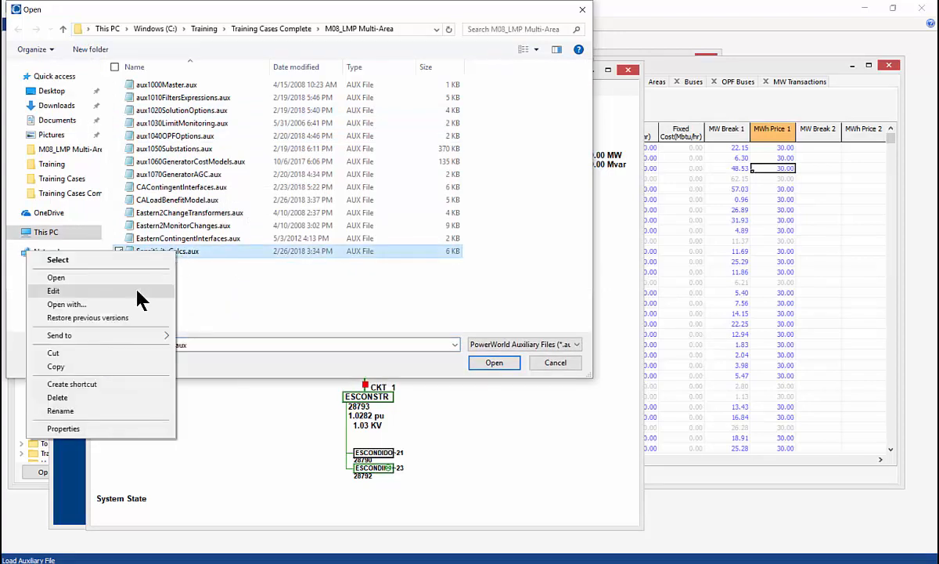
{"action": "left_click", "coordinate": [140, 291]}
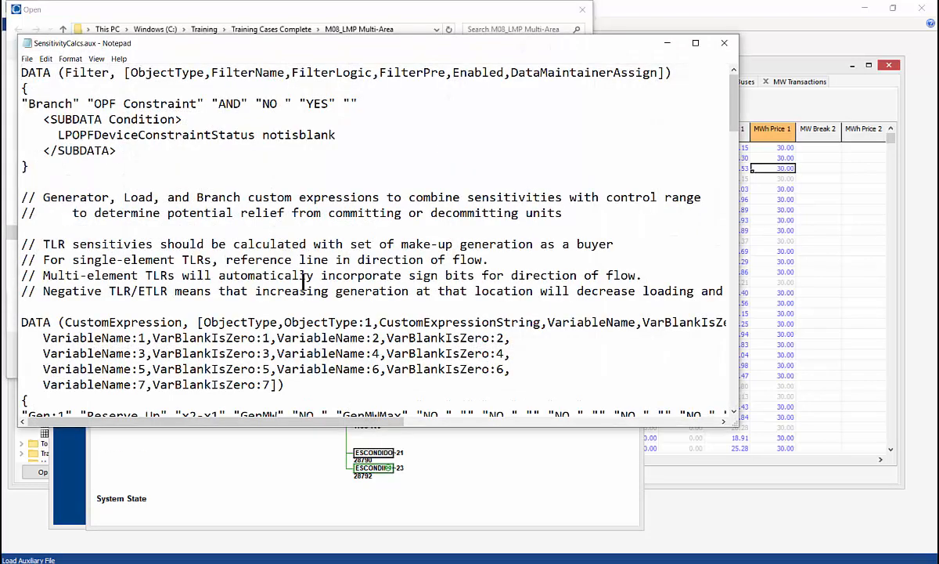
Read through the filter, custom expressions and data grid definitions in SensitivityCalcs.aux, and close the Notepad file.
{"action": "scroll", "coordinate": [303, 276], "scroll_direction": "down", "scroll_amount": 3}
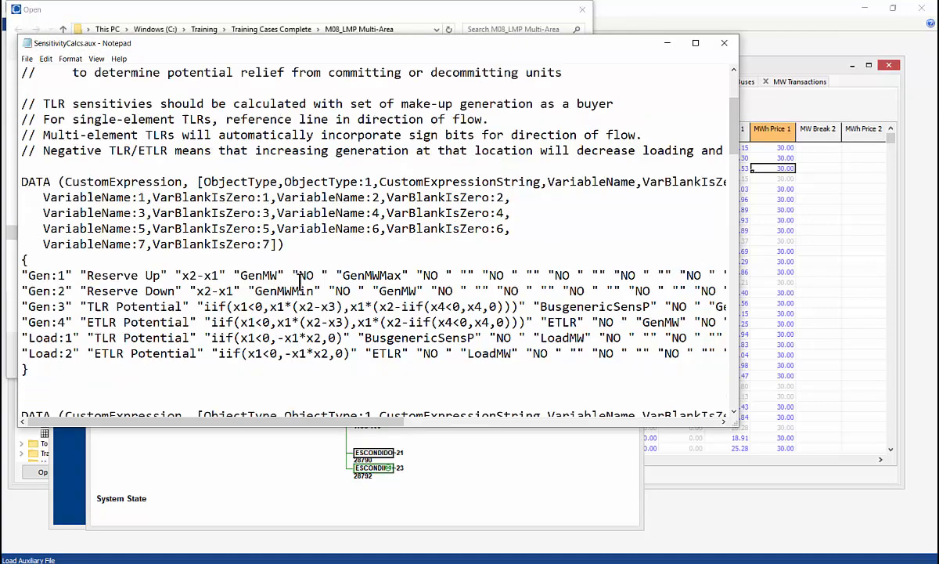
{"action": "scroll", "coordinate": [299, 282], "scroll_direction": "down", "scroll_amount": 1}
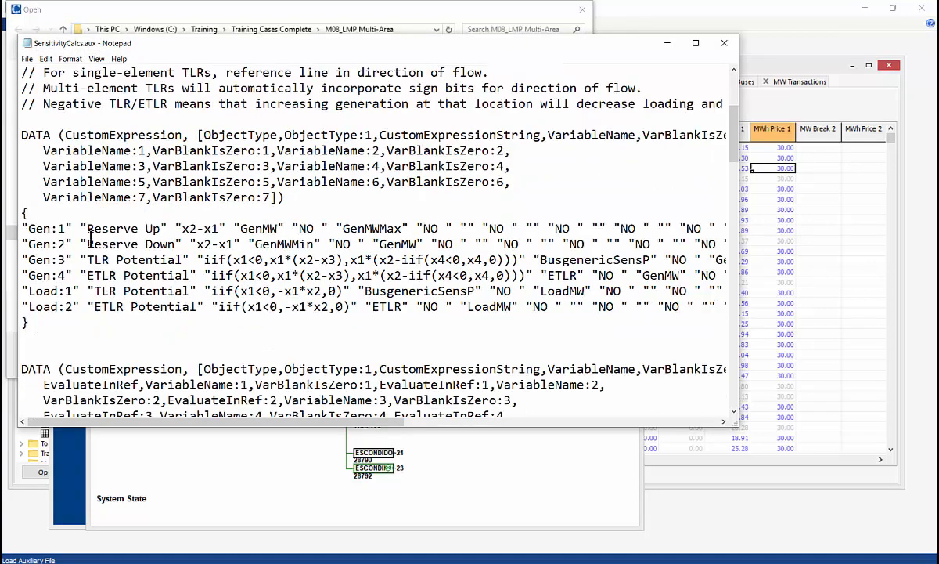
{"action": "scroll", "coordinate": [63, 243], "scroll_direction": "down", "scroll_amount": 2}
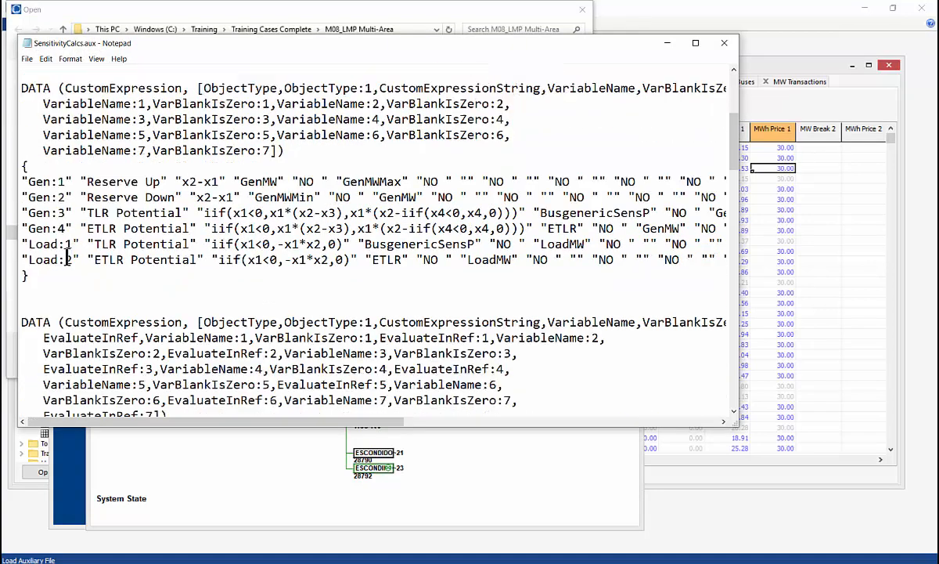
{"action": "scroll", "coordinate": [66, 256], "scroll_direction": "down", "scroll_amount": 2}
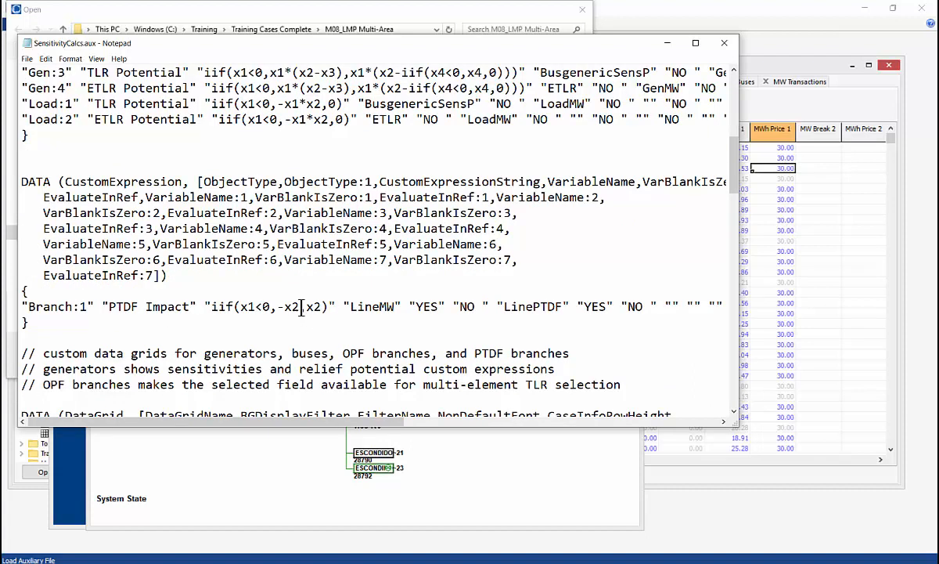
{"action": "scroll", "coordinate": [393, 327], "scroll_direction": "down", "scroll_amount": 4}
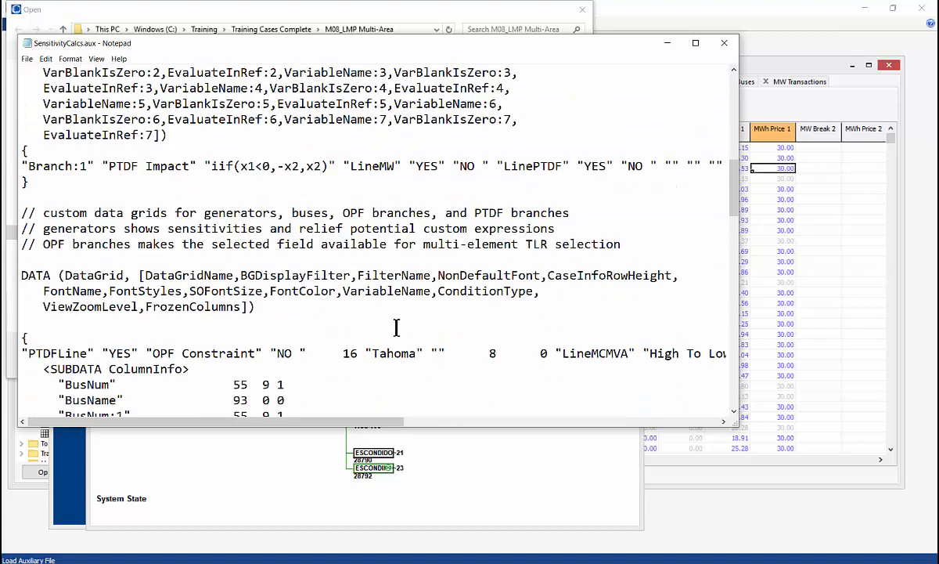
{"action": "scroll", "coordinate": [294, 319], "scroll_direction": "down", "scroll_amount": 2}
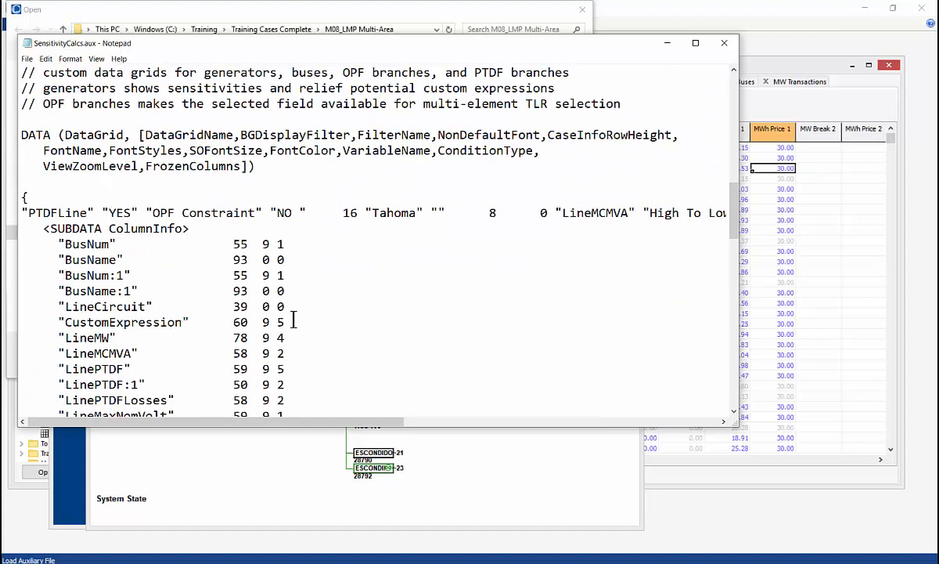
{"action": "scroll", "coordinate": [293, 320], "scroll_direction": "down", "scroll_amount": 1}
{"action": "scroll", "coordinate": [294, 320], "scroll_direction": "down", "scroll_amount": 5}
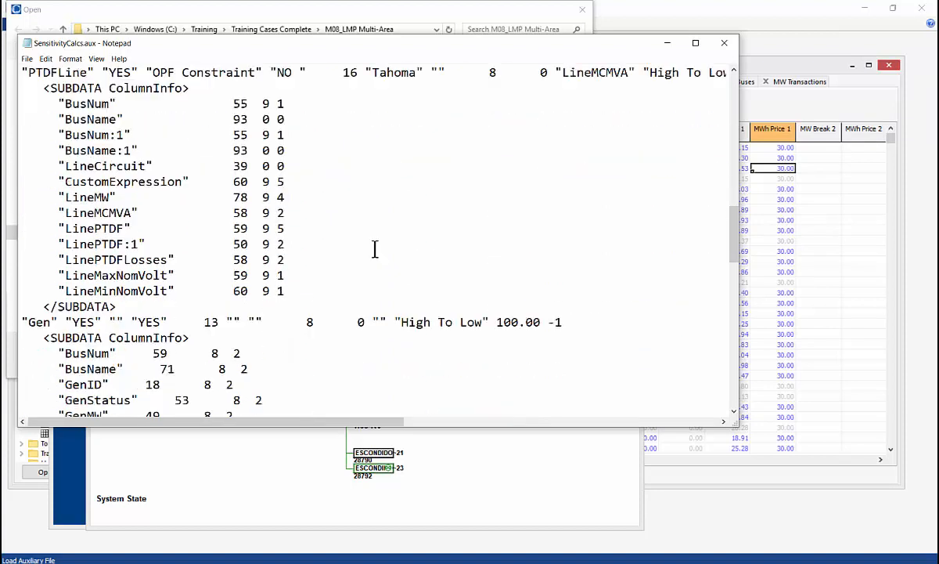
{"action": "scroll", "coordinate": [94, 270], "scroll_direction": "down", "scroll_amount": 1}
{"action": "scroll", "coordinate": [94, 270], "scroll_direction": "down", "scroll_amount": 8}
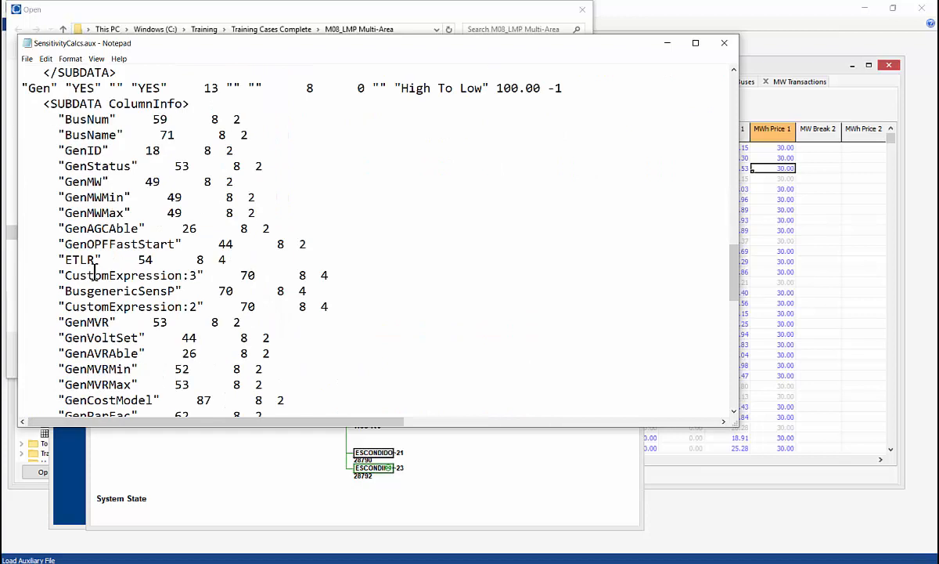
{"action": "scroll", "coordinate": [174, 282], "scroll_direction": "down", "scroll_amount": 6}
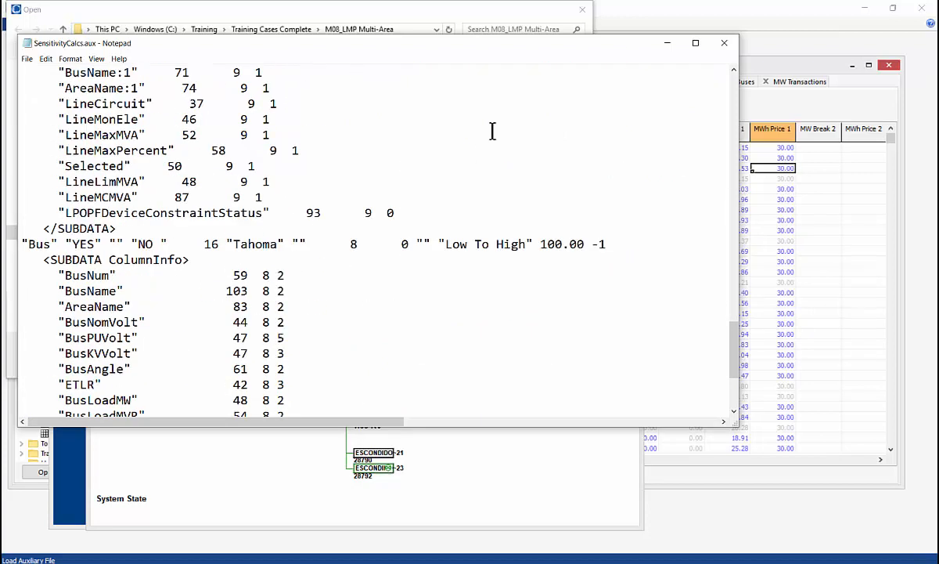
{"action": "left_click", "coordinate": [725, 46]}
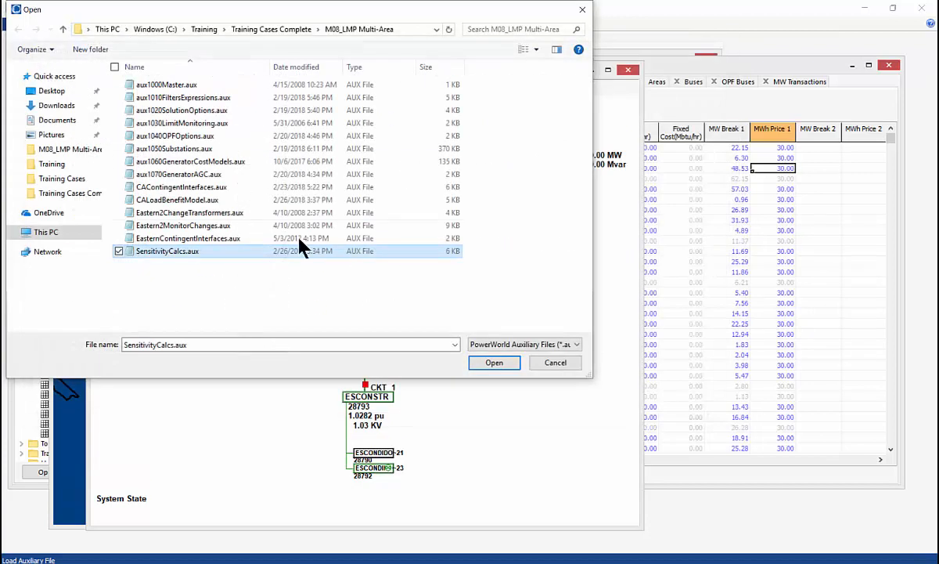
Load SensitivityCalcs.aux into the case and agree to create all of the undefined expressions it describes.
{"action": "double_click", "coordinate": [194, 260]}
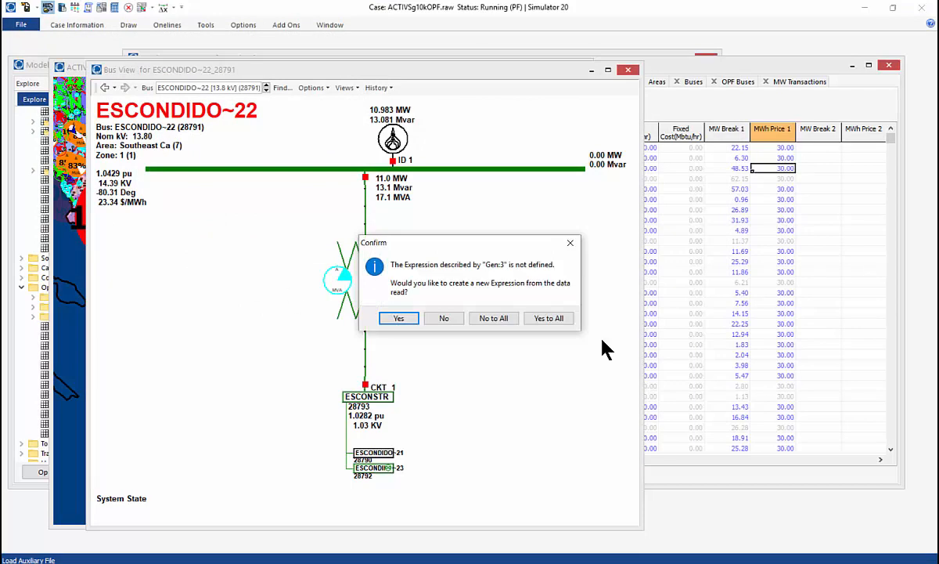
{"action": "left_click", "coordinate": [556, 319]}
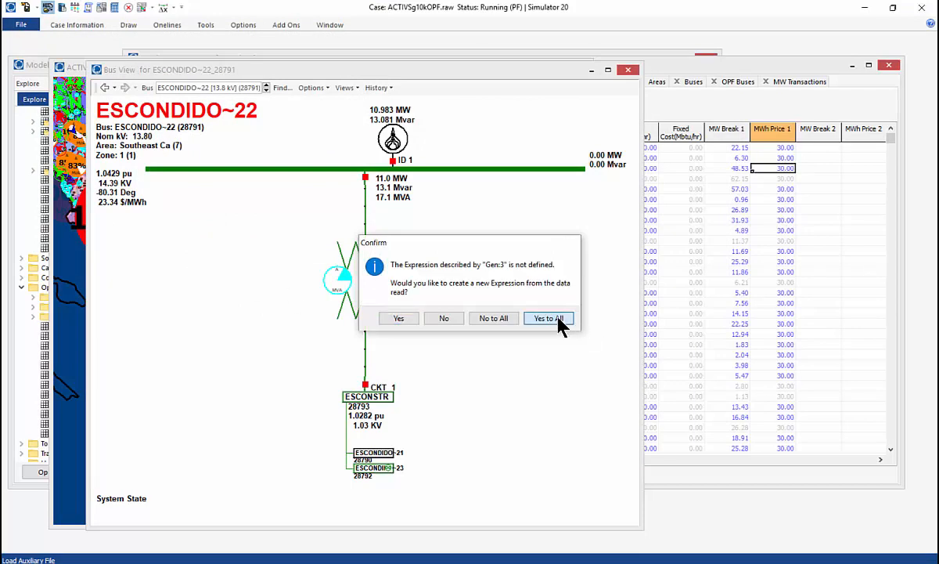
{"action": "left_click", "coordinate": [558, 321]}
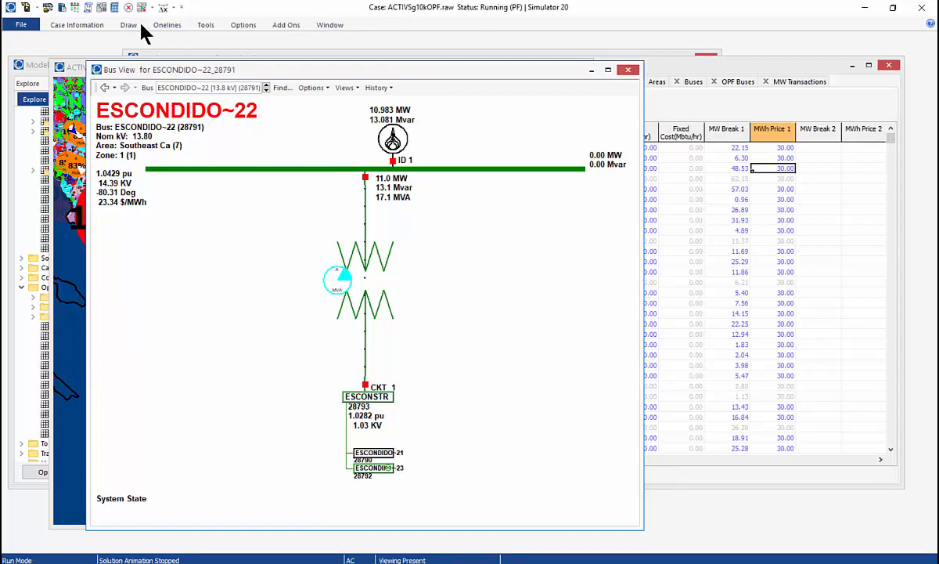
Open the Power Transfer Distribution Factors tool and set the seller to bus 29060.
{"action": "left_click", "coordinate": [206, 25]}
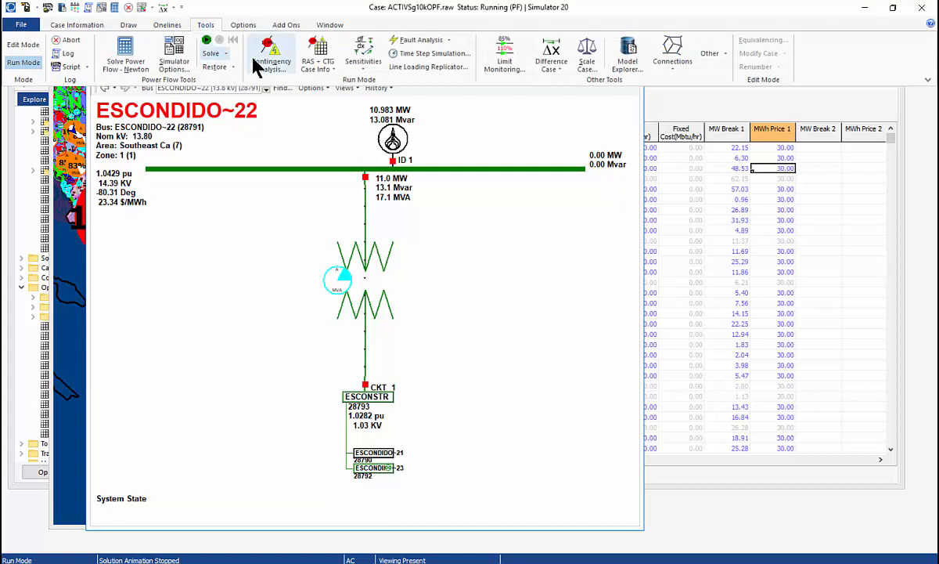
{"action": "left_click", "coordinate": [357, 61]}
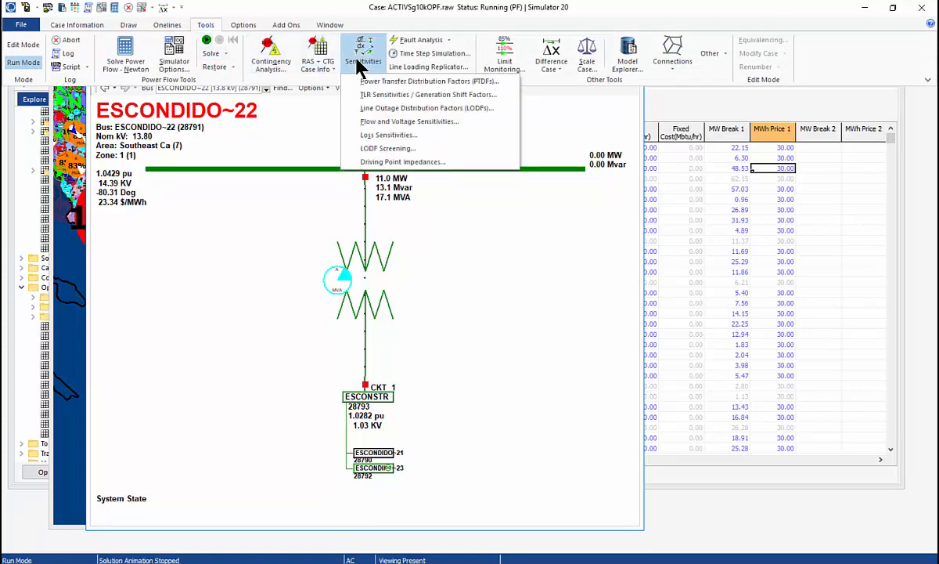
{"action": "left_click", "coordinate": [369, 81]}
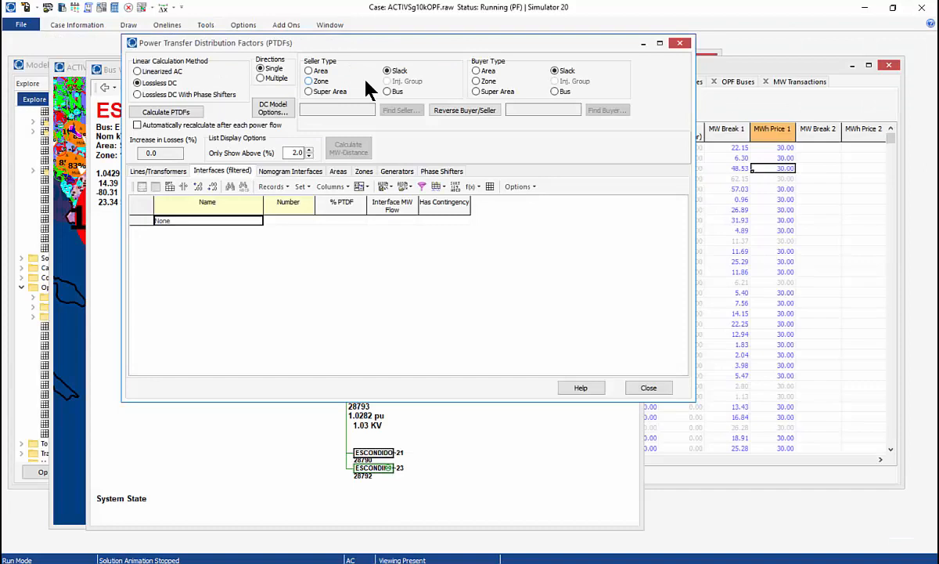
{"action": "left_click", "coordinate": [400, 90]}
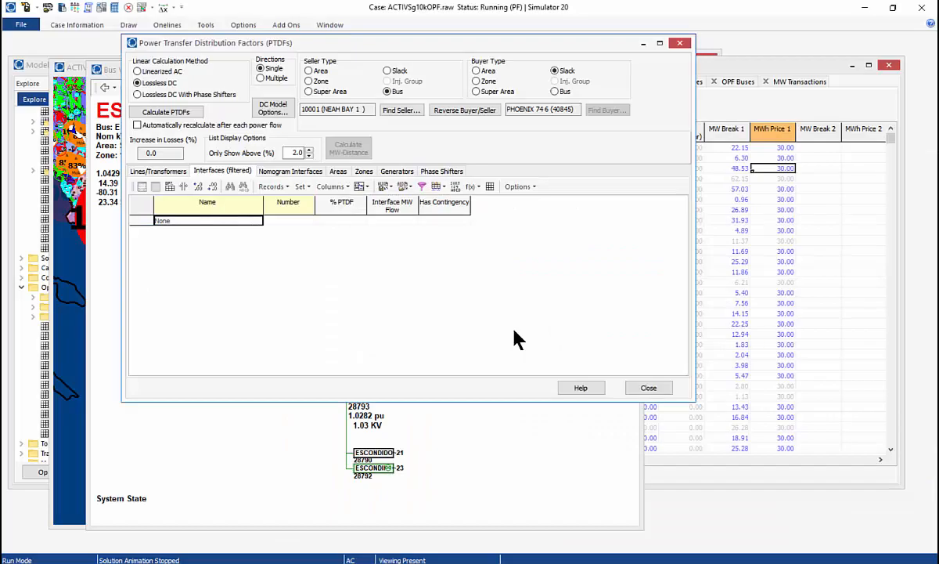
{"action": "left_click", "coordinate": [398, 111]}
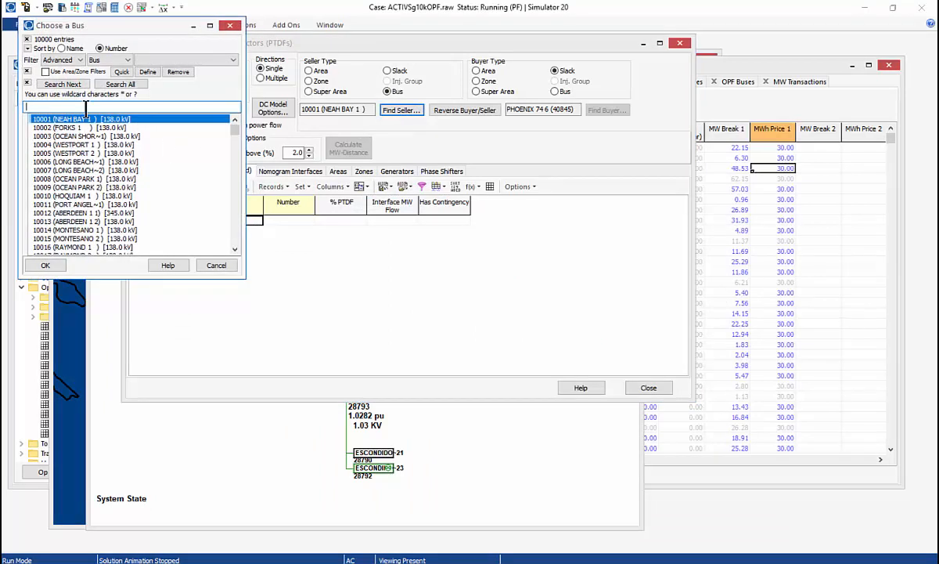
{"action": "type", "text": "29"}
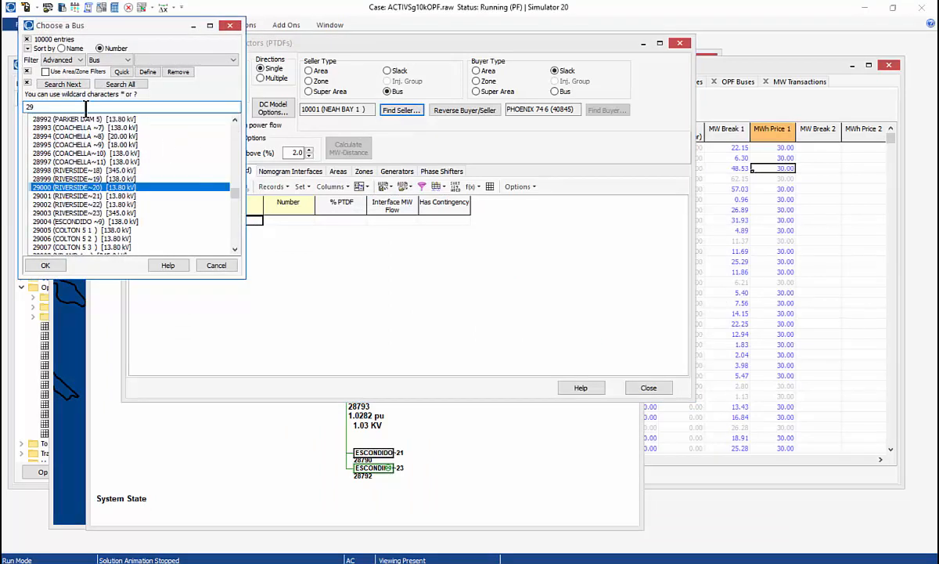
{"action": "type", "text": "0606"}
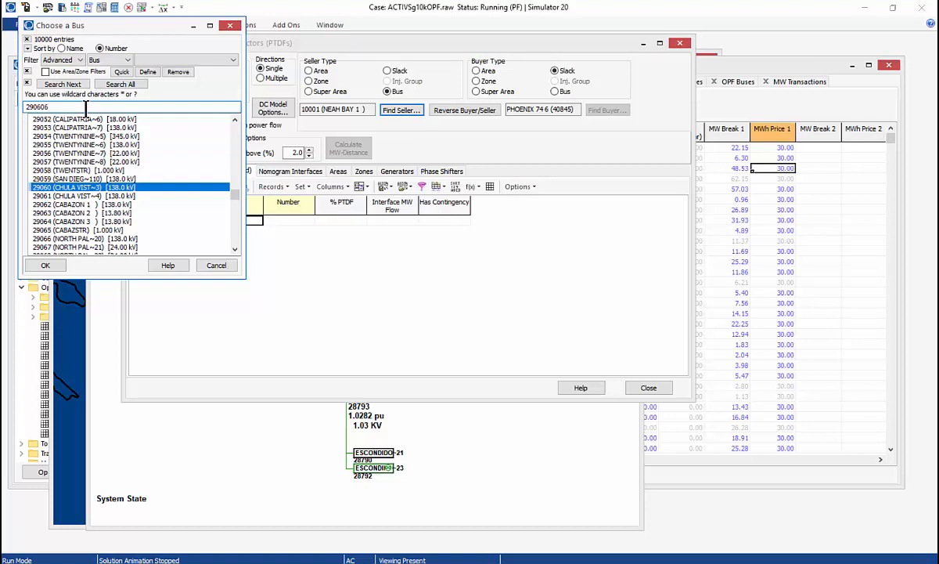
{"action": "key", "text": "BackSpace"}
{"action": "left_click", "coordinate": [45, 265]}
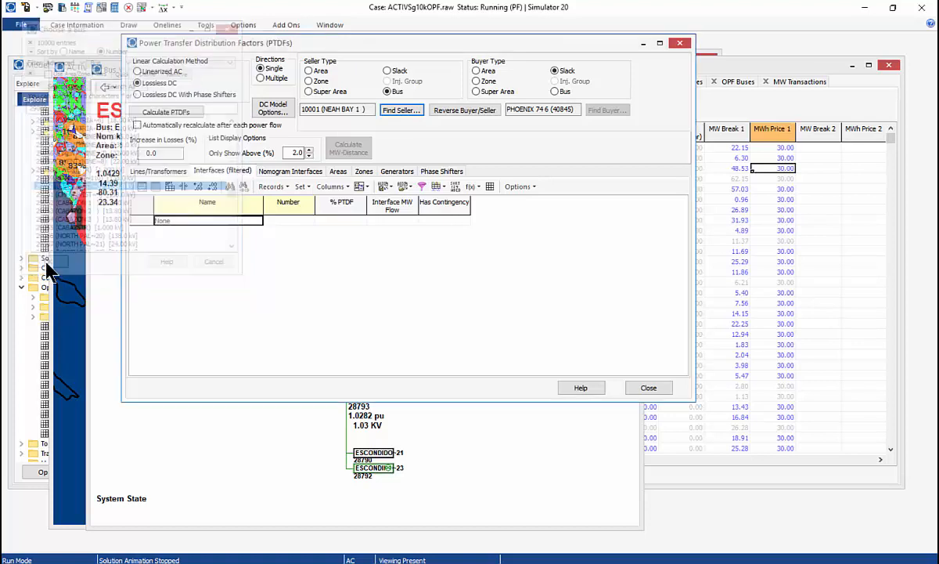
Set the buyer type to Super Area for California, calculate the PTDFs, and display the line and transformer results.
{"action": "left_click", "coordinate": [498, 92]}
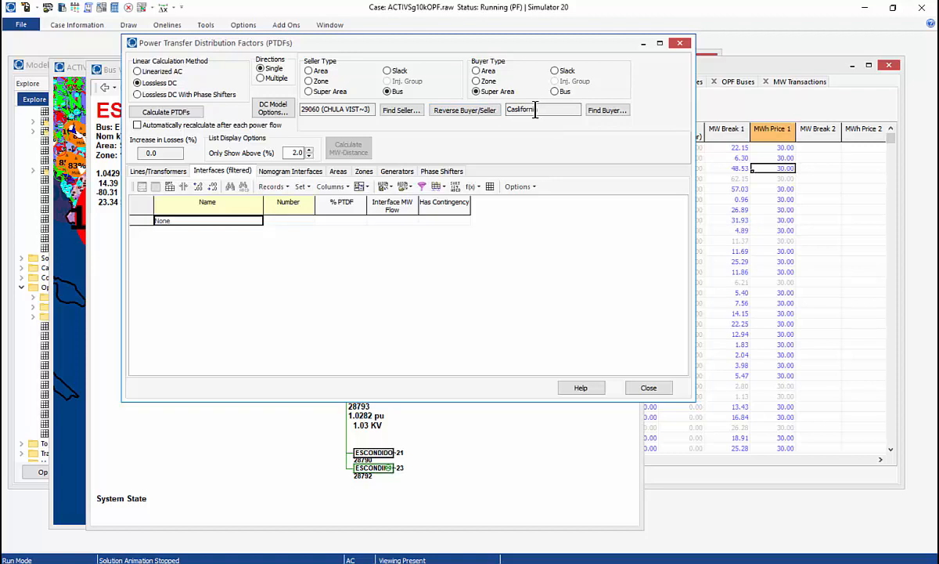
{"action": "left_click", "coordinate": [176, 112]}
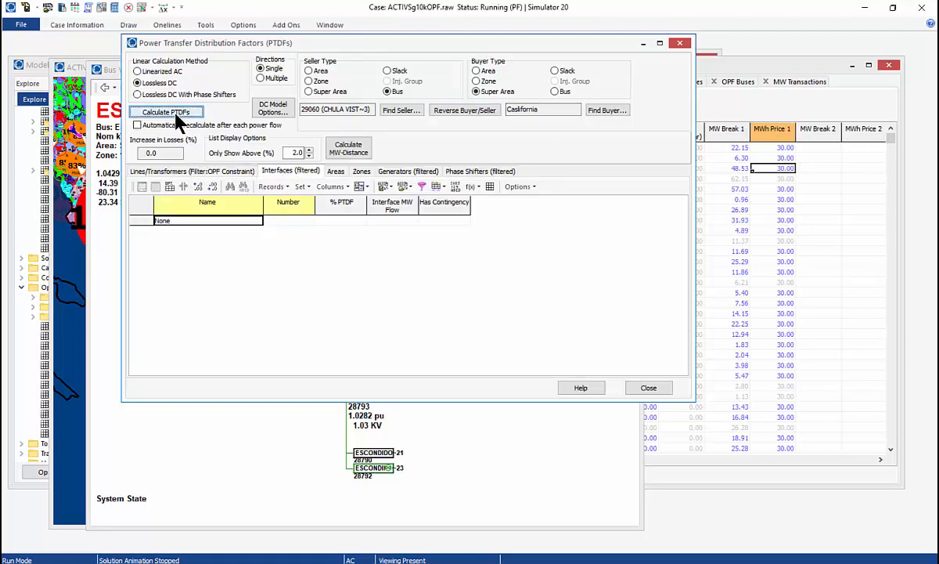
{"action": "left_click", "coordinate": [222, 172]}
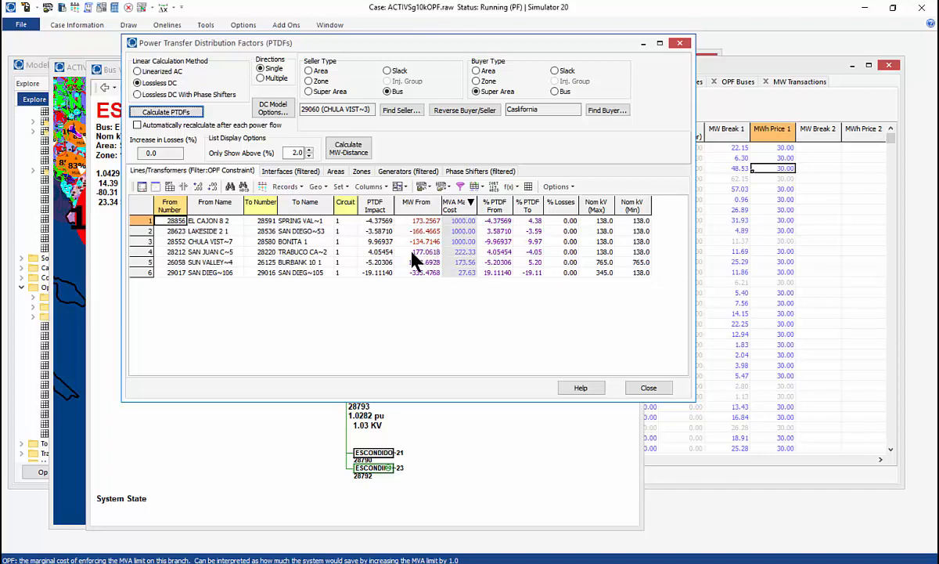
Compare the MW From flow direction and PTDF Impact of the El Cajon, Lakeside and Chula Vista constraint lines.
{"action": "left_click", "coordinate": [415, 221]}
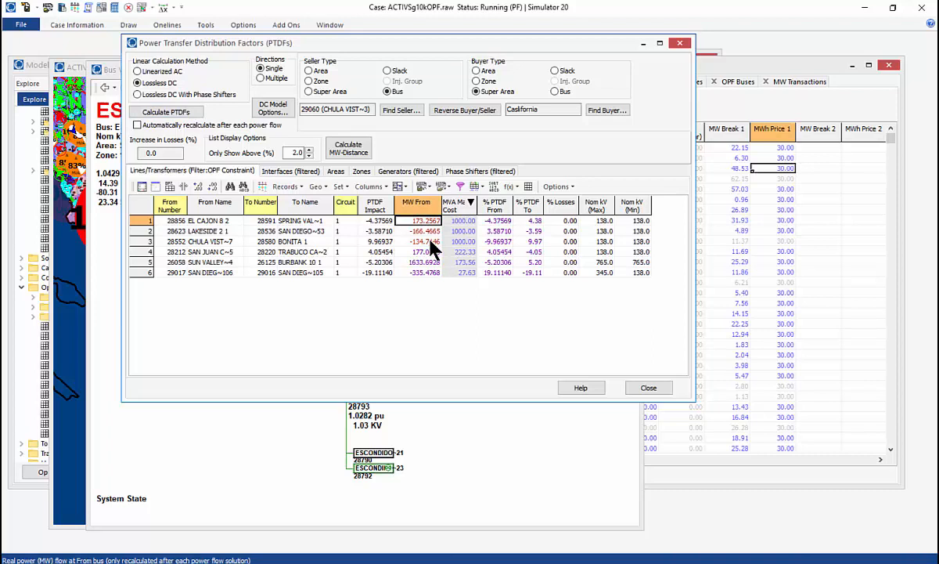
{"action": "left_click", "coordinate": [380, 221]}
{"action": "left_click", "coordinate": [382, 231]}
{"action": "left_click", "coordinate": [382, 242]}
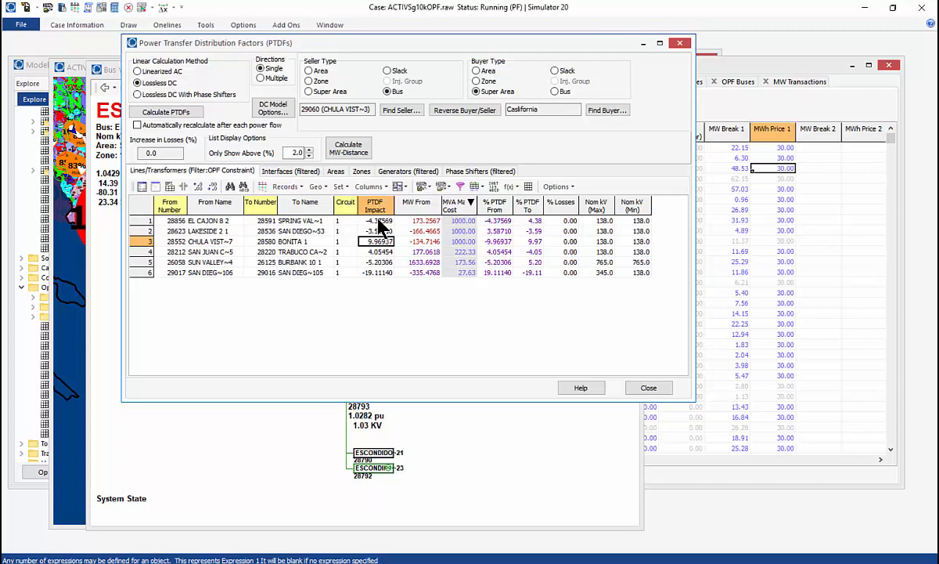
{"action": "left_click_drag", "start_coordinate": [379, 222], "coordinate": [382, 229]}
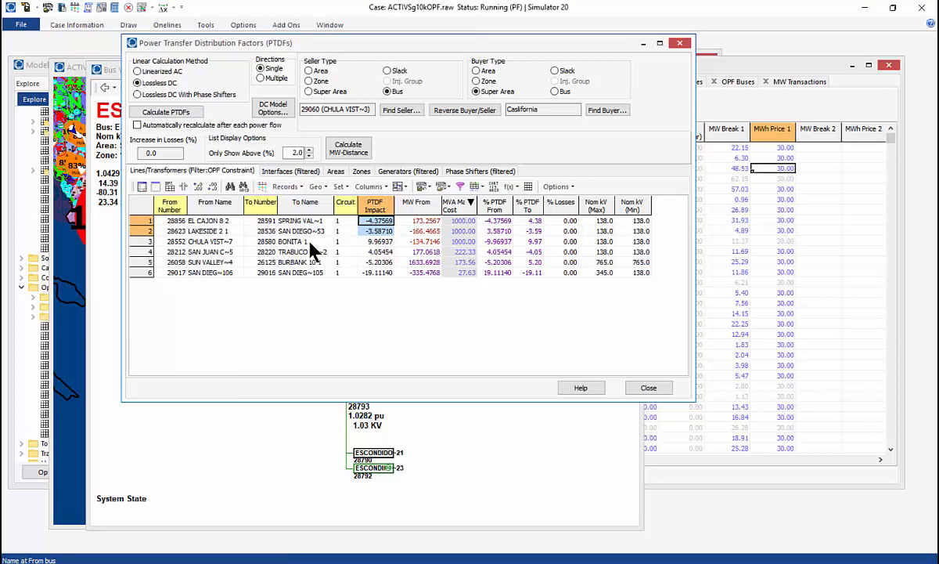
{"action": "left_click", "coordinate": [373, 242]}
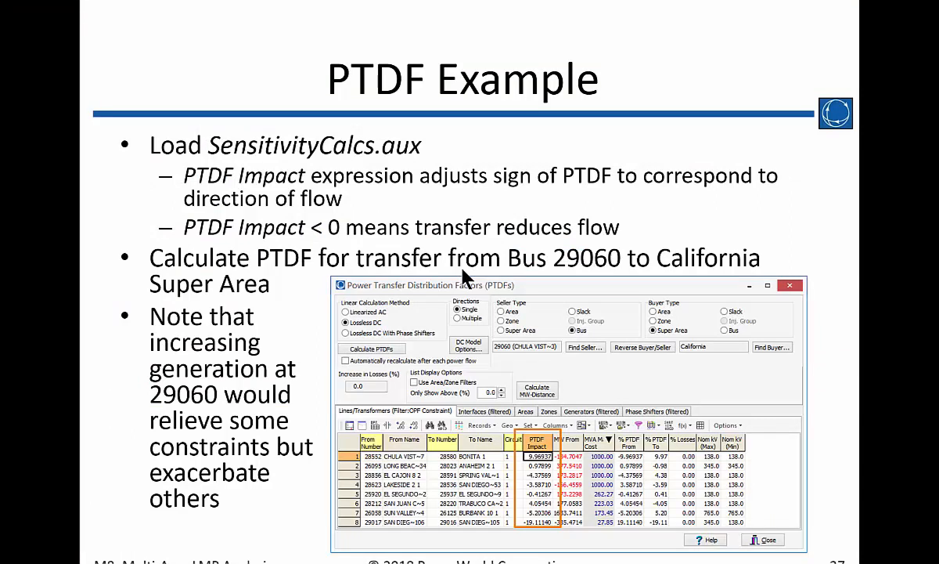
Advance the presentation to the Multiple Element TLR slide, switch back to Simulator, and close the PTDF dialog.
{"action": "left_click", "coordinate": [462, 268]}
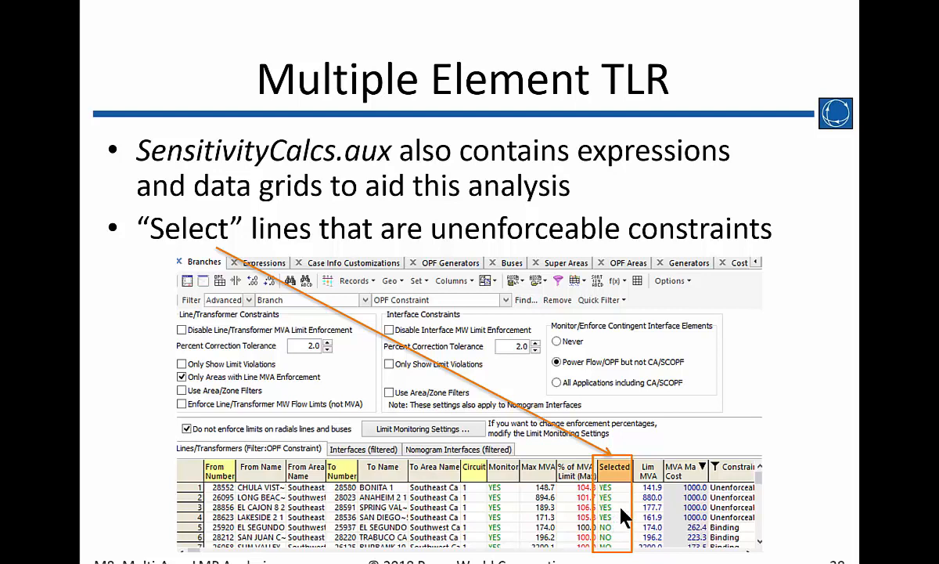
{"action": "key", "text": "alt+Tab"}
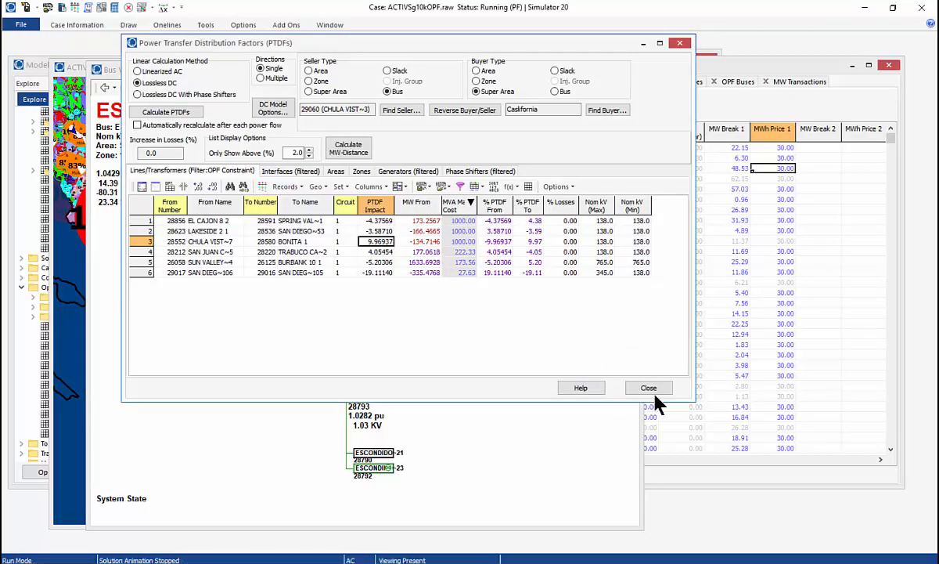
{"action": "left_click", "coordinate": [652, 388]}
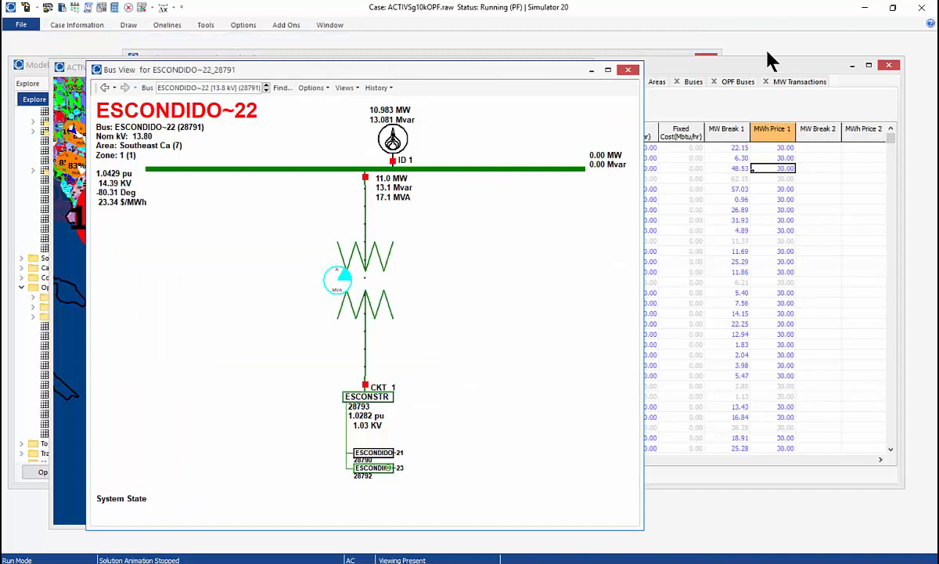
Bring the Model Explorer forward, show the OPF Branches, and sort them by MVA Marg. Cost in descending order.
{"action": "left_click", "coordinate": [697, 56]}
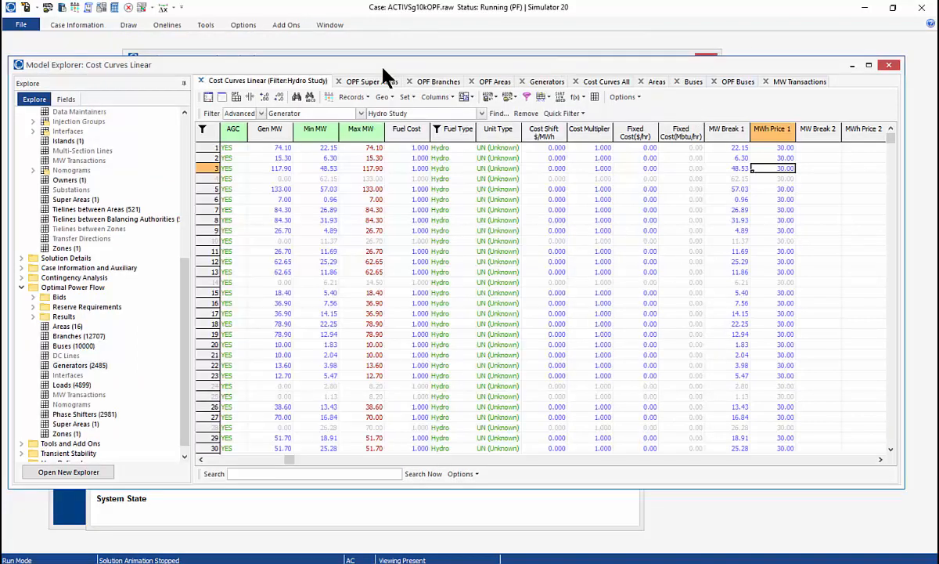
{"action": "left_click", "coordinate": [439, 81]}
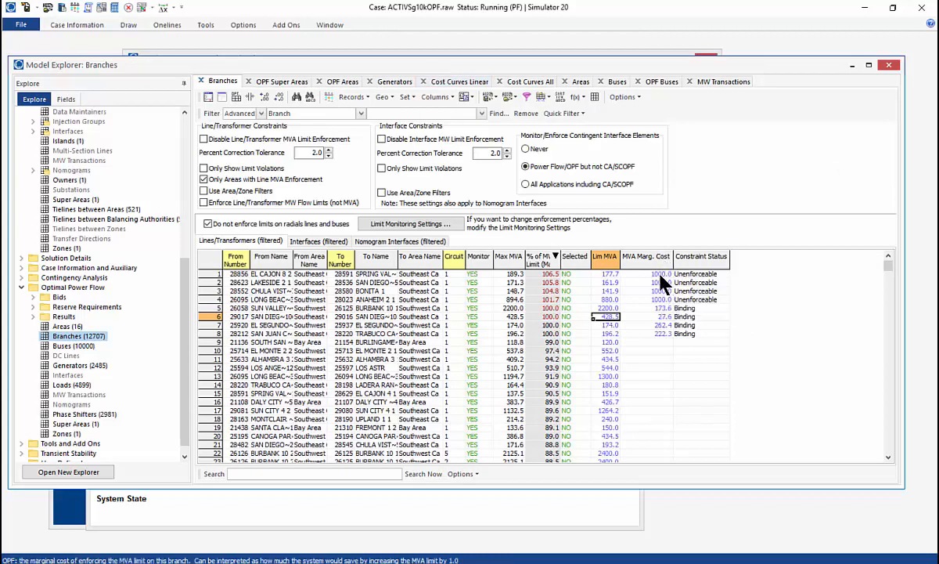
{"action": "left_click", "coordinate": [661, 258]}
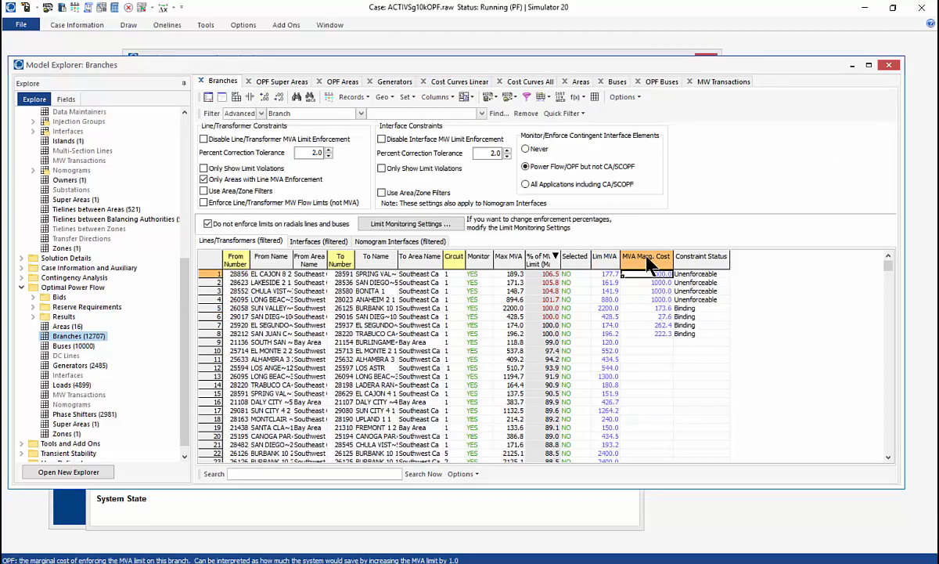
{"action": "left_click", "coordinate": [650, 256]}
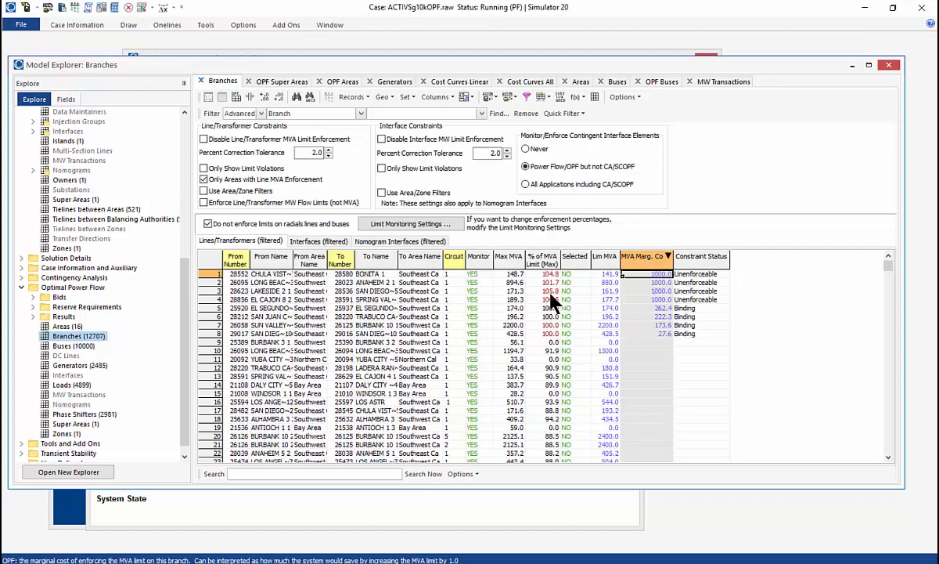
Set the Selected field to YES for the four unenforceable lines: Chula Vista, Long Beach, Lakeside and El Cajon.
{"action": "left_click", "coordinate": [569, 299]}
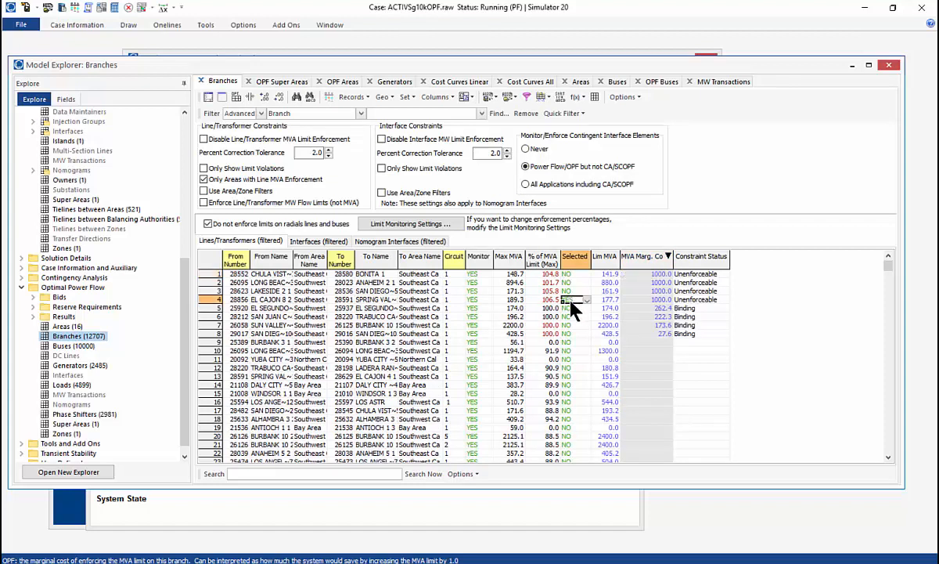
{"action": "left_click_drag", "start_coordinate": [567, 300], "coordinate": [567, 274]}
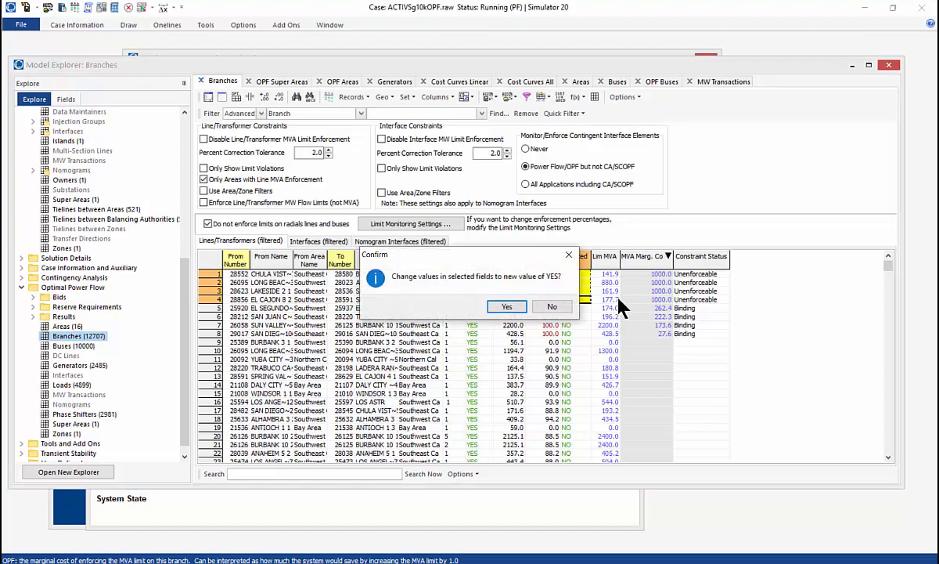
{"action": "left_click", "coordinate": [506, 306]}
{"action": "left_click", "coordinate": [576, 316]}
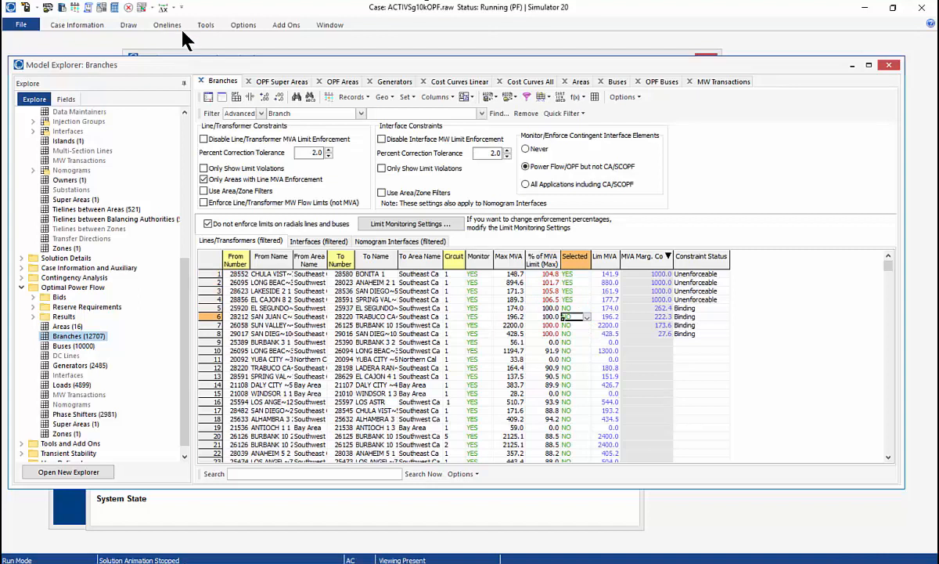
Set up a TLR sensitivity calculation for multiple elements using the selected lines, with the California super area as buyer.
{"action": "left_click", "coordinate": [207, 26]}
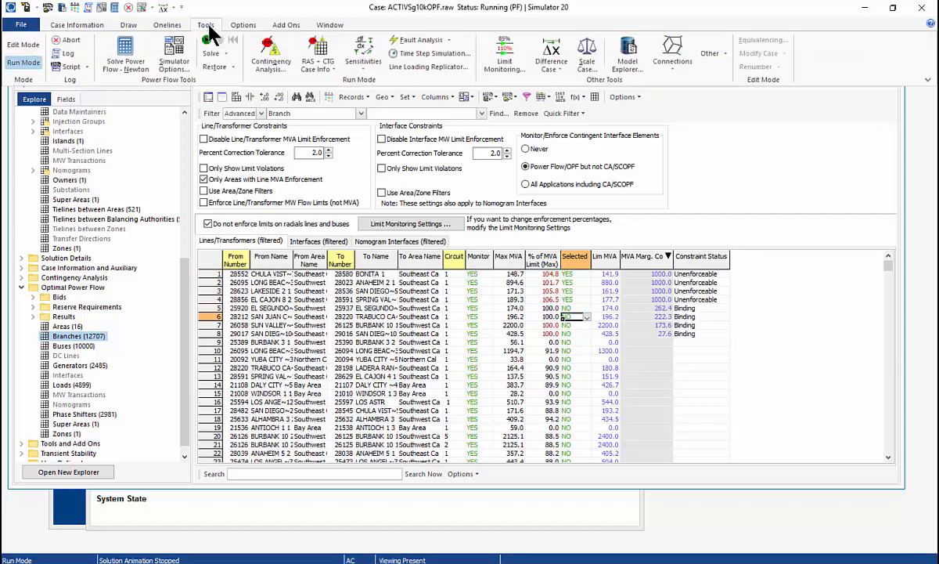
{"action": "left_click", "coordinate": [364, 56]}
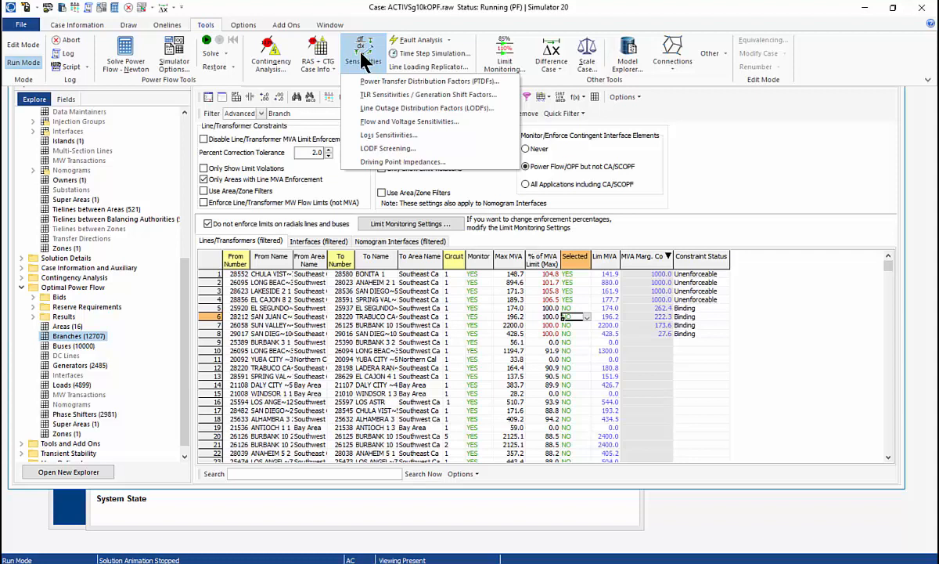
{"action": "left_click", "coordinate": [377, 96]}
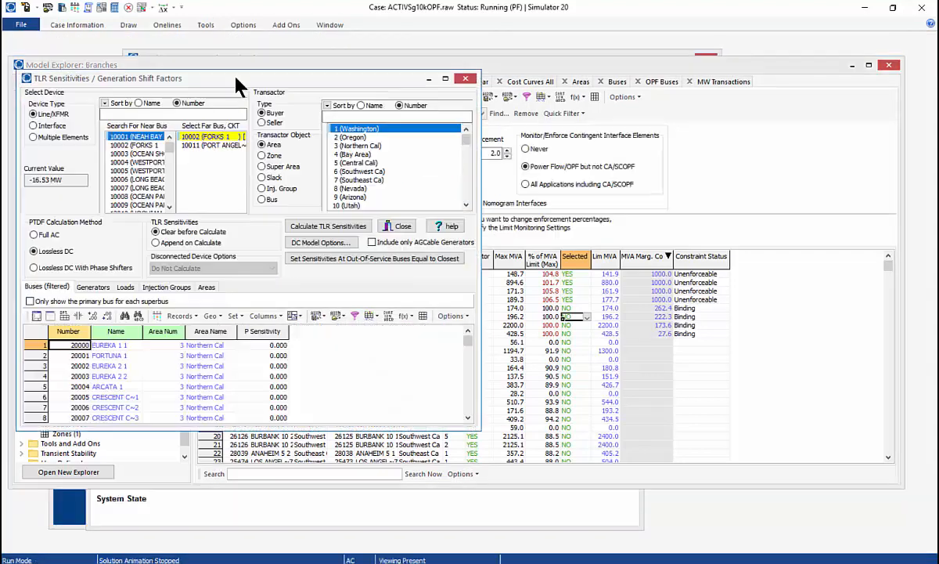
{"action": "left_click", "coordinate": [55, 138]}
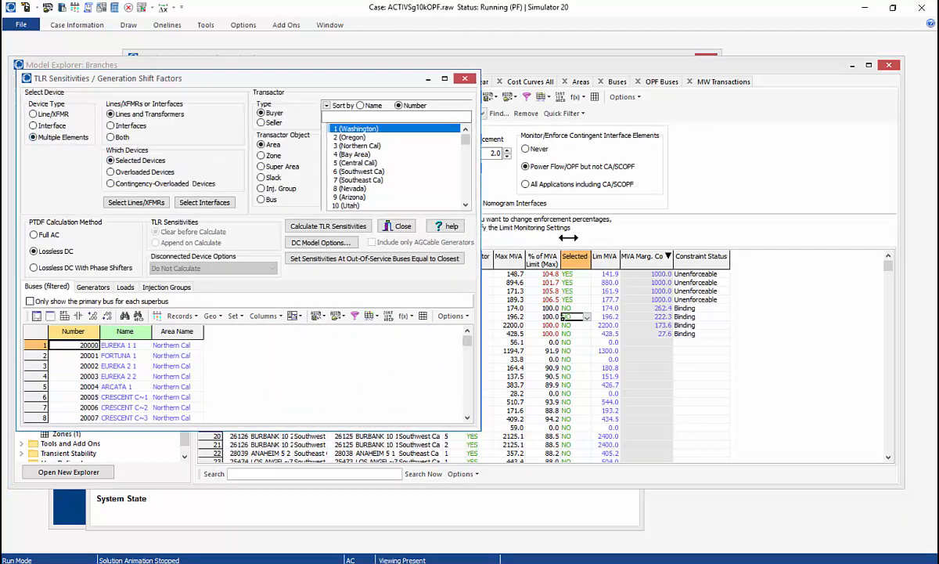
{"action": "left_click_drag", "start_coordinate": [479, 238], "coordinate": [632, 246]}
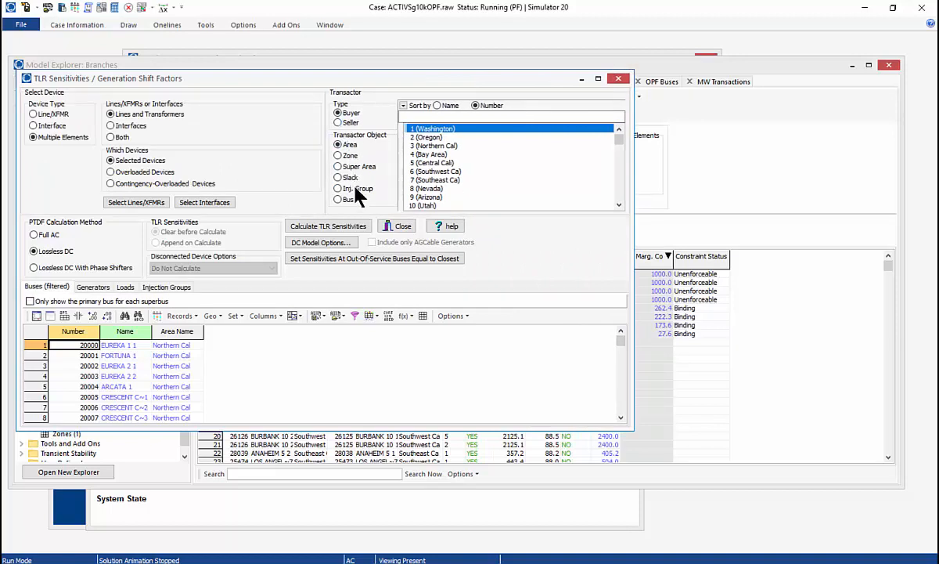
{"action": "left_click", "coordinate": [358, 167]}
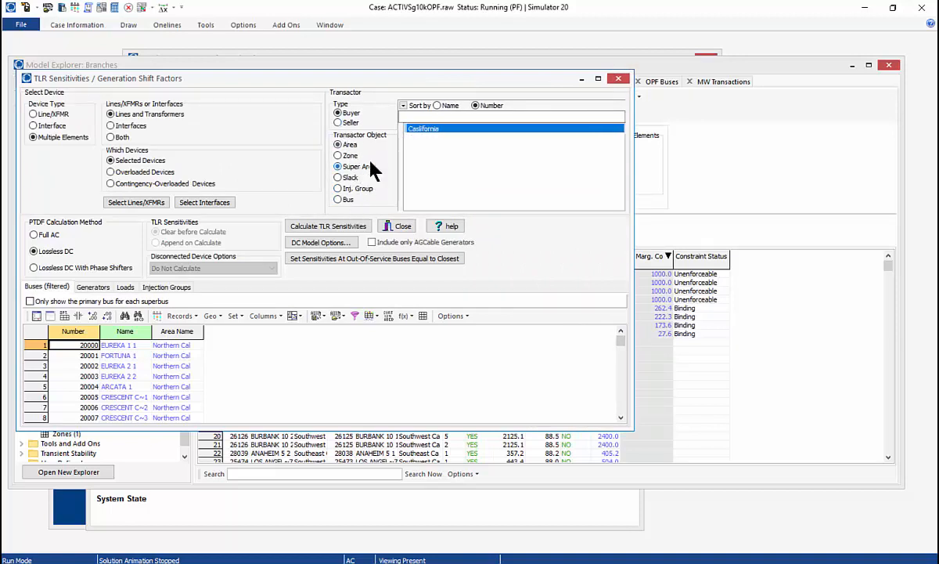
{"action": "left_click", "coordinate": [427, 130]}
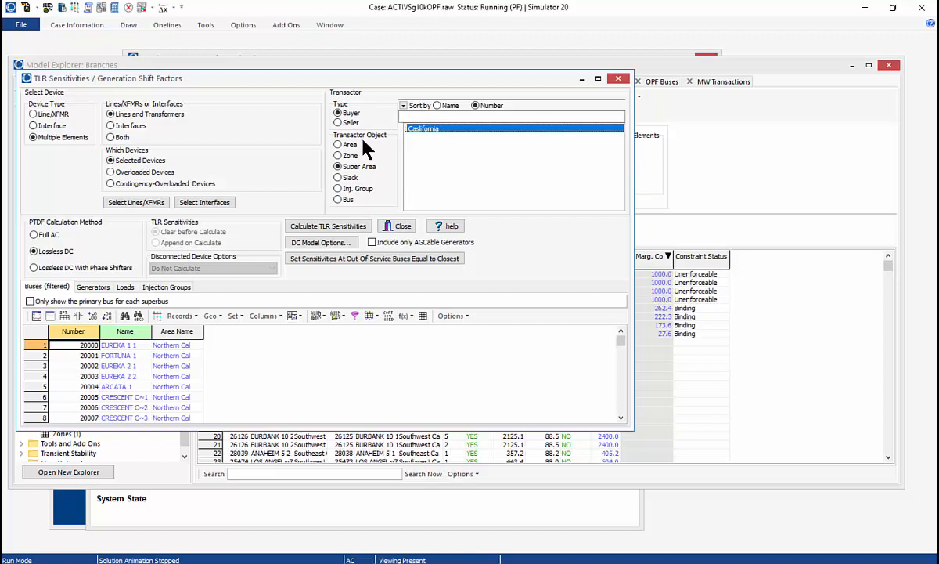
Switch to the presentation and advance to the Multiple Element TLR slide about interpreting negative and positive generator values.
{"action": "key", "text": "alt+Tab"}
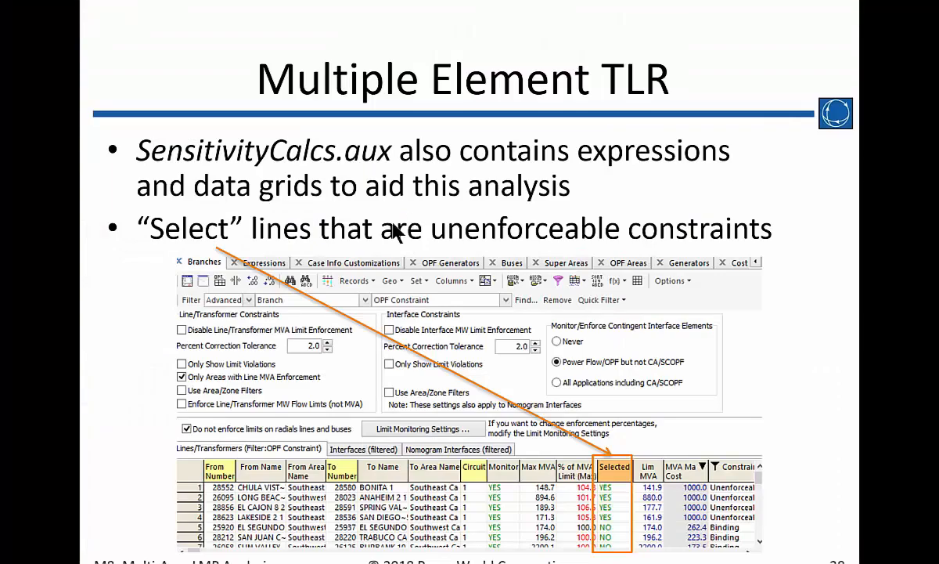
{"action": "left_click", "coordinate": [577, 393]}
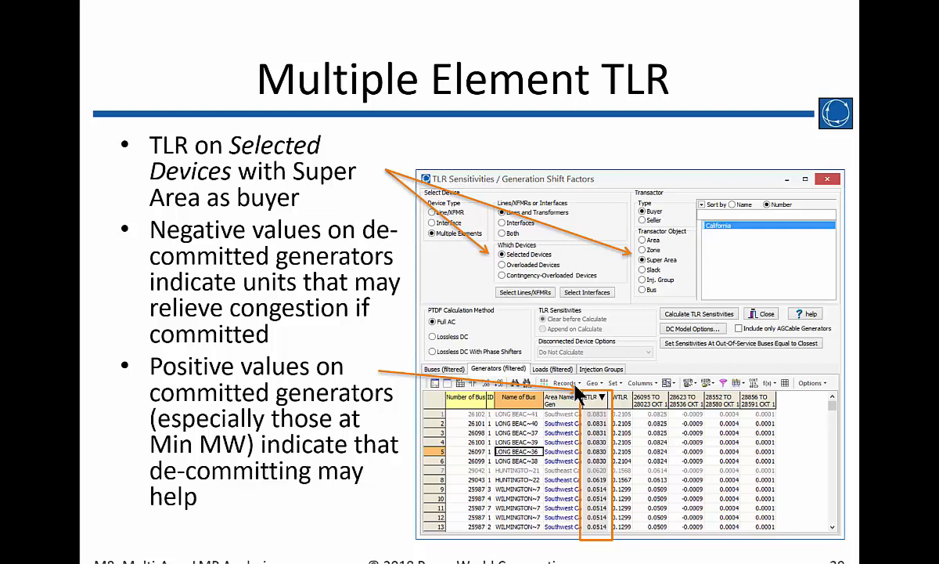
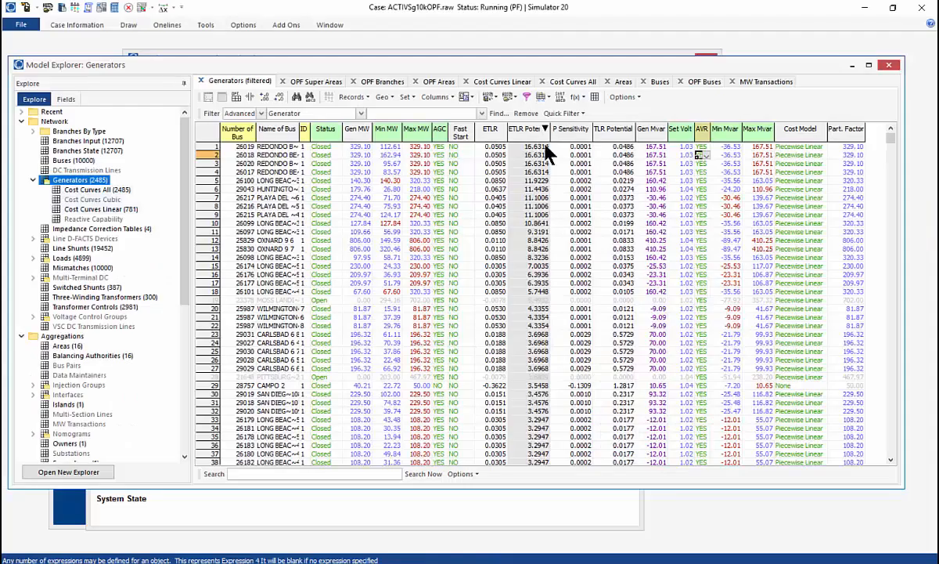
Sort the generators by ETLR in ascending order and check the cost models of the Norwalk and Campo 2 units.
{"action": "left_click", "coordinate": [492, 133]}
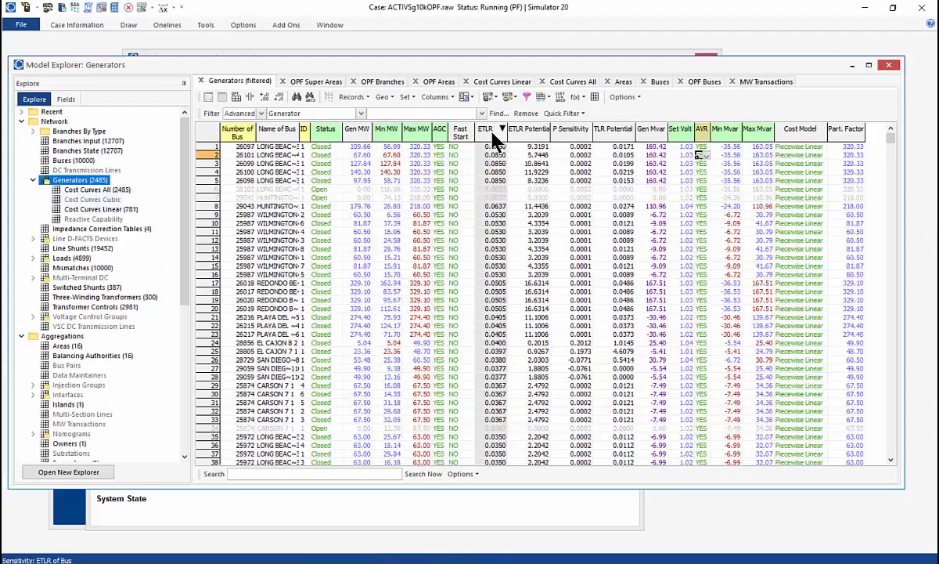
{"action": "left_click", "coordinate": [492, 133]}
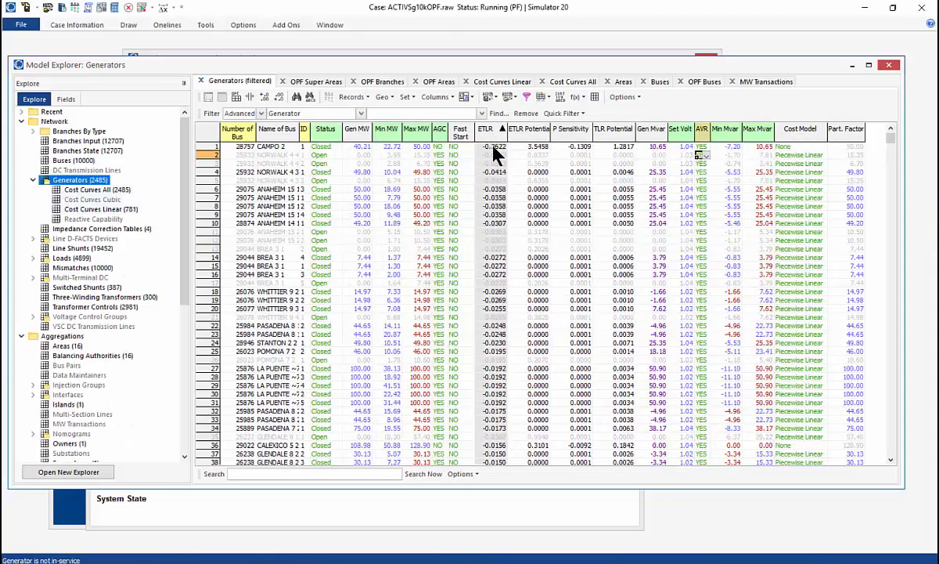
{"action": "left_click", "coordinate": [251, 155]}
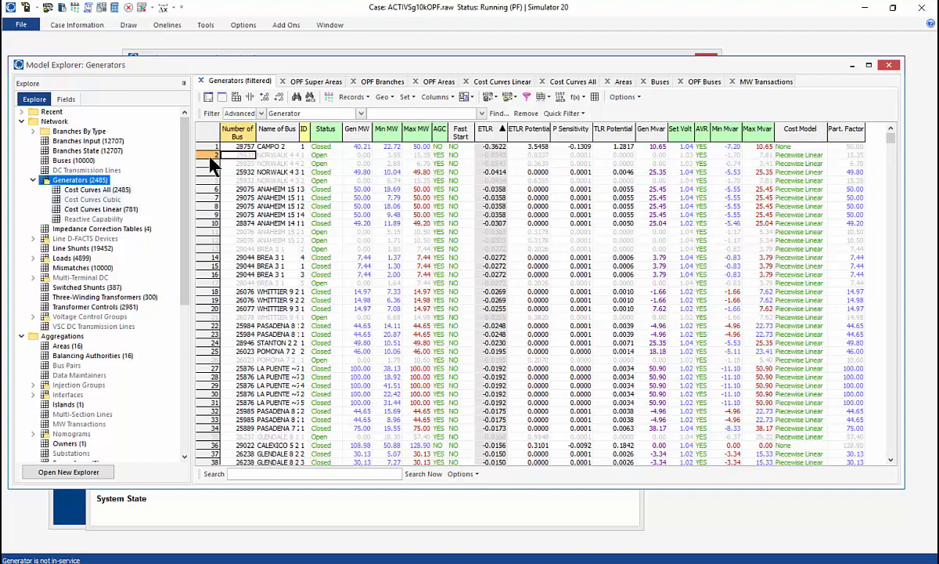
{"action": "left_click", "coordinate": [800, 156]}
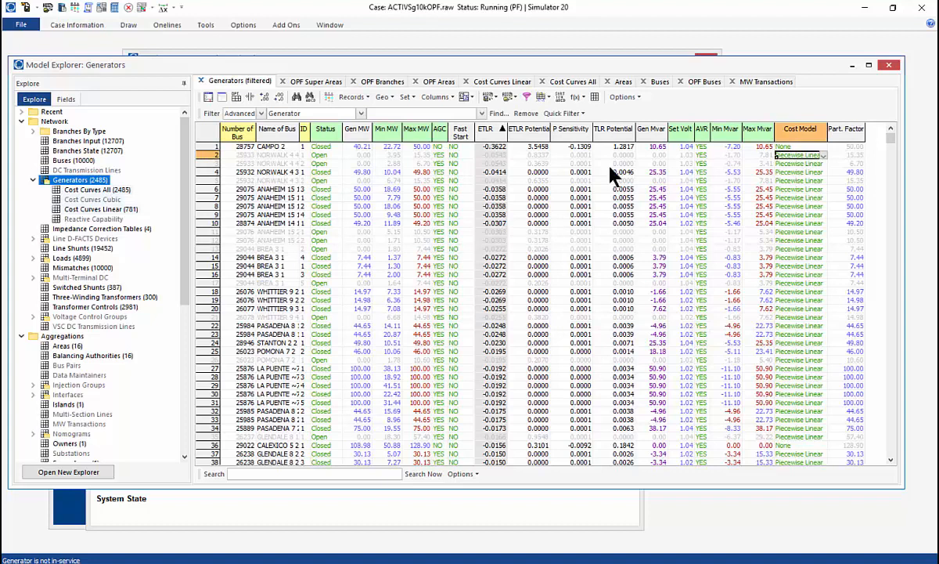
{"action": "left_click", "coordinate": [787, 147]}
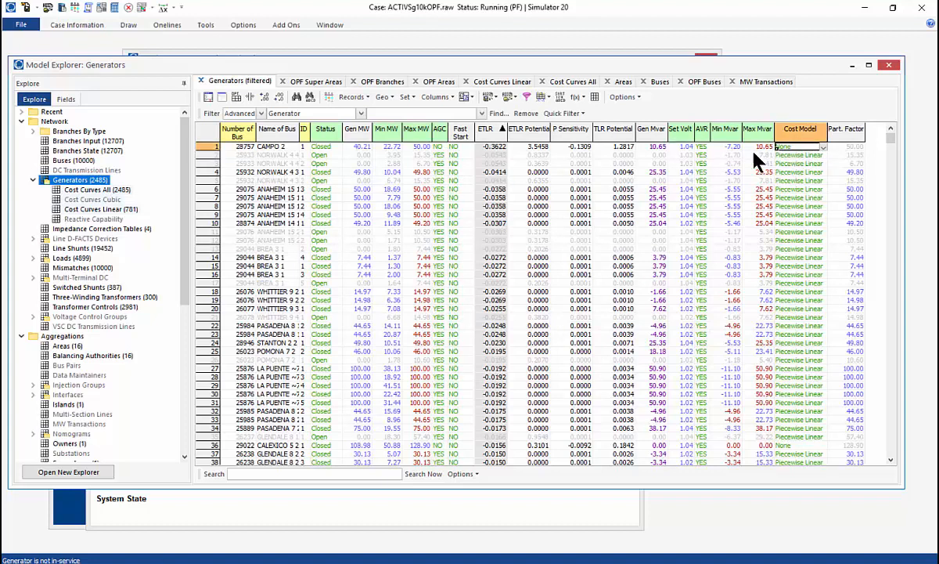
View the generator information of the Campo 2 unit, including its fuel type and power control, and close it without changes.
{"action": "right_click", "coordinate": [272, 148]}
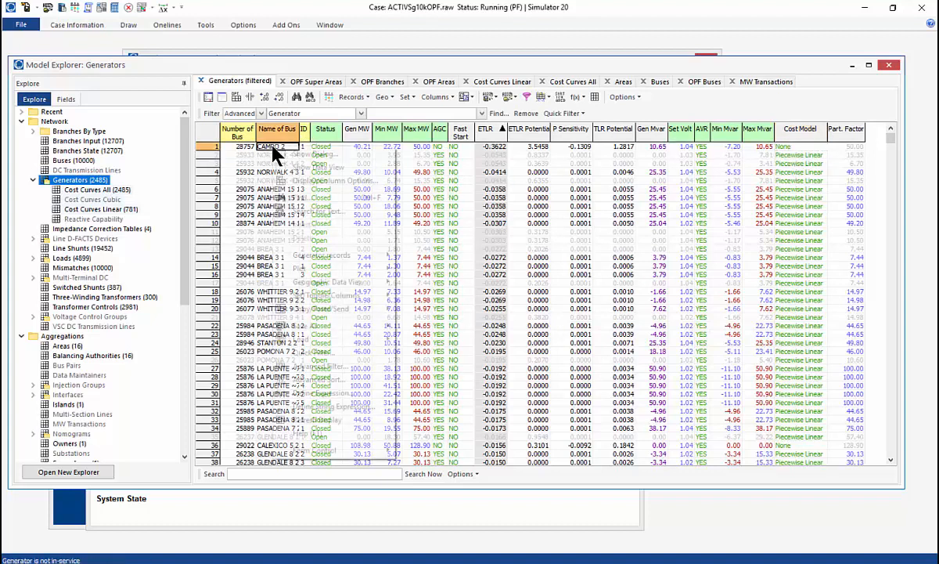
{"action": "left_click", "coordinate": [302, 155]}
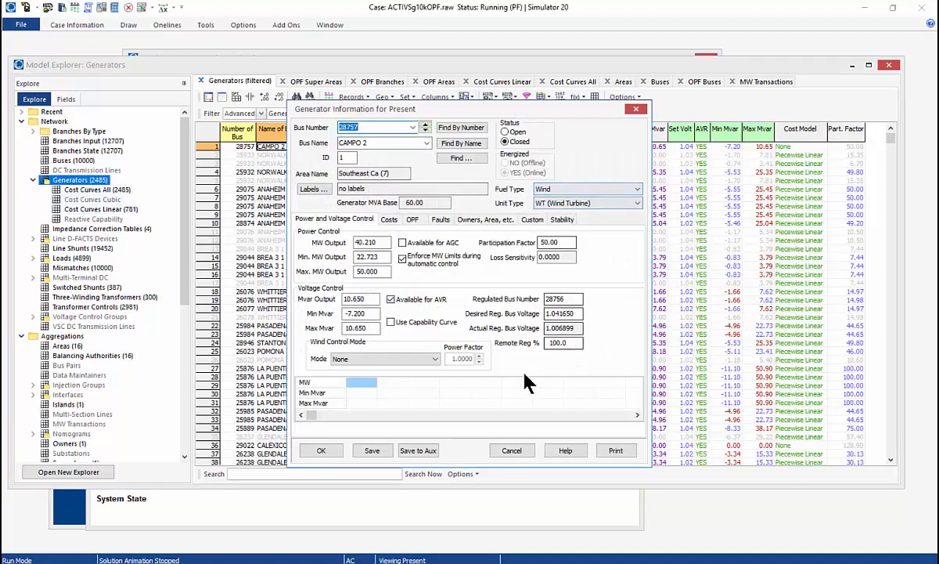
{"action": "left_click", "coordinate": [523, 456]}
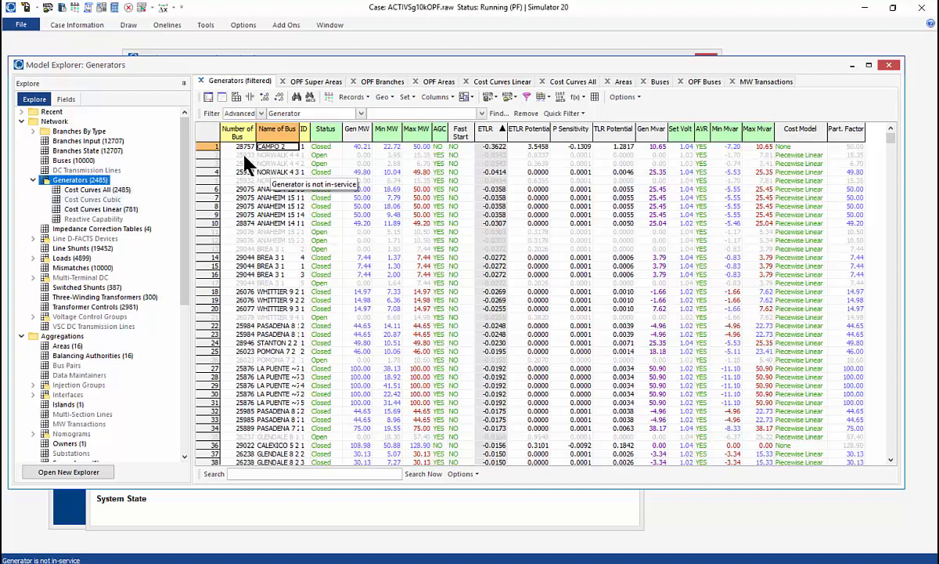
Commit the open Norwalk 4 4 units 1 and 2 and Norwalk 4 3 unit 2 by setting their status to Closed.
{"action": "left_click", "coordinate": [325, 156]}
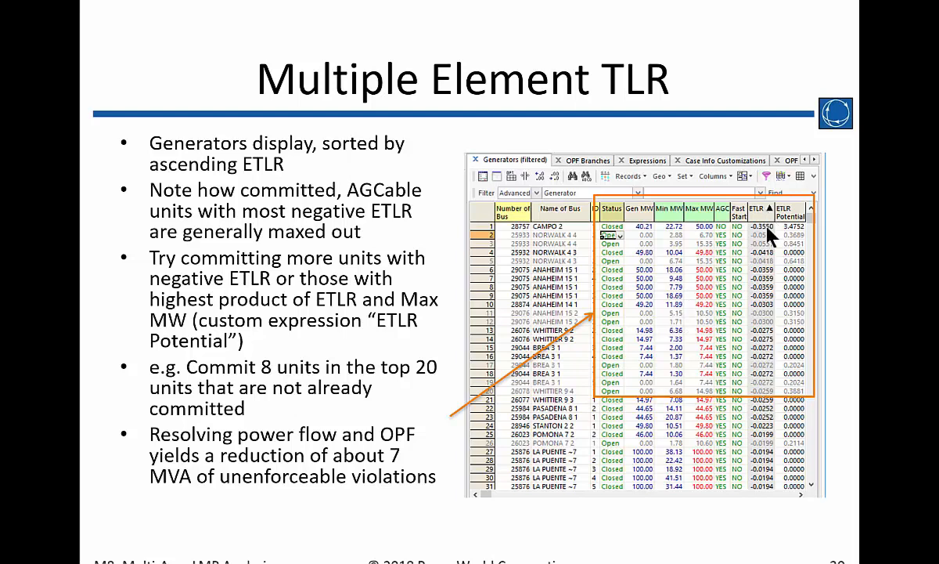
{"action": "key", "text": "alt+Tab"}
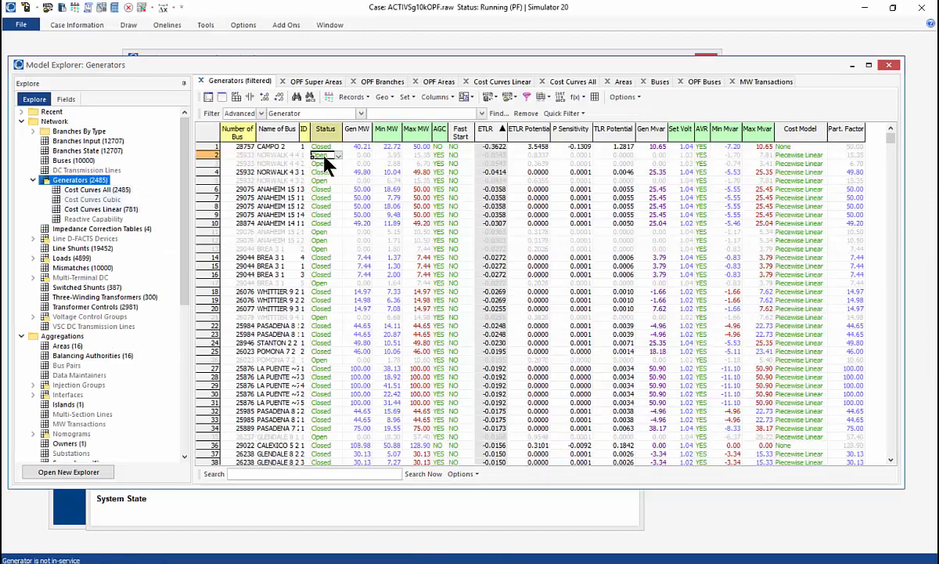
{"action": "left_click", "coordinate": [326, 154]}
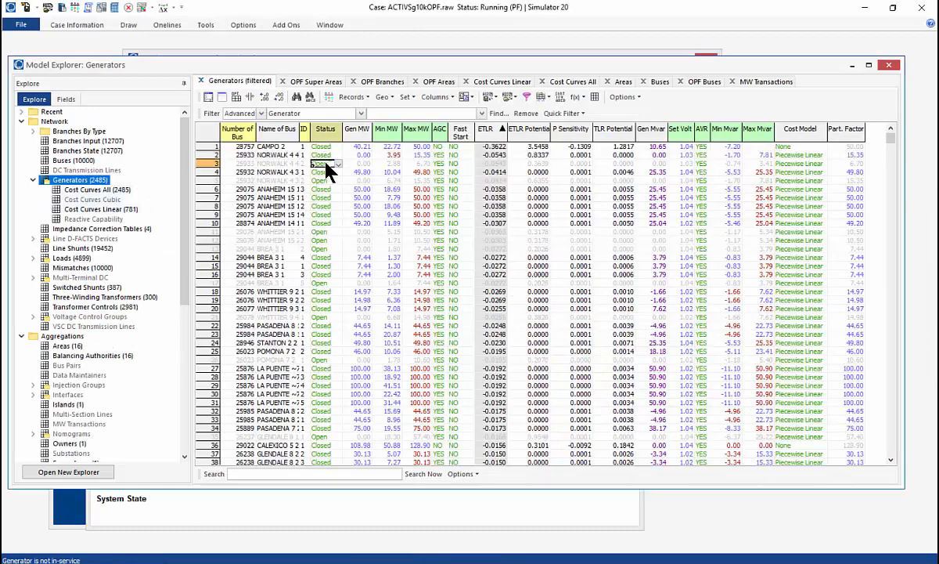
{"action": "left_click", "coordinate": [326, 164]}
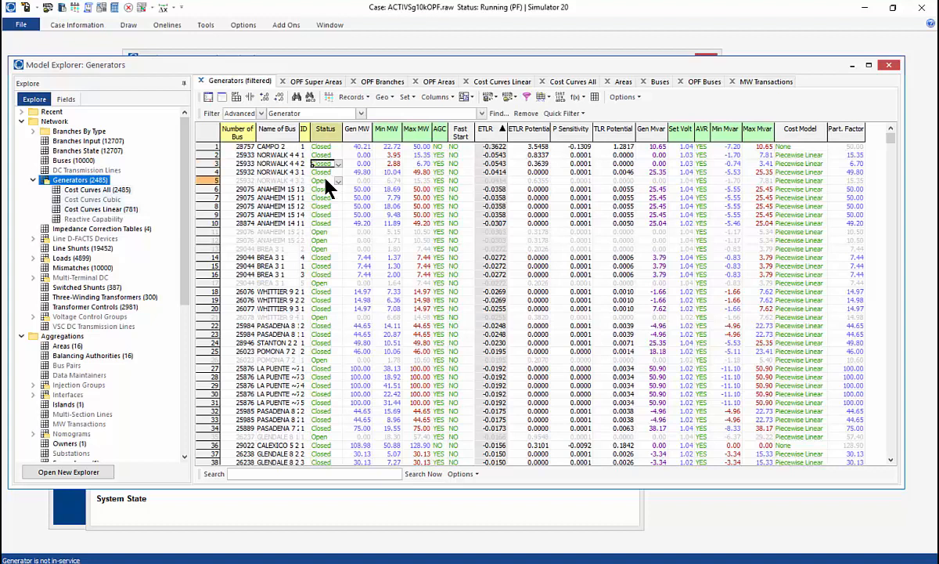
{"action": "left_click", "coordinate": [323, 181]}
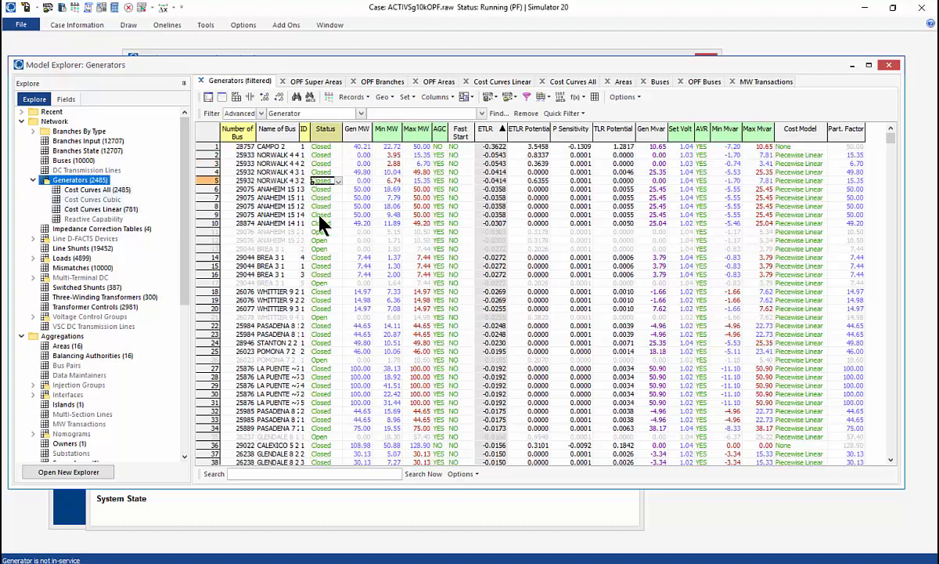
Set the status to Closed for all generators listed from Anaheim 15 1 through Whittier 9 2, including the open Anaheim and Brea units.
{"action": "left_click", "coordinate": [314, 293]}
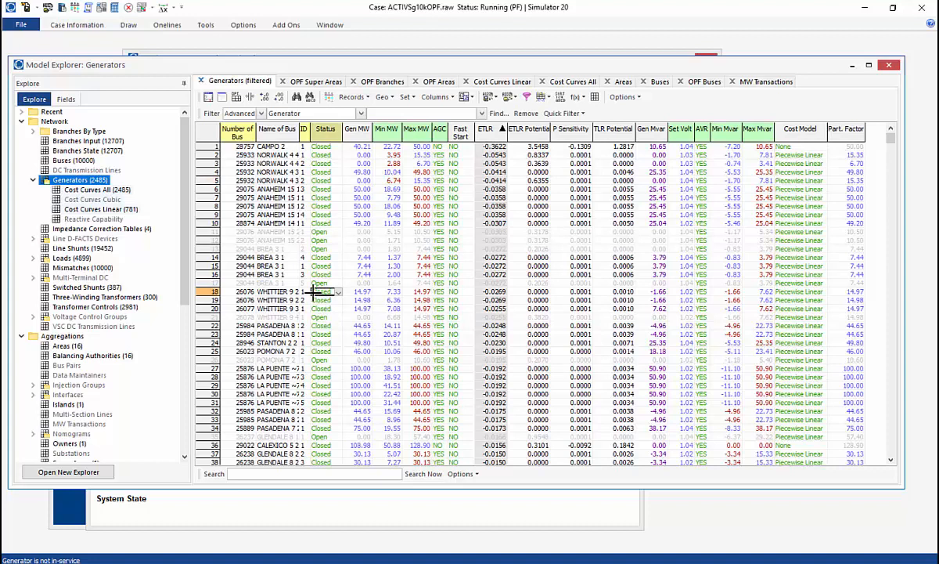
{"action": "left_click_drag", "start_coordinate": [313, 296], "coordinate": [315, 189]}
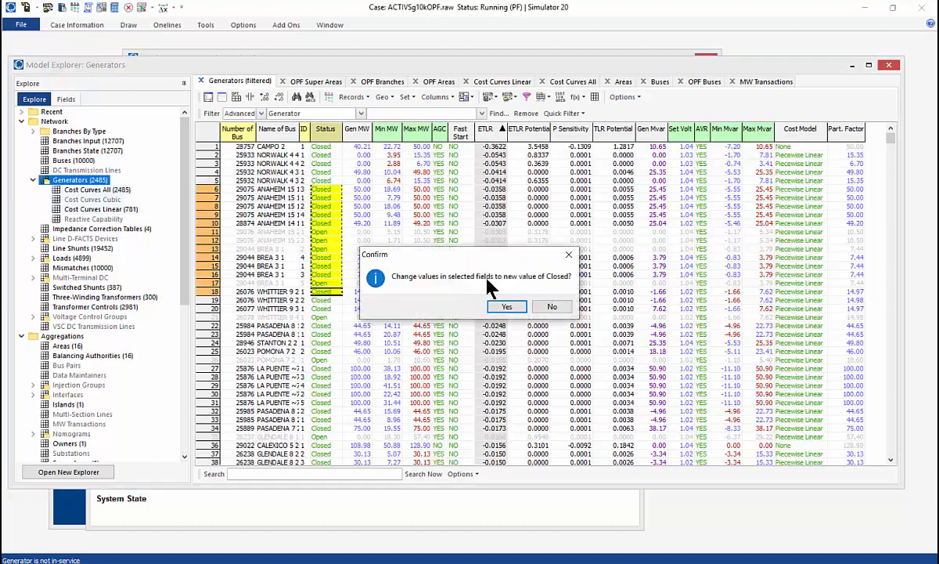
{"action": "left_click", "coordinate": [501, 307]}
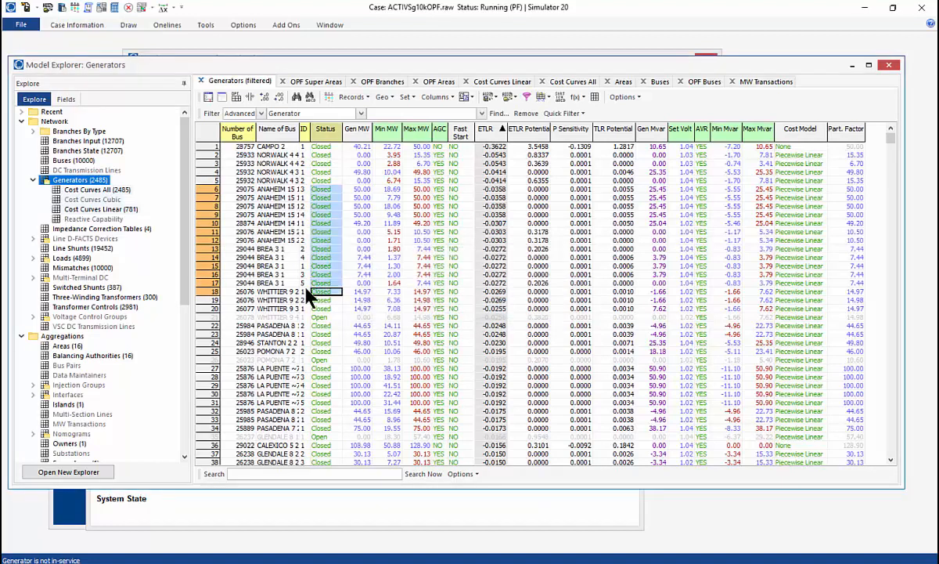
{"action": "left_click", "coordinate": [325, 224]}
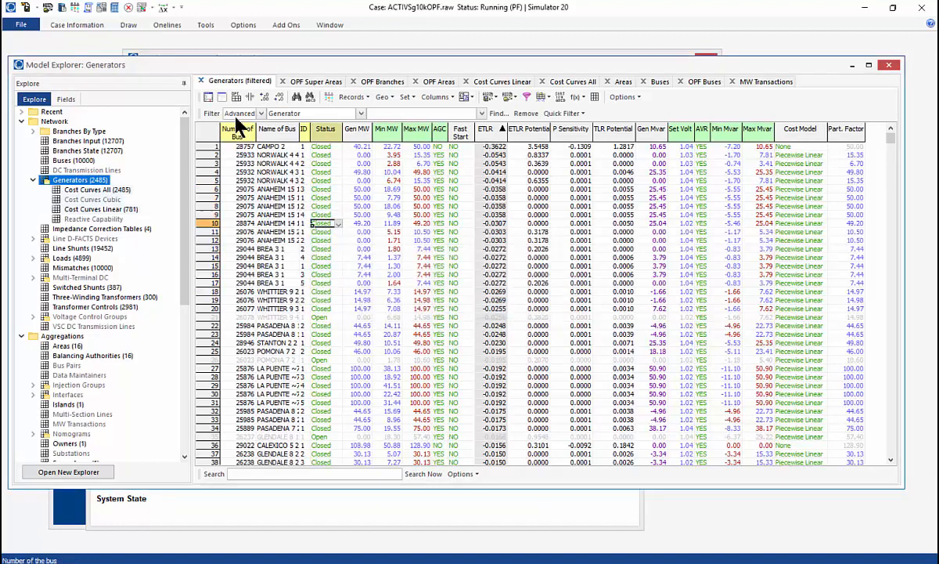
Solve the power flow with the message log shown, and close the log.
{"action": "left_click", "coordinate": [89, 8]}
{"action": "left_click", "coordinate": [115, 9]}
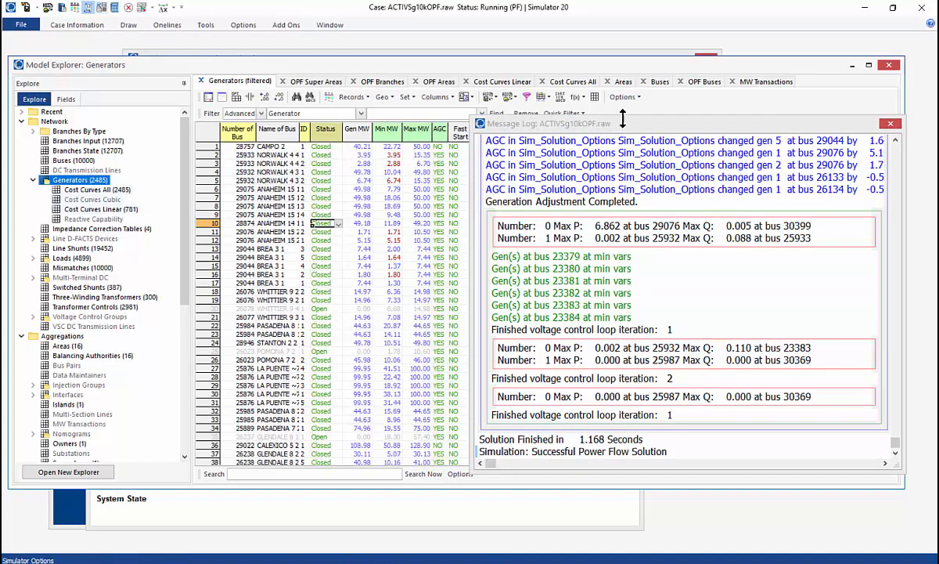
{"action": "left_click", "coordinate": [891, 124]}
Open the LP OPF options and results dialog and show its Solution Summary.
{"action": "left_click", "coordinate": [142, 9]}
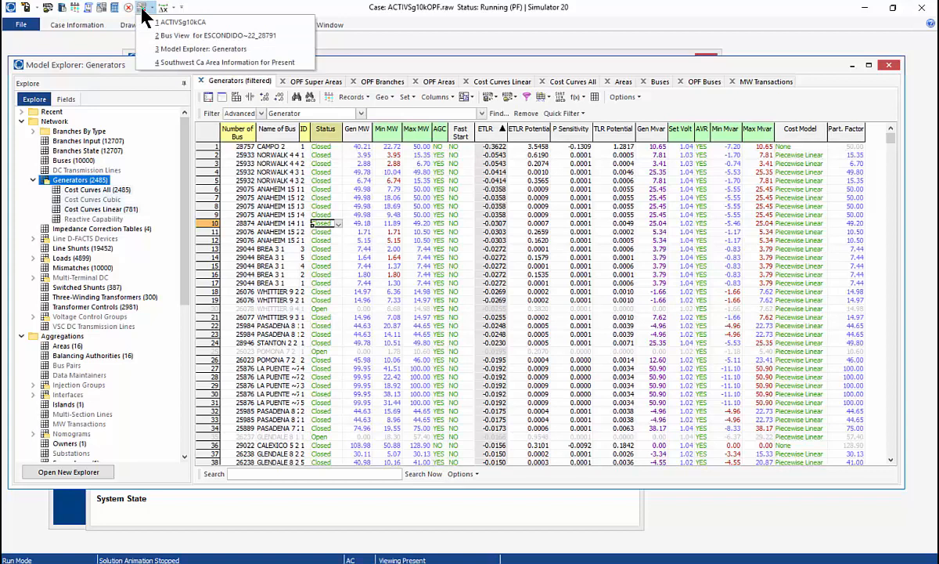
{"action": "left_click", "coordinate": [143, 9]}
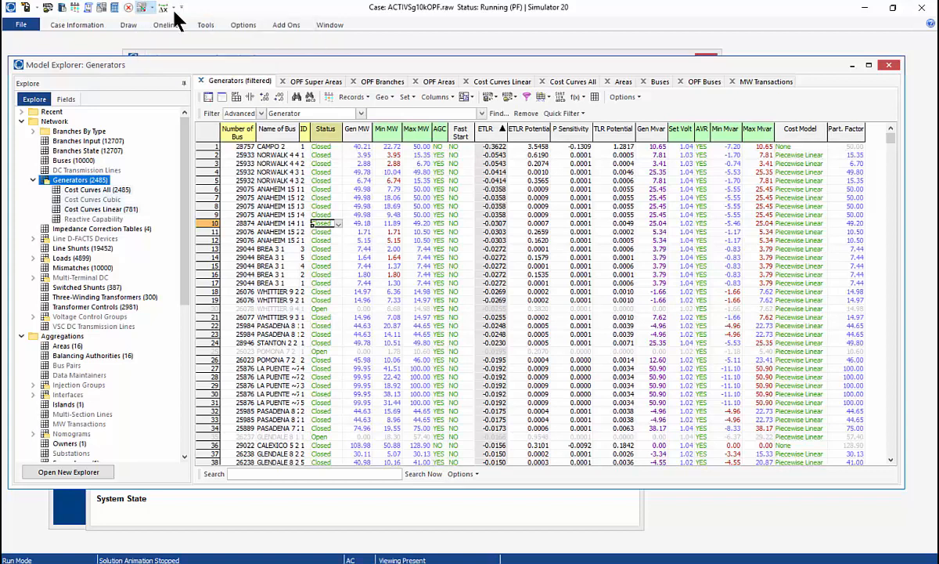
{"action": "left_click", "coordinate": [297, 30]}
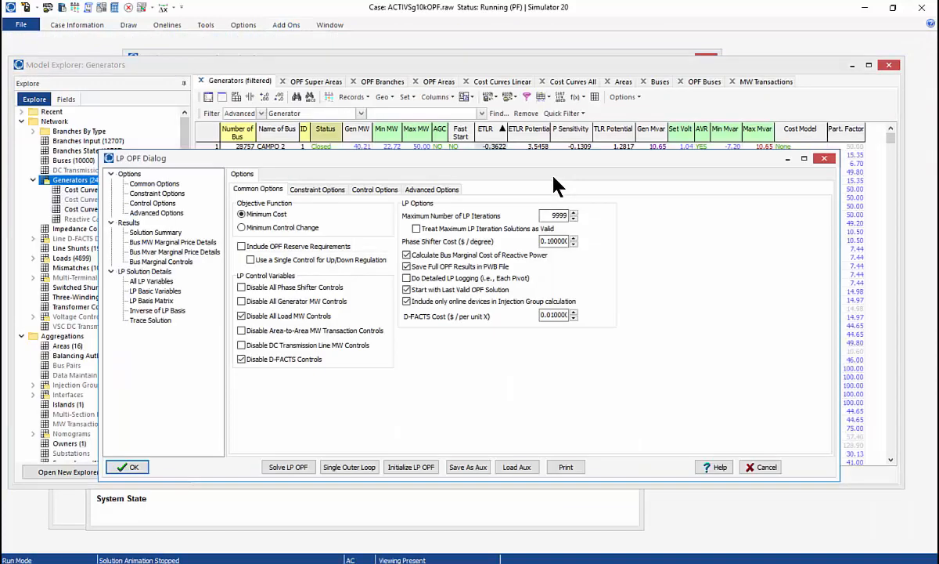
{"action": "left_click", "coordinate": [155, 232]}
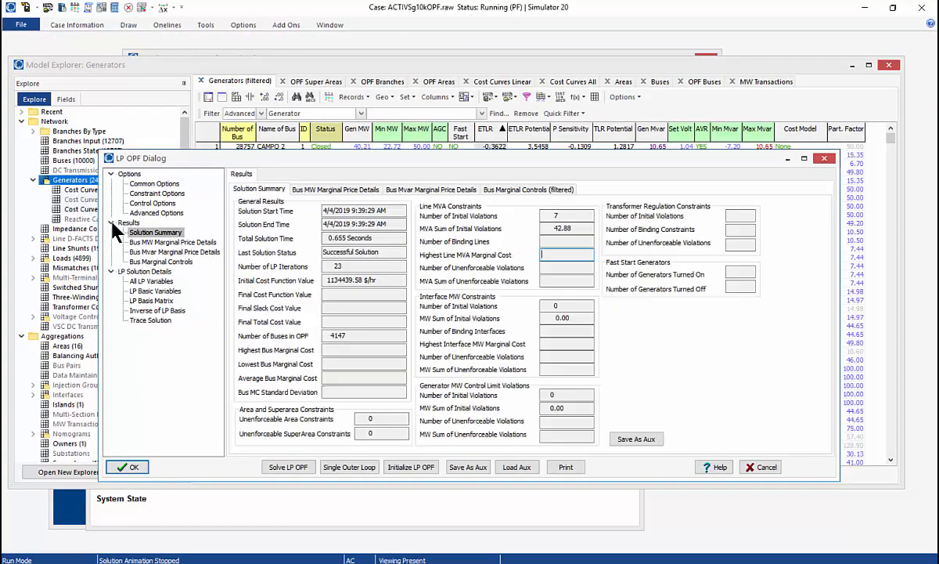
Show the message log beside the LP OPF dialog and solve the LP OPF.
{"action": "left_click_drag", "start_coordinate": [261, 153], "coordinate": [249, 103]}
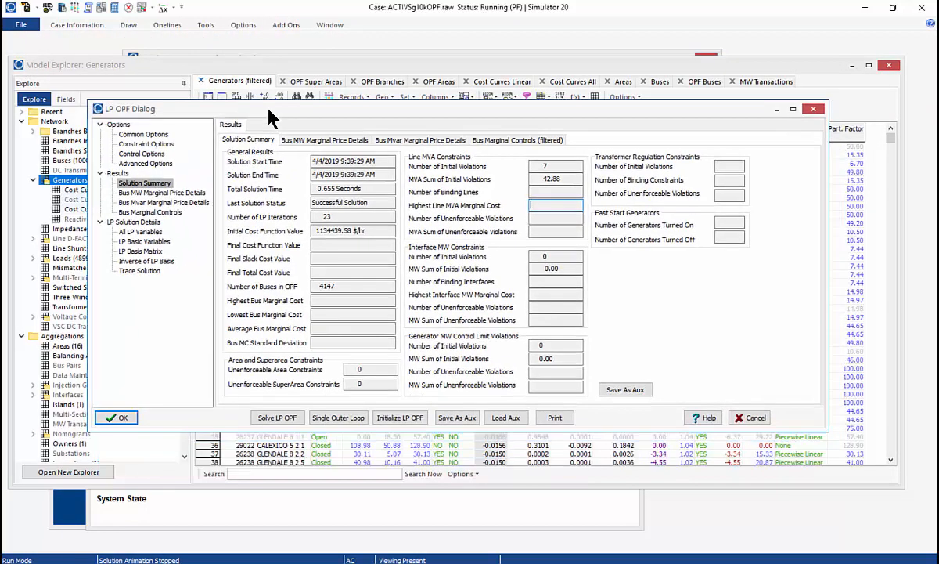
{"action": "left_click", "coordinate": [88, 7]}
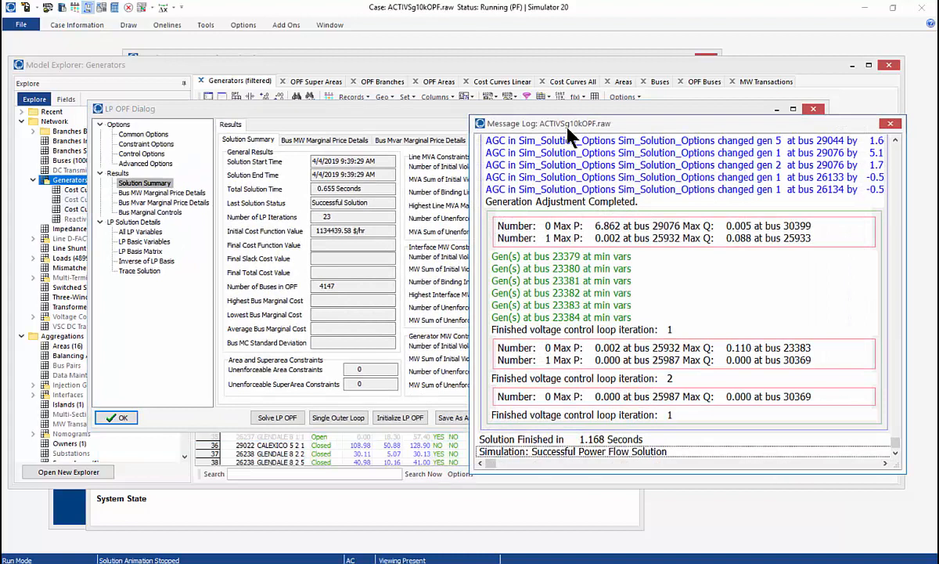
{"action": "left_click_drag", "start_coordinate": [531, 117], "coordinate": [689, 109]}
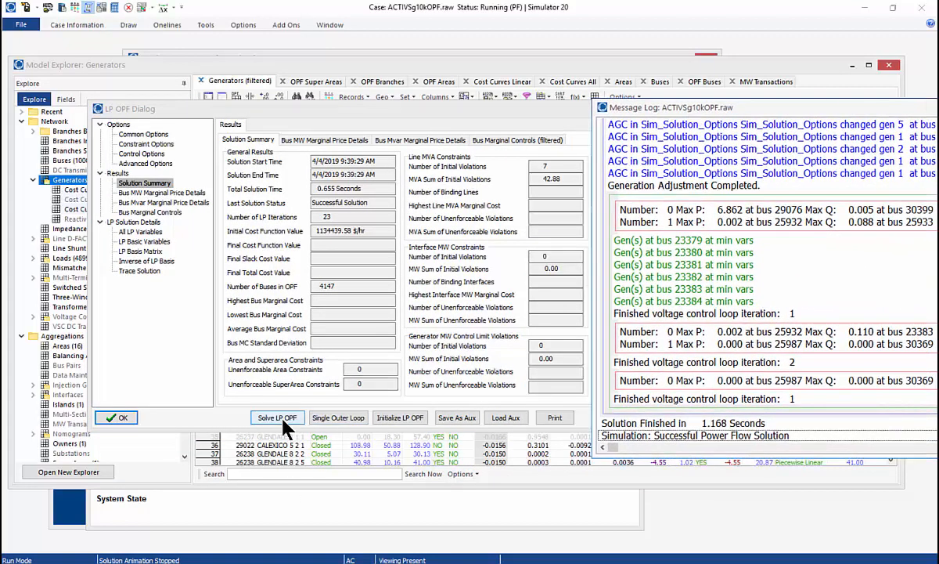
{"action": "left_click", "coordinate": [282, 418]}
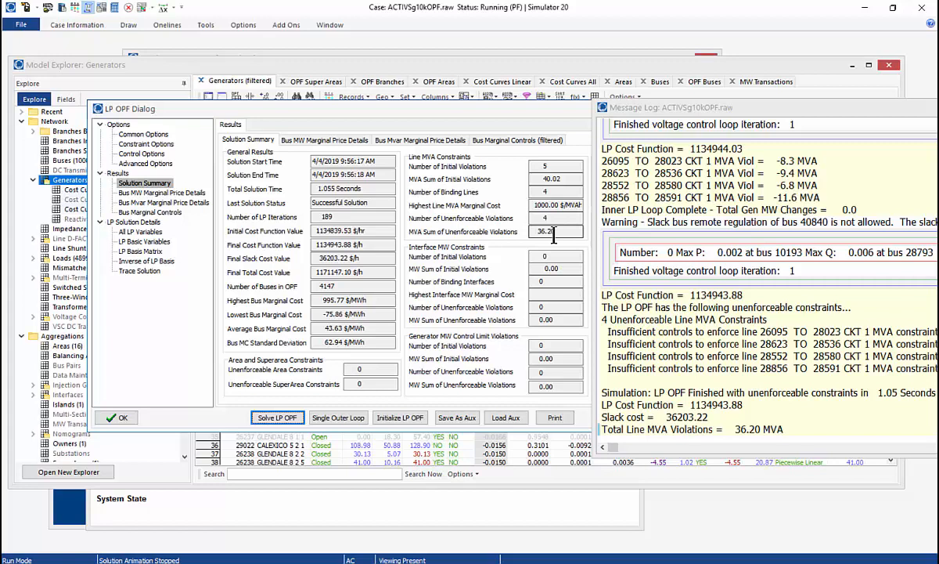
Consult the presentation slide on de-committing units with positive ETLR, and check the MVA sum of unenforceable violations in the LP OPF results.
{"action": "key", "text": "alt+Tab"}
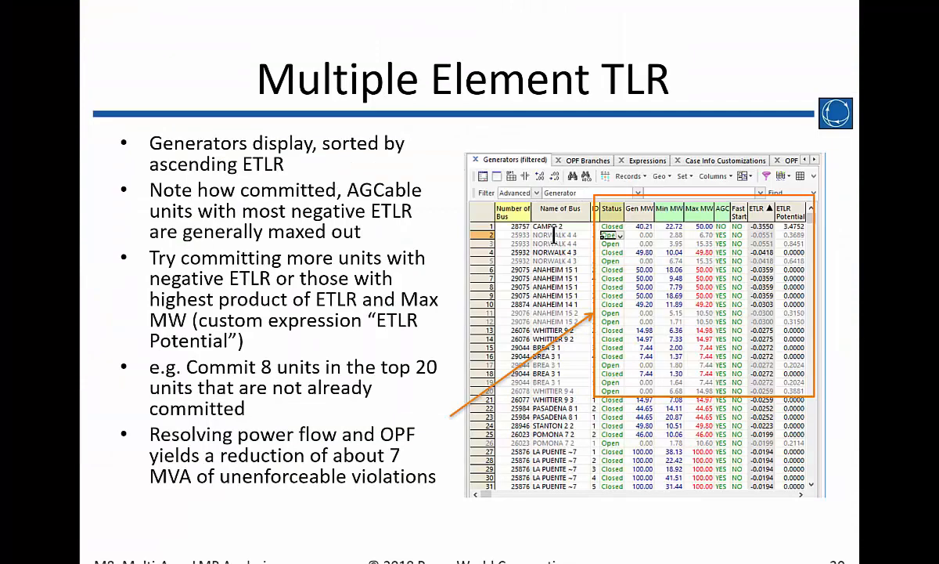
{"action": "key", "text": "Right"}
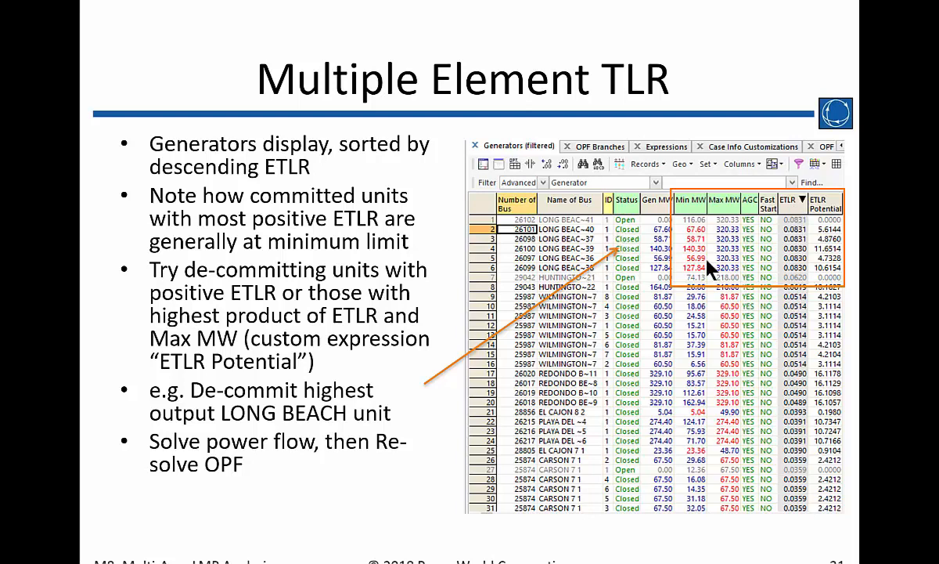
{"action": "key", "text": "alt+Tab"}
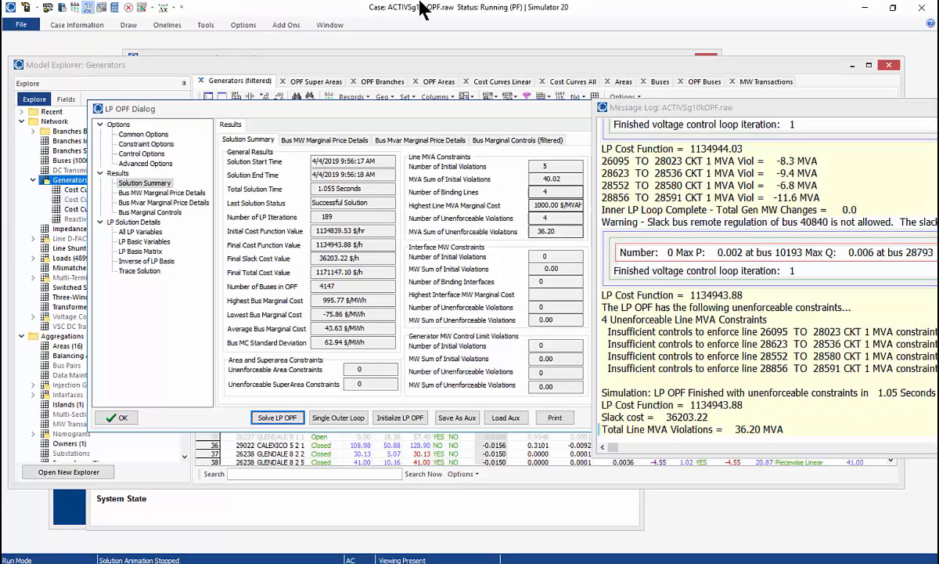
{"action": "left_click", "coordinate": [561, 231]}
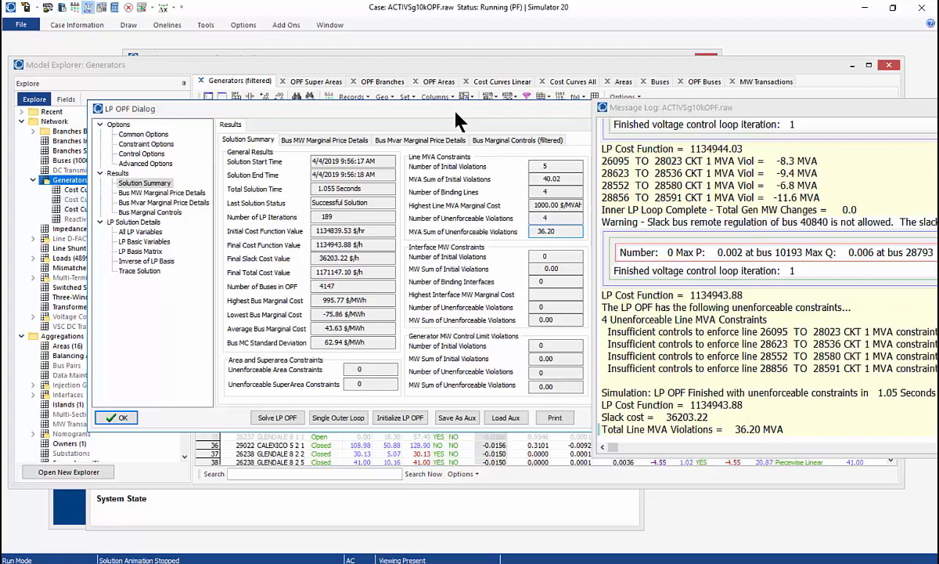
Bring the Generators display forward and sort the generators by descending ETLR.
{"action": "left_click_drag", "start_coordinate": [454, 112], "coordinate": [452, 204]}
{"action": "left_click", "coordinate": [404, 63]}
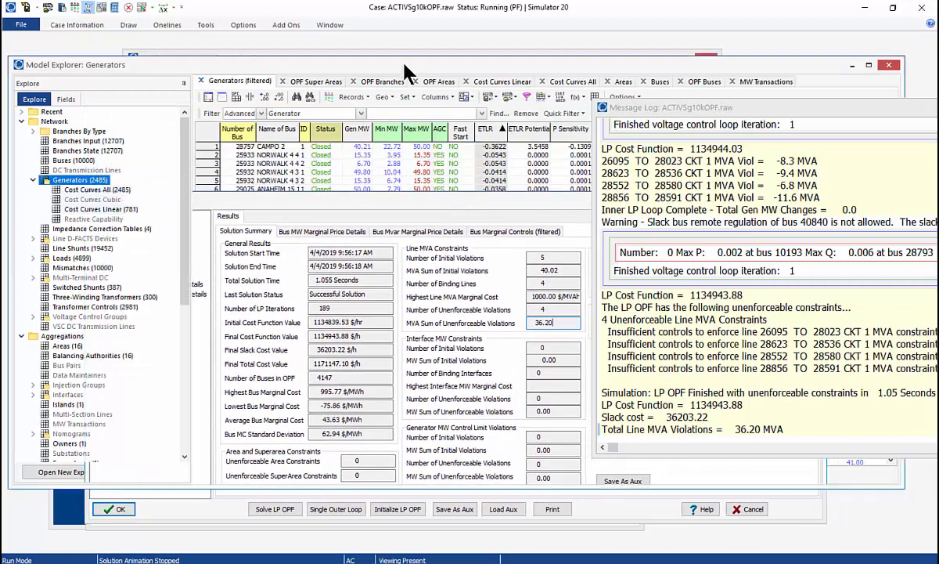
{"action": "left_click", "coordinate": [494, 131]}
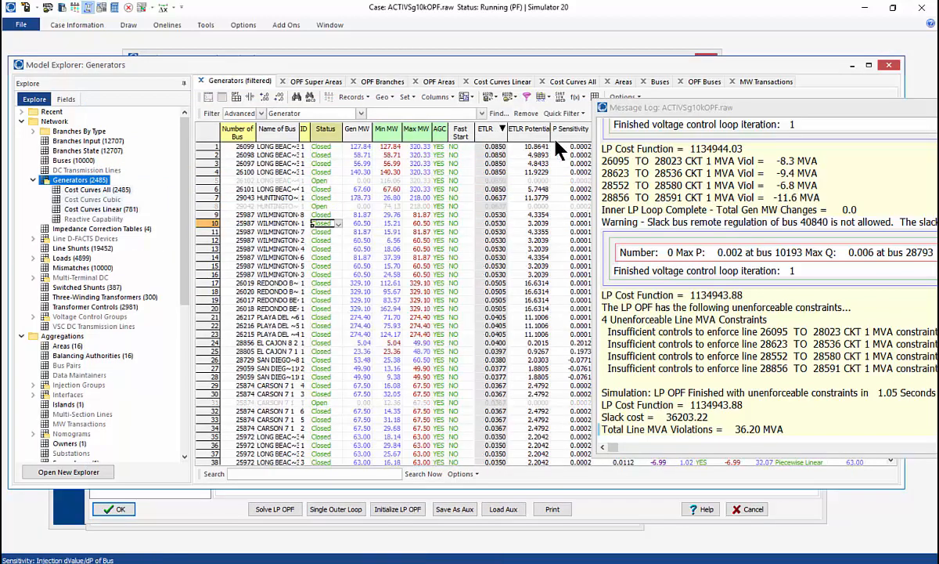
{"action": "key", "text": "Up"}
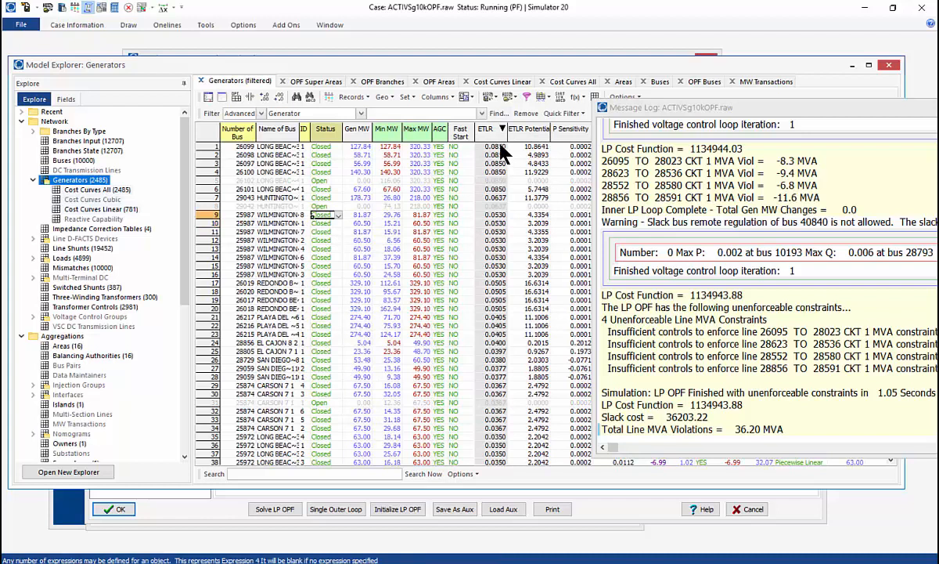
De-commit the Long Beach generators at buses 26099, 26098, 26097 and 26100 by setting their status to Open.
{"action": "double_click", "coordinate": [327, 147]}
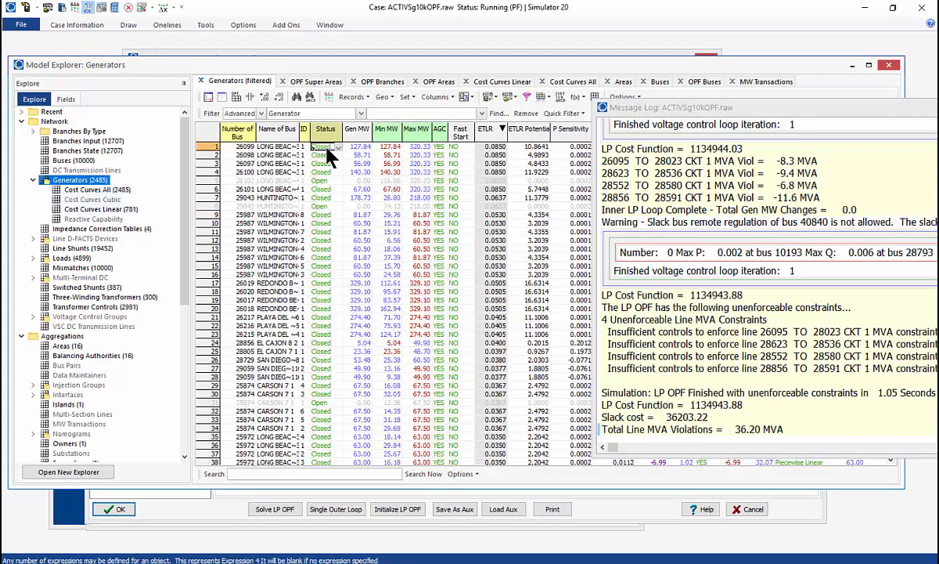
{"action": "double_click", "coordinate": [324, 154]}
{"action": "double_click", "coordinate": [324, 163]}
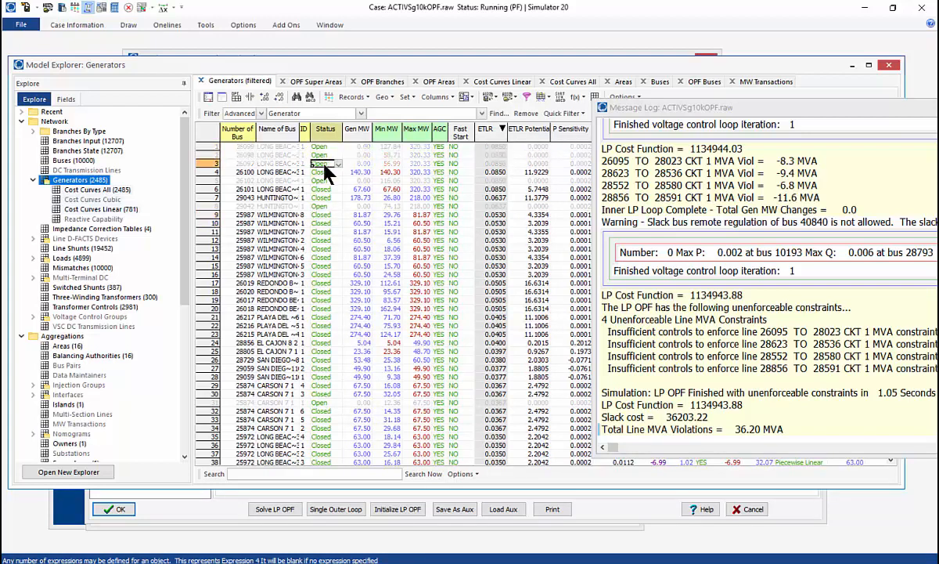
{"action": "double_click", "coordinate": [324, 171]}
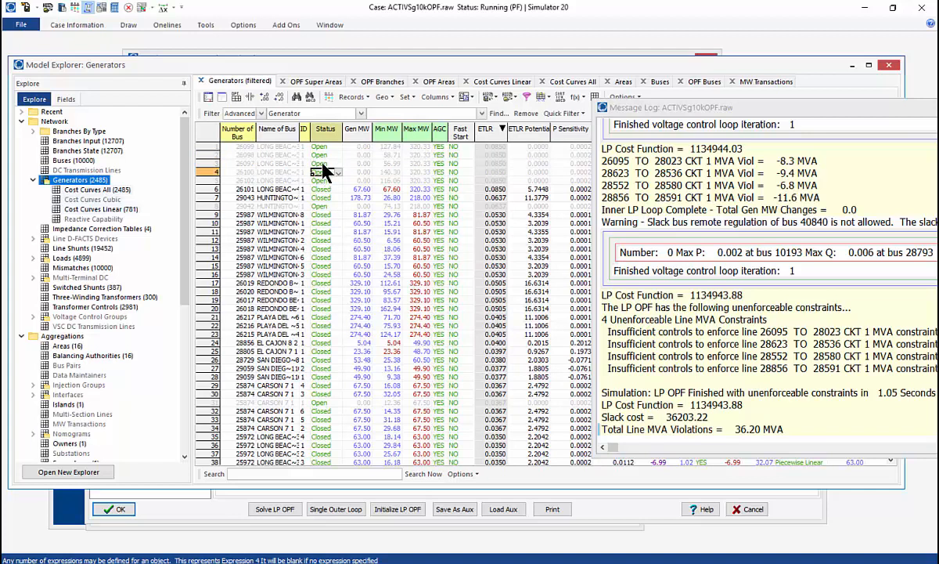
Solve the power flow and re-solve the LP OPF with the Long Beach units de-committed.
{"action": "left_click", "coordinate": [115, 9]}
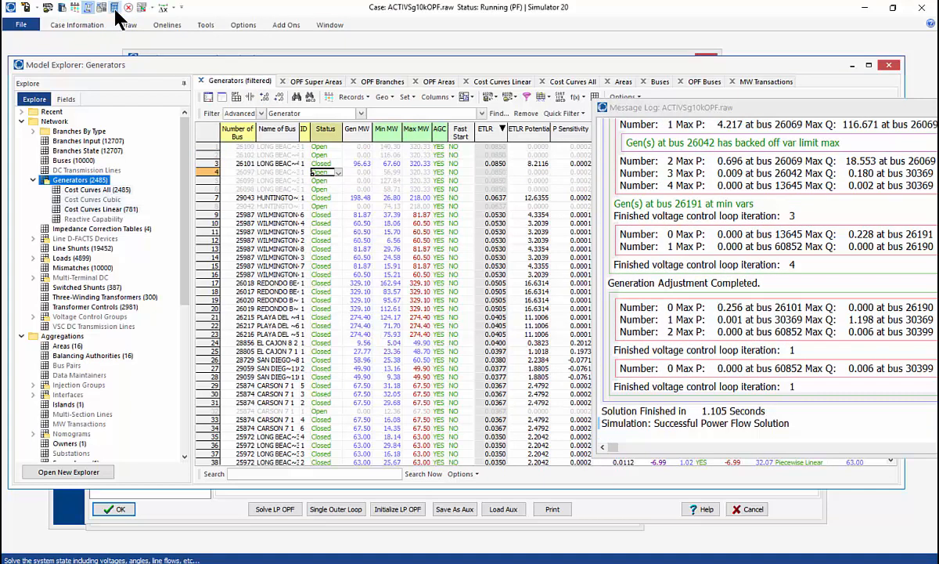
{"action": "left_click", "coordinate": [214, 515]}
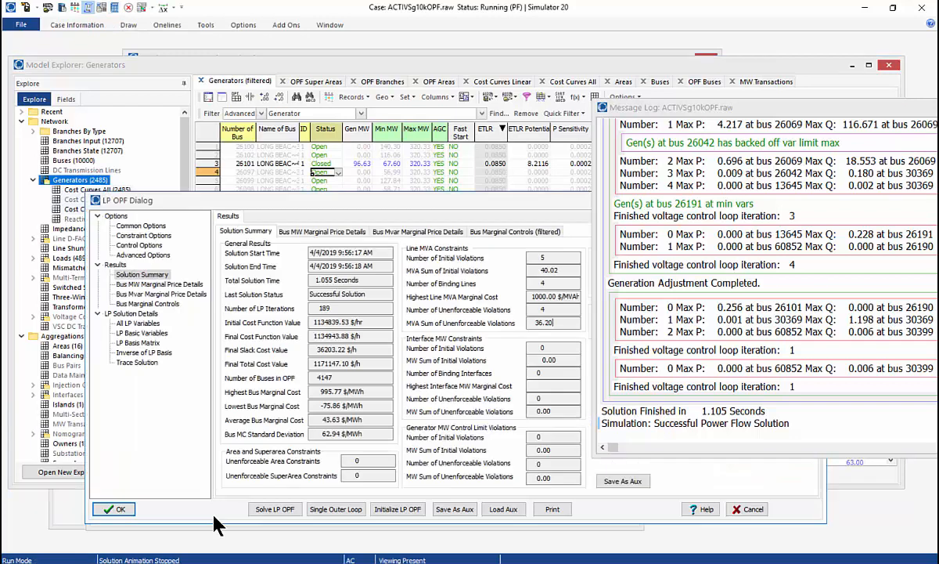
{"action": "left_click", "coordinate": [278, 515]}
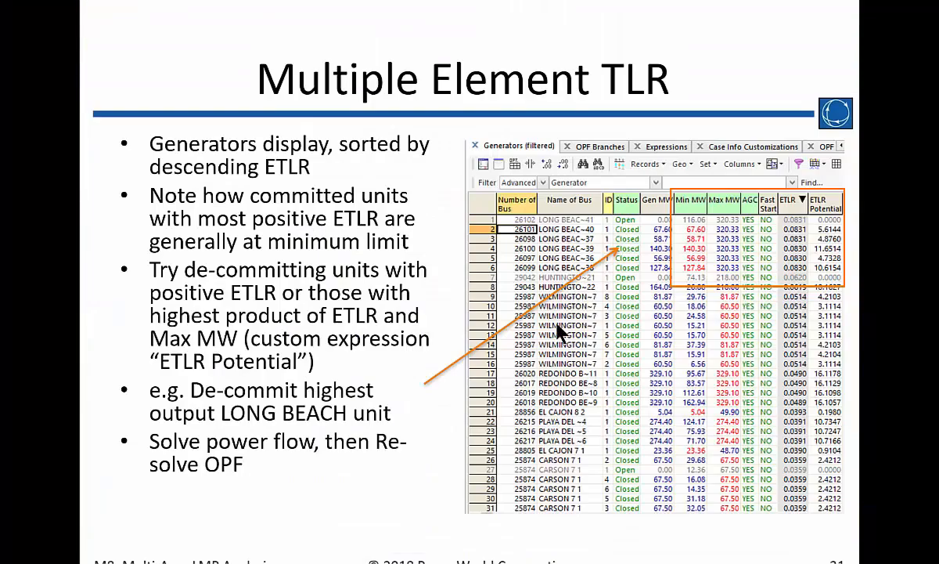
Read the presentation slides on re-calculating multi-element TLR and designating Fast Start units, and compare them with the LP OPF results.
{"action": "key", "text": "Page_Down"}
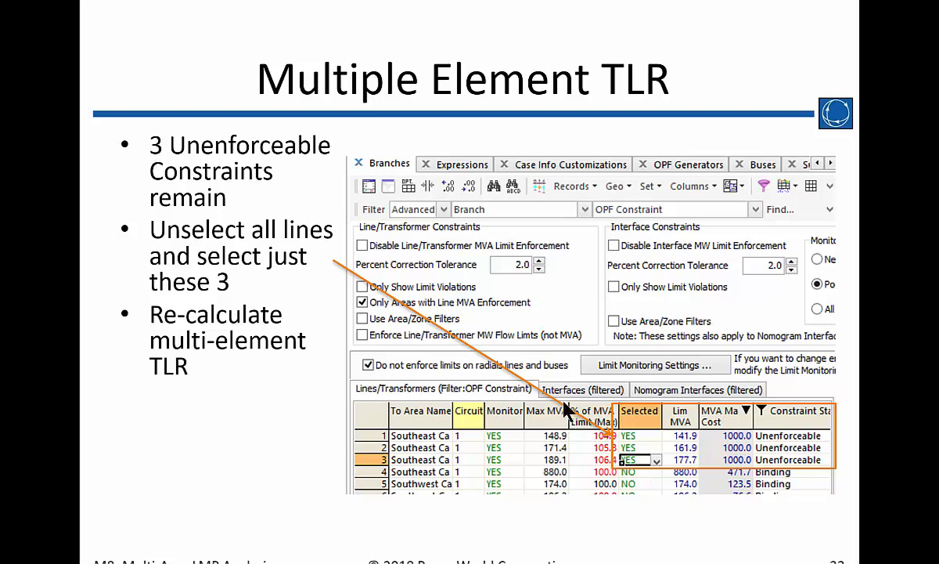
{"action": "key", "text": "Page_Down"}
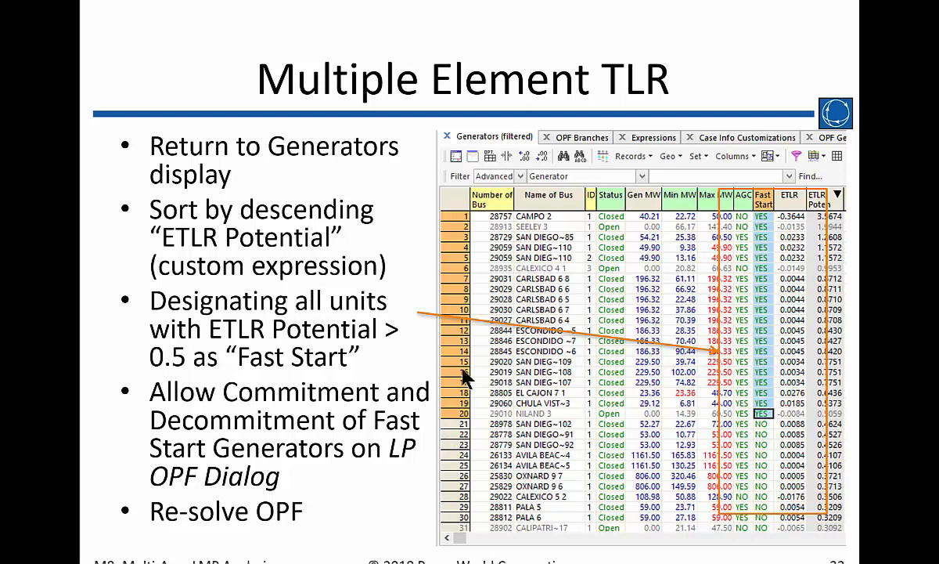
{"action": "key", "text": "alt+Tab"}
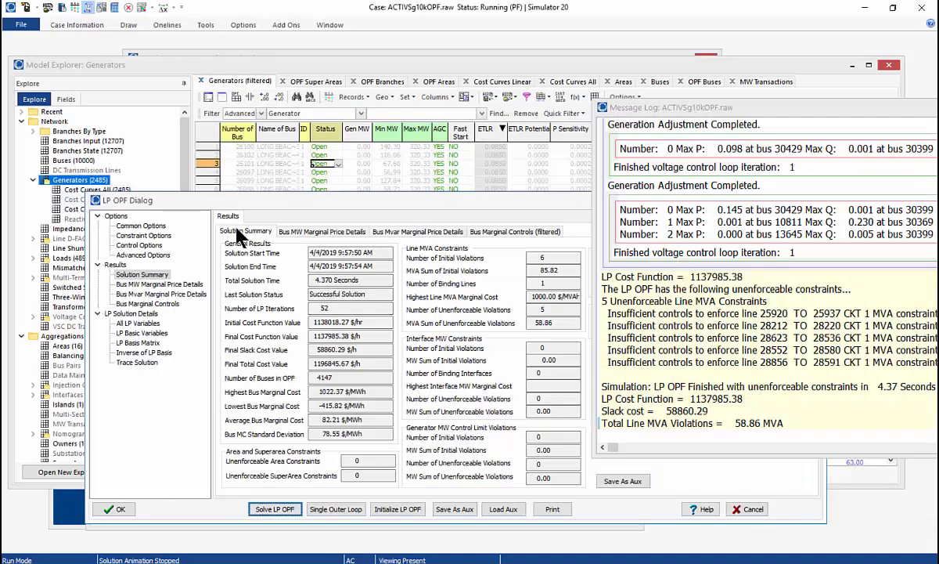
{"action": "key", "text": "alt+Tab"}
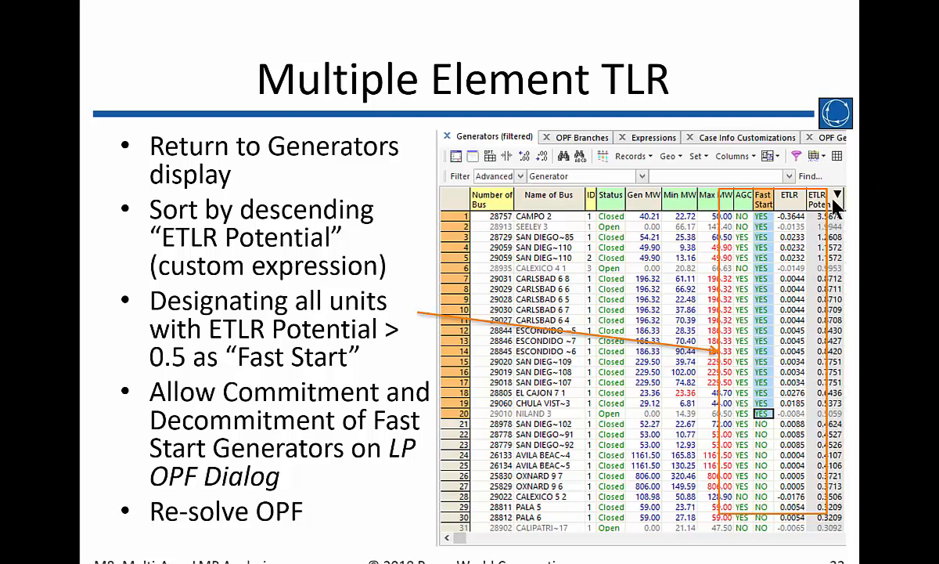
{"action": "key", "text": "alt+Tab"}
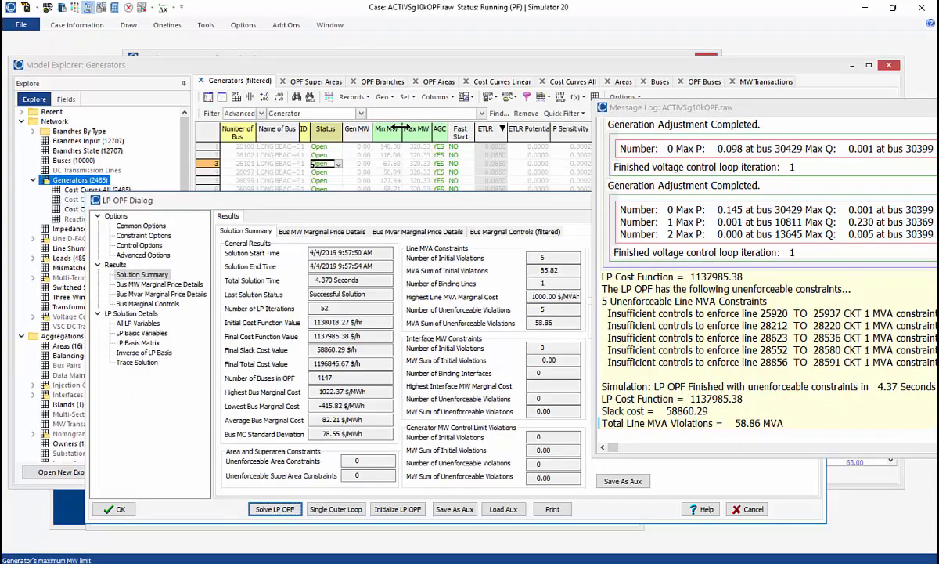
Sort the Generators display by descending ETLR Potential and inspect the Fast Start setting of the highest-ranked units.
{"action": "left_click", "coordinate": [345, 65]}
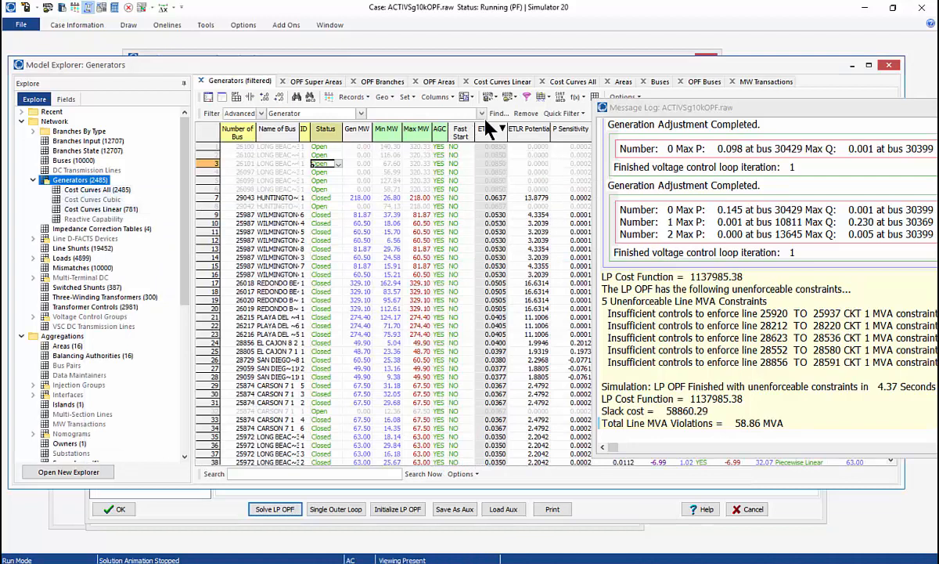
{"action": "left_click", "coordinate": [536, 128]}
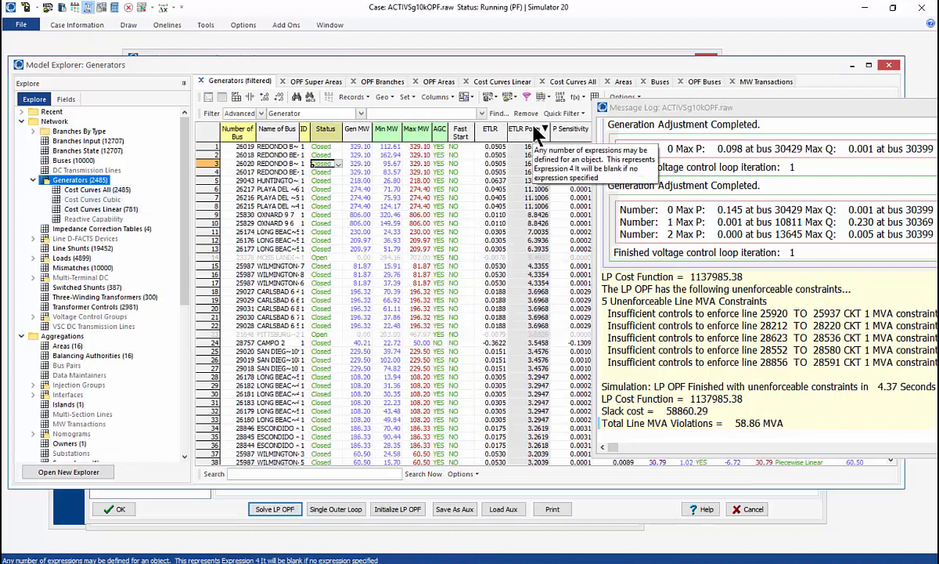
{"action": "left_click", "coordinate": [460, 147]}
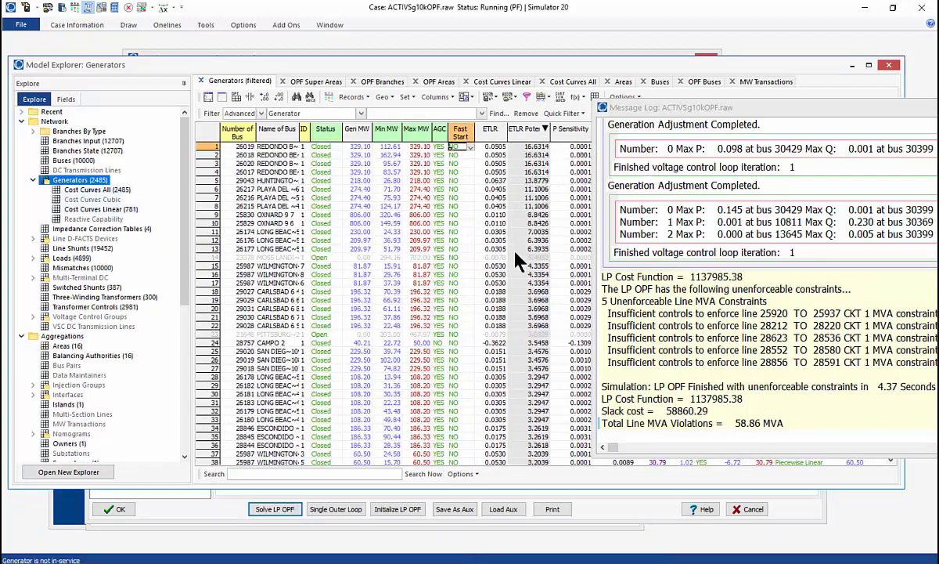
{"action": "left_click", "coordinate": [459, 420]}
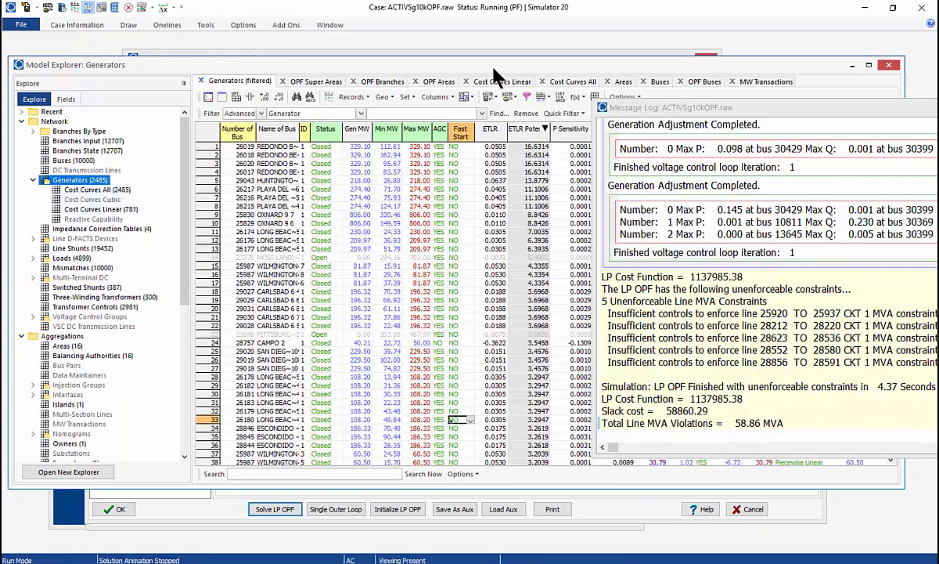
Calculate the multiple element TLR sensitivities for the selected lines and transformers, with the California super area as buyer.
{"action": "left_click_drag", "start_coordinate": [493, 69], "coordinate": [496, 100]}
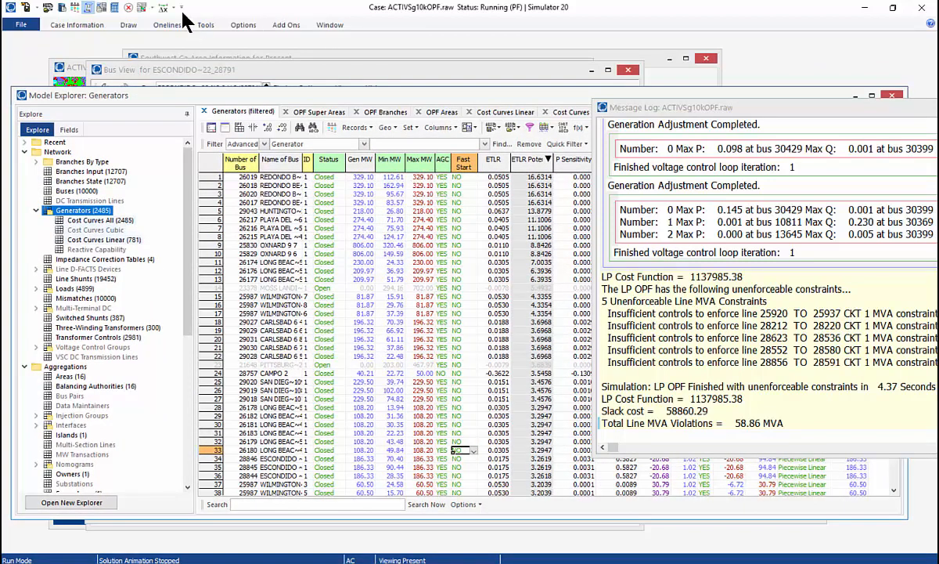
{"action": "left_click", "coordinate": [142, 7]}
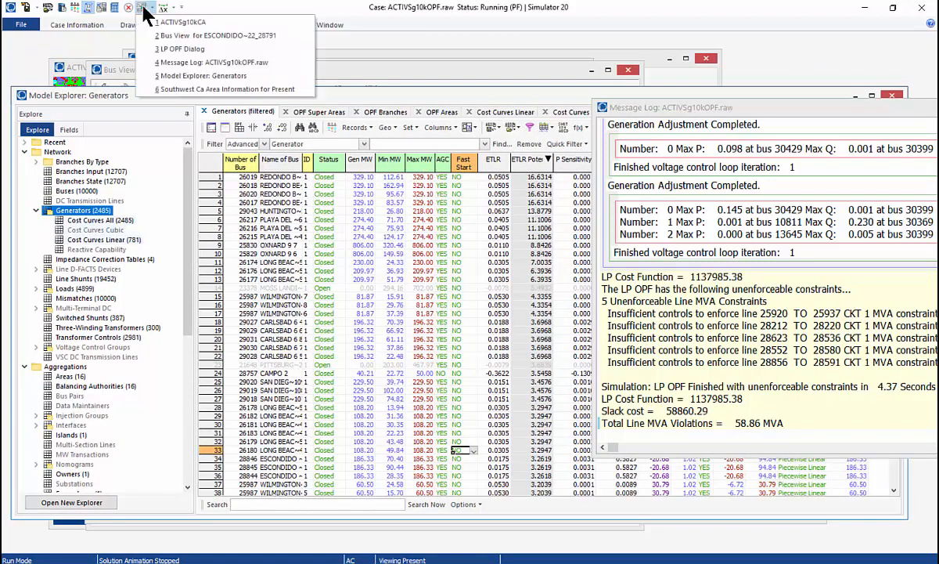
{"action": "left_click", "coordinate": [143, 9]}
{"action": "left_click", "coordinate": [205, 26]}
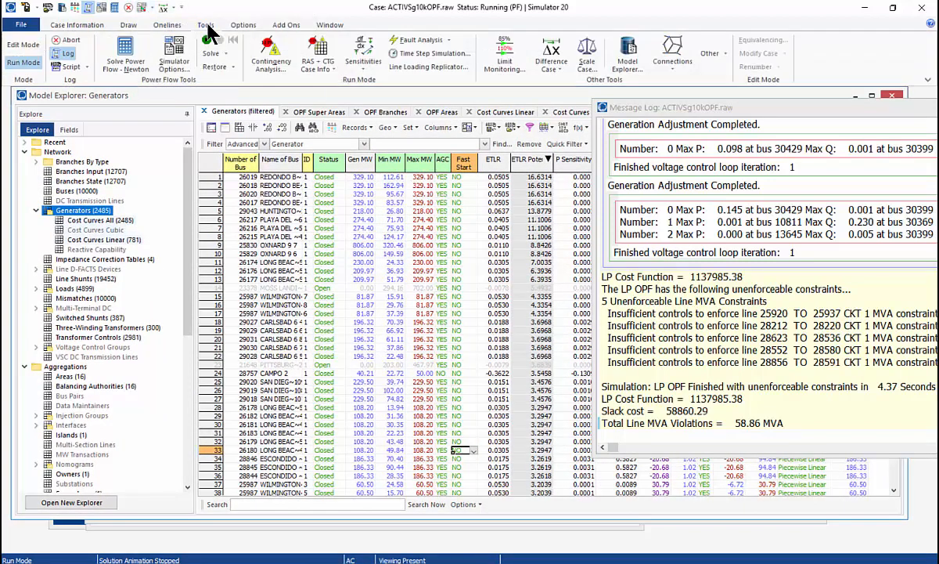
{"action": "left_click", "coordinate": [363, 61]}
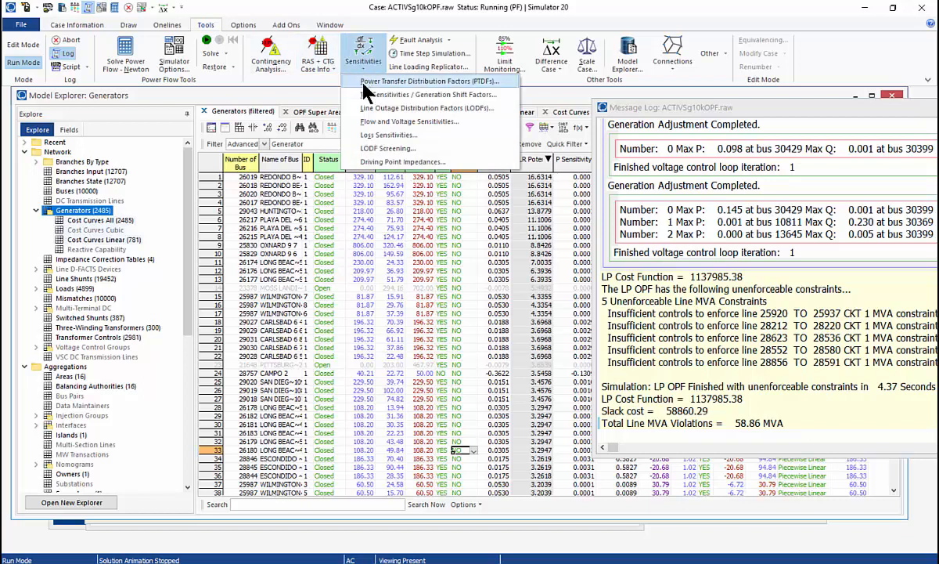
{"action": "left_click", "coordinate": [366, 94]}
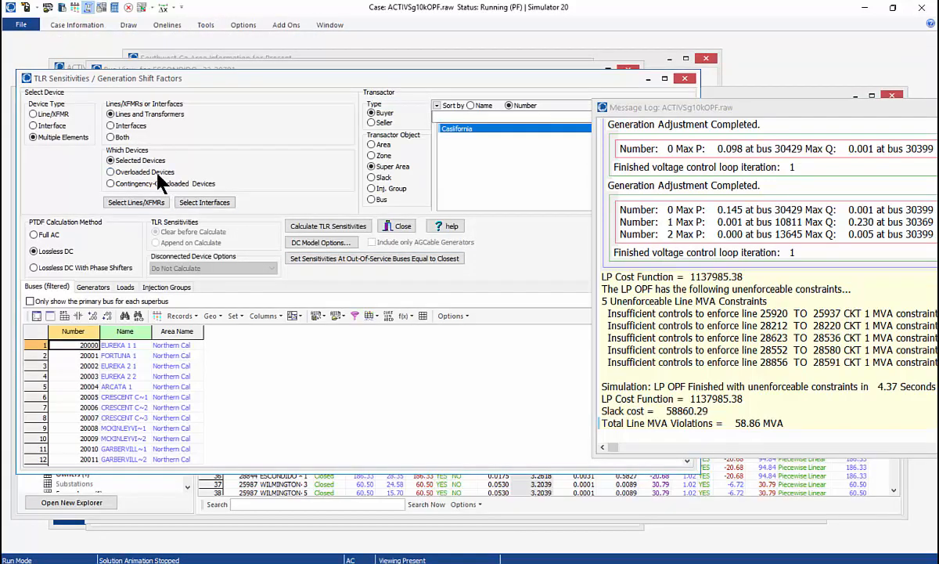
{"action": "left_click", "coordinate": [317, 226]}
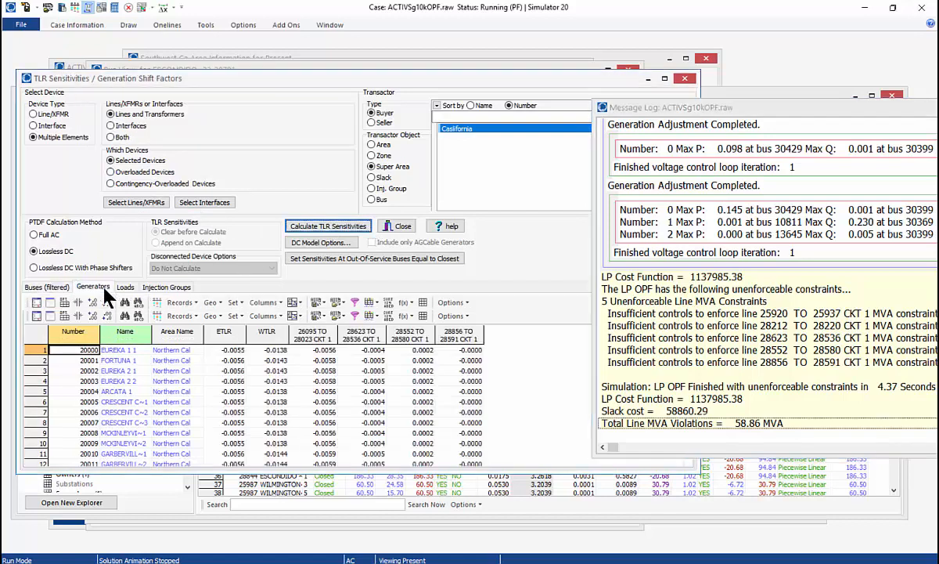
Examine the generator TLR results sorted by descending ETLR, and close the TLR sensitivities dialog.
{"action": "left_click", "coordinate": [93, 288]}
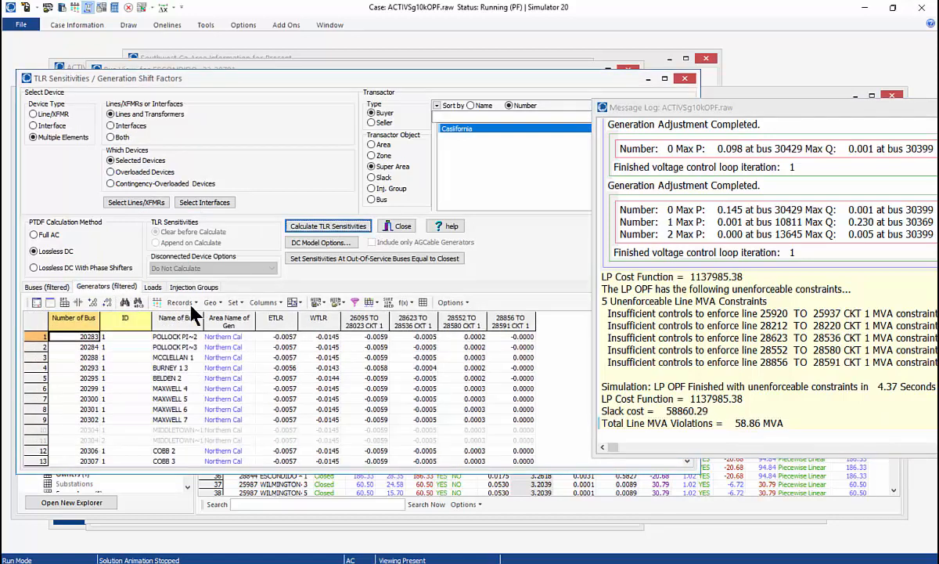
{"action": "left_click", "coordinate": [283, 322]}
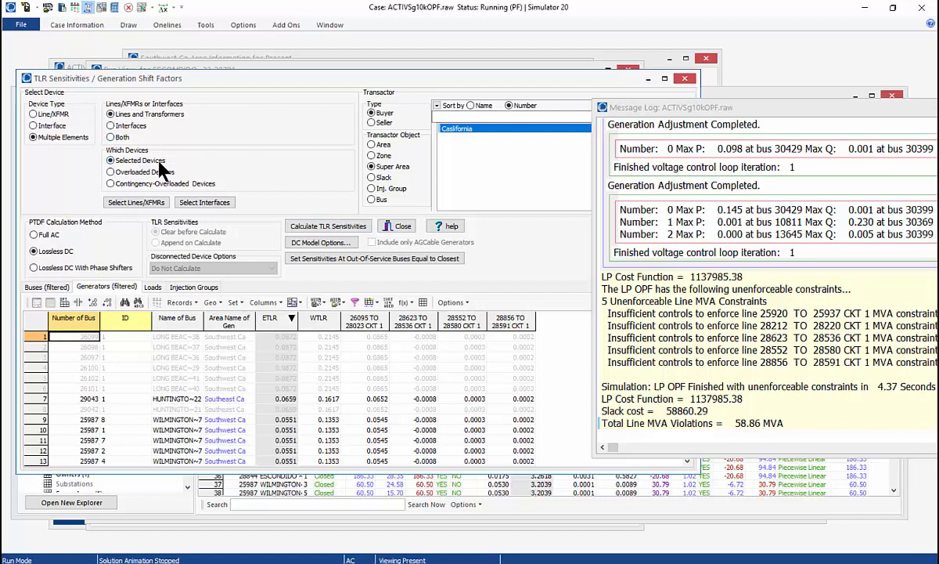
{"action": "left_click", "coordinate": [686, 80]}
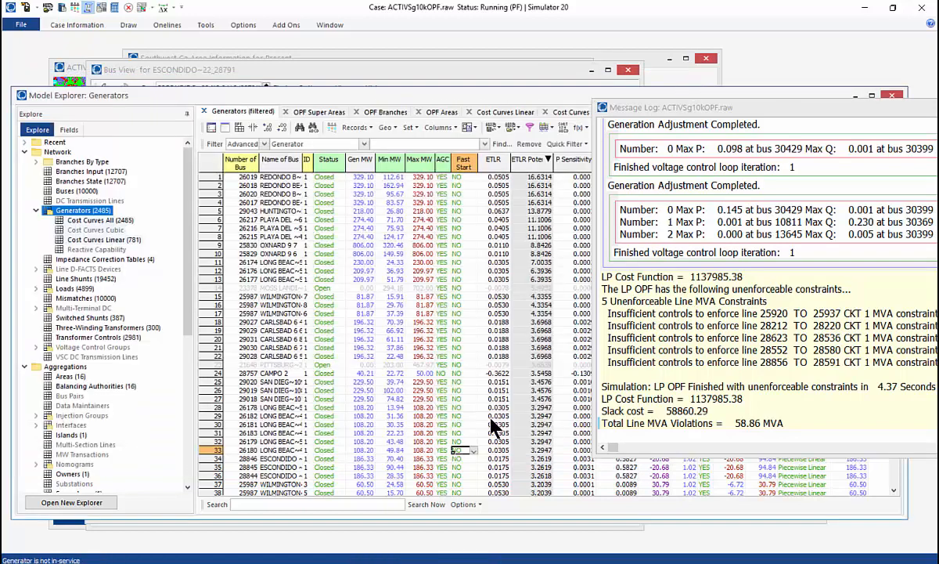
Set Fast Start to YES for the first 32 generators in the list sorted by descending ETLR Potential.
{"action": "double_click", "coordinate": [458, 442]}
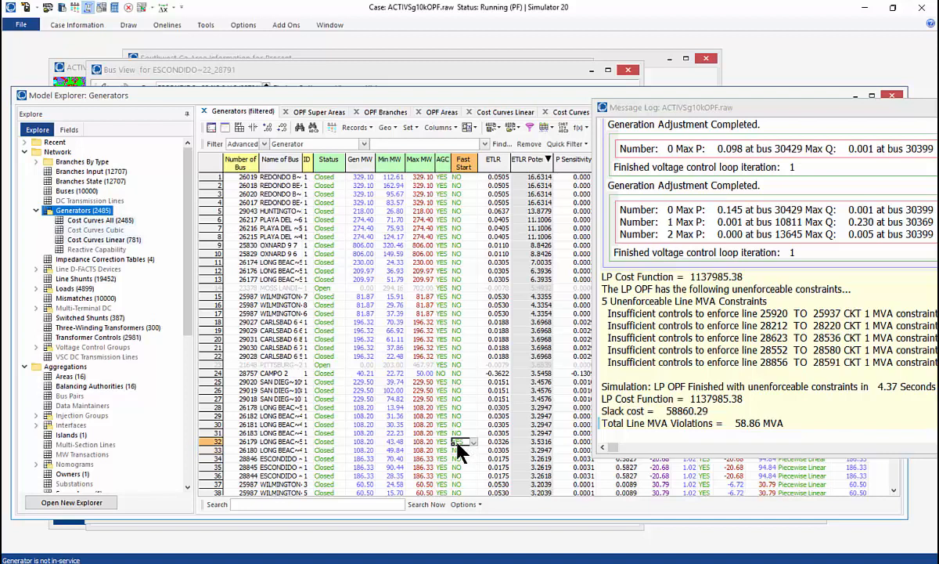
{"action": "left_click_drag", "start_coordinate": [458, 442], "coordinate": [465, 168]}
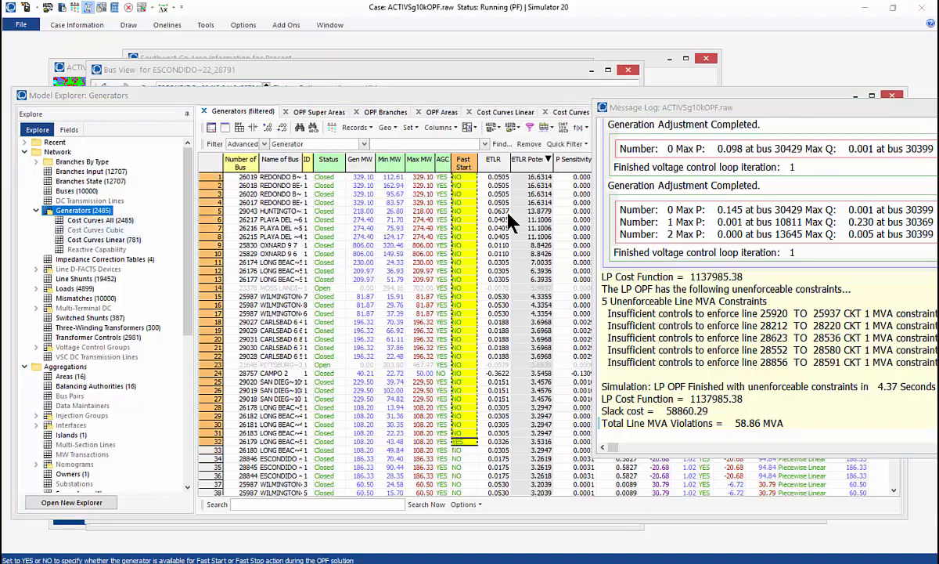
{"action": "left_click", "coordinate": [509, 306]}
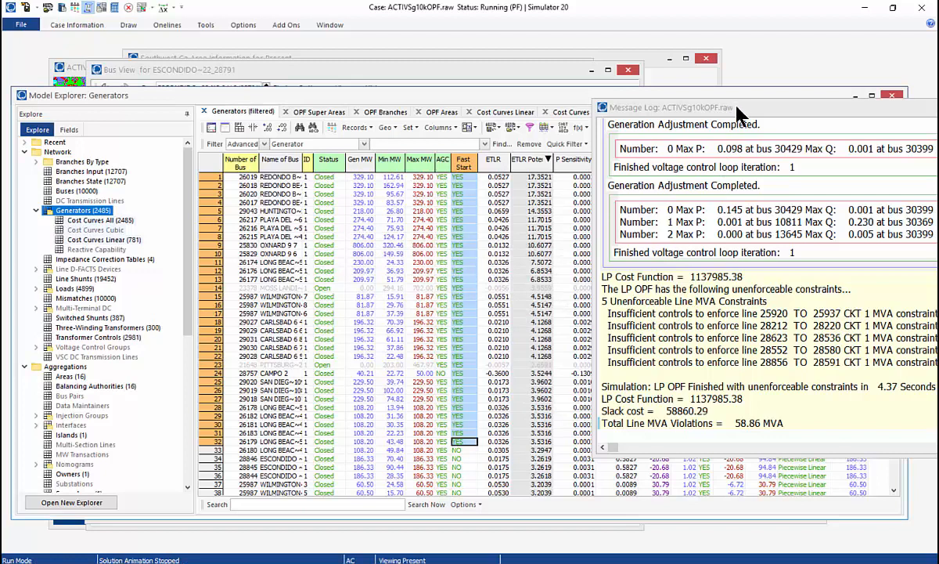
Check in the LP OPF control options that commitment and decommitment of Fast Start generators are allowed, and re-solve the LP OPF.
{"action": "left_click_drag", "start_coordinate": [704, 106], "coordinate": [622, 98]}
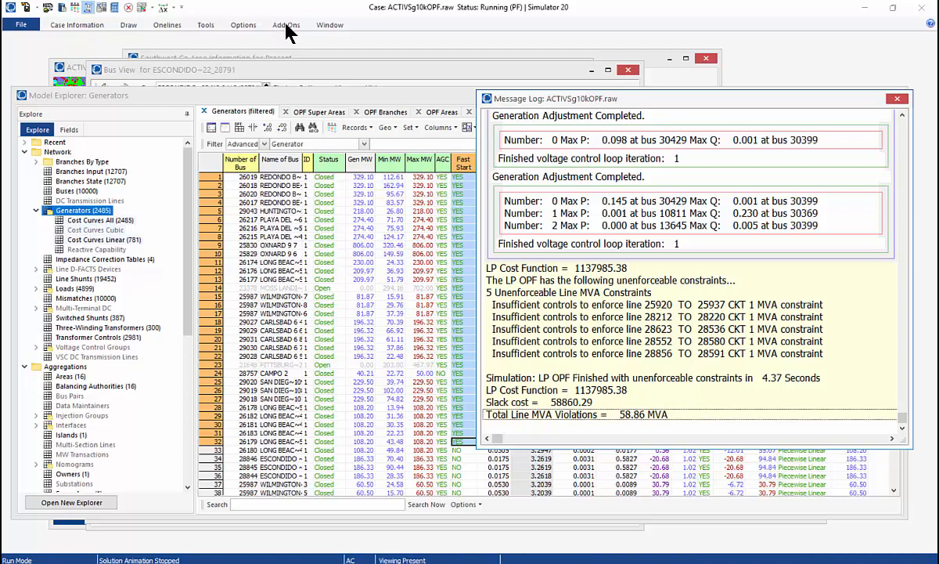
{"action": "left_click", "coordinate": [144, 11]}
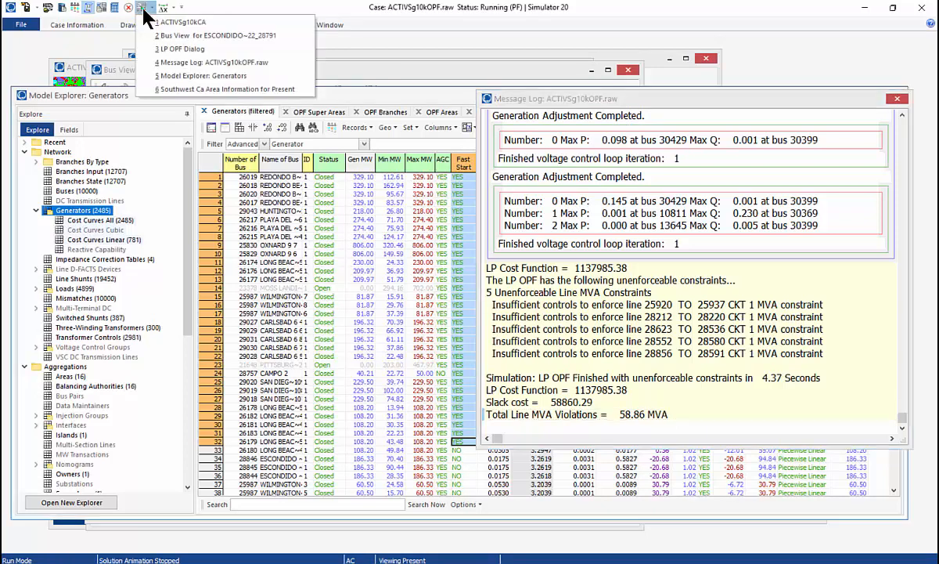
{"action": "left_click", "coordinate": [161, 50]}
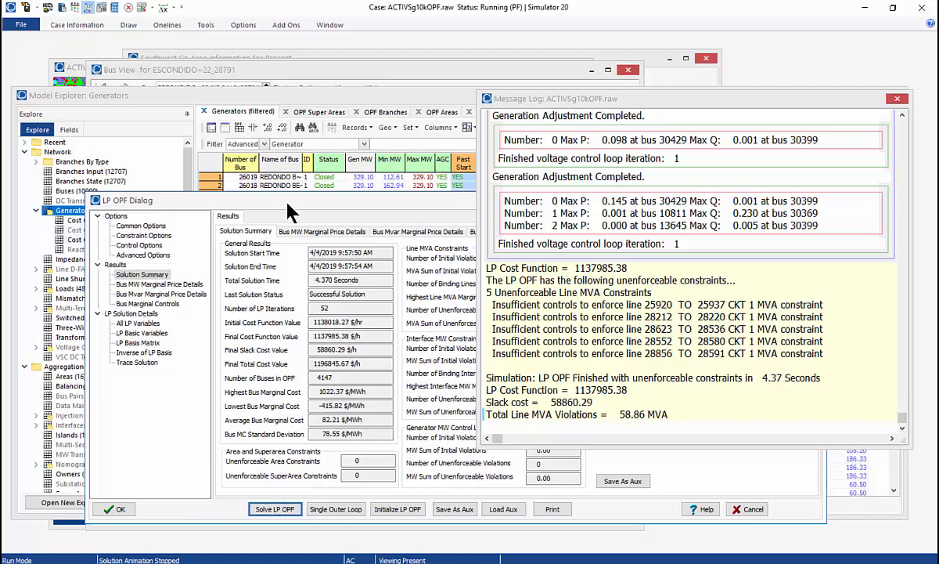
{"action": "left_click_drag", "start_coordinate": [288, 205], "coordinate": [246, 175]}
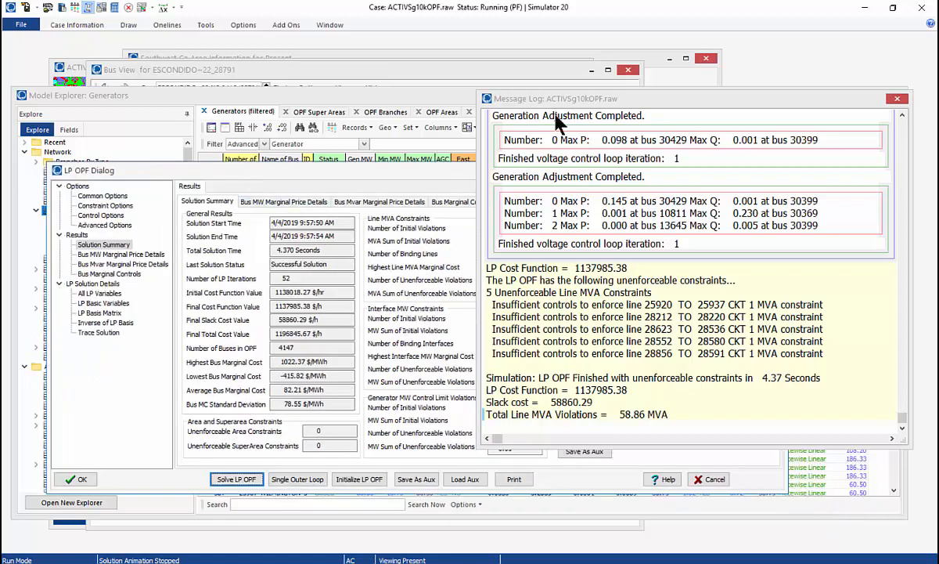
{"action": "left_click", "coordinate": [100, 216]}
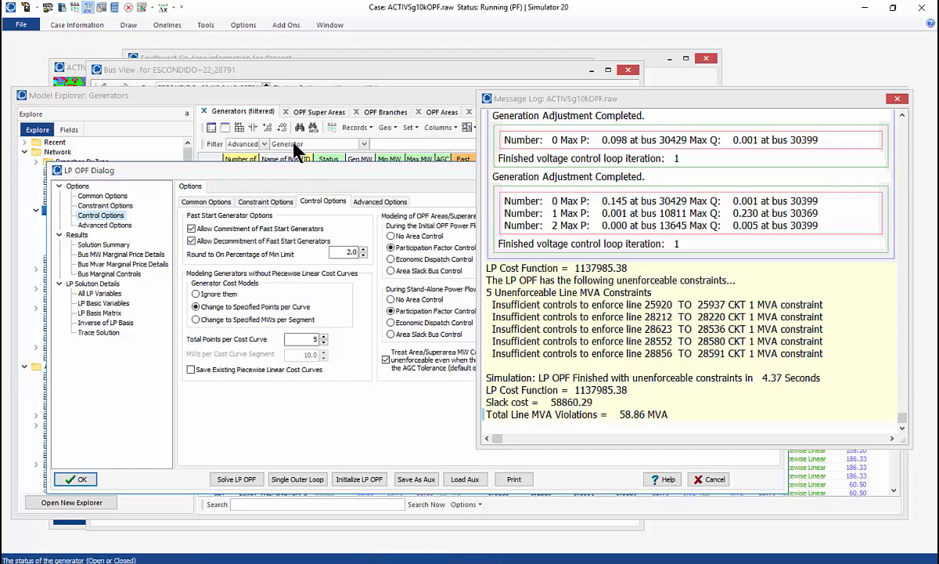
{"action": "left_click", "coordinate": [237, 479]}
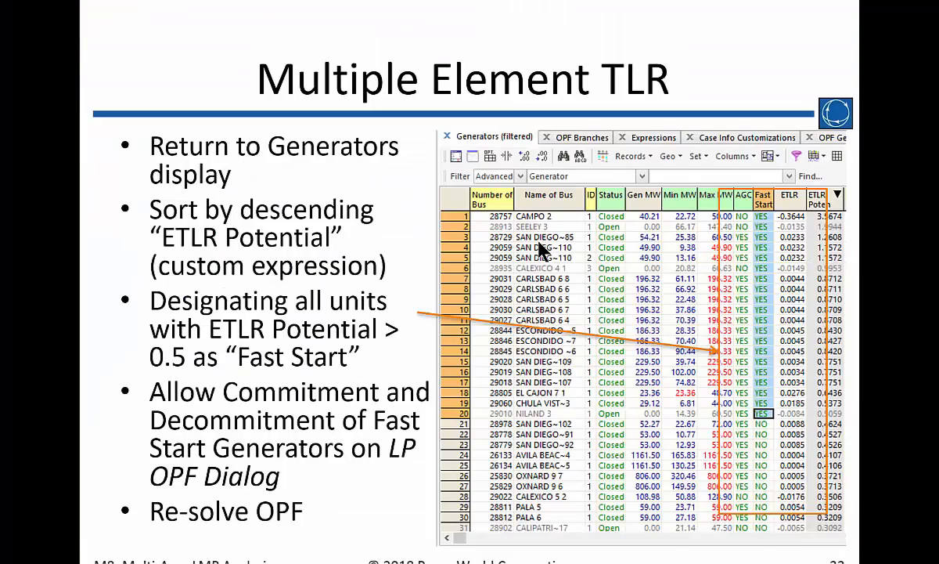
Close the message log, open the Optimal Power Flow generators display and sort it by descending OPF Fast Start Status.
{"action": "left_click", "coordinate": [538, 242]}
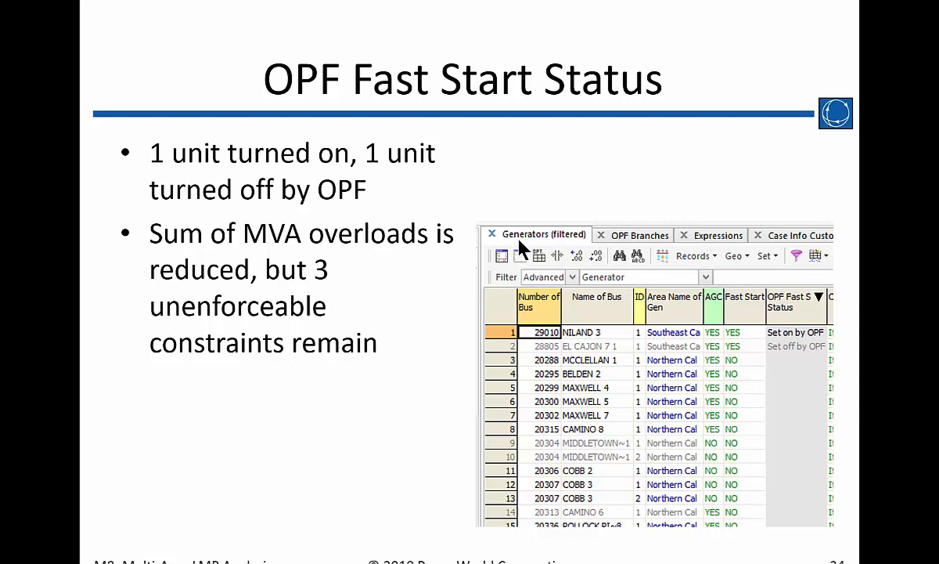
{"action": "key", "text": "alt+Tab"}
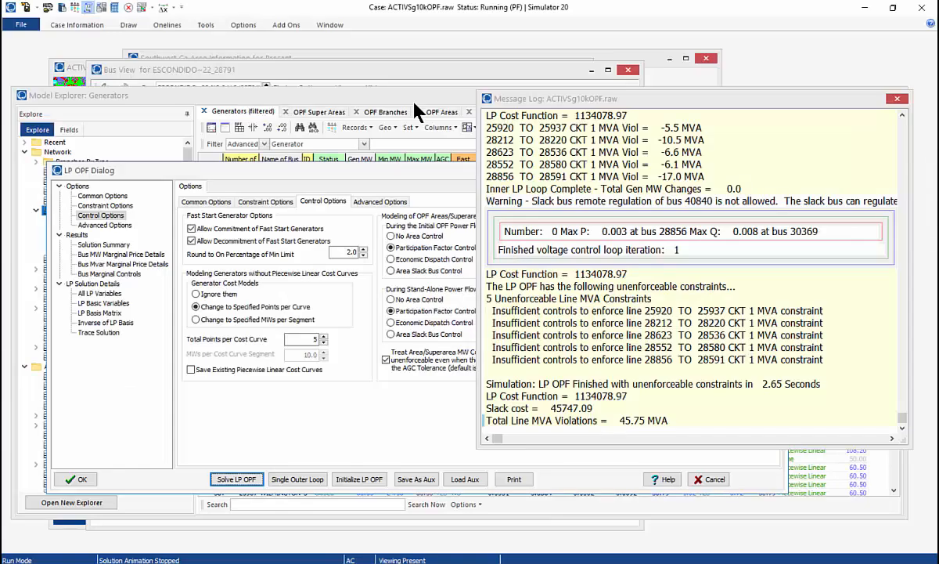
{"action": "left_click", "coordinate": [313, 91]}
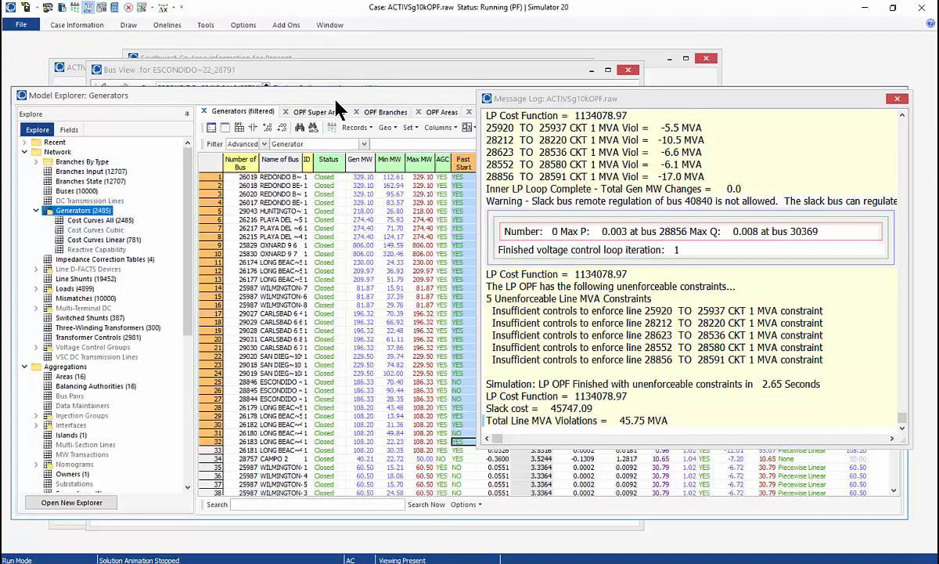
{"action": "left_click", "coordinate": [899, 100]}
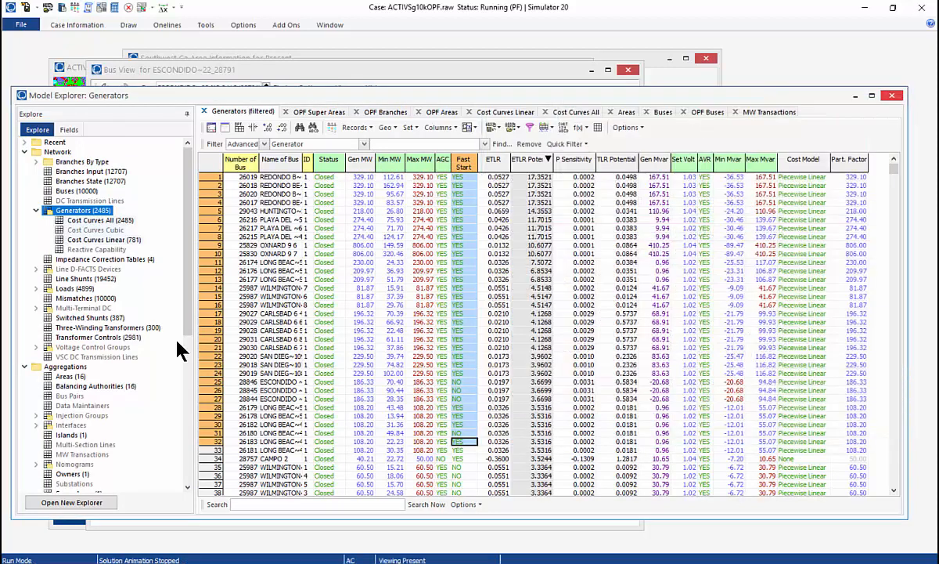
{"action": "left_click_drag", "start_coordinate": [184, 338], "coordinate": [202, 486]}
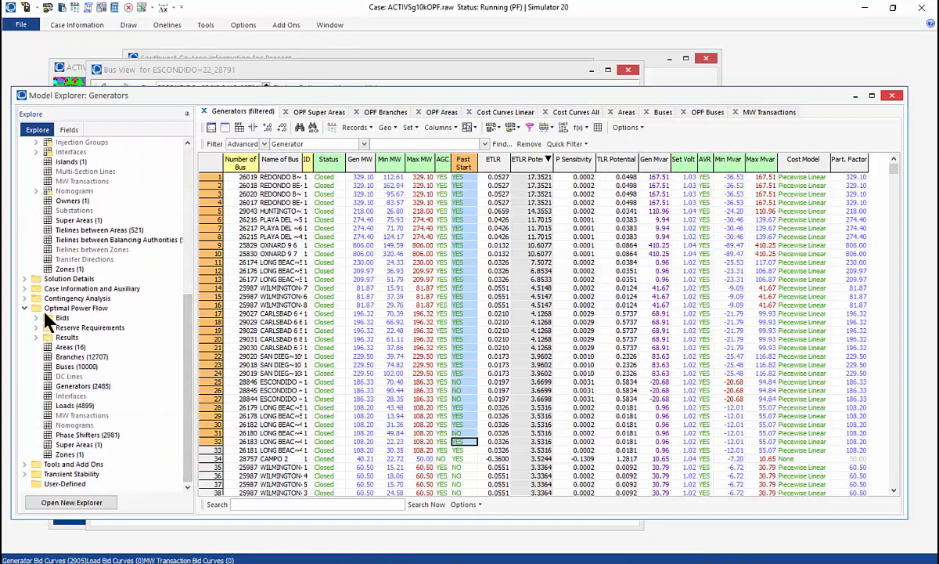
{"action": "left_click", "coordinate": [78, 386]}
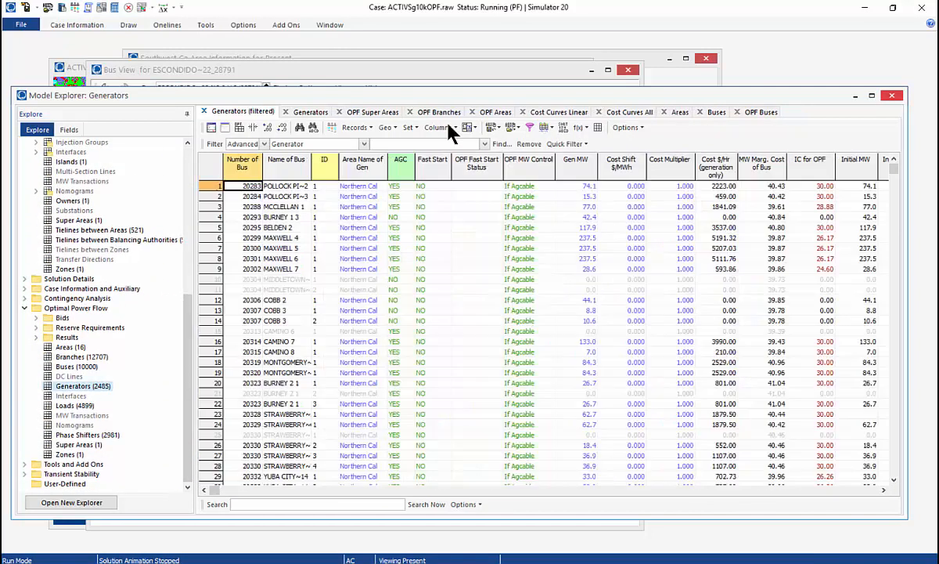
{"action": "left_click", "coordinate": [472, 168]}
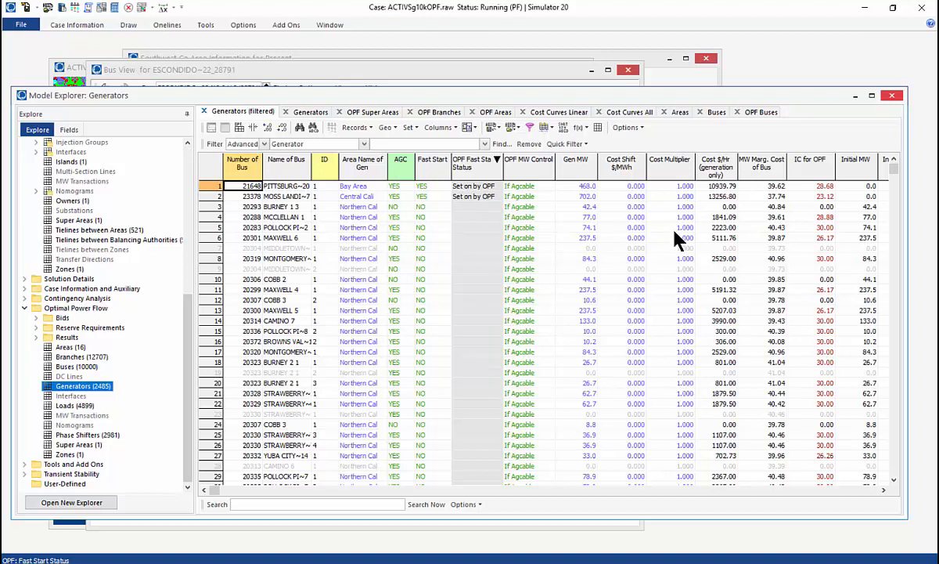
Read the Updated Color Contour slide, restore the saved statewide view in the ACTIVSg10kCA oneline and narrow its window.
{"action": "key", "text": "alt+Tab"}
{"action": "left_click", "coordinate": [515, 342]}
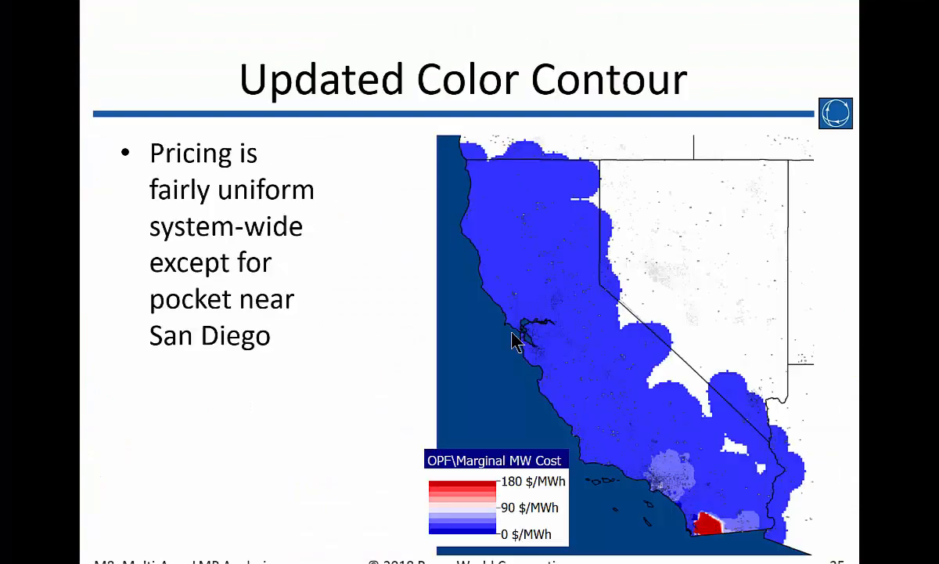
{"action": "key", "text": "alt+Tab"}
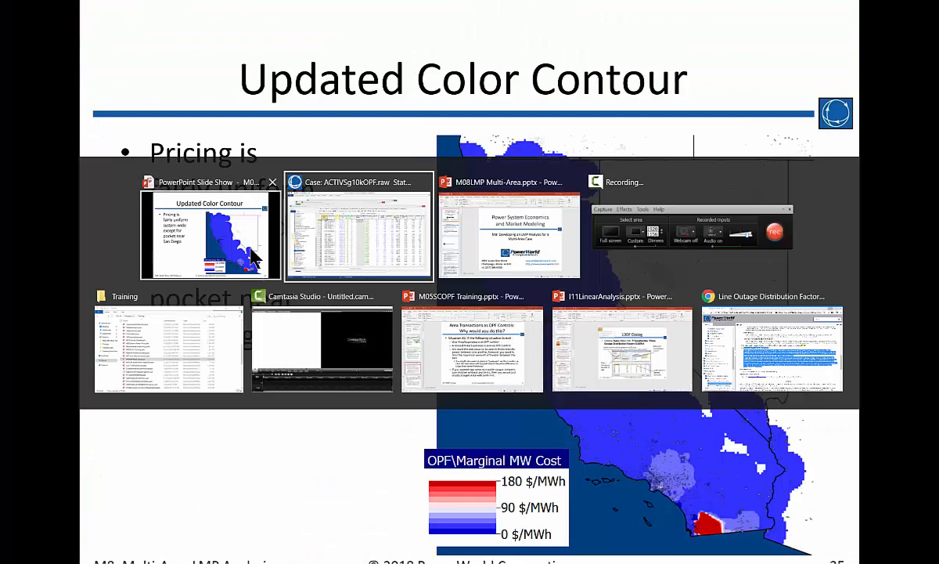
{"action": "left_click", "coordinate": [348, 188]}
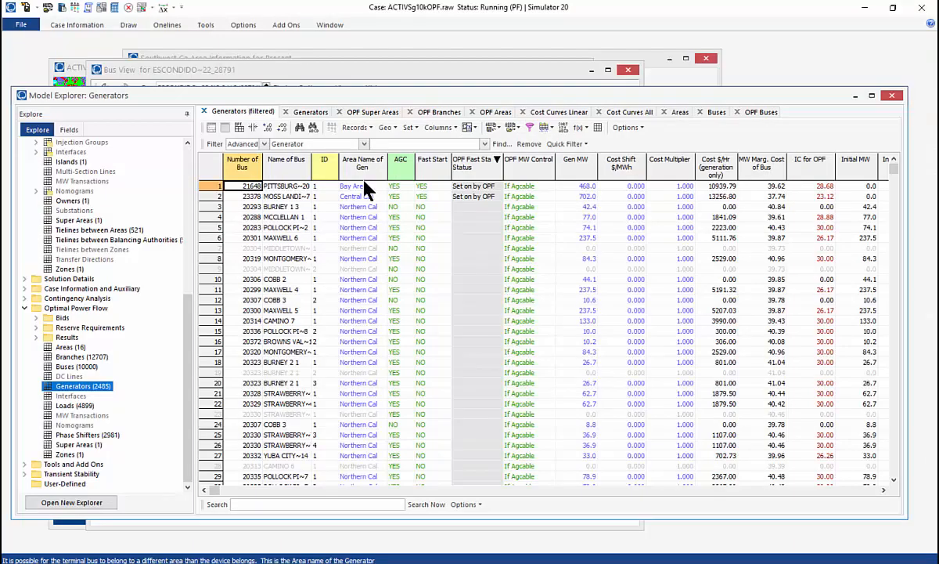
{"action": "left_click", "coordinate": [76, 69]}
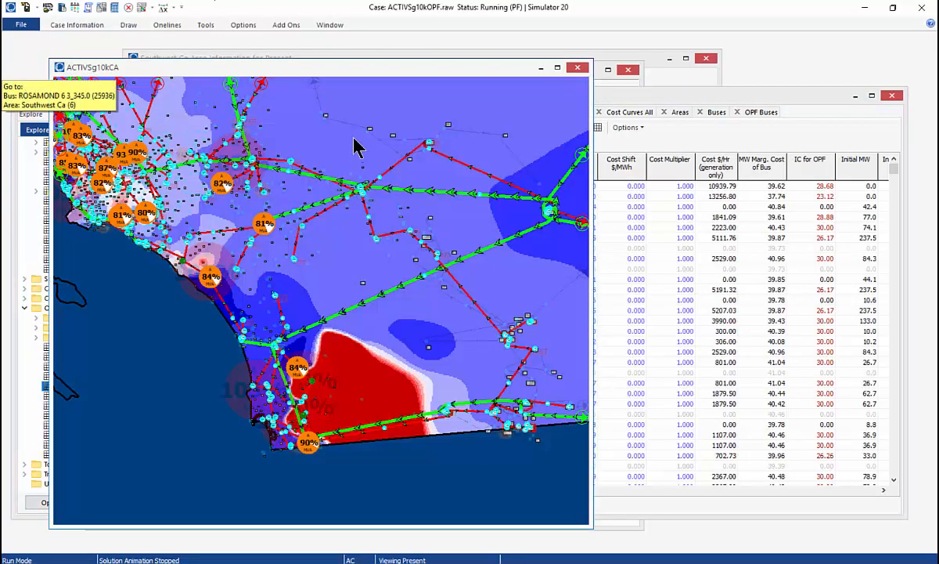
{"action": "left_click", "coordinate": [207, 25]}
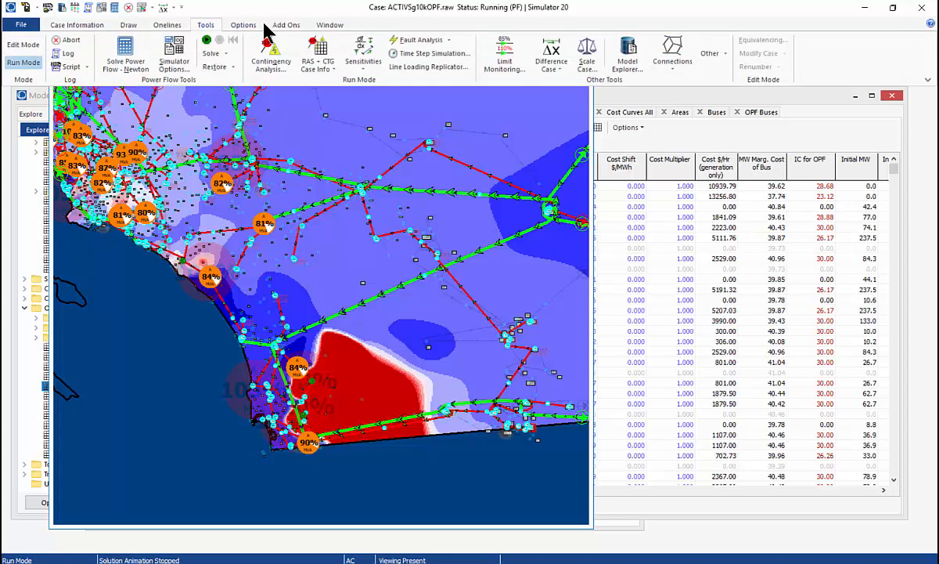
{"action": "left_click", "coordinate": [155, 26]}
{"action": "left_click", "coordinate": [154, 31]}
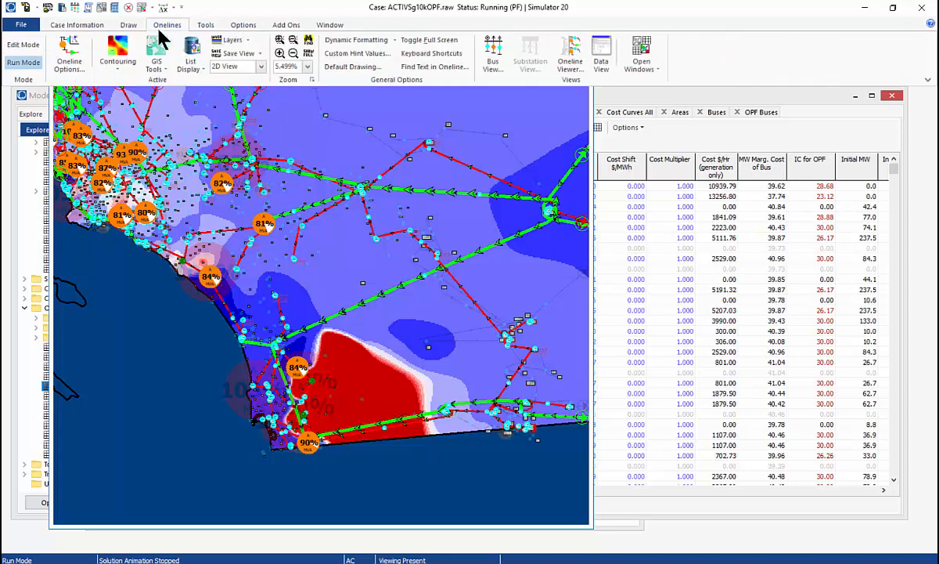
{"action": "left_click", "coordinate": [227, 53]}
{"action": "left_click", "coordinate": [245, 81]}
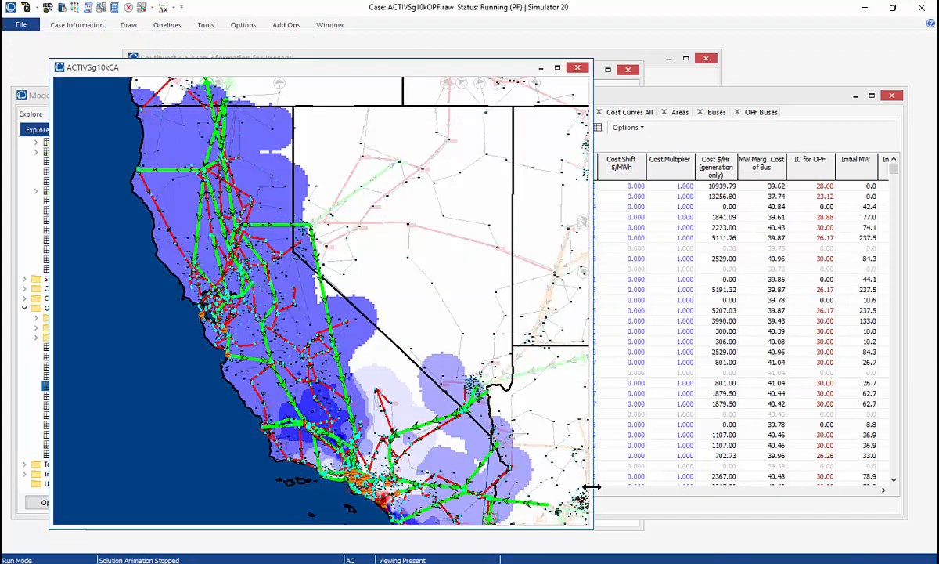
{"action": "left_click_drag", "start_coordinate": [588, 490], "coordinate": [514, 496]}
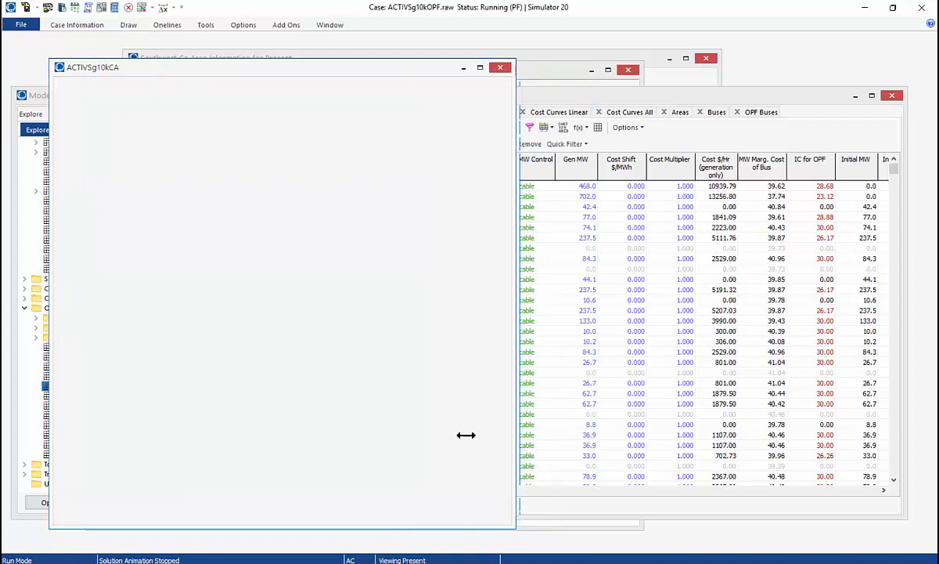
Recalculate the marginal cost contour on the California oneline.
{"action": "left_click", "coordinate": [165, 25]}
{"action": "left_click", "coordinate": [119, 56]}
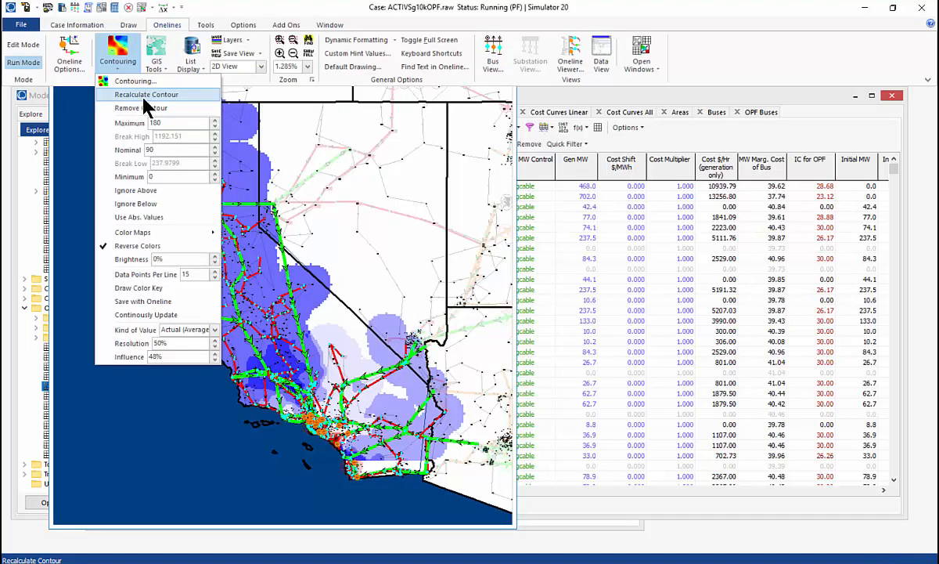
{"action": "left_click", "coordinate": [144, 99]}
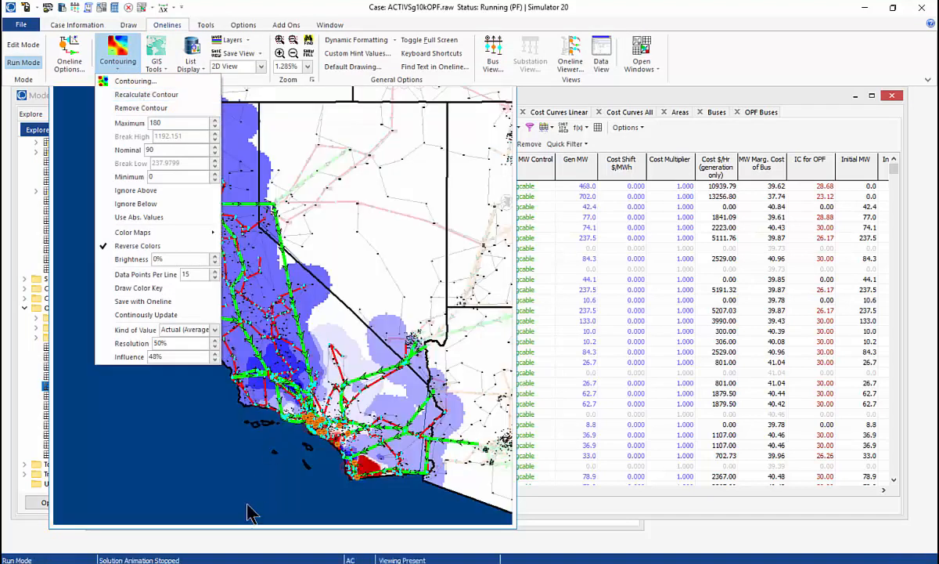
{"action": "left_click", "coordinate": [199, 486]}
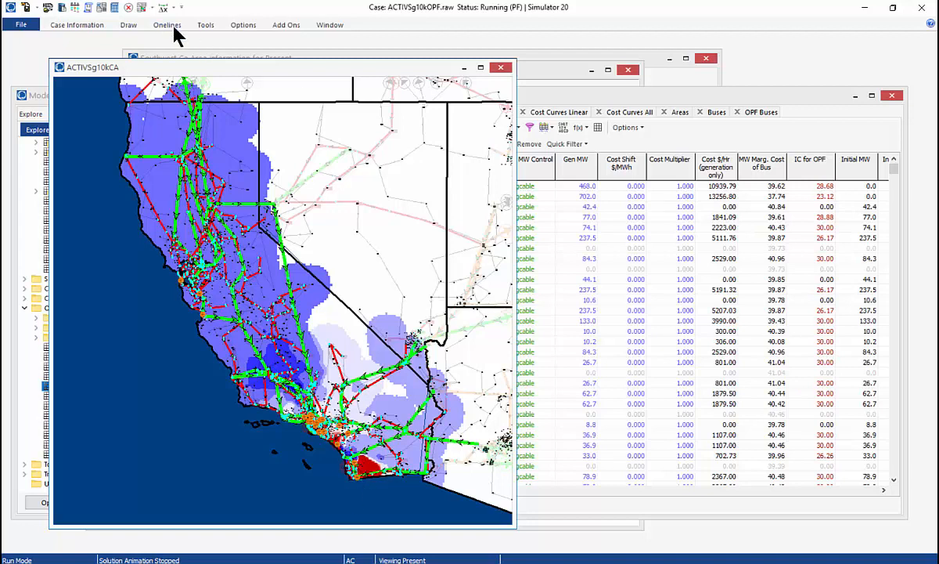
Read the slide on San Diego dynamic formatting and restore the saved San Diego area view in the oneline.
{"action": "key", "text": "alt+Tab"}
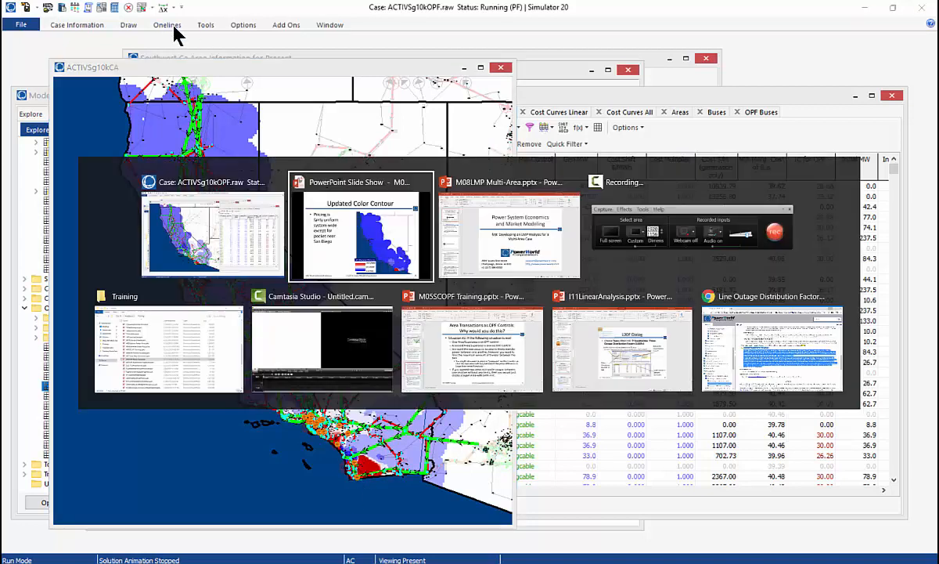
{"action": "key", "text": "Right"}
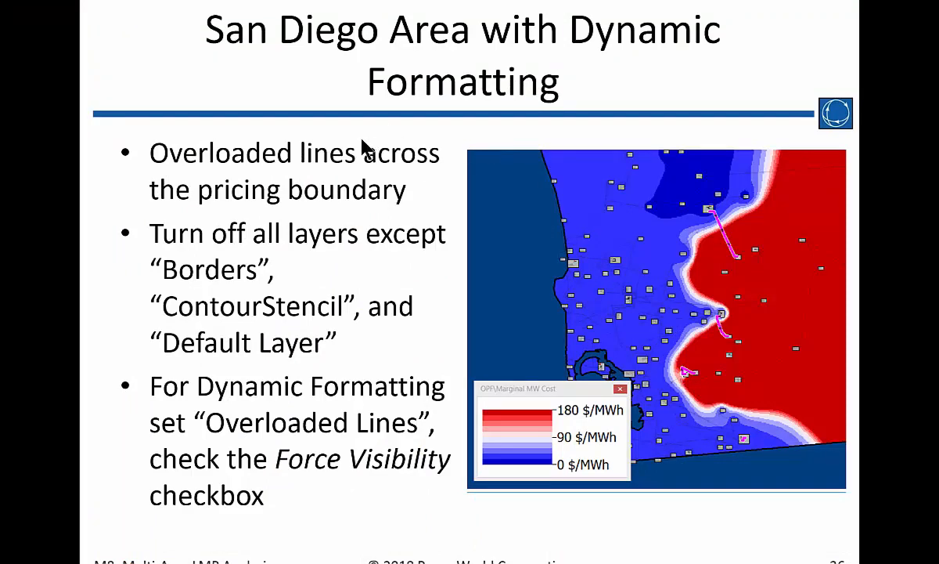
{"action": "key", "text": "alt+Tab"}
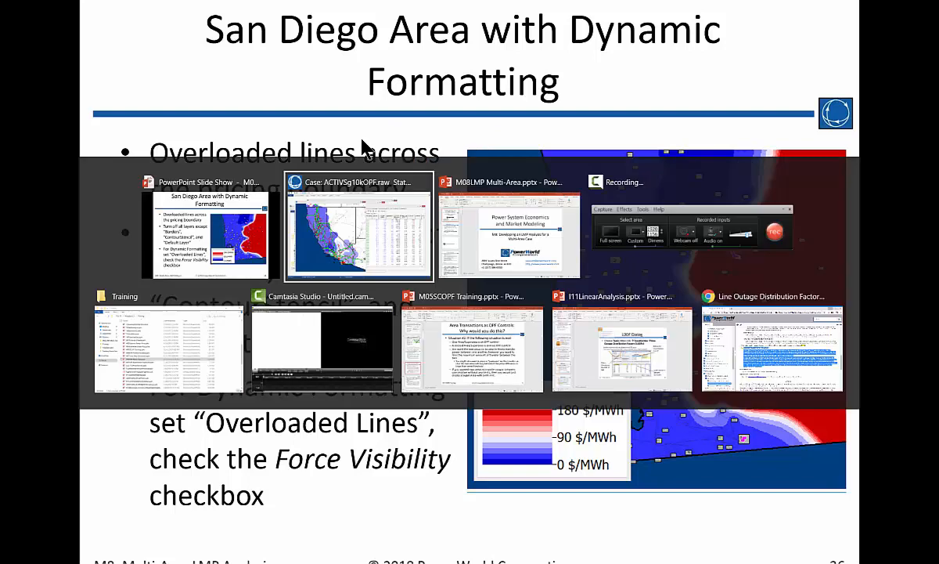
{"action": "left_click", "coordinate": [161, 31]}
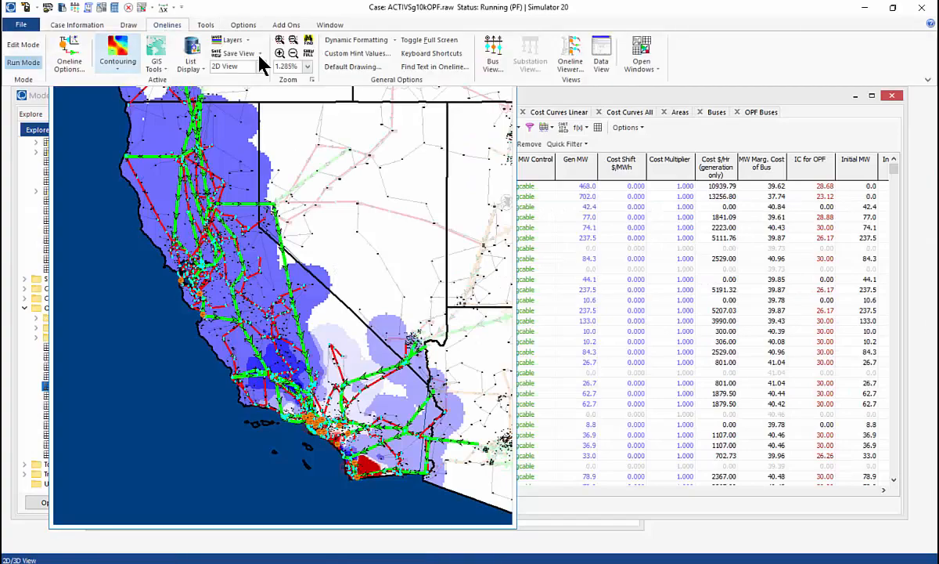
{"action": "left_click", "coordinate": [260, 53]}
{"action": "left_click", "coordinate": [256, 122]}
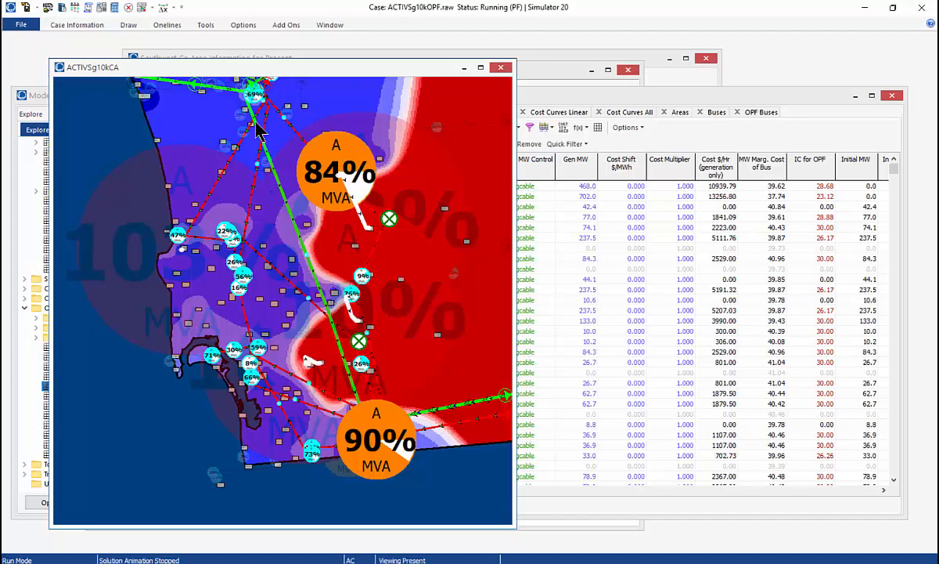
Open the list of visible layers for the San Diego oneline view.
{"action": "left_click", "coordinate": [168, 25]}
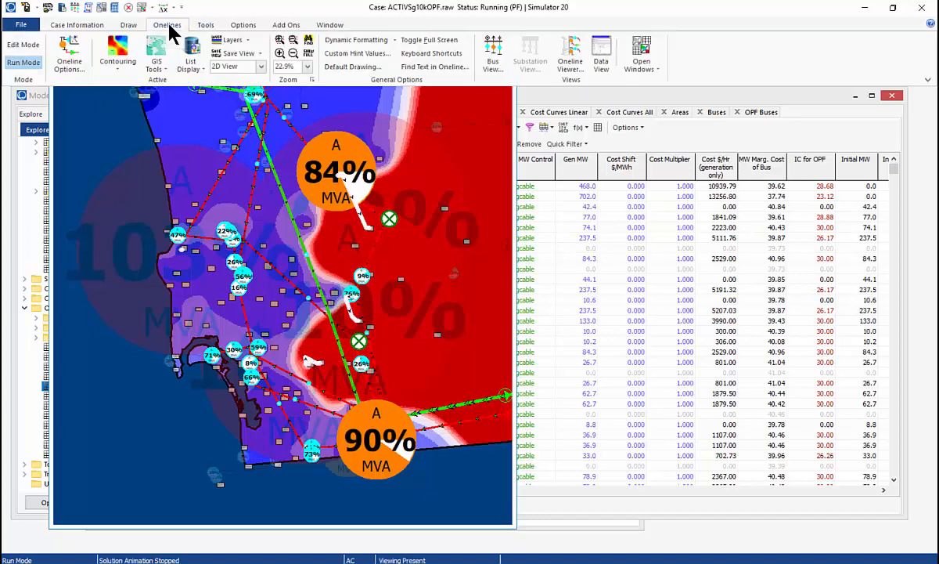
{"action": "left_click", "coordinate": [232, 41]}
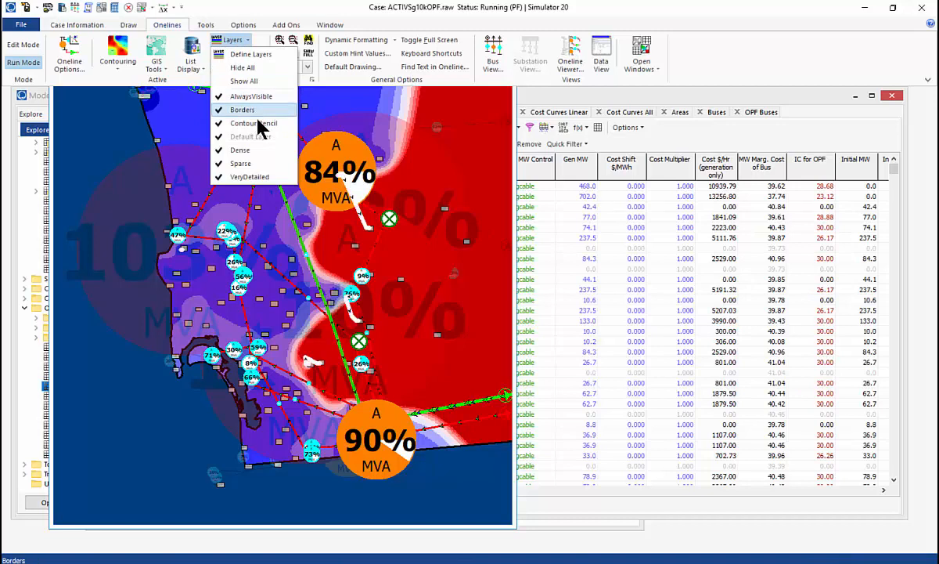
Hide the Dense, Sparse, VeryDetailed and AlwaysVisible layers on the ACTIVSg10kCA oneline.
{"action": "left_click", "coordinate": [261, 153]}
{"action": "left_click", "coordinate": [249, 162]}
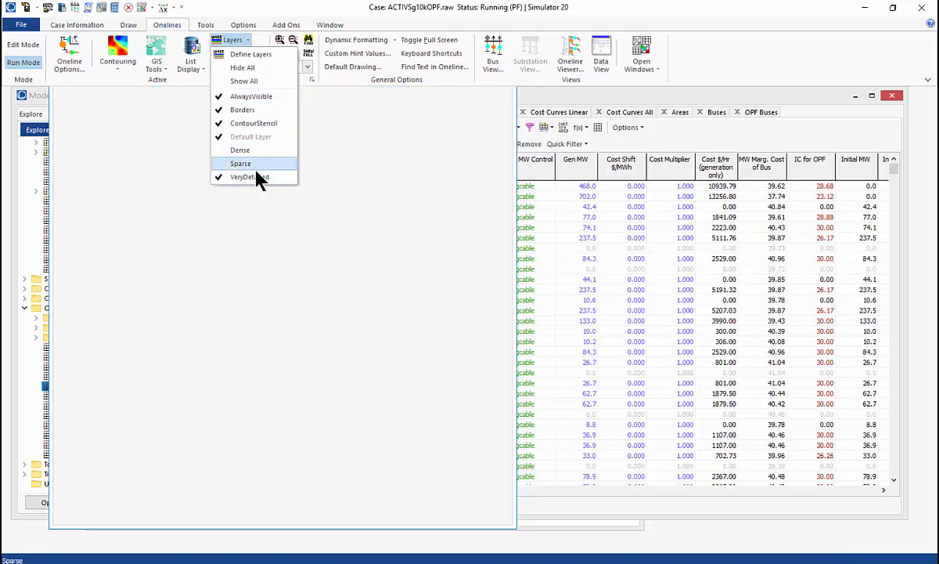
{"action": "left_click", "coordinate": [258, 177]}
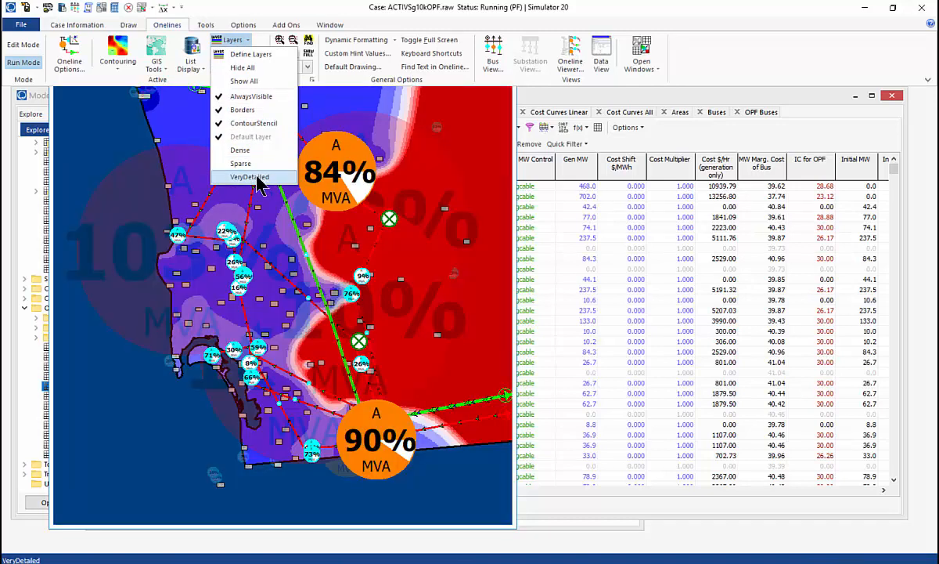
{"action": "left_click", "coordinate": [241, 149]}
{"action": "left_click", "coordinate": [235, 40]}
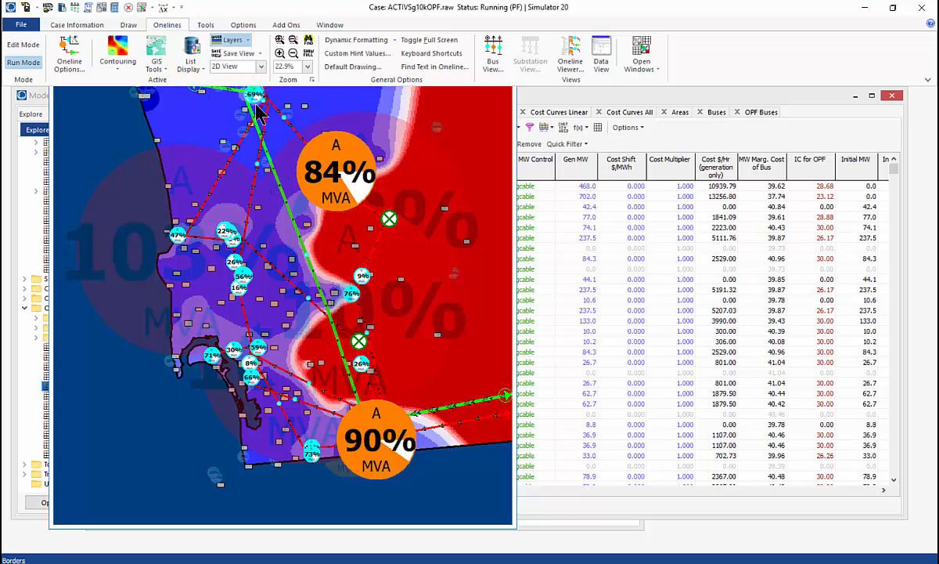
{"action": "left_click", "coordinate": [236, 41]}
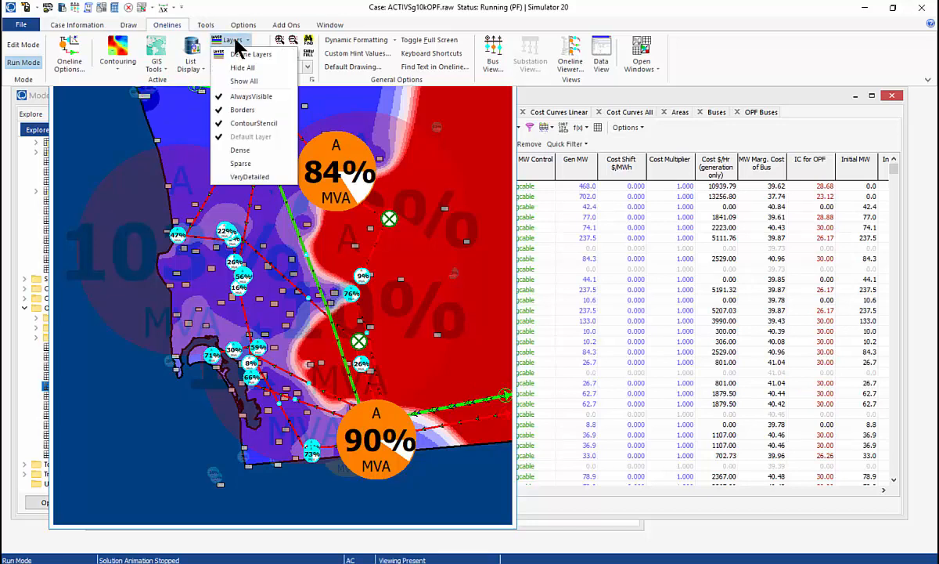
{"action": "left_click", "coordinate": [244, 97]}
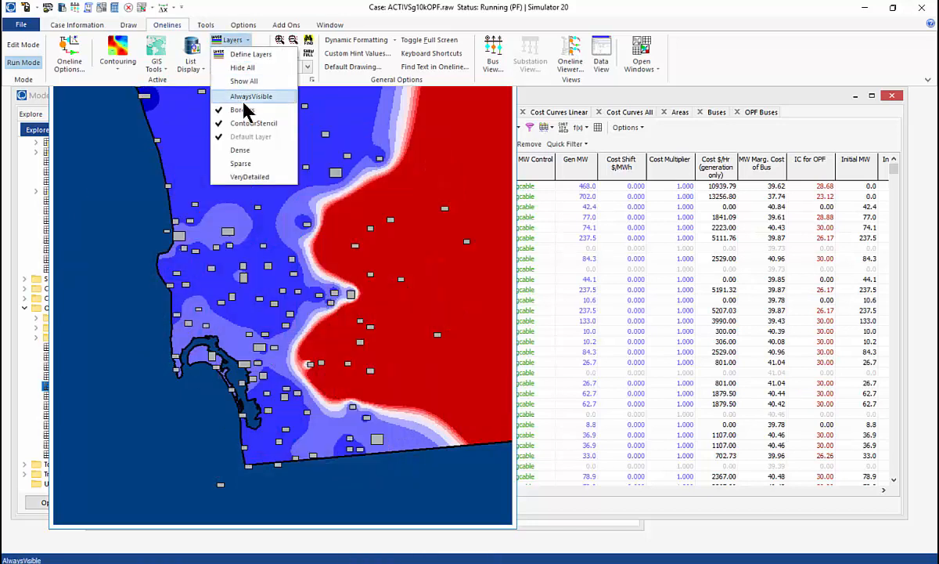
{"action": "left_click", "coordinate": [350, 90]}
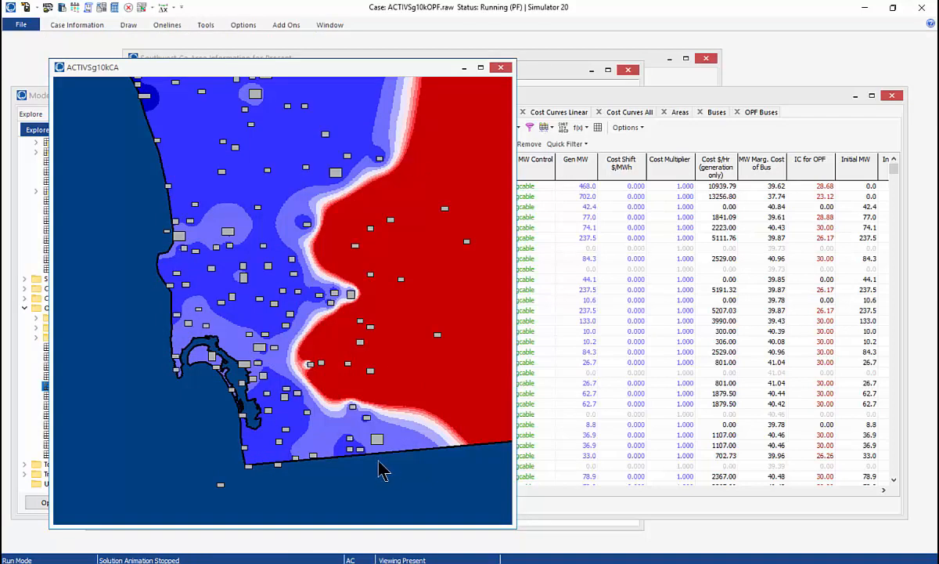
{"action": "left_click", "coordinate": [169, 22]}
{"action": "left_click", "coordinate": [248, 41]}
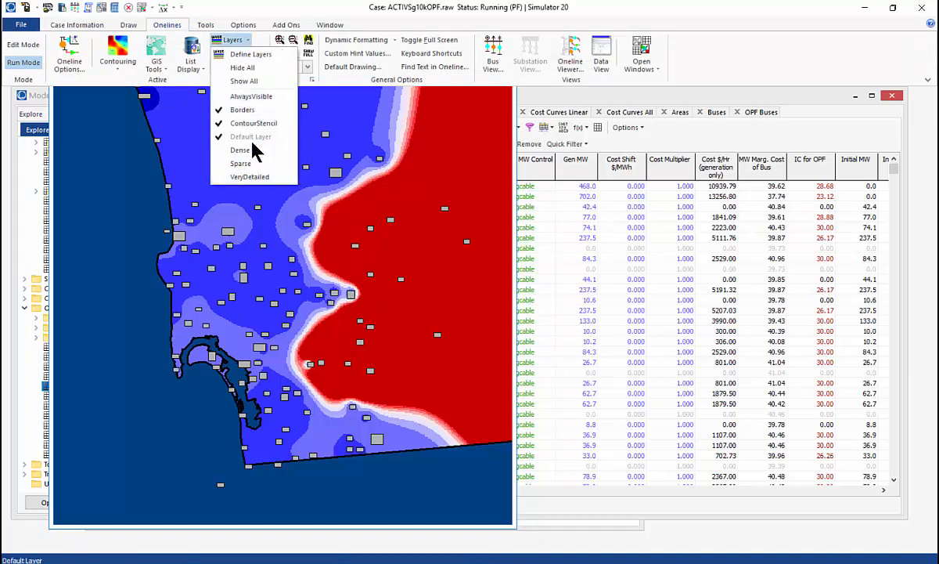
{"action": "left_click", "coordinate": [241, 44]}
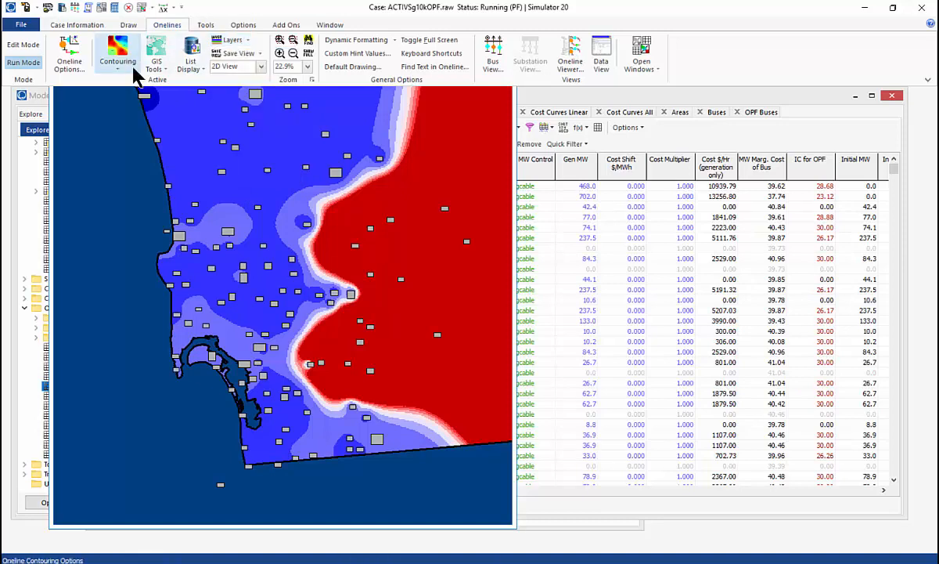
Enable Force Visibility for the Overloaded Lines dynamic format of the active oneline.
{"action": "left_click", "coordinate": [356, 41]}
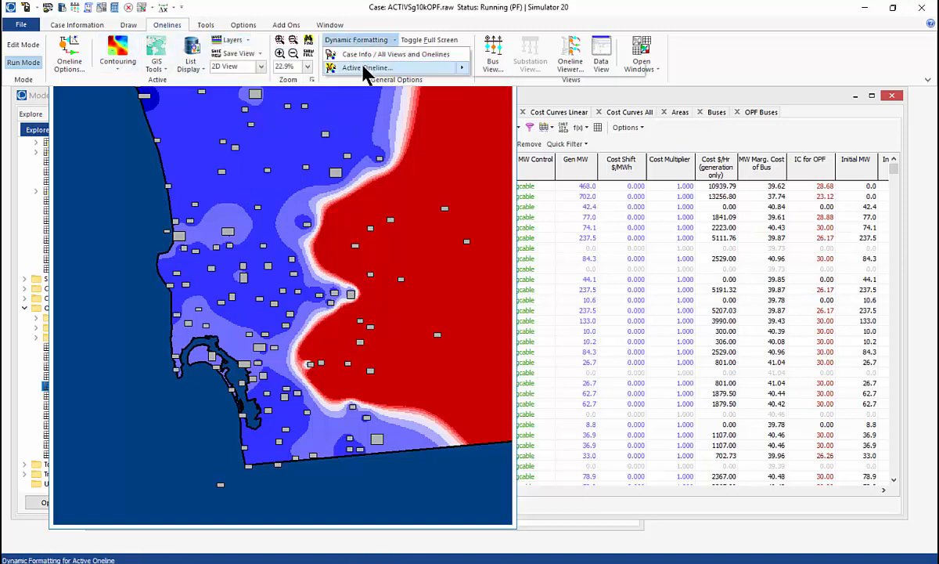
{"action": "left_click", "coordinate": [362, 66]}
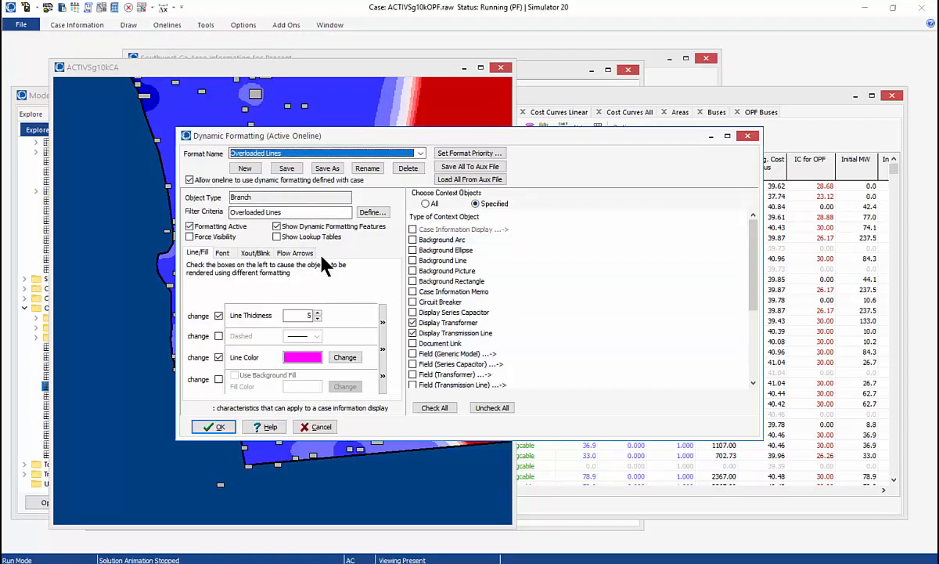
{"action": "left_click", "coordinate": [189, 237]}
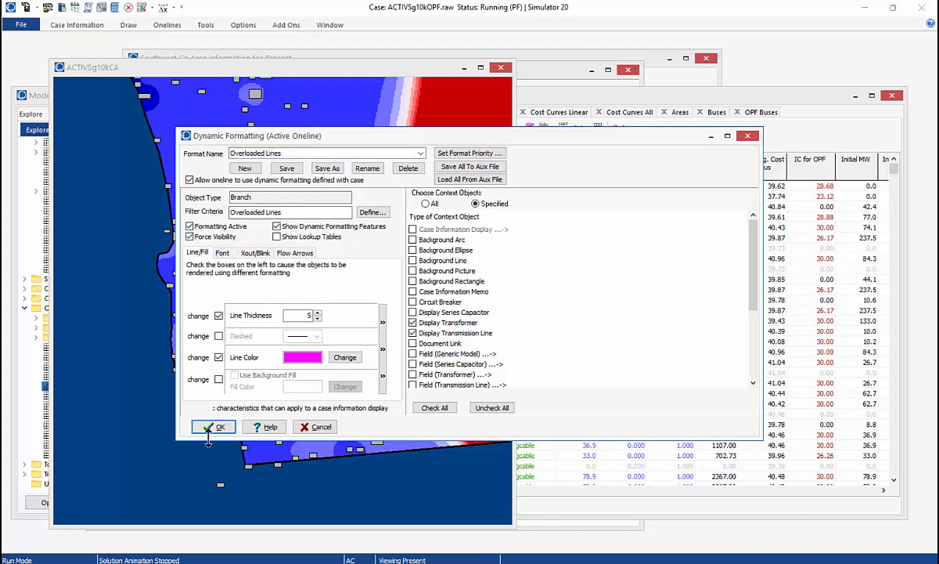
{"action": "left_click", "coordinate": [218, 428]}
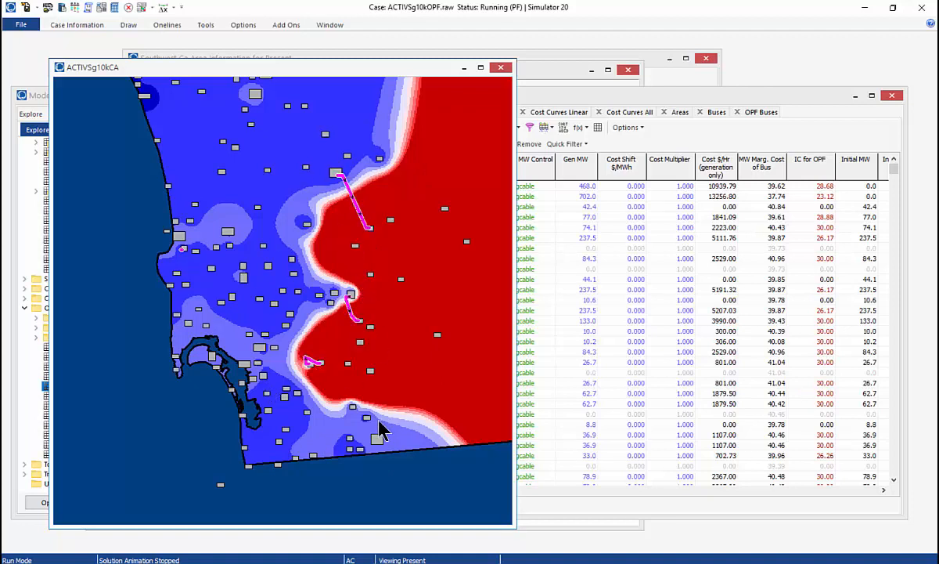
{"action": "key", "text": "alt+Tab"}
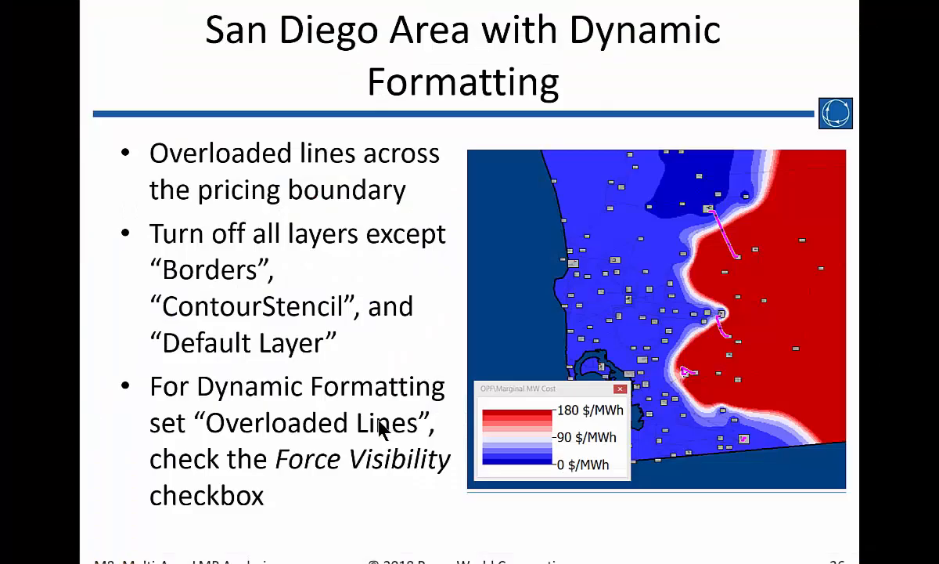
{"action": "key", "text": "Right"}
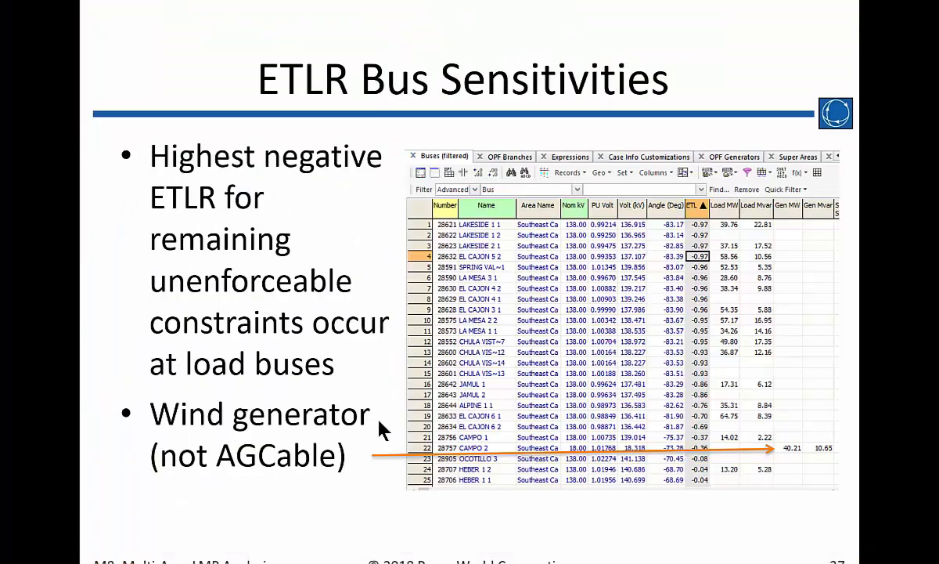
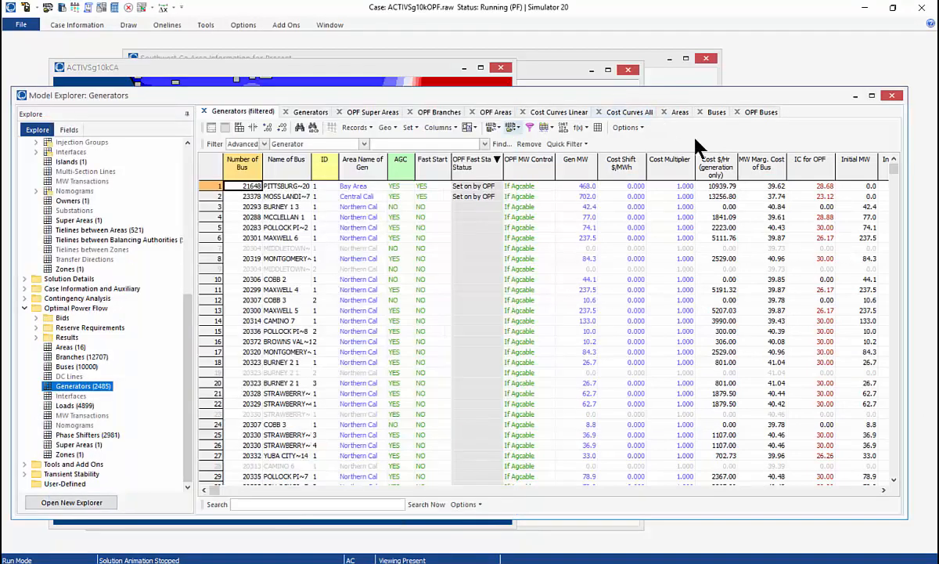
Sort the Buses table by ETLR with the most negative values first and examine which of the leading buses have generation.
{"action": "left_click", "coordinate": [716, 112]}
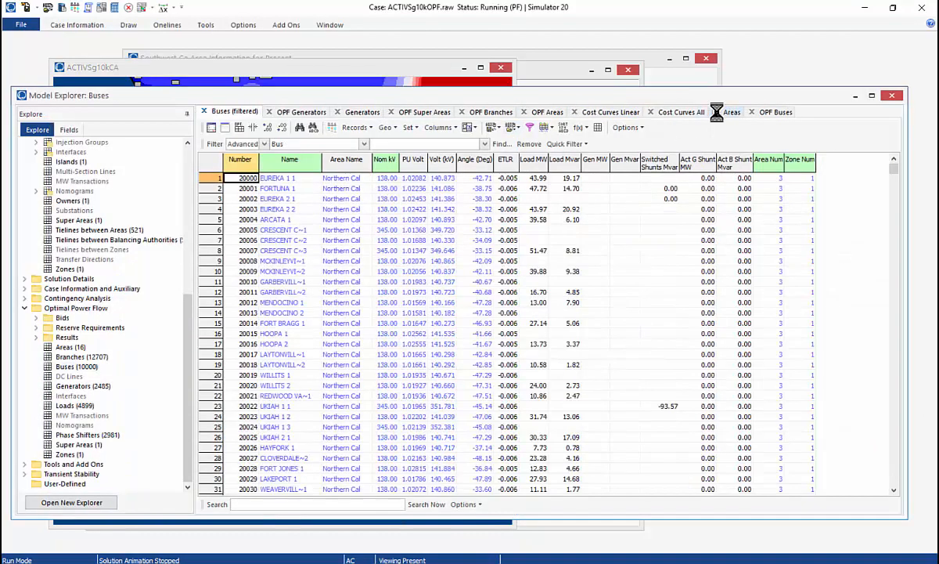
{"action": "left_click", "coordinate": [509, 161]}
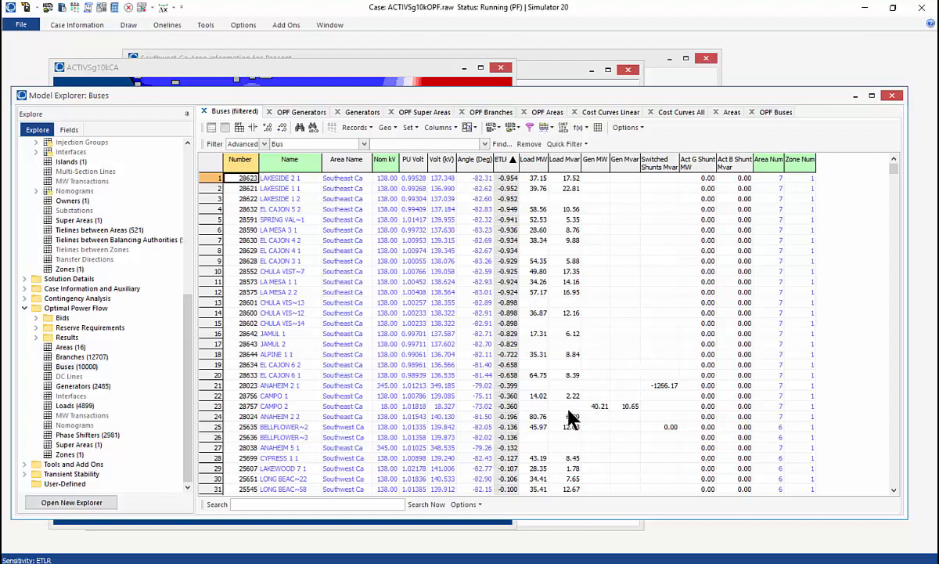
{"action": "left_click", "coordinate": [597, 406]}
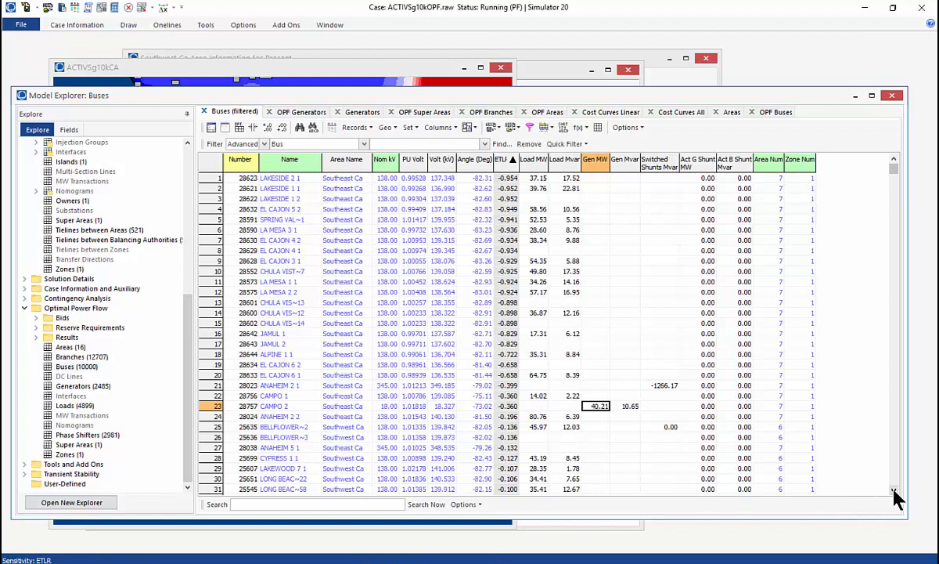
{"action": "scroll", "coordinate": [890, 493], "scroll_direction": "down", "scroll_amount": 8}
{"action": "scroll", "coordinate": [896, 492], "scroll_direction": "down", "scroll_amount": 11}
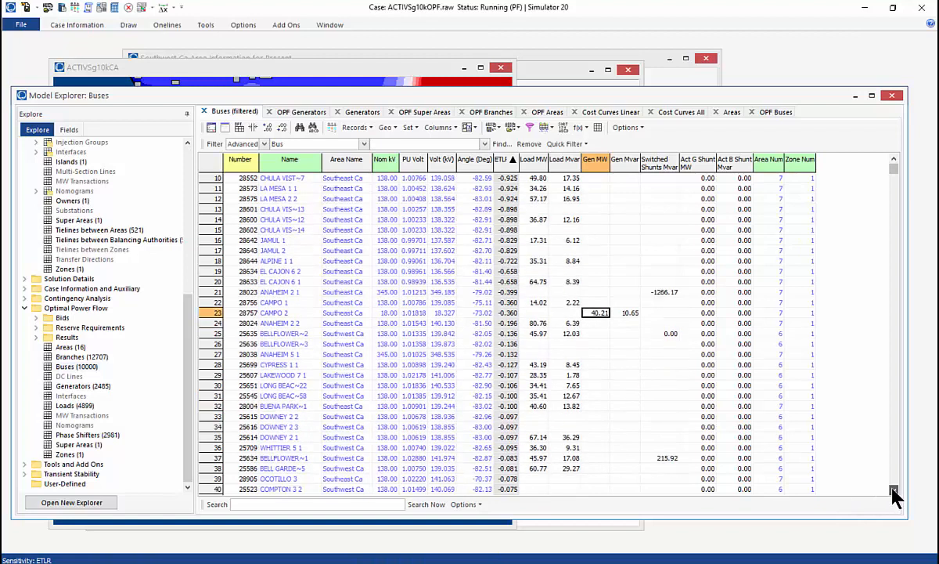
{"action": "scroll", "coordinate": [896, 493], "scroll_direction": "down", "scroll_amount": 1}
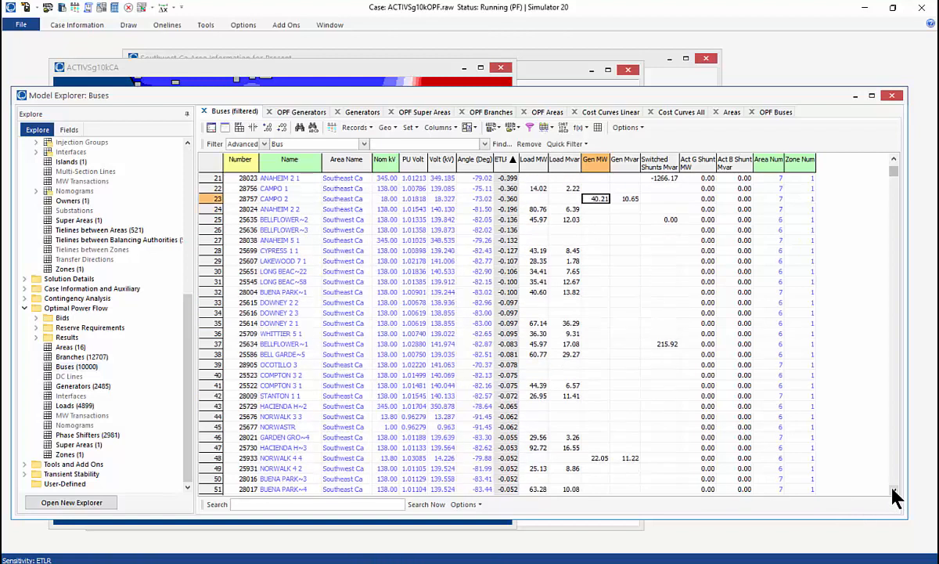
{"action": "left_click", "coordinate": [600, 458]}
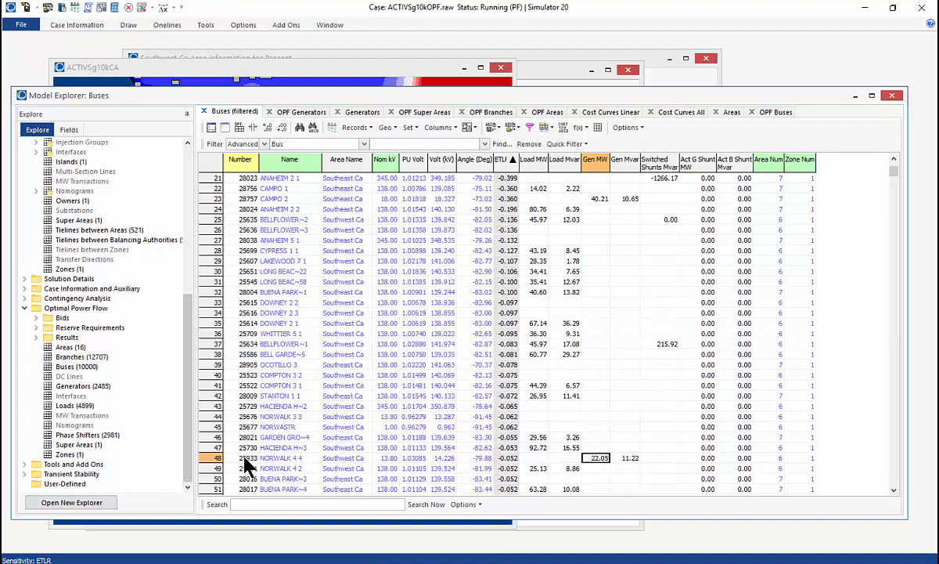
{"action": "left_click", "coordinate": [508, 459]}
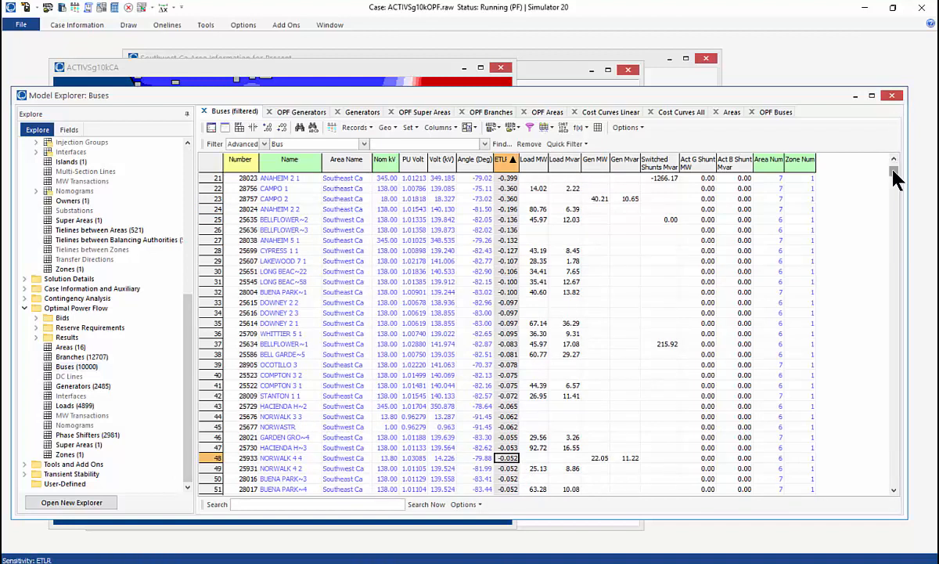
{"action": "scroll", "coordinate": [834, 160], "scroll_direction": "up", "scroll_amount": 7}
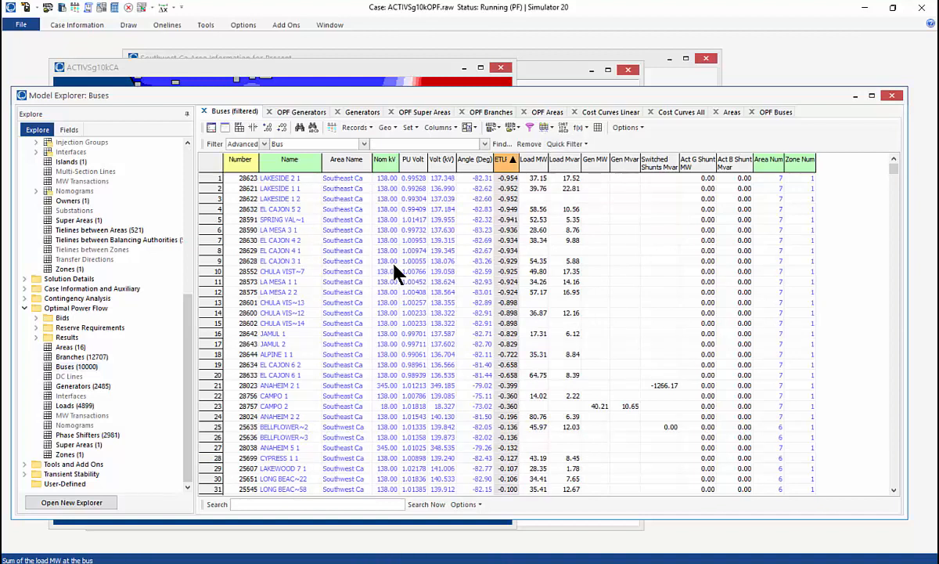
Review the load bid curves in CALoadBenefitModel.aux in Notepad and load that auxiliary file into the case.
{"action": "left_click", "coordinate": [47, 9]}
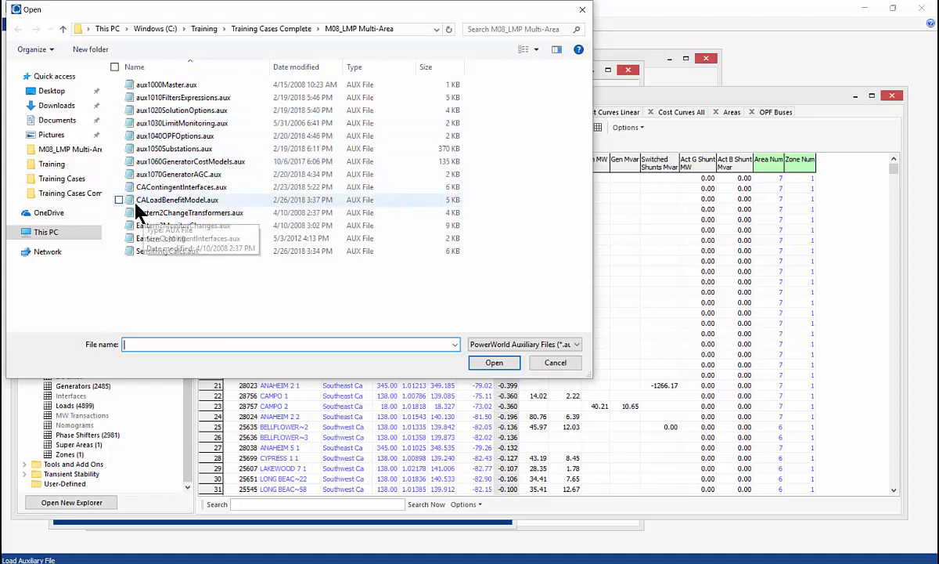
{"action": "left_click", "coordinate": [178, 201]}
{"action": "right_click", "coordinate": [183, 202]}
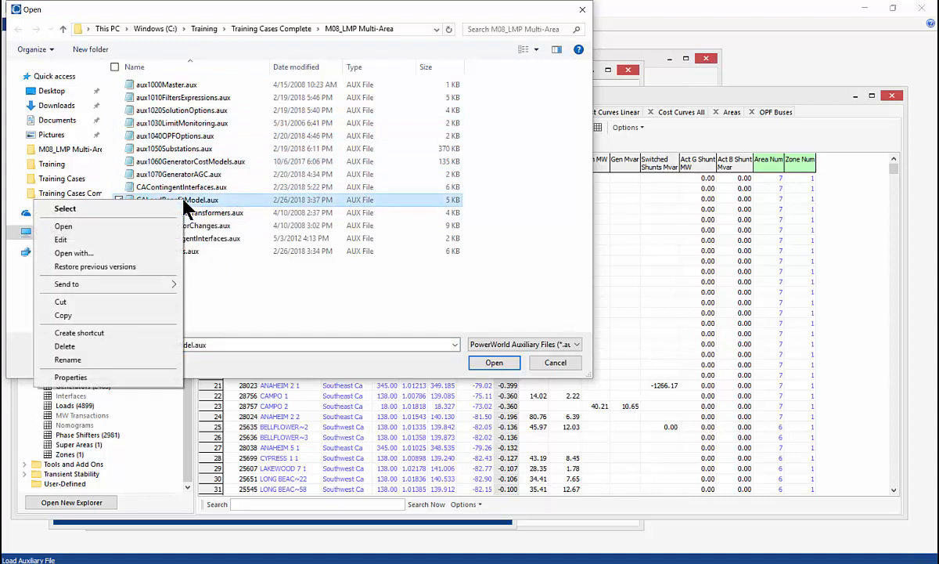
{"action": "left_click", "coordinate": [97, 239]}
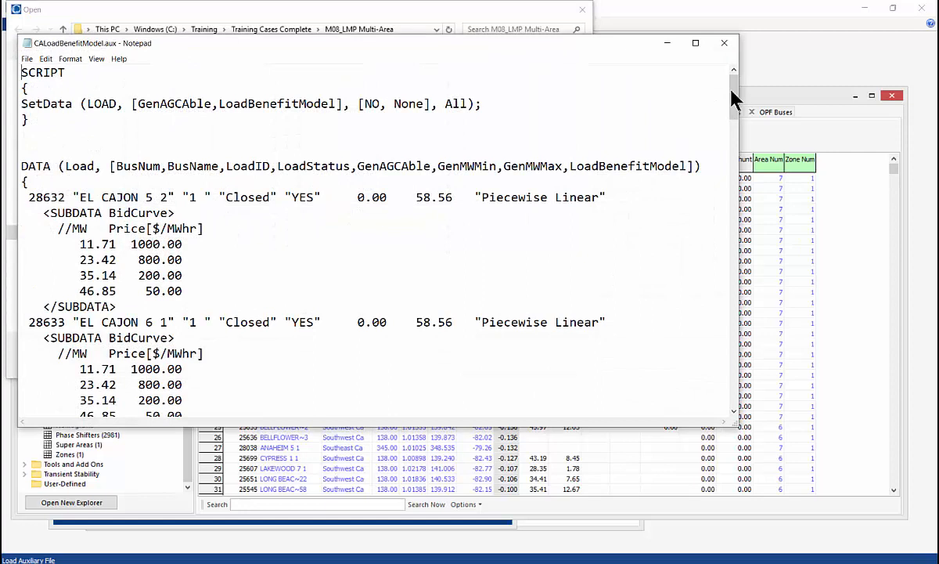
{"action": "left_click_drag", "start_coordinate": [740, 96], "coordinate": [738, 100]}
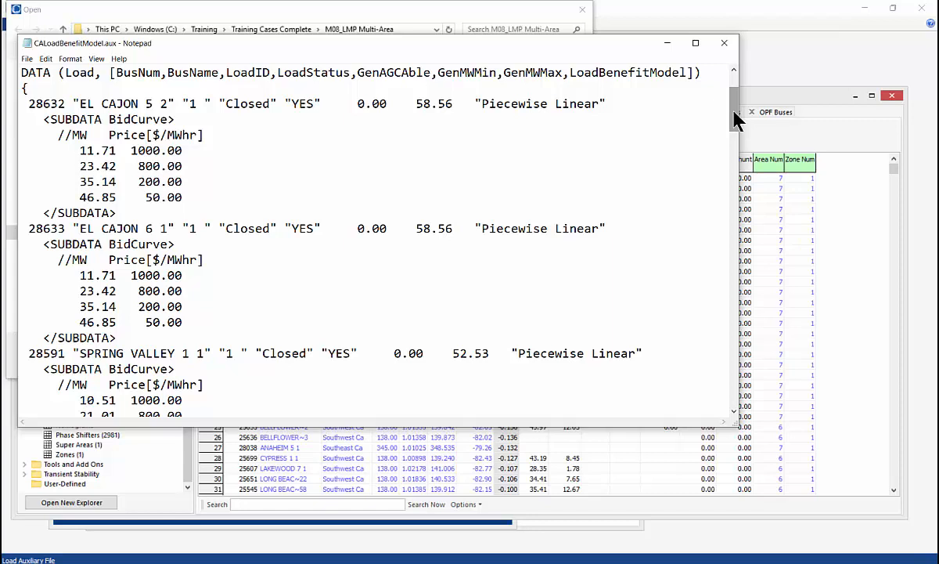
{"action": "left_click_drag", "start_coordinate": [733, 122], "coordinate": [717, 395]}
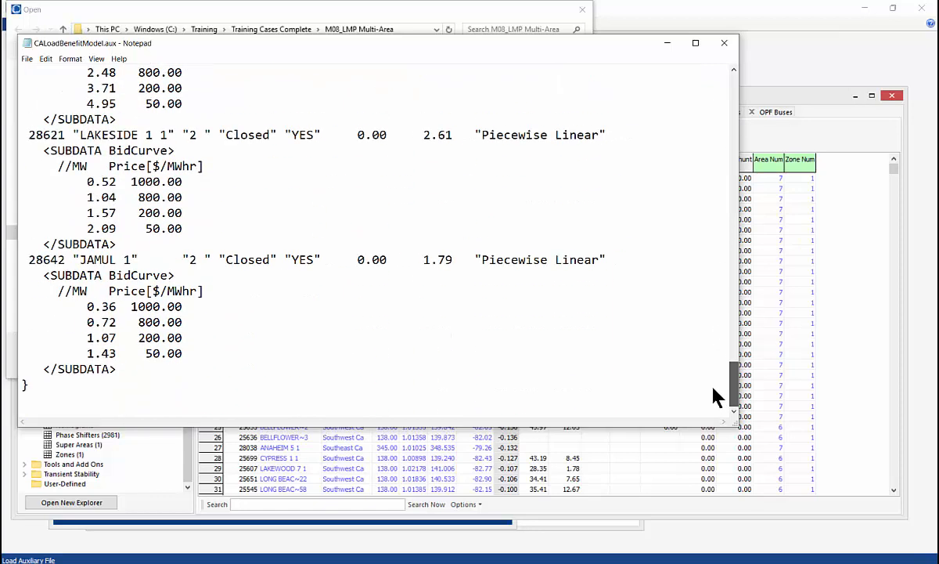
{"action": "left_click", "coordinate": [724, 42]}
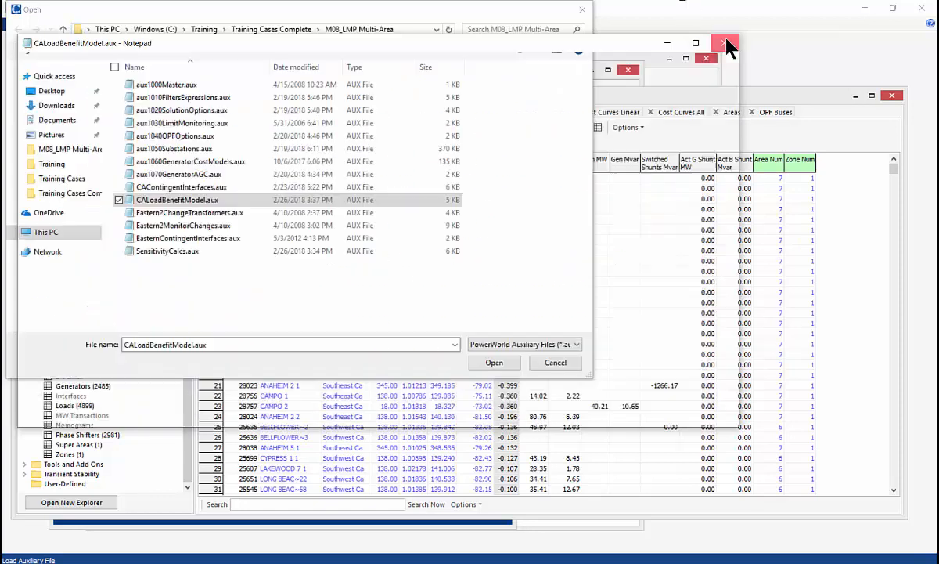
{"action": "double_click", "coordinate": [165, 201]}
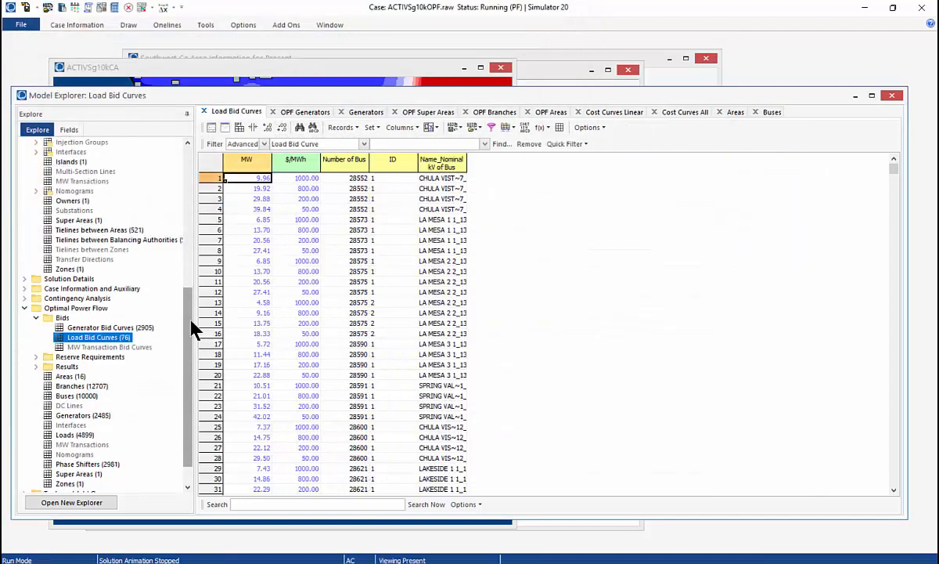
Show the Benefit Curves Linear table for the network loads and sort it by Benefit Model with the Piecewise Linear loads first.
{"action": "left_click_drag", "start_coordinate": [190, 313], "coordinate": [210, 172]}
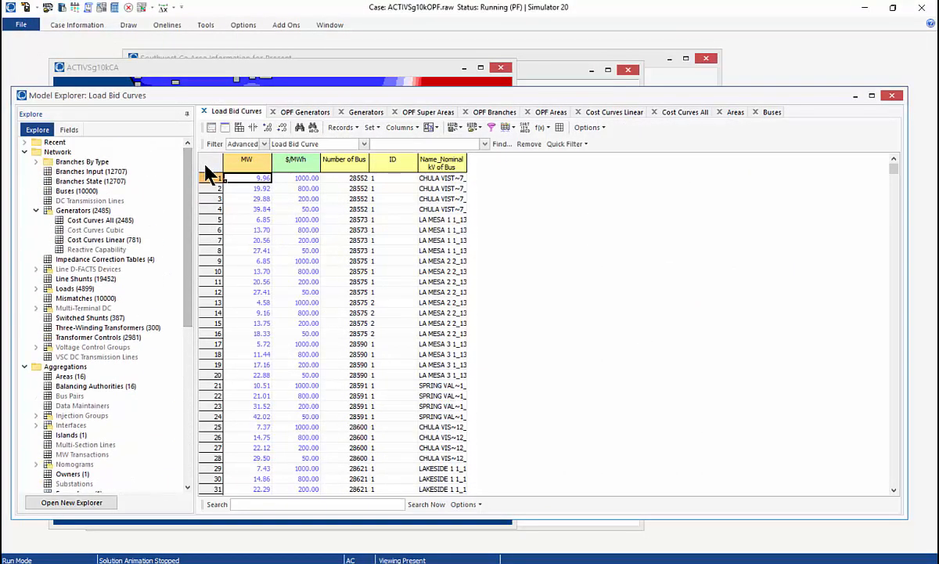
{"action": "left_click", "coordinate": [36, 289]}
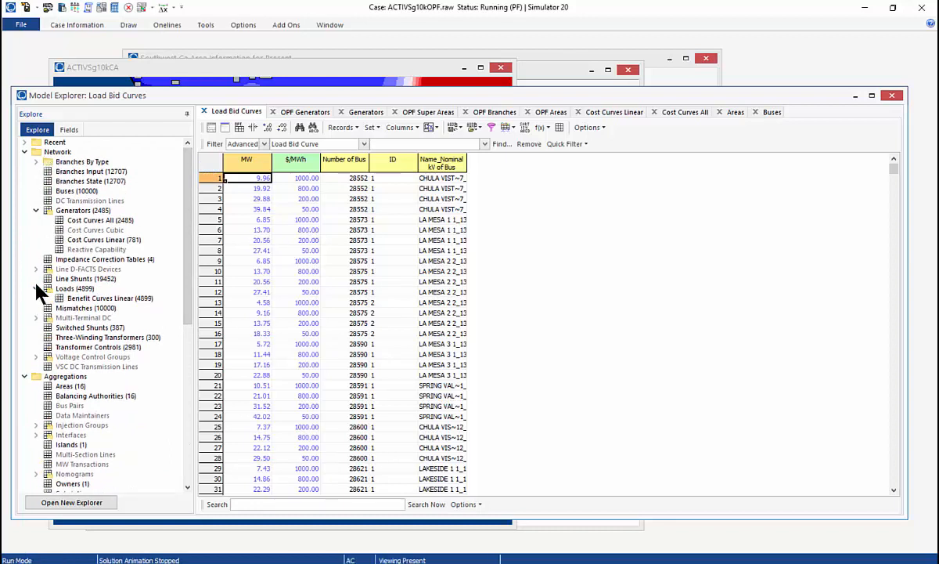
{"action": "left_click", "coordinate": [104, 298]}
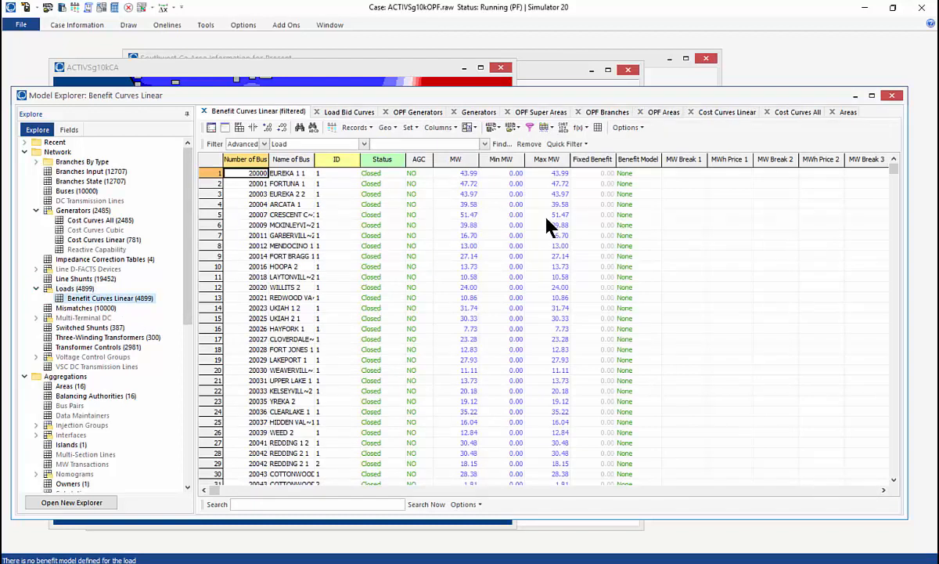
{"action": "left_click", "coordinate": [640, 159]}
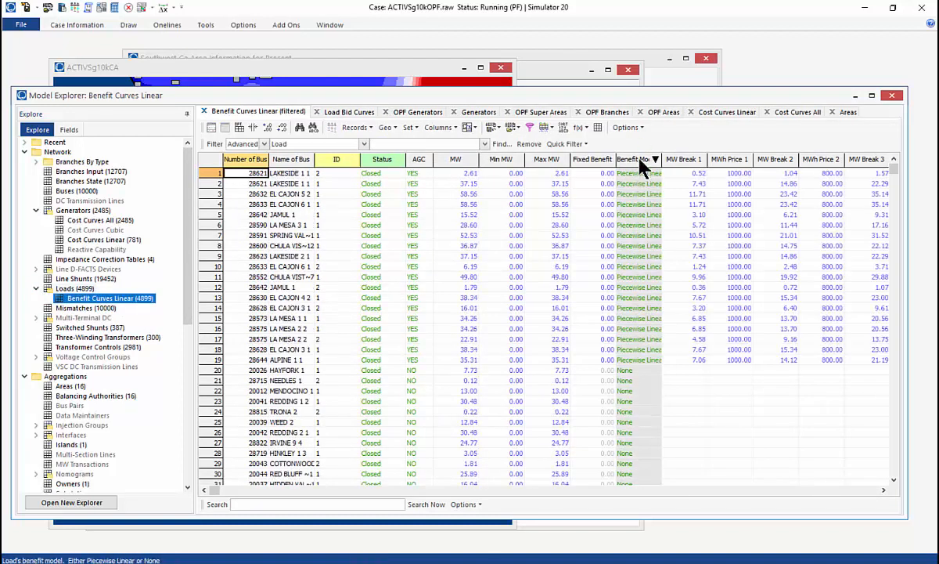
{"action": "left_click", "coordinate": [650, 360]}
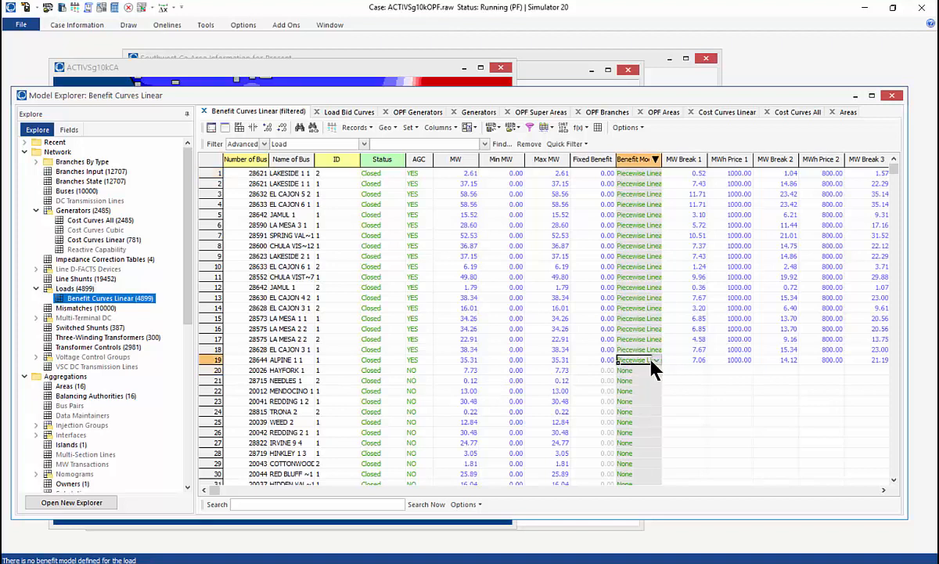
Examine the MW Break and MWh Price columns of the loads with Piecewise Linear benefit models.
{"action": "key", "text": "Right"}
{"action": "key", "text": "Right"}
{"action": "key", "text": "Right"}
{"action": "key", "text": "Right"}
{"action": "key", "text": "Right"}
{"action": "key", "text": "Right"}
{"action": "key", "text": "Right"}
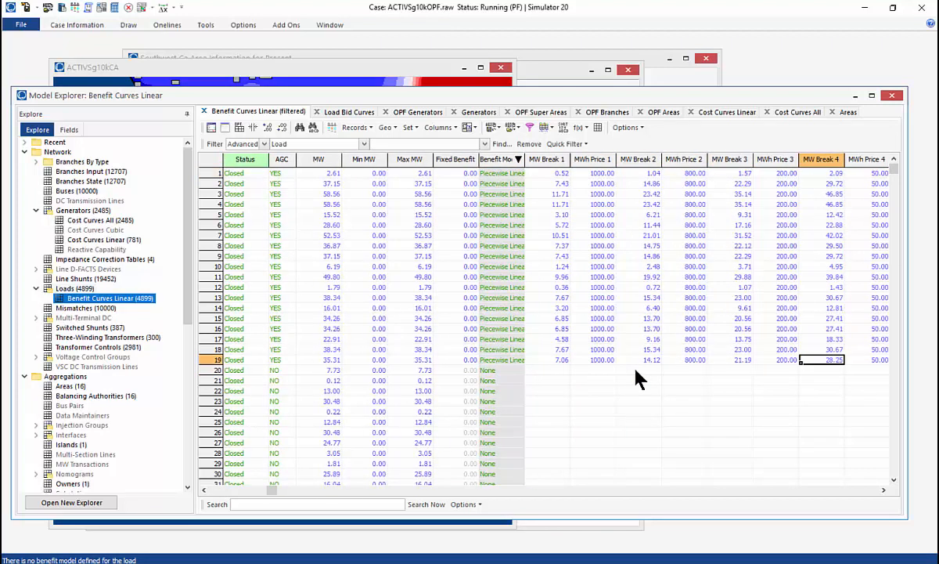
{"action": "key", "text": "Right"}
{"action": "key", "text": "Right"}
{"action": "key", "text": "Left"}
{"action": "key", "text": "Left"}
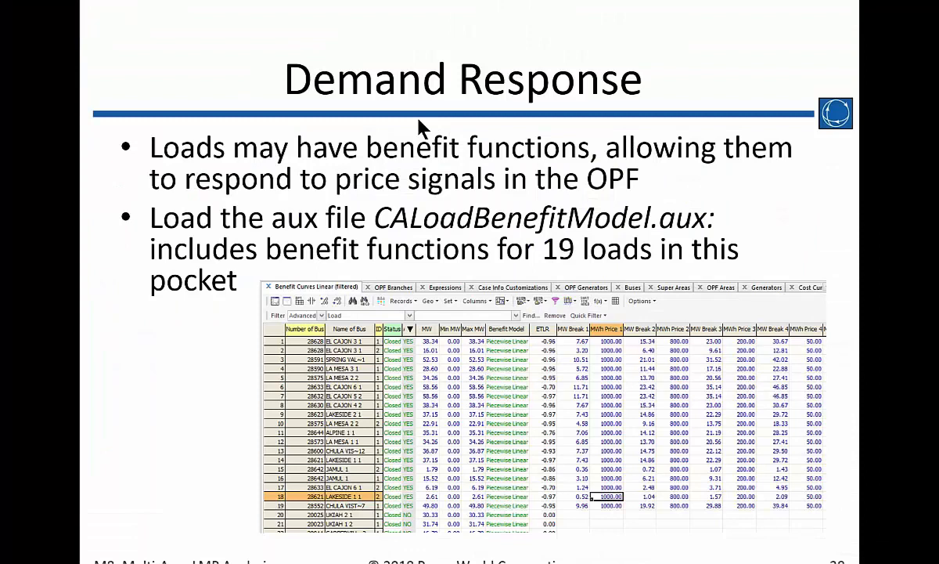
{"action": "key", "text": "Right"}
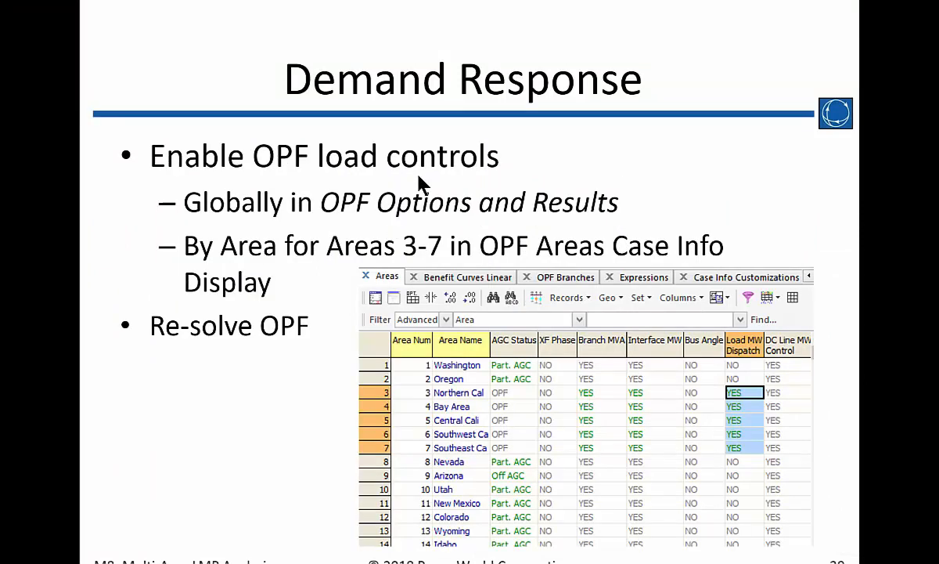
{"action": "key", "text": "alt+Tab"}
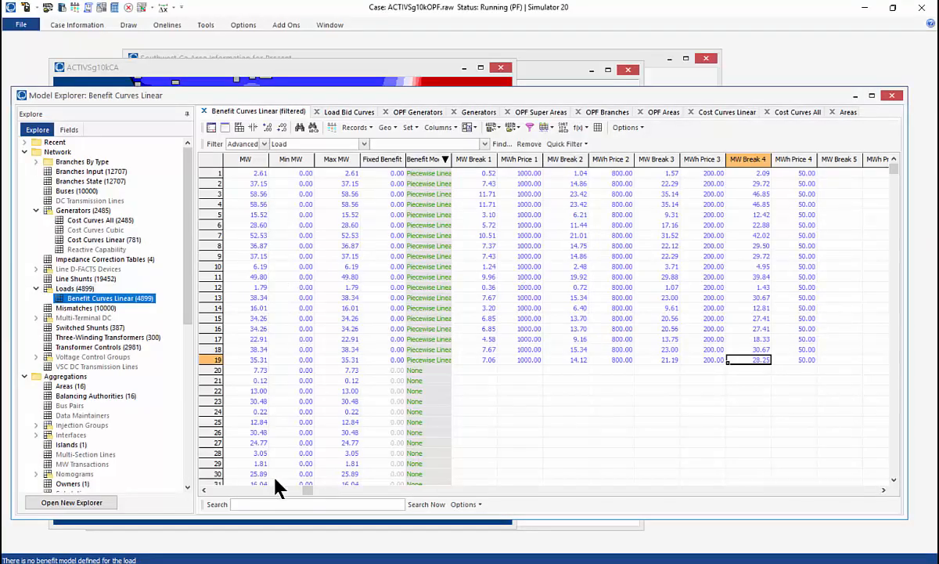
Check the AGC status and MWh Price 1 values of the loads with Piecewise Linear benefit models.
{"action": "left_click", "coordinate": [231, 490]}
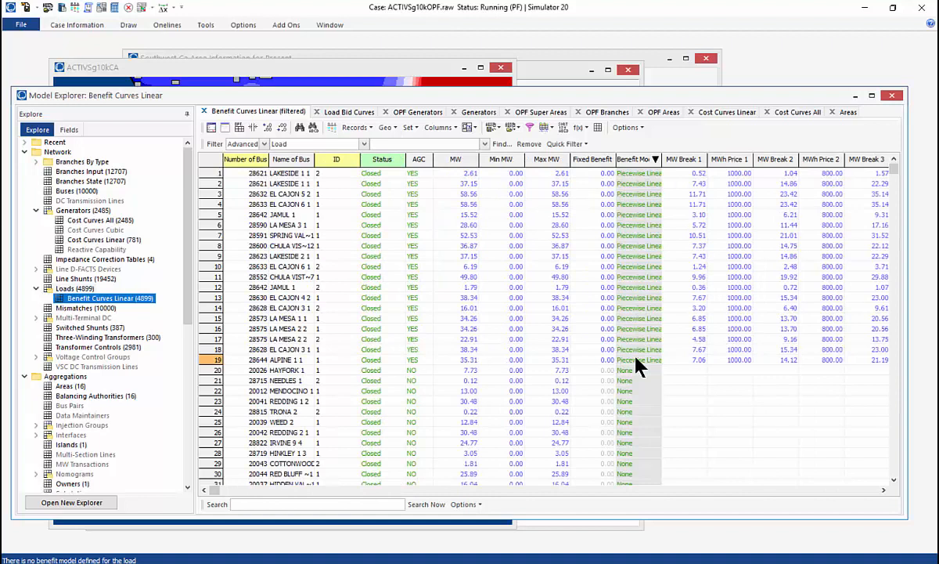
{"action": "left_click_drag", "start_coordinate": [423, 361], "coordinate": [420, 153]}
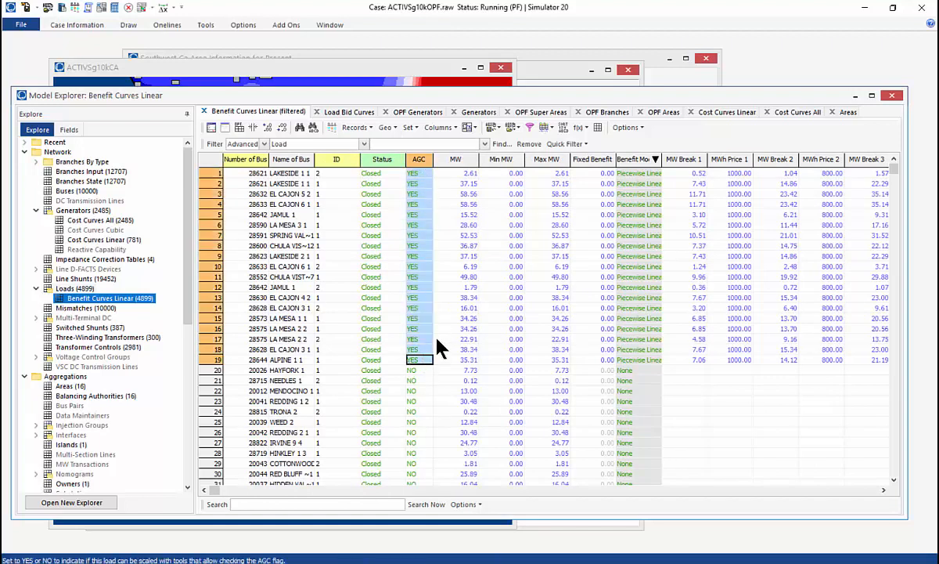
{"action": "left_click", "coordinate": [714, 328]}
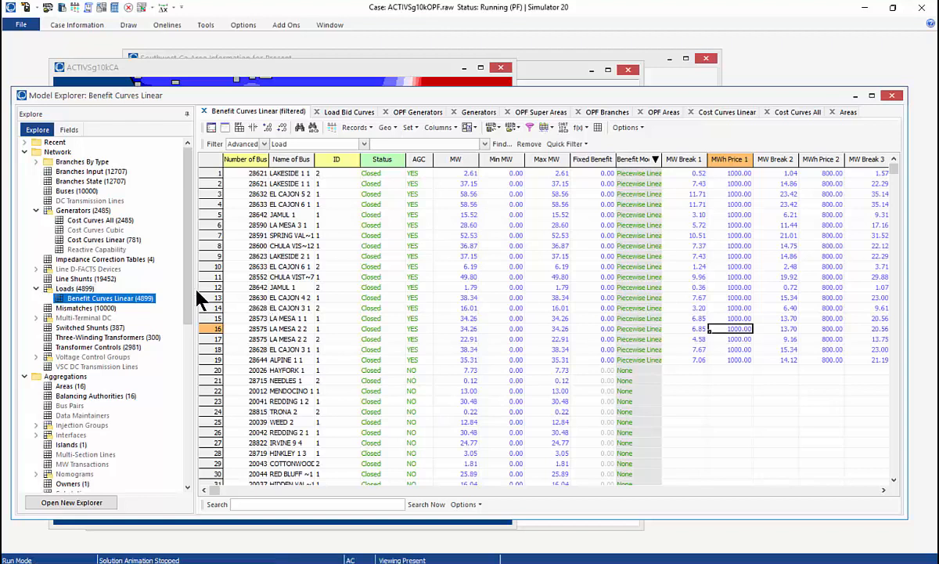
In the Optimal Power Flow Areas table, set Load MW Dispatch to YES for areas 3 to 7, Northern Cal through Southeast Ca.
{"action": "left_click_drag", "start_coordinate": [189, 284], "coordinate": [184, 458]}
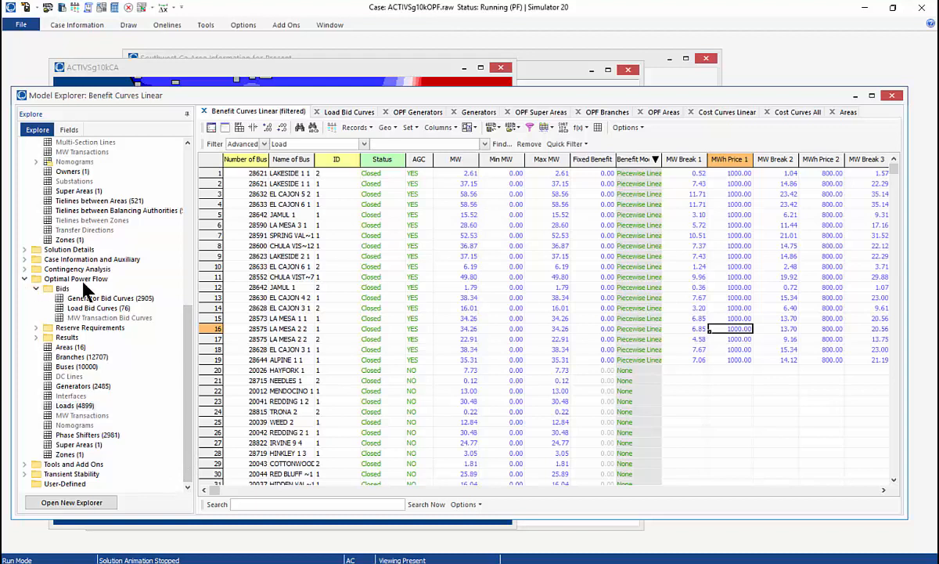
{"action": "left_click", "coordinate": [71, 346]}
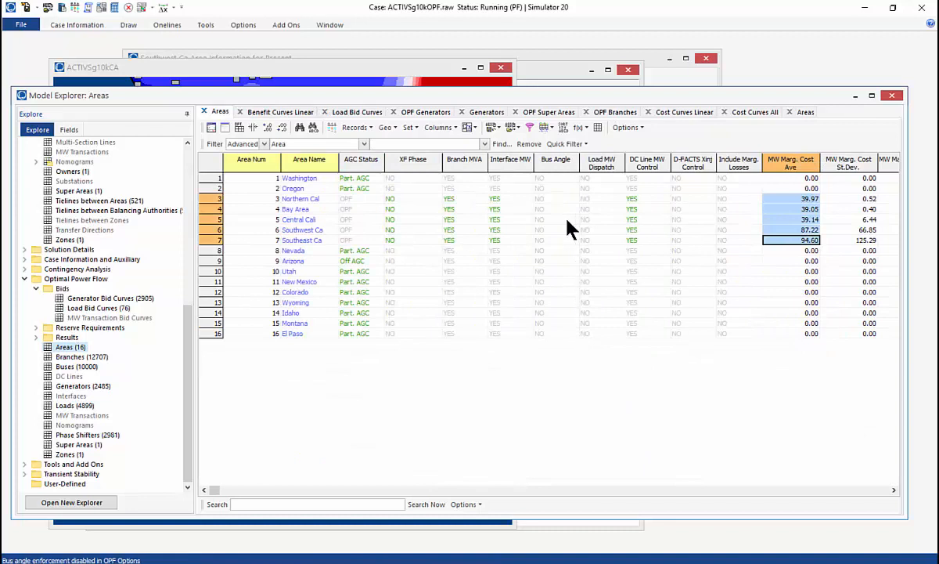
{"action": "left_click", "coordinate": [595, 209]}
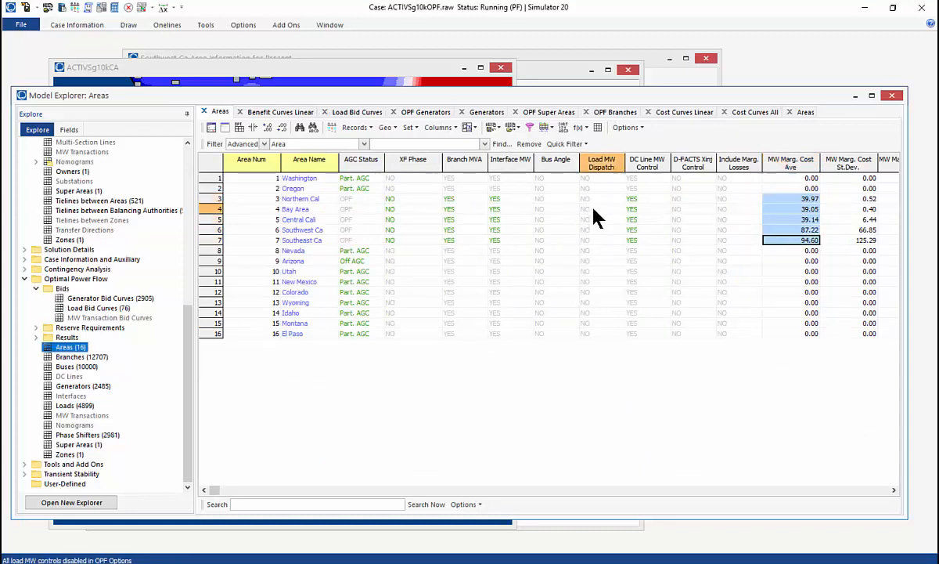
{"action": "left_click", "coordinate": [595, 209]}
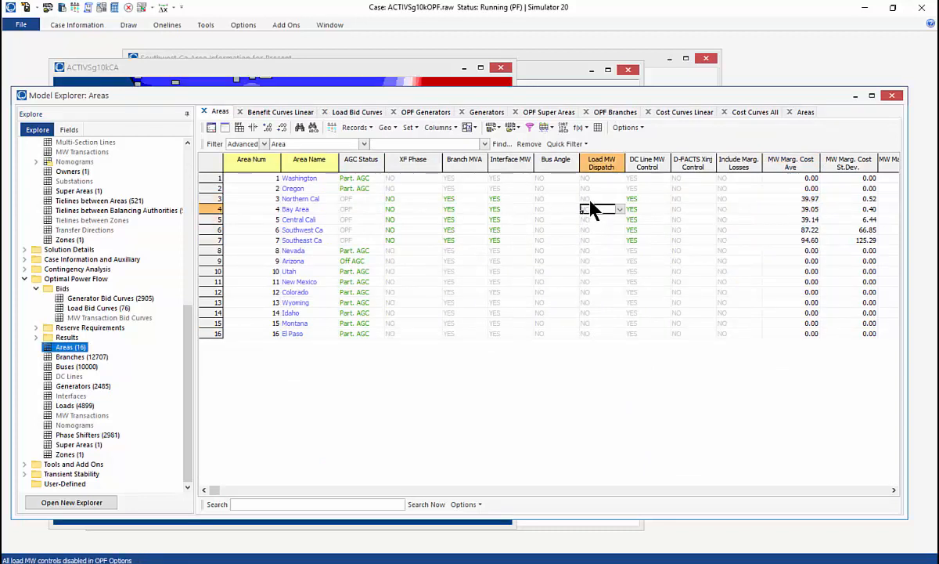
{"action": "left_click", "coordinate": [590, 200]}
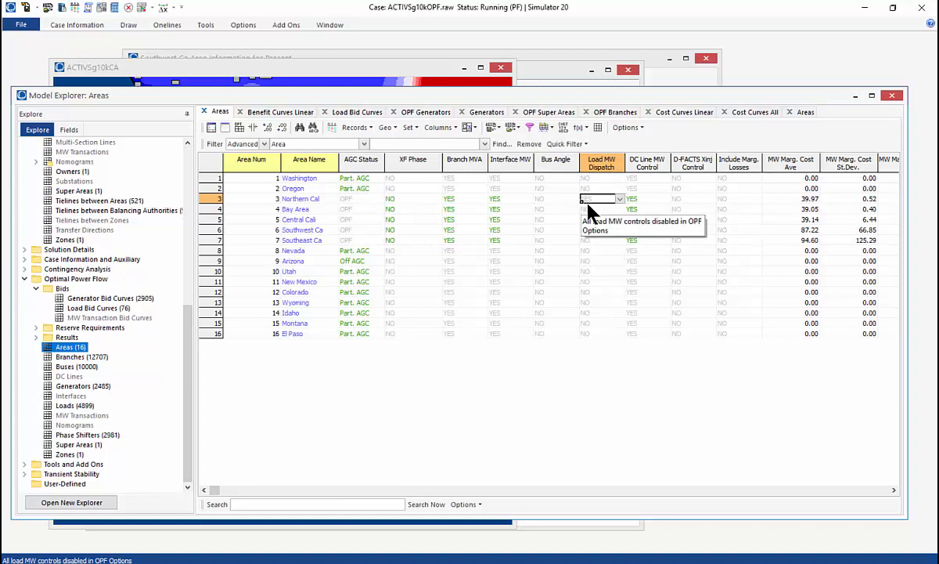
{"action": "left_click", "coordinate": [582, 210]}
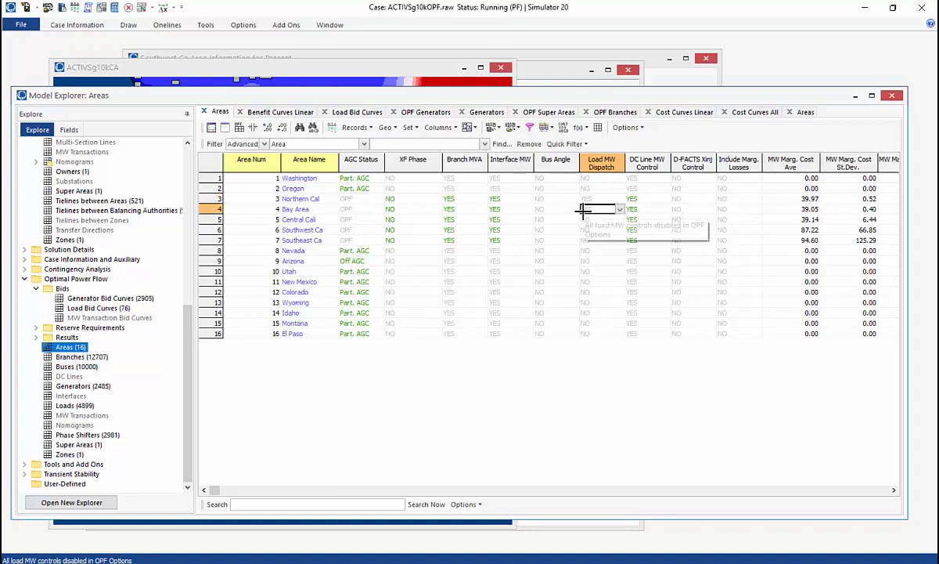
{"action": "left_click_drag", "start_coordinate": [582, 210], "coordinate": [589, 236]}
{"action": "double_click", "coordinate": [587, 236]}
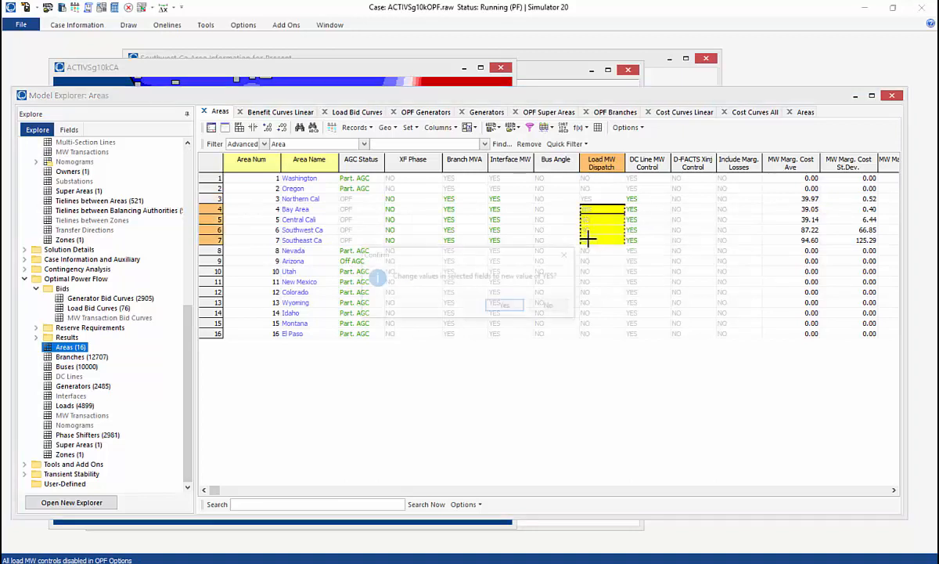
{"action": "left_click", "coordinate": [504, 306]}
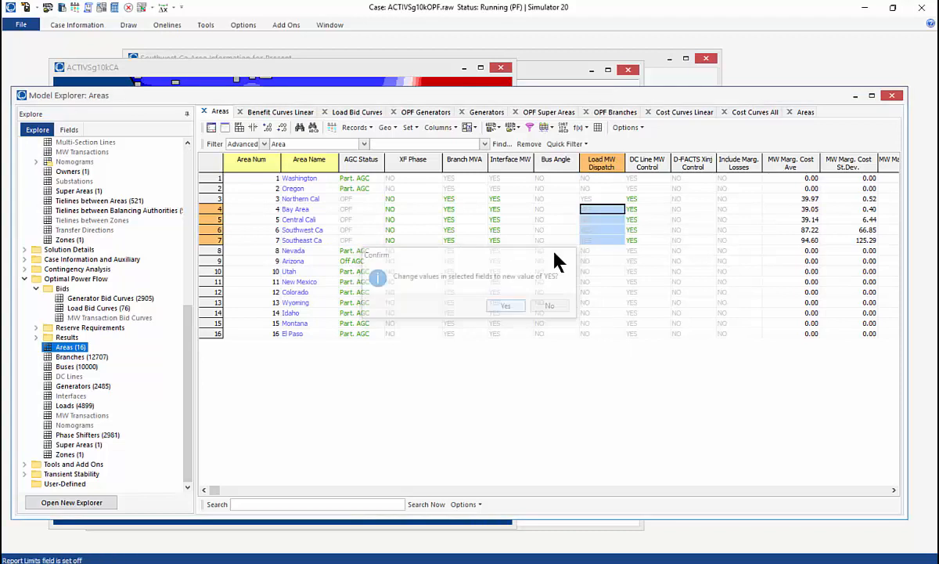
{"action": "left_click", "coordinate": [597, 198]}
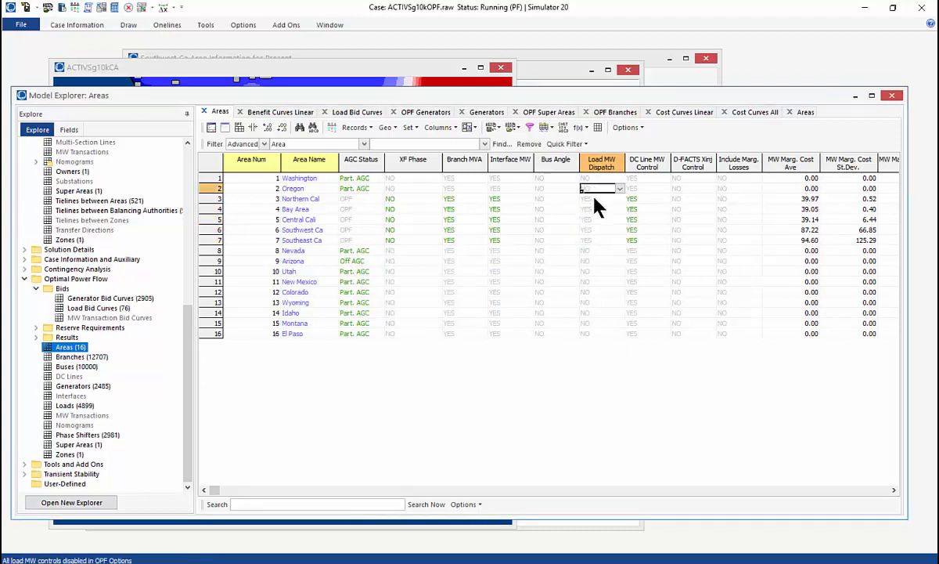
{"action": "left_click", "coordinate": [592, 239]}
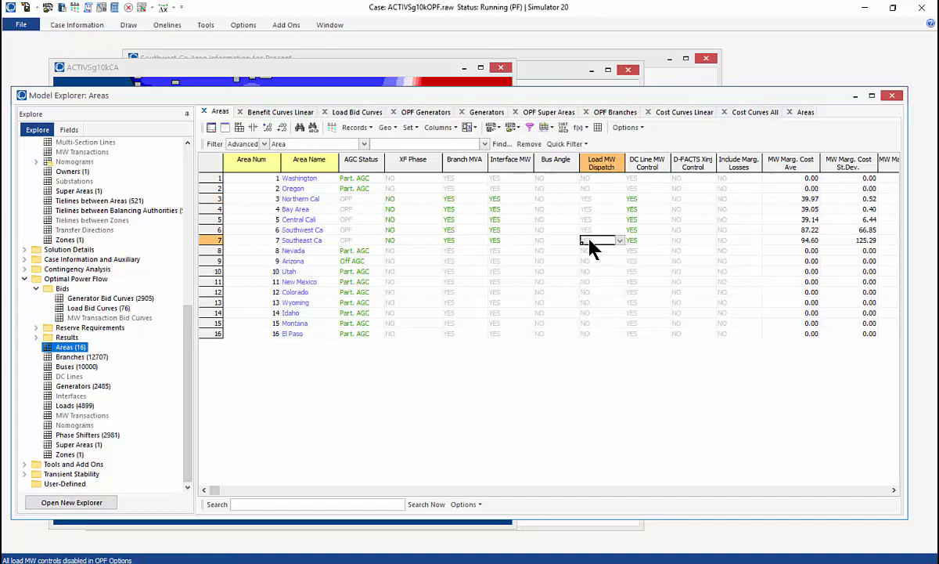
Turn off Disable All Load MW Controls in the LP OPF common options and solve the LP OPF.
{"action": "left_click", "coordinate": [146, 9]}
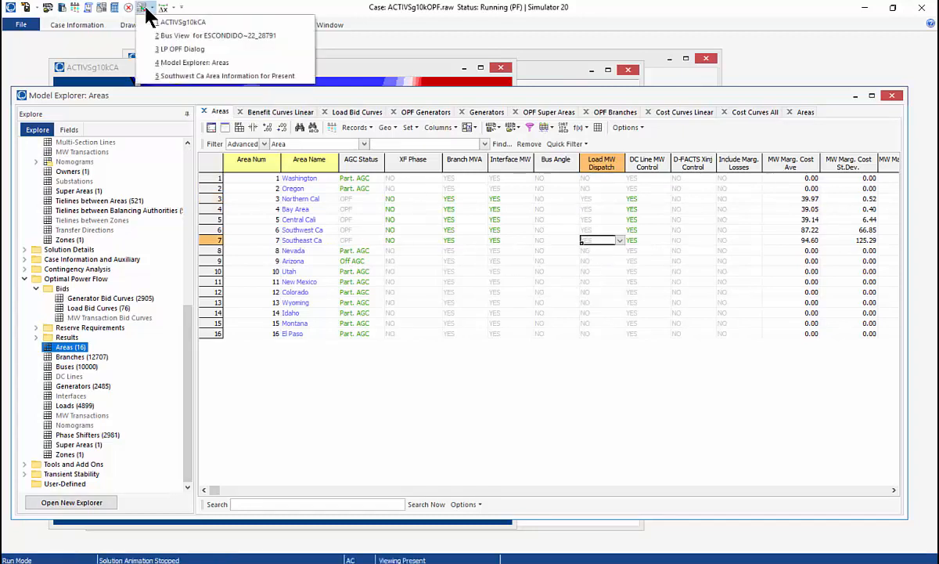
{"action": "left_click", "coordinate": [153, 46]}
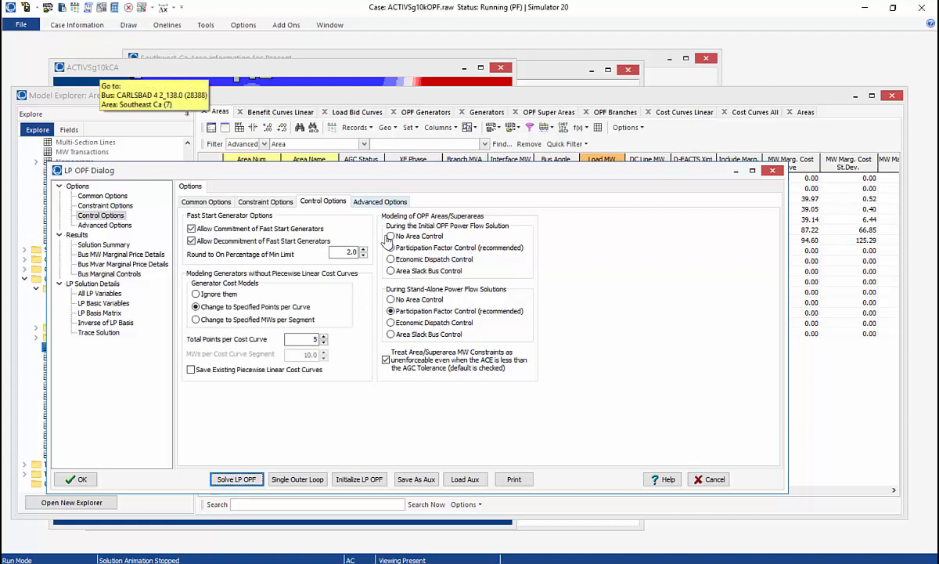
{"action": "left_click", "coordinate": [203, 205]}
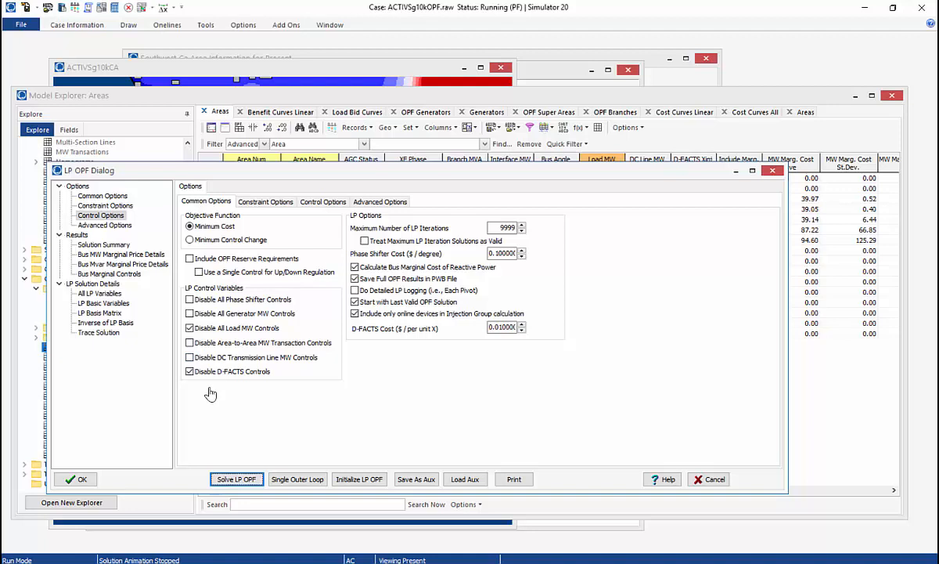
{"action": "left_click", "coordinate": [190, 331]}
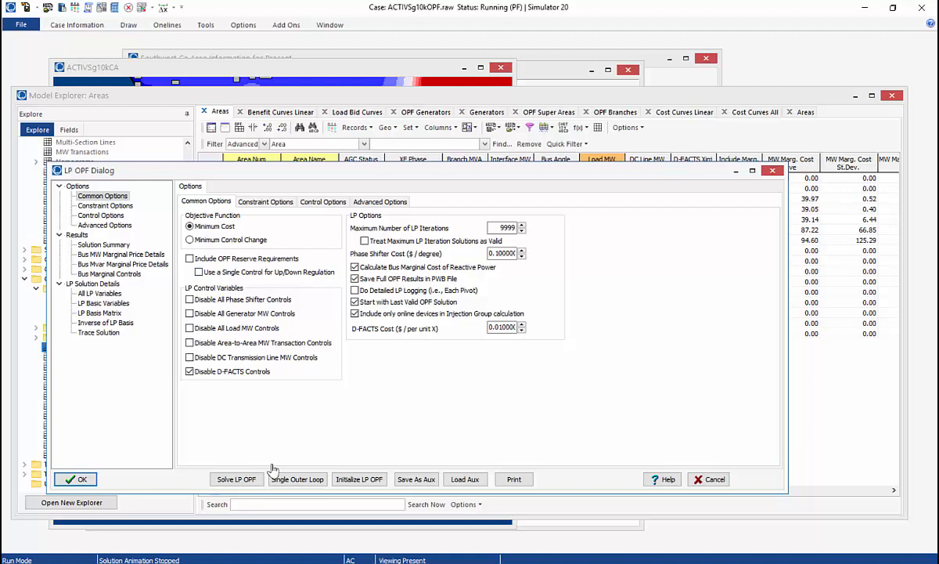
{"action": "left_click", "coordinate": [240, 480]}
{"action": "left_click", "coordinate": [237, 479]}
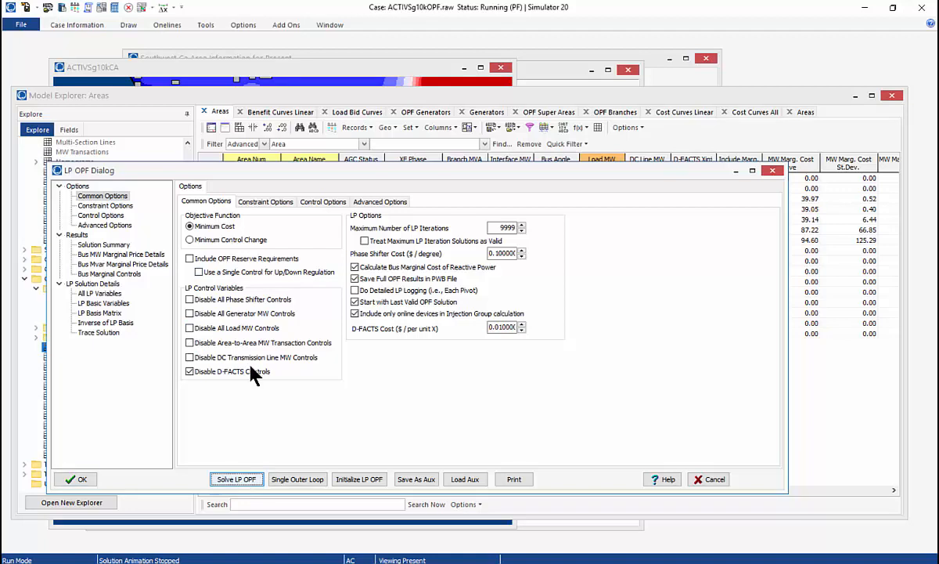
Review the end of the message log for unenforceable line MVA constraints in the new OPF solution.
{"action": "left_click", "coordinate": [89, 9]}
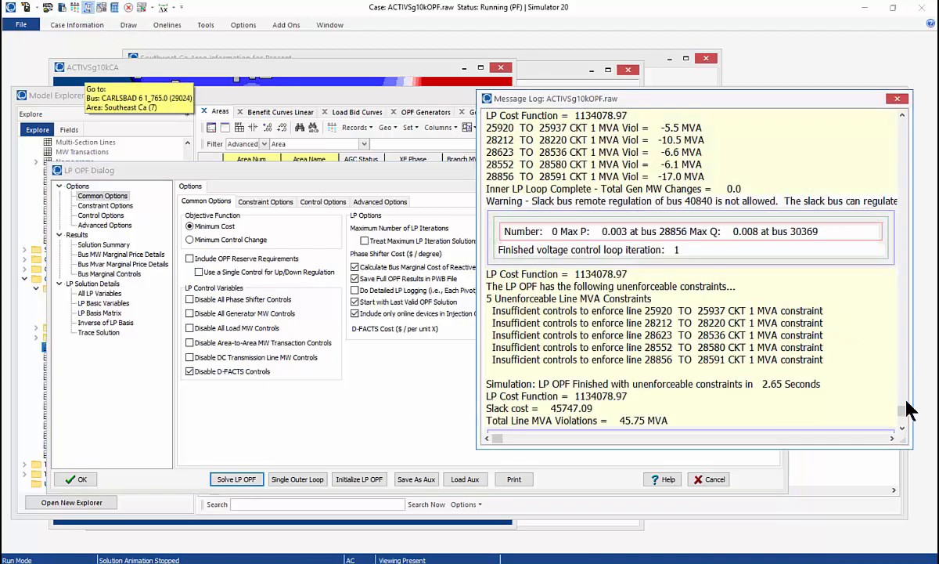
{"action": "scroll", "coordinate": [906, 413], "scroll_direction": "down", "scroll_amount": 10}
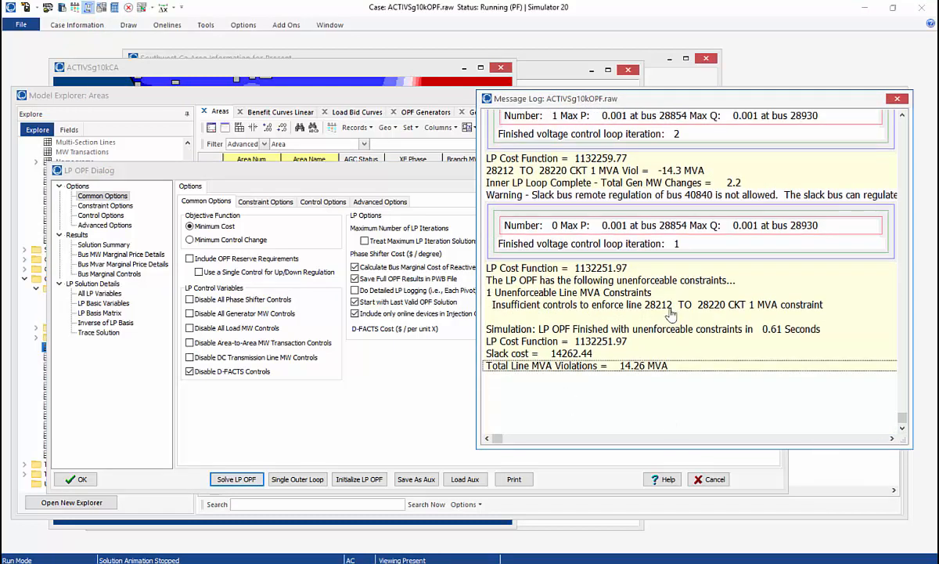
{"action": "left_click", "coordinate": [897, 99]}
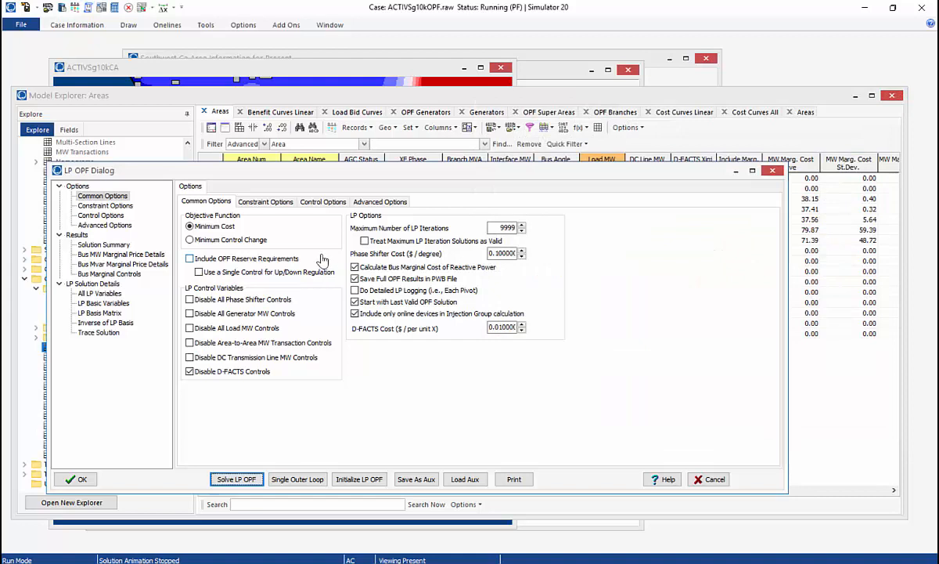
Return to the Benefit Curves Linear table and examine the dispatched MW of the loads with Piecewise Linear benefit models.
{"action": "left_click", "coordinate": [418, 102]}
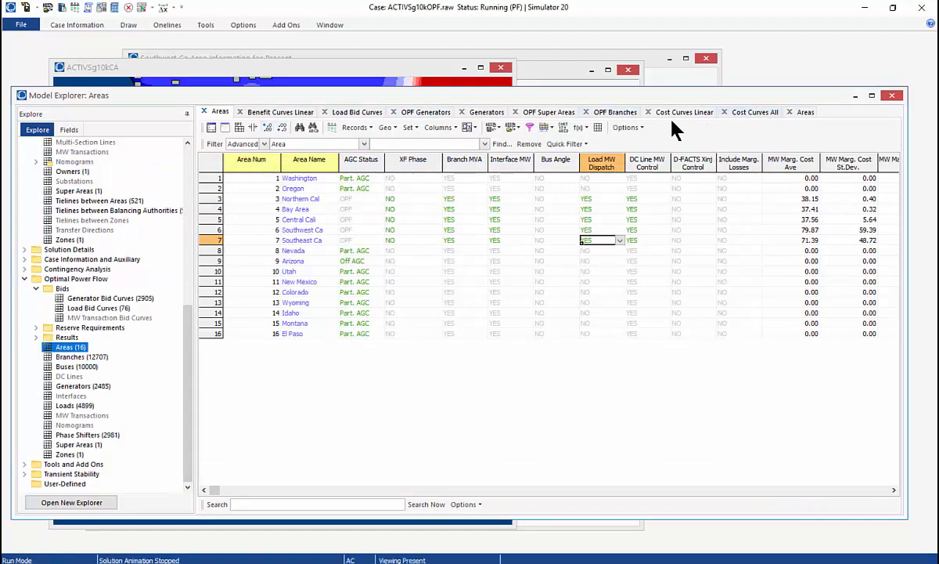
{"action": "left_click", "coordinate": [324, 112]}
{"action": "left_click", "coordinate": [280, 112]}
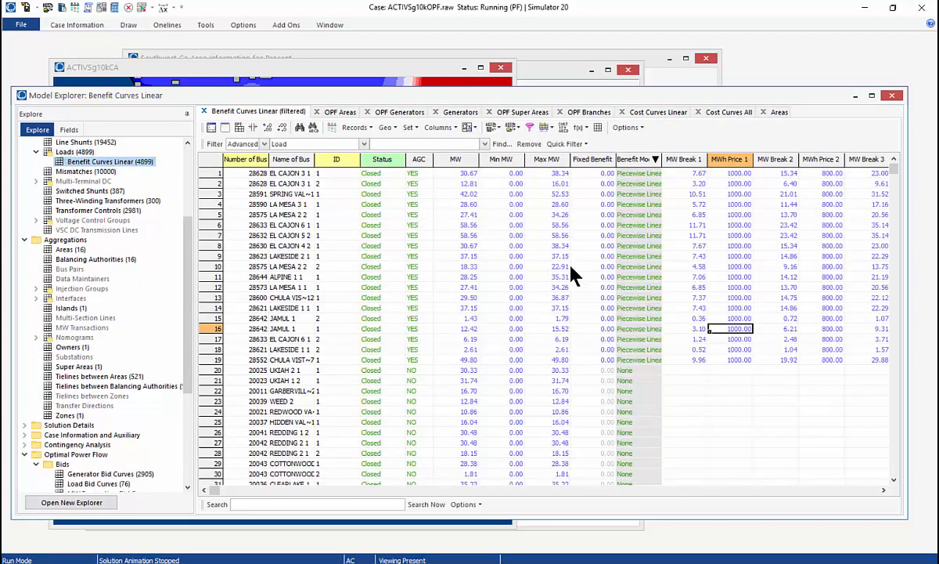
{"action": "left_click", "coordinate": [468, 177]}
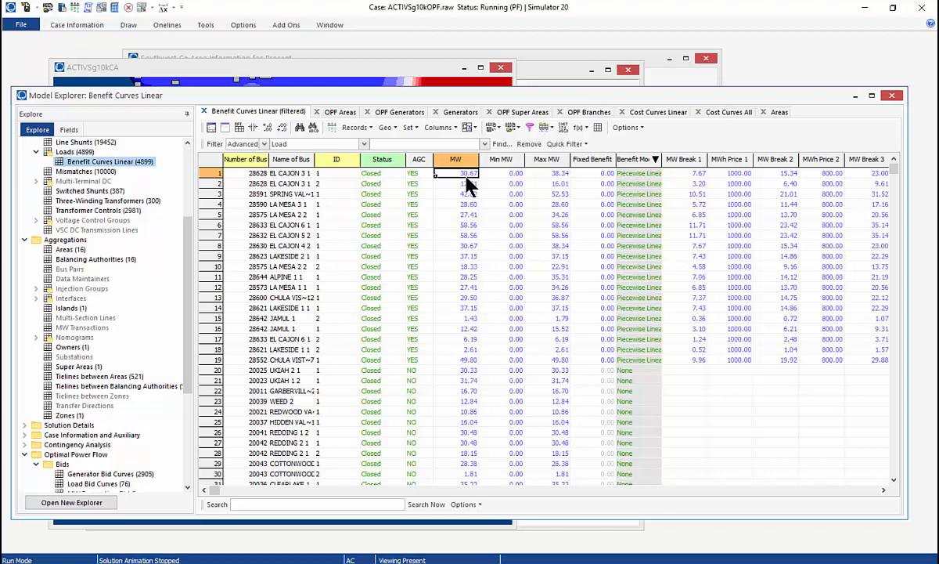
{"action": "left_click_drag", "start_coordinate": [467, 178], "coordinate": [465, 356]}
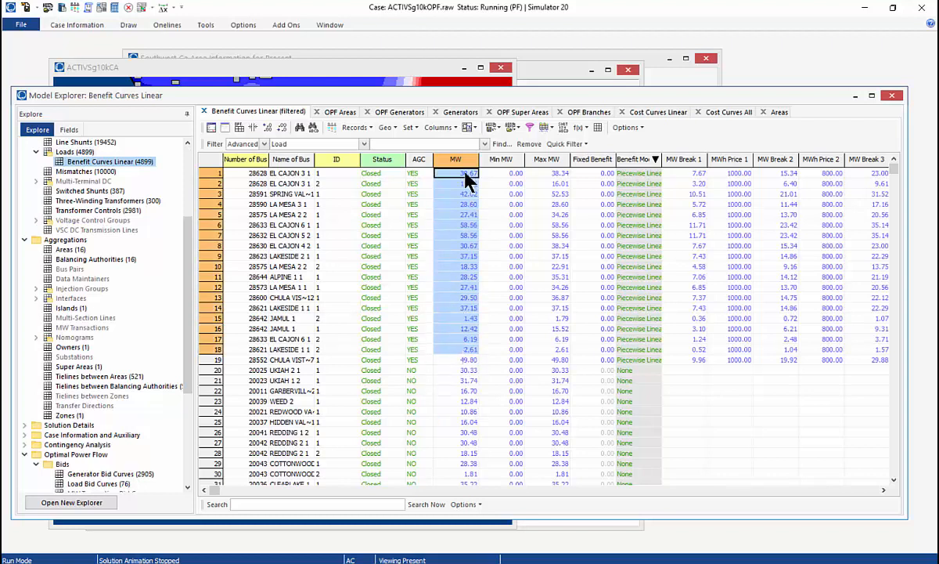
Re-sort the loads by Benefit Model with Piecewise Linear first and compare their dispatched MW with Max MW.
{"action": "left_click", "coordinate": [557, 160]}
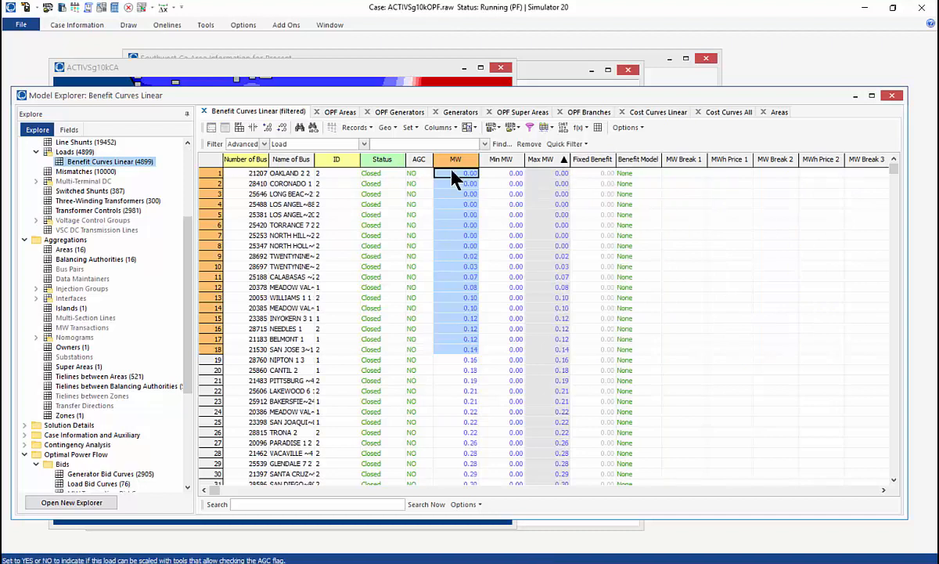
{"action": "left_click", "coordinate": [635, 168]}
{"action": "left_click", "coordinate": [635, 168]}
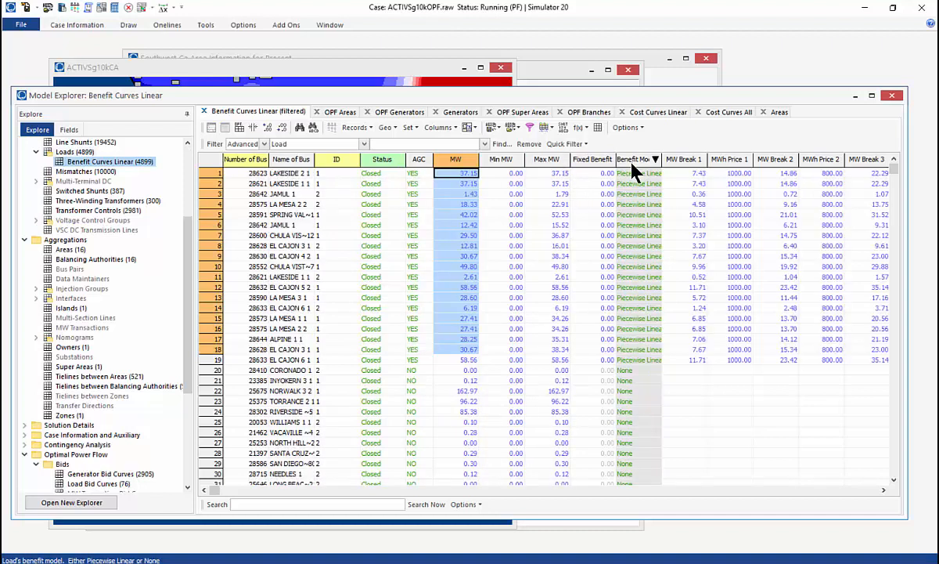
{"action": "left_click", "coordinate": [559, 195]}
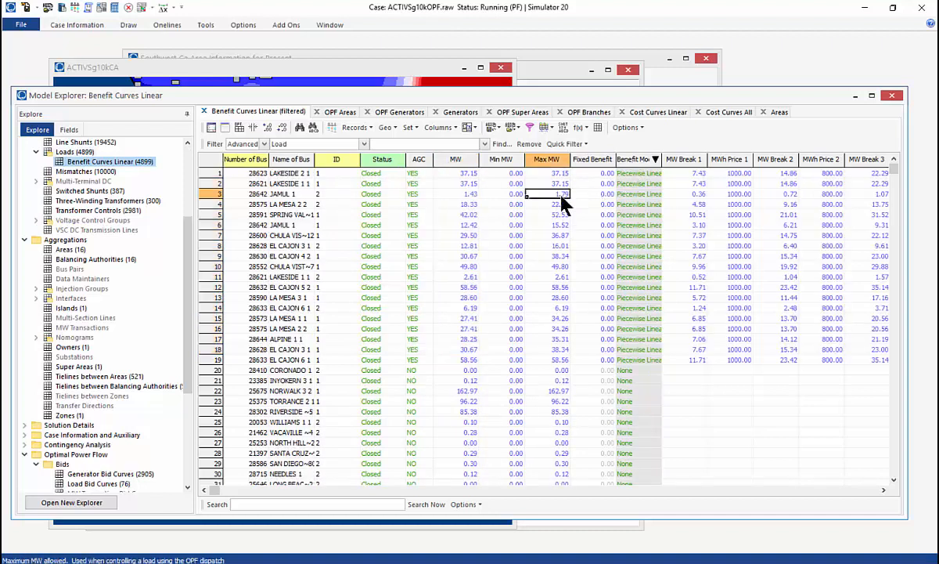
{"action": "left_click", "coordinate": [570, 359]}
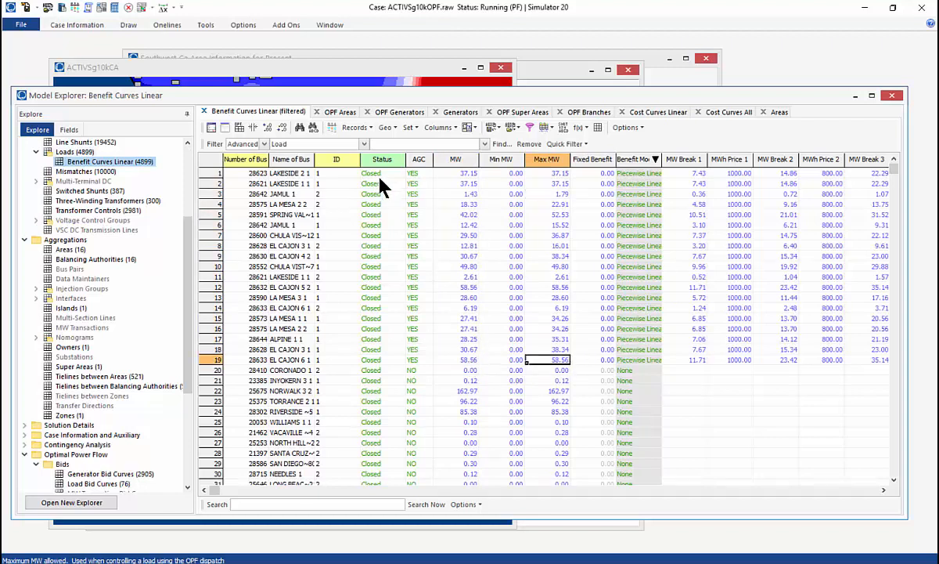
Open the list of all LP variables in the LP OPF dialog and find the load MW controls near its end.
{"action": "left_click", "coordinate": [143, 9]}
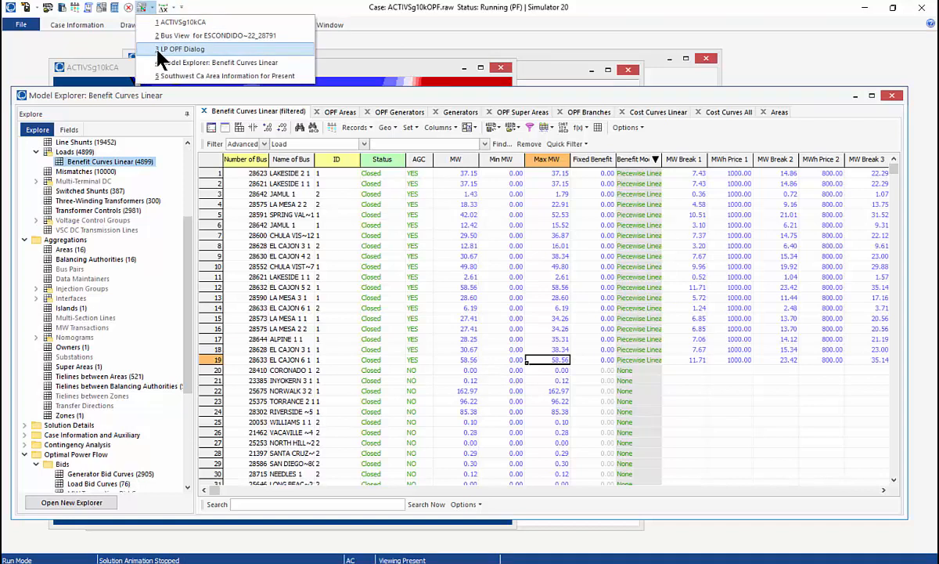
{"action": "left_click", "coordinate": [146, 46]}
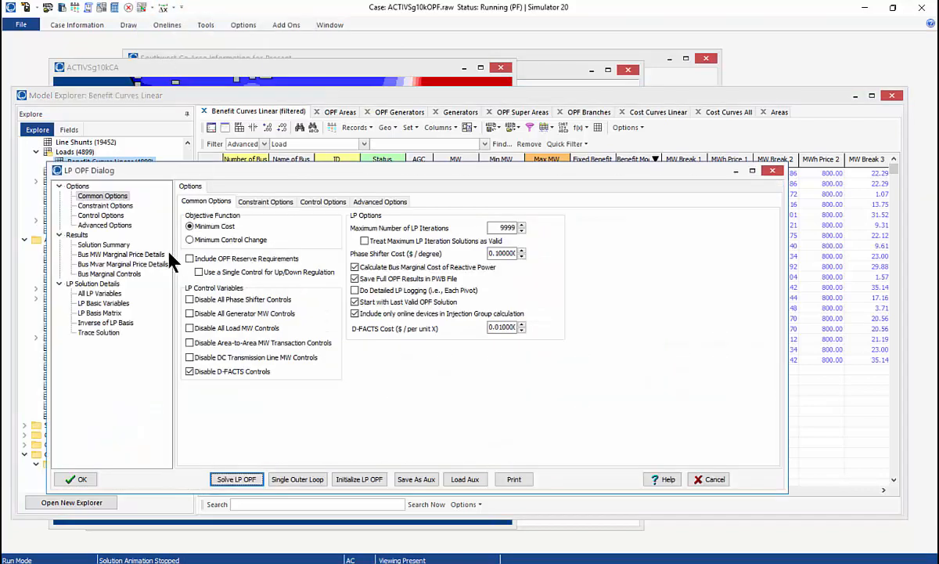
{"action": "left_click", "coordinate": [113, 292]}
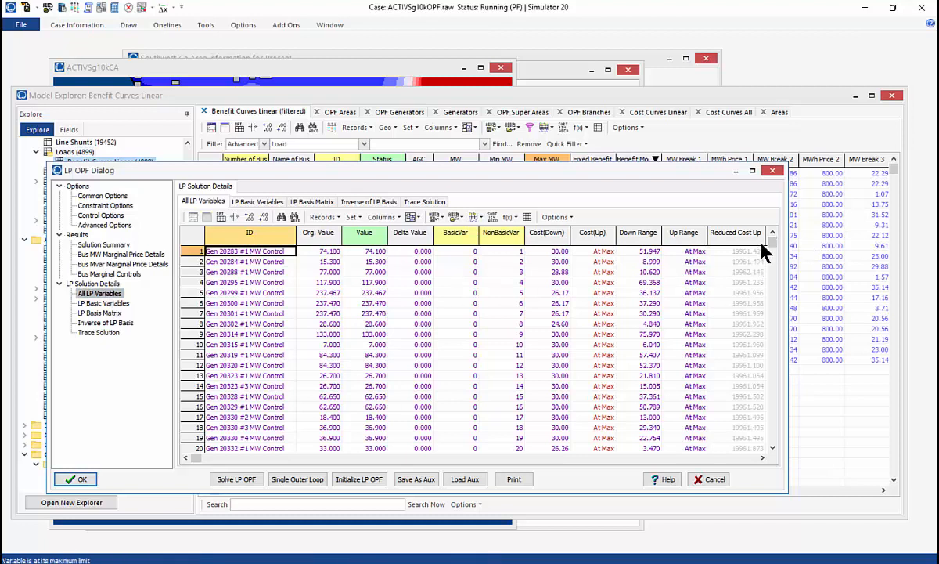
{"action": "left_click_drag", "start_coordinate": [775, 244], "coordinate": [782, 453]}
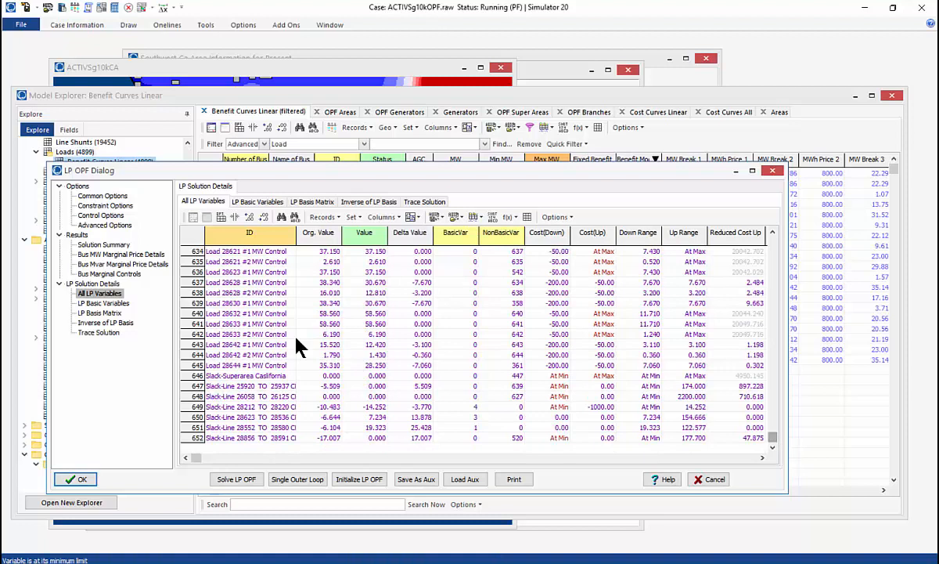
{"action": "left_click", "coordinate": [270, 355]}
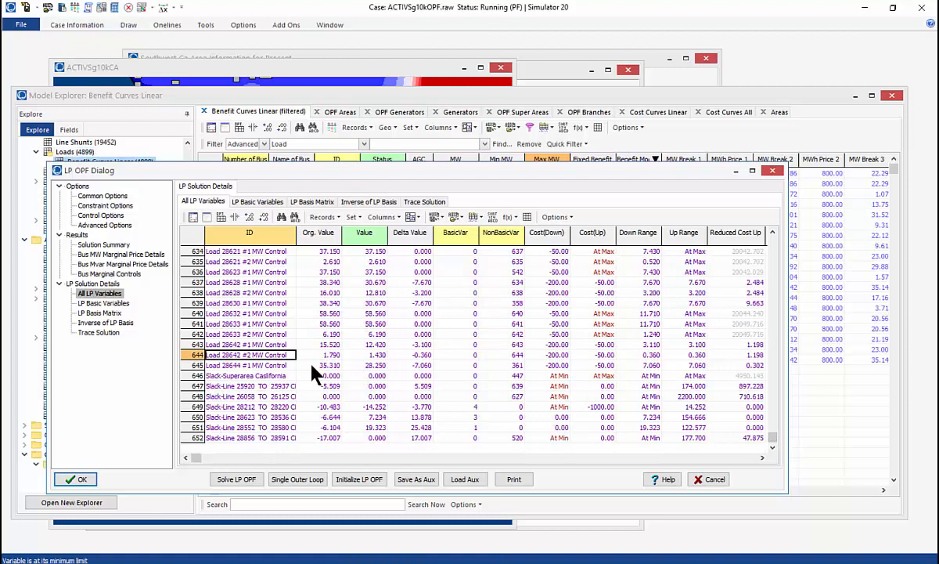
Examine the original values, new values and delta values of the load MW controls among the LP variables.
{"action": "left_click", "coordinate": [772, 233]}
{"action": "left_click", "coordinate": [772, 233]}
{"action": "left_click", "coordinate": [772, 233]}
{"action": "left_click", "coordinate": [773, 232]}
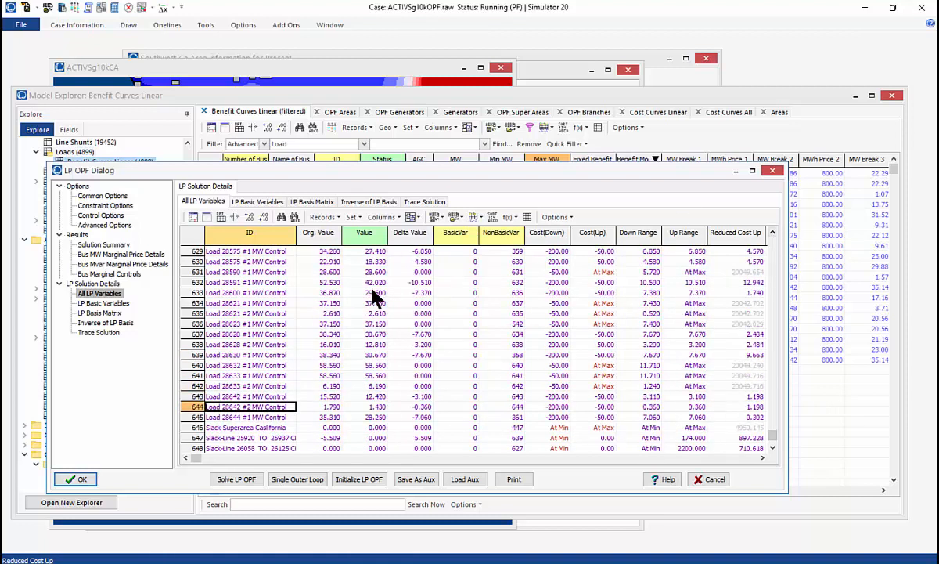
{"action": "left_click", "coordinate": [419, 271]}
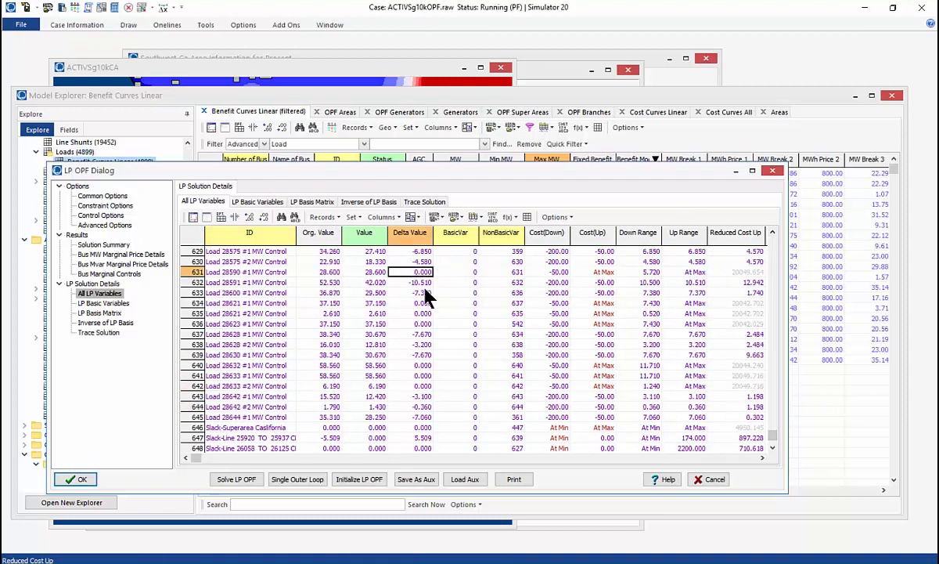
{"action": "left_click", "coordinate": [773, 232]}
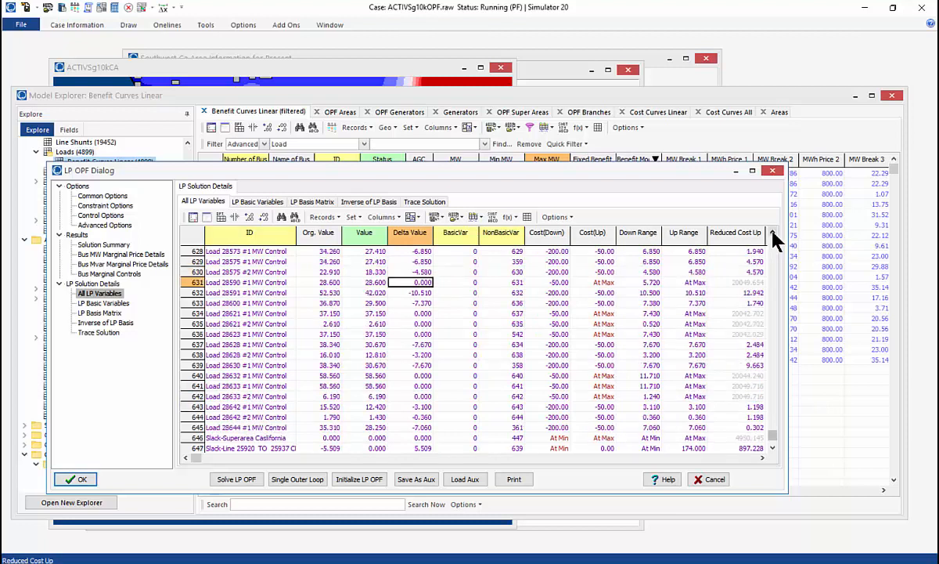
{"action": "left_click", "coordinate": [772, 232]}
{"action": "left_click", "coordinate": [773, 232]}
{"action": "left_click", "coordinate": [772, 232]}
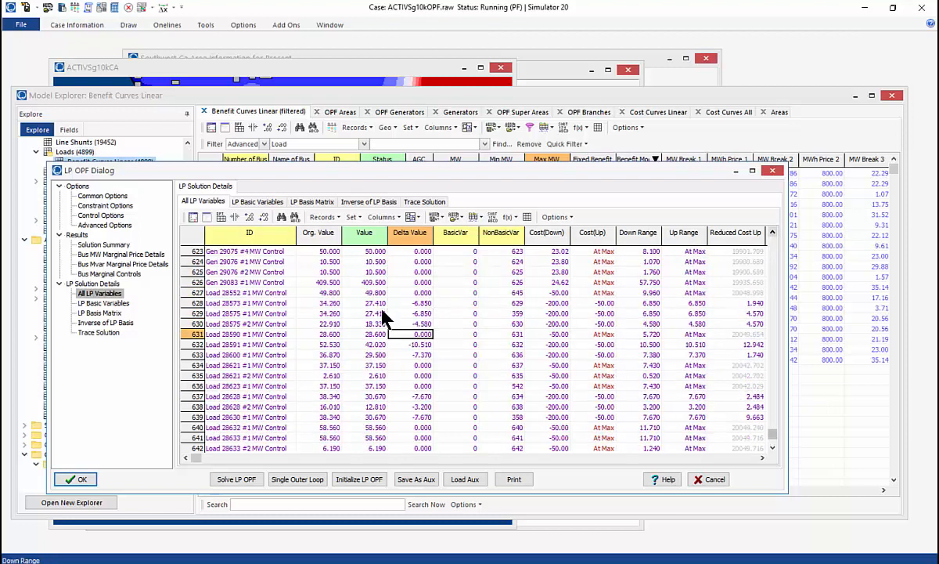
{"action": "left_click_drag", "start_coordinate": [419, 303], "coordinate": [450, 417]}
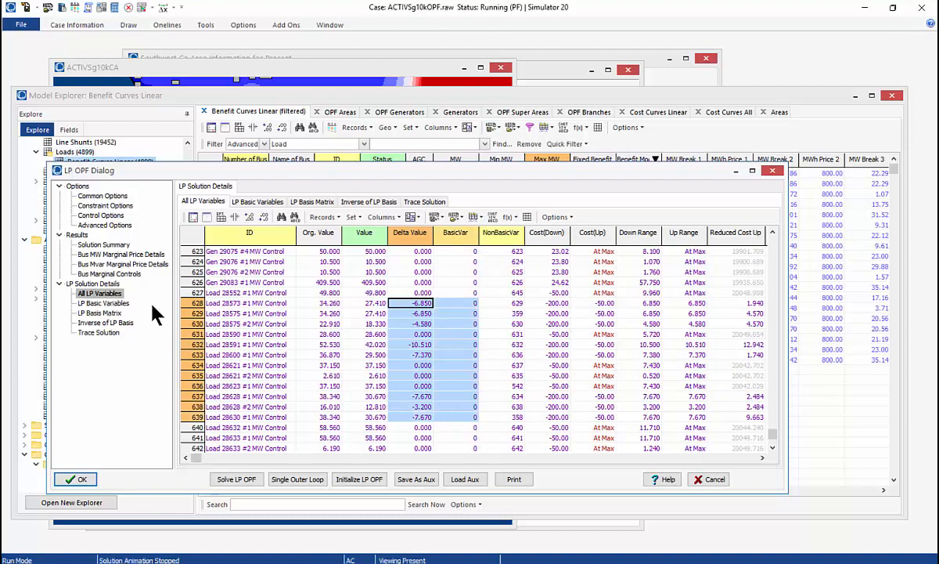
Review the constraints, lambdas and sensitivities across the LP Basis Matrix, and view the LP Basic Variables.
{"action": "left_click", "coordinate": [108, 312]}
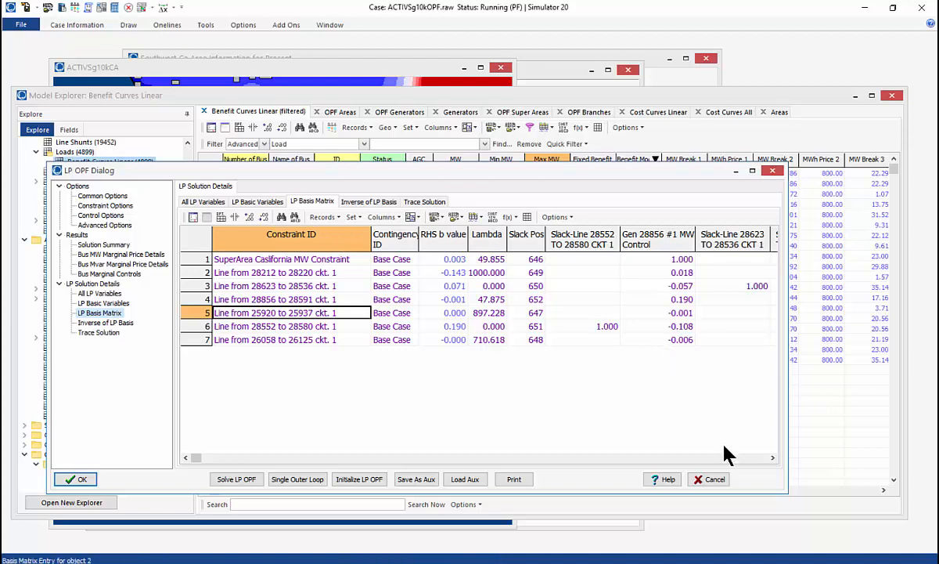
{"action": "left_click", "coordinate": [773, 458]}
{"action": "left_click", "coordinate": [772, 458]}
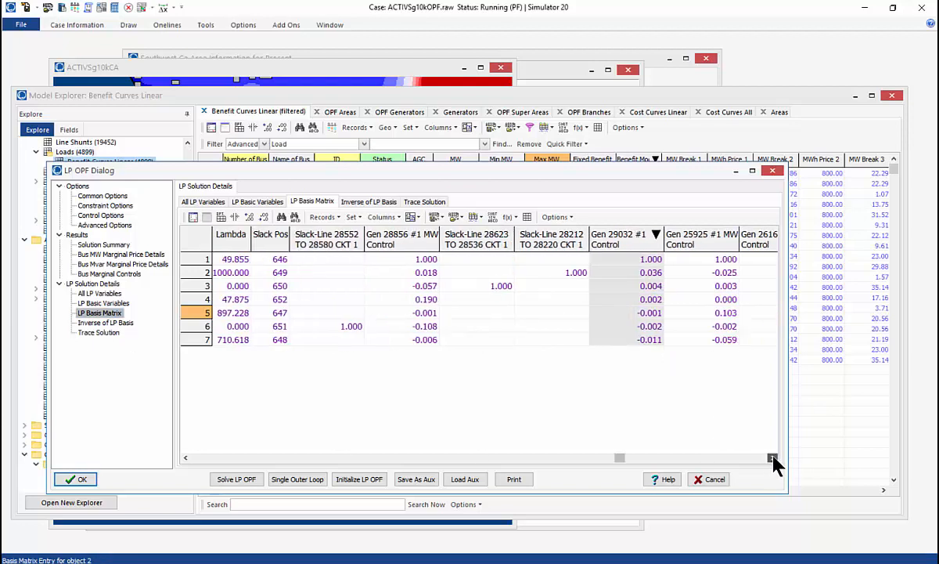
{"action": "left_click", "coordinate": [773, 458]}
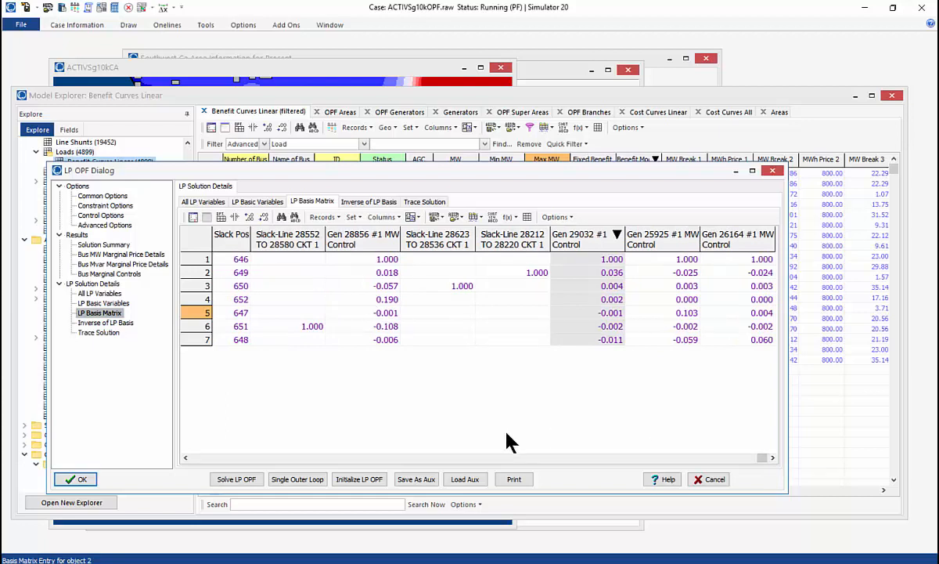
{"action": "left_click", "coordinate": [185, 458]}
{"action": "left_click", "coordinate": [186, 458]}
{"action": "left_click", "coordinate": [186, 458]}
{"action": "left_click", "coordinate": [186, 458]}
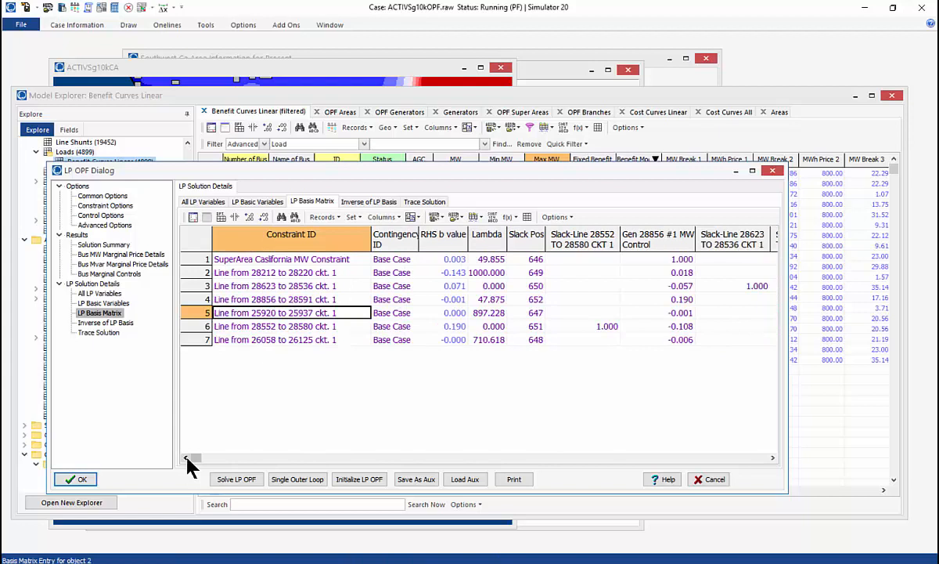
{"action": "left_click", "coordinate": [111, 303]}
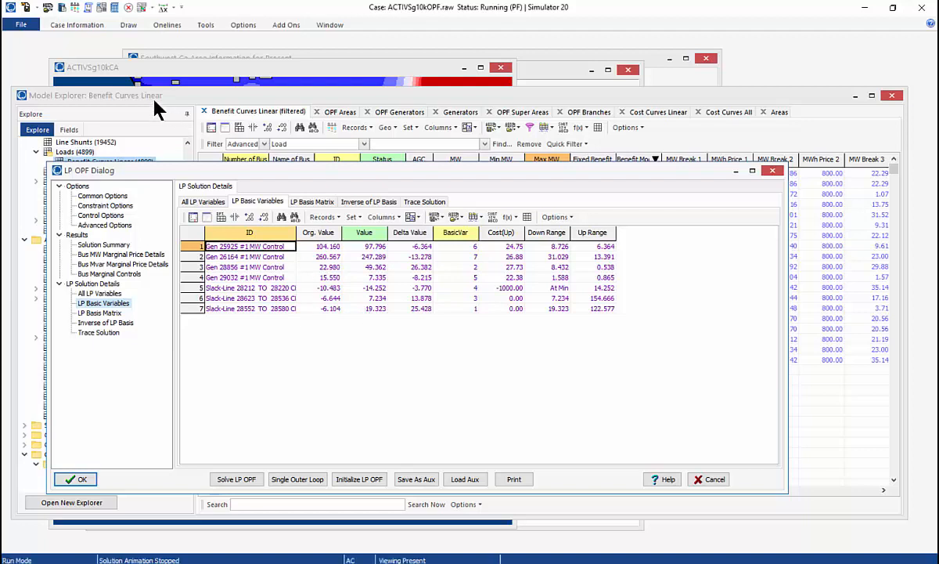
Bring up the ACTIVSg10kCA oneline in its saved California view and review the contour.
{"action": "left_click", "coordinate": [168, 76]}
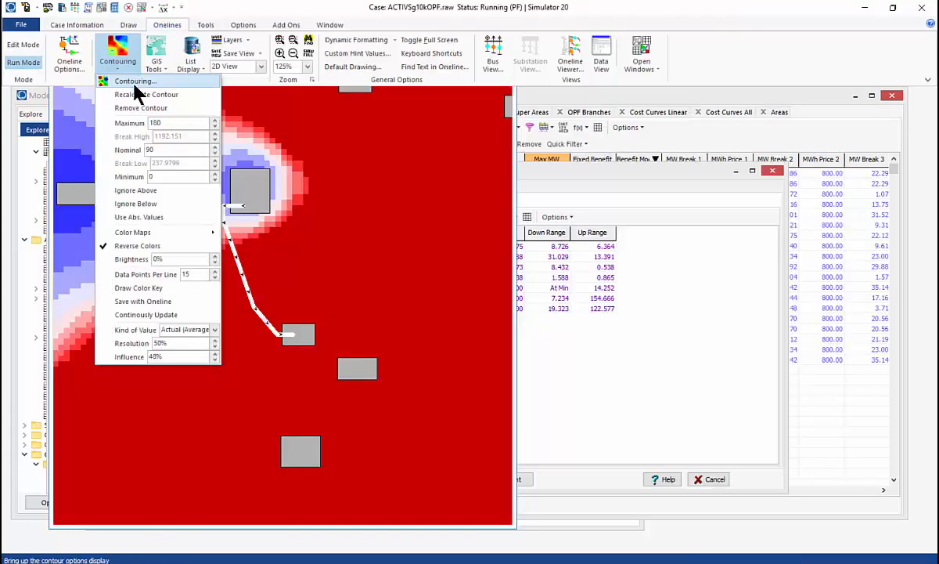
{"action": "left_click", "coordinate": [235, 53]}
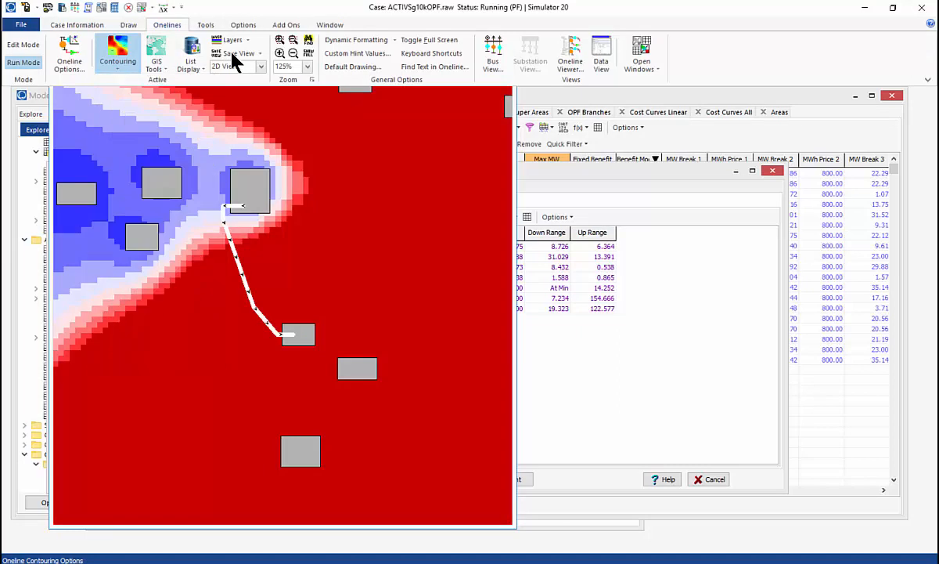
{"action": "left_click", "coordinate": [235, 53]}
{"action": "left_click", "coordinate": [225, 76]}
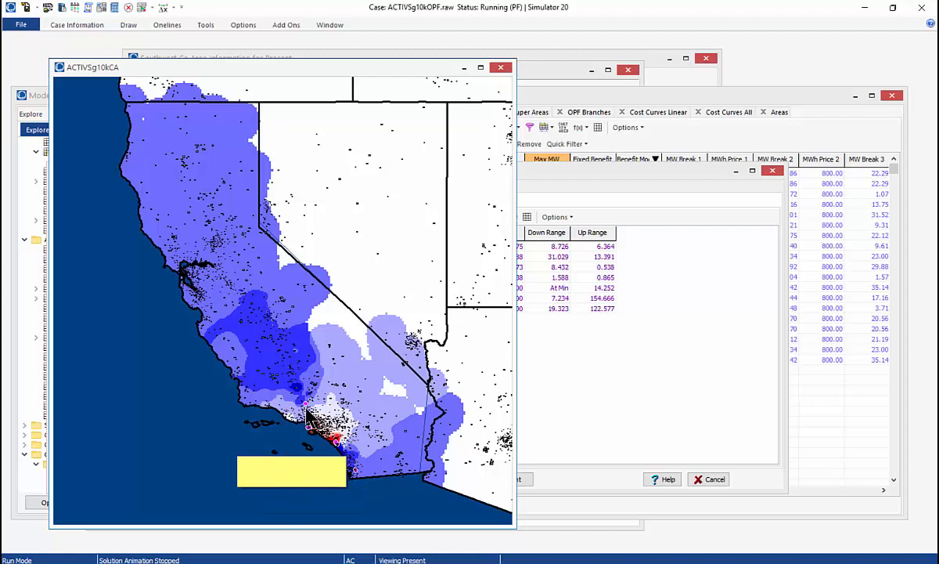
{"action": "left_click", "coordinate": [159, 28]}
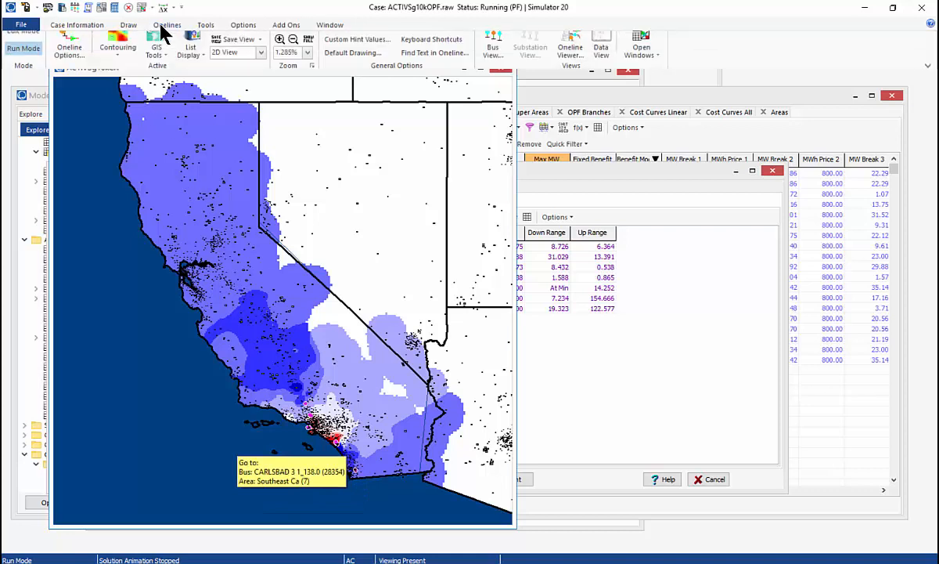
{"action": "left_click", "coordinate": [116, 61]}
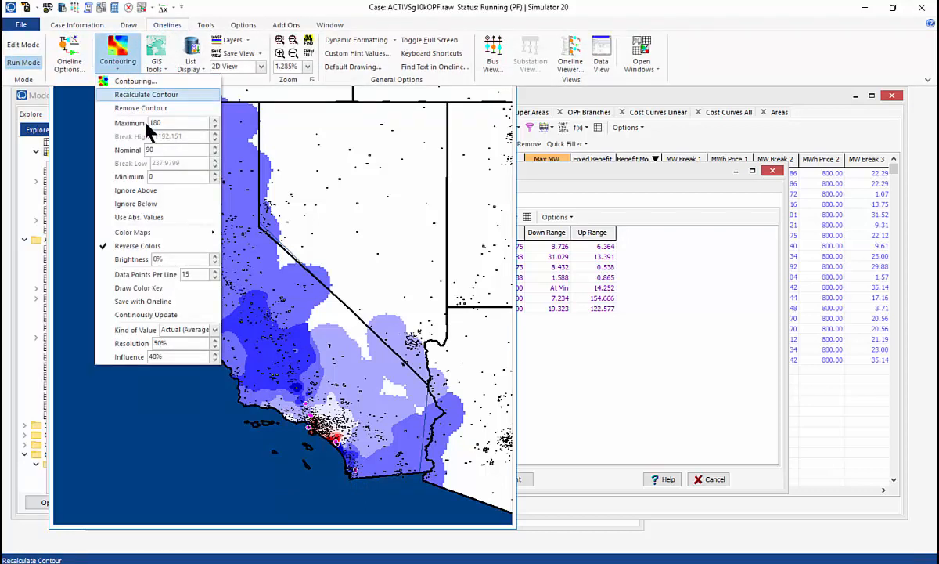
{"action": "left_click", "coordinate": [367, 497]}
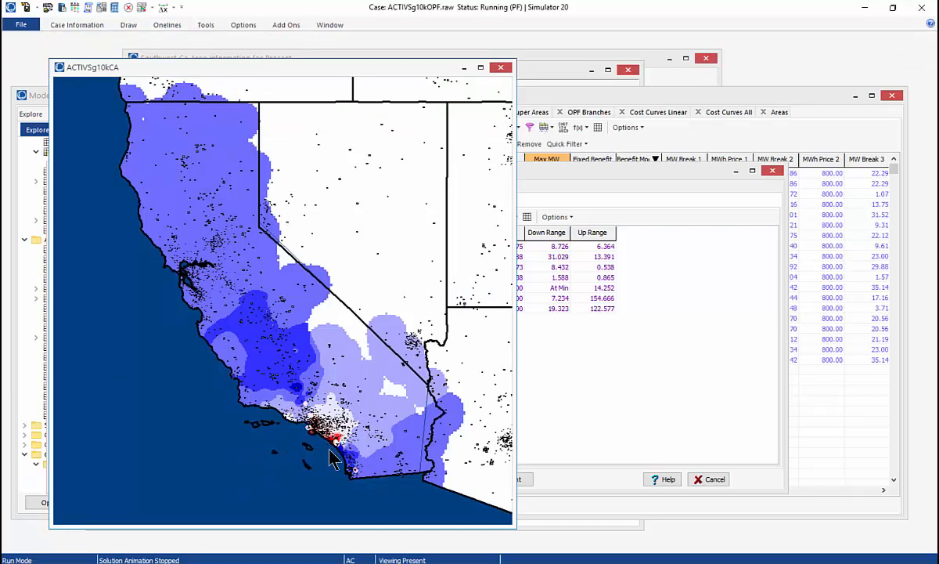
Switch the ACTIVSg10kCA oneline to the saved San Diego view to inspect the contour there.
{"action": "left_click", "coordinate": [165, 25]}
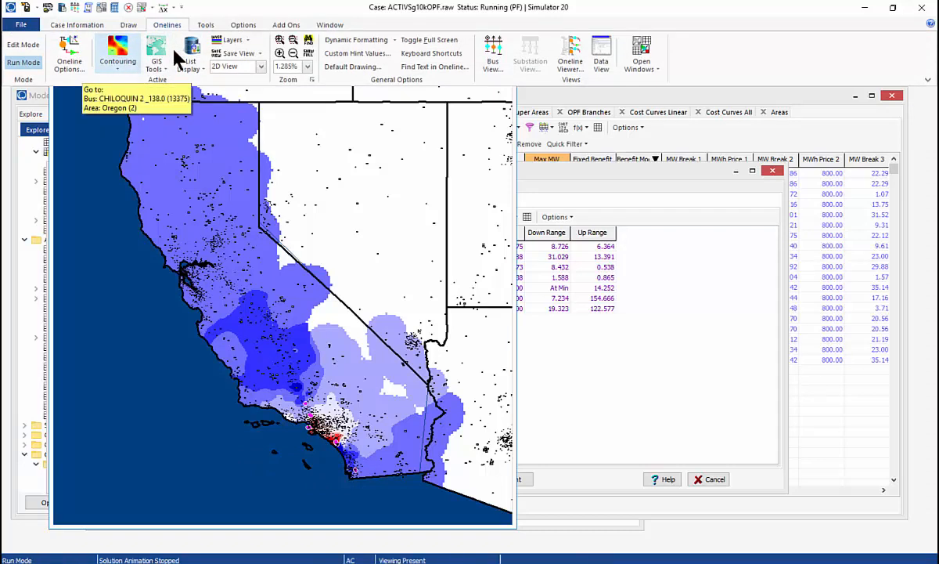
{"action": "left_click", "coordinate": [233, 53]}
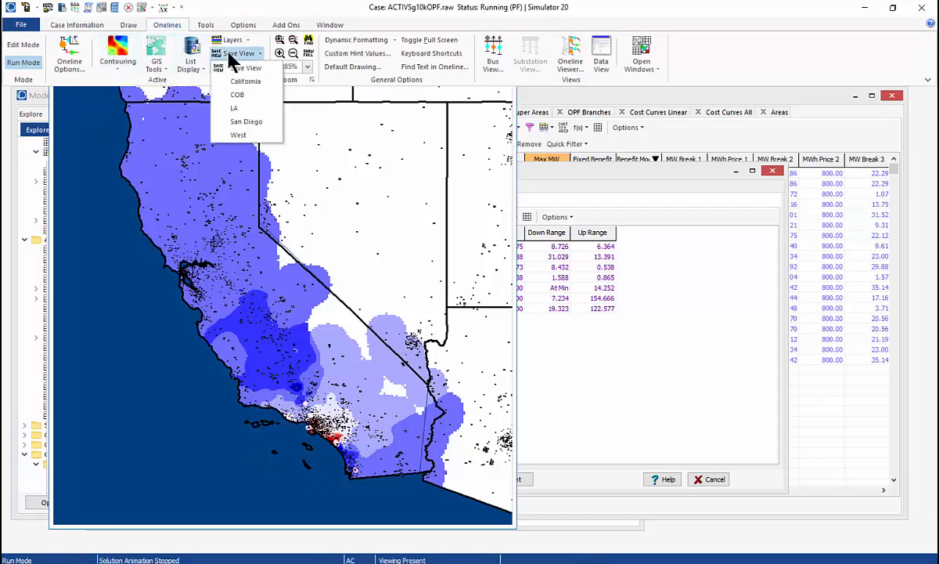
{"action": "left_click", "coordinate": [252, 122]}
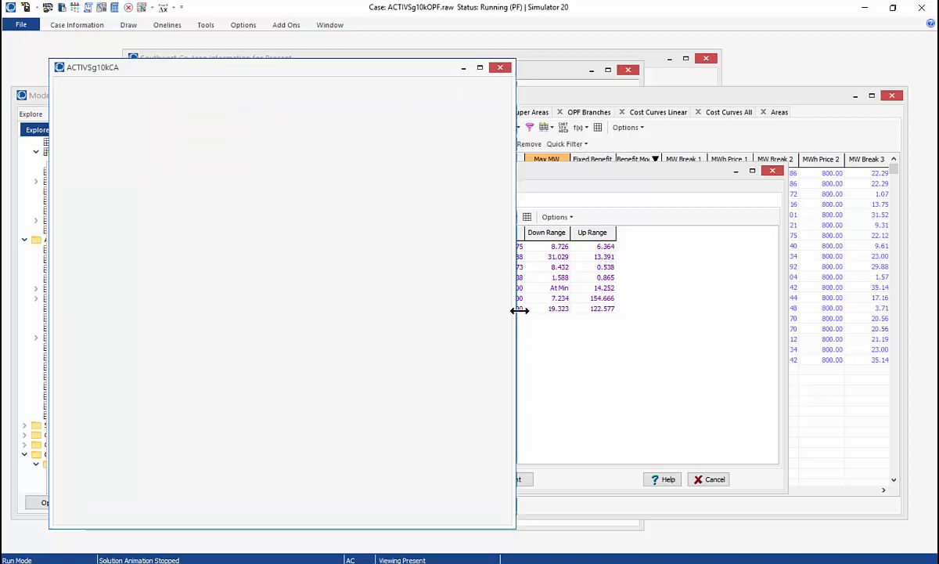
{"action": "left_click_drag", "start_coordinate": [516, 309], "coordinate": [540, 321]}
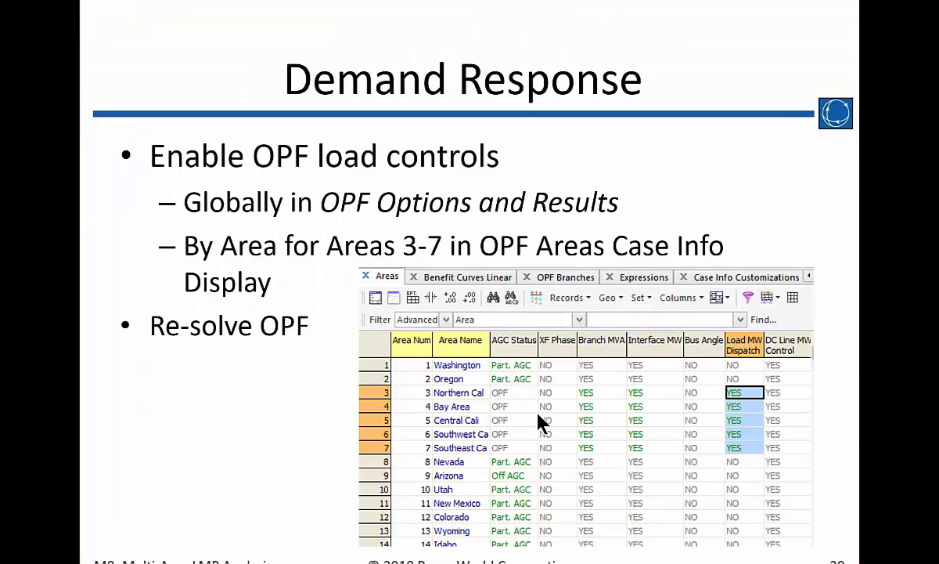
{"action": "key", "text": "Right"}
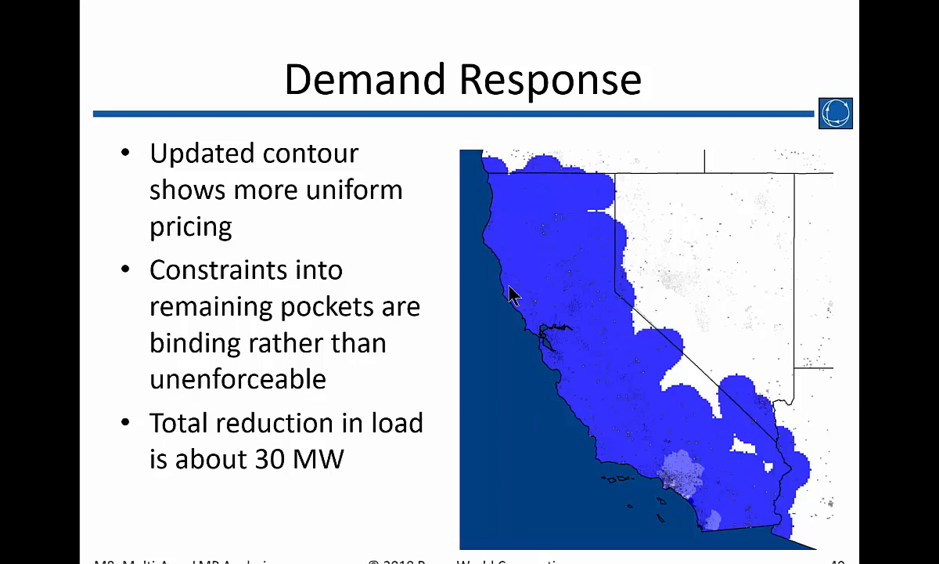
{"action": "left_click", "coordinate": [308, 449]}
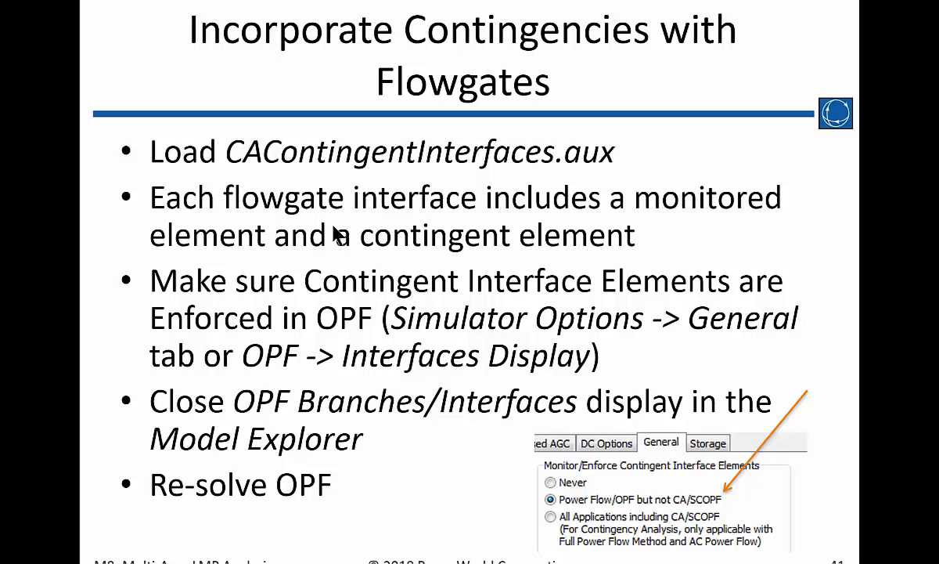
Switch back to Simulator, open CAContingentInterfaces.aux from the auxiliary file chooser in Notepad and examine its interface definitions.
{"action": "key", "text": "alt+Tab"}
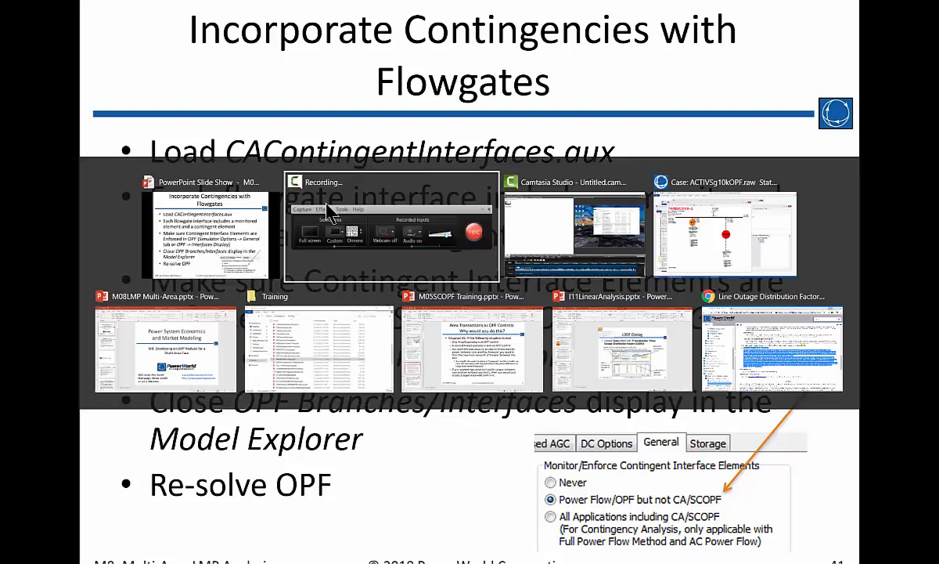
{"action": "key", "text": "Tab"}
{"action": "key", "text": "Tab"}
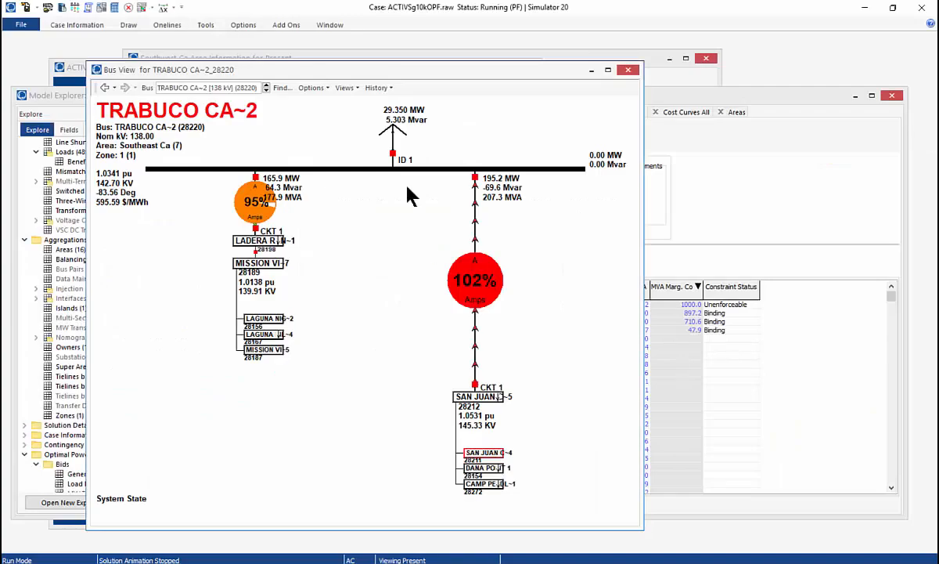
{"action": "left_click", "coordinate": [47, 9]}
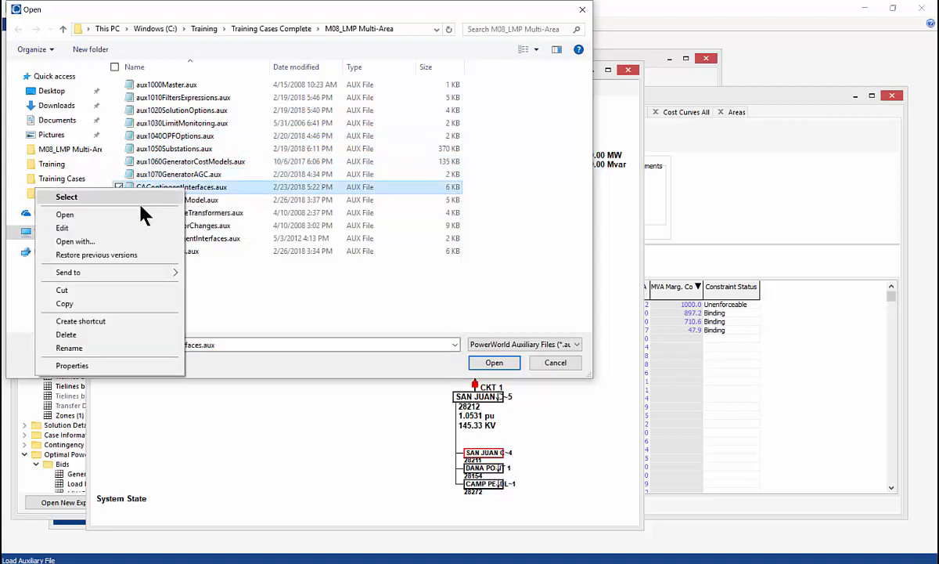
{"action": "left_click", "coordinate": [117, 229]}
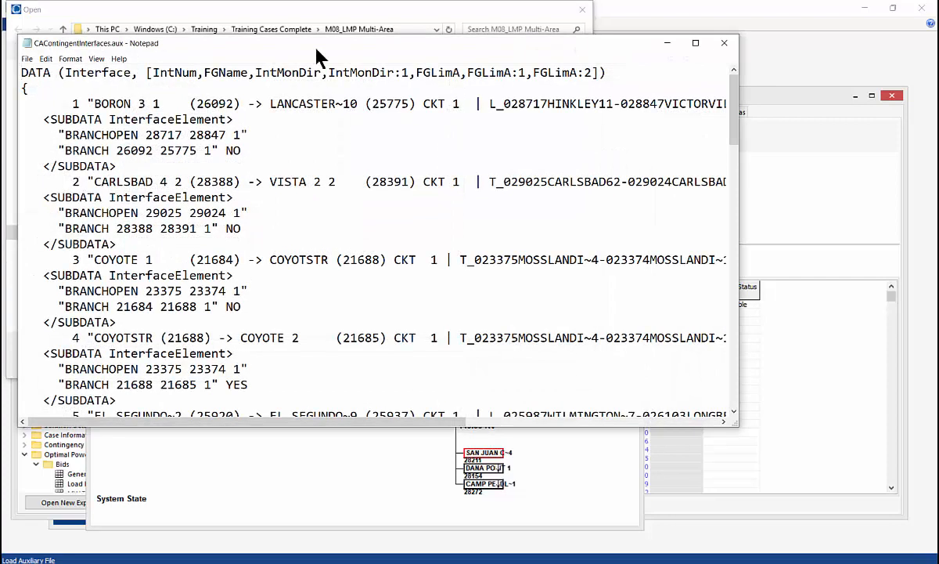
{"action": "left_click_drag", "start_coordinate": [734, 422], "coordinate": [804, 490]}
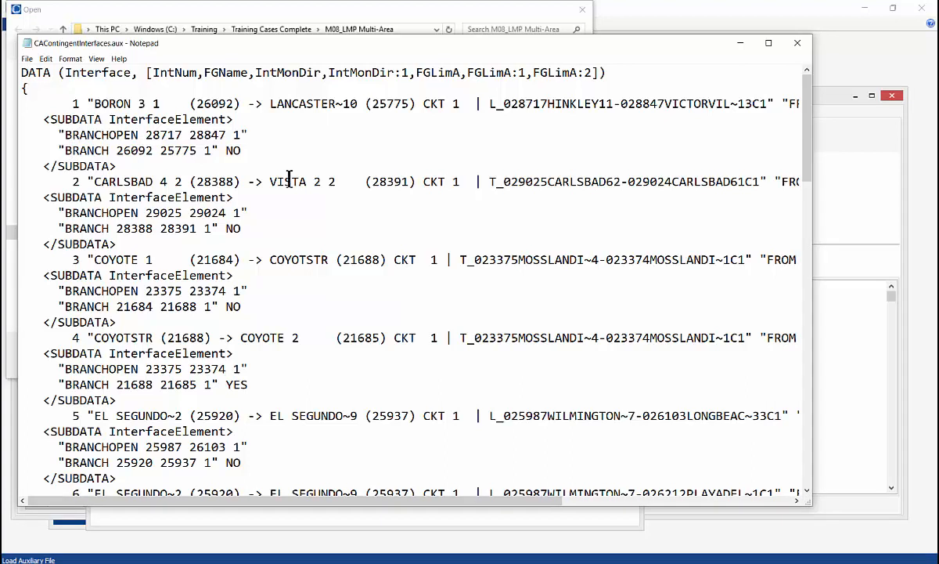
{"action": "left_click_drag", "start_coordinate": [806, 155], "coordinate": [820, 484]}
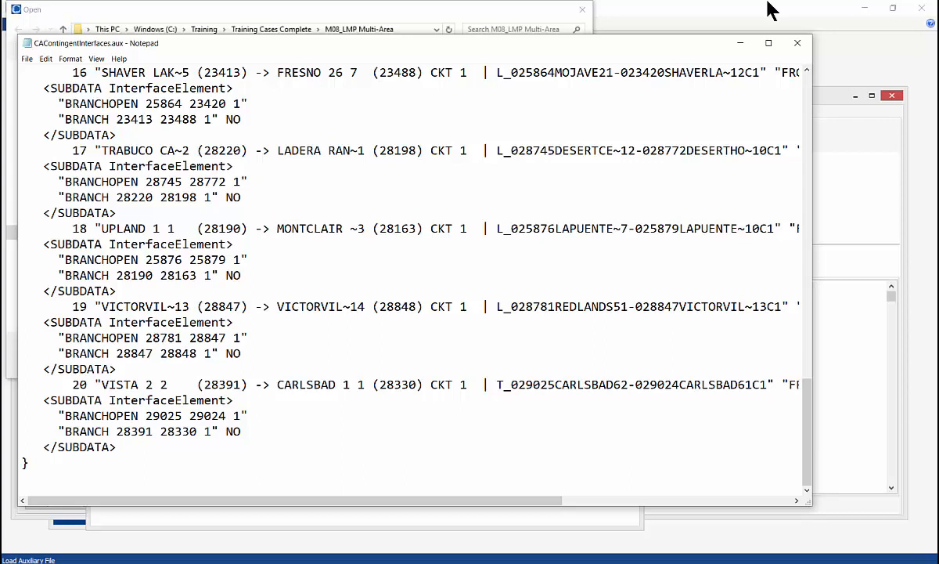
Close the Notepad view and load CAContingentInterfaces.aux, creating new interfaces for all the undefined entries.
{"action": "left_click", "coordinate": [797, 43]}
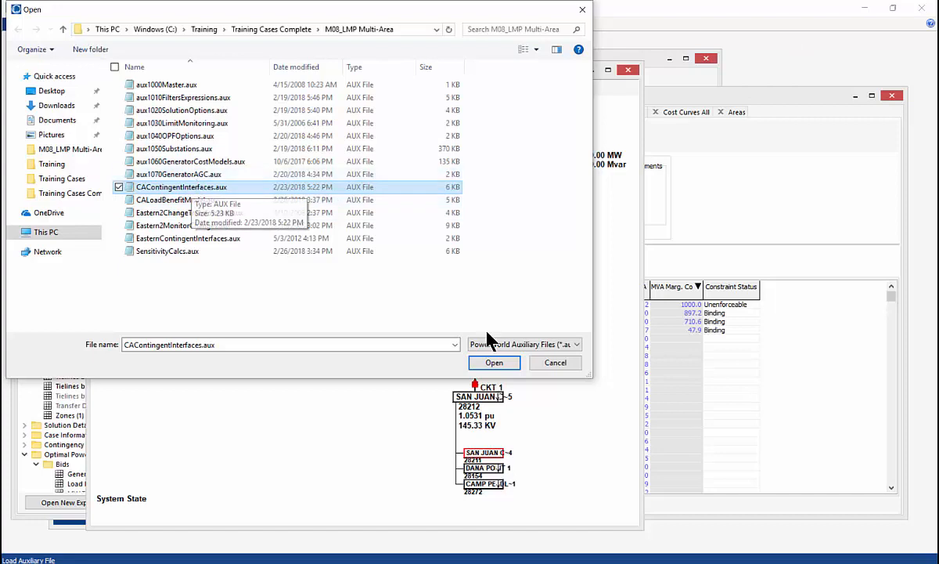
{"action": "left_click", "coordinate": [493, 363]}
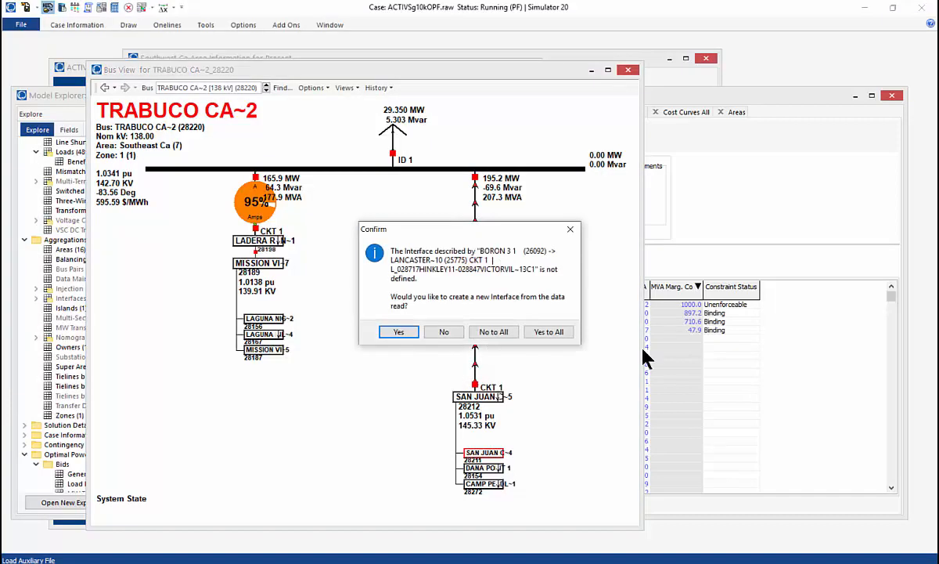
{"action": "left_click", "coordinate": [564, 332]}
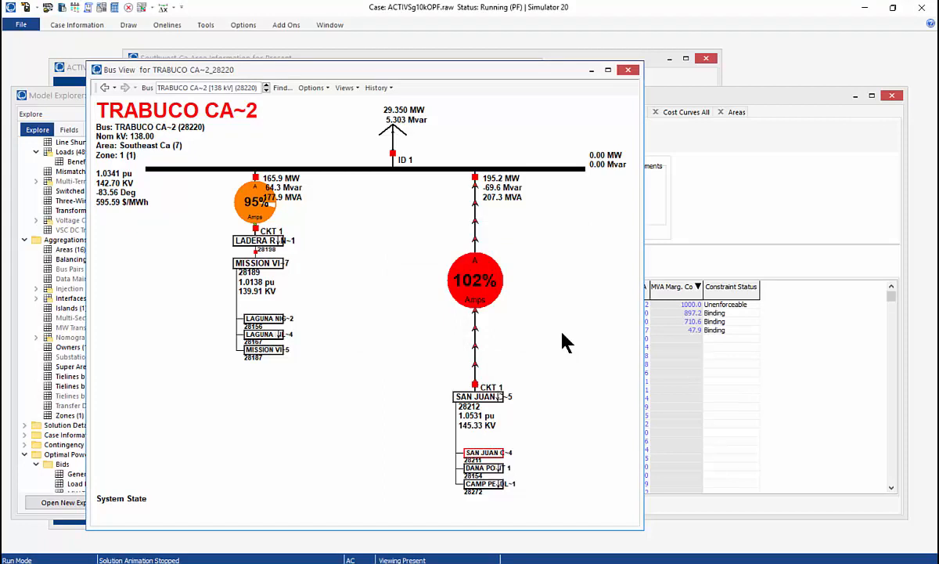
Bring up the OPF Branches display in the Model Explorer and review the interfaces list with the Name column widened.
{"action": "left_click", "coordinate": [690, 94]}
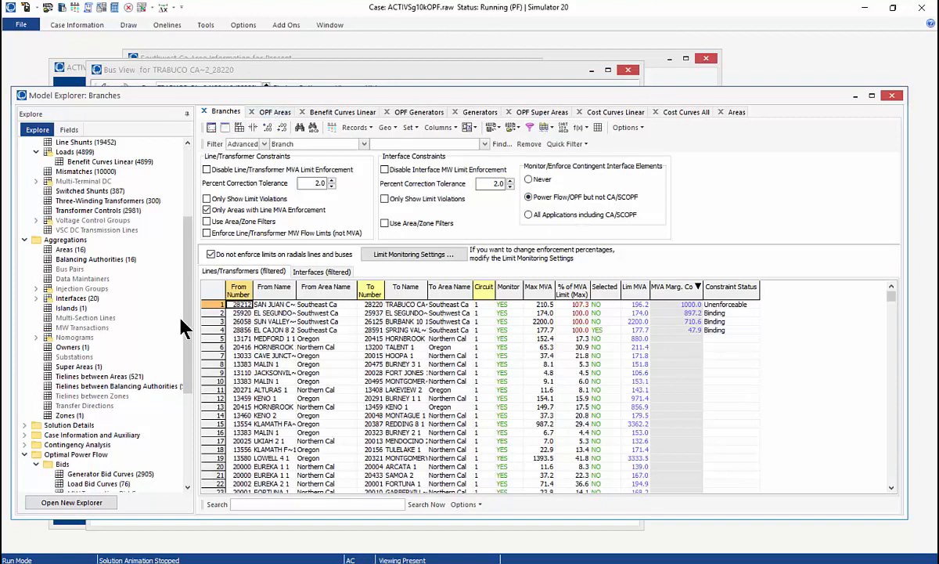
{"action": "left_click_drag", "start_coordinate": [185, 313], "coordinate": [185, 432]}
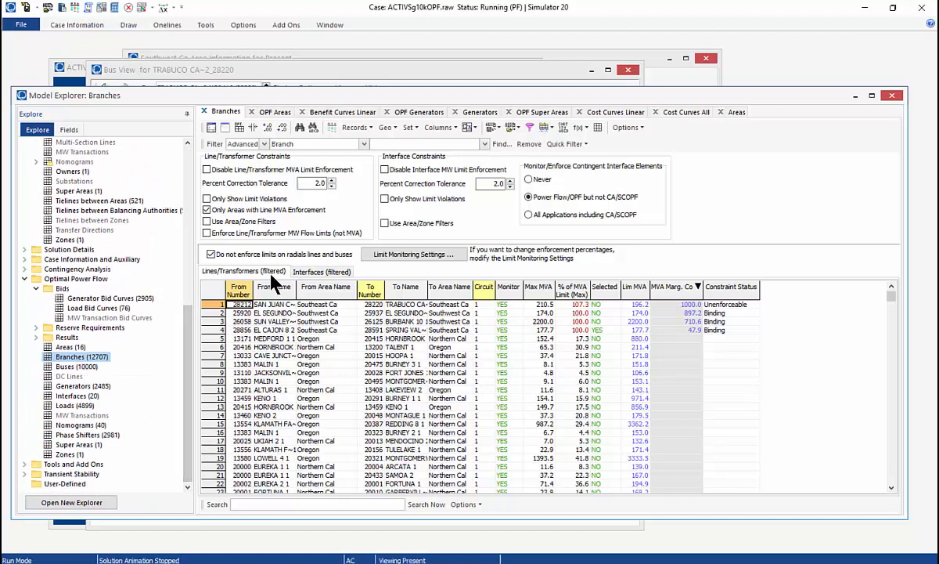
{"action": "left_click", "coordinate": [313, 271]}
{"action": "left_click", "coordinate": [249, 270]}
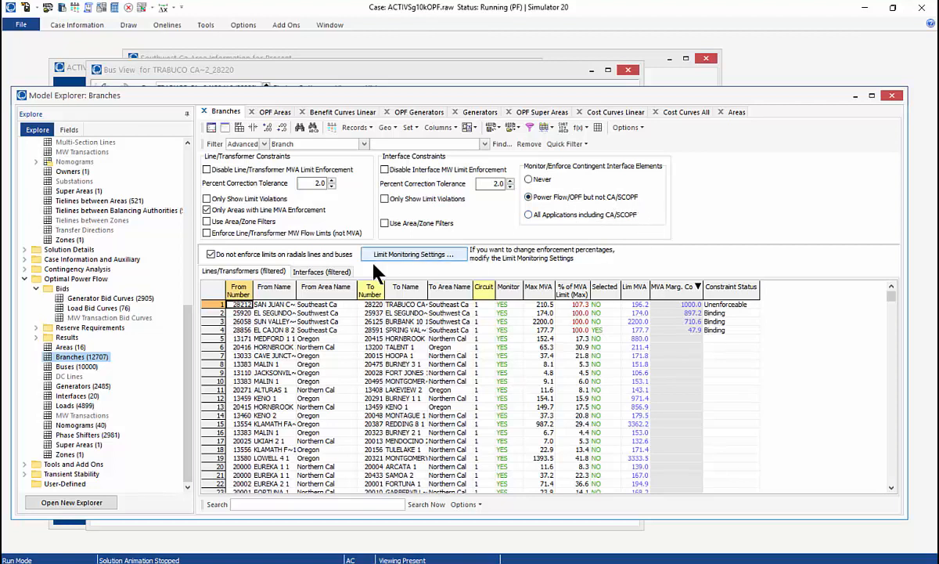
{"action": "left_click", "coordinate": [333, 270]}
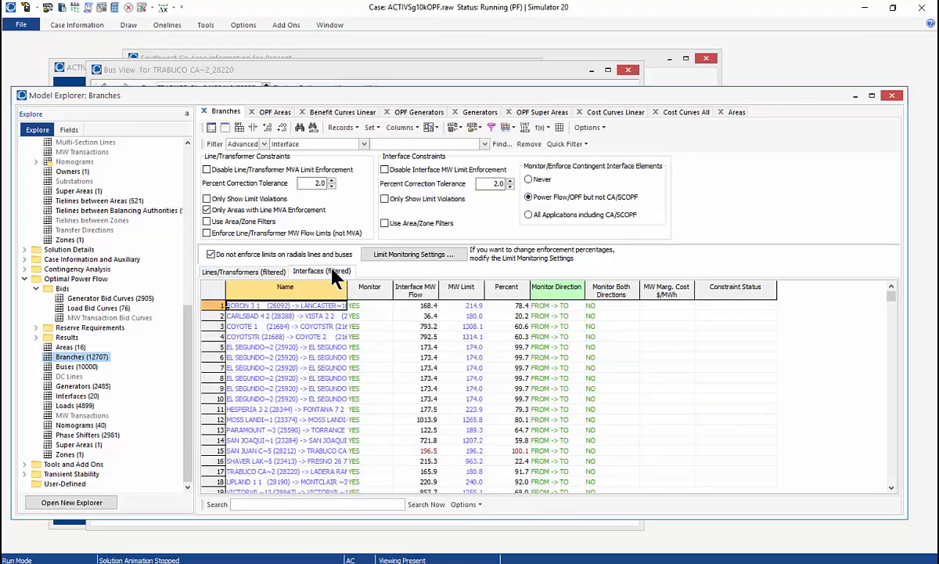
{"action": "left_click_drag", "start_coordinate": [346, 291], "coordinate": [476, 307]}
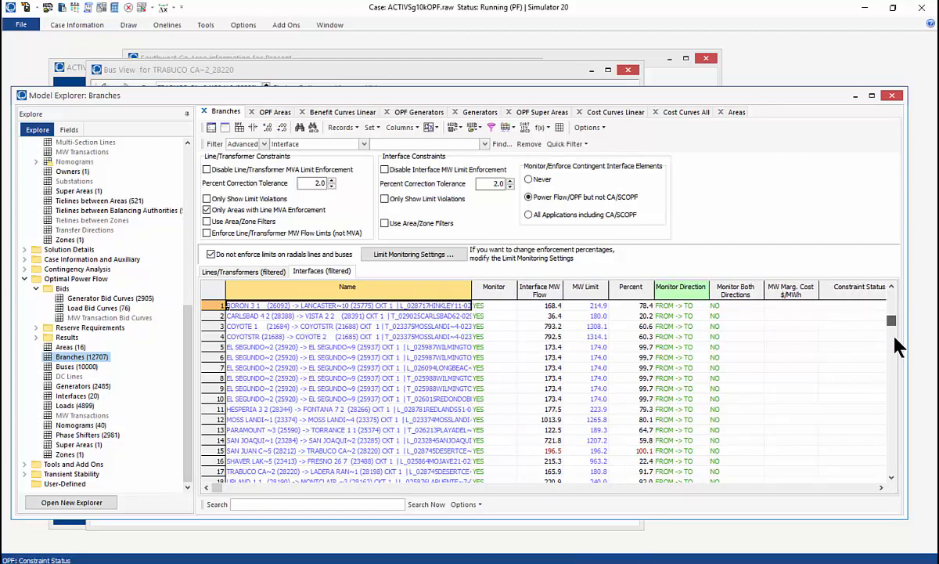
{"action": "left_click_drag", "start_coordinate": [894, 338], "coordinate": [890, 483]}
{"action": "scroll", "coordinate": [890, 483], "scroll_direction": "up", "scroll_amount": 1}
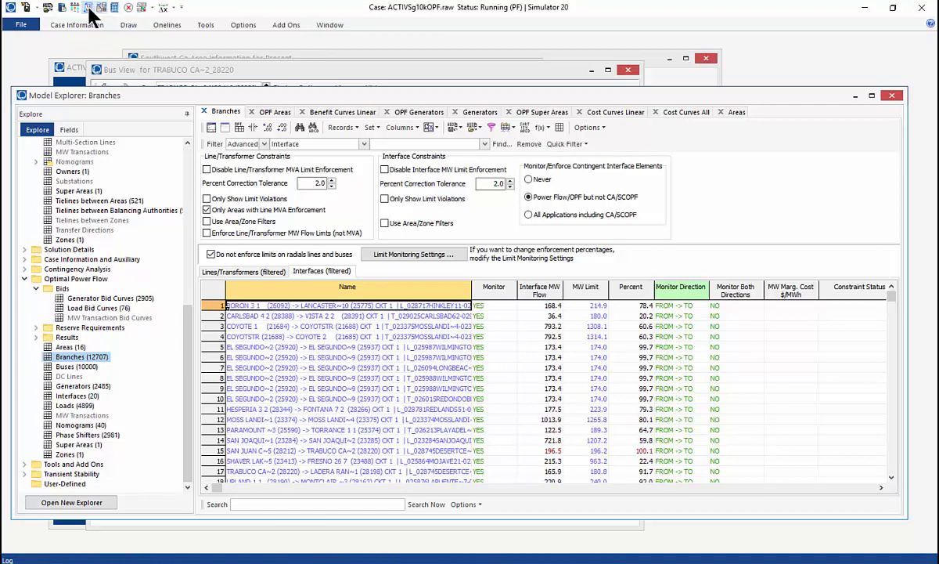
Solve the power flow with the message log open to update the contingent interface flows, then close the log.
{"action": "left_click", "coordinate": [113, 9]}
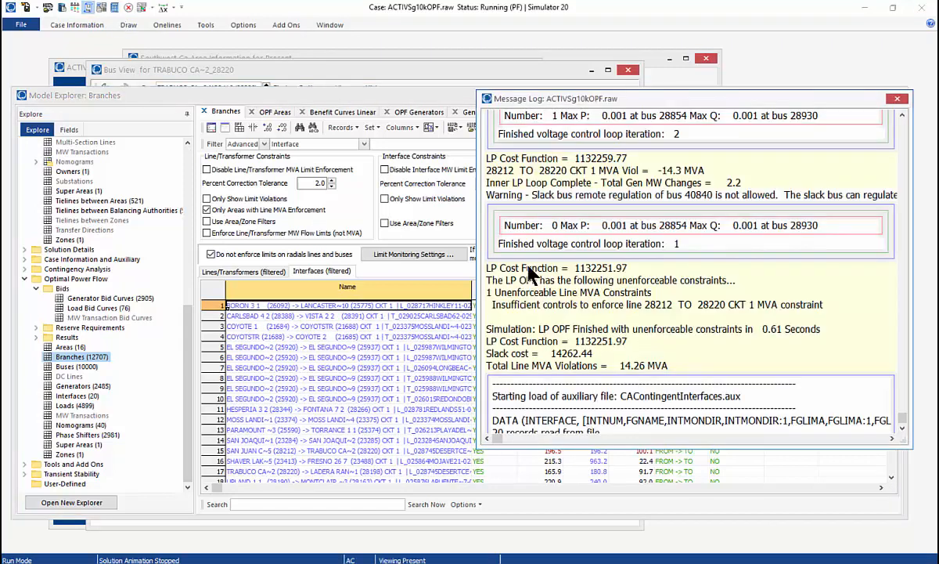
{"action": "left_click", "coordinate": [115, 9]}
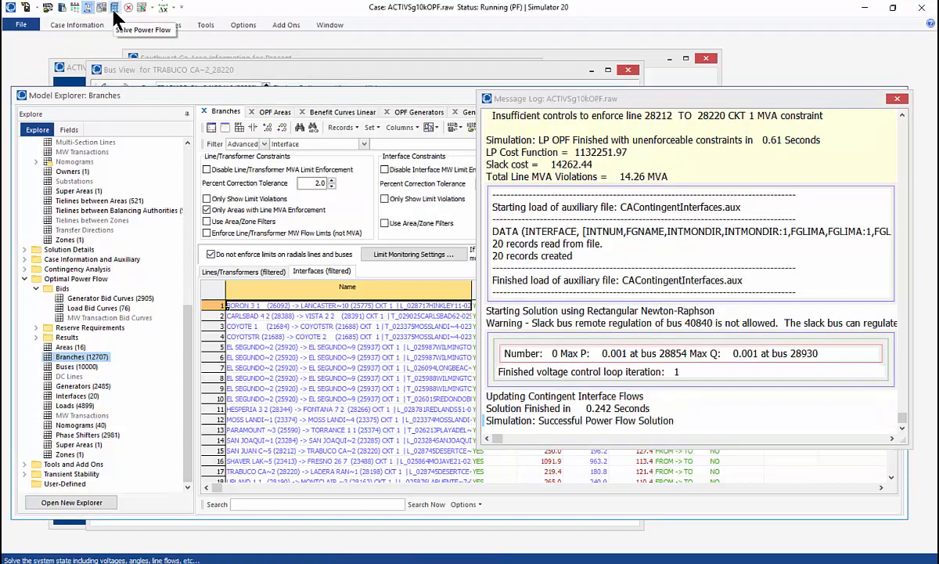
{"action": "left_click", "coordinate": [114, 10]}
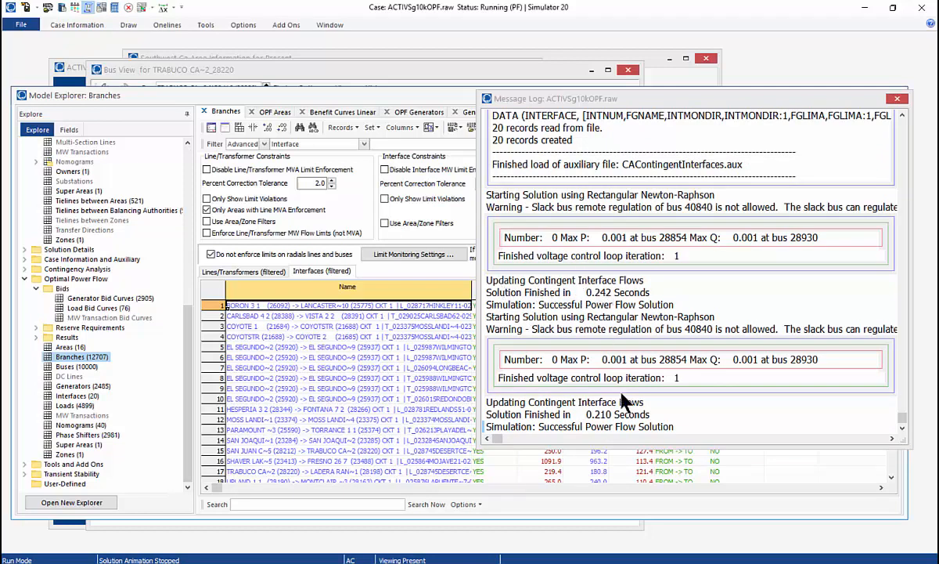
{"action": "left_click", "coordinate": [893, 100]}
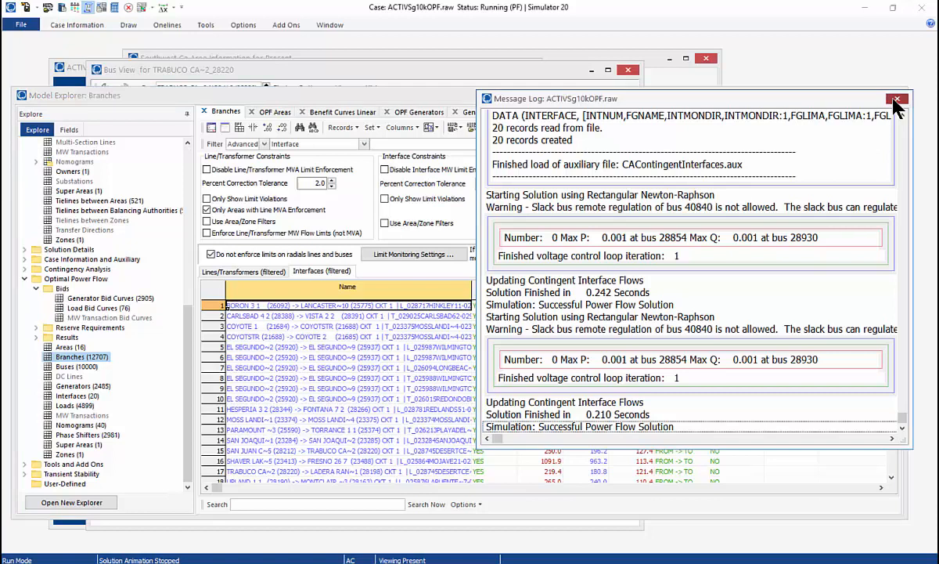
{"action": "left_click", "coordinate": [896, 100]}
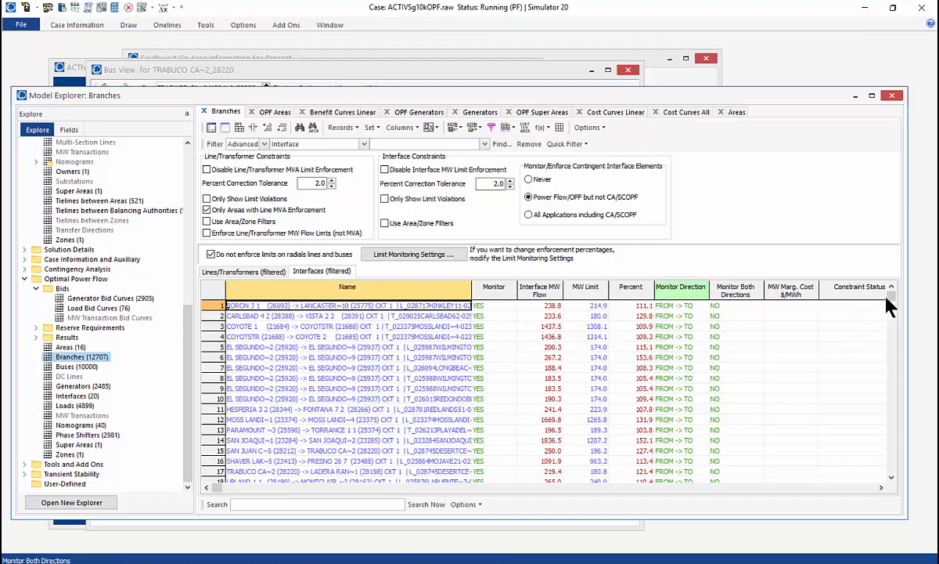
Examine the contingent and monitored element flows of the COYOTSTR (21688) -> COYOTE 2 (21685) interface in its dialog, then close it.
{"action": "mouse_move", "coordinate": [889, 302]}
{"action": "left_mouse_down"}
{"action": "mouse_move", "coordinate": [891, 463]}
{"action": "mouse_move", "coordinate": [890, 303]}
{"action": "left_mouse_up"}
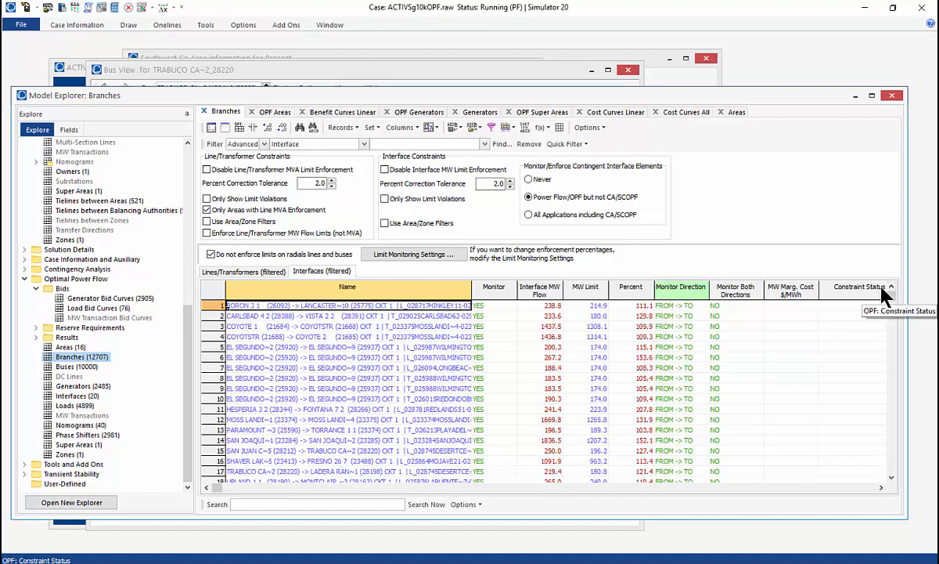
{"action": "left_click", "coordinate": [295, 338]}
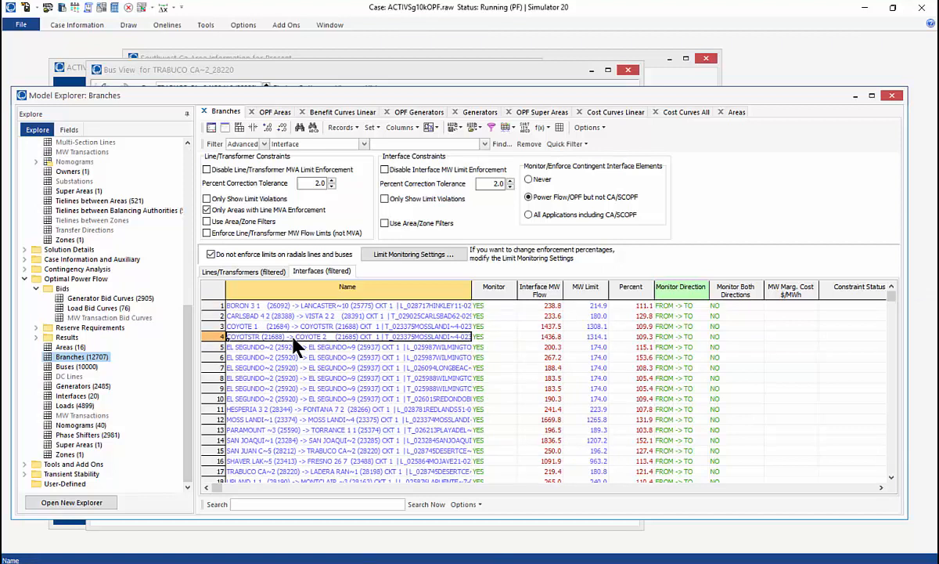
{"action": "right_click", "coordinate": [295, 341]}
{"action": "left_click", "coordinate": [324, 86]}
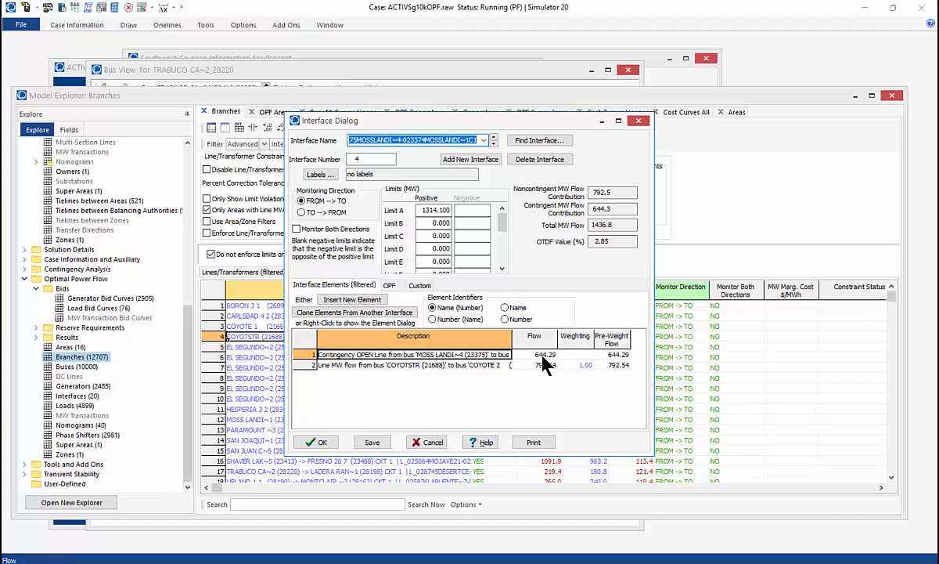
{"action": "left_click", "coordinate": [515, 354]}
{"action": "left_click_drag", "start_coordinate": [513, 339], "coordinate": [537, 339]}
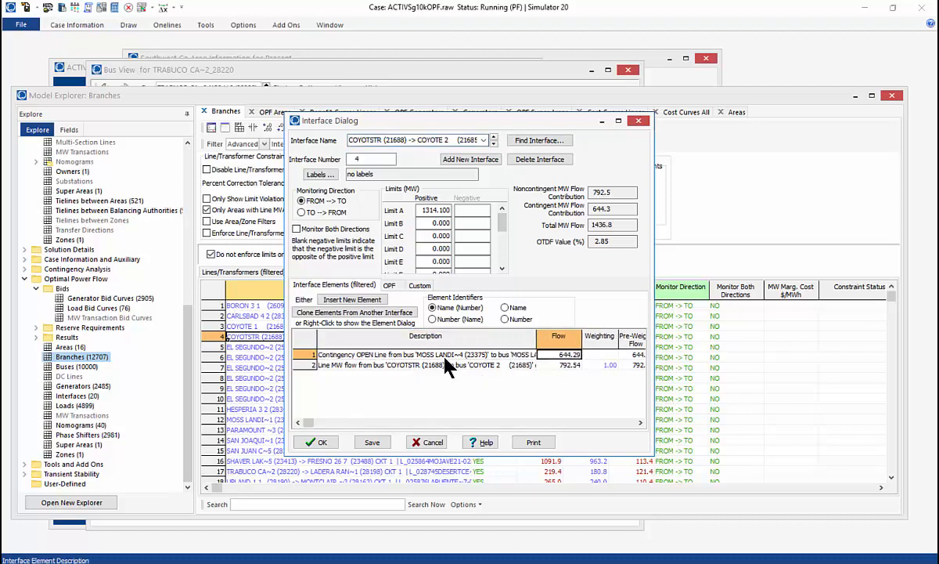
{"action": "left_click", "coordinate": [571, 365]}
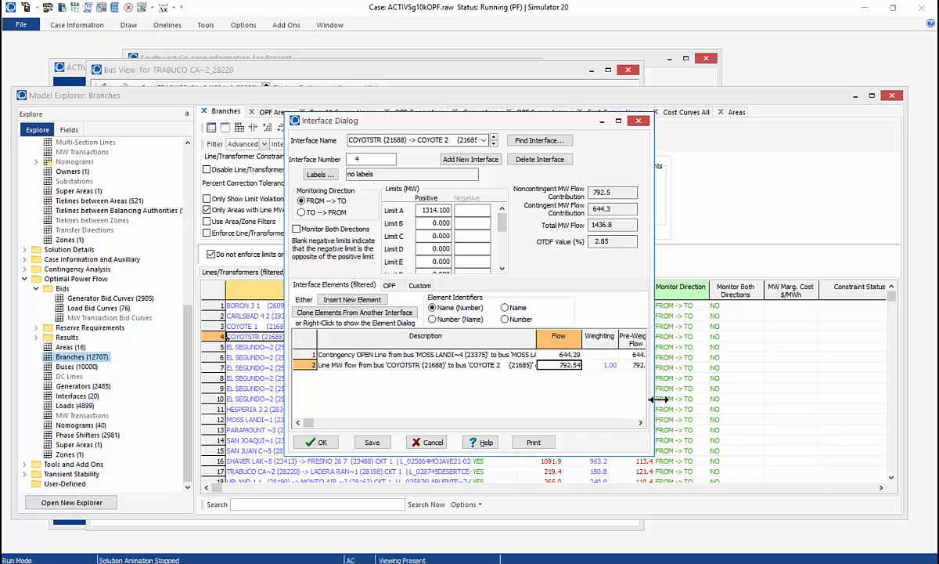
{"action": "left_click_drag", "start_coordinate": [650, 392], "coordinate": [703, 392]}
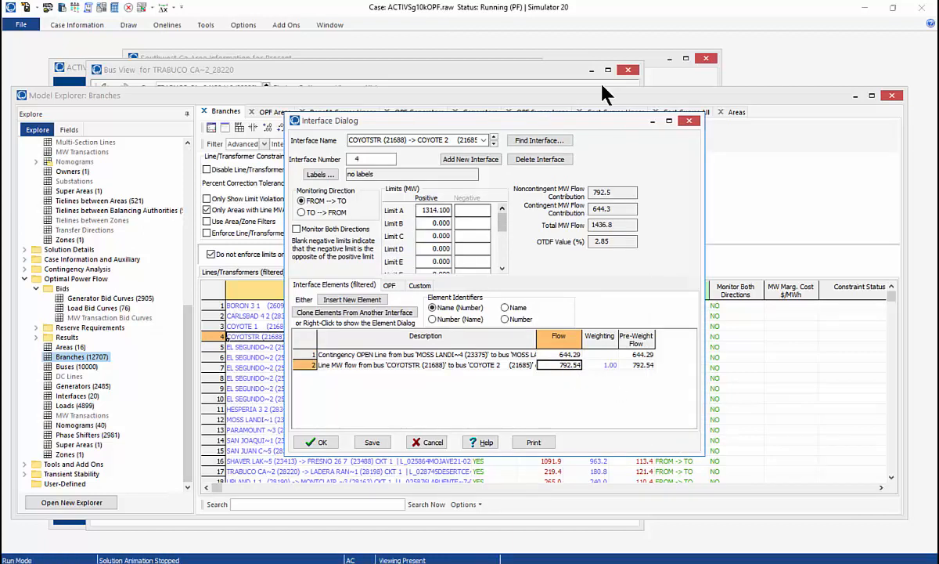
{"action": "left_click", "coordinate": [689, 122]}
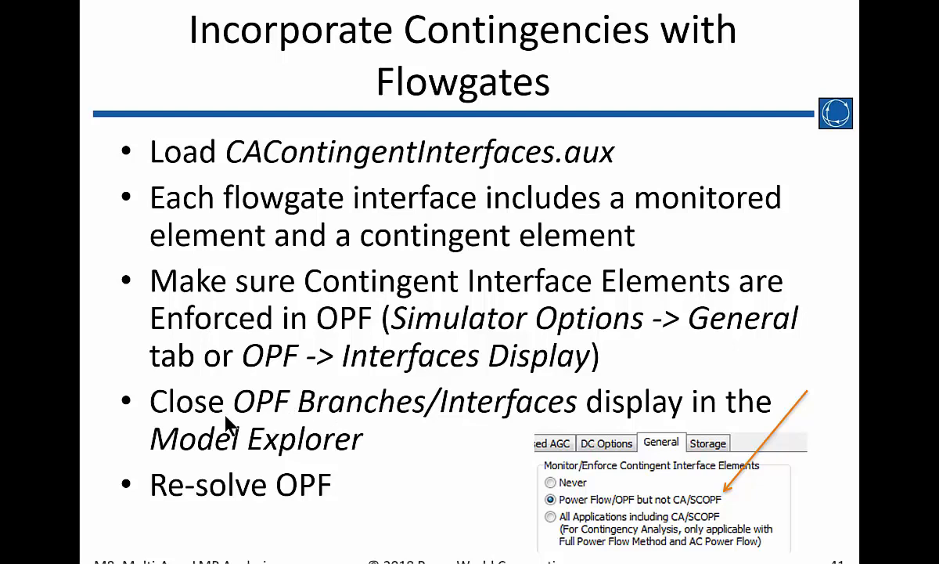
Switch back to Simulator and re-solve the LP OPF from the OPF dialog with the Solution Summary displayed.
{"action": "key", "text": "alt+Tab"}
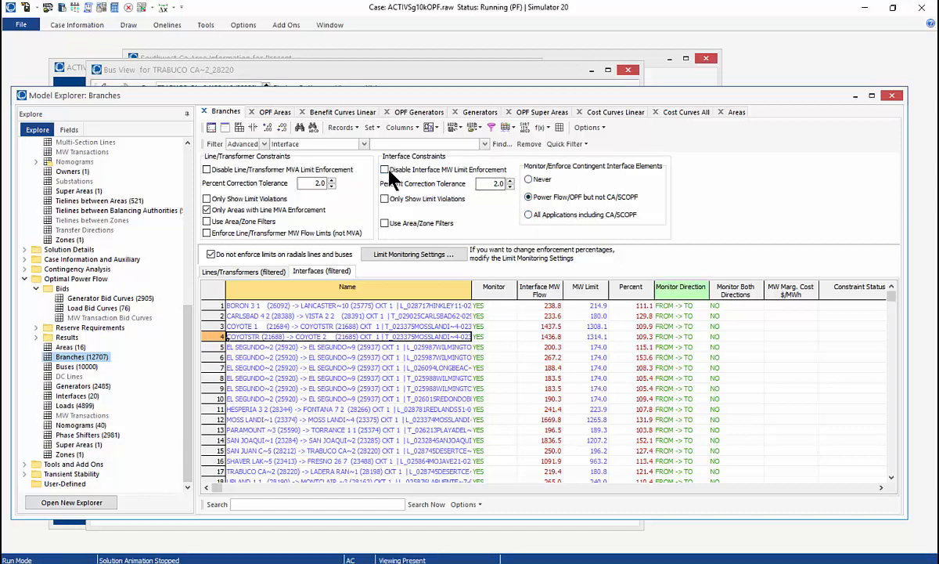
{"action": "left_click", "coordinate": [285, 25]}
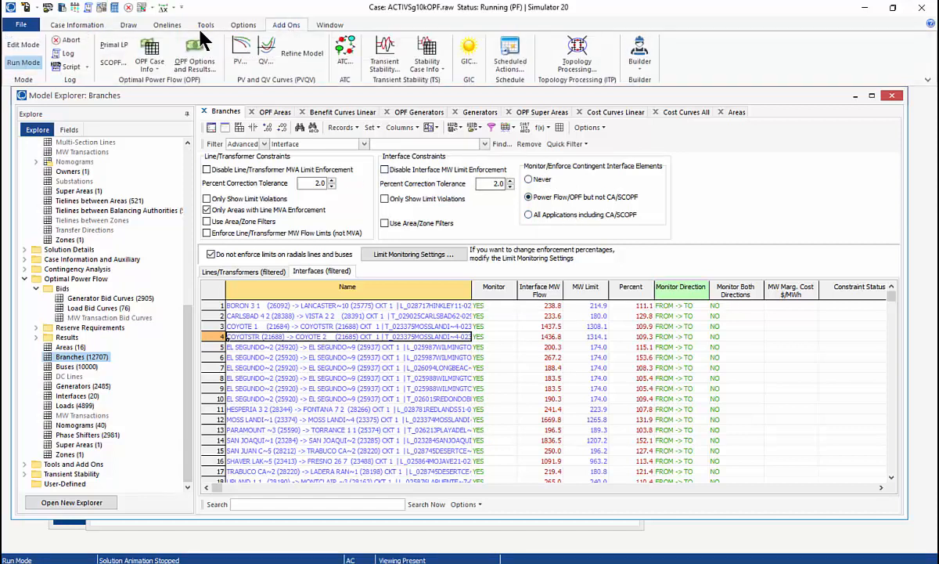
{"action": "left_click", "coordinate": [144, 10]}
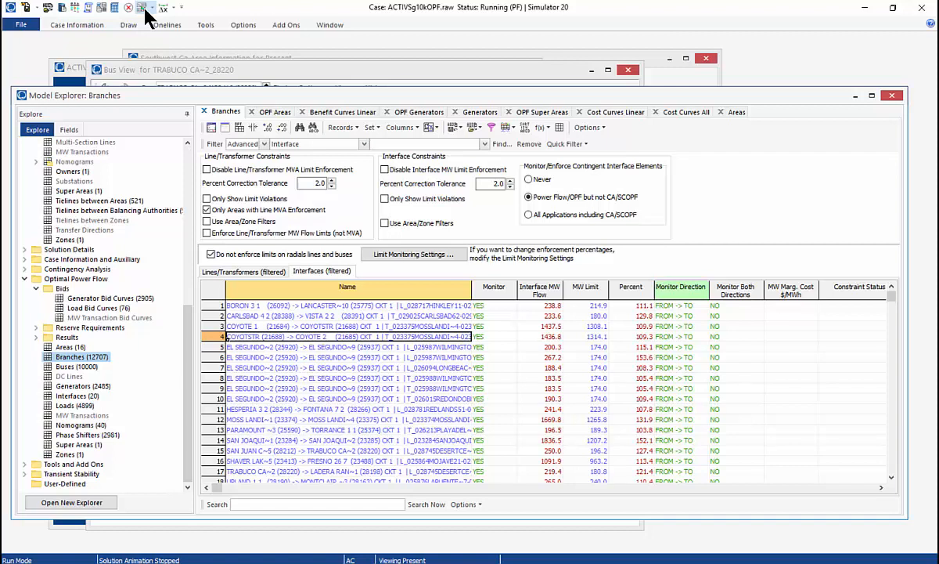
{"action": "left_click", "coordinate": [148, 44]}
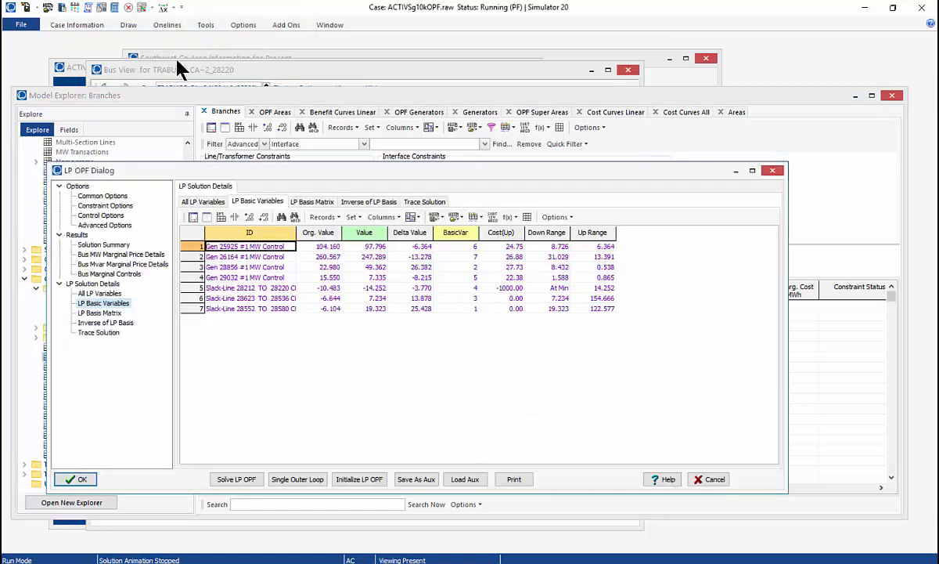
{"action": "left_click", "coordinate": [122, 246]}
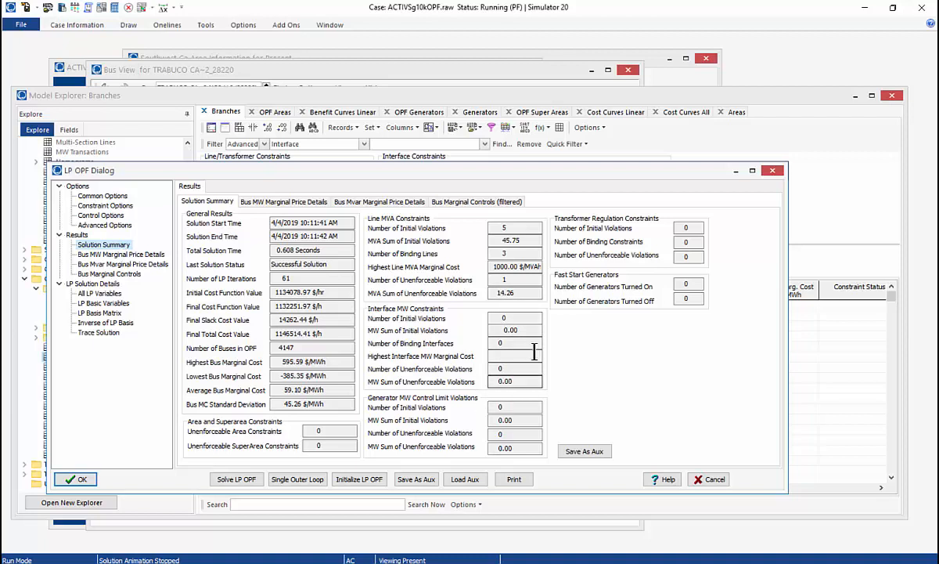
{"action": "left_click_drag", "start_coordinate": [493, 164], "coordinate": [493, 102]}
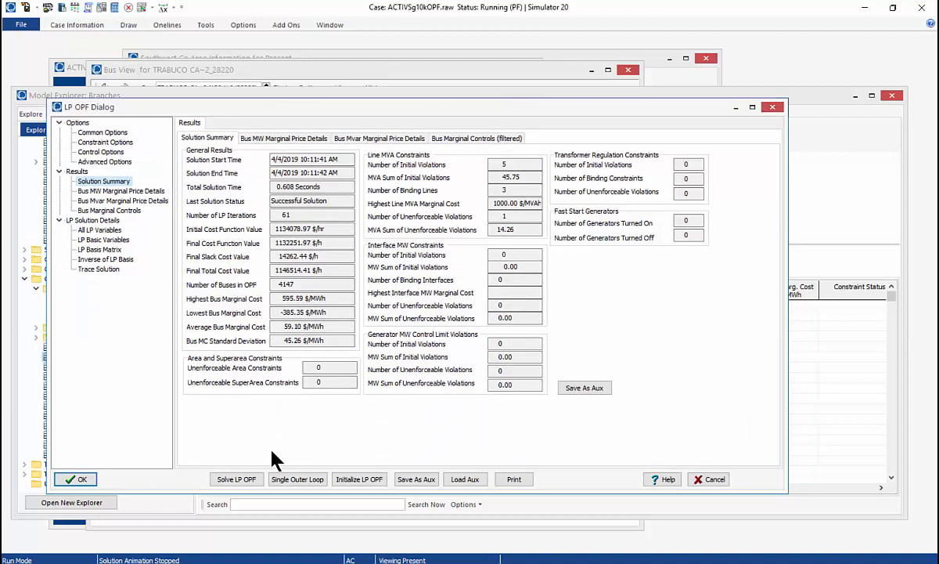
{"action": "left_click", "coordinate": [244, 483]}
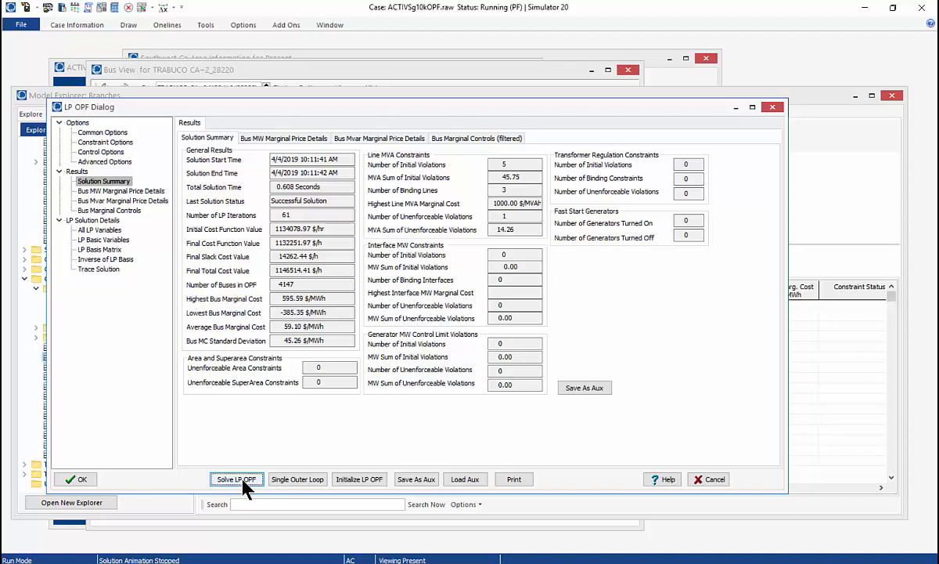
Examine the message log for the LP iterations, repeated violations on line 26058 to 26125 and unenforceable constraints, then close it.
{"action": "left_click", "coordinate": [89, 8]}
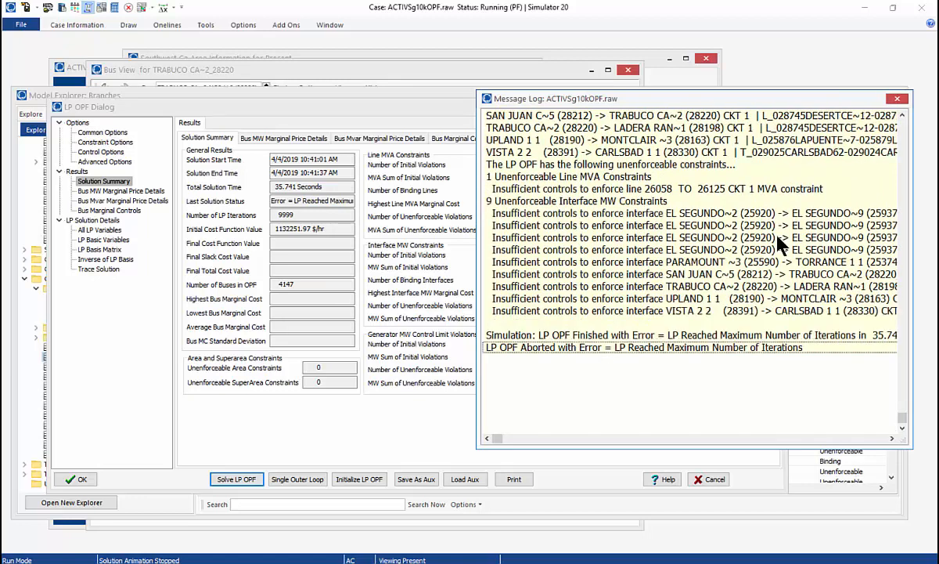
{"action": "left_click_drag", "start_coordinate": [903, 419], "coordinate": [903, 407]}
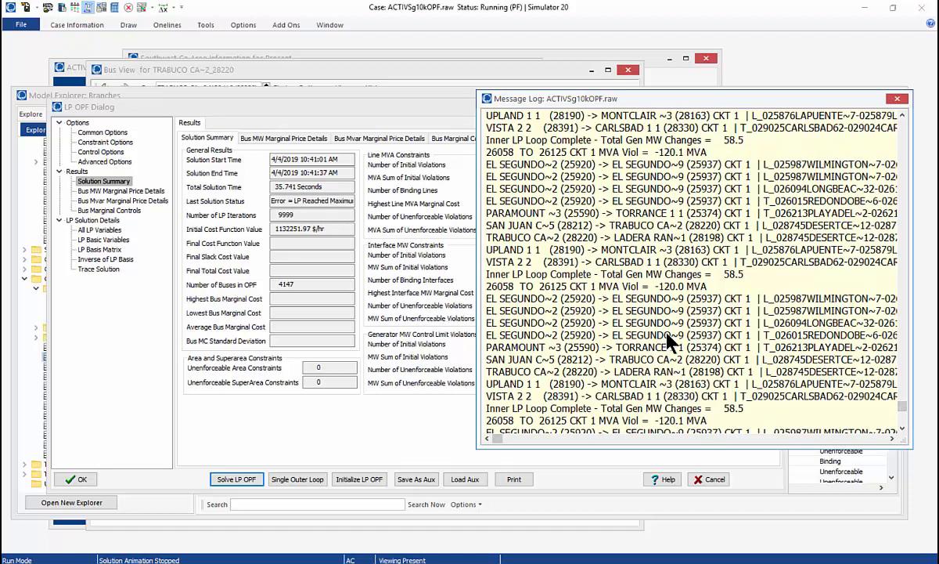
{"action": "left_click", "coordinate": [575, 286]}
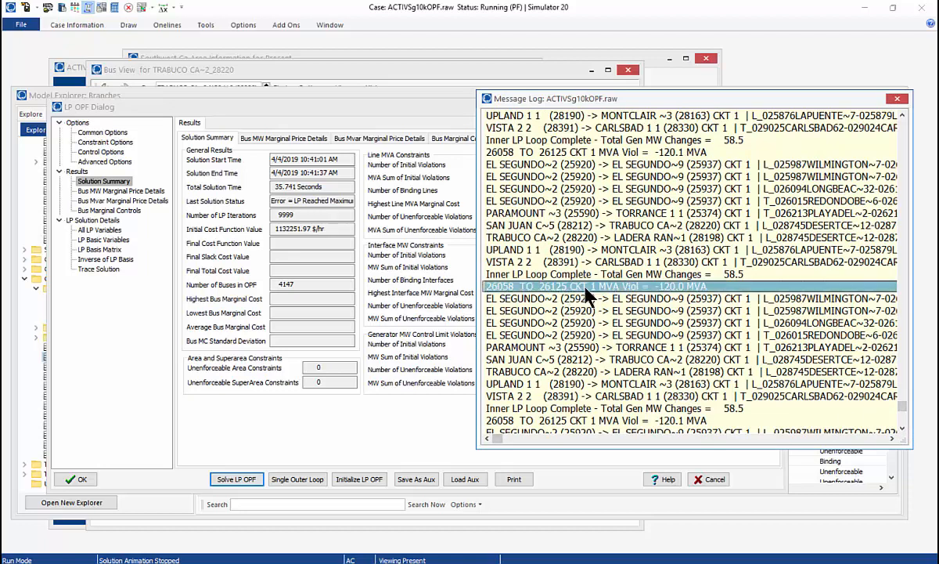
{"action": "left_click", "coordinate": [693, 421]}
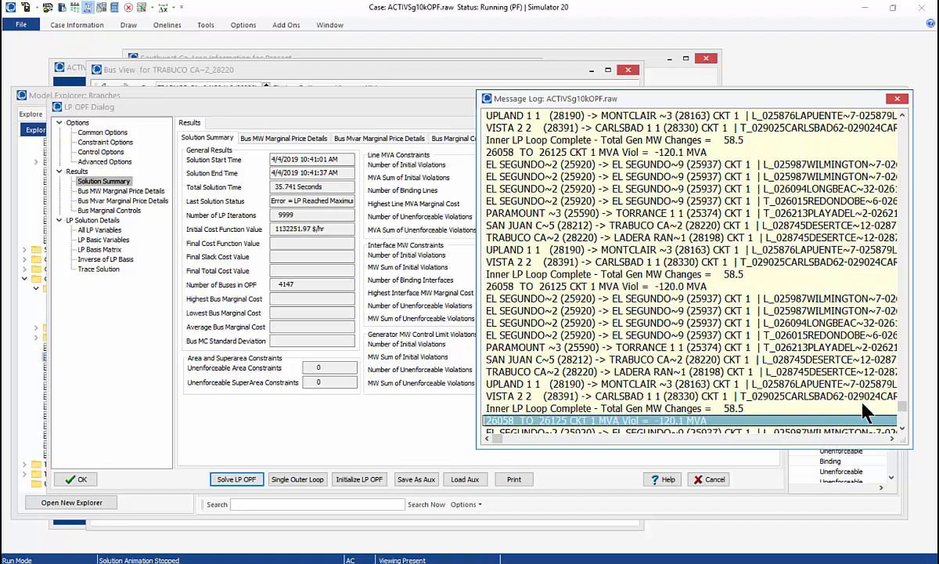
{"action": "left_click", "coordinate": [903, 418]}
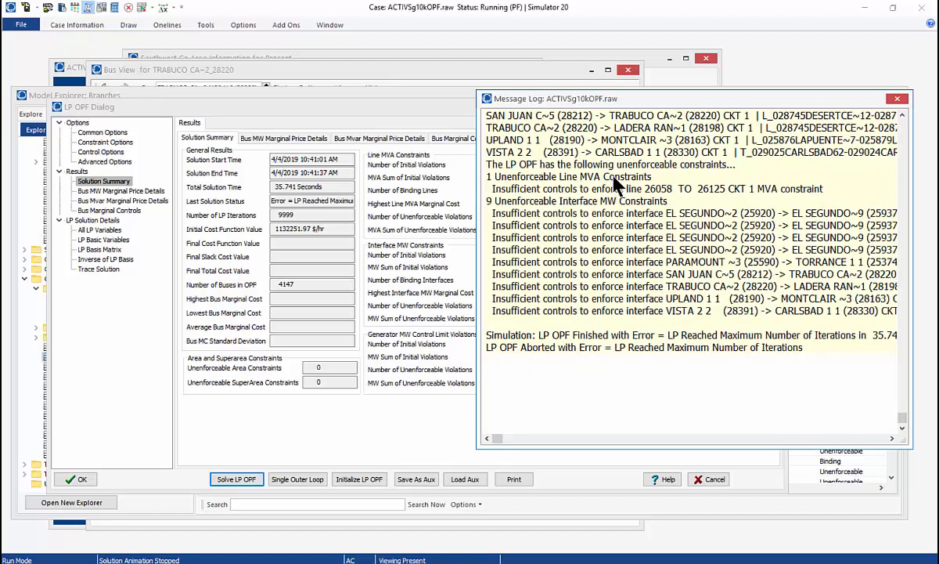
{"action": "left_click", "coordinate": [565, 190]}
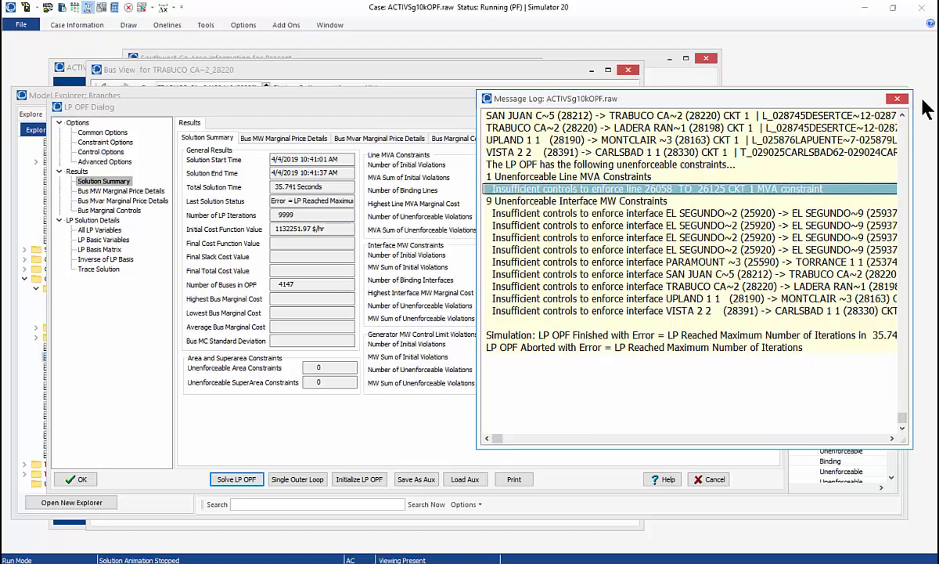
{"action": "left_click", "coordinate": [897, 100]}
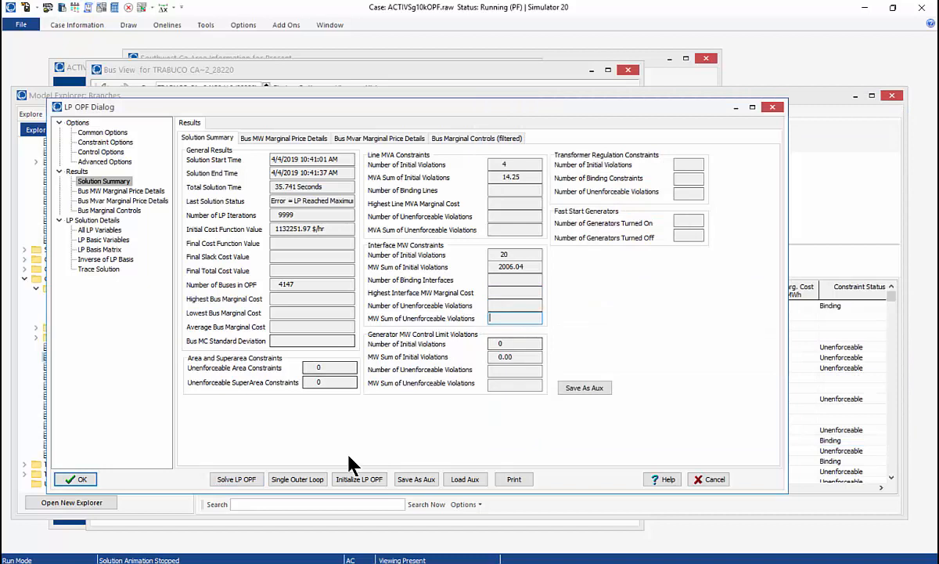
Sort the OPF interfaces by constraint status with unenforceable ones first, and fit the column widths so the full interface names show.
{"action": "left_click_drag", "start_coordinate": [422, 108], "coordinate": [432, 160]}
{"action": "left_click", "coordinate": [275, 93]}
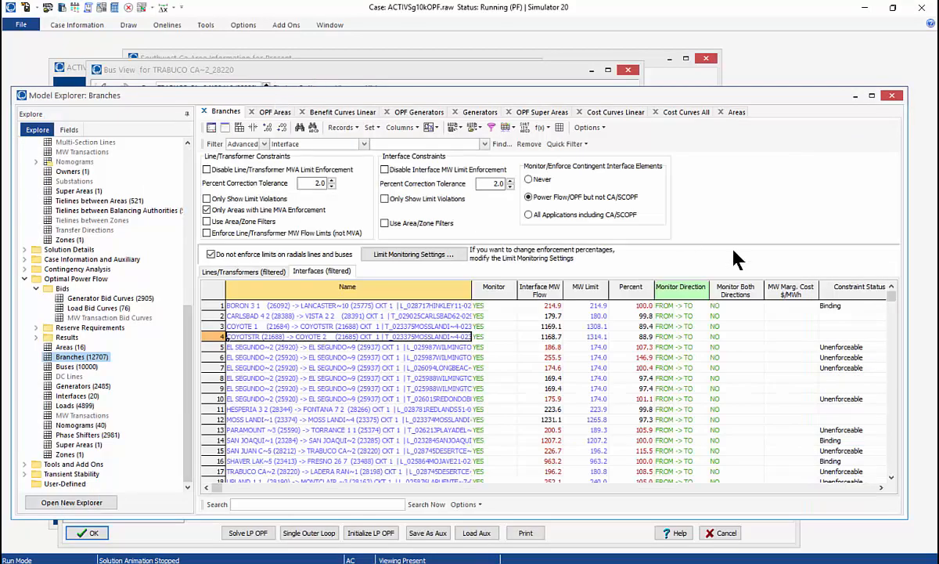
{"action": "left_click", "coordinate": [852, 294]}
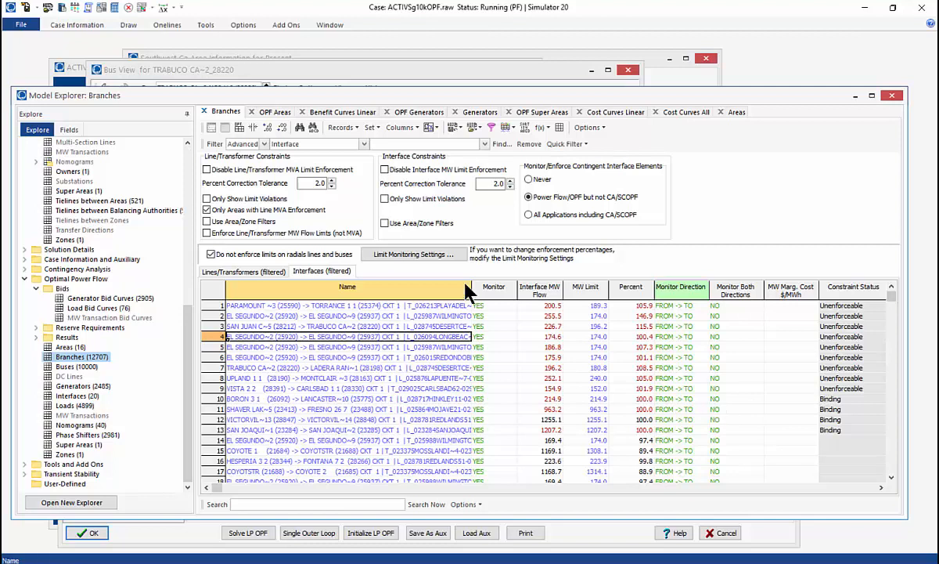
{"action": "left_click_drag", "start_coordinate": [470, 286], "coordinate": [530, 286]}
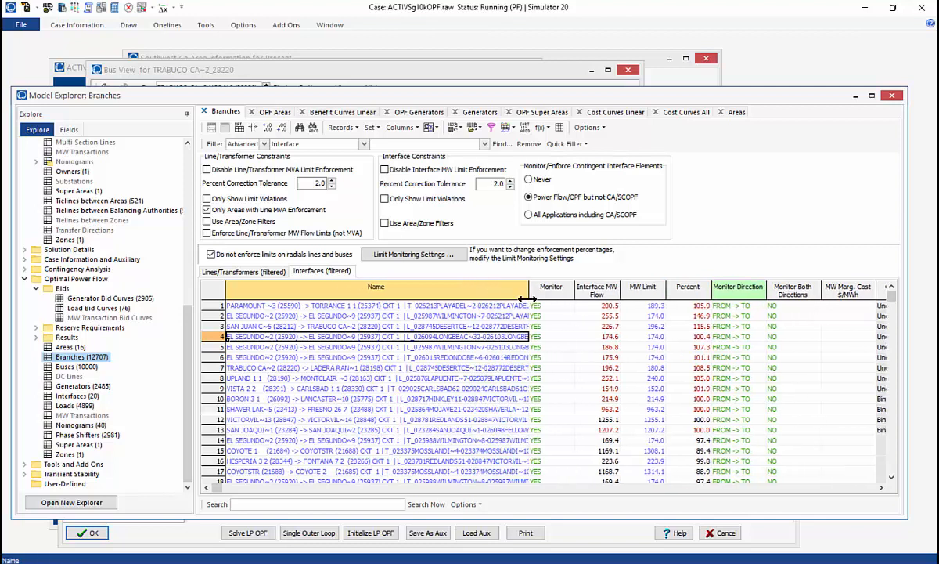
{"action": "left_click", "coordinate": [250, 126]}
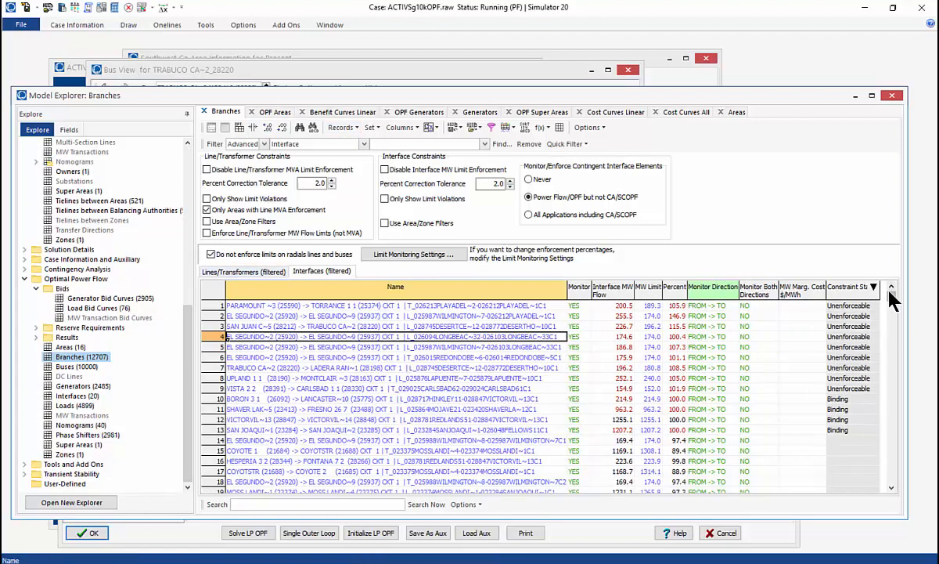
Review the OPF interface and line constraints, then switch to the slides and advance to More on OPF Challenges.
{"action": "mouse_move", "coordinate": [893, 297]}
{"action": "left_mouse_down"}
{"action": "mouse_move", "coordinate": [880, 507]}
{"action": "mouse_move", "coordinate": [897, 307]}
{"action": "left_mouse_up"}
{"action": "left_click", "coordinate": [246, 271]}
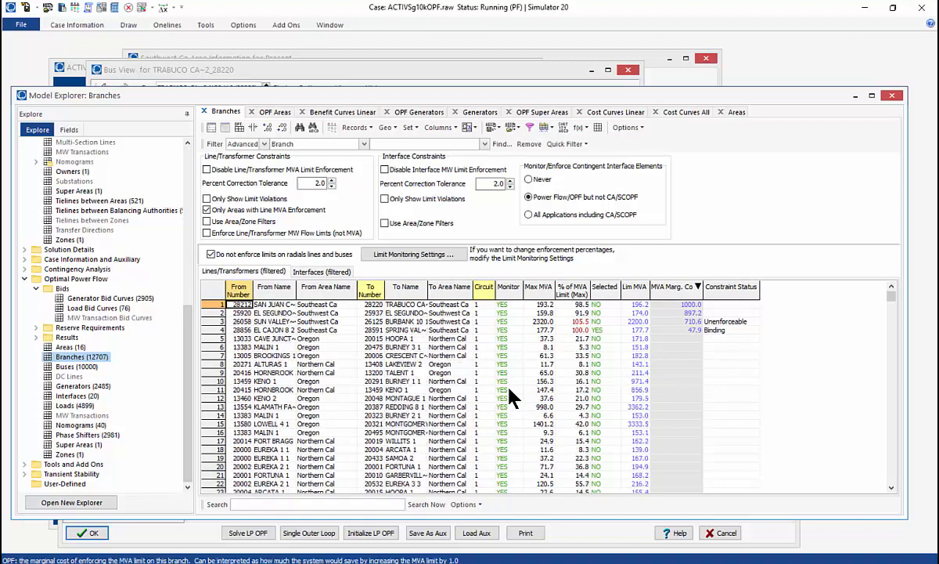
{"action": "key", "text": "alt+Tab"}
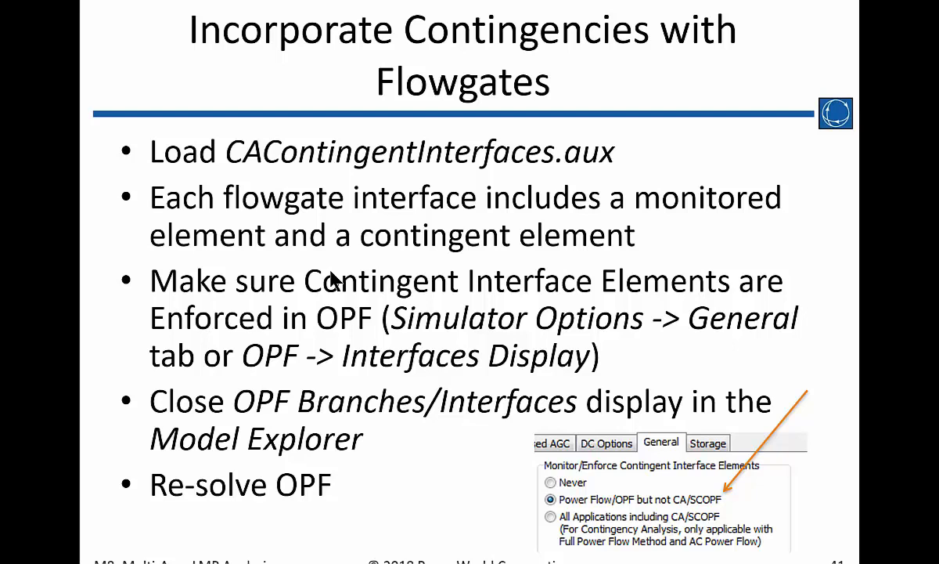
{"action": "left_click", "coordinate": [330, 271]}
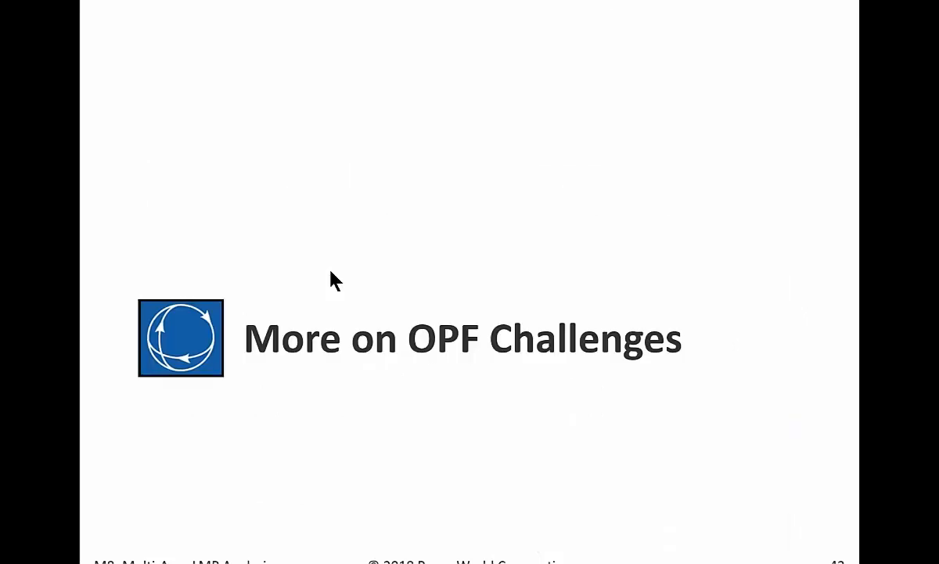
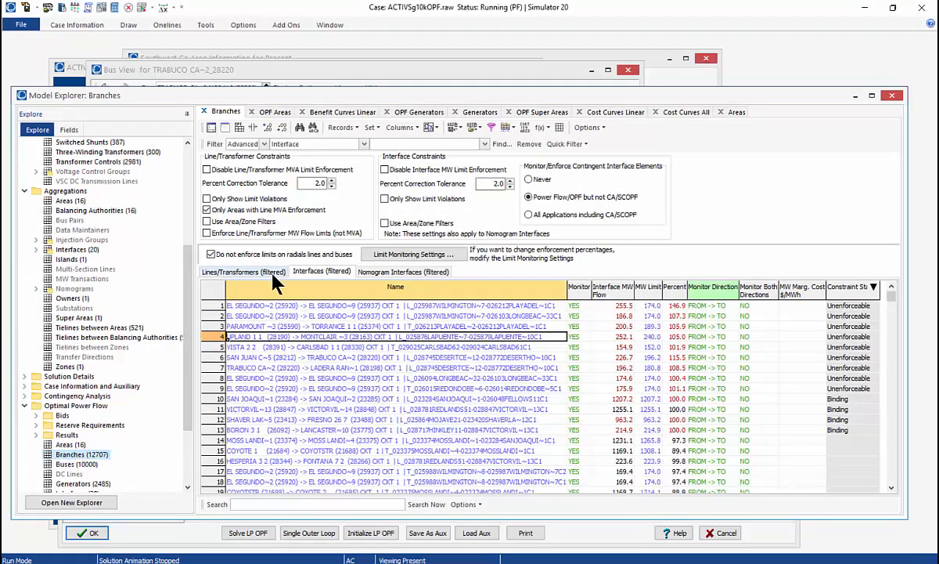
Add the MW (maximum) and Mvar (maximum) fields after MVA (maximum) in the OPF lines/transformers list.
{"action": "left_click", "coordinate": [249, 274]}
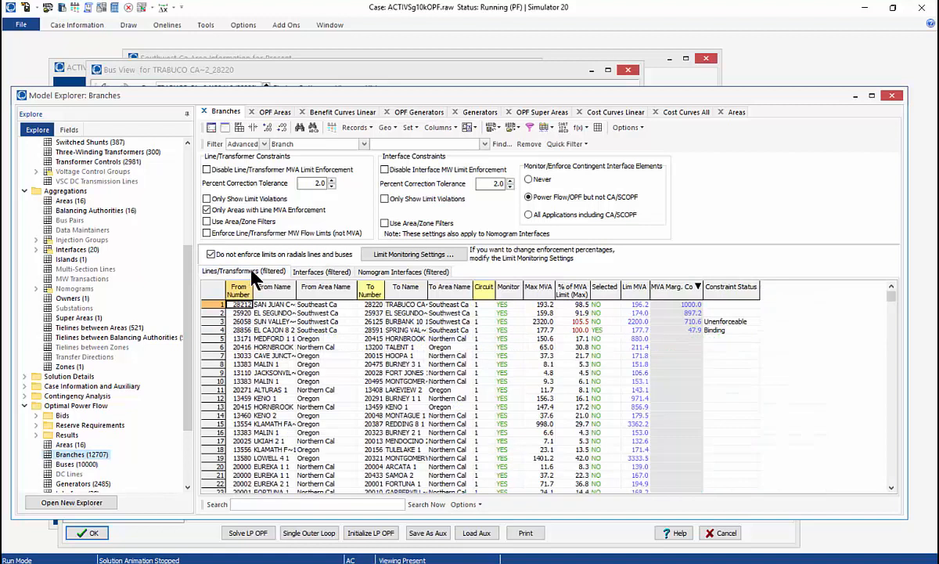
{"action": "left_click", "coordinate": [637, 322]}
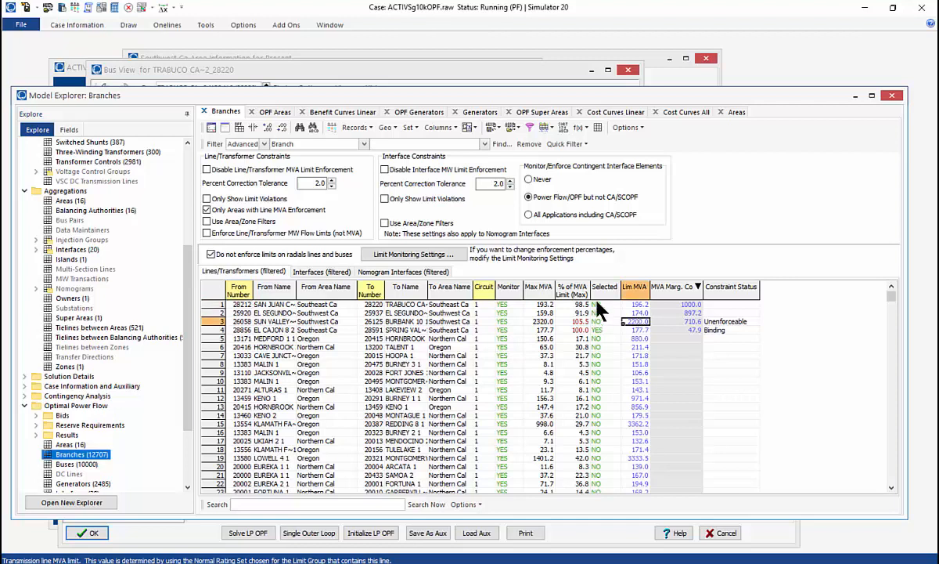
{"action": "left_click", "coordinate": [240, 128]}
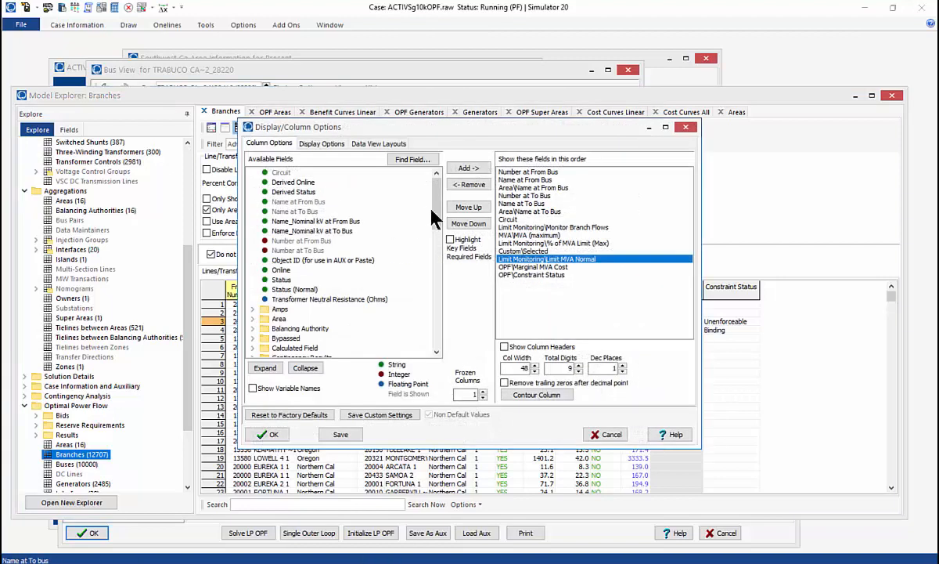
{"action": "left_click_drag", "start_coordinate": [440, 221], "coordinate": [435, 298]}
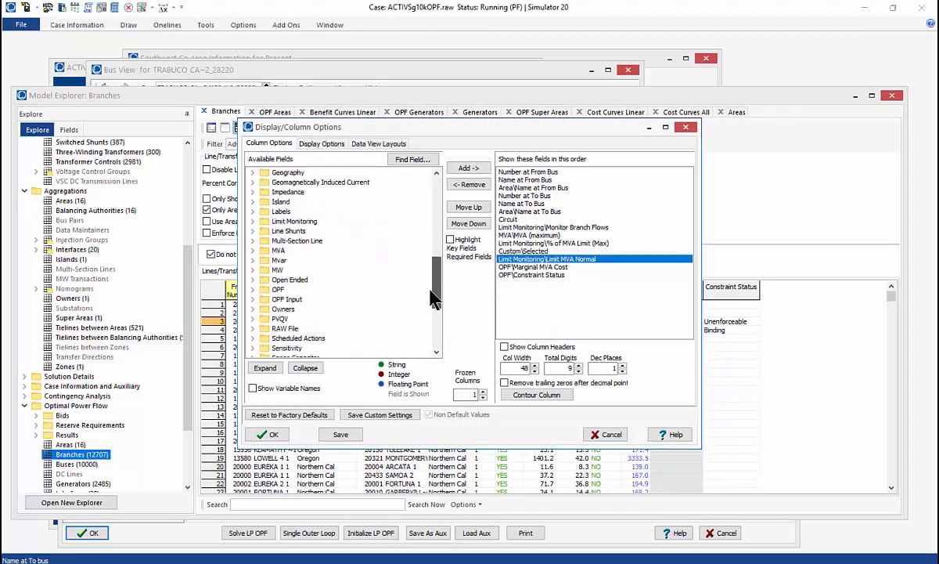
{"action": "left_click", "coordinate": [252, 269]}
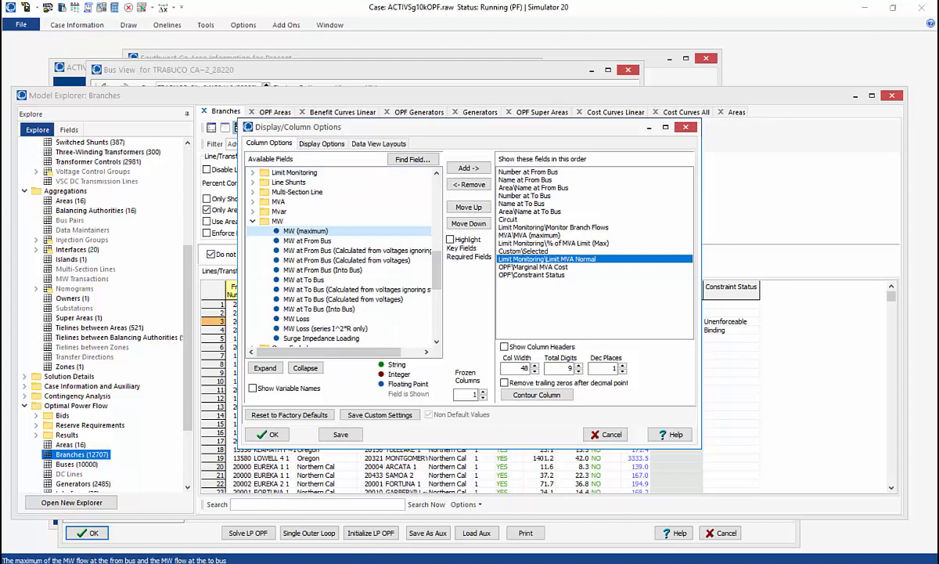
{"action": "left_click_drag", "start_coordinate": [522, 253], "coordinate": [529, 242]}
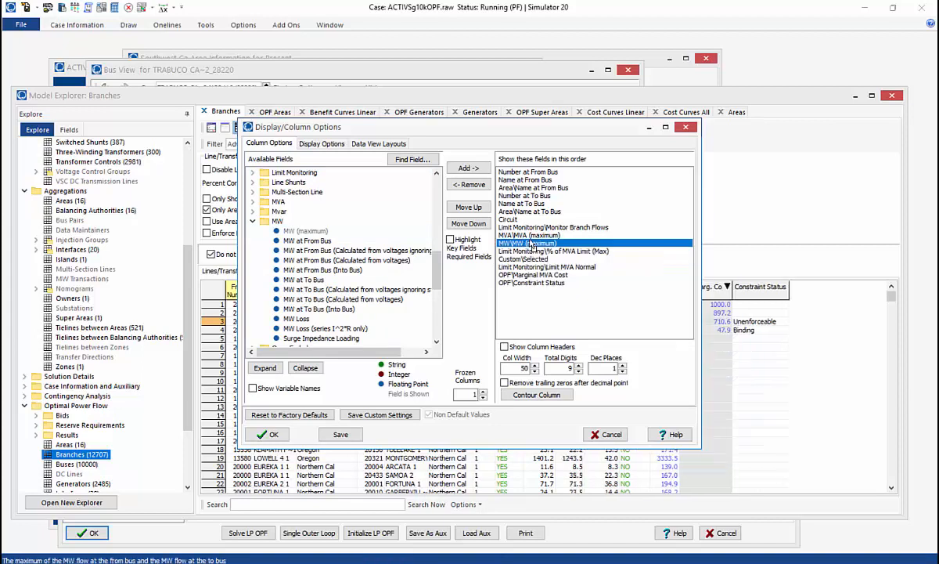
{"action": "left_click", "coordinate": [254, 221]}
{"action": "left_click", "coordinate": [253, 211]}
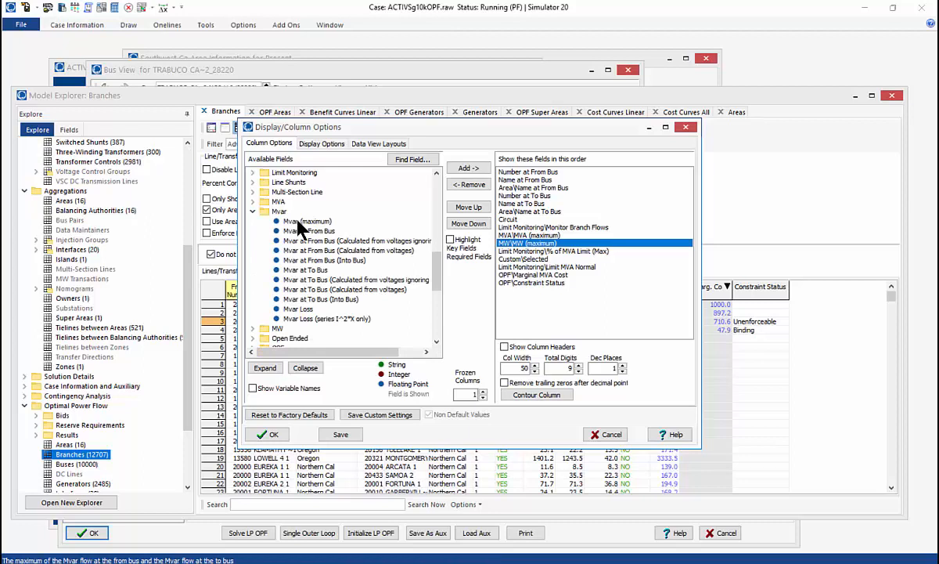
{"action": "left_click_drag", "start_coordinate": [298, 225], "coordinate": [546, 256]}
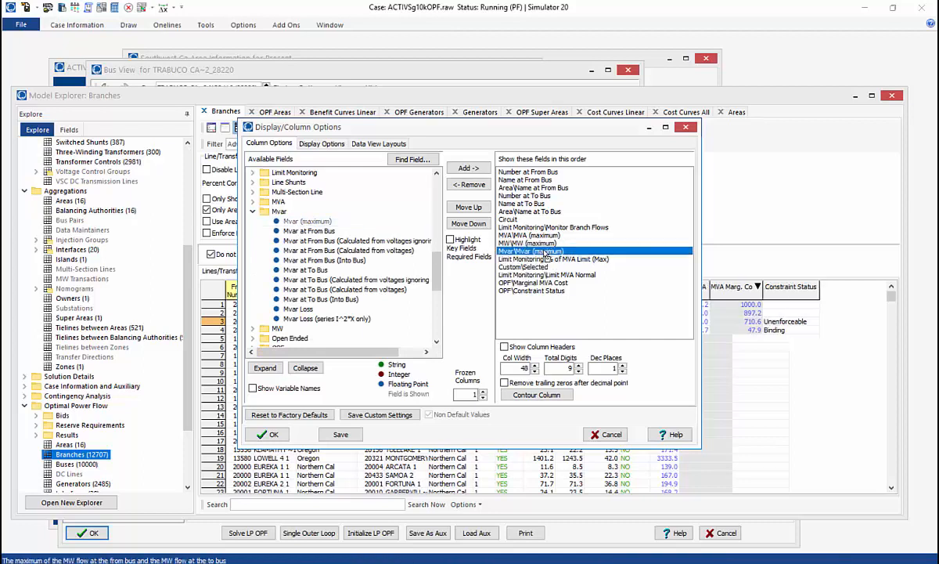
{"action": "left_click", "coordinate": [270, 435]}
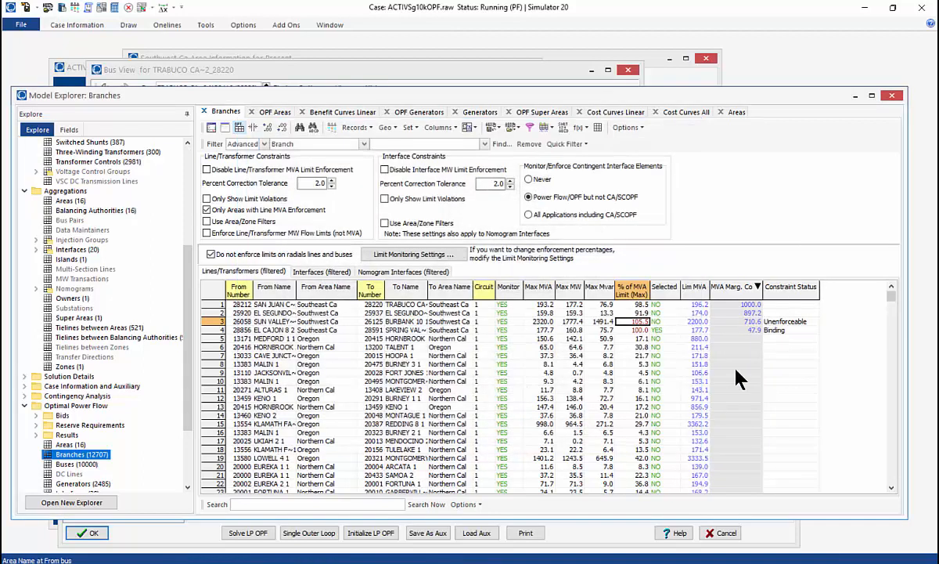
Compare the maximum MVA, MW and Mvar flows of the constrained branches, especially the line from 26058 to 26125.
{"action": "left_click", "coordinate": [599, 304]}
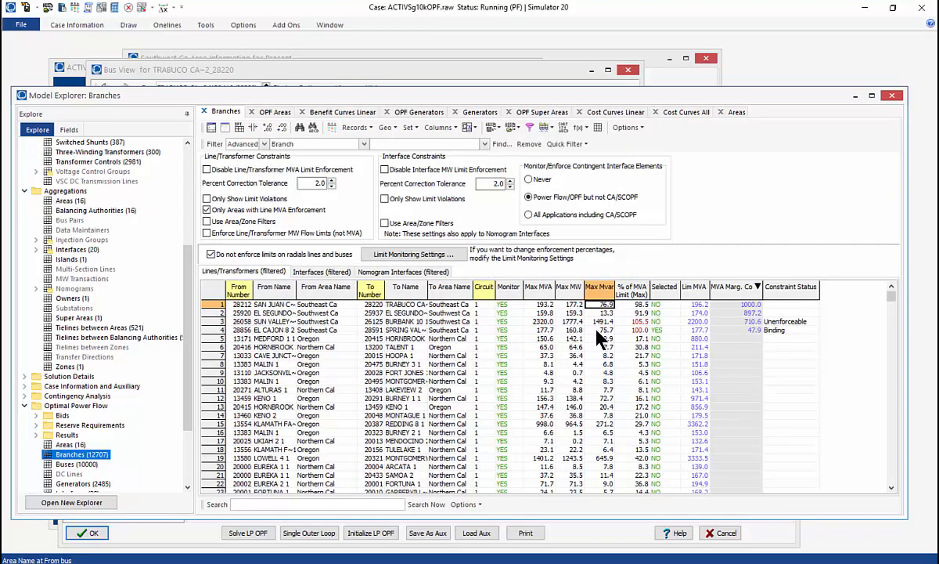
{"action": "left_click_drag", "start_coordinate": [573, 321], "coordinate": [601, 325]}
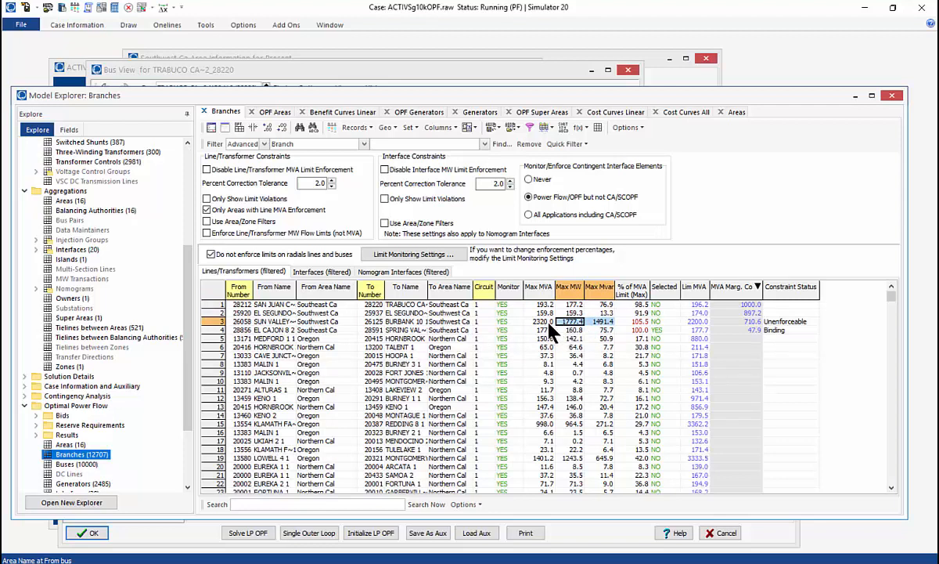
{"action": "left_click", "coordinate": [574, 305]}
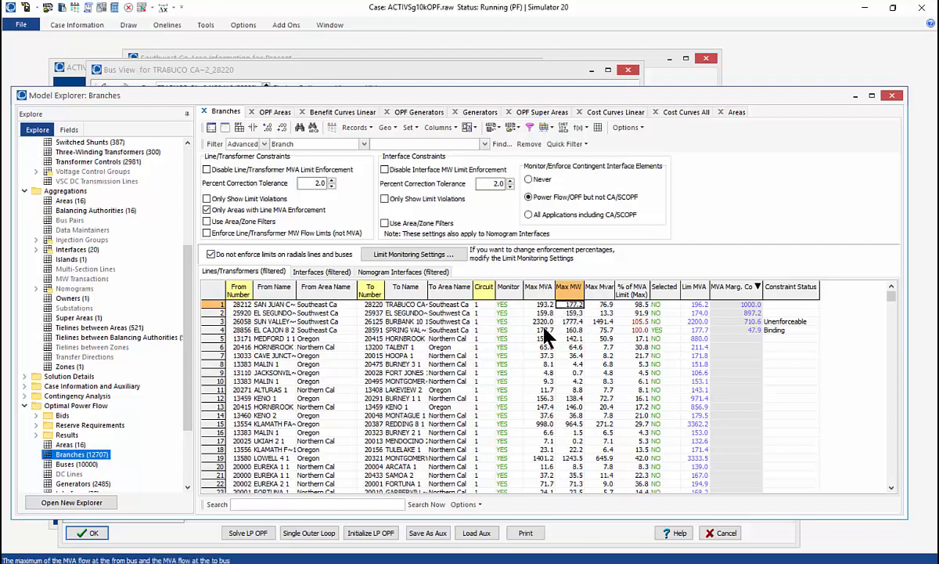
{"action": "left_click", "coordinate": [540, 322]}
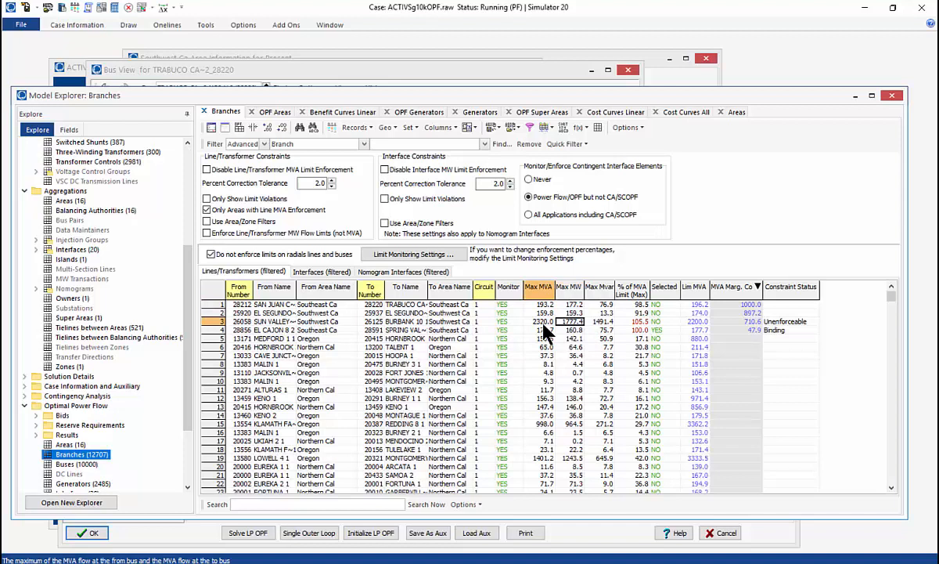
{"action": "left_click", "coordinate": [607, 323]}
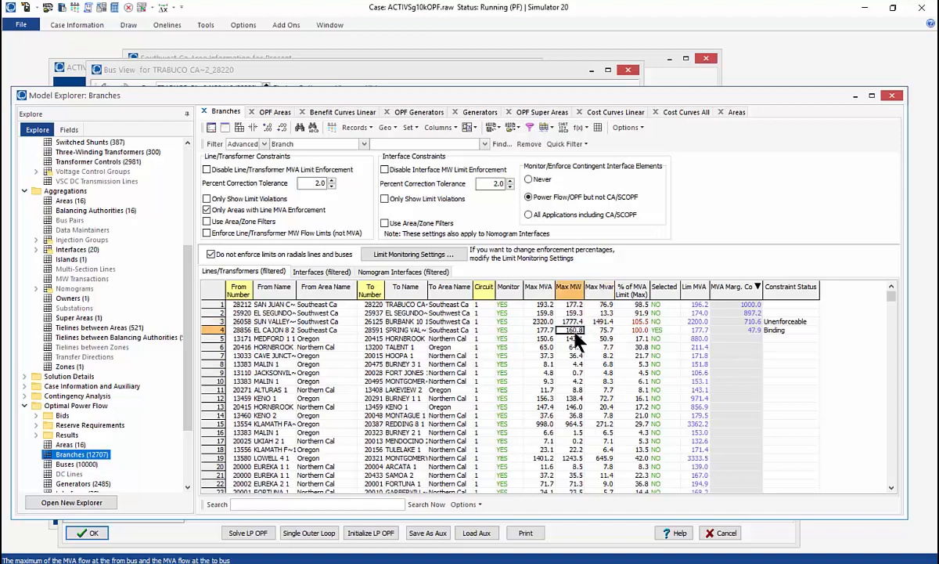
{"action": "left_click", "coordinate": [557, 331]}
{"action": "left_click", "coordinate": [658, 322]}
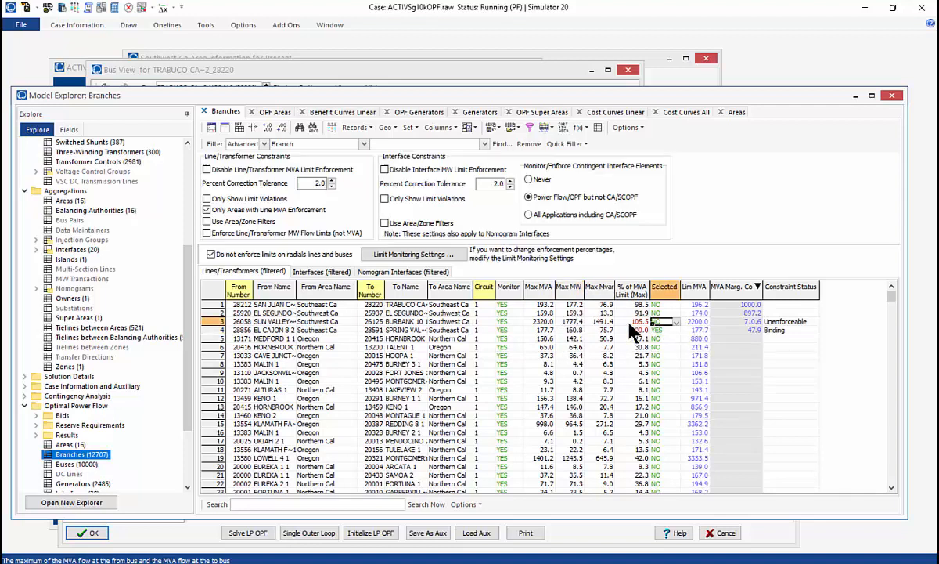
Examine the bus view of SUN VALLEY~4 (26058) and its neighbouring 345 kV bus SUN VALLEY~5 (26059), then return to SUN VALLEY~4.
{"action": "right_click", "coordinate": [245, 321]}
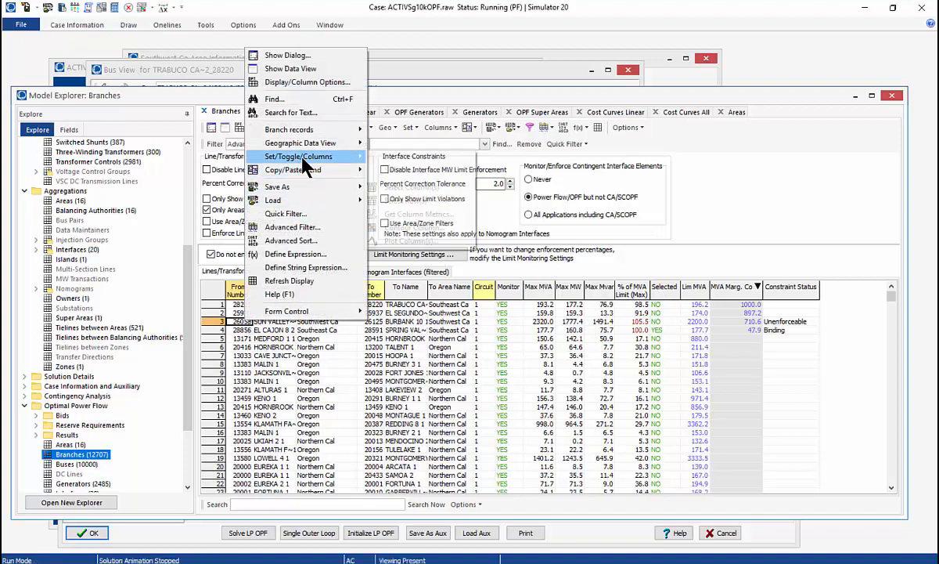
{"action": "mouse_move", "coordinate": [301, 133]}
{"action": "left_click", "coordinate": [399, 144]}
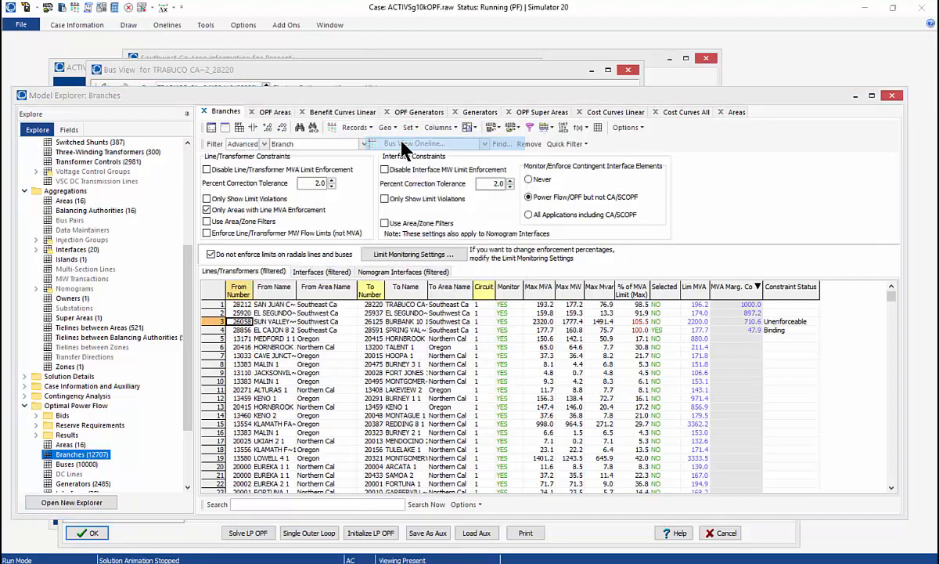
{"action": "left_click", "coordinate": [445, 331]}
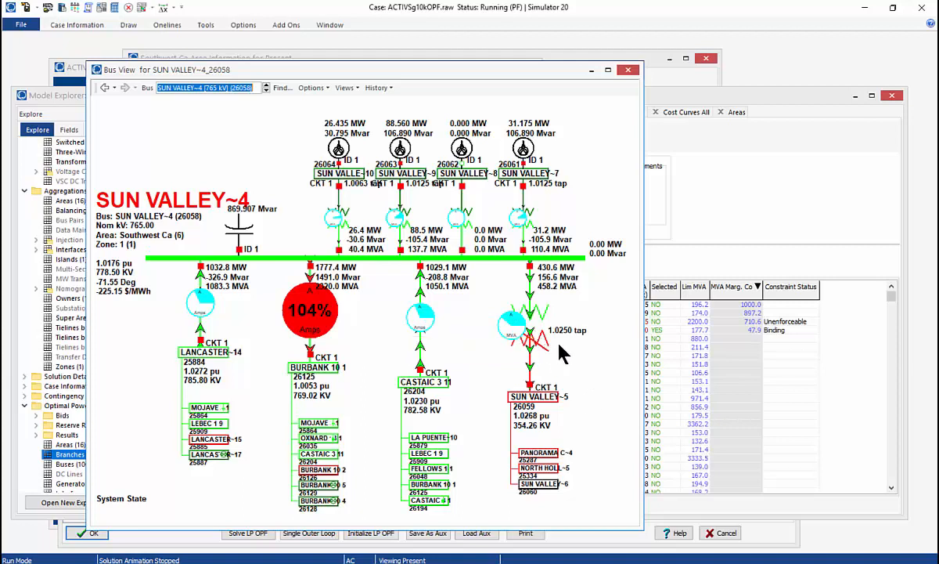
{"action": "left_click", "coordinate": [513, 385]}
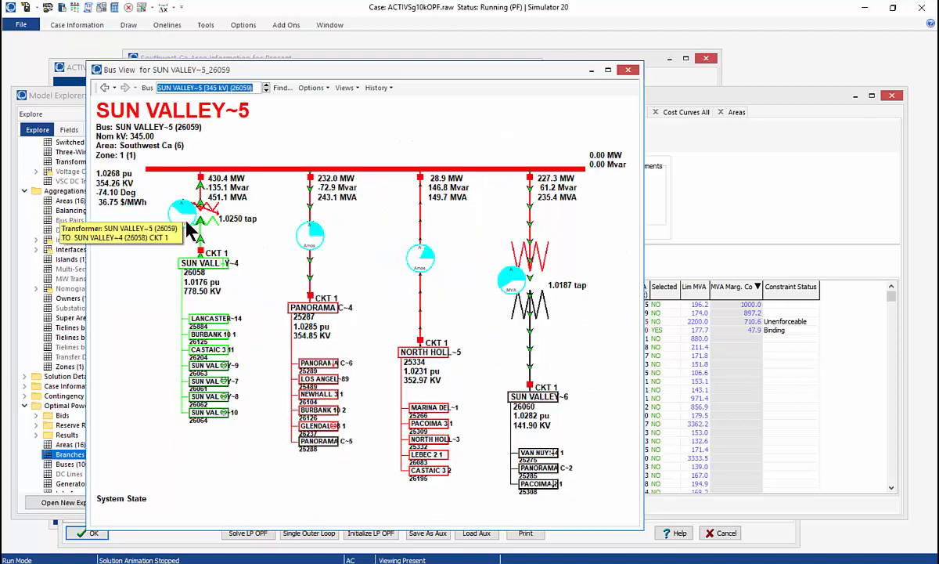
{"action": "left_click", "coordinate": [207, 267]}
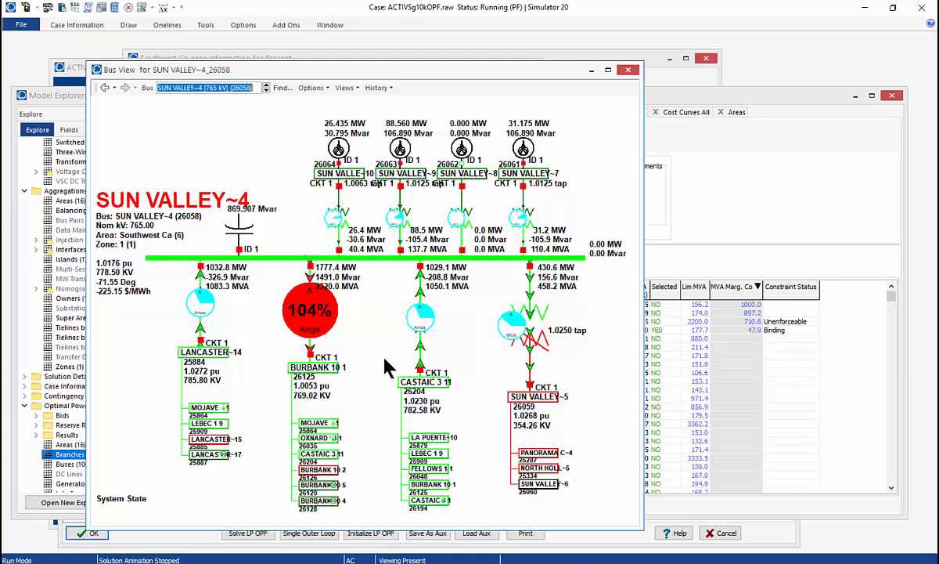
{"action": "left_click", "coordinate": [340, 313]}
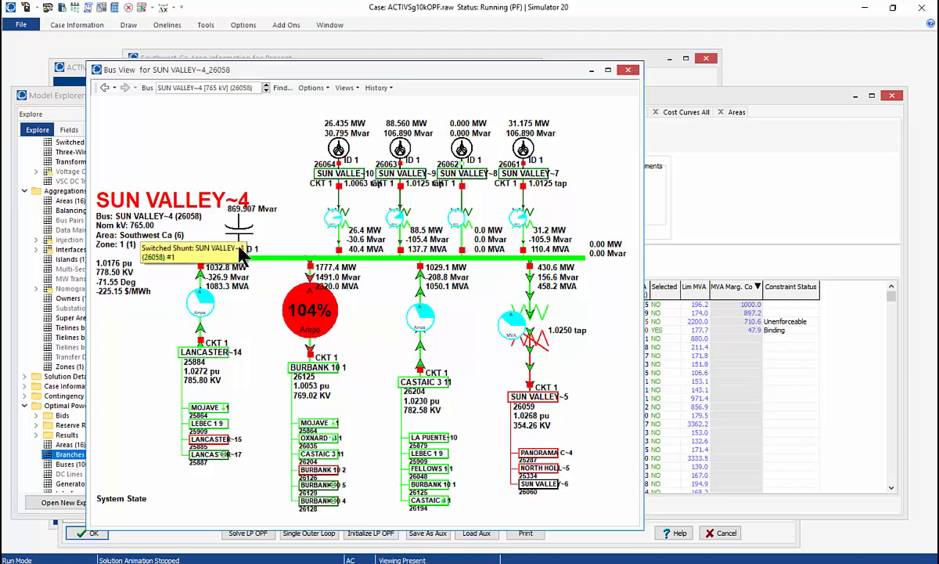
Take the switched shunt at bus SUN VALLEY~4 (26058) out of service and re-solve the power flow.
{"action": "left_click", "coordinate": [239, 250]}
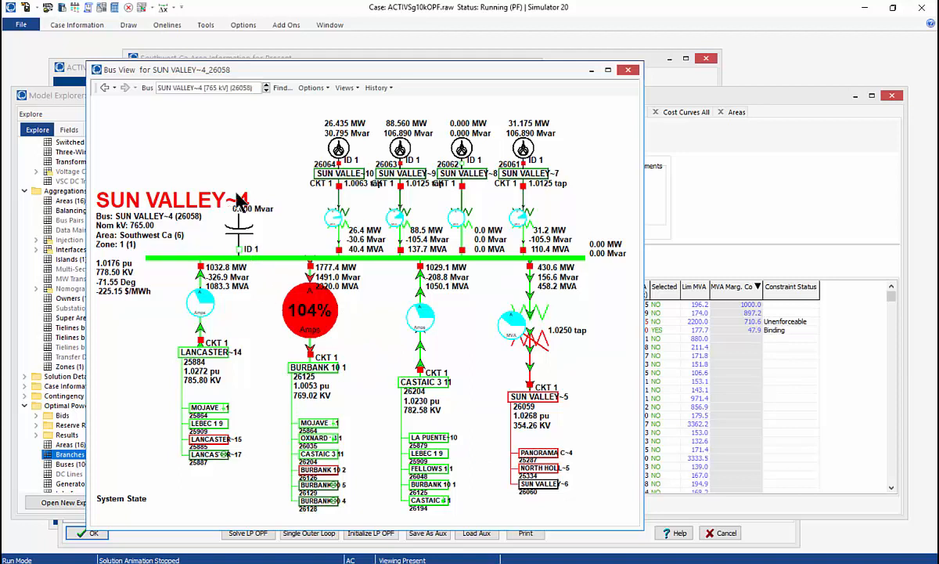
{"action": "left_click", "coordinate": [115, 8]}
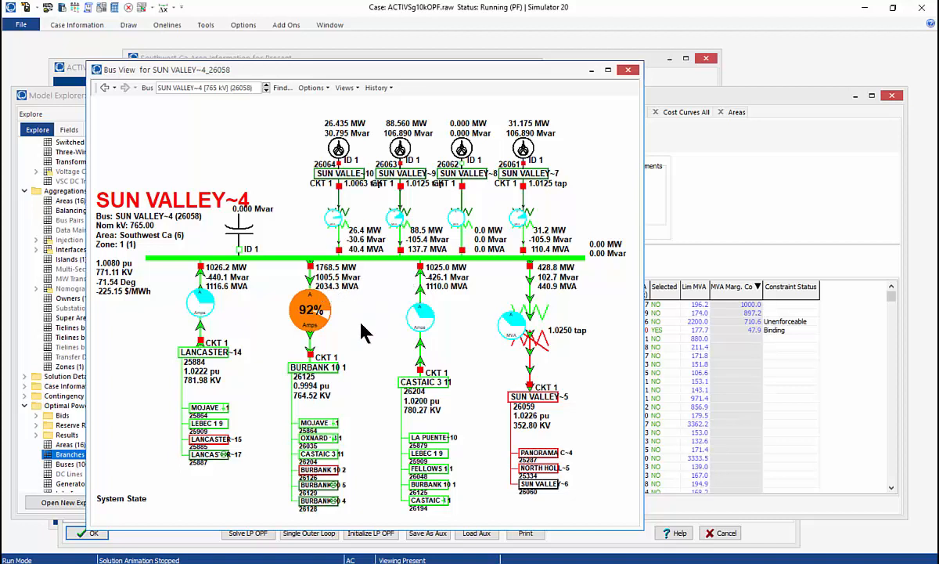
Inspect the flows at neighbouring bus BURBANK 10 1 (26125), go back to SUN VALLEY~4 and return to the OPF branch list.
{"action": "left_click", "coordinate": [328, 376]}
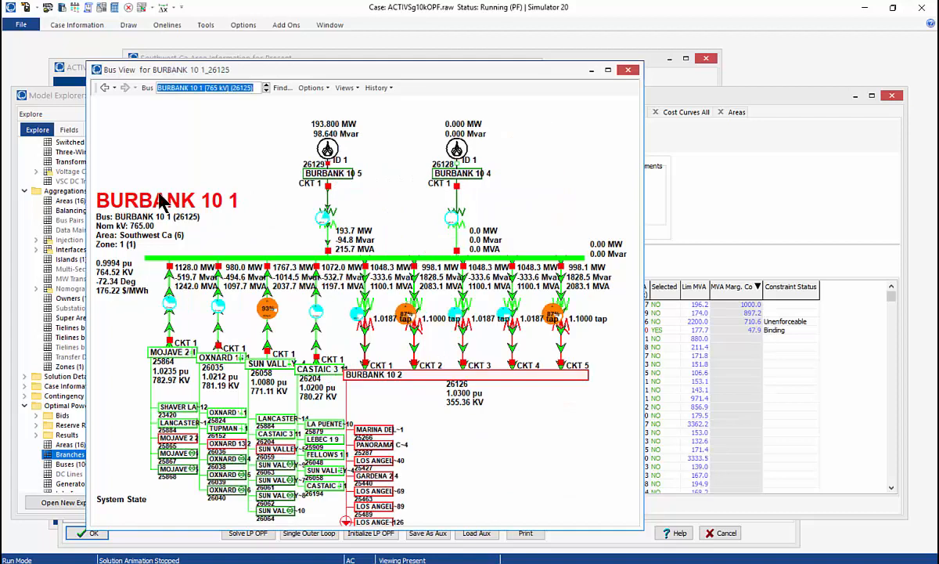
{"action": "left_click", "coordinate": [104, 87]}
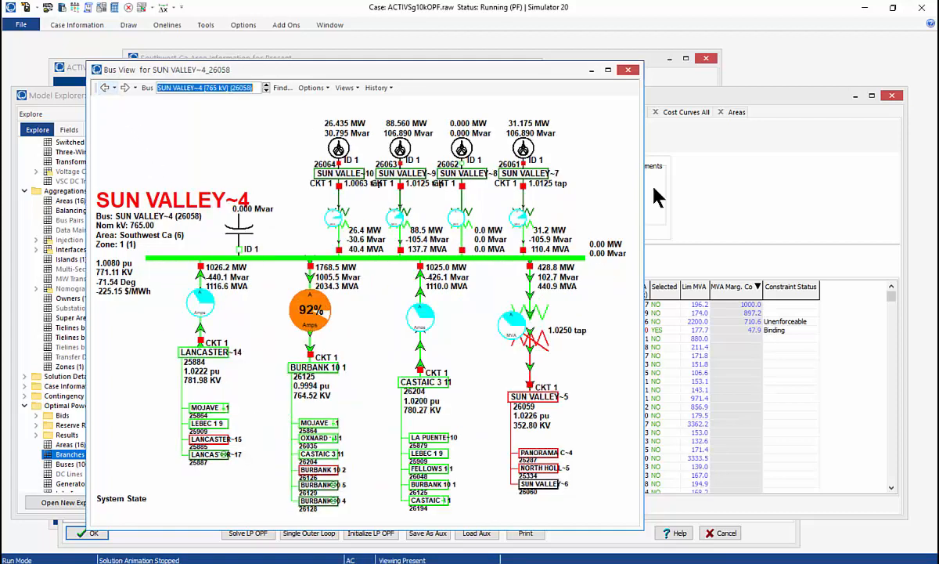
{"action": "left_click", "coordinate": [738, 97]}
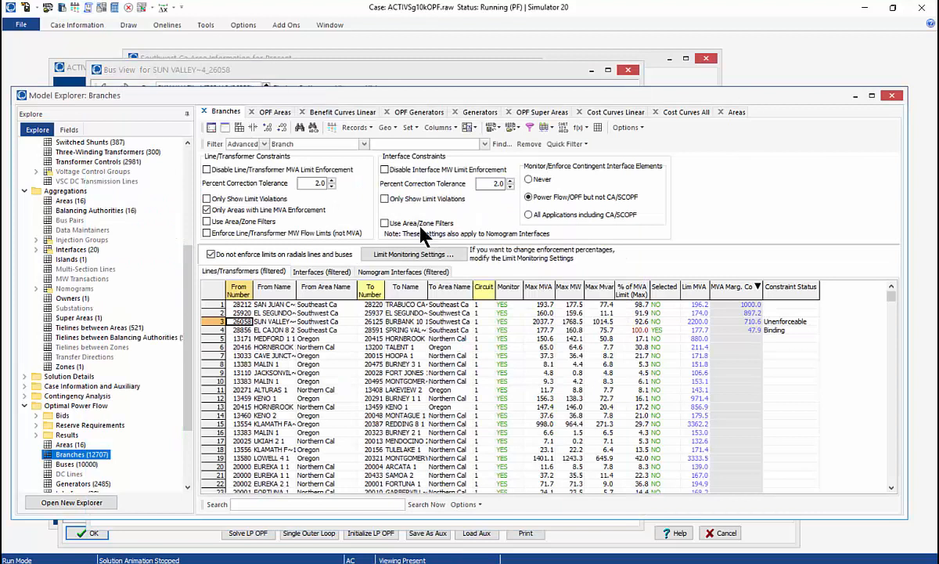
Re-solve the case with the primal LP OPF to update the constraint status of the branches.
{"action": "left_click", "coordinate": [284, 26]}
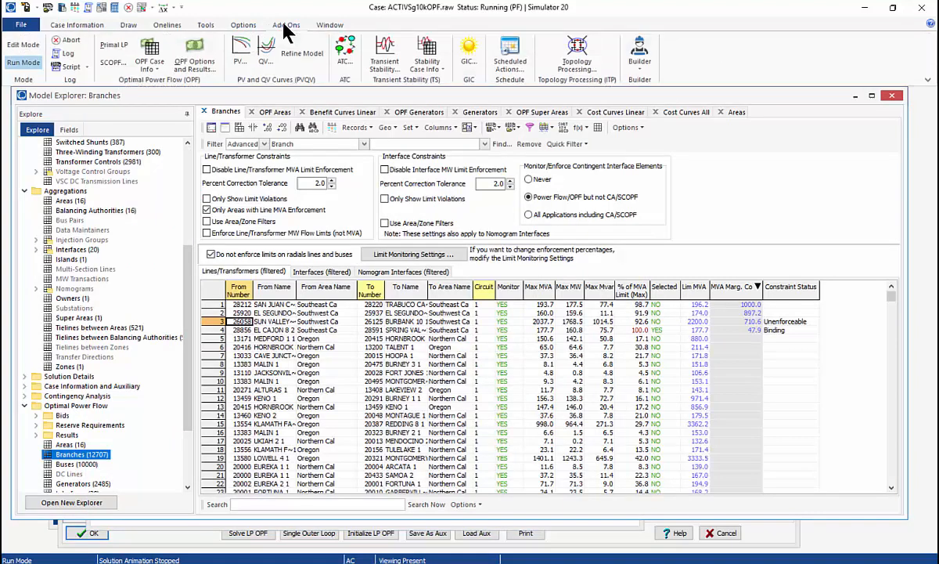
{"action": "left_click", "coordinate": [113, 45]}
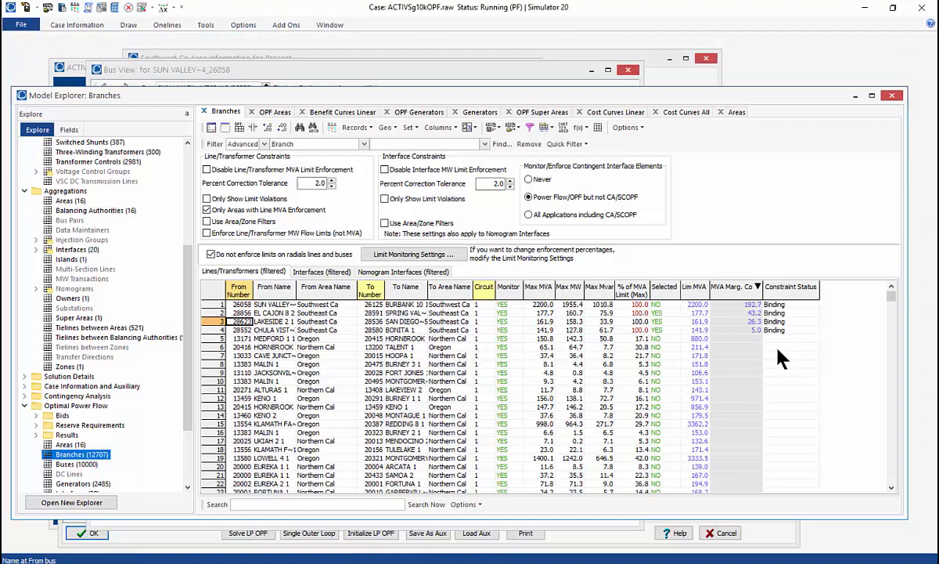
{"action": "key", "text": "Right"}
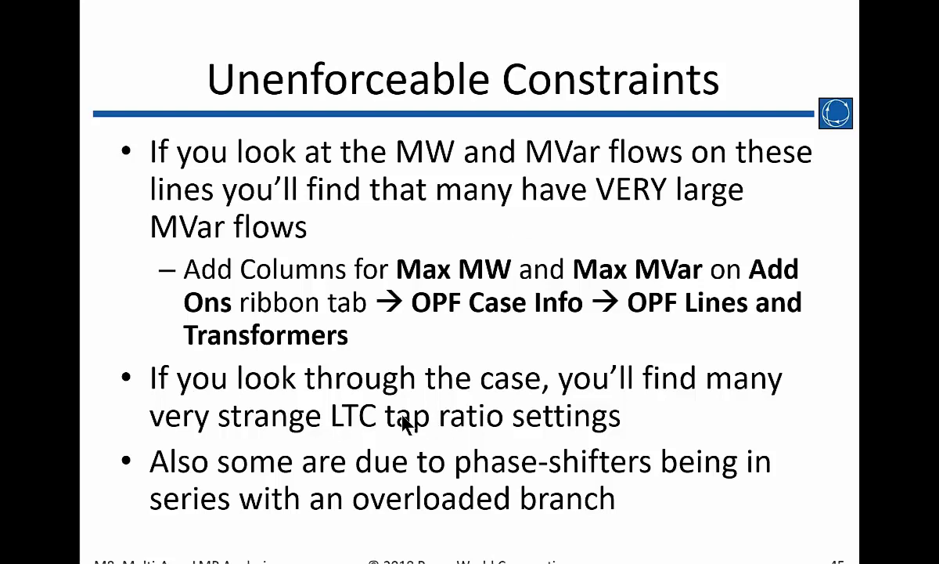
{"action": "left_click", "coordinate": [403, 413]}
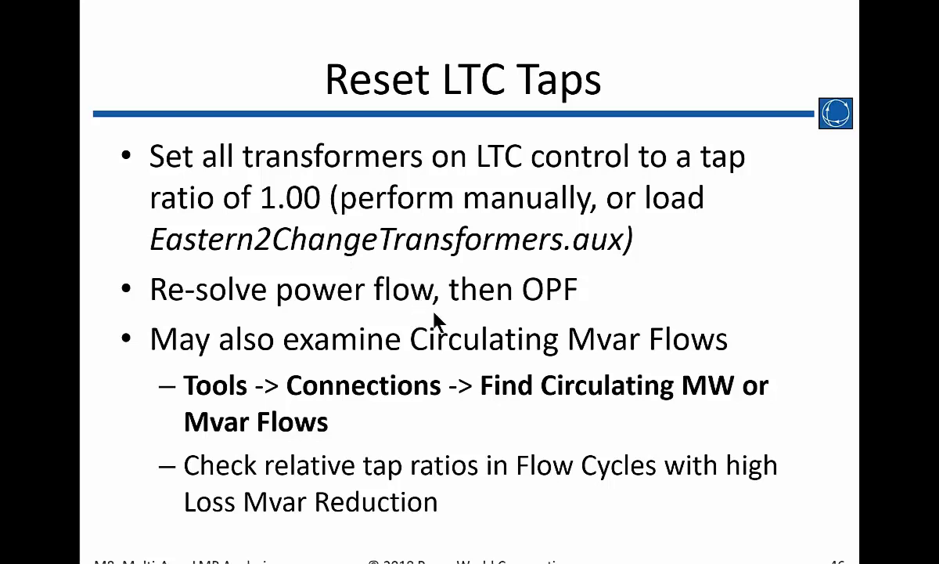
{"action": "left_click", "coordinate": [488, 350]}
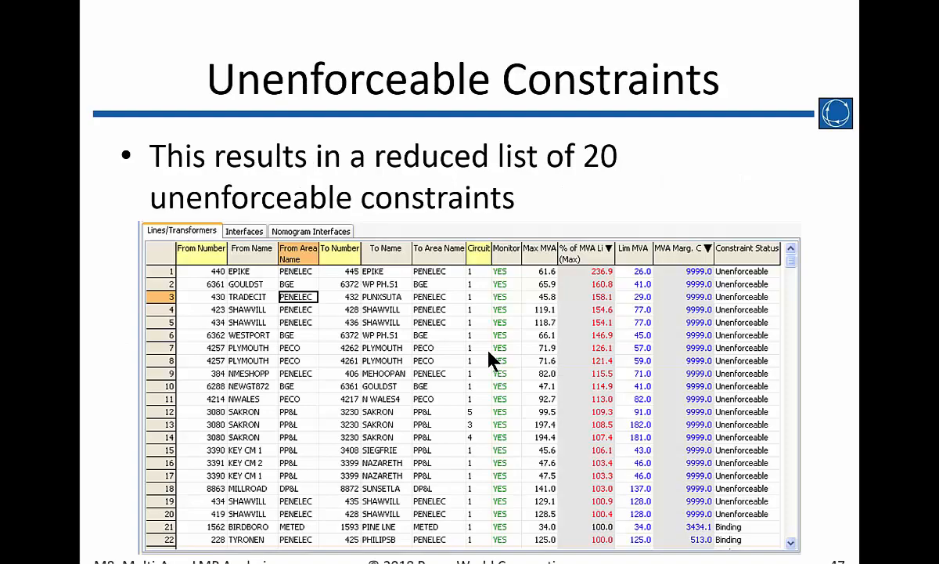
{"action": "key", "text": "alt+Tab"}
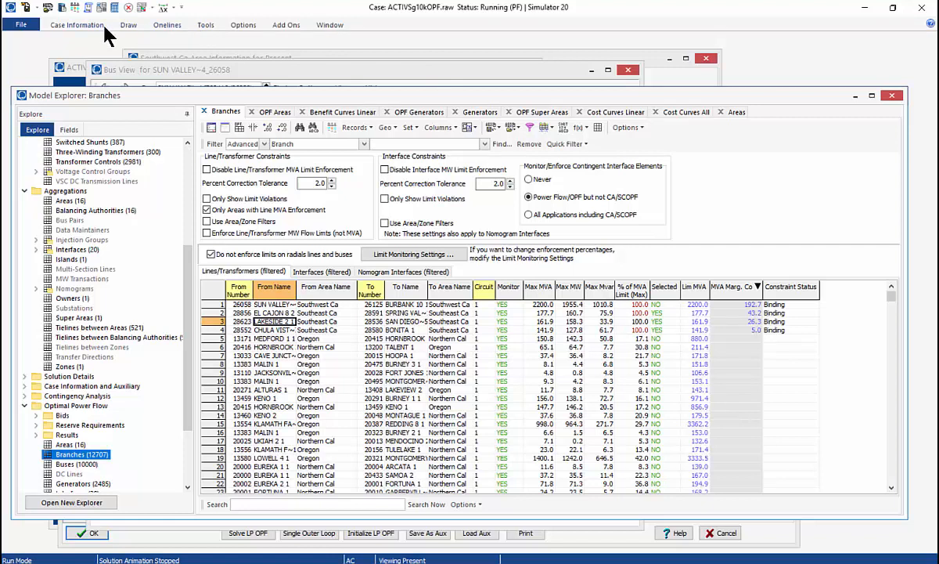
Find the circulating Mvar flow cycles with a 0.10 Mvar threshold and examine the tap ratios of the branches in the first cycle.
{"action": "left_click", "coordinate": [206, 26]}
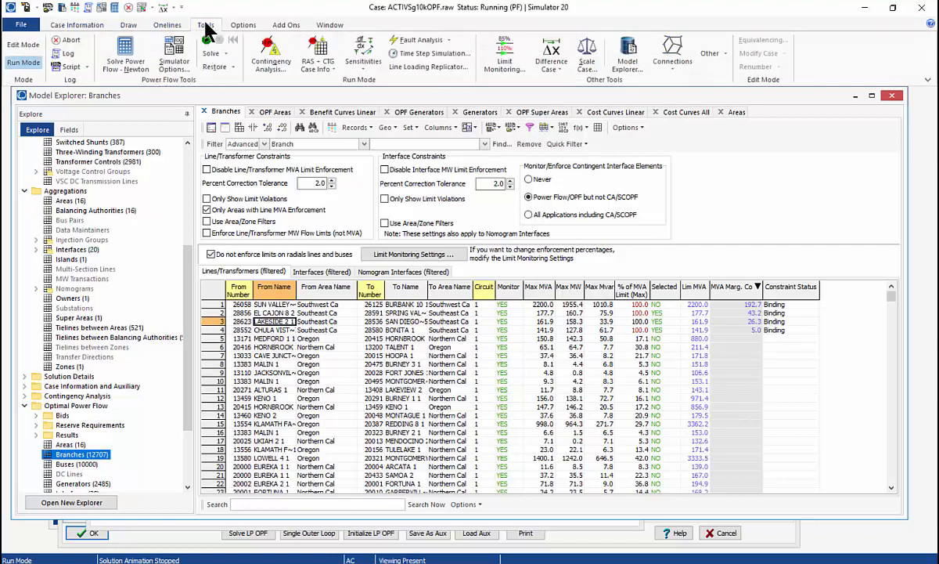
{"action": "left_click", "coordinate": [673, 67]}
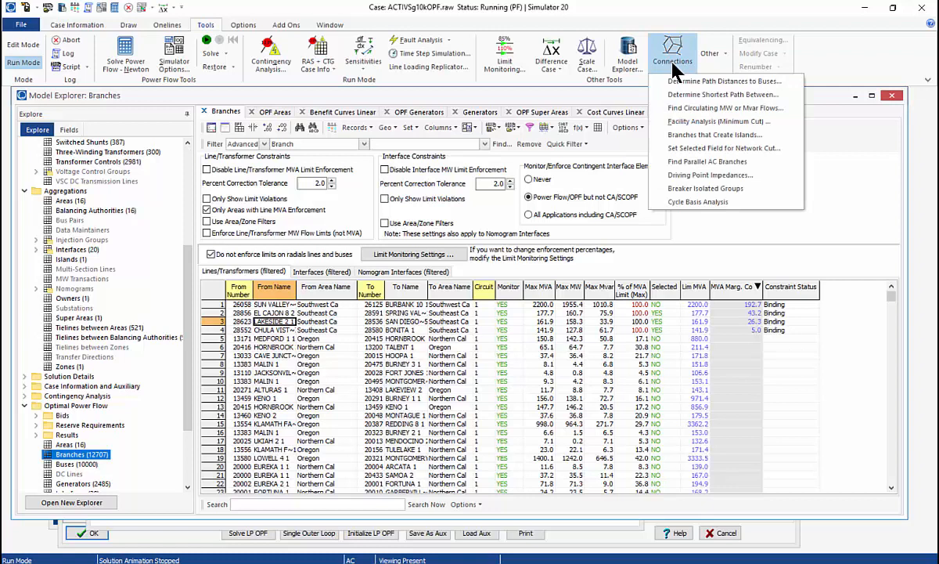
{"action": "left_click", "coordinate": [692, 110]}
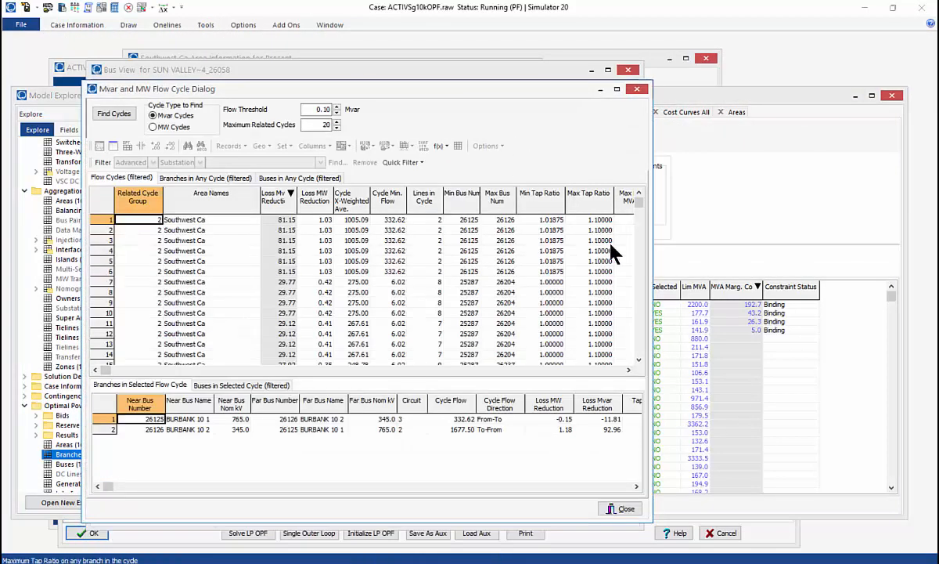
{"action": "left_click_drag", "start_coordinate": [652, 239], "coordinate": [738, 239]}
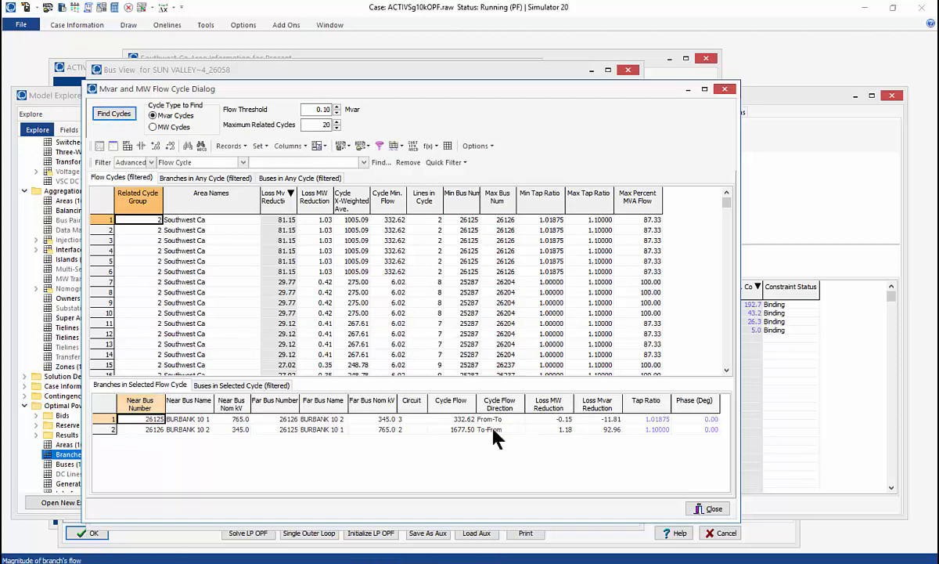
{"action": "left_click", "coordinate": [153, 431]}
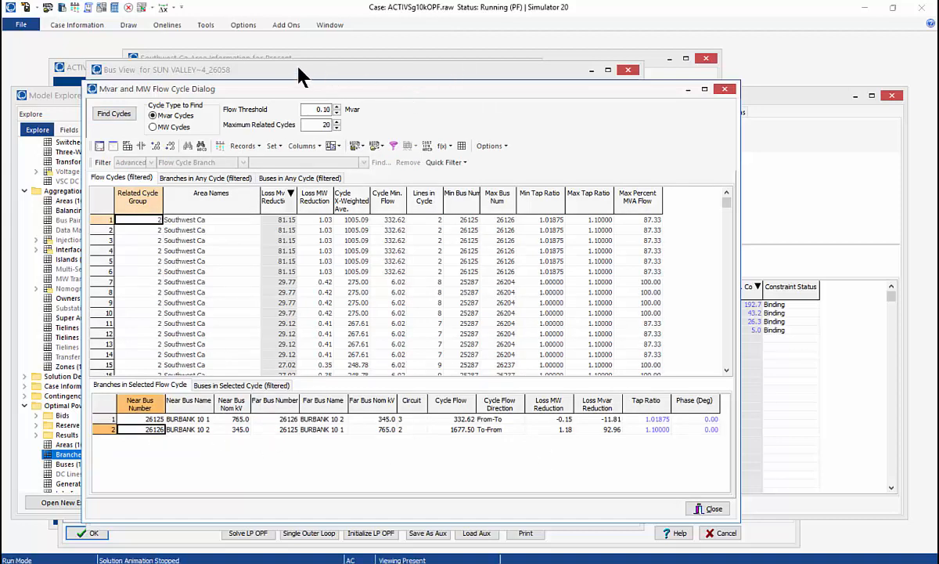
Show the near bus of the cycle's first branch, BURBANK 10 1 (26125), in the already open bus view.
{"action": "left_click_drag", "start_coordinate": [300, 72], "coordinate": [343, 69]}
{"action": "right_click", "coordinate": [190, 420]}
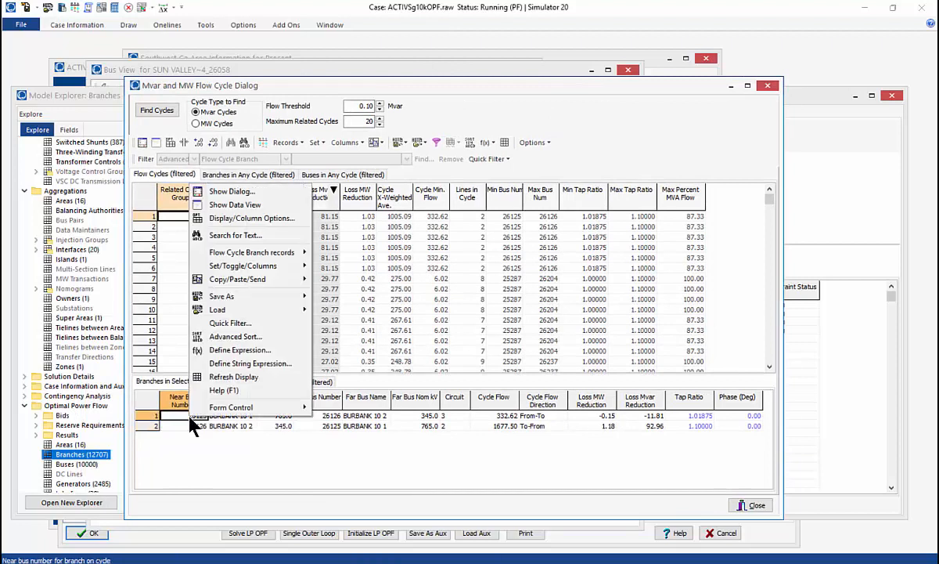
{"action": "mouse_move", "coordinate": [256, 256]}
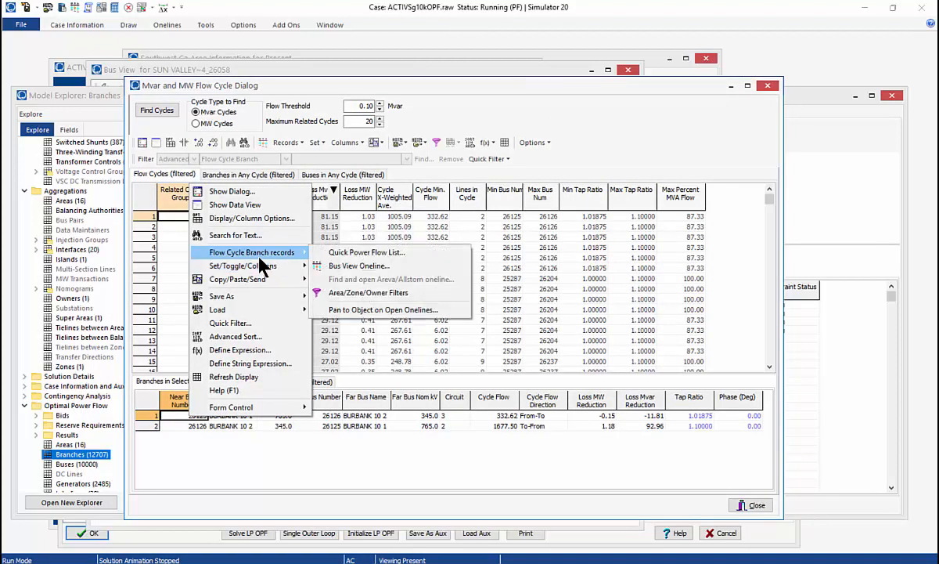
{"action": "left_click", "coordinate": [357, 266]}
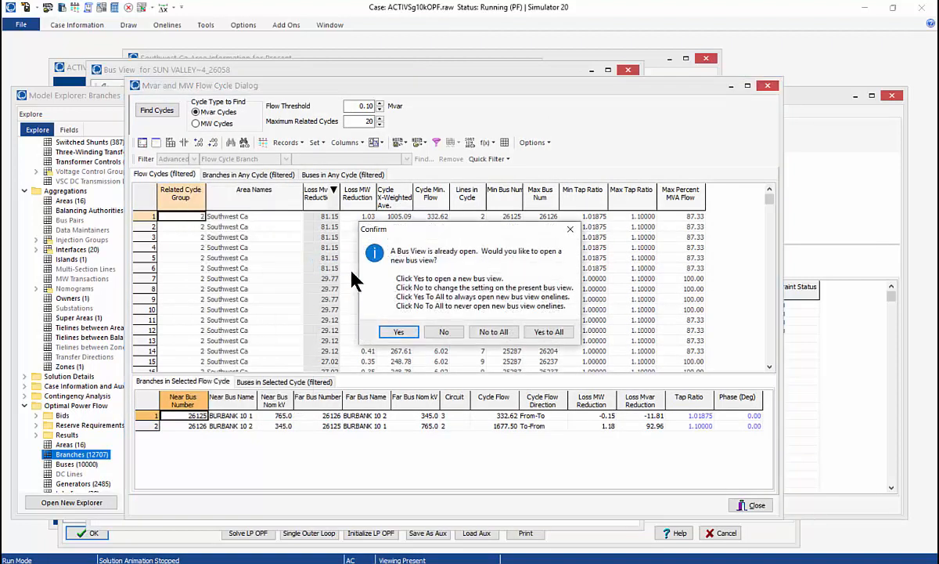
{"action": "left_click", "coordinate": [451, 335]}
Compare the cycle's branch flows and tap ratios with the parallel transformers between BURBANK 10 1 and BURBANK 10 2 in the bus view.
{"action": "left_click_drag", "start_coordinate": [329, 86], "coordinate": [831, 129]}
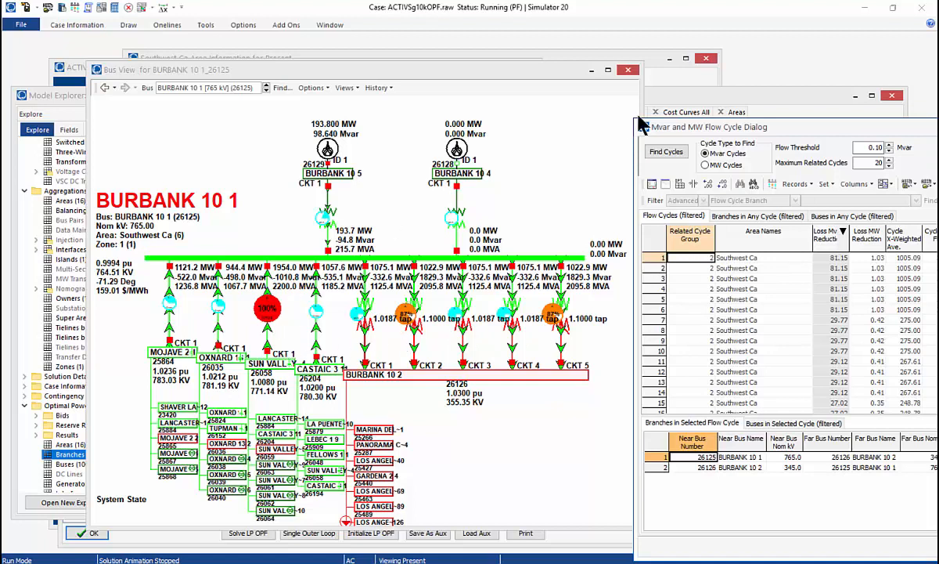
{"action": "left_click_drag", "start_coordinate": [758, 133], "coordinate": [355, 90]}
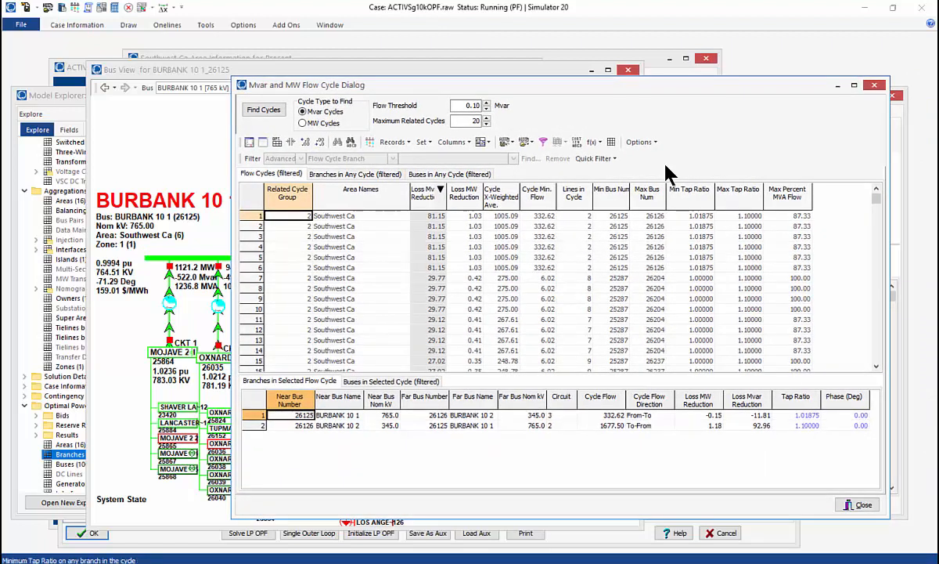
{"action": "left_click_drag", "start_coordinate": [573, 81], "coordinate": [937, 161]}
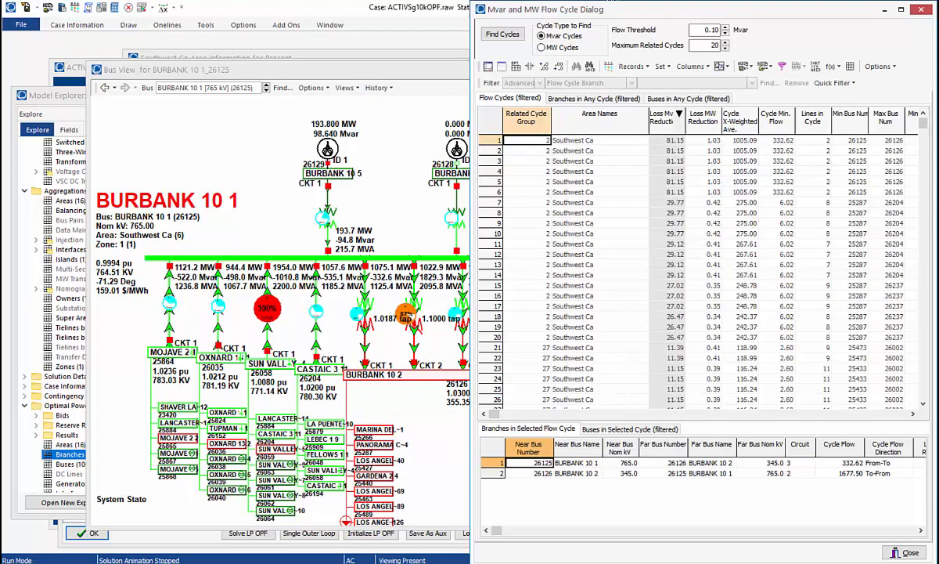
{"action": "left_click_drag", "start_coordinate": [866, 1], "coordinate": [903, 111]}
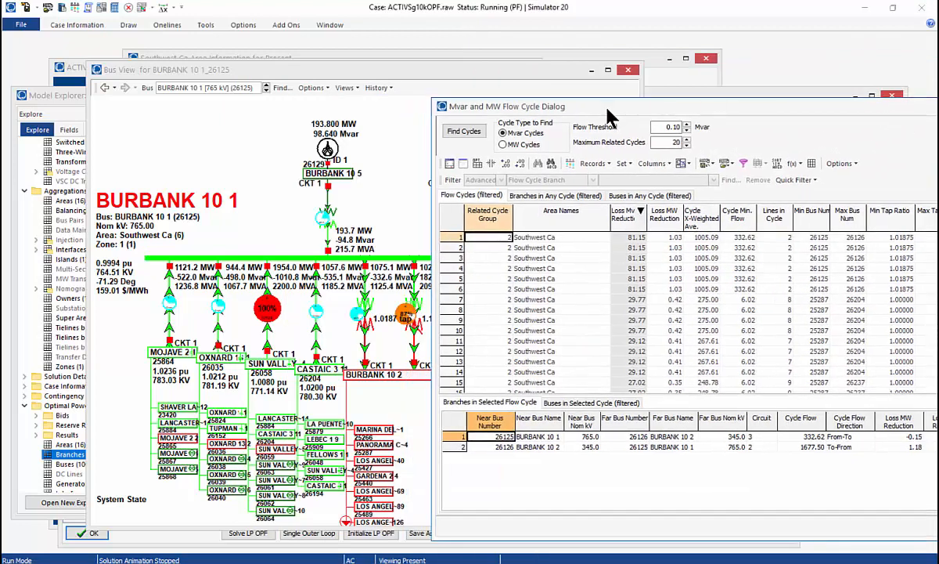
{"action": "left_click_drag", "start_coordinate": [608, 110], "coordinate": [806, 99]}
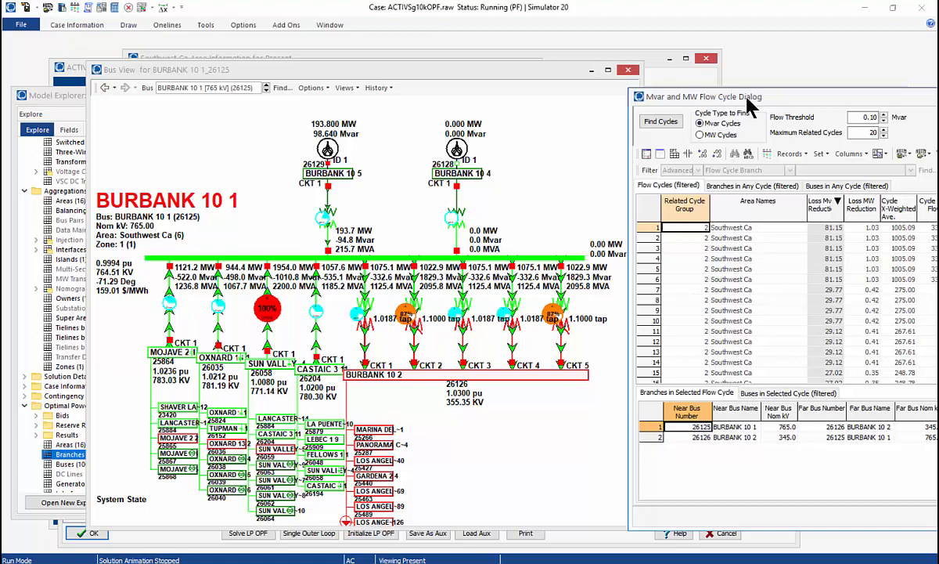
{"action": "left_click_drag", "start_coordinate": [750, 104], "coordinate": [323, 89]}
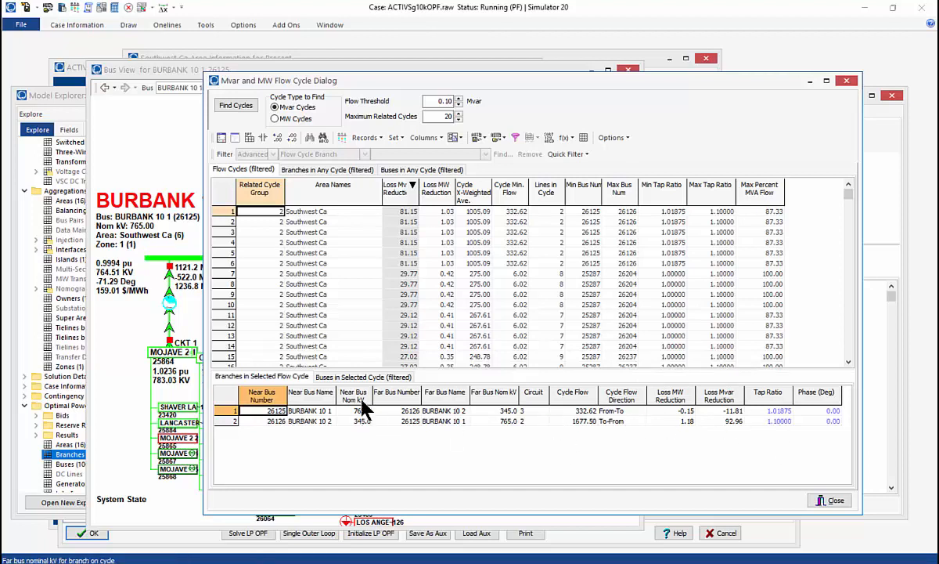
{"action": "left_click_drag", "start_coordinate": [399, 81], "coordinate": [875, 161]}
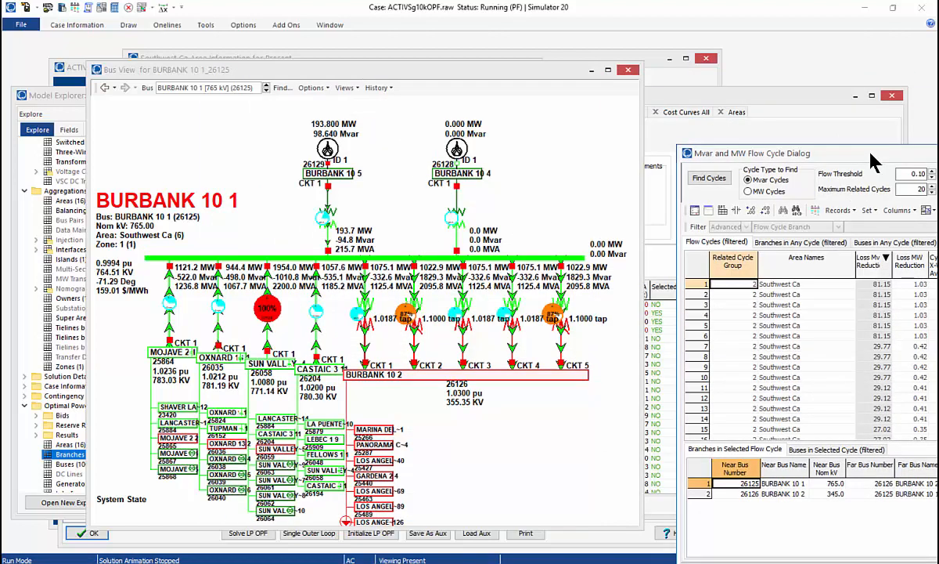
{"action": "left_click_drag", "start_coordinate": [872, 161], "coordinate": [345, 104]}
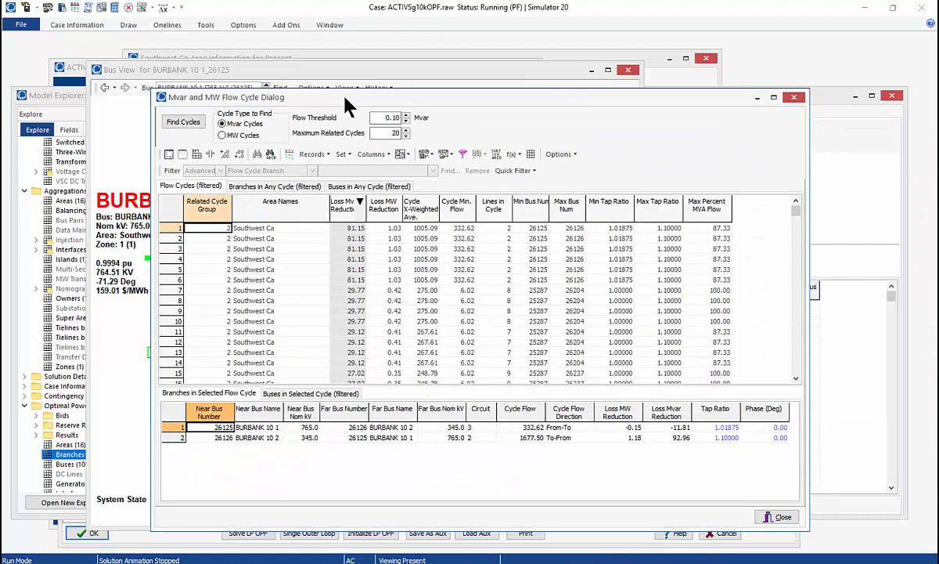
Set the tap ratio of both transformers in the selected flow cycle to 1.01875 and re-solve the power flow.
{"action": "left_click", "coordinate": [721, 428]}
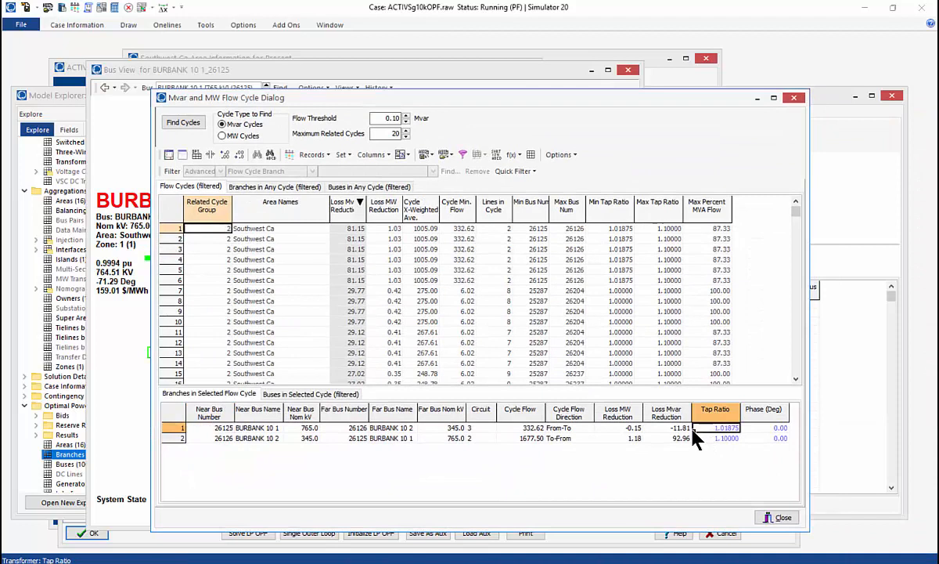
{"action": "left_click_drag", "start_coordinate": [697, 430], "coordinate": [681, 478]}
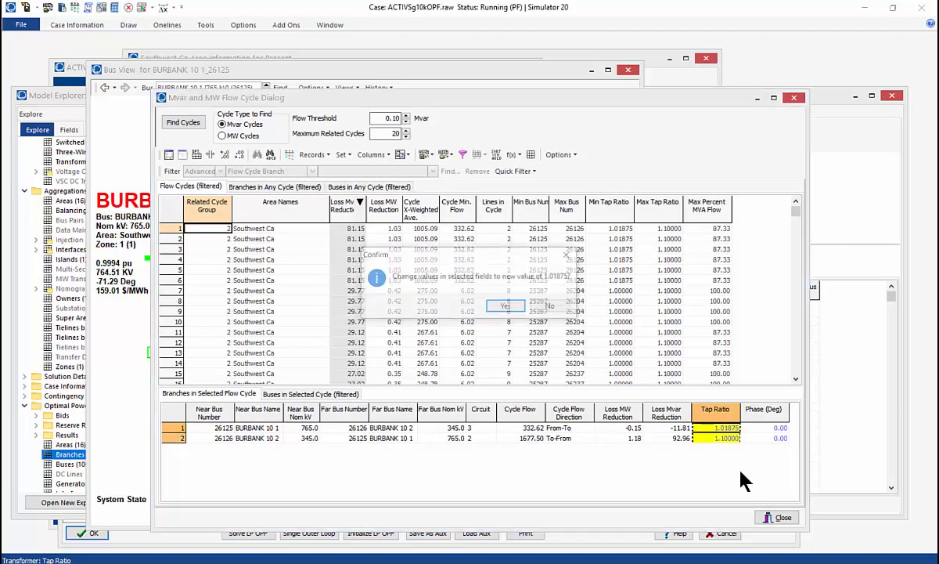
{"action": "left_click", "coordinate": [505, 307]}
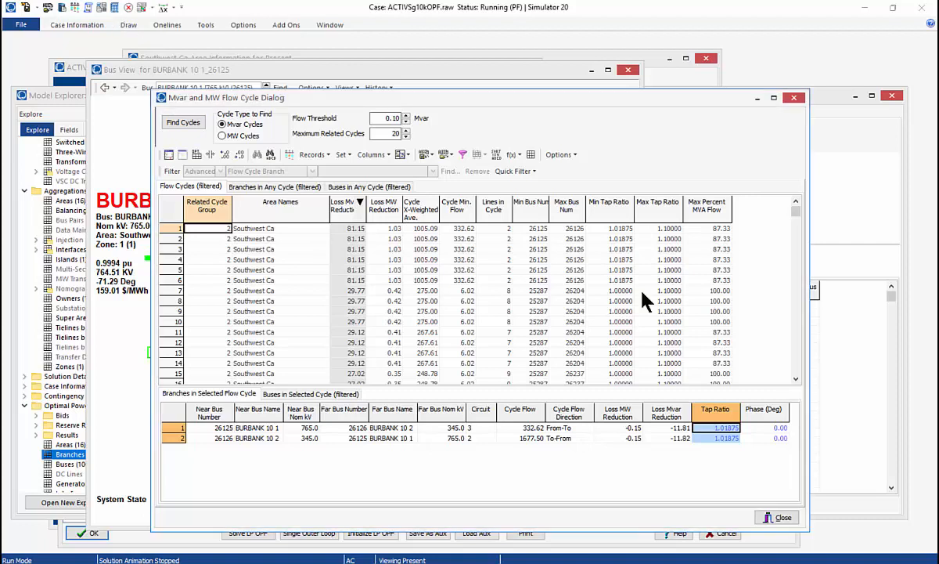
{"action": "left_click", "coordinate": [783, 519]}
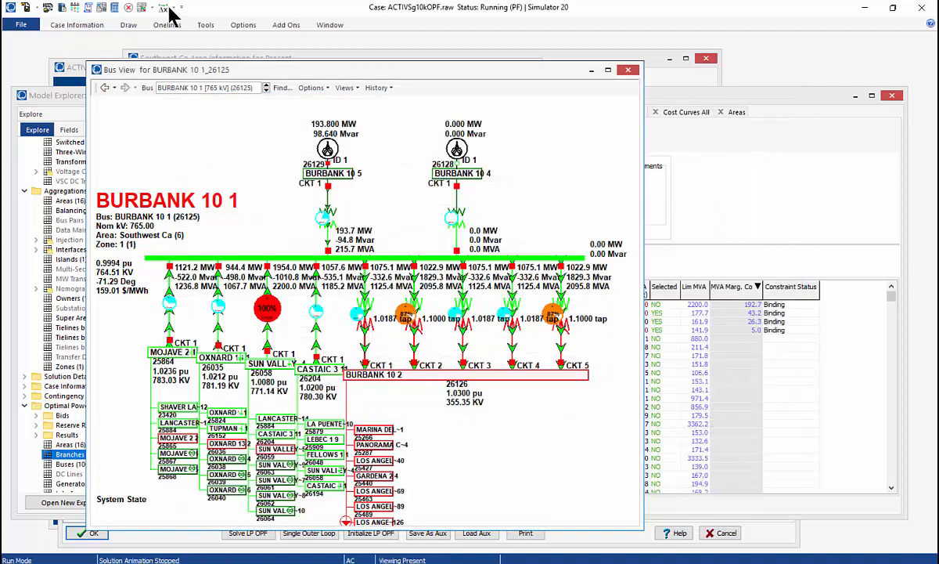
{"action": "left_click", "coordinate": [116, 15]}
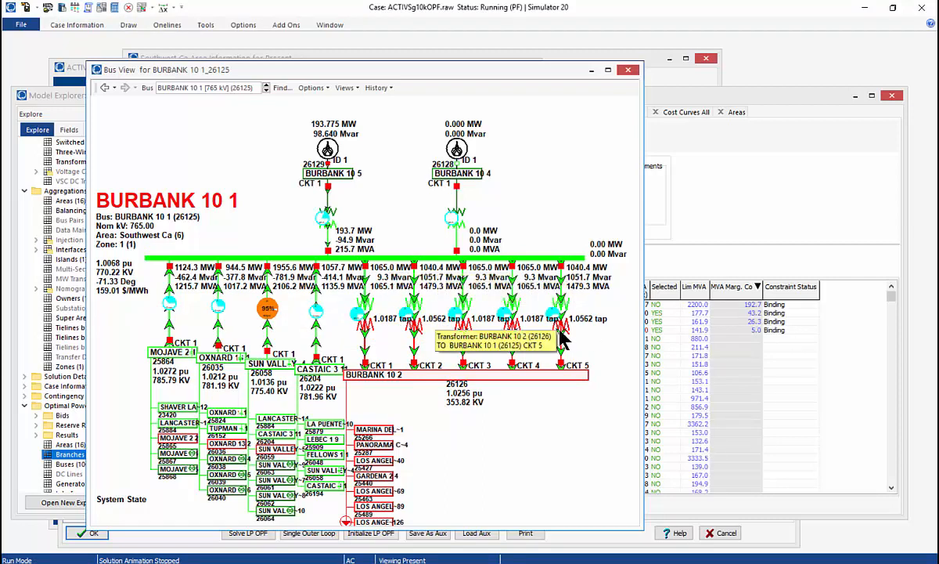
Disable automatic control for the circuit 2 transformer from BURBANK 10 2 (26126) to BURBANK 10 1 (26125).
{"action": "right_click", "coordinate": [415, 328]}
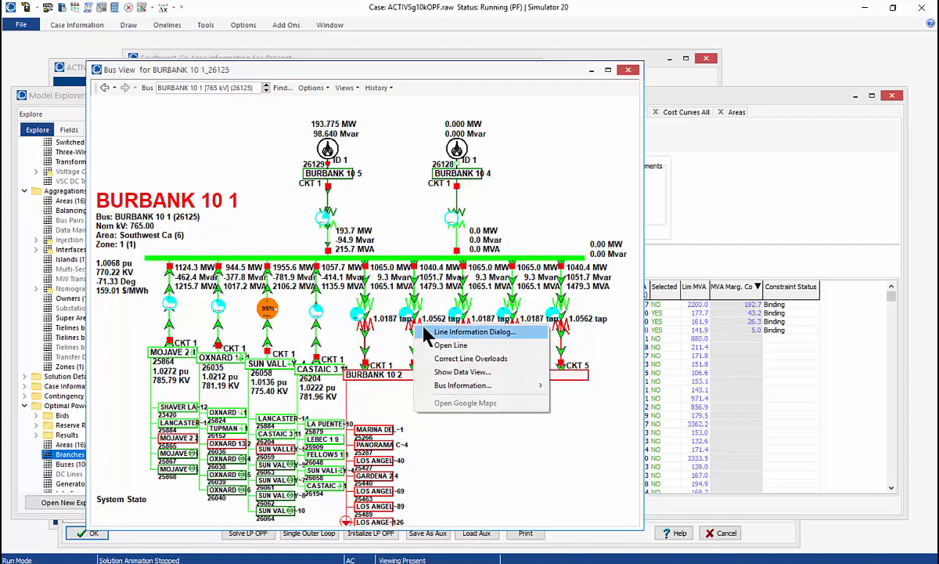
{"action": "left_click", "coordinate": [462, 332]}
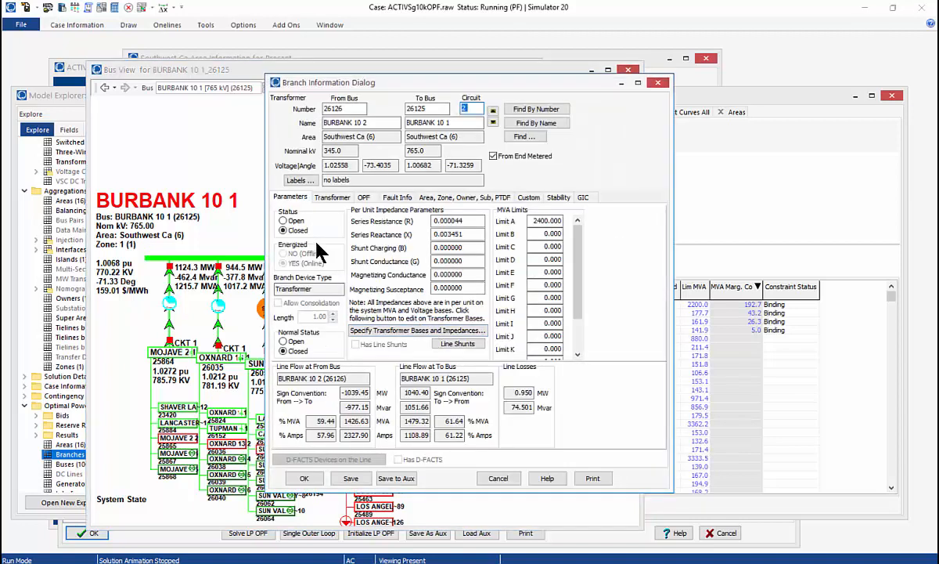
{"action": "left_click", "coordinate": [341, 201]}
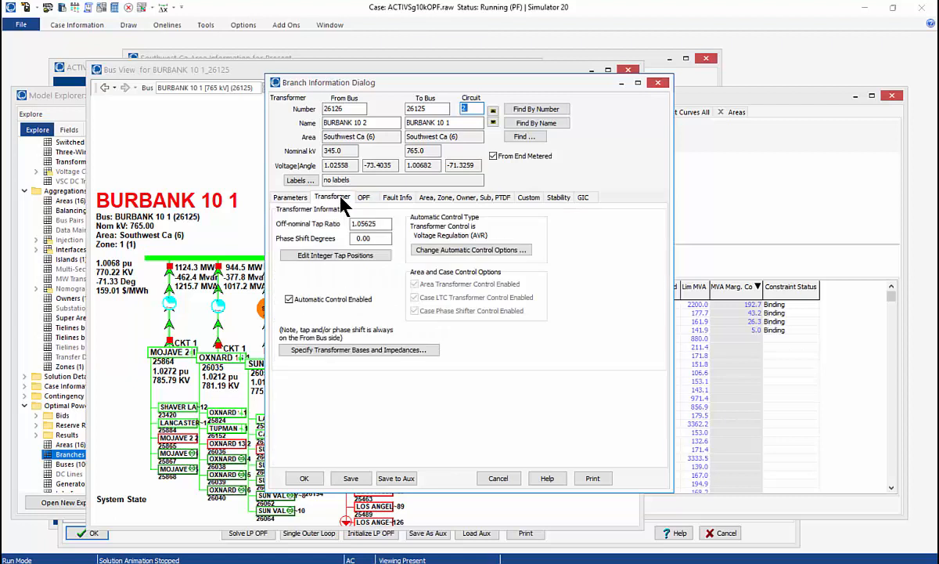
{"action": "left_click", "coordinate": [337, 300]}
{"action": "left_click", "coordinate": [304, 479]}
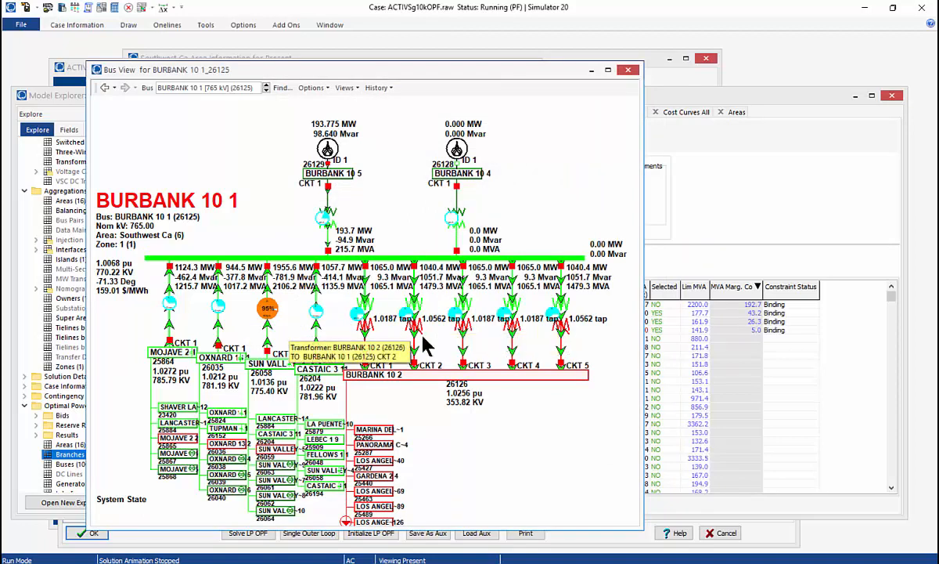
Disable automatic control for the circuit 5 transformer from BURBANK 10 2 (26126) to BURBANK 10 1 (26125).
{"action": "right_click", "coordinate": [562, 328]}
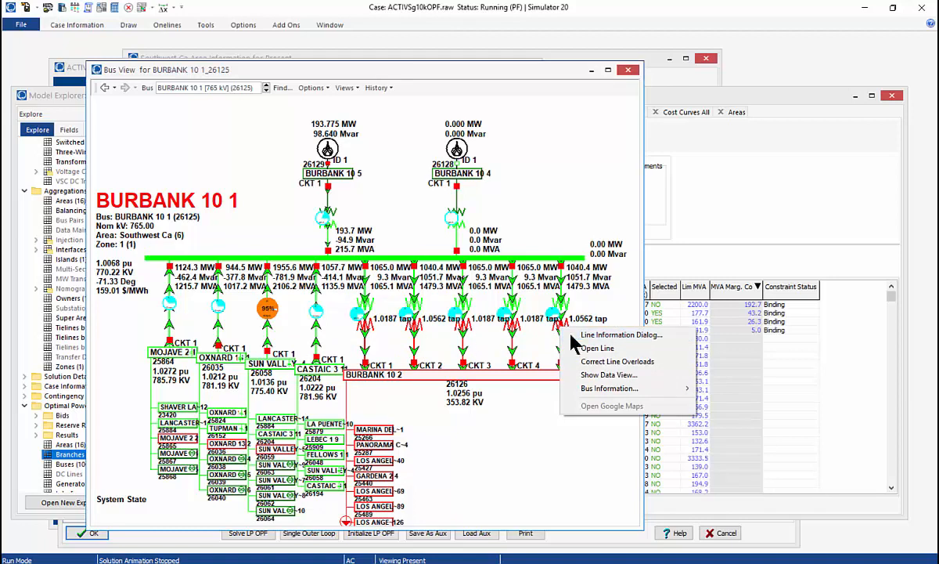
{"action": "left_click", "coordinate": [580, 338]}
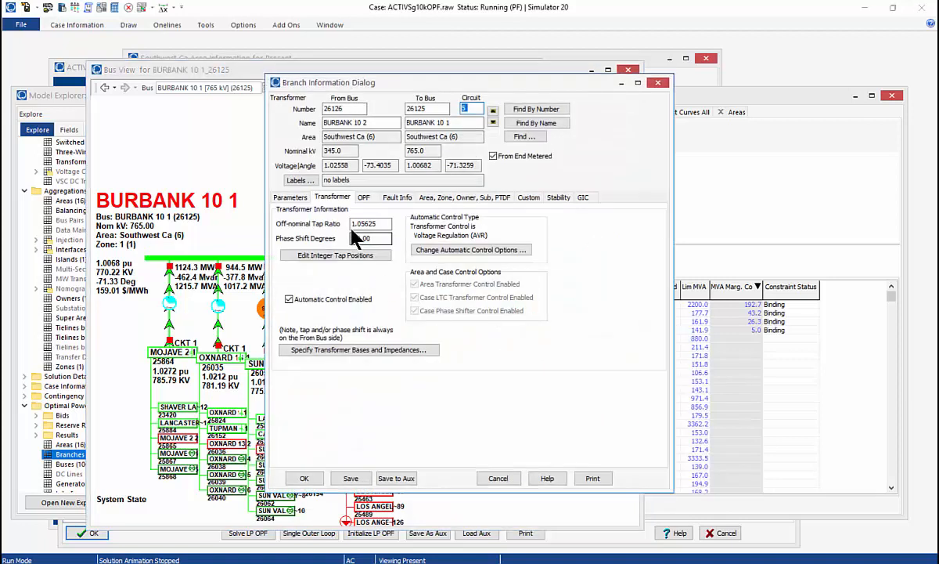
{"action": "left_click", "coordinate": [289, 299]}
{"action": "left_click", "coordinate": [304, 477]}
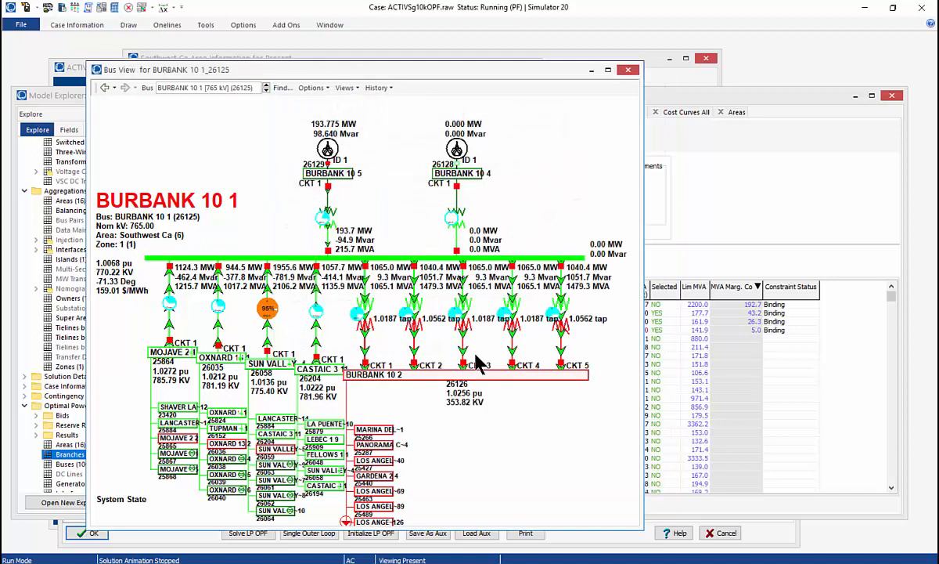
Check the off-nominal tap ratio of the circuit 4 transformer from BURBANK 10 2 to BURBANK 10 1.
{"action": "right_click", "coordinate": [515, 310]}
{"action": "left_click", "coordinate": [537, 307]}
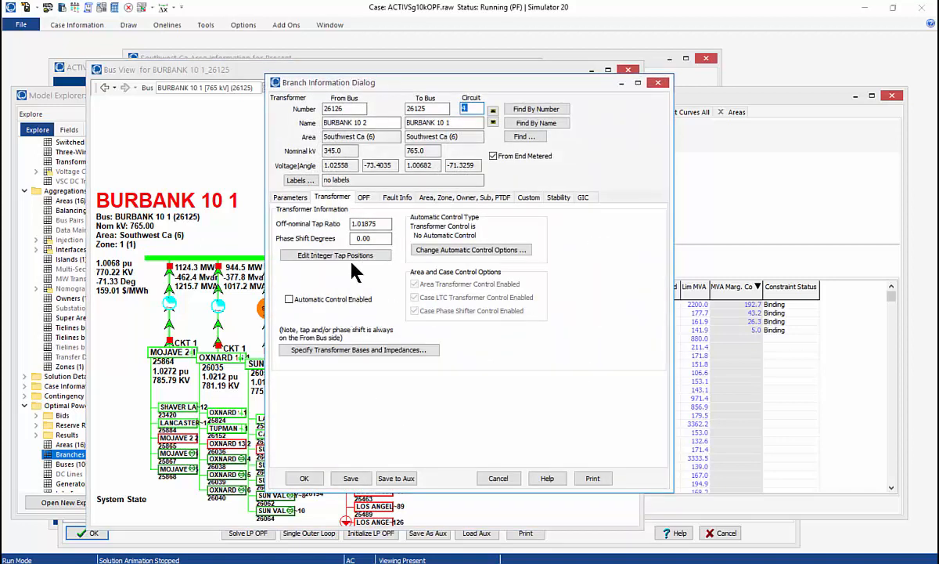
{"action": "left_click_drag", "start_coordinate": [379, 226], "coordinate": [337, 231]}
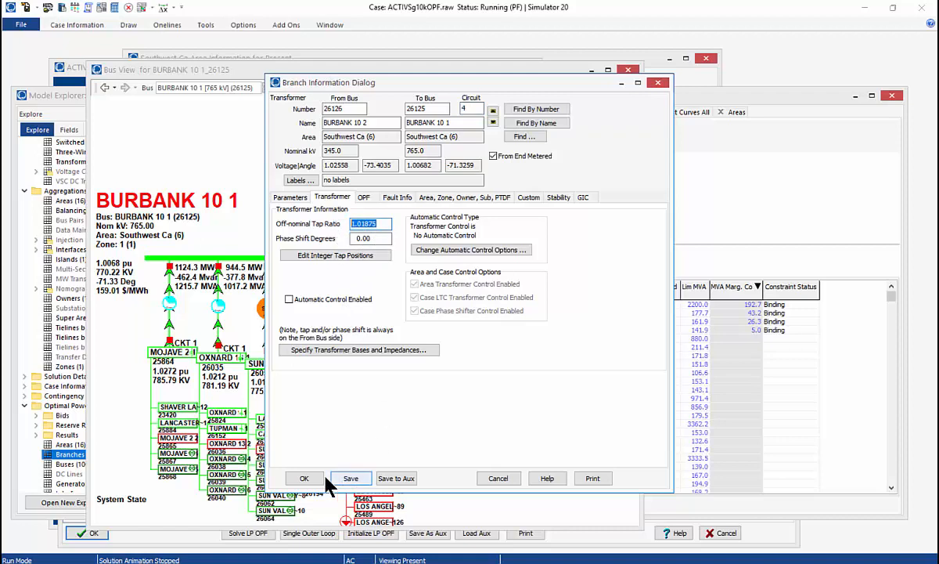
{"action": "left_click", "coordinate": [303, 476]}
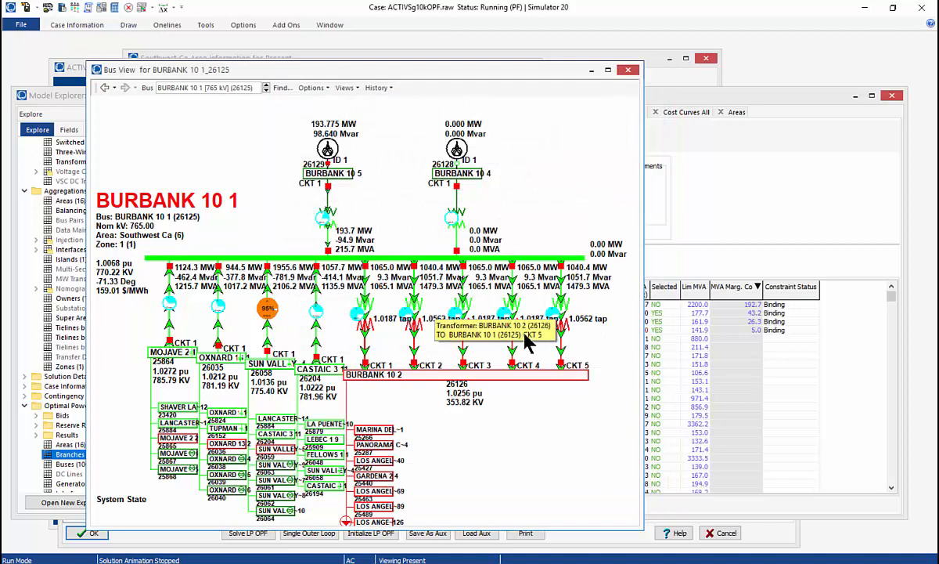
Set the off-nominal tap ratio of the circuit 2 transformer from BURBANK 10 2 to BURBANK 10 1 to 1.0187 and save it.
{"action": "right_click", "coordinate": [416, 327]}
{"action": "left_click", "coordinate": [456, 335]}
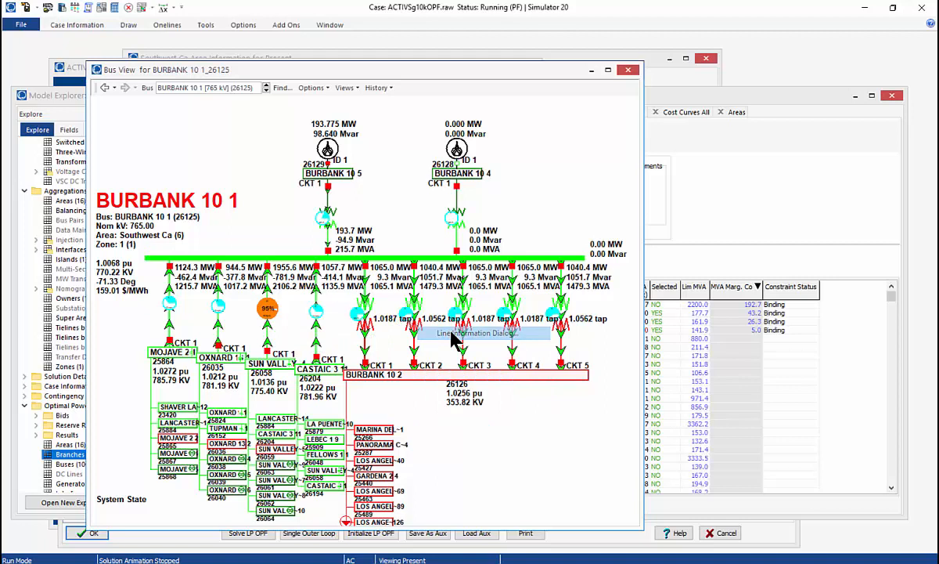
{"action": "double_click", "coordinate": [379, 225]}
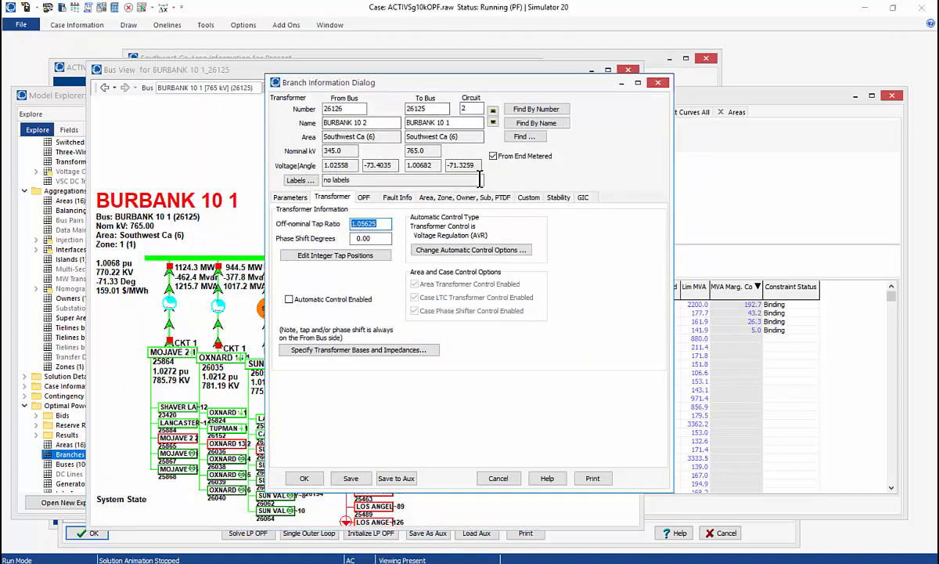
{"action": "type", "text": "1.0187"}
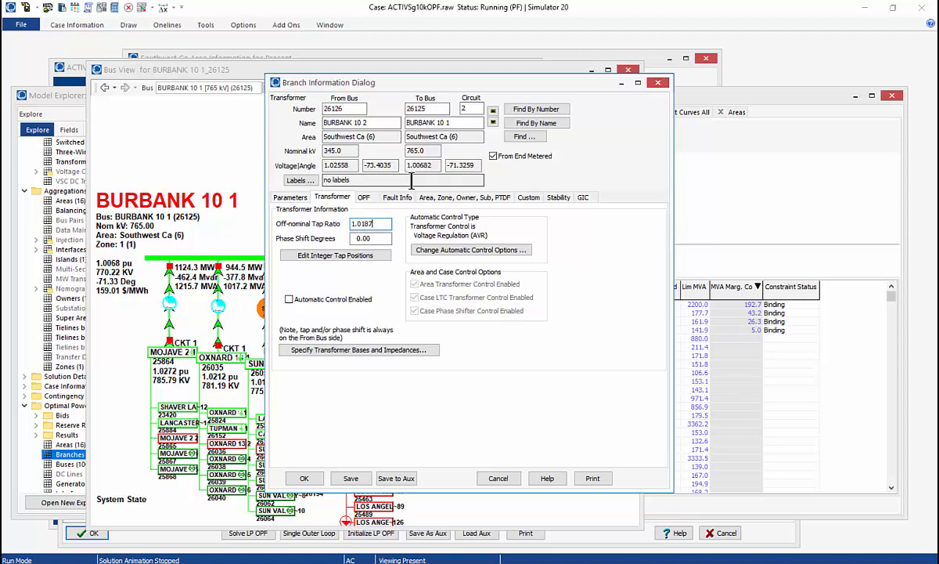
{"action": "left_click_drag", "start_coordinate": [430, 84], "coordinate": [511, 94]}
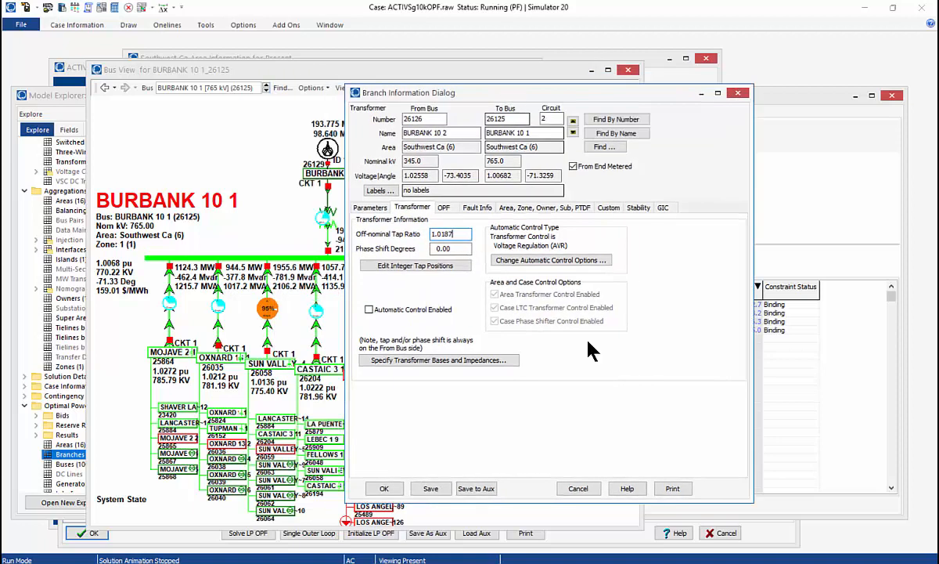
{"action": "left_click", "coordinate": [435, 492]}
Copy the circuit 3 transformer's tap ratio of 1.01875 to the circuit 5 transformer and re-solve the power flow.
{"action": "left_click", "coordinate": [572, 120]}
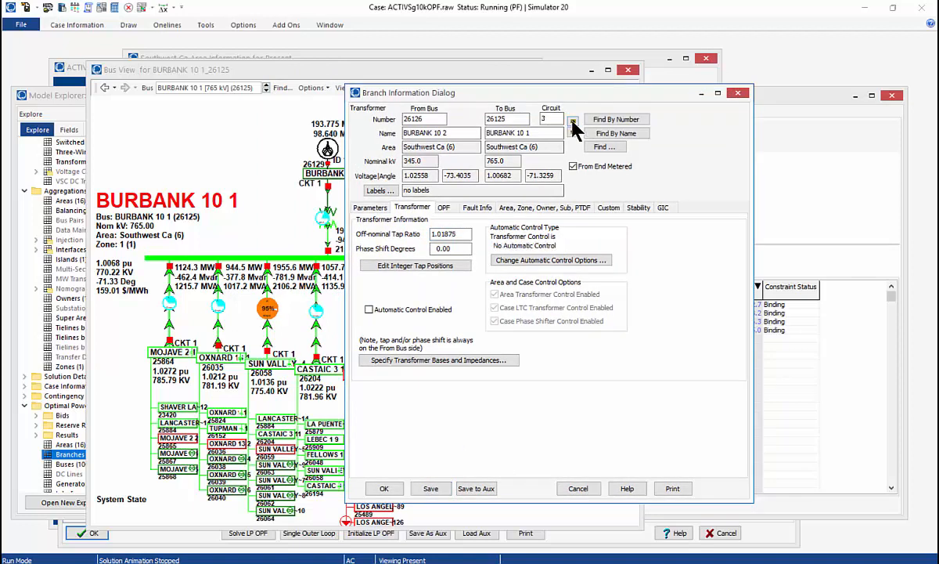
{"action": "left_click", "coordinate": [460, 233]}
{"action": "key", "text": "ctrl+c"}
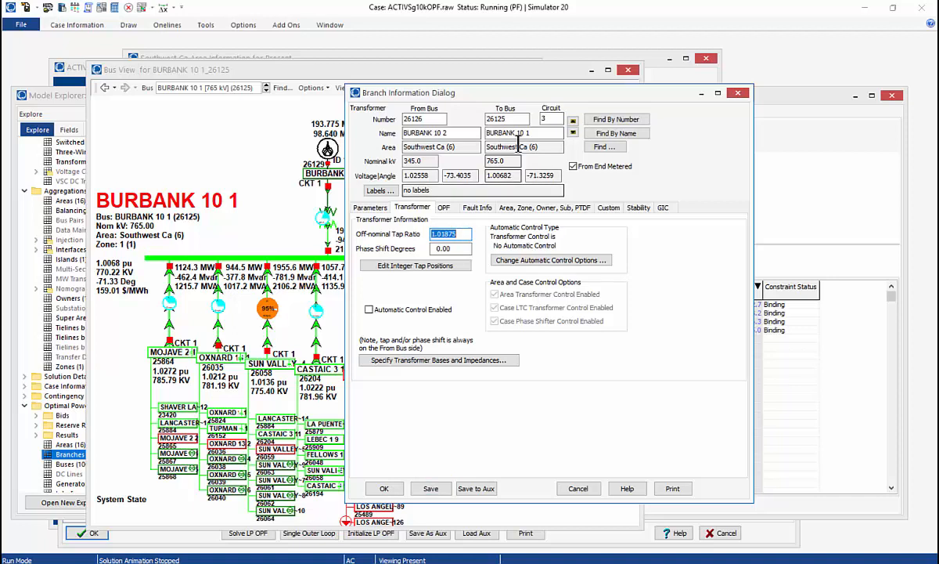
{"action": "left_click", "coordinate": [572, 120]}
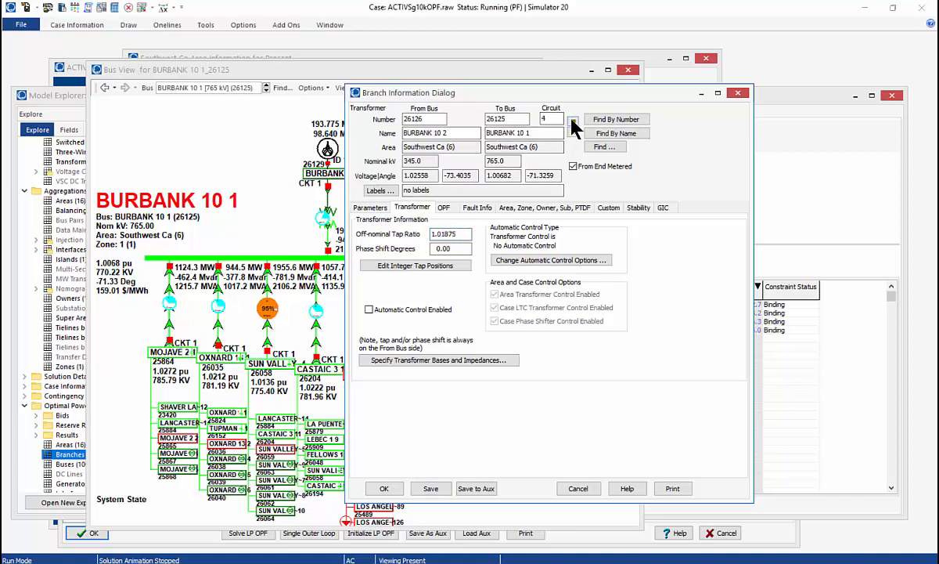
{"action": "left_click", "coordinate": [572, 120]}
{"action": "left_click_drag", "start_coordinate": [456, 234], "coordinate": [357, 237]}
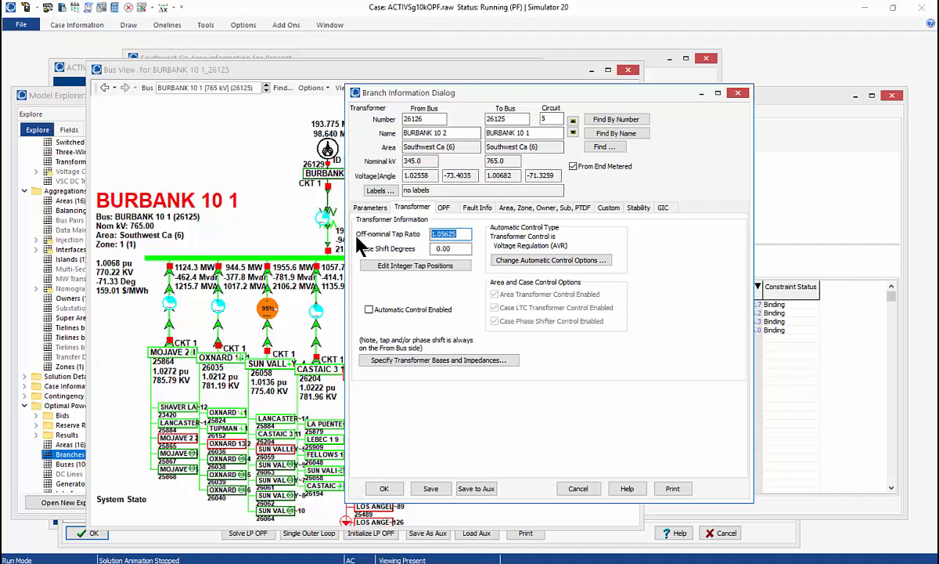
{"action": "key", "text": "ctrl+v"}
{"action": "left_click", "coordinate": [384, 488]}
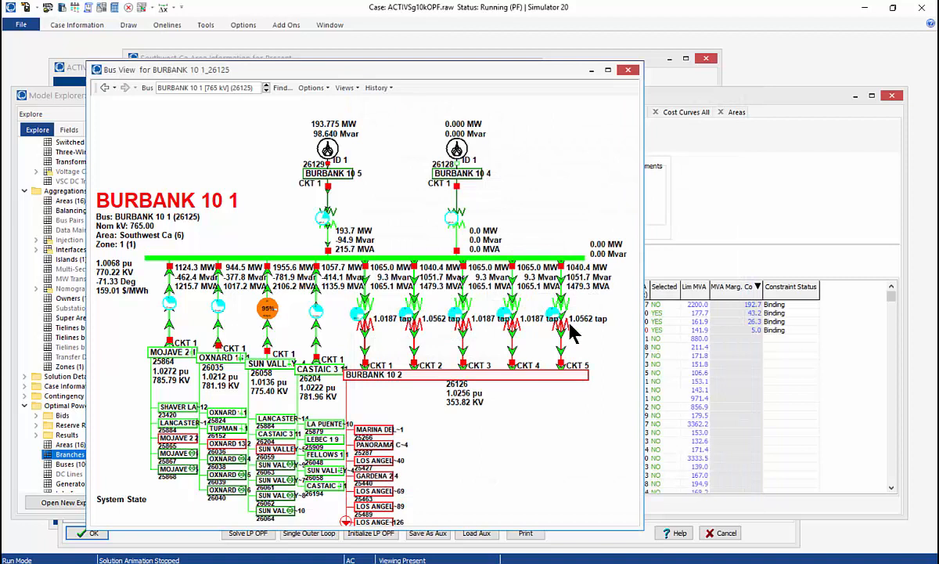
{"action": "left_click", "coordinate": [115, 9]}
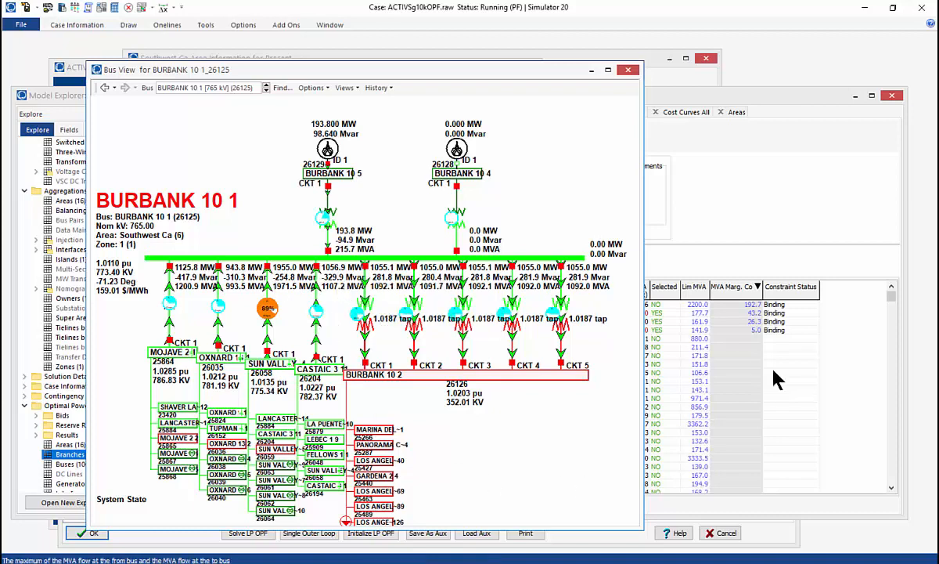
Return to the OPF branches list, check the SUN VALLEY to BURBANK 10 1 line's flow, and re-solve the optimal power flow.
{"action": "left_click", "coordinate": [695, 338]}
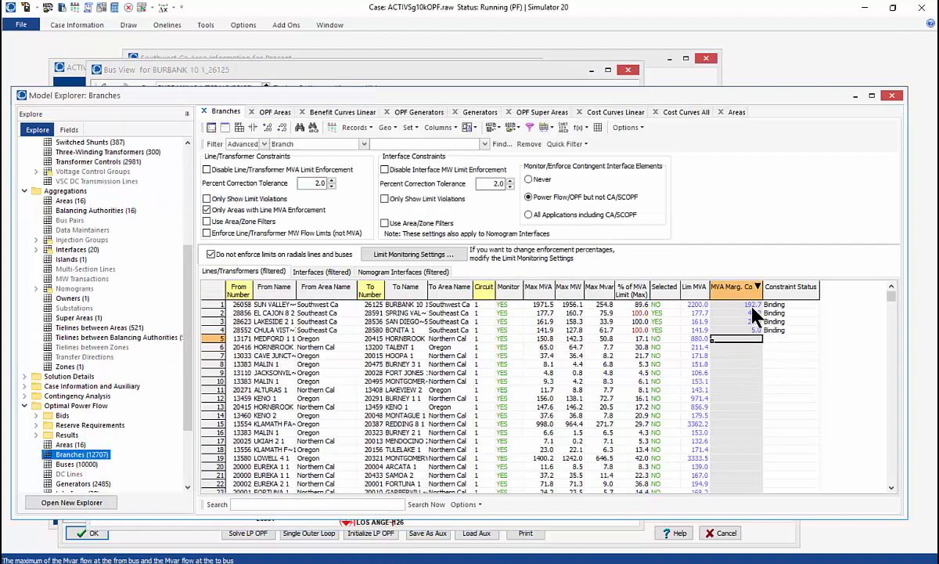
{"action": "left_click", "coordinate": [568, 304]}
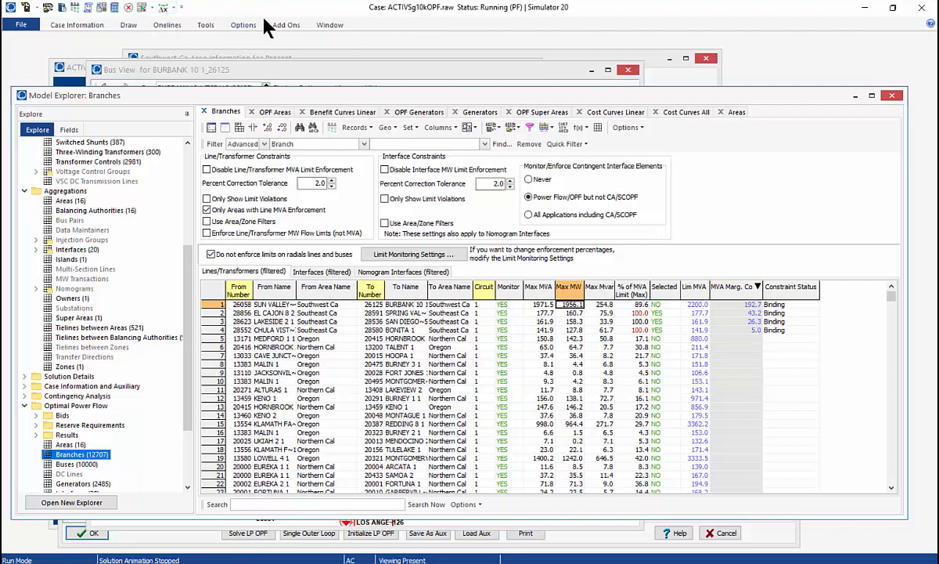
{"action": "left_click", "coordinate": [289, 24]}
{"action": "left_click", "coordinate": [122, 46]}
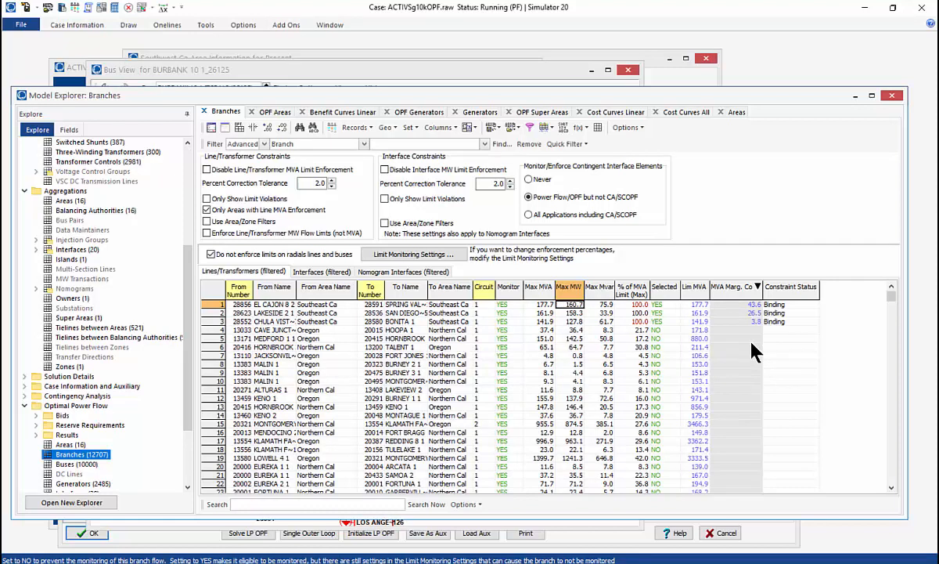
{"action": "key", "text": "alt+Tab"}
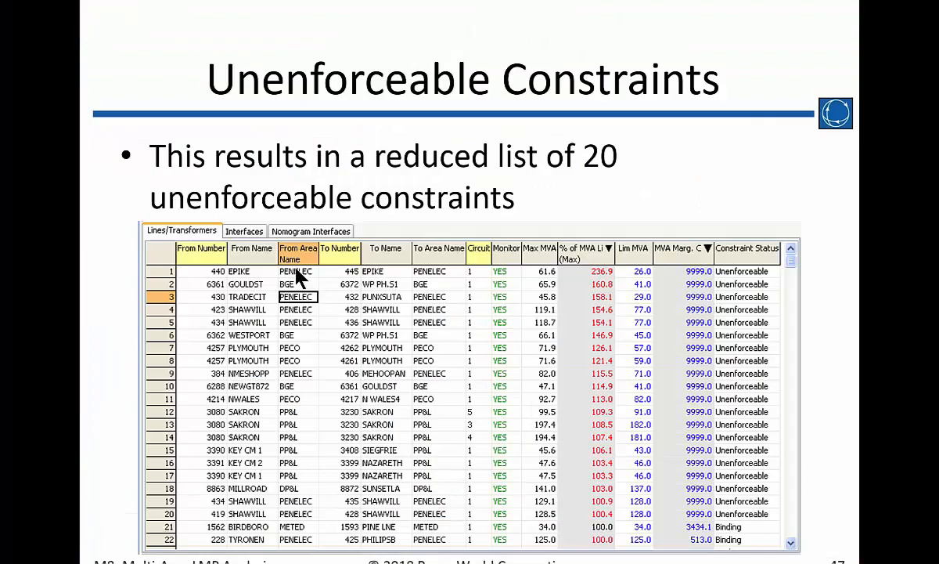
{"action": "left_click", "coordinate": [585, 378]}
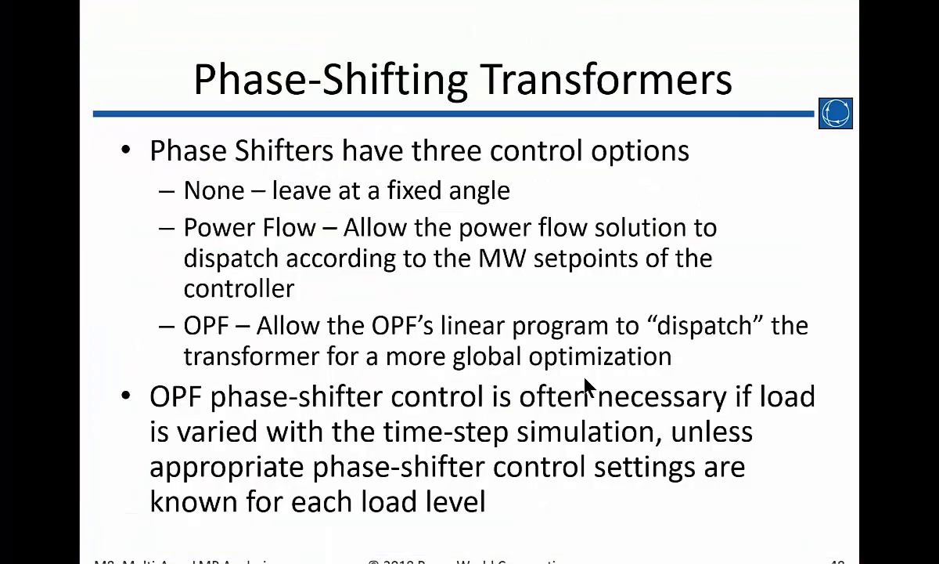
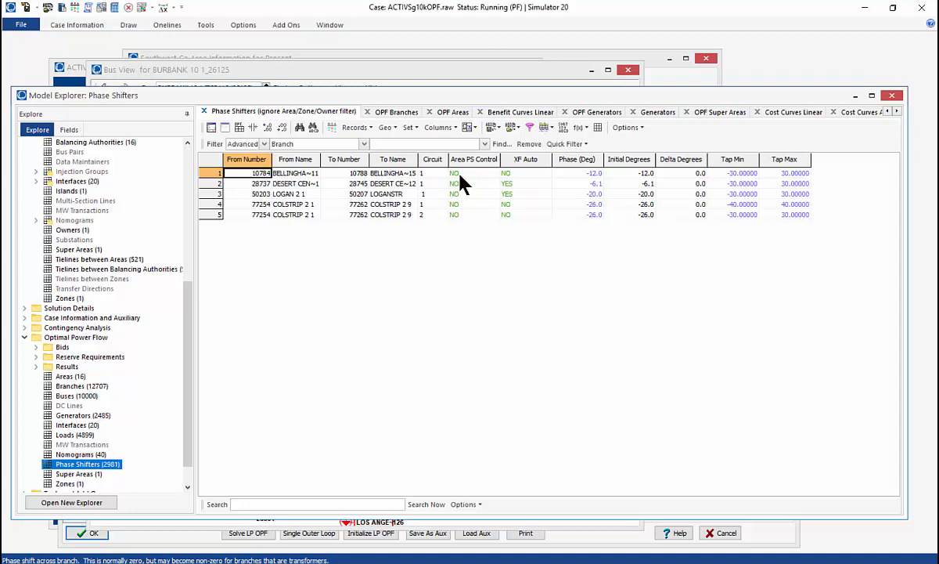
Set the automatic transformer control (XF Auto) of all five listed phase shifters to OPF.
{"action": "left_click", "coordinate": [460, 176]}
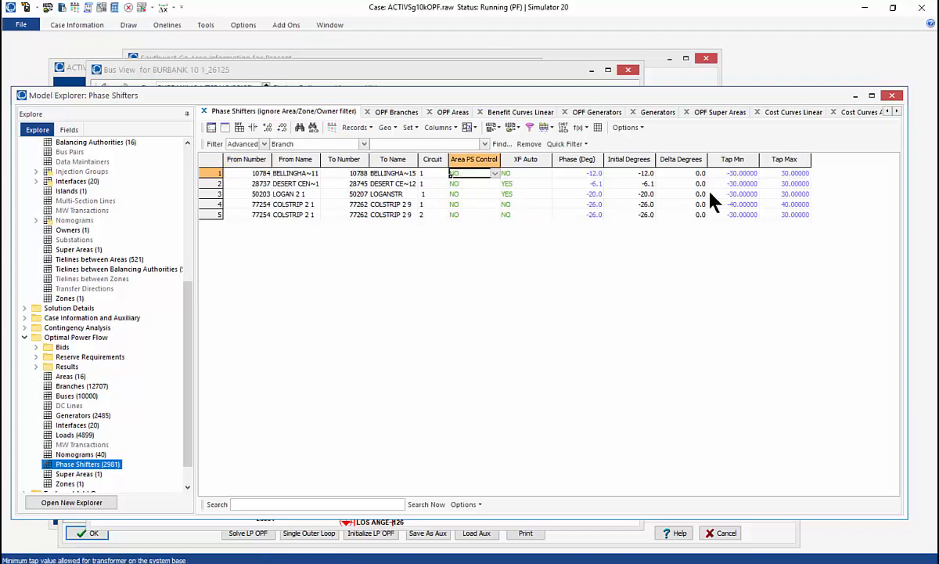
{"action": "left_click", "coordinate": [508, 174]}
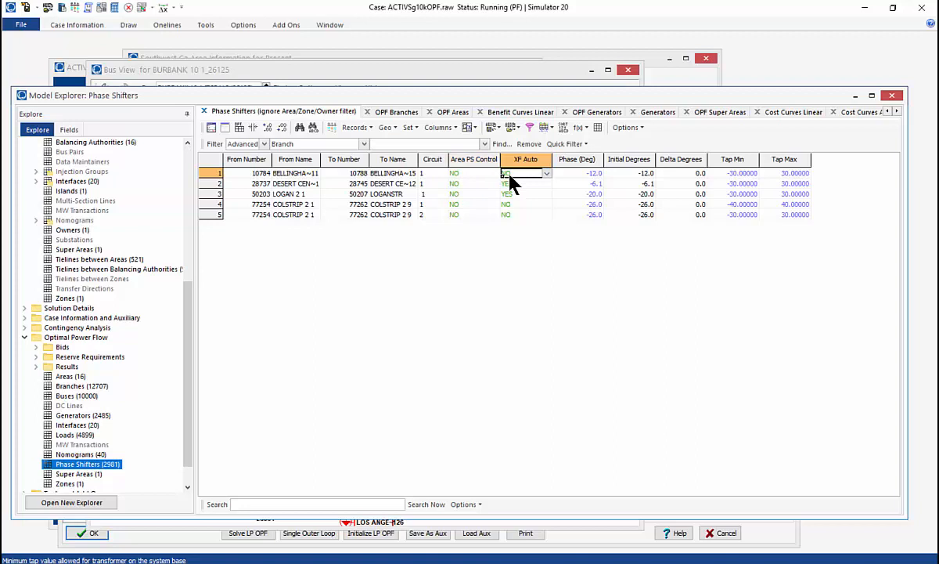
{"action": "left_click", "coordinate": [555, 174]}
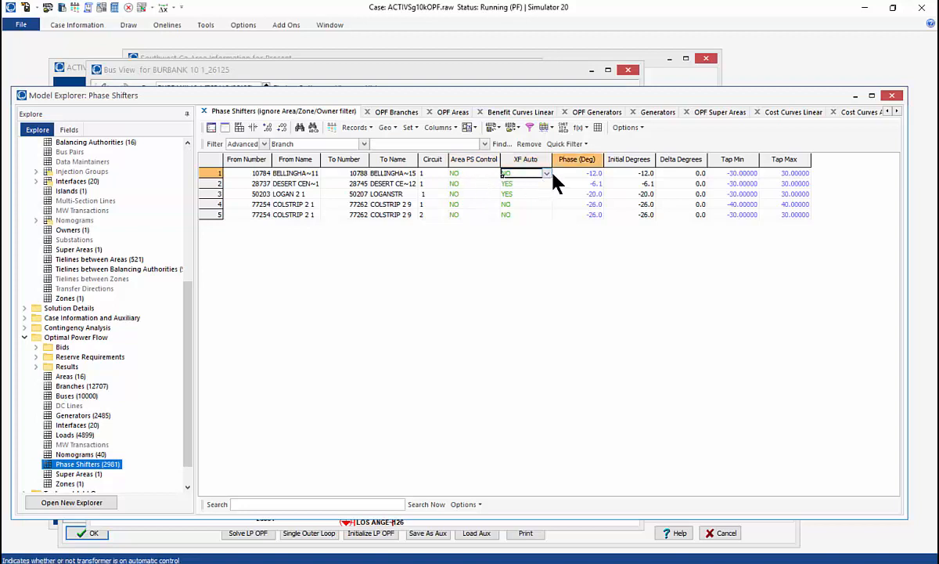
{"action": "left_click", "coordinate": [547, 176]}
{"action": "left_click", "coordinate": [546, 174]}
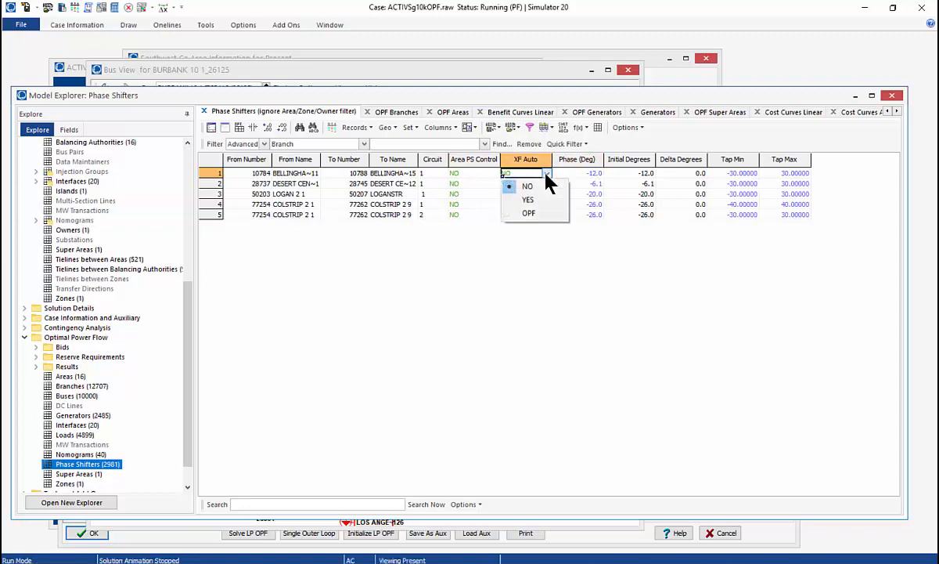
{"action": "left_click", "coordinate": [537, 215]}
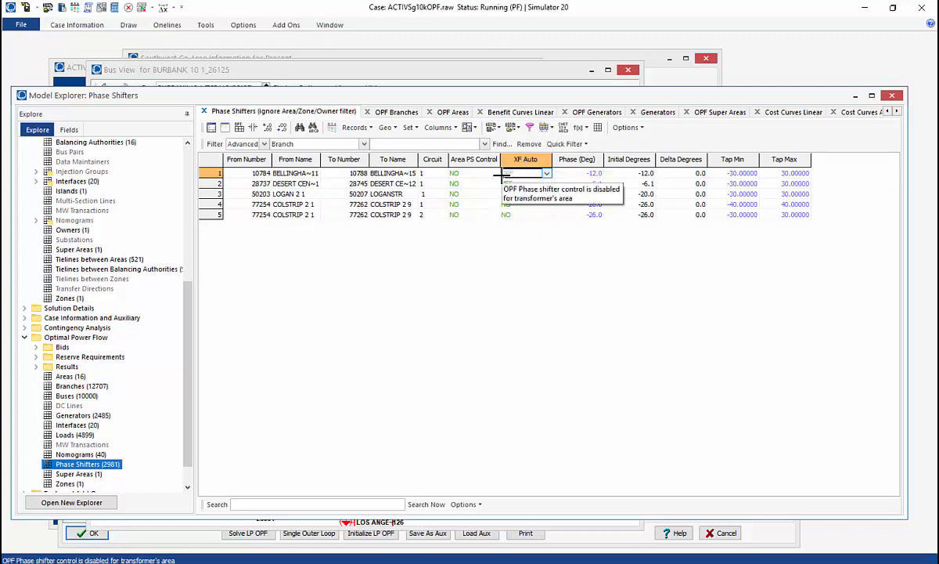
{"action": "left_click_drag", "start_coordinate": [504, 173], "coordinate": [514, 221]}
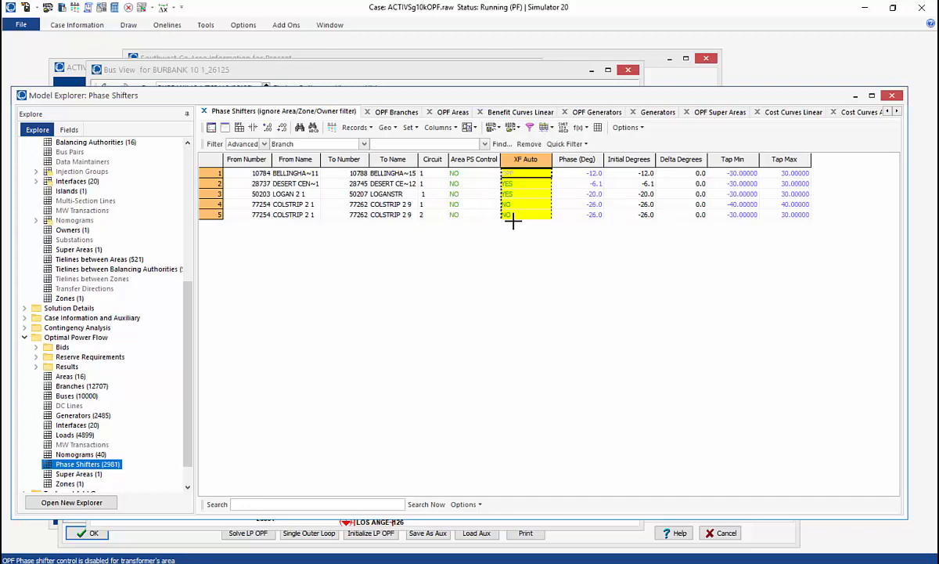
{"action": "double_click", "coordinate": [513, 219]}
{"action": "left_click", "coordinate": [507, 307]}
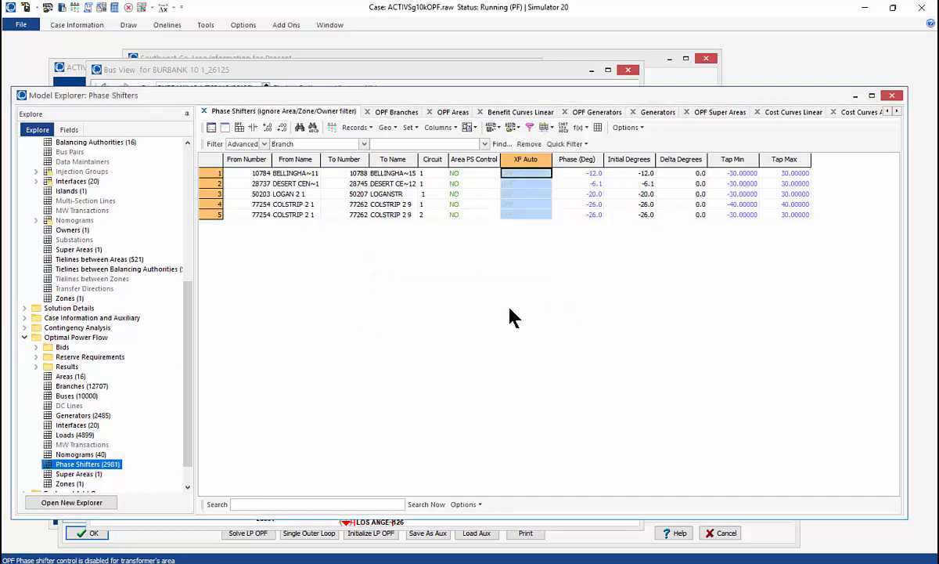
{"action": "left_click", "coordinate": [526, 194]}
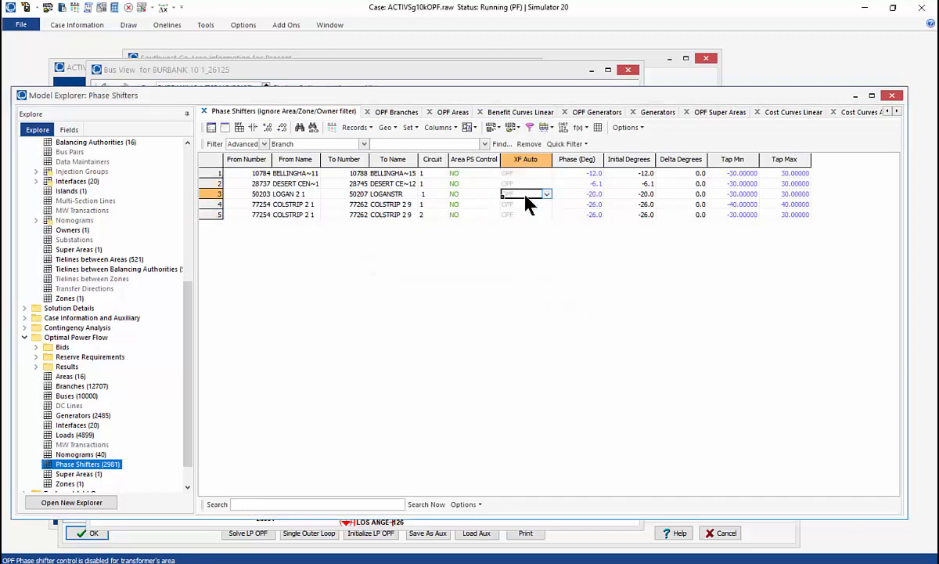
Set Area PS Control to YES for the areas of all five listed phase shifters.
{"action": "left_click", "coordinate": [458, 173]}
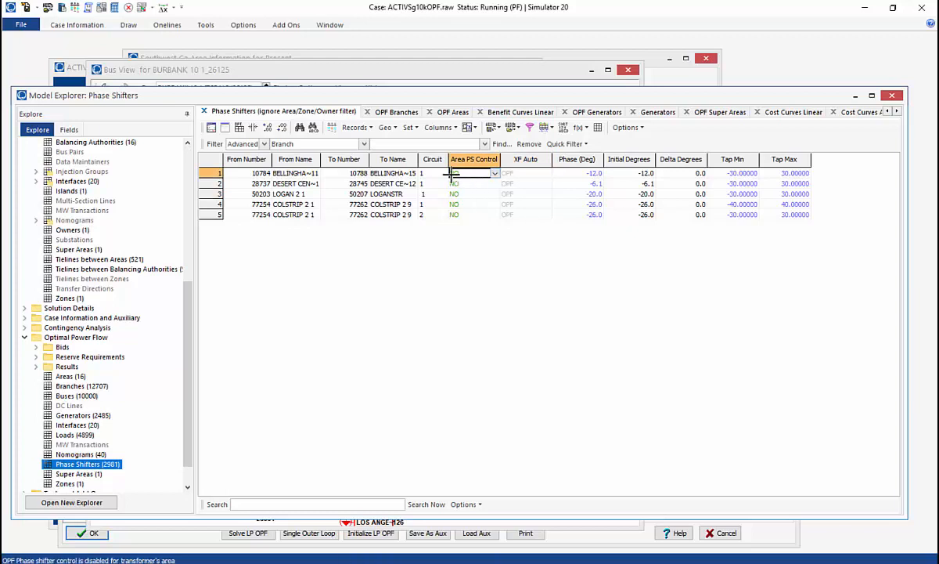
{"action": "double_click", "coordinate": [467, 176]}
{"action": "double_click", "coordinate": [465, 183]}
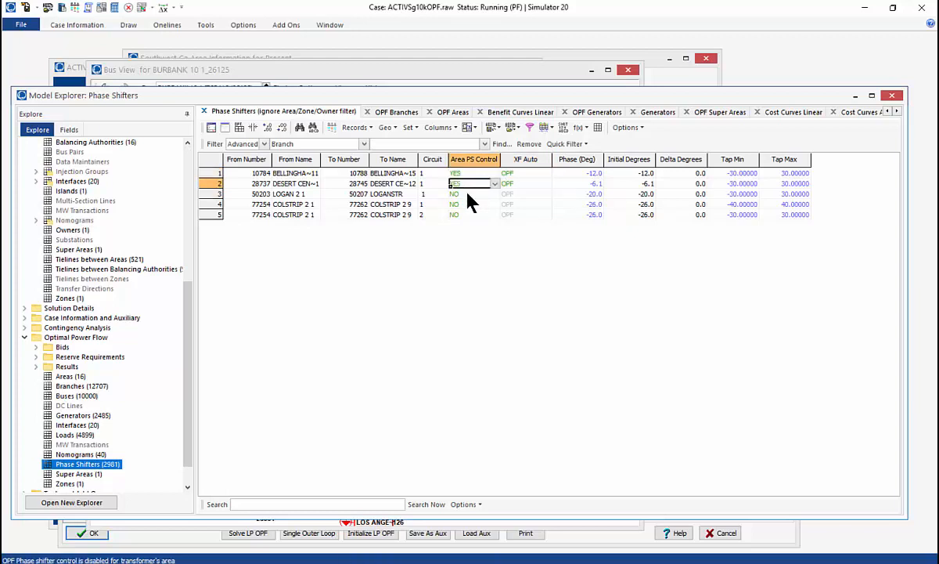
{"action": "double_click", "coordinate": [466, 195]}
{"action": "double_click", "coordinate": [468, 204]}
{"action": "left_click", "coordinate": [468, 214]}
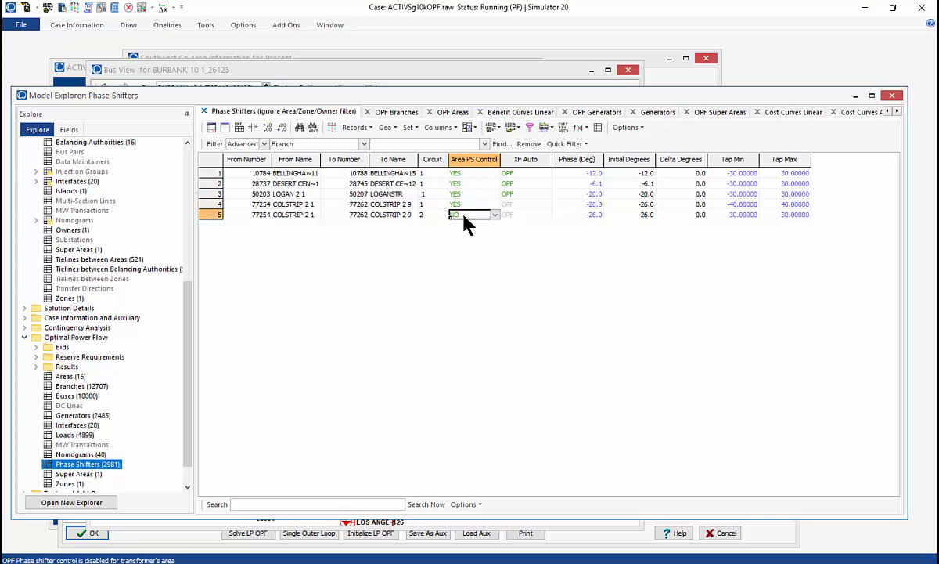
{"action": "left_click_drag", "start_coordinate": [255, 183], "coordinate": [392, 200]}
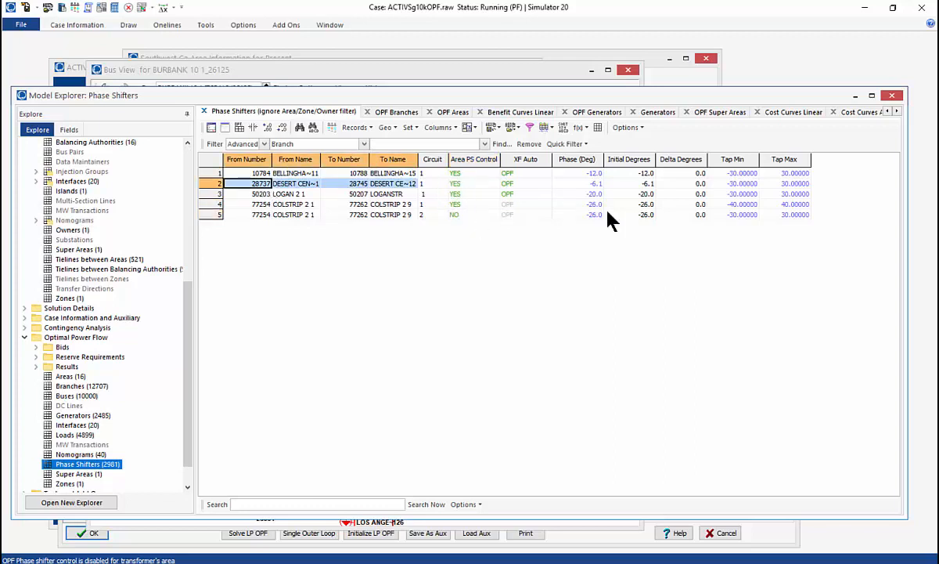
{"action": "double_click", "coordinate": [459, 216]}
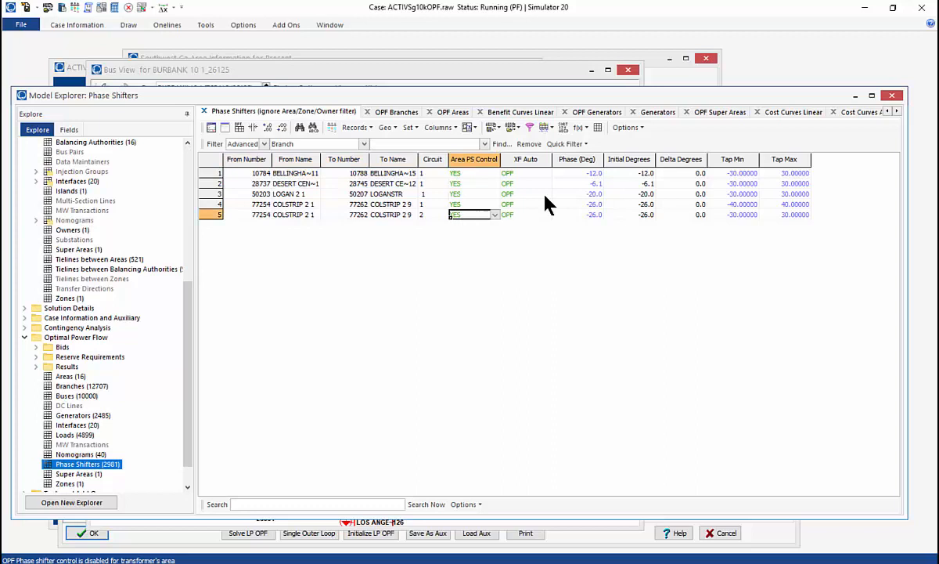
Examine the automatic phase shift control options and MW regulation range of the DESERT CEN~1 to DESERT CE~12 transformer.
{"action": "left_click", "coordinate": [465, 192]}
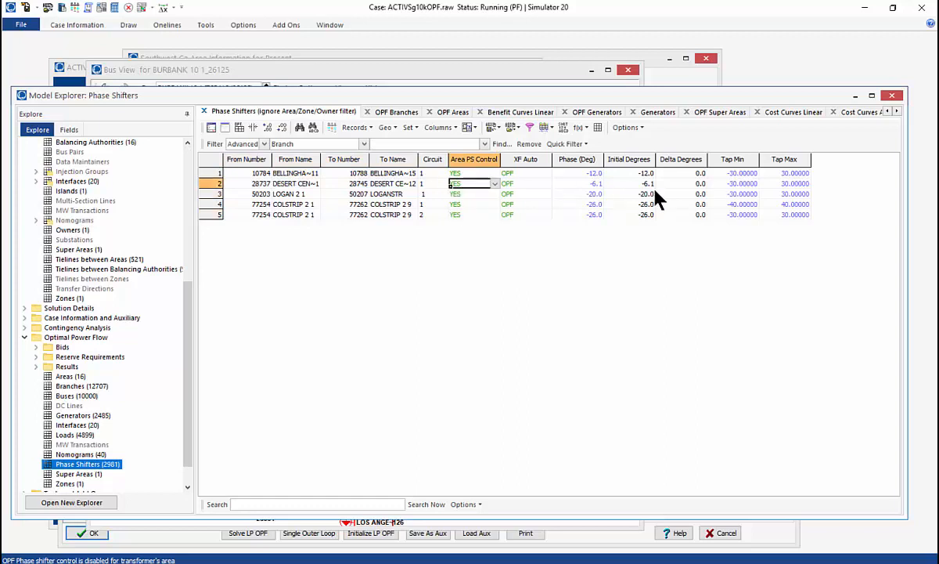
{"action": "left_click", "coordinate": [713, 185]}
{"action": "right_click", "coordinate": [599, 185]}
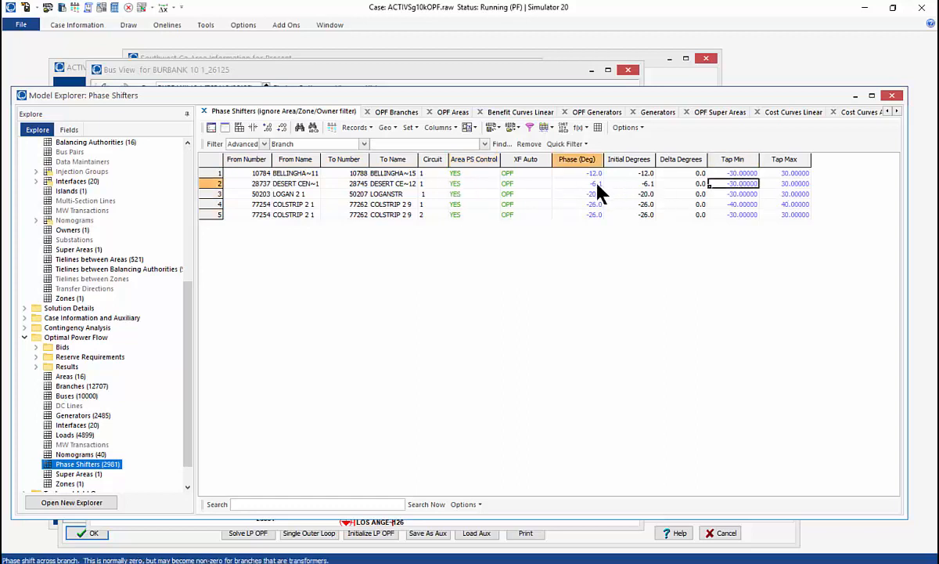
{"action": "left_click", "coordinate": [623, 193]}
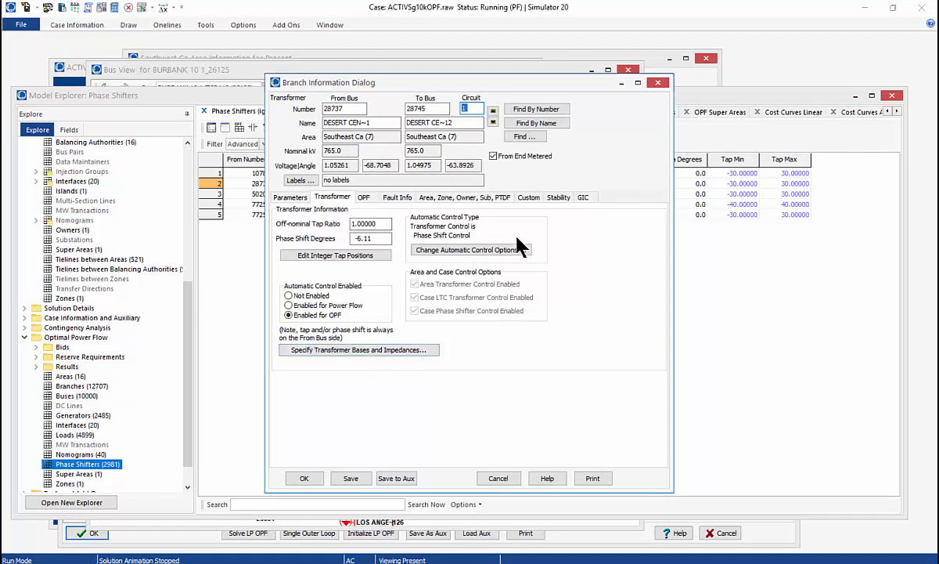
{"action": "left_click", "coordinate": [509, 249]}
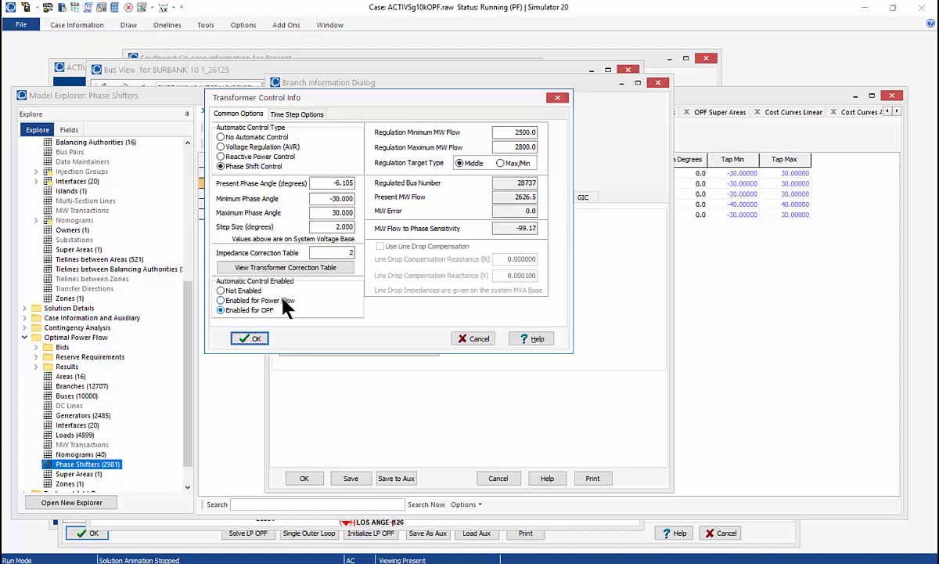
{"action": "left_click", "coordinate": [257, 340]}
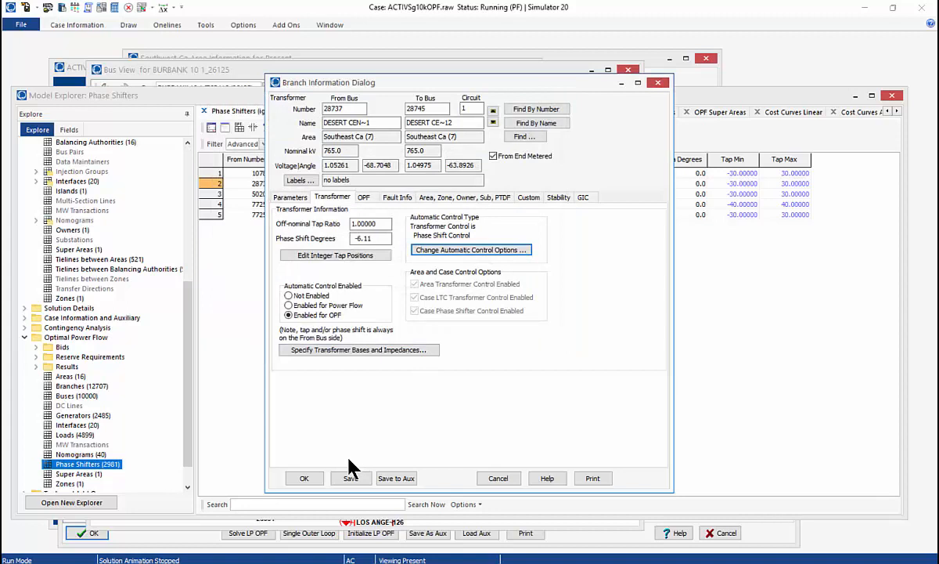
{"action": "left_click", "coordinate": [305, 479]}
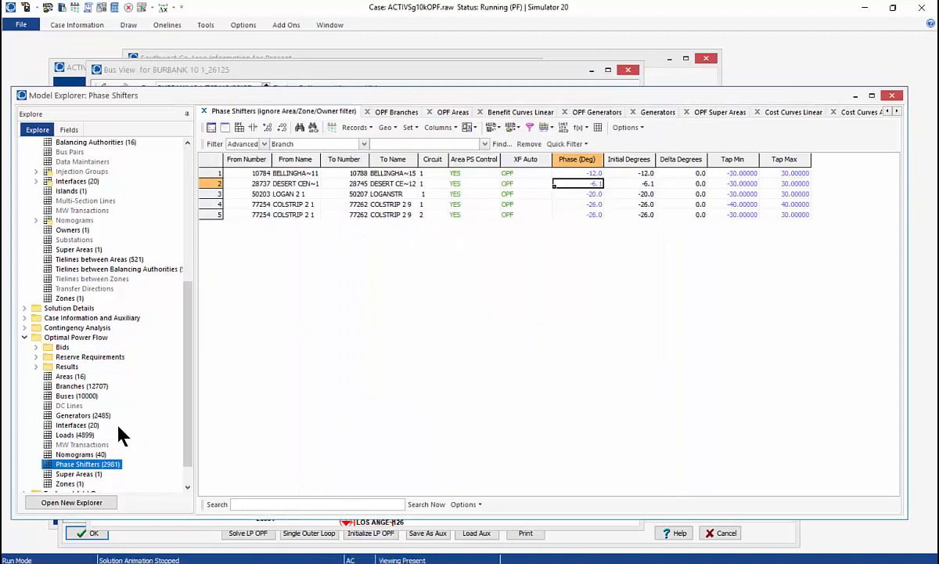
Check the XF Phase control setting of the California areas in the OPF areas list, including Southeast Ca.
{"action": "left_click", "coordinate": [69, 376]}
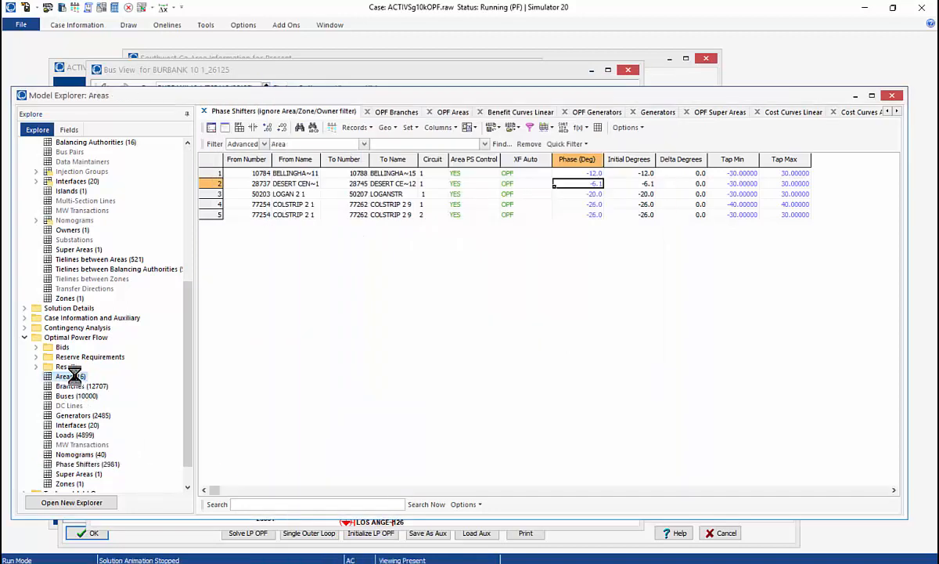
{"action": "left_click", "coordinate": [407, 199]}
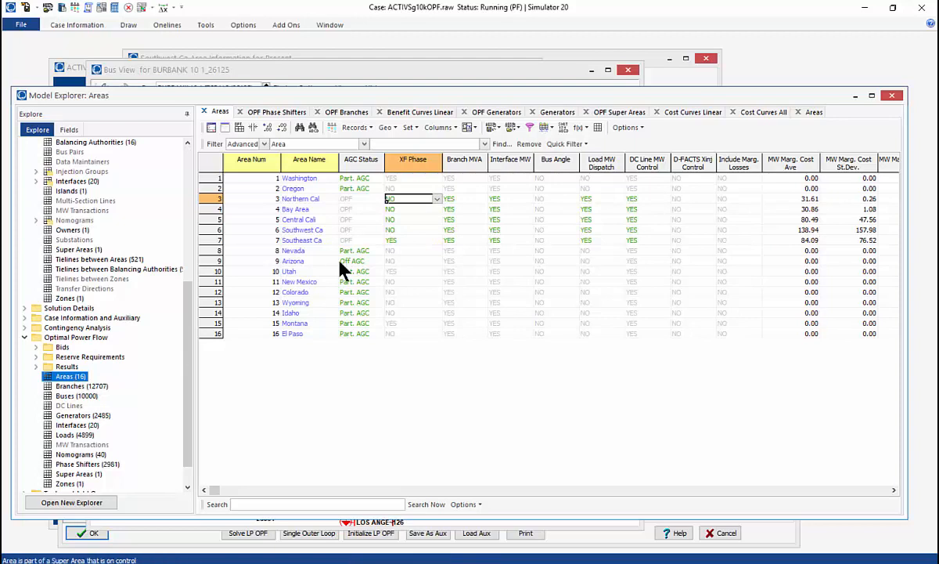
{"action": "left_click", "coordinate": [404, 241]}
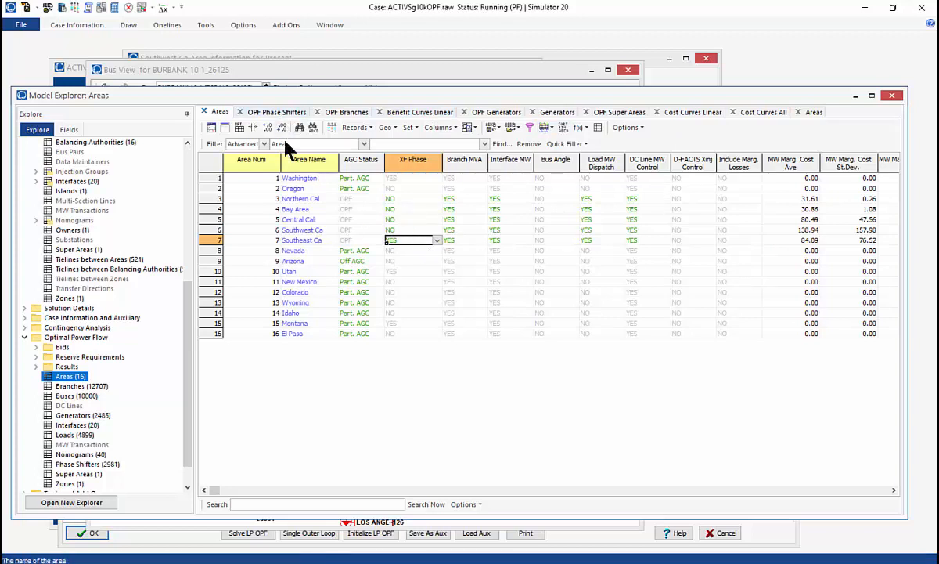
{"action": "left_click", "coordinate": [271, 107]}
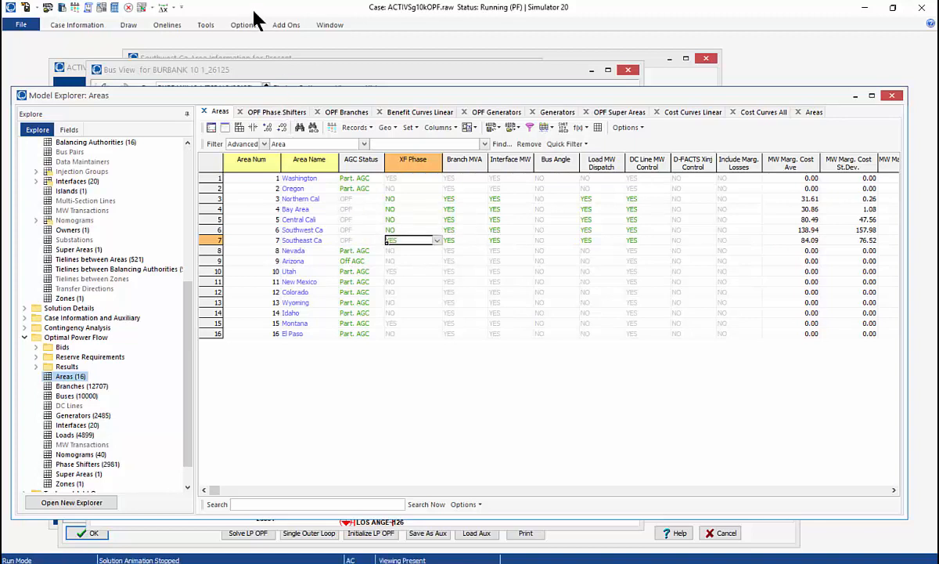
Check in the LP OPF common options whether all phase shifter controls are disabled.
{"action": "left_click", "coordinate": [142, 8]}
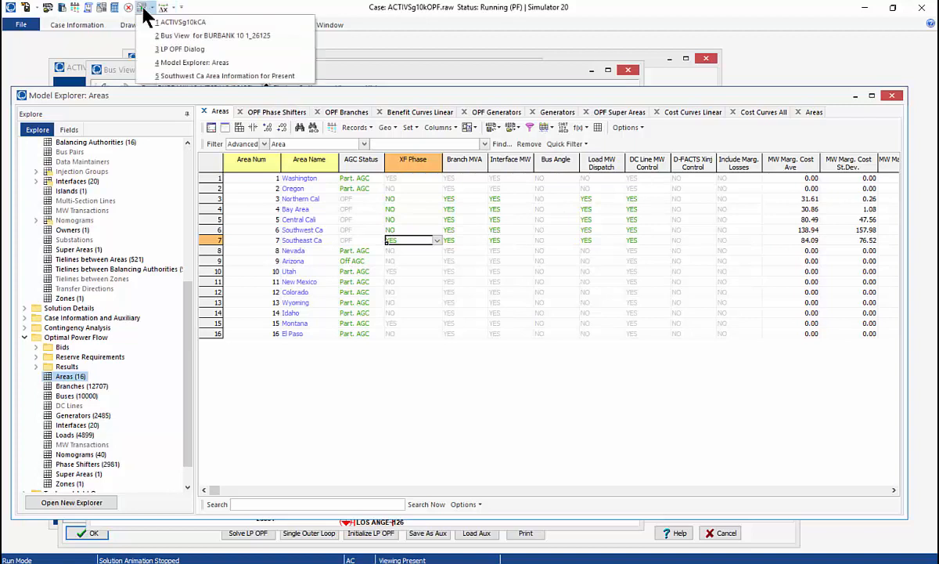
{"action": "left_click", "coordinate": [158, 49]}
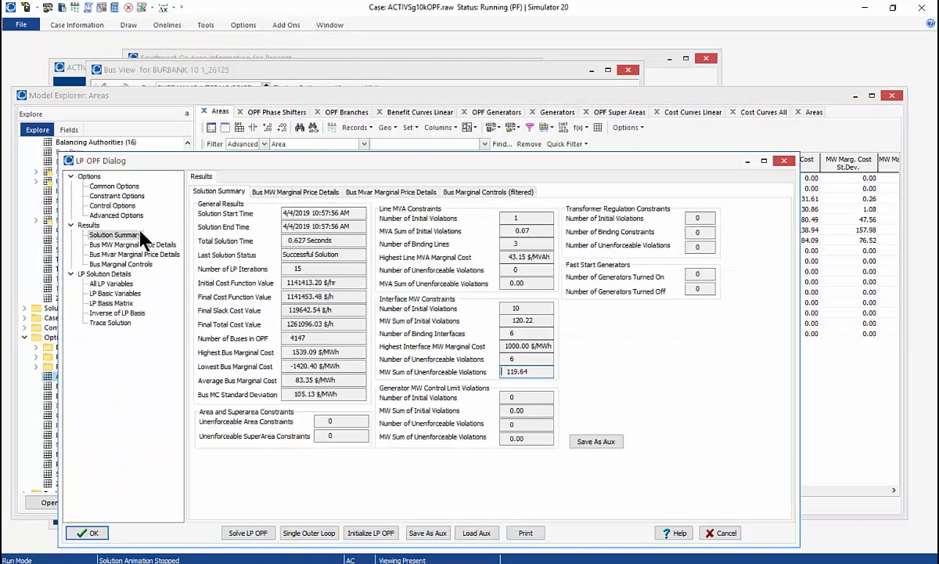
{"action": "left_click", "coordinate": [117, 186]}
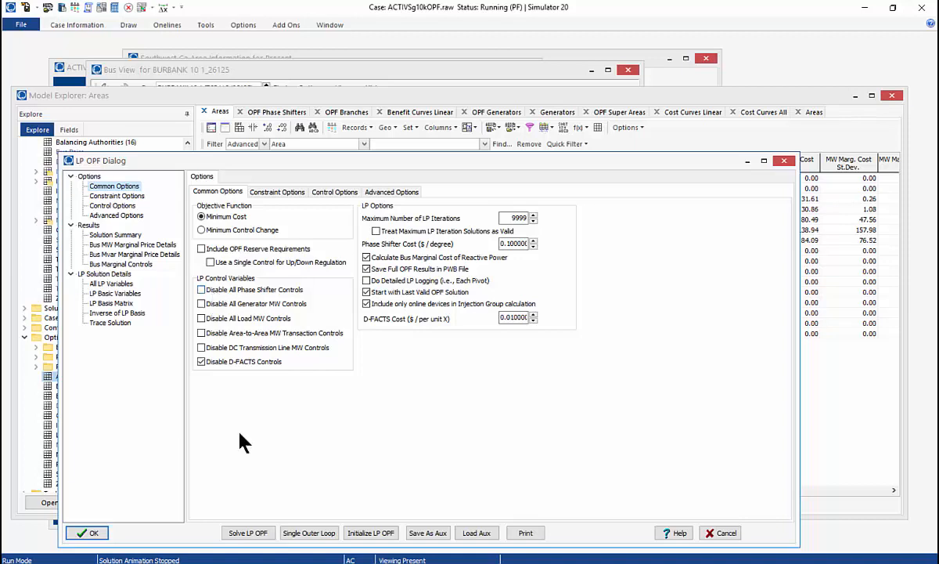
{"action": "left_click", "coordinate": [100, 534]}
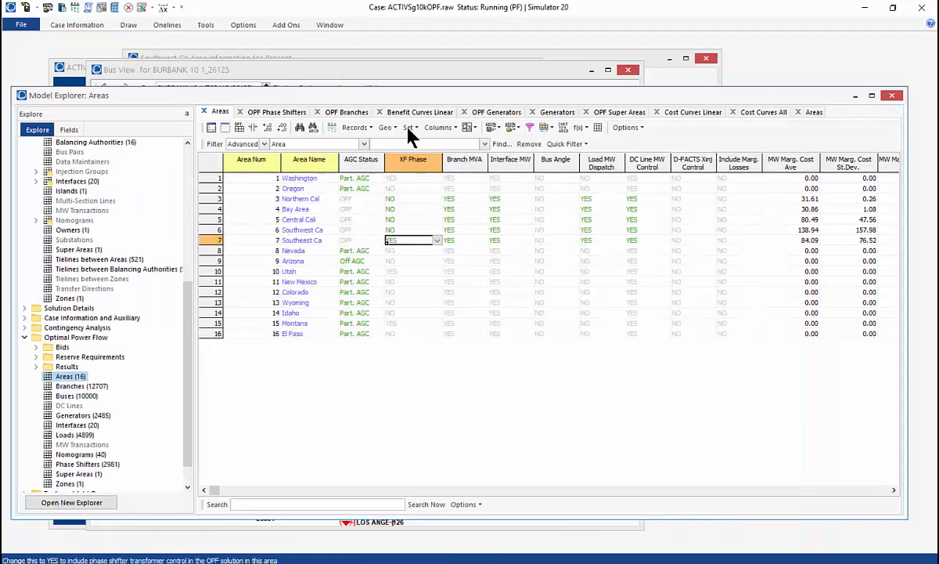
Enforce the MW regulation limits in OPF for the DESERT CEN~1 to DESERT CE~12 phase shifter and re-solve the Primal LP.
{"action": "left_click", "coordinate": [276, 114]}
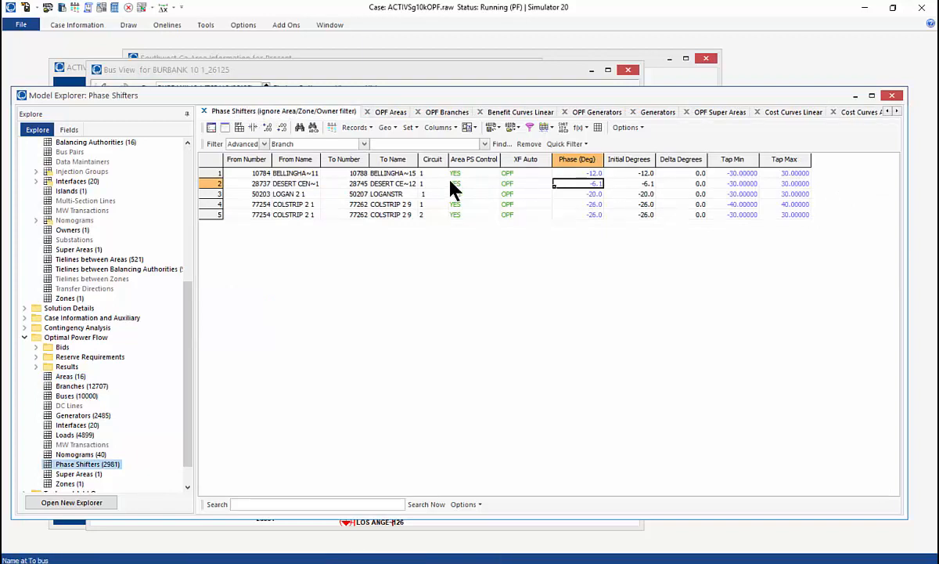
{"action": "right_click", "coordinate": [392, 186]}
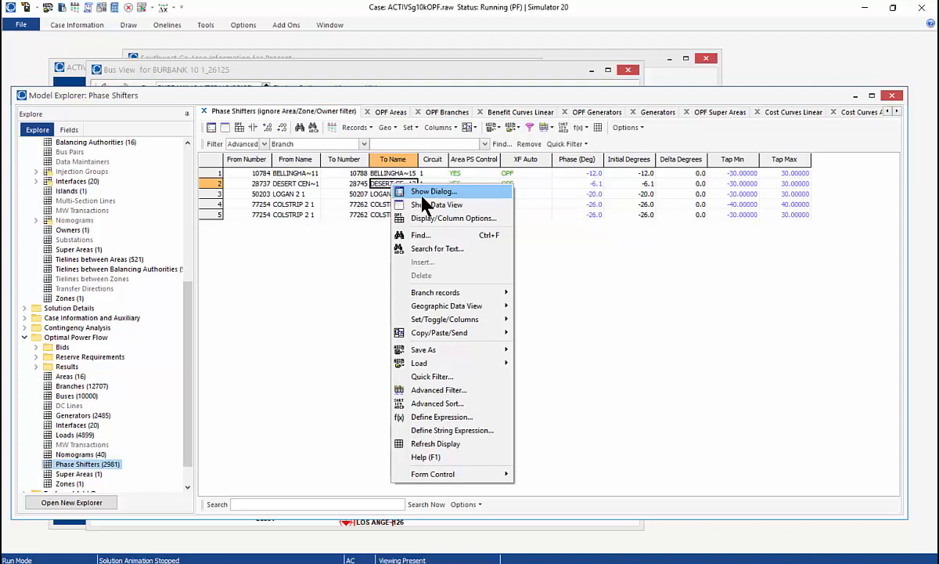
{"action": "left_click", "coordinate": [423, 194]}
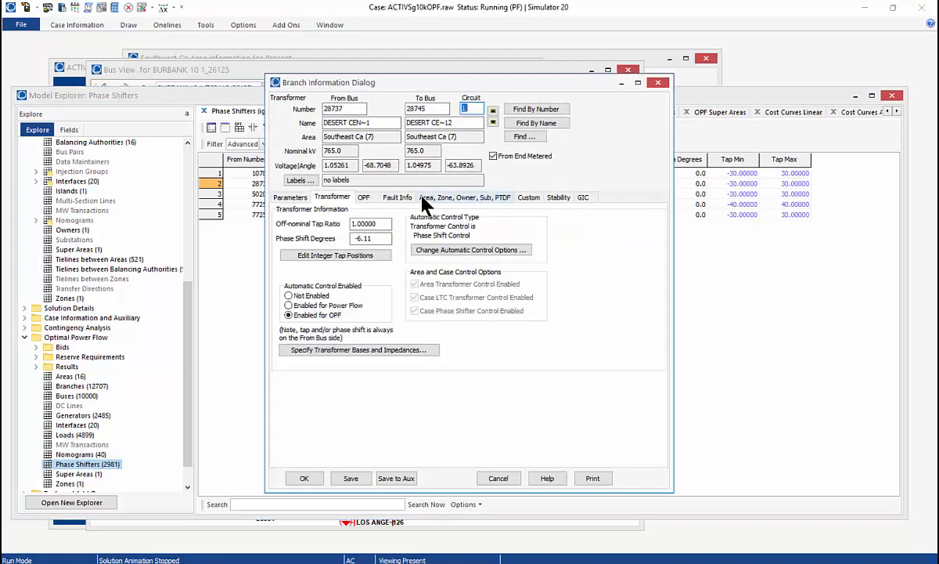
{"action": "left_click", "coordinate": [367, 199]}
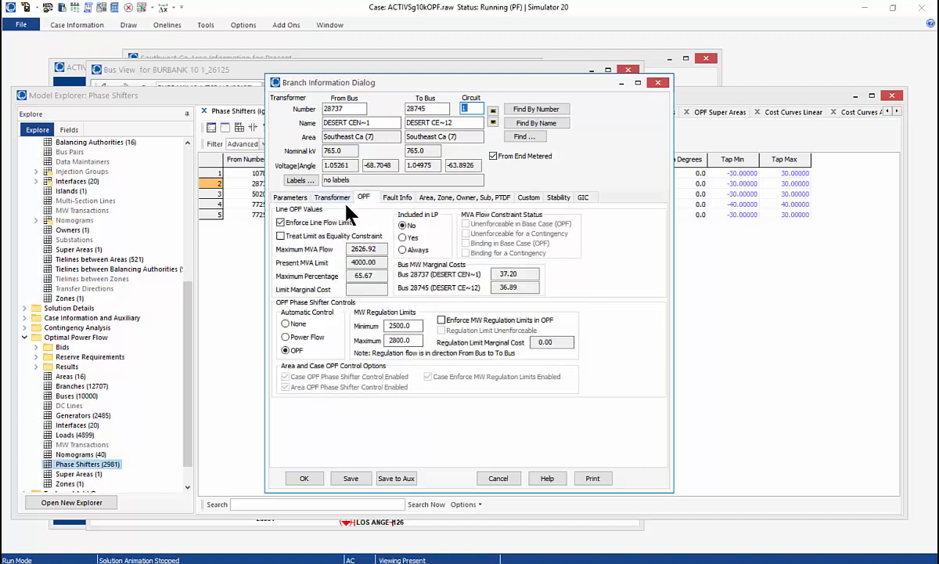
{"action": "left_click", "coordinate": [442, 322]}
{"action": "left_click", "coordinate": [462, 319]}
{"action": "left_click", "coordinate": [441, 320]}
{"action": "left_click", "coordinate": [304, 478]}
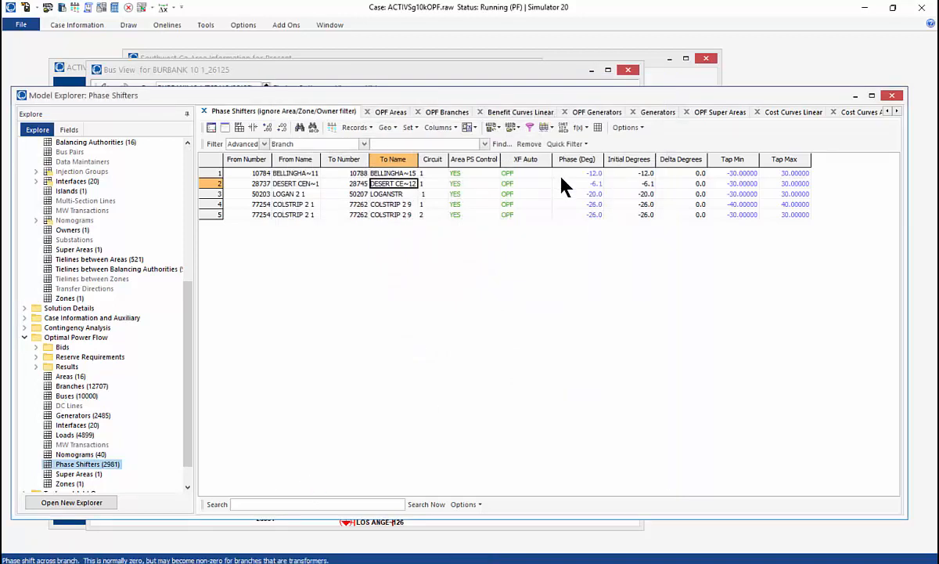
{"action": "left_click", "coordinate": [286, 25]}
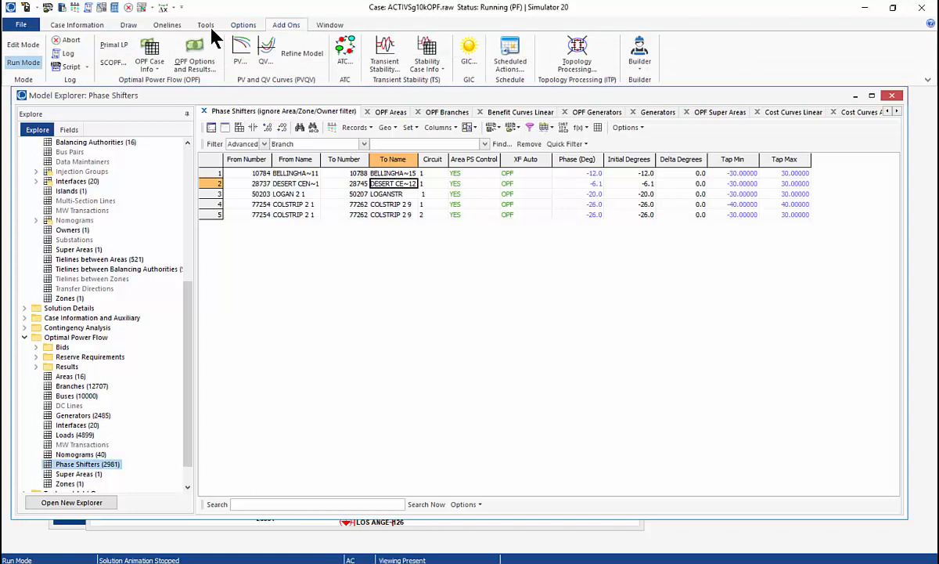
{"action": "left_click", "coordinate": [114, 47]}
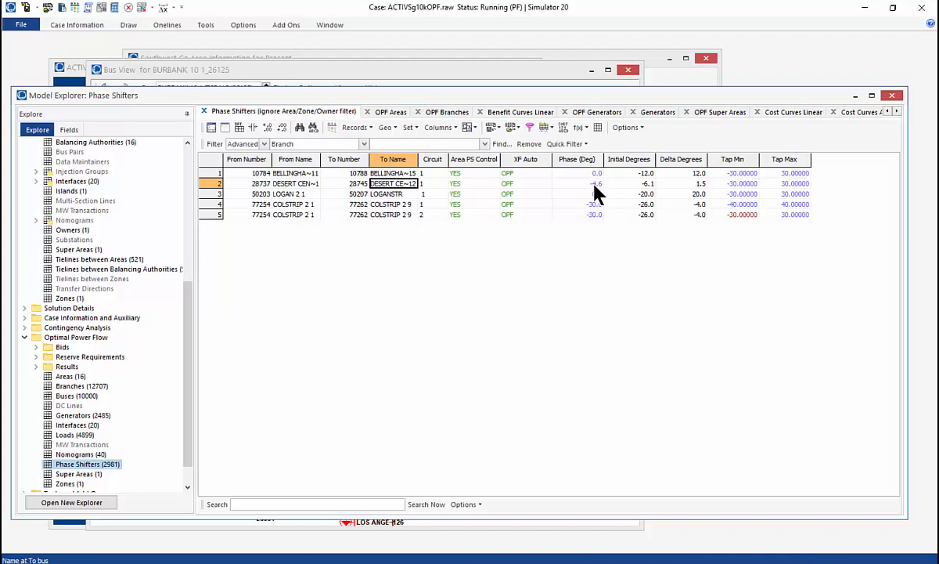
Compare the DESERT CEN~1 to DESERT CE~12 transformer's solved MW flow and phase angle with its regulation limits.
{"action": "left_click", "coordinate": [593, 185]}
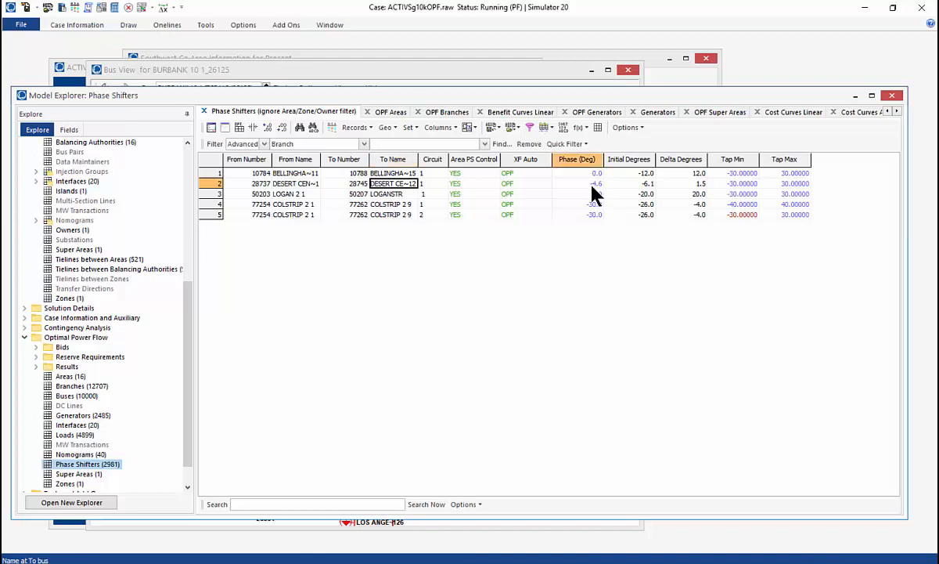
{"action": "right_click", "coordinate": [380, 186]}
{"action": "left_click", "coordinate": [407, 192]}
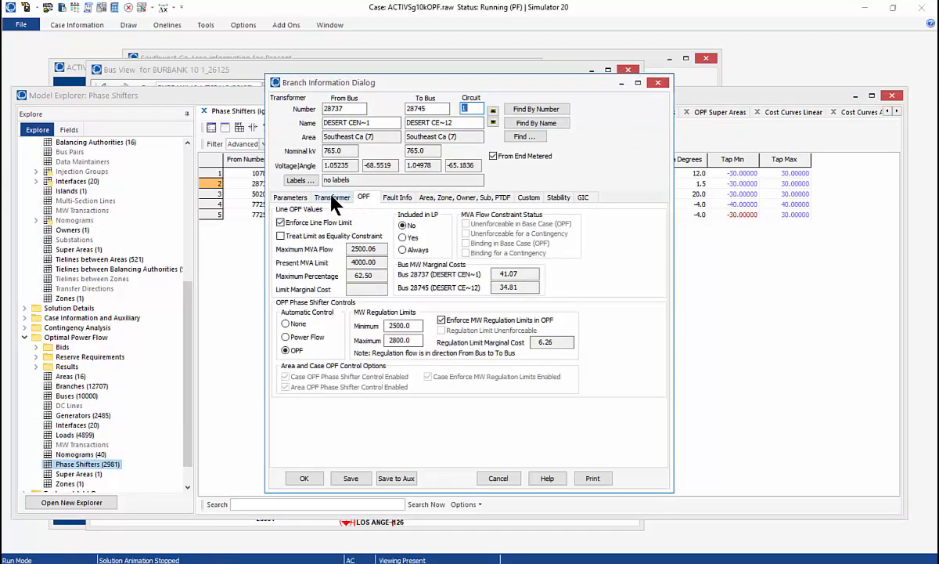
{"action": "left_click", "coordinate": [334, 200]}
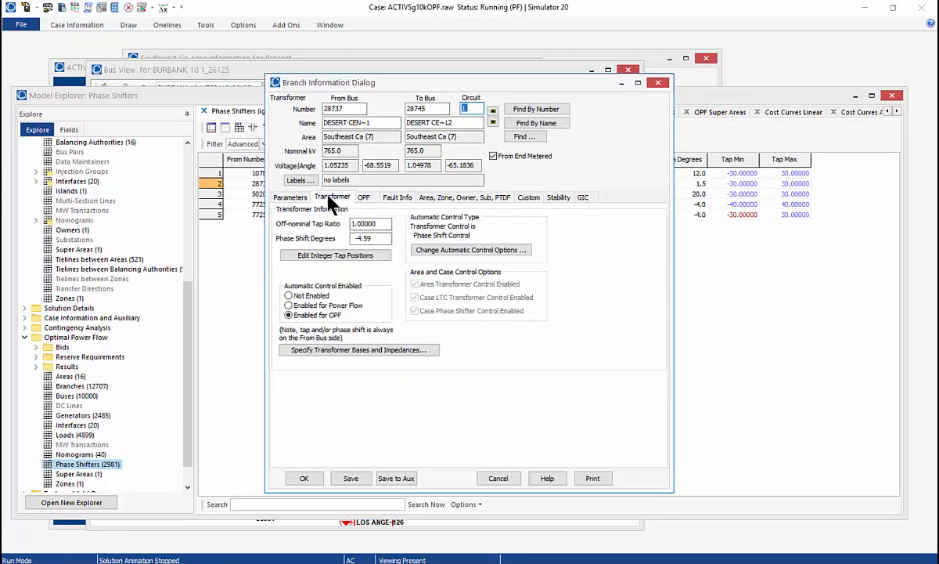
{"action": "left_click", "coordinate": [483, 251]}
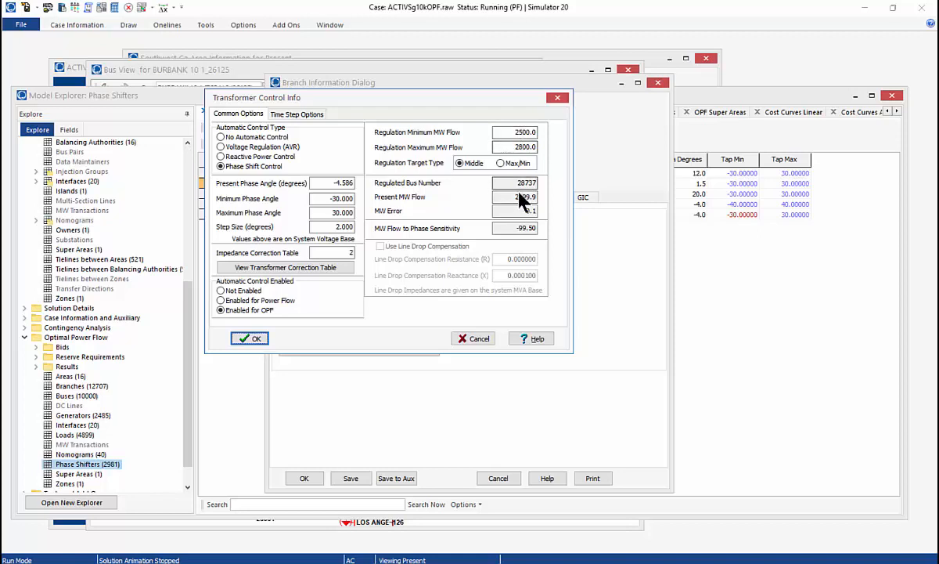
{"action": "left_click", "coordinate": [258, 339]}
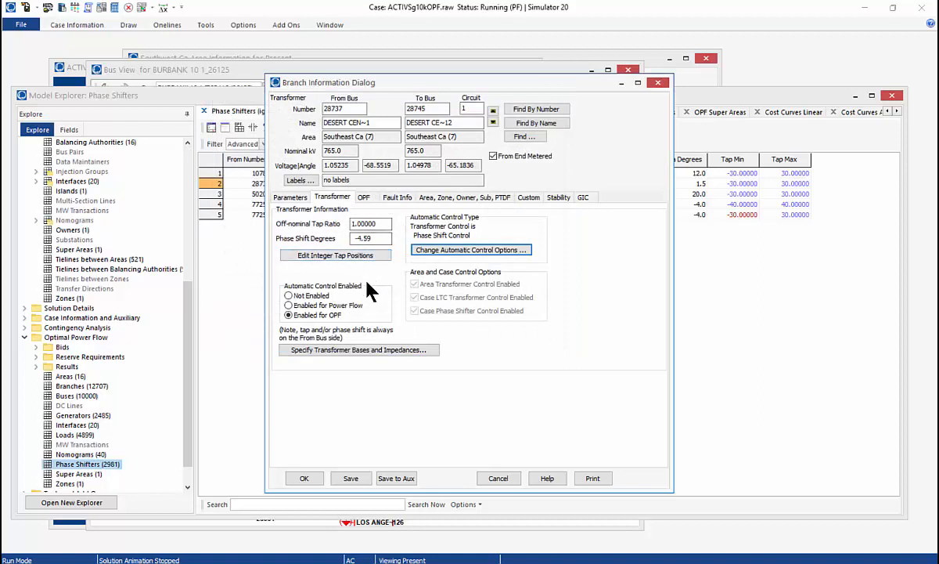
Turn off MW regulation limit enforcement in OPF for the DESERT CEN~1 to DESERT CE~12 transformer and re-solve the Primal LP.
{"action": "left_click", "coordinate": [364, 197]}
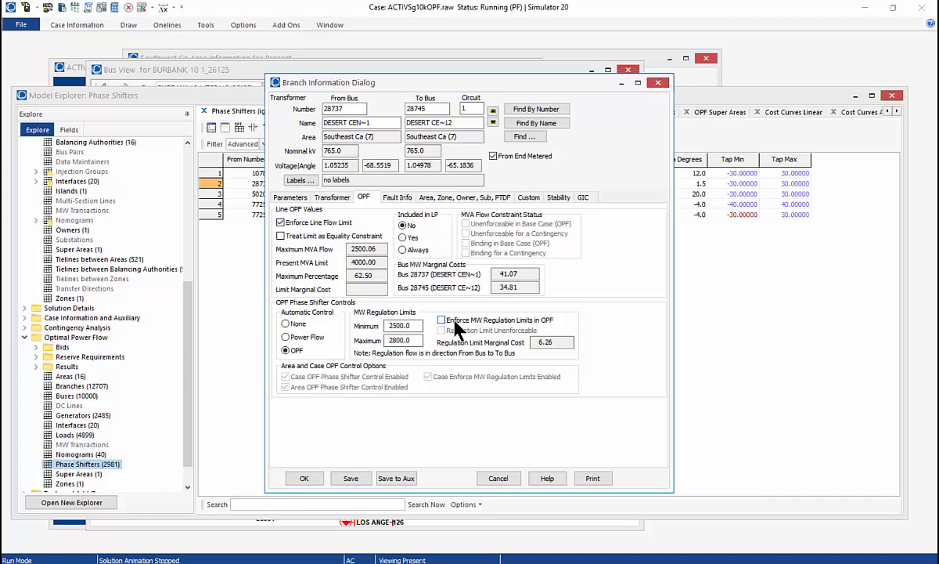
{"action": "left_click", "coordinate": [313, 480]}
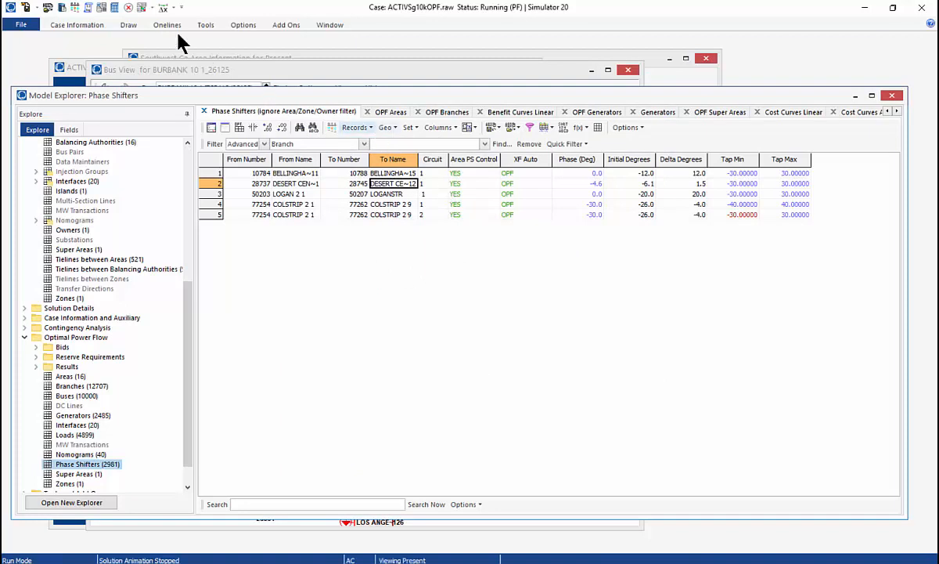
{"action": "left_click", "coordinate": [286, 24]}
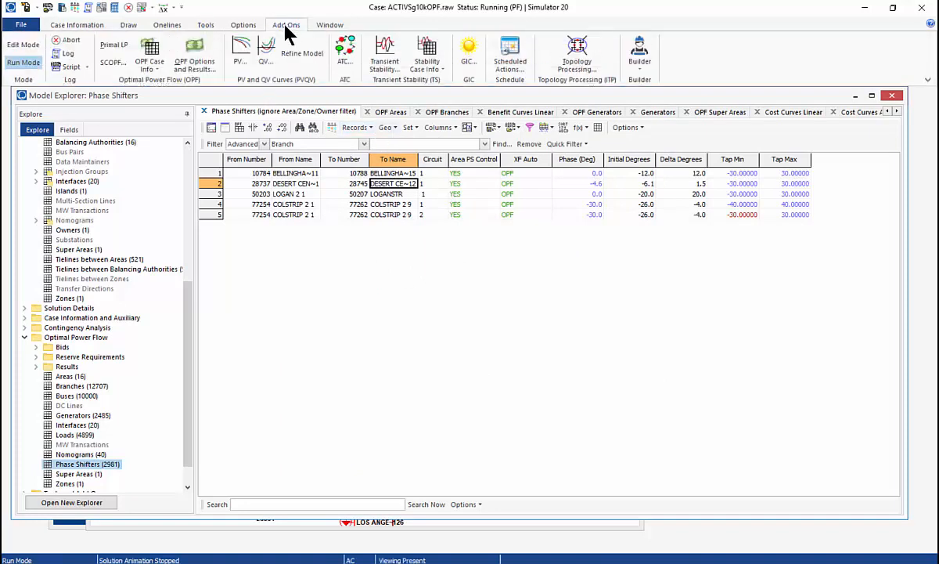
{"action": "left_click", "coordinate": [115, 47]}
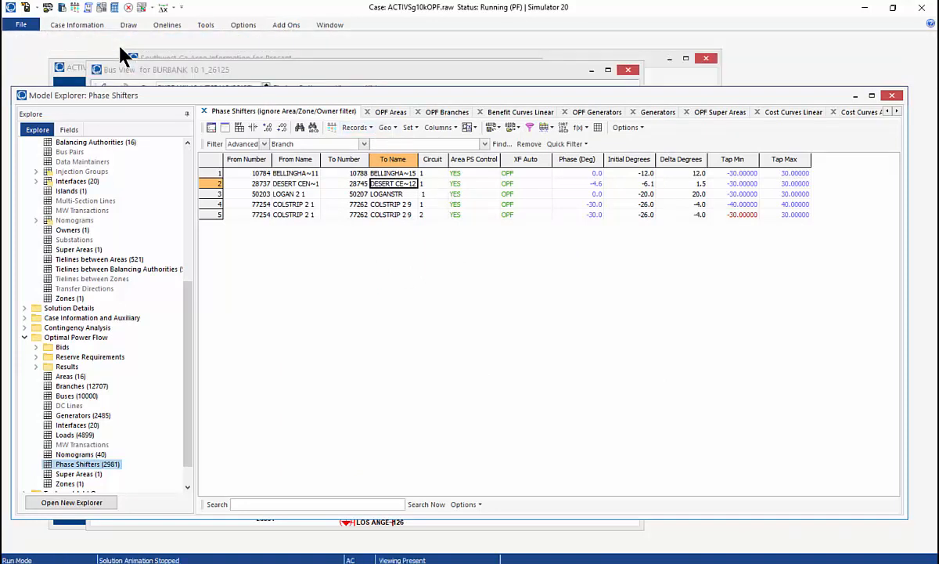
Inspect the DESERT CEN~1 to DESERT CE~12 transformer's MW flow and MW error in the solution without enforced regulation limits.
{"action": "left_click", "coordinate": [596, 184]}
{"action": "right_click", "coordinate": [586, 191]}
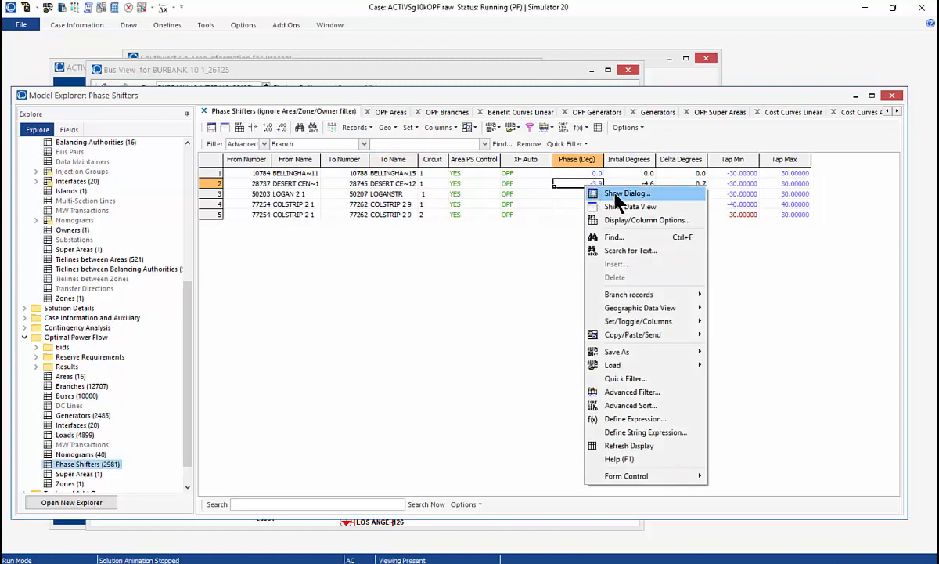
{"action": "left_click", "coordinate": [617, 196]}
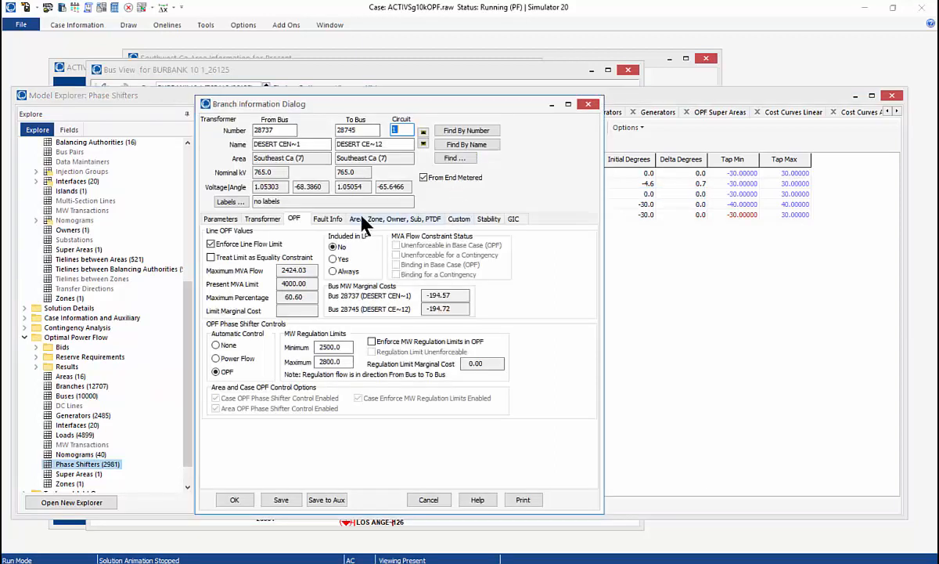
{"action": "left_click", "coordinate": [262, 218]}
{"action": "left_click", "coordinate": [380, 273]}
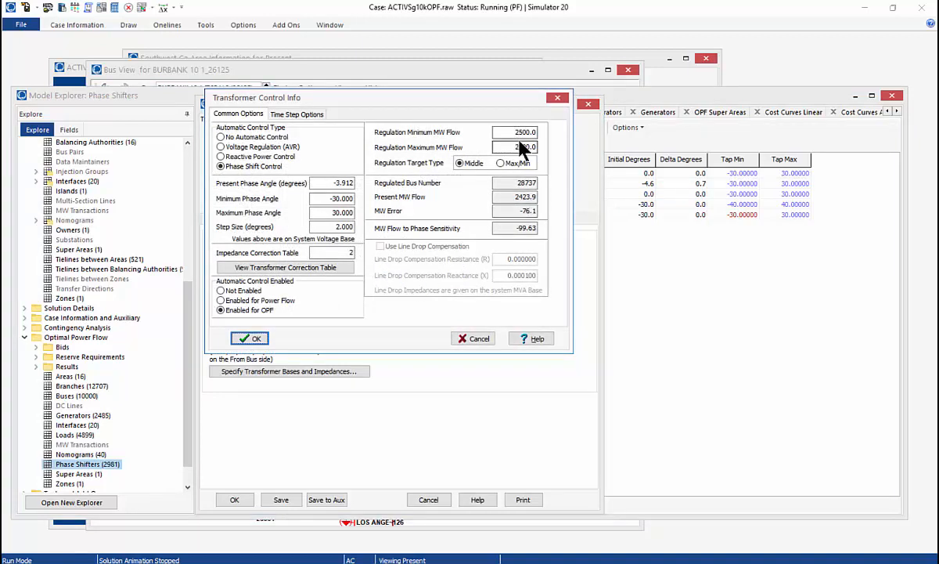
{"action": "left_click", "coordinate": [256, 339]}
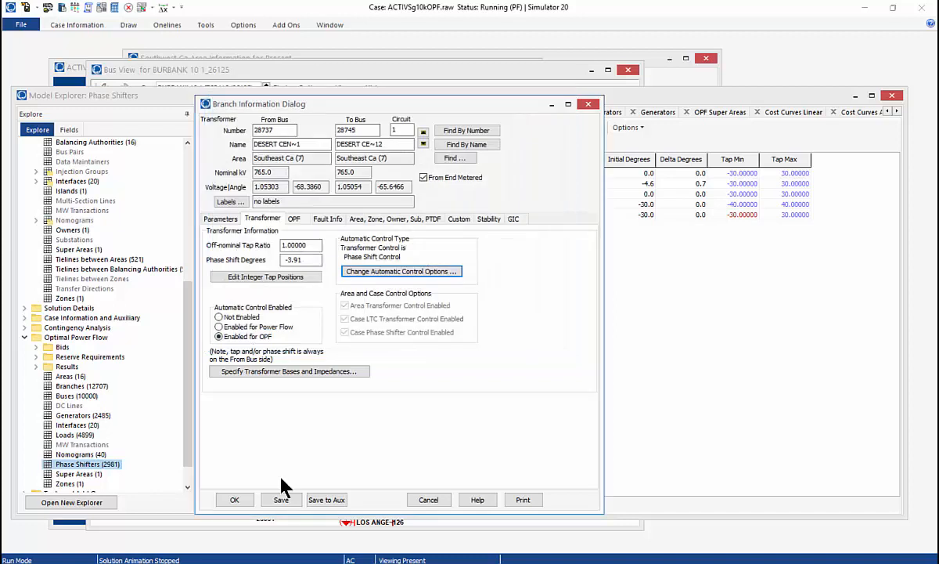
{"action": "left_click", "coordinate": [229, 497]}
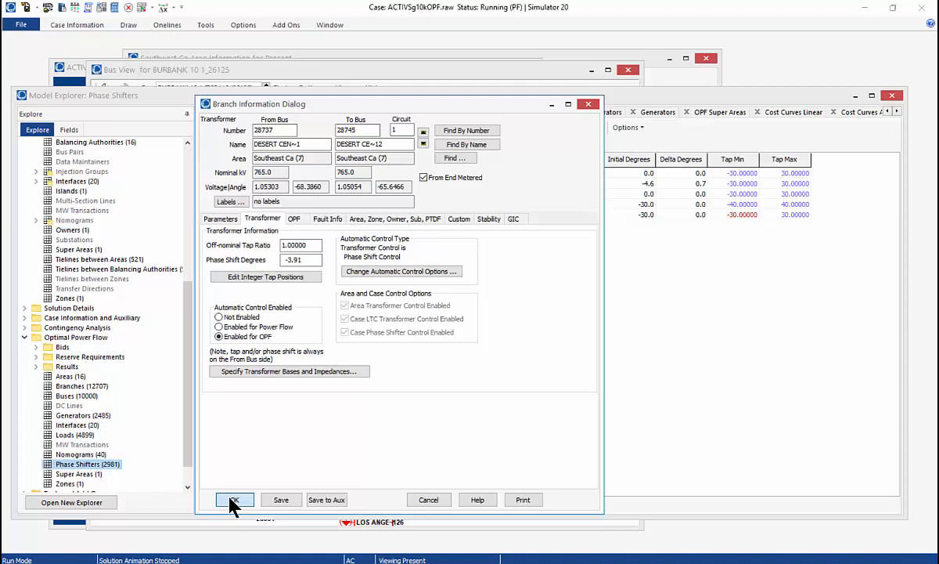
{"action": "left_click", "coordinate": [234, 499]}
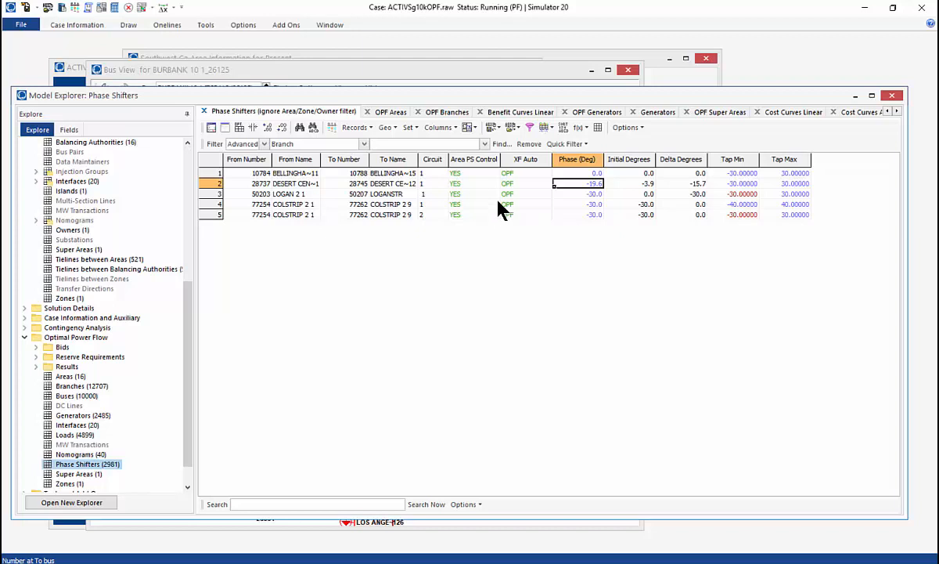
{"action": "key", "text": "alt+Tab"}
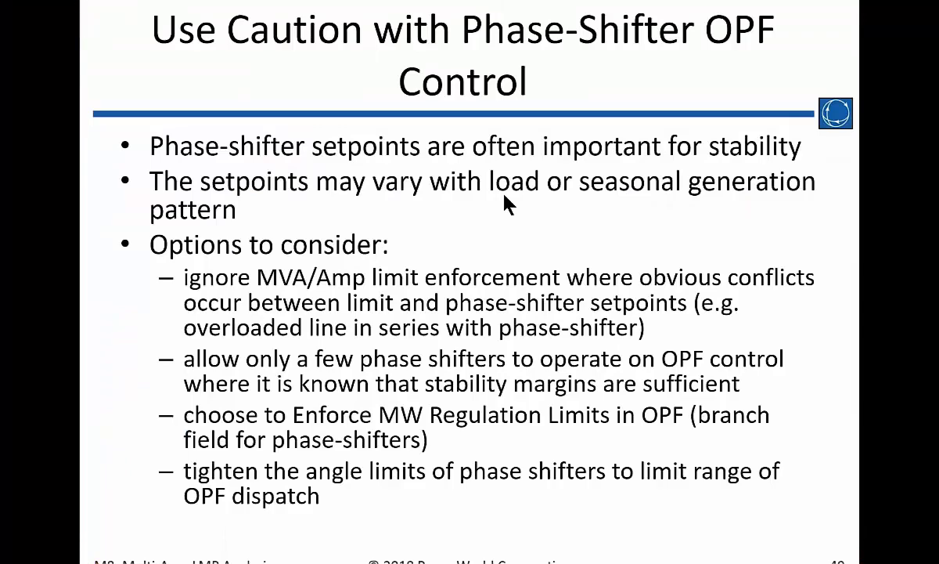
{"action": "left_click", "coordinate": [504, 196]}
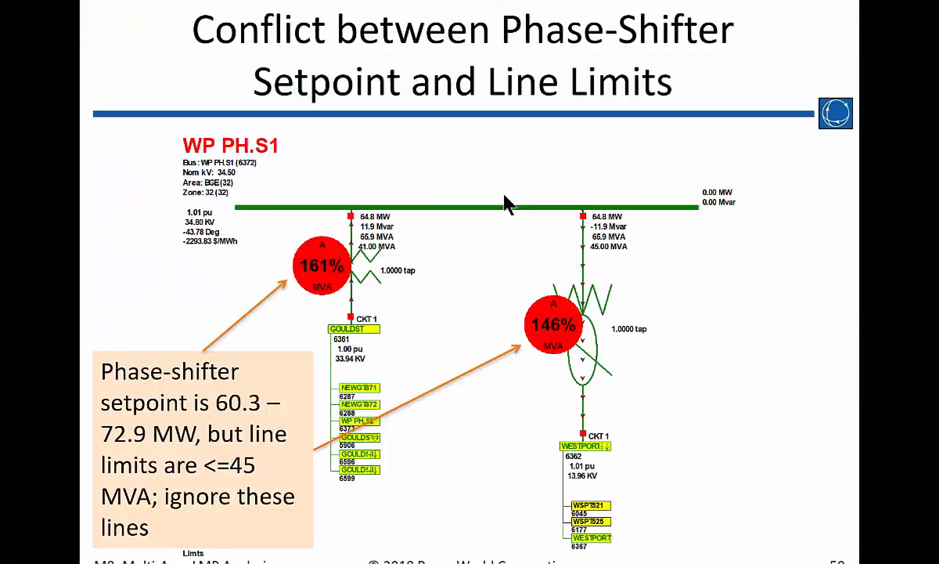